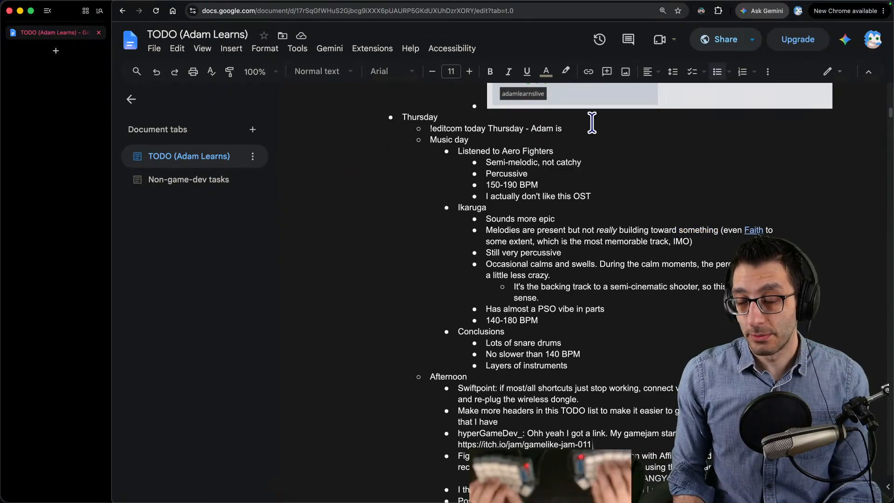
- Continue the command line under Thursday with "going to make music for the space shooter today (or at least he's going to try to!)."
type("going to make music for the space shooter today (or att")
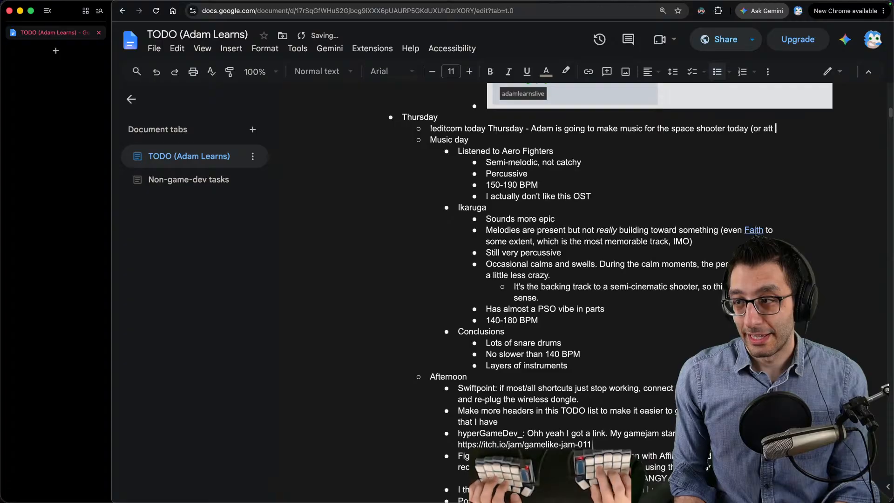
type("least")
key("BackSpace")
key("BackSpace")
key("BackSpace")
type("'s going to t")
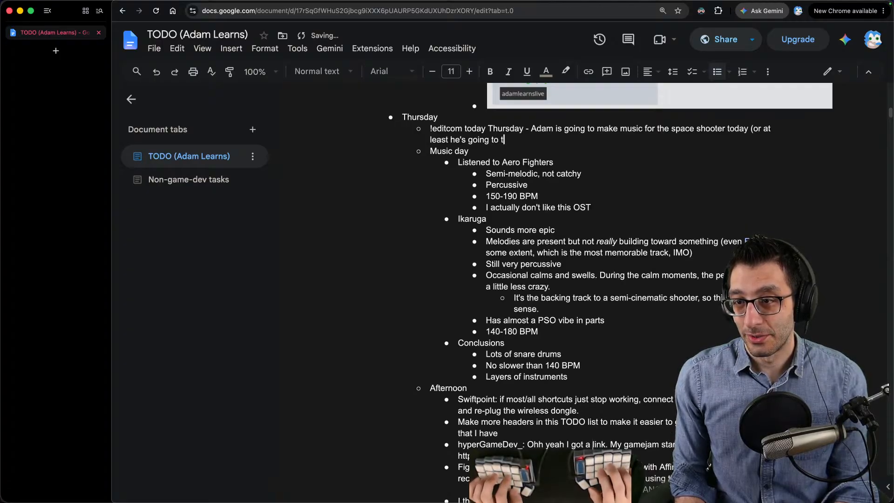
type("ry to!). This")
type(" is st")
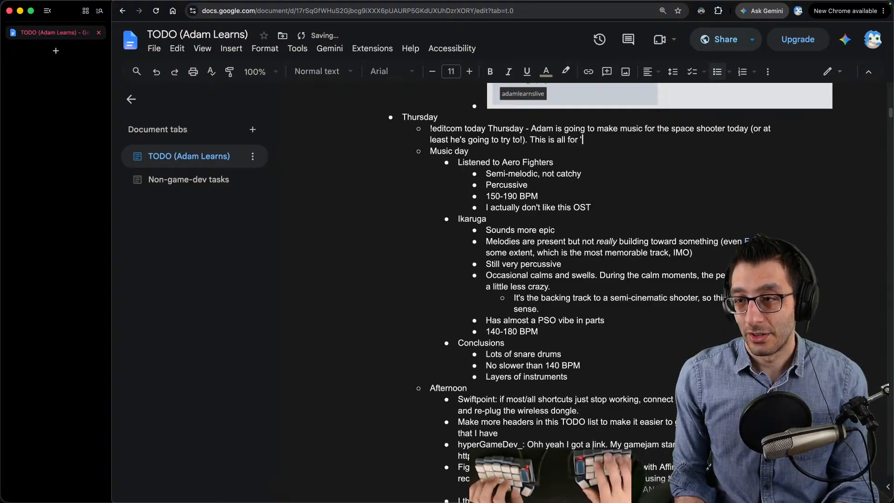
type(" (!siabt)")
- Add "This is all for Stuck in a Broken Tutorial:" to the command line, followed by the game's Steam store link
key("BackSpace")
key("BackSpace")
key("BackSpace")
key("BackSpace")
key("BackSpace")
key("BackSpace")
key("BackSpace")
key("BackSpace")
key("BackSpace")
type(": 'steam")
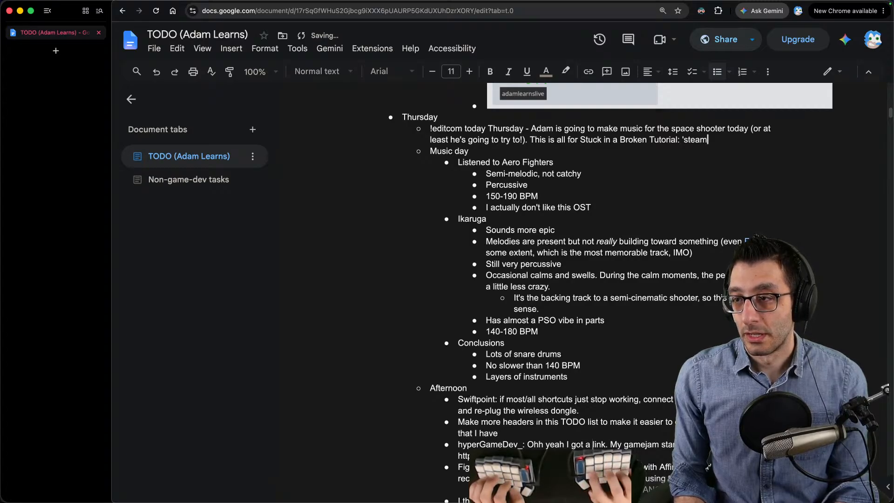
- Copy the whole !editcom command and send it in the stream chat
key("super+shift+Left")
key("shift+Up")
key("shift+Up")
key("shift+Up")
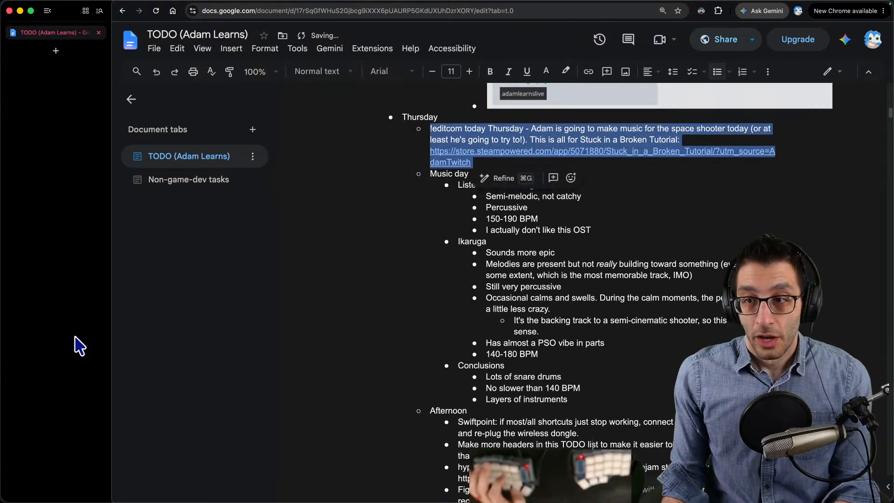
key("super+c")
key("super+Tab")
key("super+v")
key("Return")
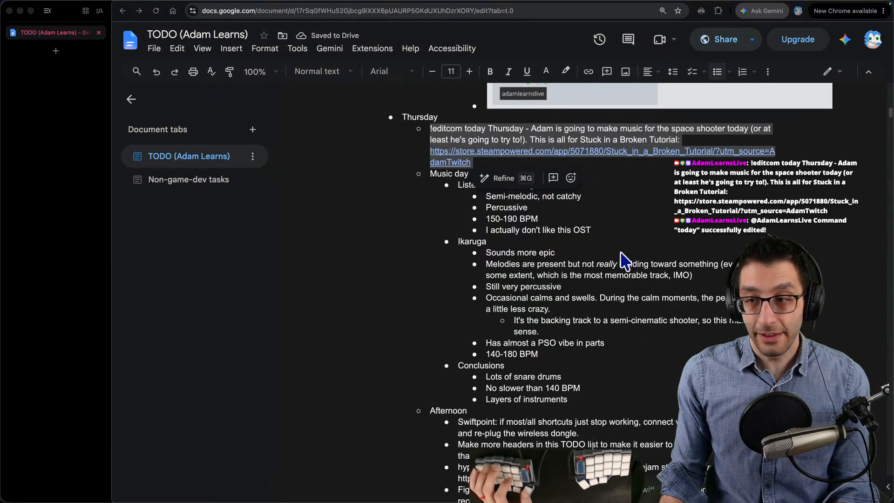
- Return to the document, replace the command with an "Ideas" bullet, and nest "Two space shooter tracks" under it
key("super+Tab")
key("BackSpace")
type("Ideas")
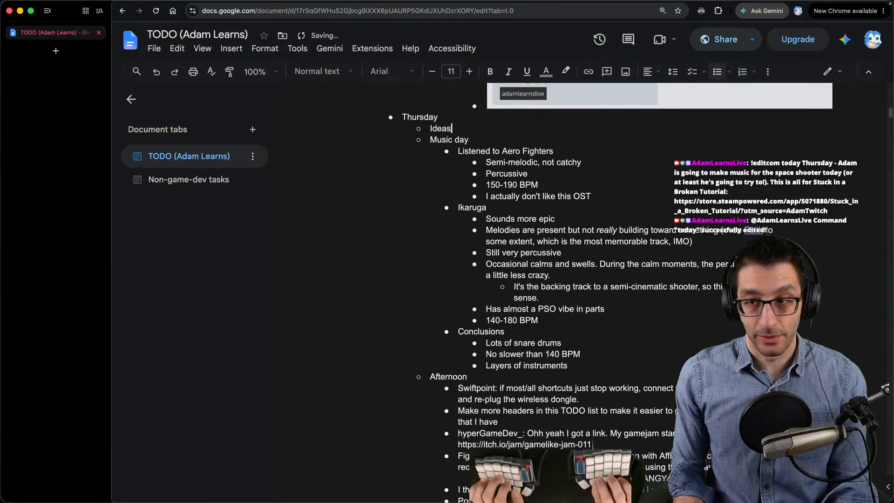
key("Return")
key("Tab")
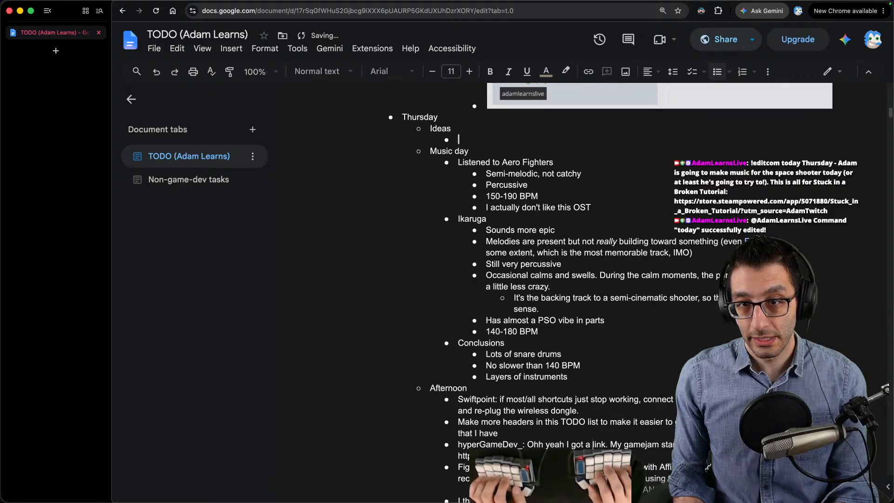
type("Two space shooter tracks")
key("Return")
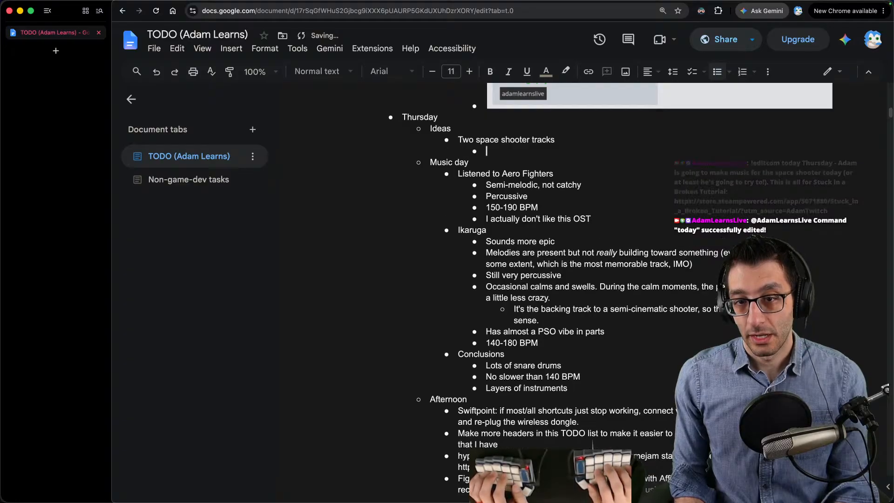
- Add an "Option 1:" bullet under the space shooter tracks with a nested bullet "Entering space - pretty calm"
type("Option 1")
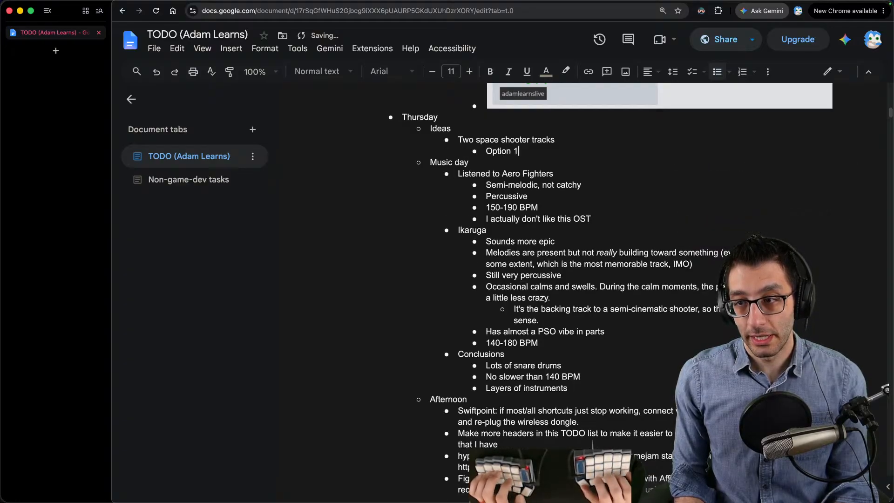
type(": entering sp")
key("alt+BackSpace")
key("alt+BackSpace")
key("Return")
key("Tab")
type("Entering space - p")
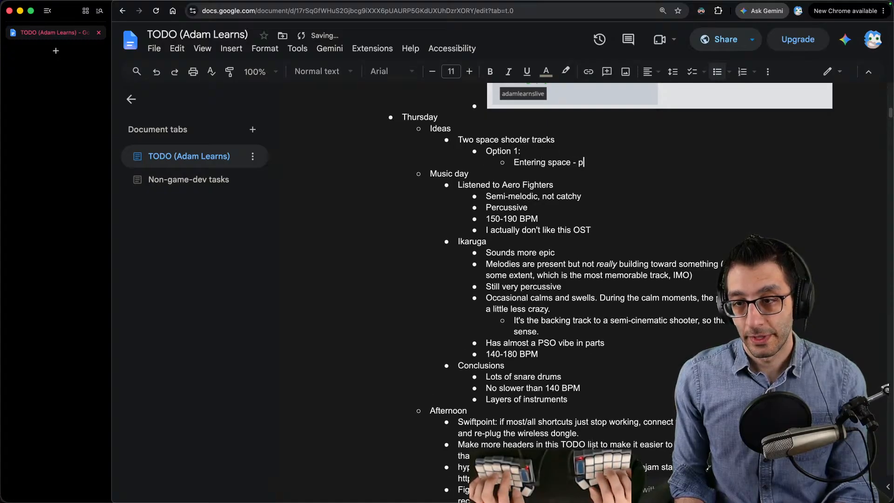
type("retty clal")
key("BackSpace")
key("BackSpace")
key("BackSpace")
type("alm")
- Complete the Option 1 bullet with "layer two tracks based on where you are in space"
key("Up")
type("layer two tracks based on where y")
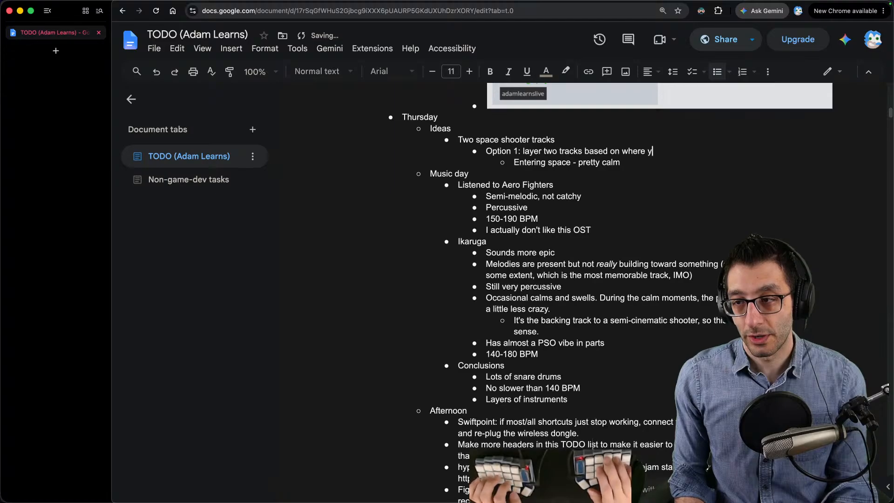
type("ou are in space")
- Reword the bullet nested under Option 1 to "Before enemies: pretty calm, just some sparse notes or pads"
key("Right")
type("Before enemies:")
key("alt+Delete")
key("alt+Delete")
key("alt+Delete")
key("super+Right")
type(", just some sparse notes or pads")
- Add a second bullet under Option 1: "After enemies: we layer in some percussion and some melodies"
key("Return")
type("After e")
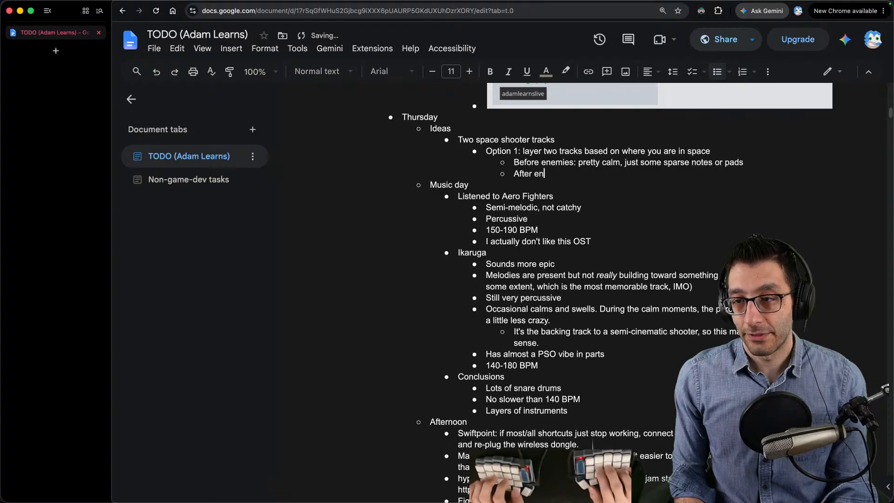
type("nemies: we layer in some percussion and some meleo")
key("BackSpace")
key("BackSpace")
type("odies")
- Add the bullet "Option 2: two separate tracks" at the same level as Option 1
key("Return")
key("shift+Tab")
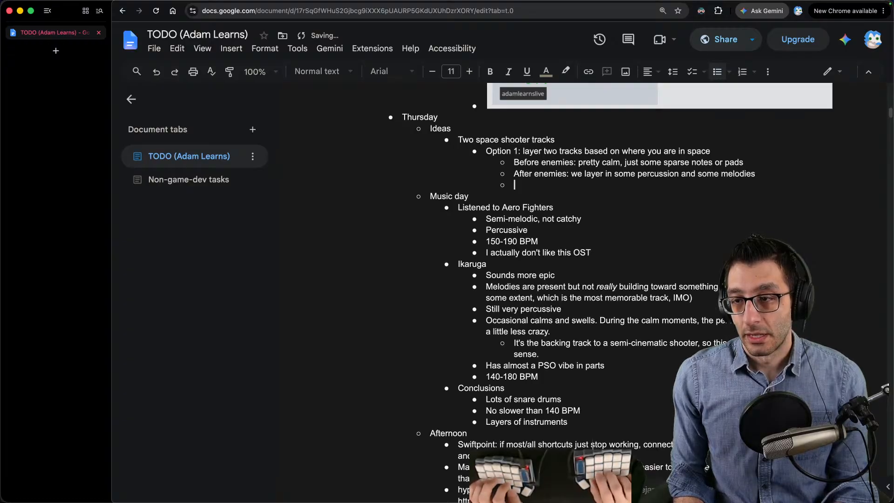
type("Option 2: ")
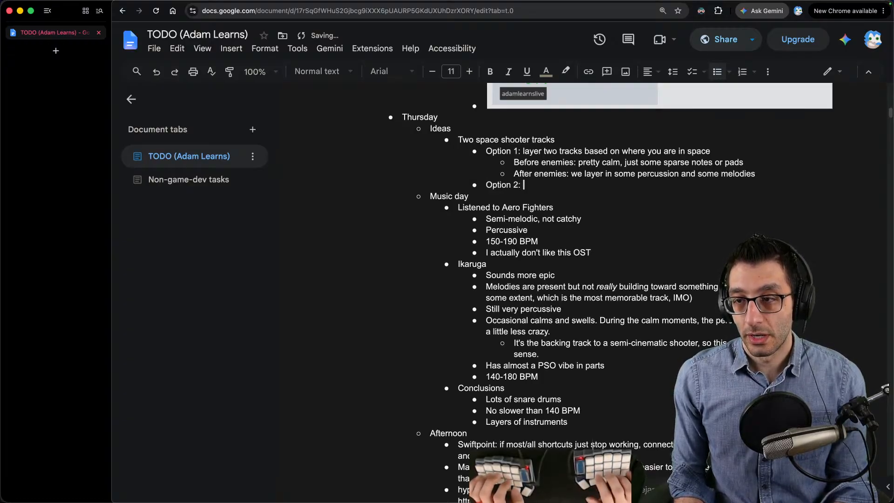
type("two separate")
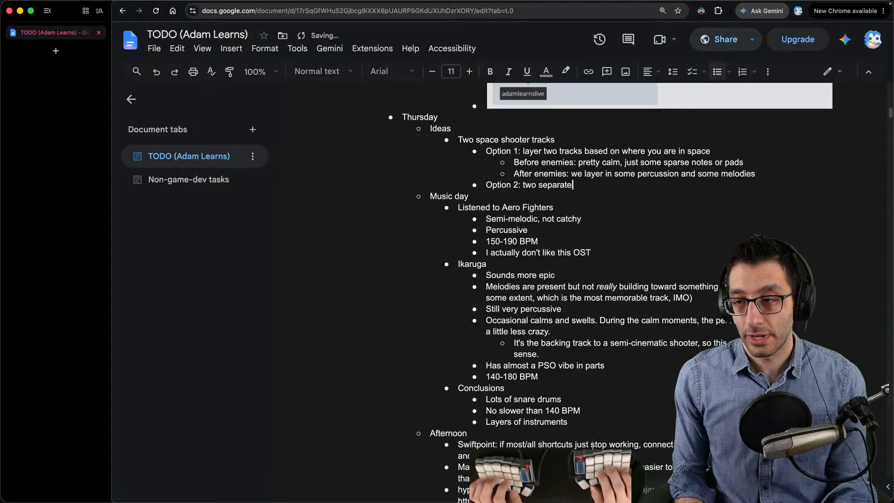
type(" tracks")
- Nest the bullet 'Mimic dialogue: "you messed up" track' under Option 2
key("Return")
key("Tab")
type("Mimn")
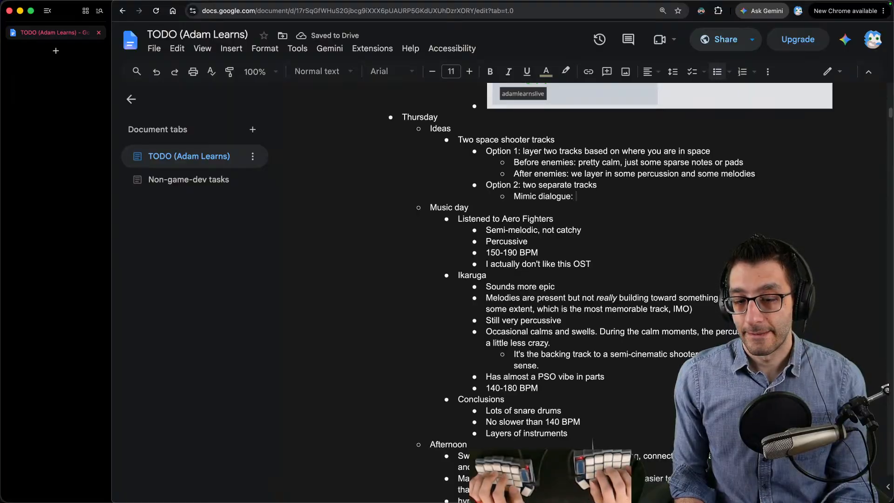
type("\"y")
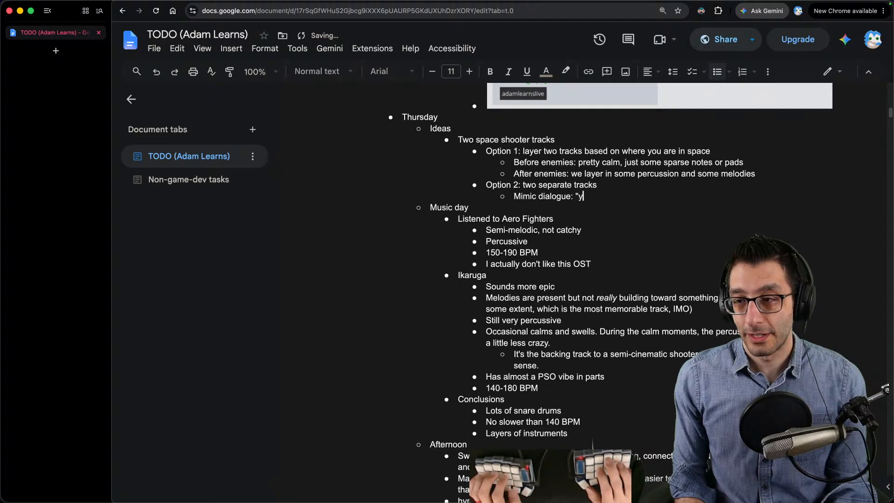
type("ou messed up\" tra")
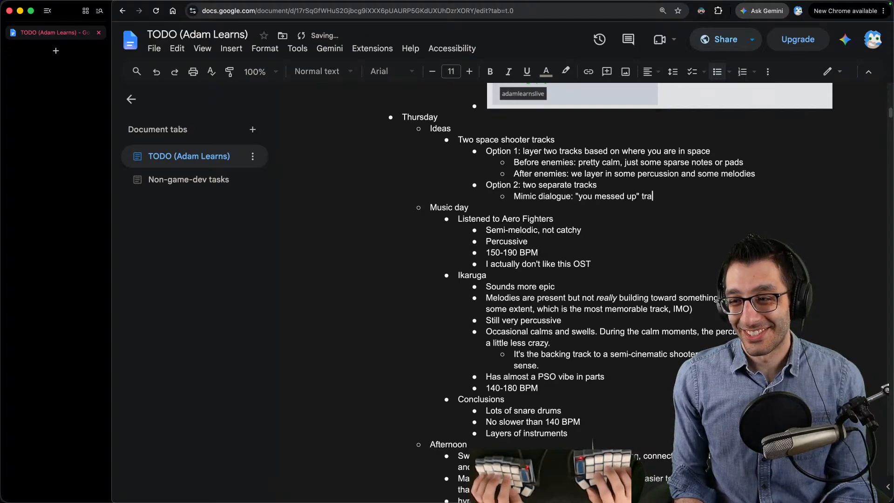
type("ck")
- Add a second bullet under Option 2: "Space shooter: regular space-shooter music"
key("Return")
type("Space shooter: regular")
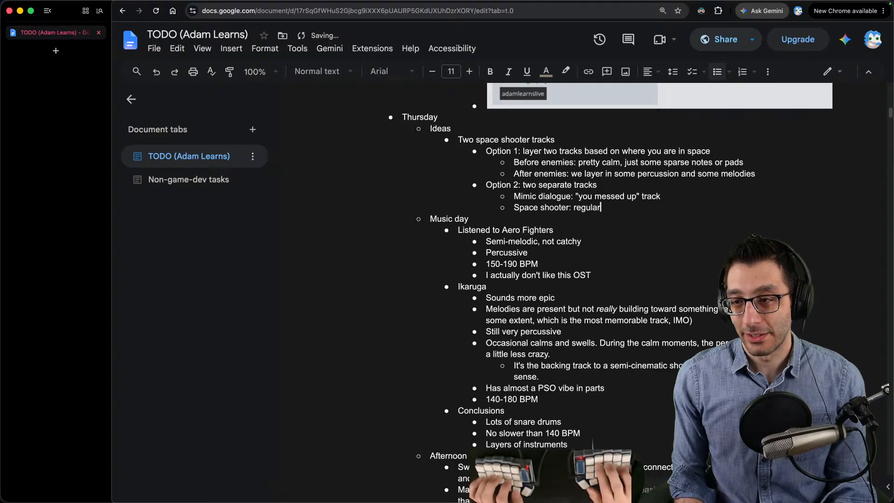
type(" space-shooter music")
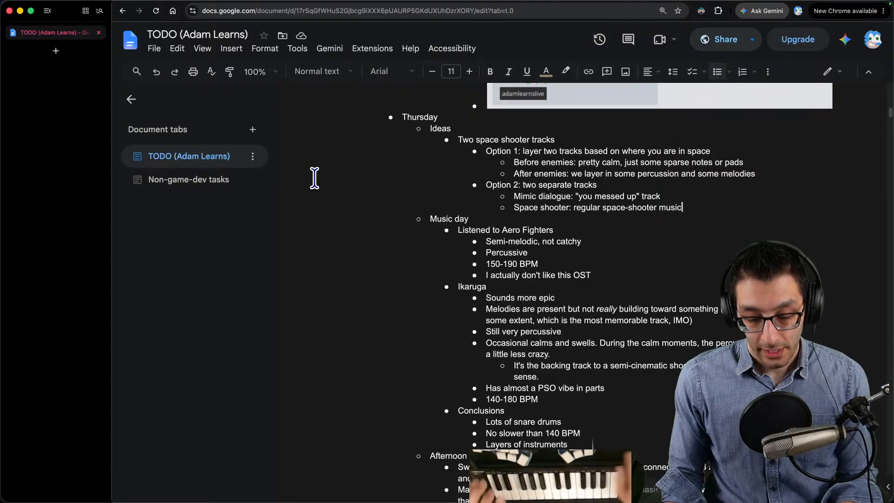
- Switch to FL Studio
key("alt+space")
type("fl")
key("Return")
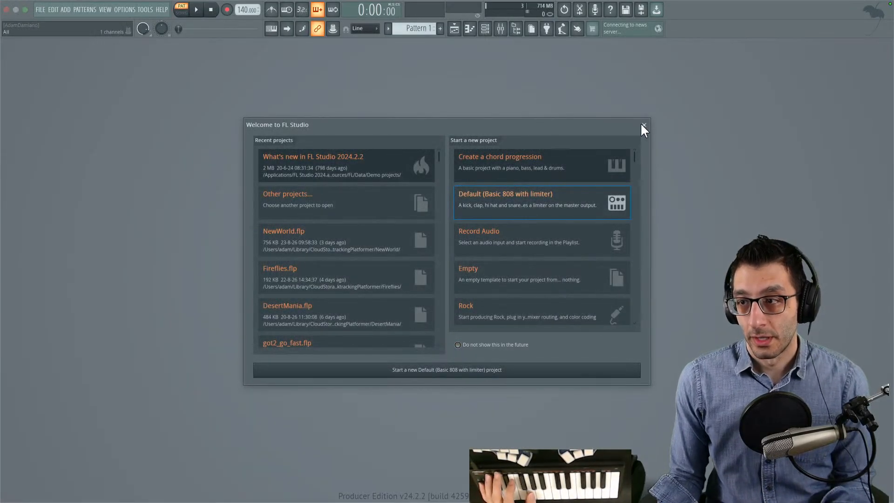
left_click(643, 125)
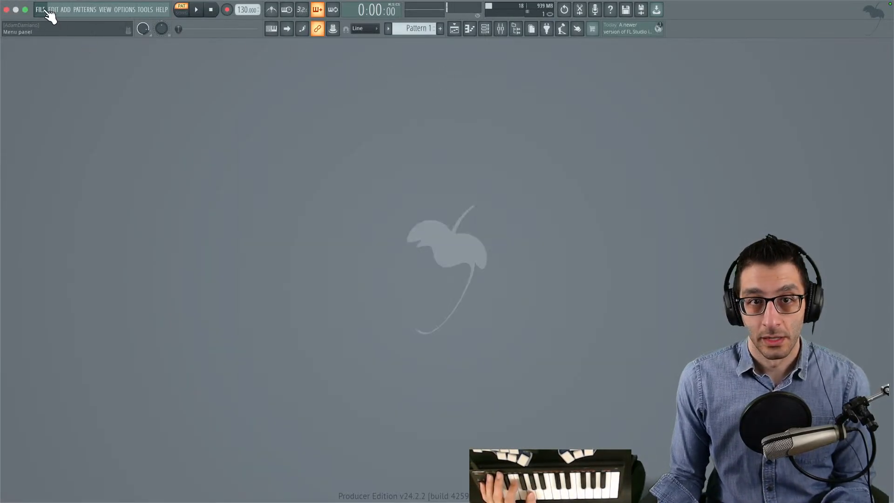
- Start a new empty project from a template
left_click(45, 11)
mouse_move(52, 29)
mouse_move(172, 40)
left_click(293, 43)
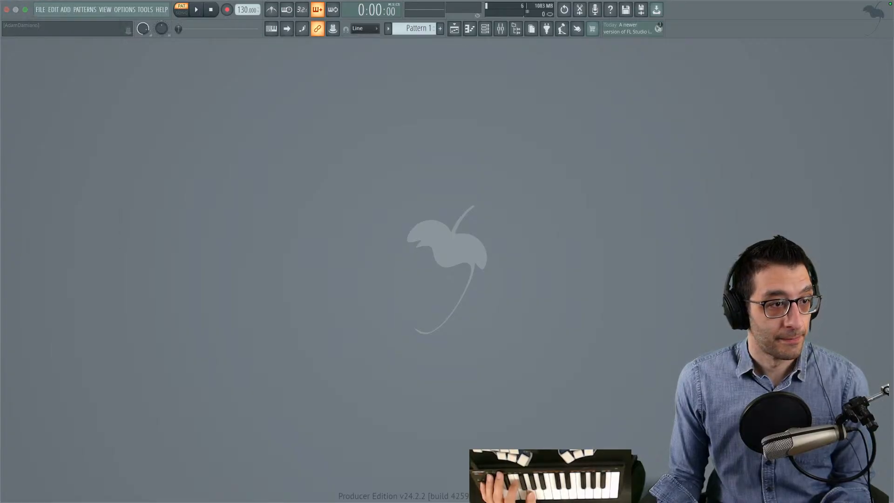
- Add the MiniFreak V synthesizer to the project from the full list of generator plugins
left_click(80, 10)
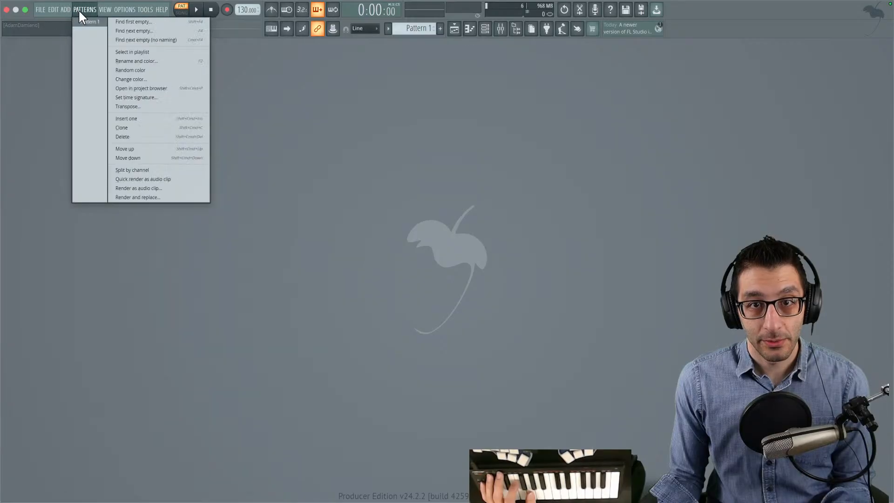
mouse_move(71, 11)
left_click(74, 29)
scroll(461, 279, "down", 5)
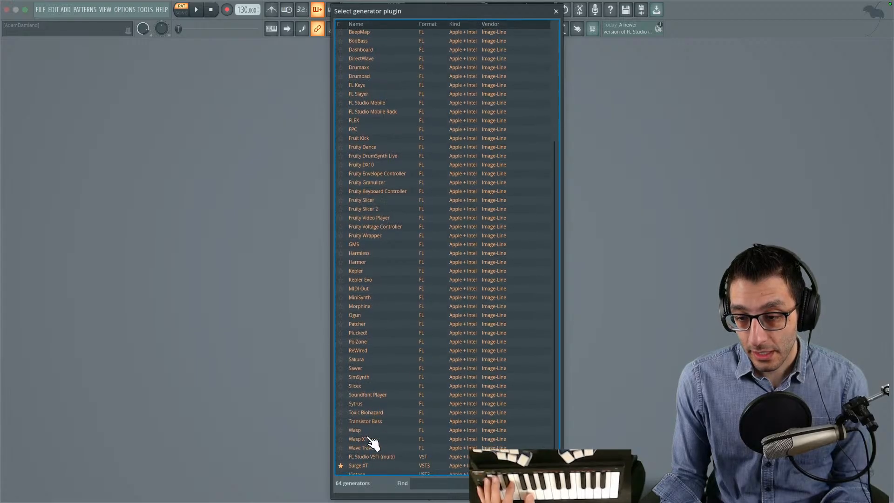
double_click(369, 470)
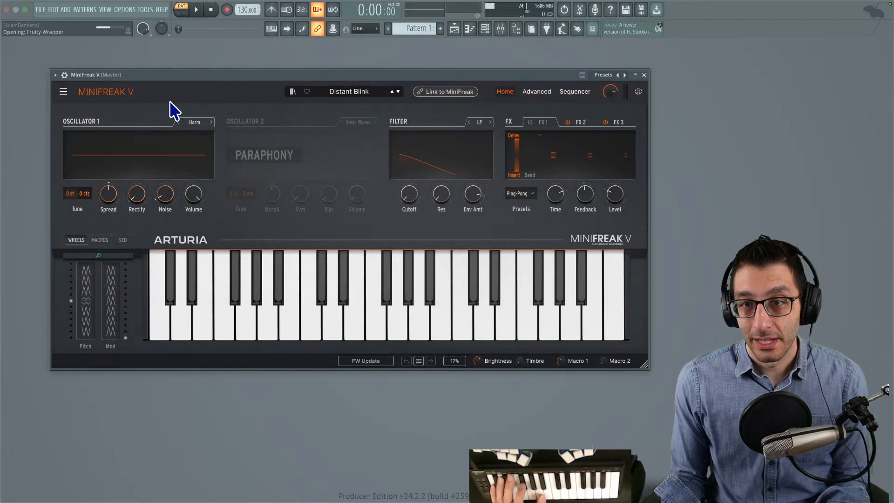
- Load the "3 Steps" preset from MiniFreak V's Pad category, raise the sound volume, and close the preset browser
left_click(347, 92)
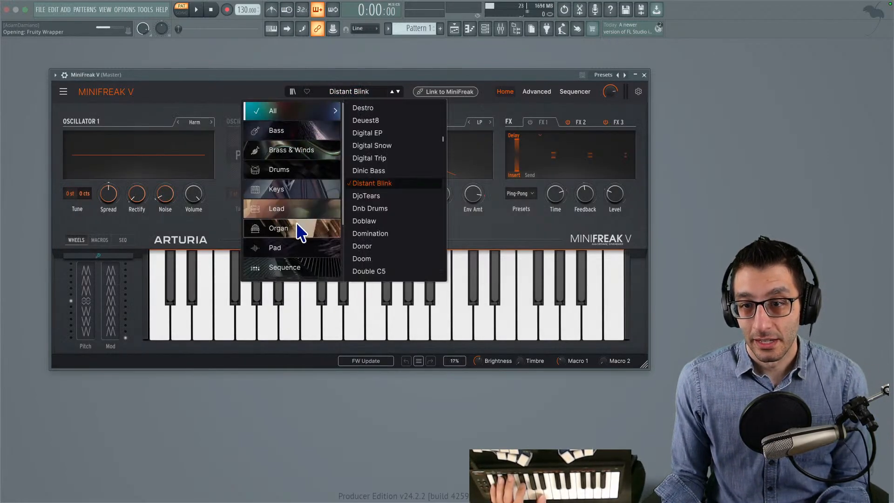
left_click(298, 246)
left_click(394, 108)
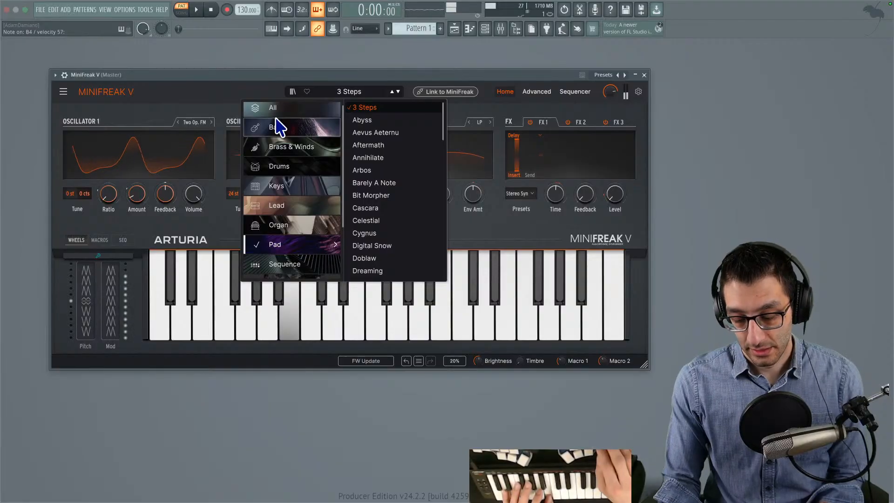
key("XF86AudioRaiseVolume")
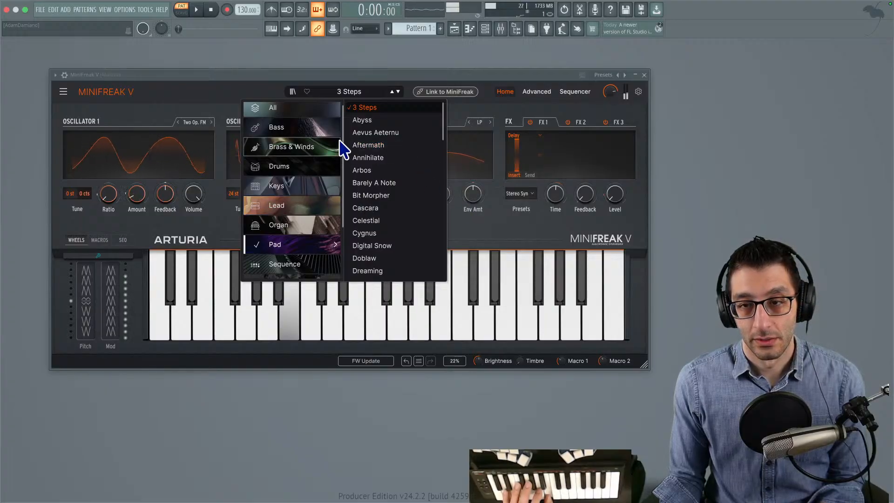
left_click(229, 93)
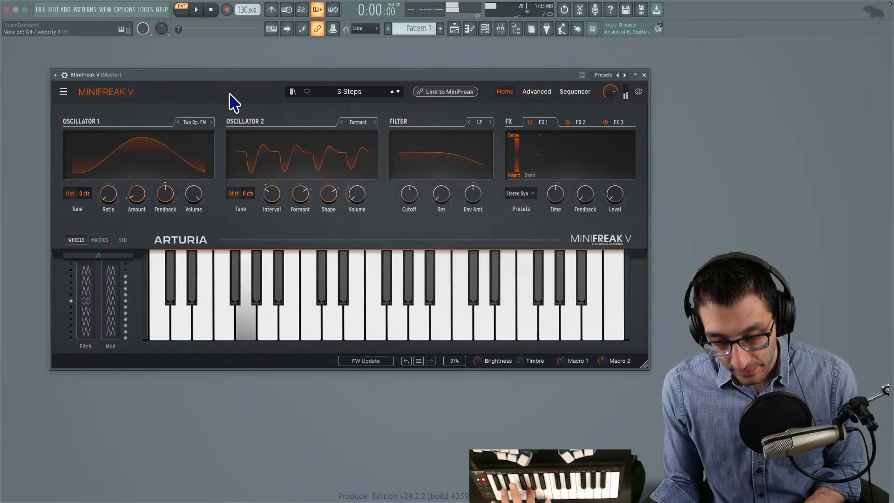
- Advance through the pad presets past Abyss to Aevus Aeternu
left_click(397, 91)
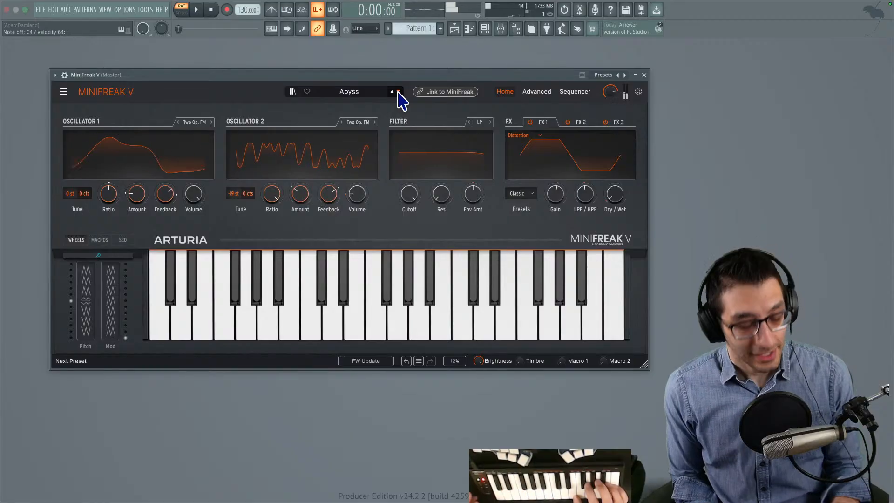
left_click(399, 92)
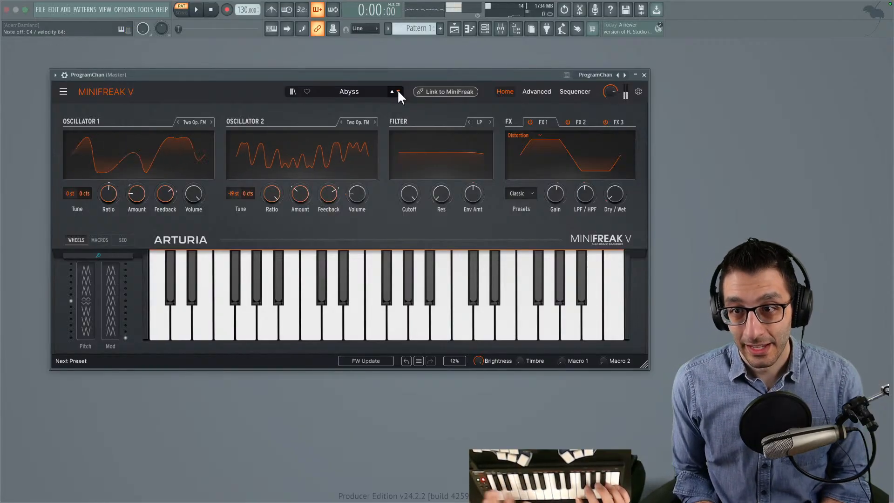
left_click(398, 92)
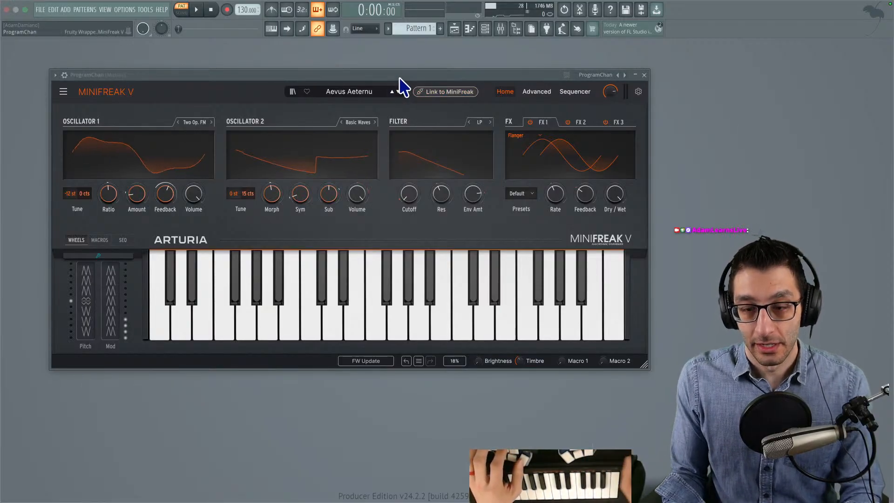
- Switch to the TODO document in Chrome, tile its window beside FL Studio, and collapse the browser and document tab sidebars
key("ctrl+Up")
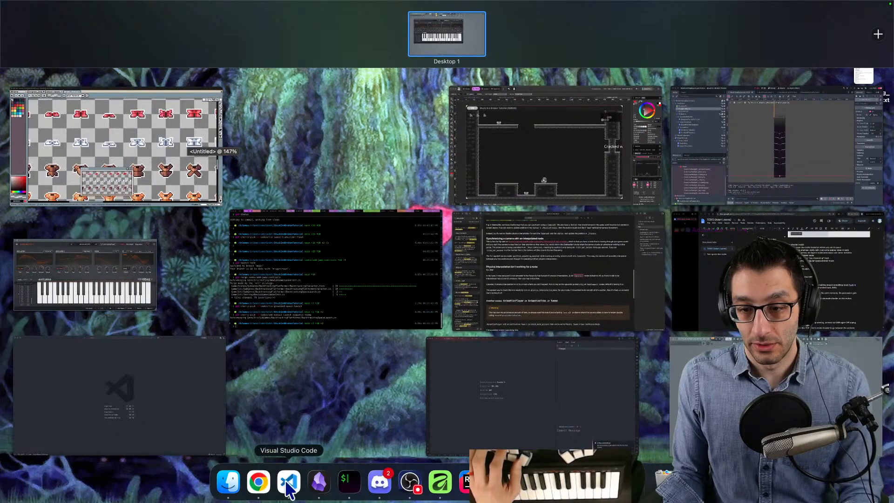
left_click(259, 482)
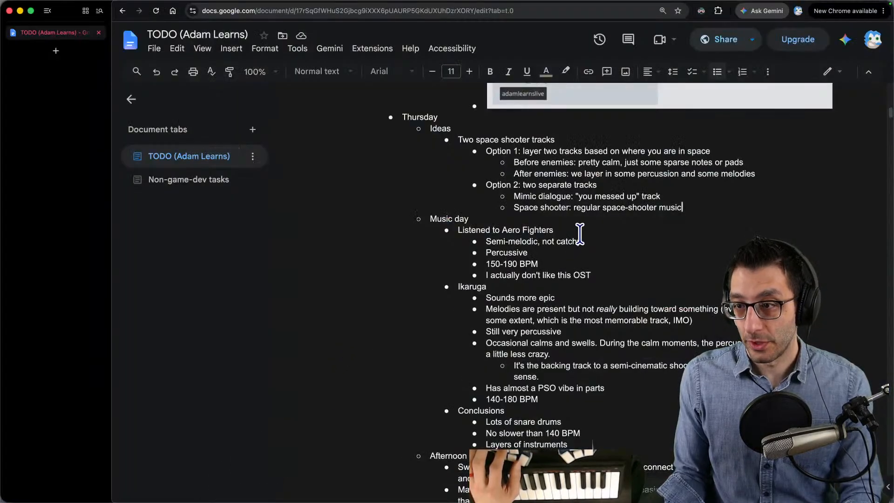
key("ctrl+alt+Right")
left_click(579, 99)
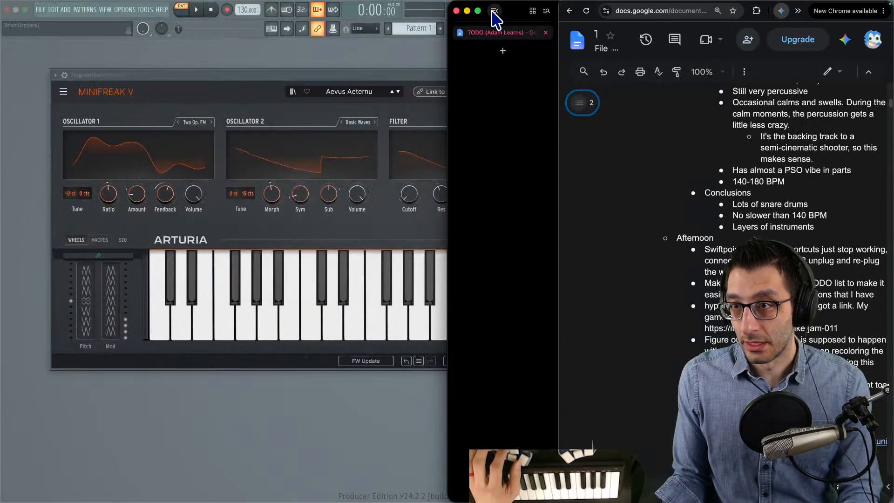
left_click(495, 14)
scroll(734, 227, "up", 10)
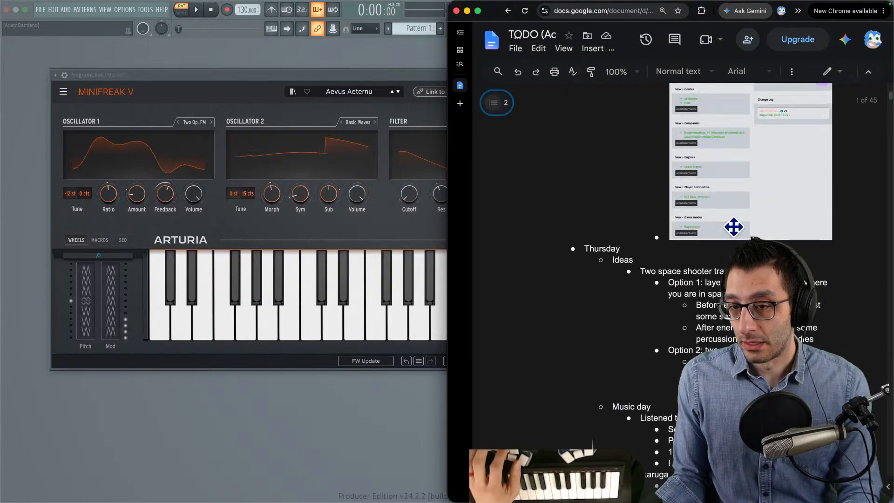
scroll(718, 226, "down", 3)
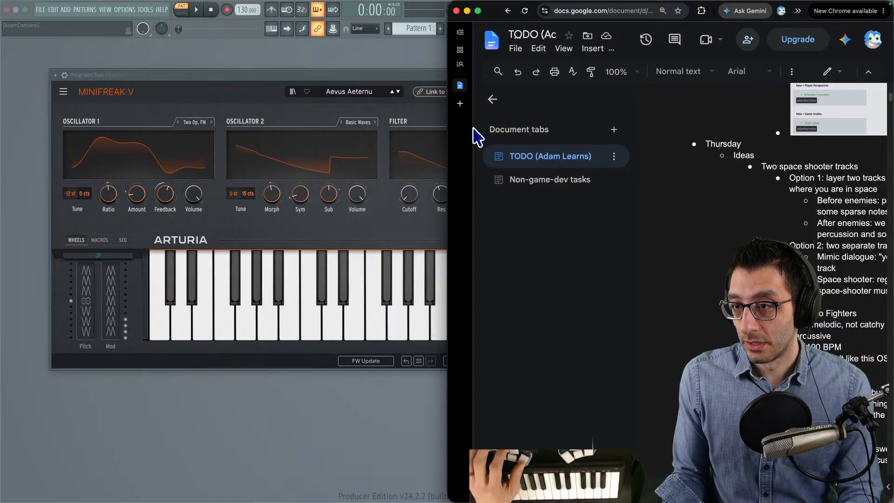
left_click(495, 102)
- Add an "Entering space" bullet under Ideas with the sub-bullet "Minifreak V → pads → Aevus Aeternu → play 5ths"
left_click(818, 306)
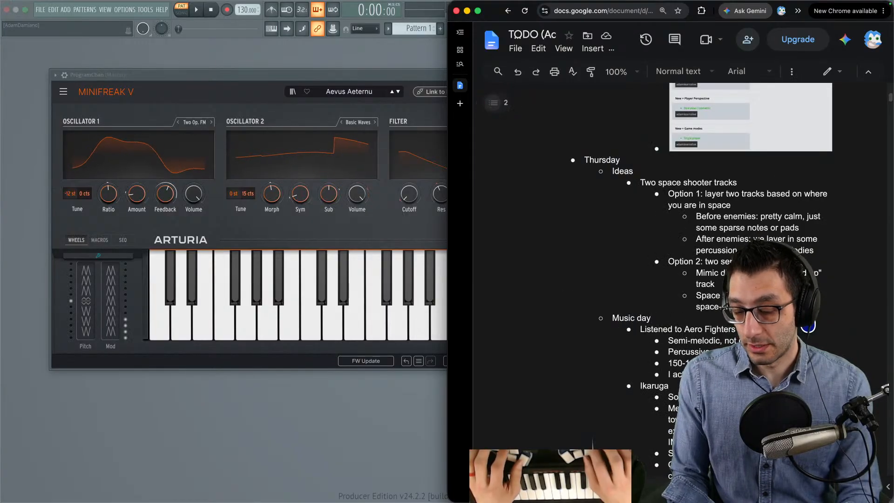
key("Return")
key("shift+Tab")
type("Entering space")
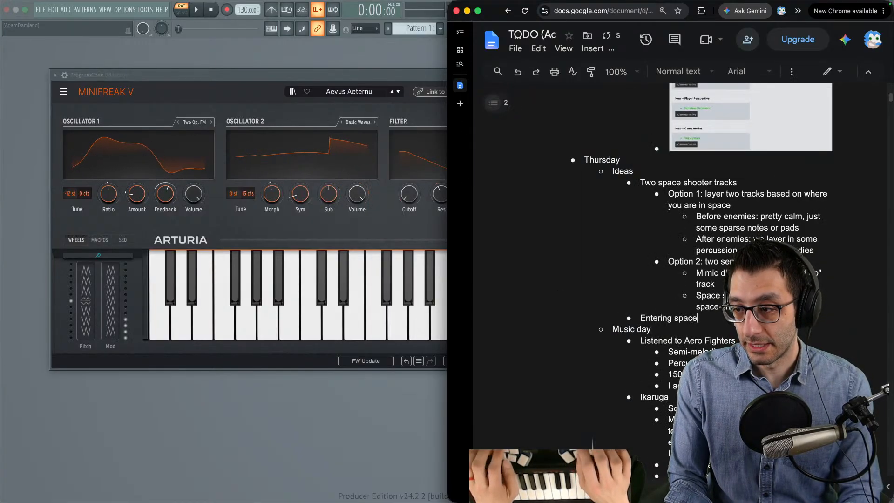
key("Return")
key("Tab")
type("M")
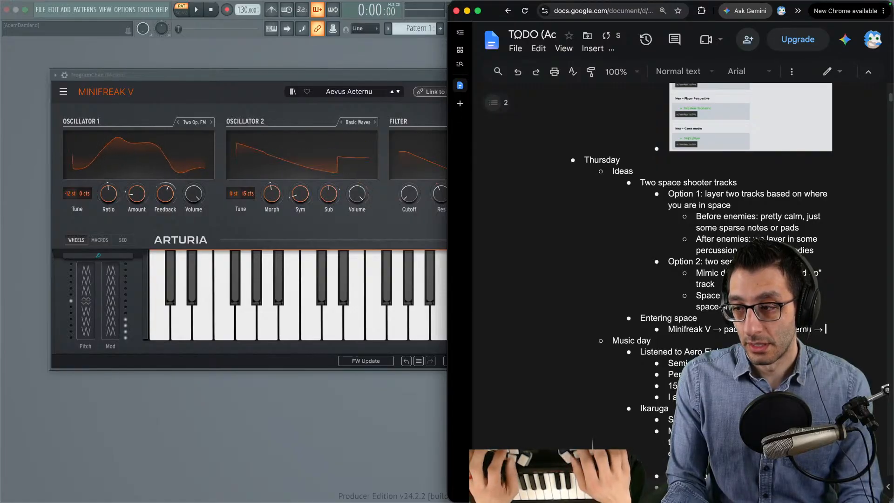
type("ay 5ths")
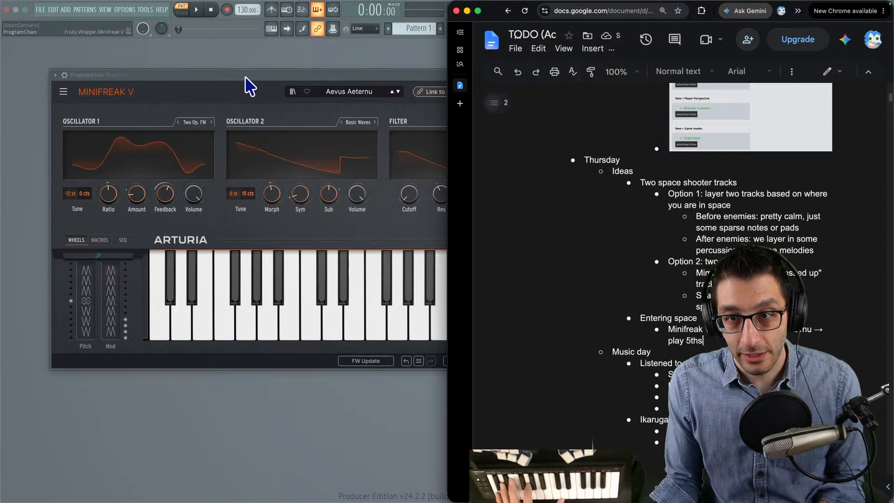
- Advance MiniFreak V to the Aftermath pad preset, show its Advanced view, and reposition the synth window to fit
left_click_drag(250, 86, 190, 74)
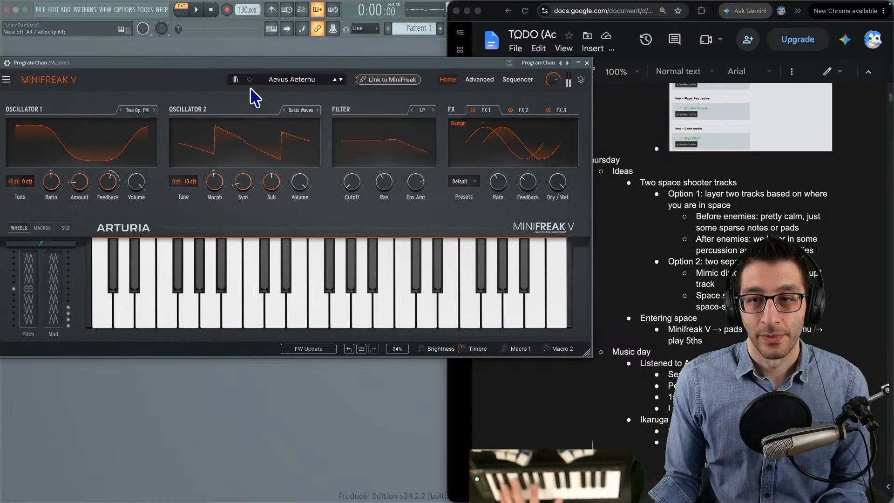
left_click(345, 80)
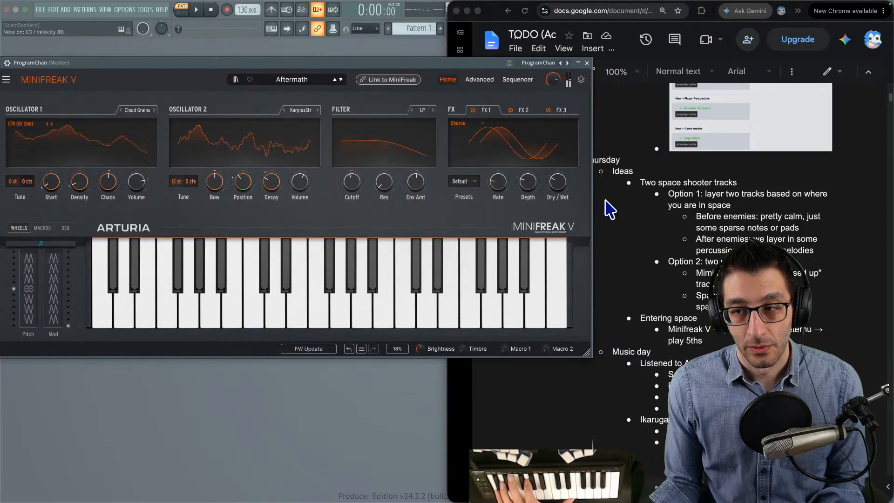
left_click(480, 81)
left_click_drag(338, 65, 347, 39)
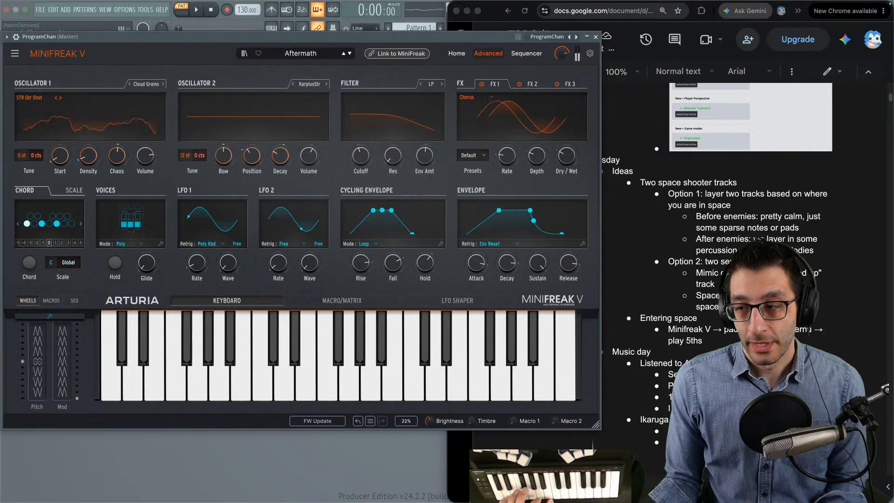
- Add a nested bullet beneath the "play 5ths" note saying that Aftermath suits that too
left_click(736, 341)
scroll(736, 341, "down", 1)
key("Return")
key("Tab")
type("After")
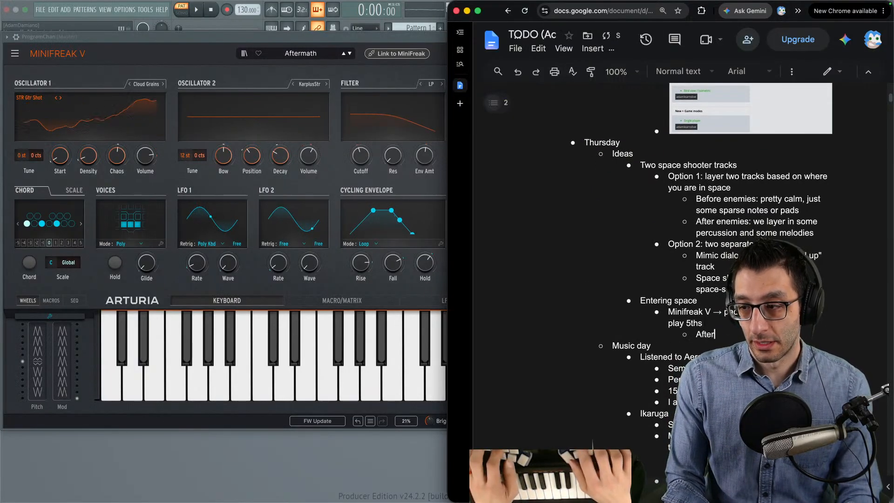
type("math is too")
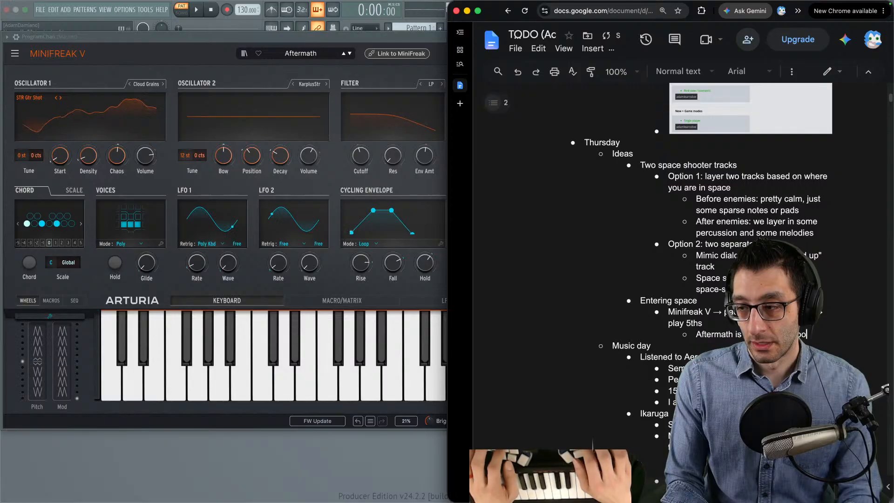
- Advance MiniFreak V to the Annihilate pad preset, and switch to Rider to run the game
left_click(348, 54)
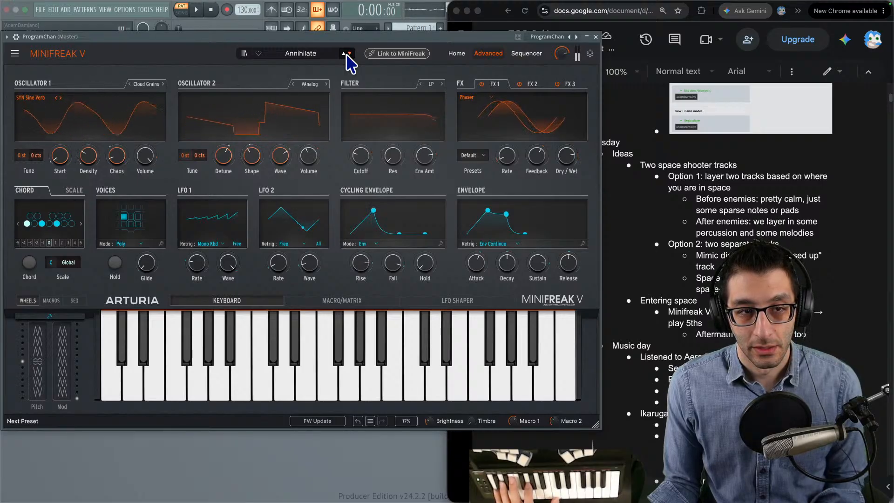
mouse_move(531, 489)
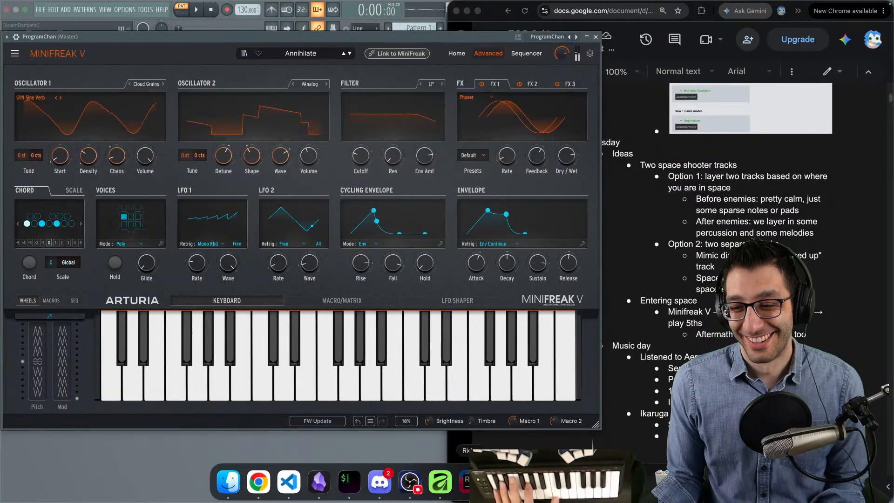
left_click(472, 482)
left_click(240, 8)
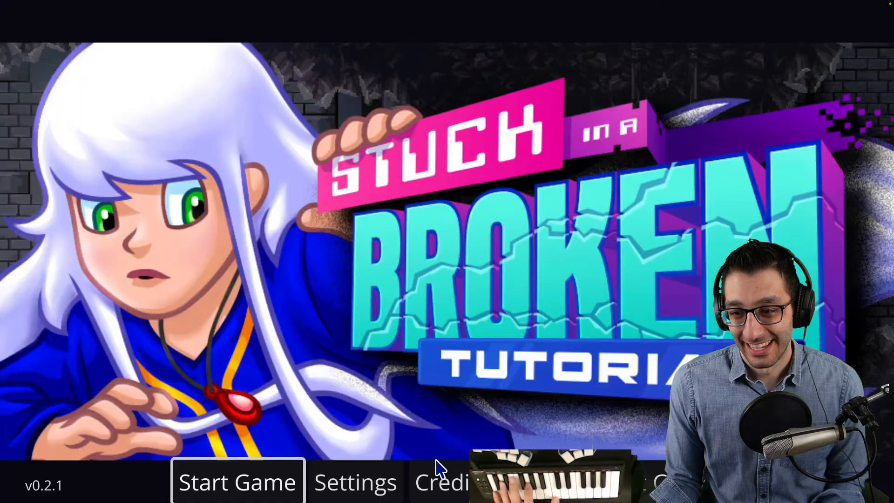
- Open the game's cheat overlay and use Change games to jump to the space scene
key("grave")
key("Down")
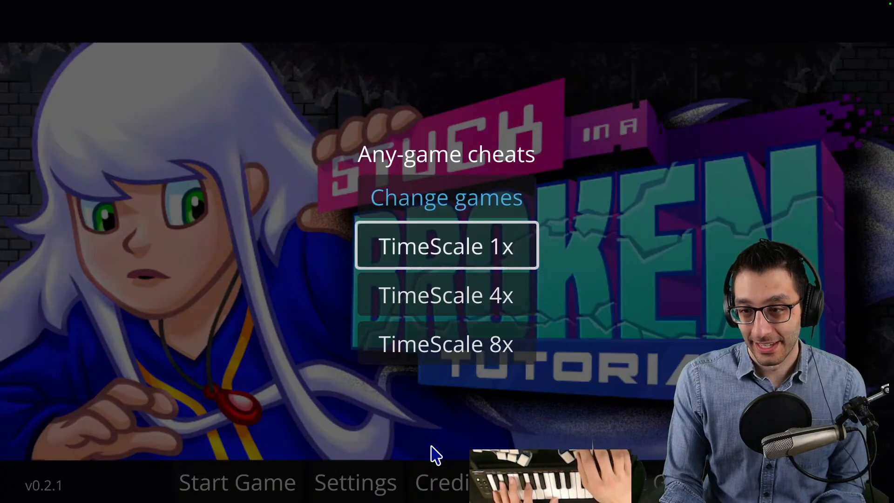
key("Up")
key("Return")
key("Down")
key("Right")
key("Right")
key("Right")
key("Return")
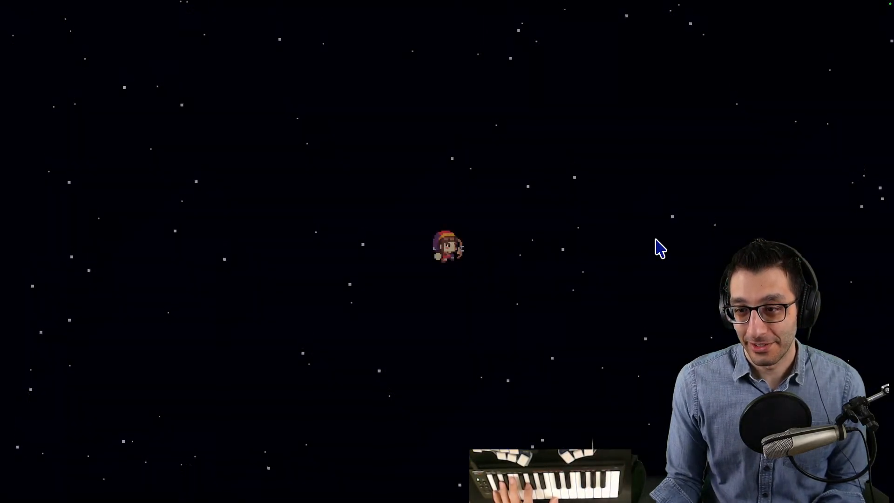
- Move the character left and right through space, check the synth and Rider windows, and return to the running game
key("Left")
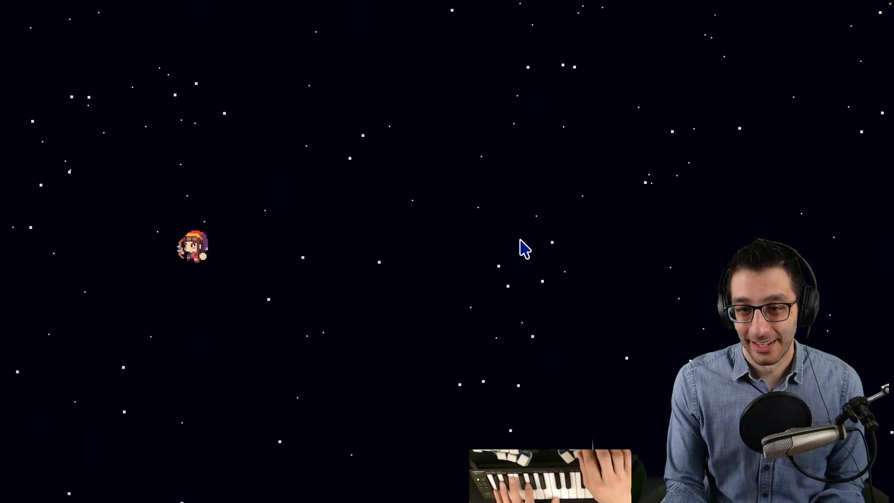
key("Right")
key("Right")
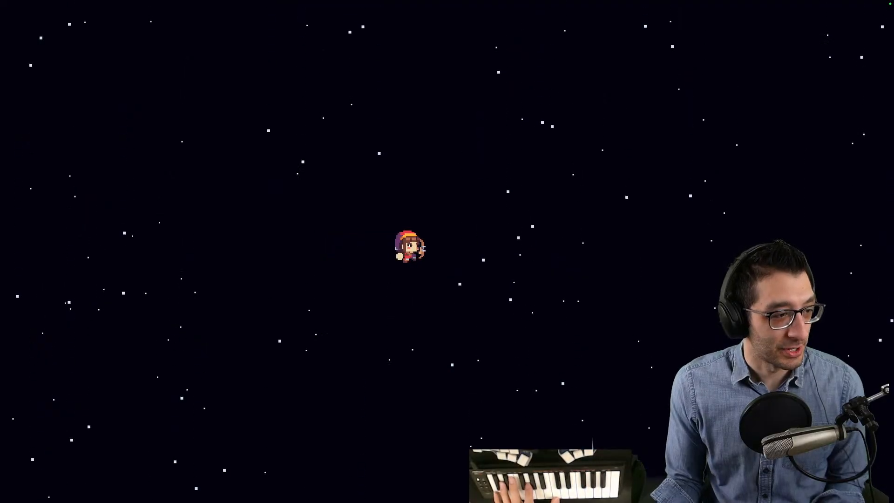
key("super+Tab")
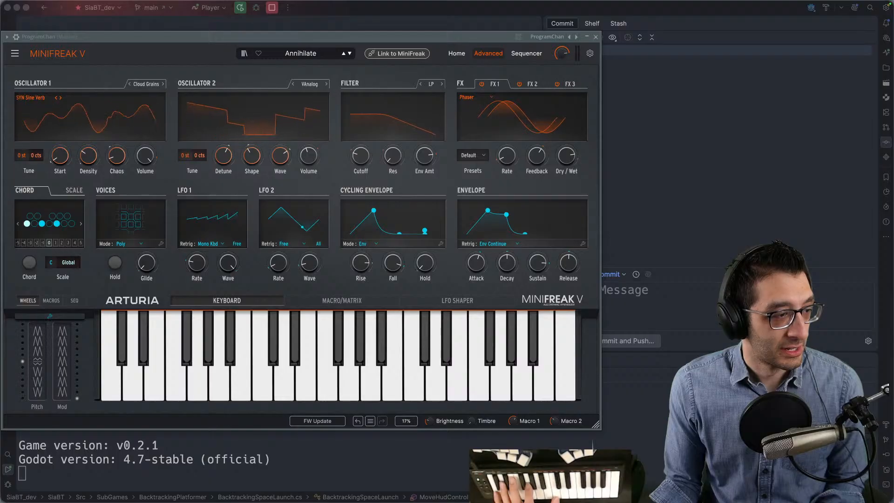
key("super+Tab")
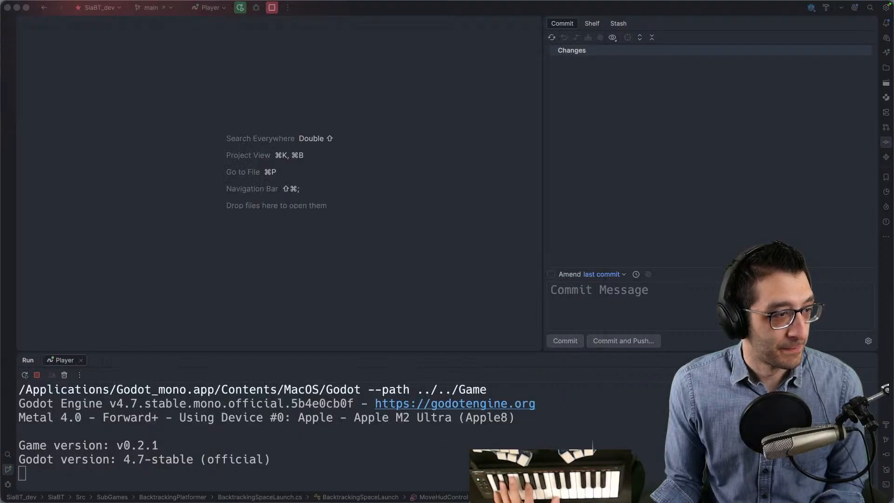
key("super+Tab")
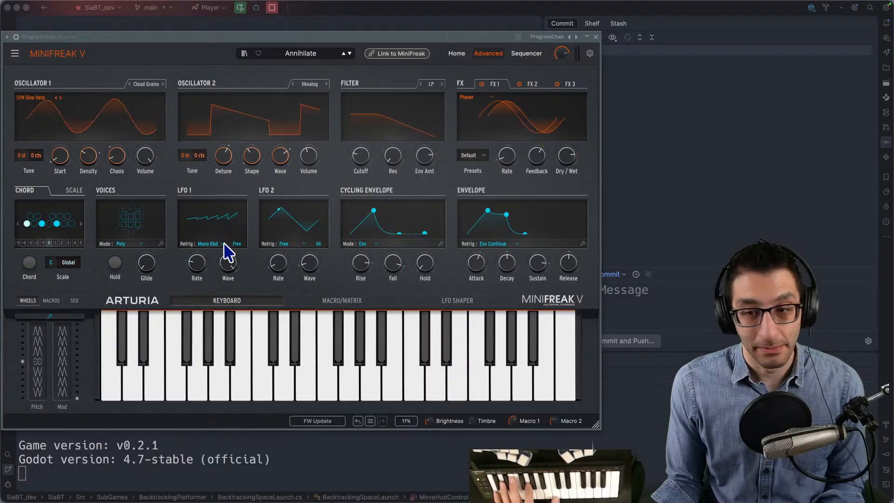
key("ctrl+Up")
mouse_move(455, 4)
left_click(524, 33)
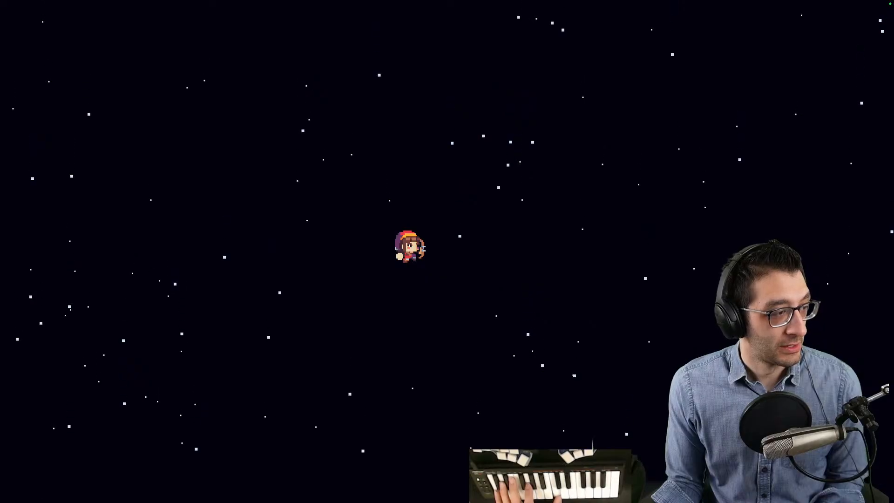
- Return to FL Studio and browse the pad presets as far as Barely A Note, settling on Arbos
key("ctrl+Up")
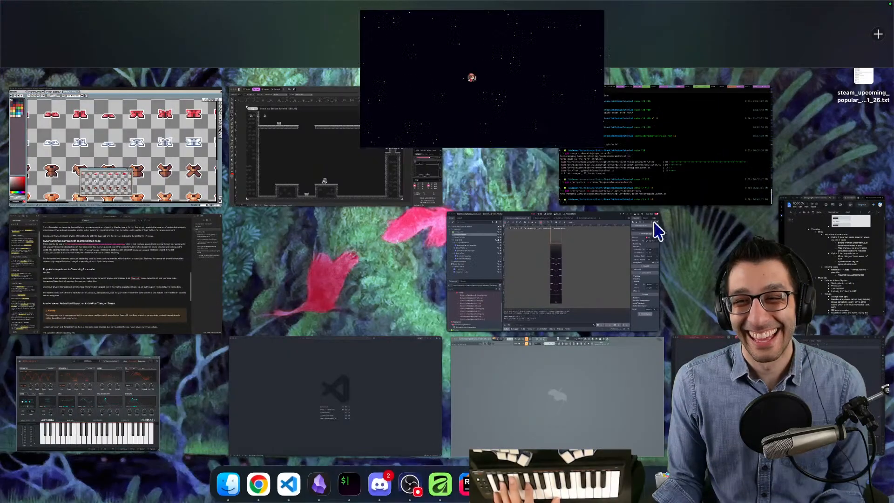
left_click(401, 42)
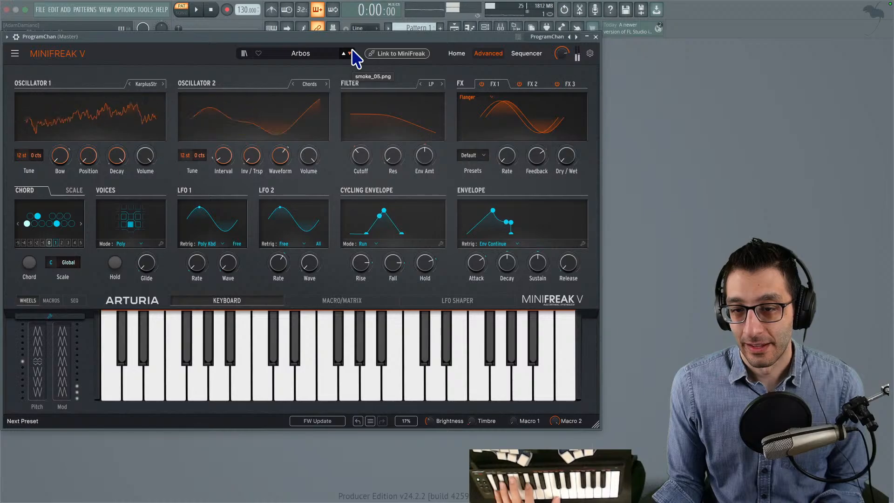
left_click(351, 53)
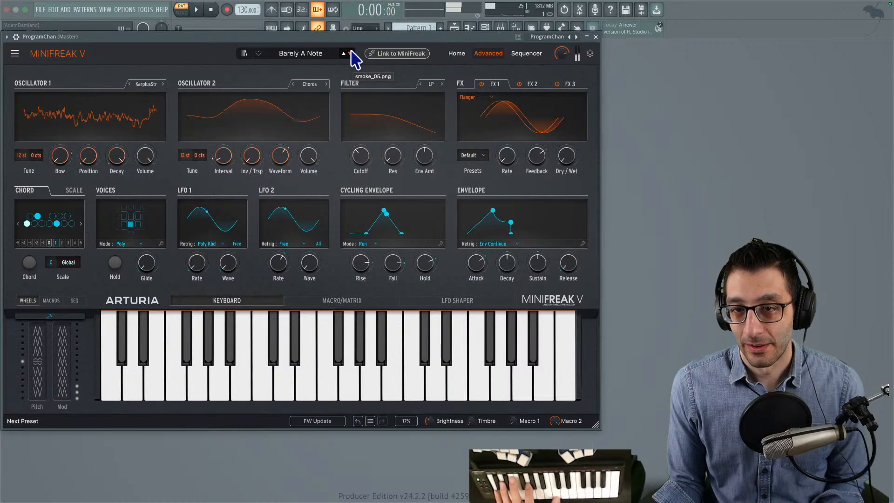
left_click(343, 52)
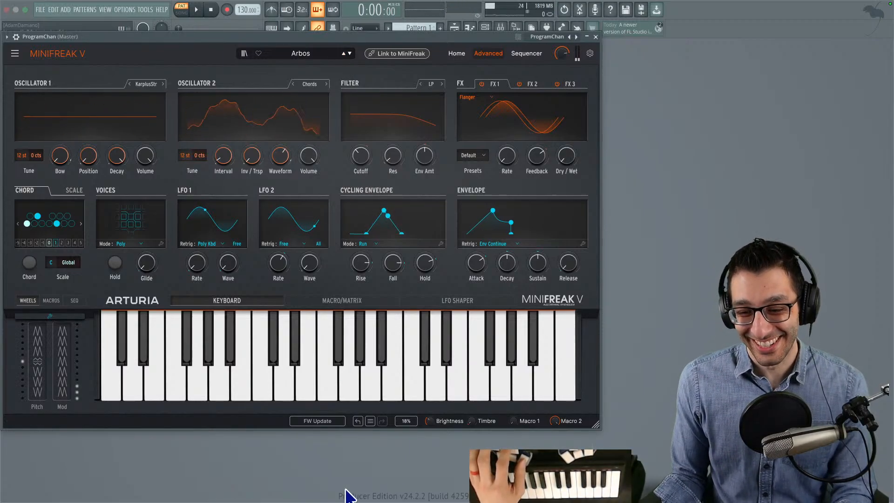
- Switch to the TODO document and add an Arbos bullet marked with a star below the Aftermath note
left_click(259, 484)
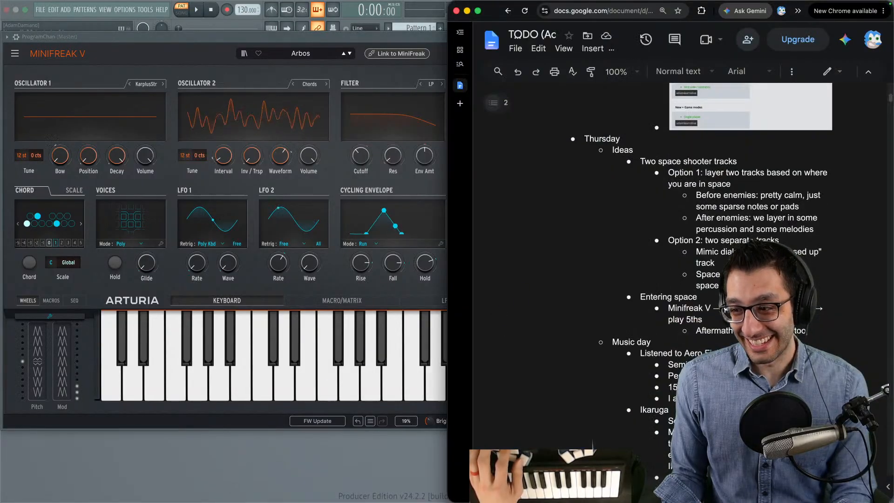
scroll(699, 289, "down", 1)
key("Return")
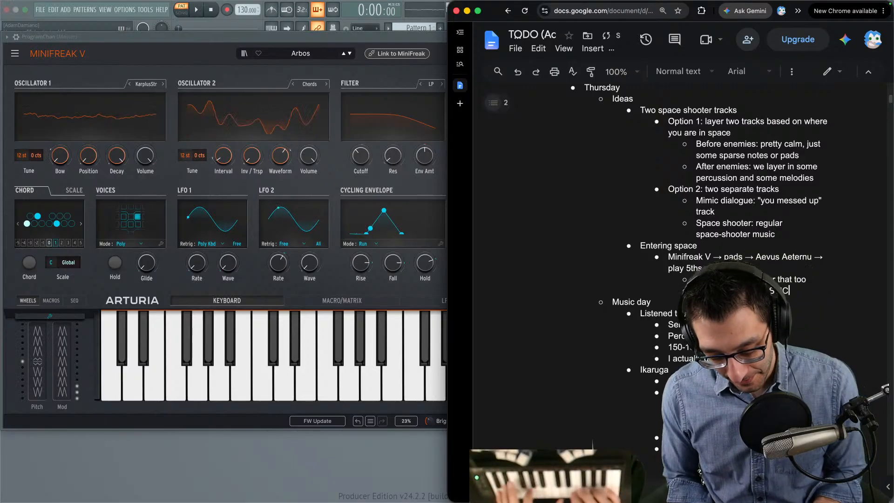
- View the game's space scene while auditioning the Arbos pad, and return to the TODO document
key("ctrl+Up")
left_click(469, 28)
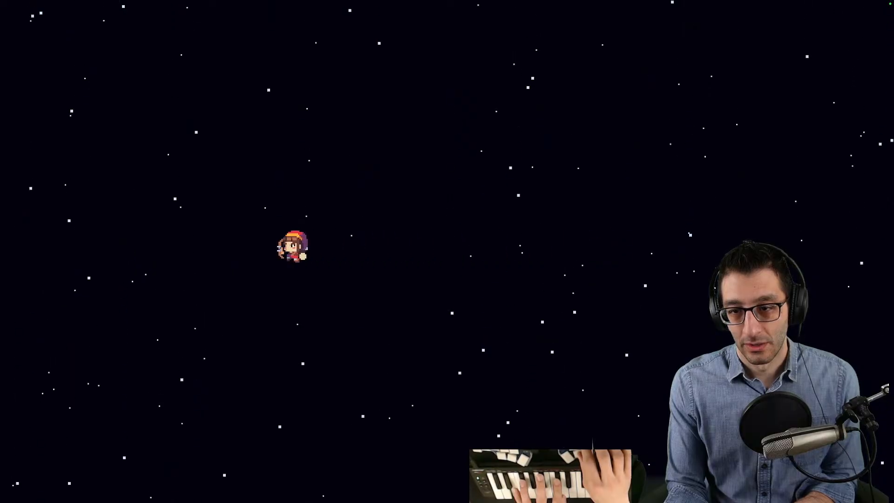
key("ctrl+Up")
left_click(409, 17)
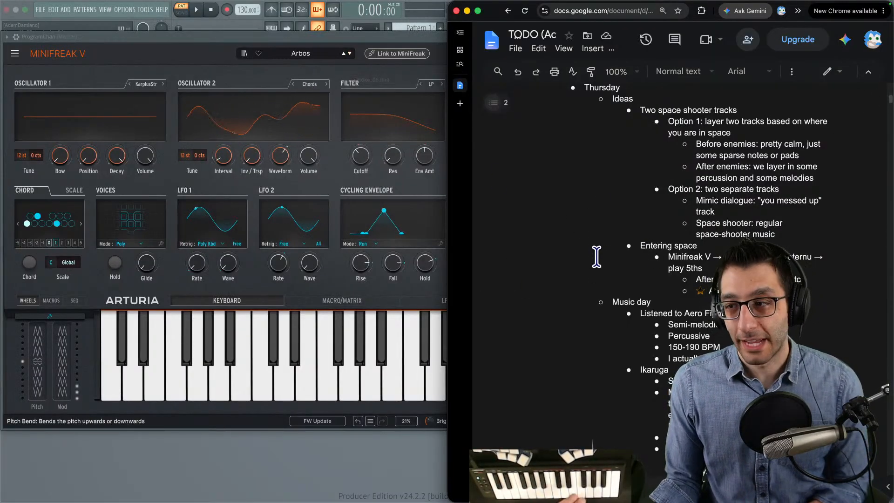
- Delete the "Two space shooter tracks" bullet from the Thursday ideas in the TODO document
scroll(688, 165, "up", 1)
left_click_drag(668, 132, 746, 166)
left_click(771, 239)
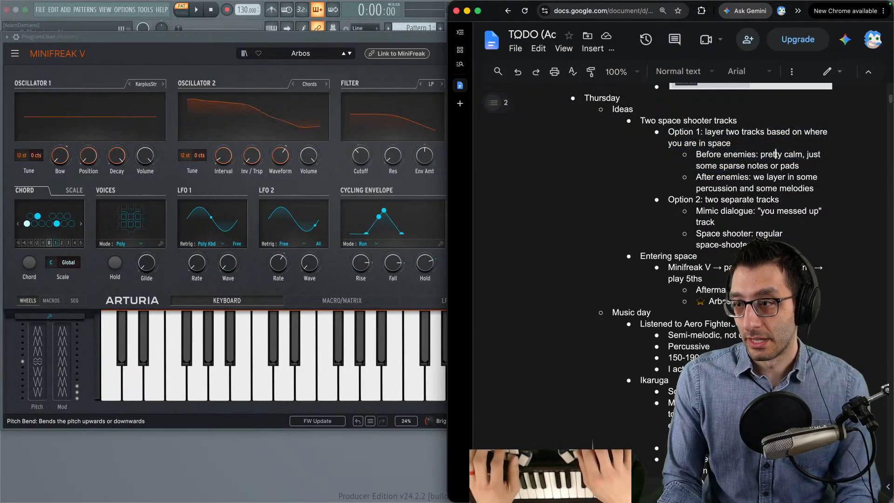
key("Down")
key("super+shift+Left")
key("BackSpace")
key("BackSpace")
key("BackSpace")
key("BackSpace")
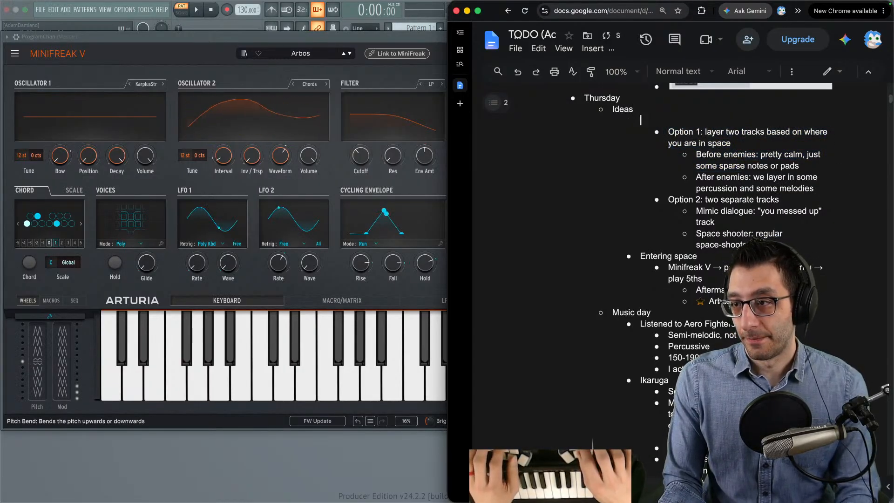
- Outdent the Option 1 and Option 2 bullets with their sub-bullets by one level, directly under Ideas
key("Down")
key("shift+Down")
key("shift+Down")
key("shift+Down")
key("shift+Down")
key("shift+Down")
key("shift+Down")
key("shift+Down")
key("shift+Down")
key("shift+Down")
key("shift+Down")
key("shift+Down")
key("shift+Tab")
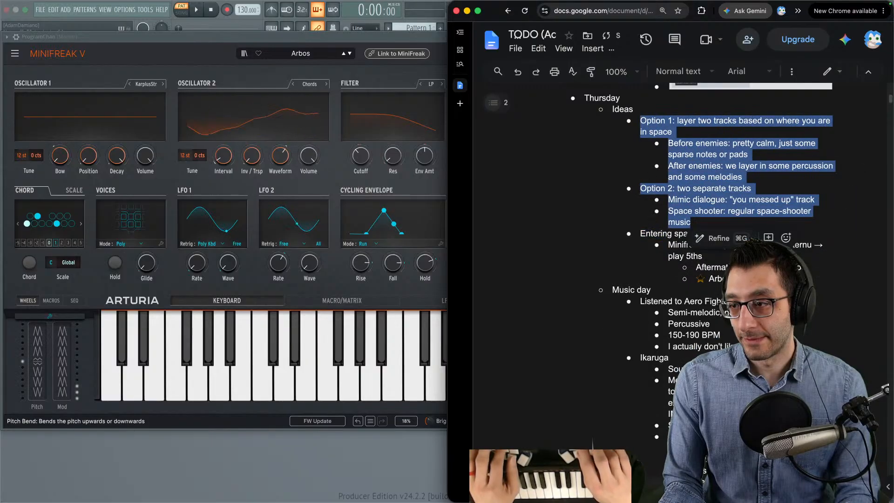
- Add the bullet "Option 3: there's just one long, more ambient track" above Entering space
key("Down")
key("Return")
key("Up")
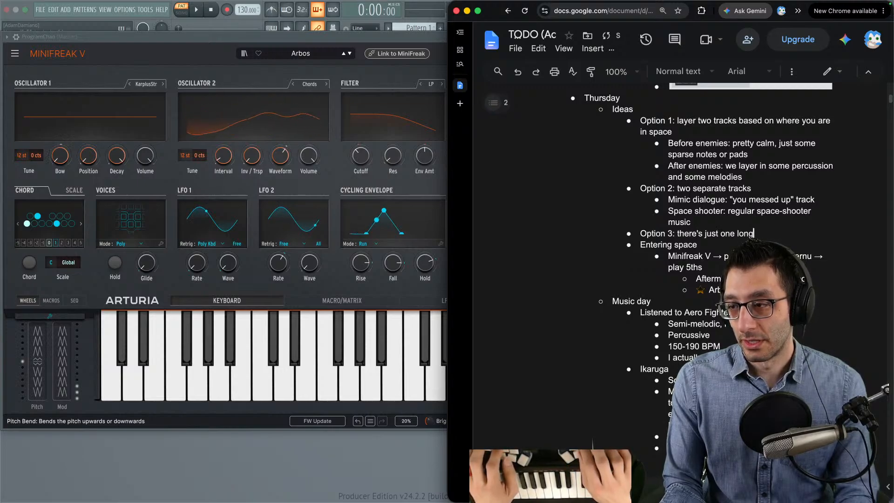
type("track")
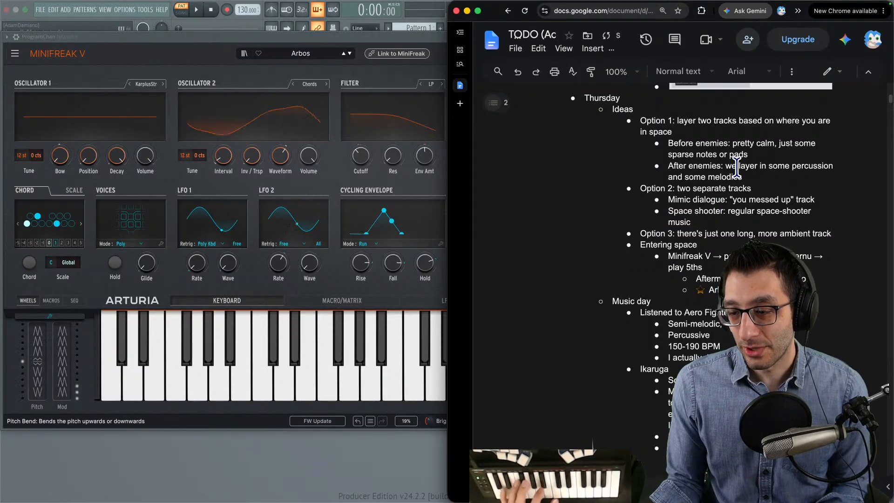
- Add a sub-bullet to Option 3: "Not really leaning toward this because we want to convey the action of the game"
key("Return")
key("Tab")
type("Not")
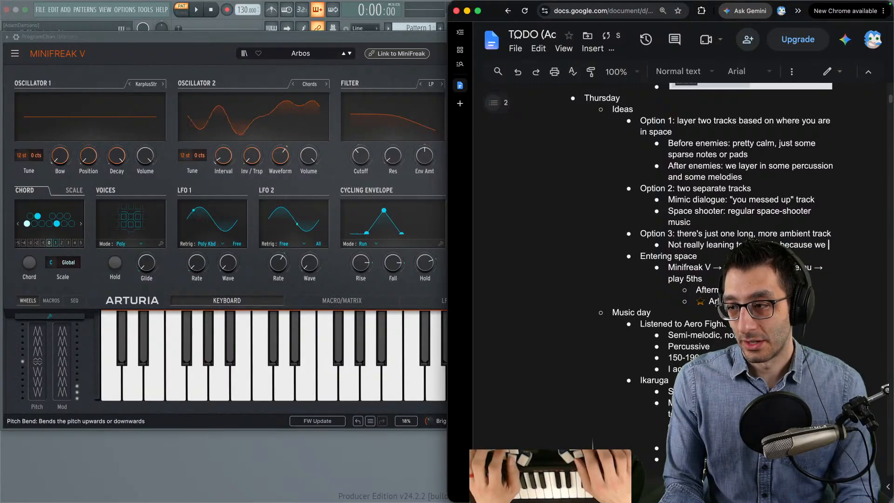
type("want to convey the action of the game")
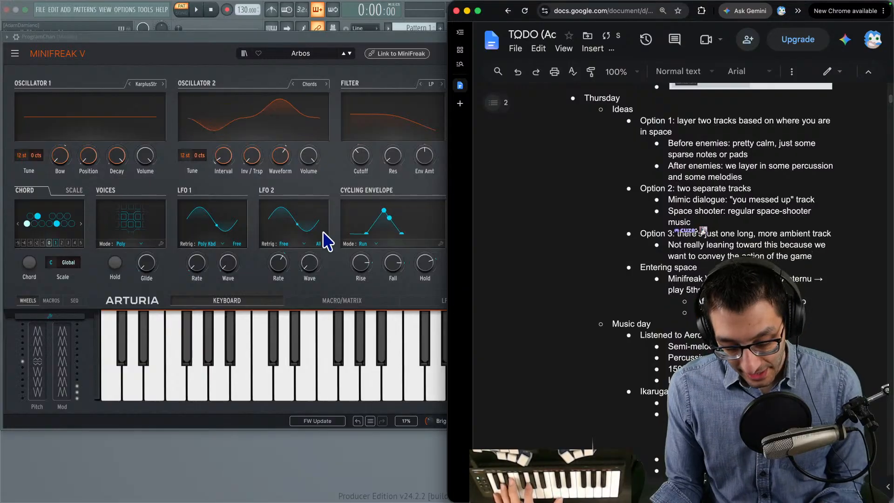
- Switch to the running game, move the character left and right through space while auditioning the Arbos pad, and return to the synth
left_click(207, 37)
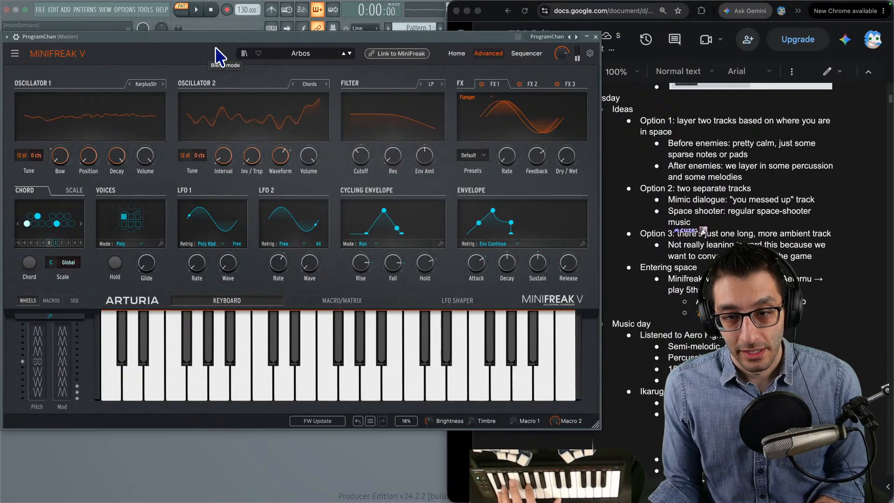
key("ctrl+Up")
left_click(509, 19)
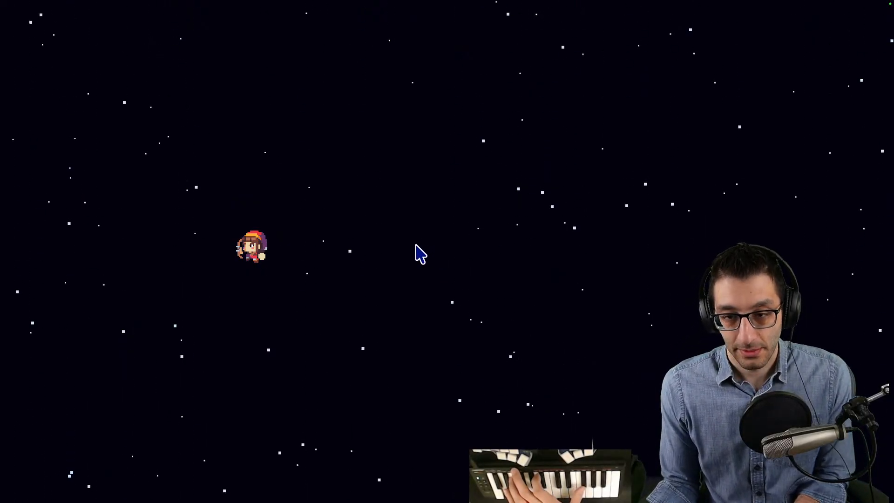
key("Right")
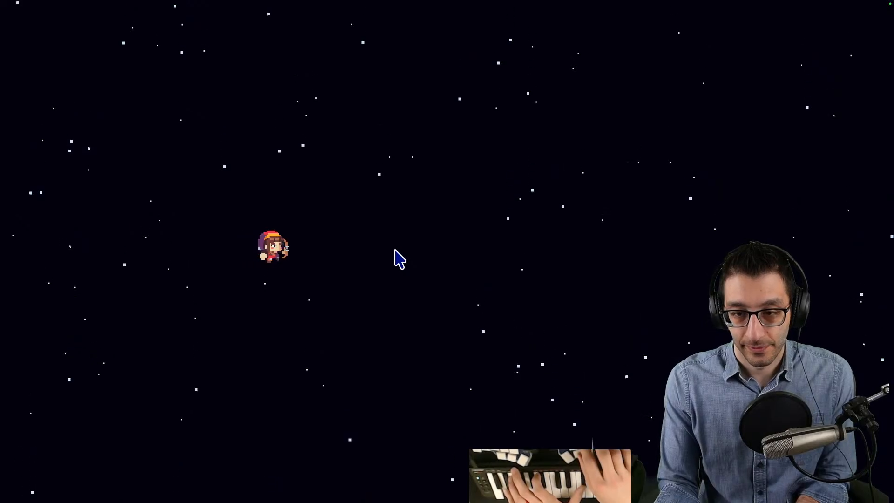
key("Left")
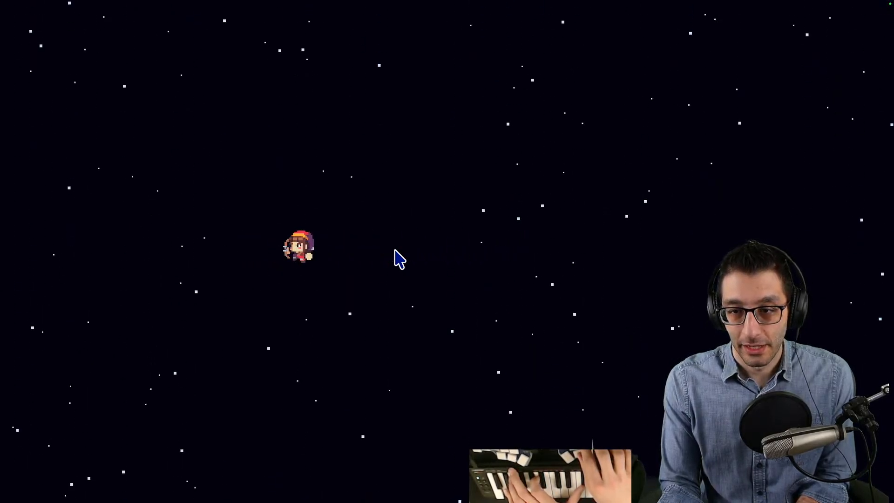
key("Right")
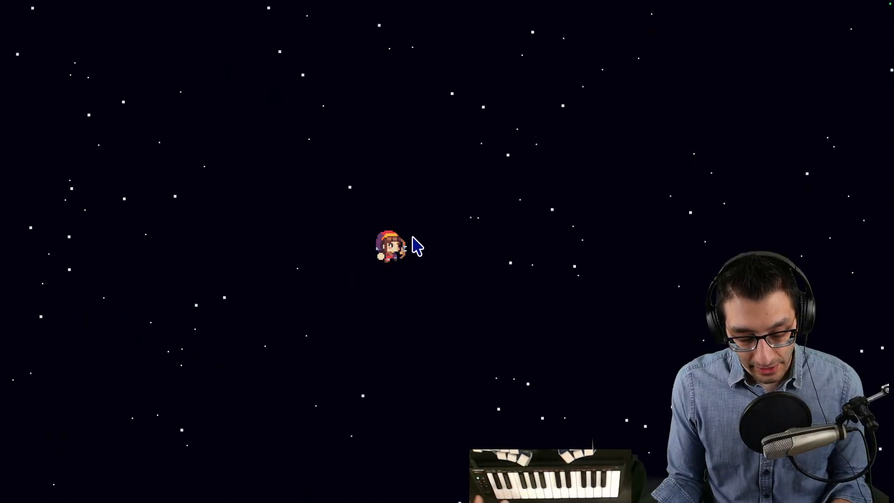
key("ctrl+Up")
left_click(396, 119)
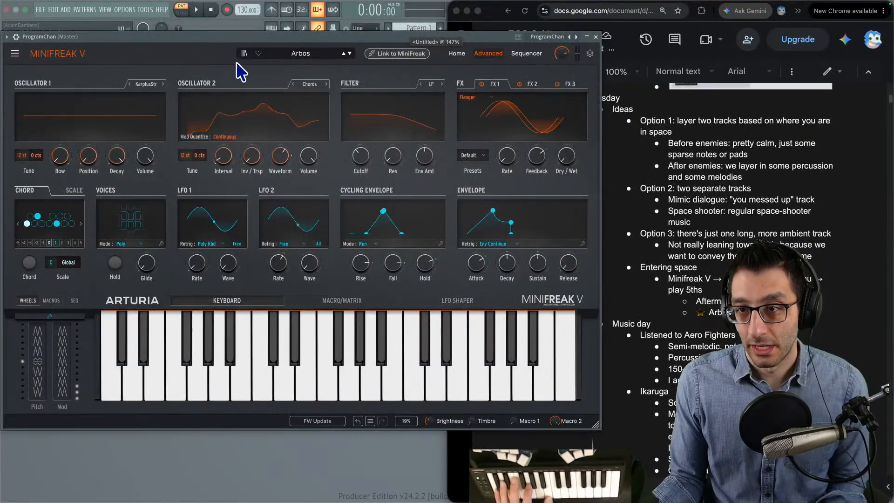
- Mark the Option 1 bullet in the TODO document with a star at its beginning
left_click(700, 203)
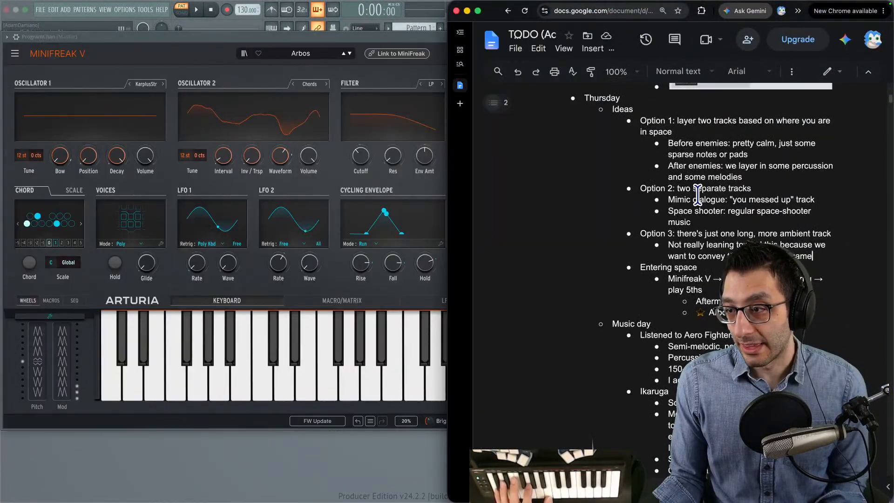
left_click(712, 122)
key("Home")
type("⭐")
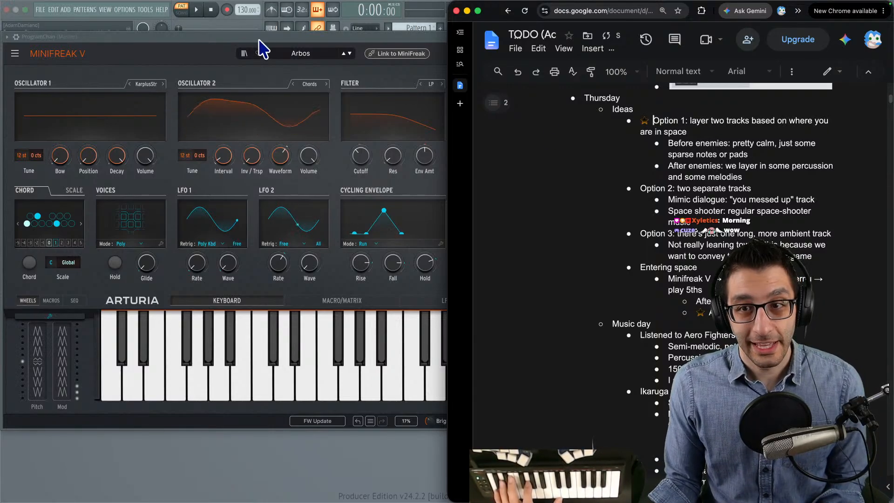
- Return to MiniFreak V and audition the pad presets following Arbos, from Barely A Note through Celestial and Cygnus to Dreaming
left_click(218, 52)
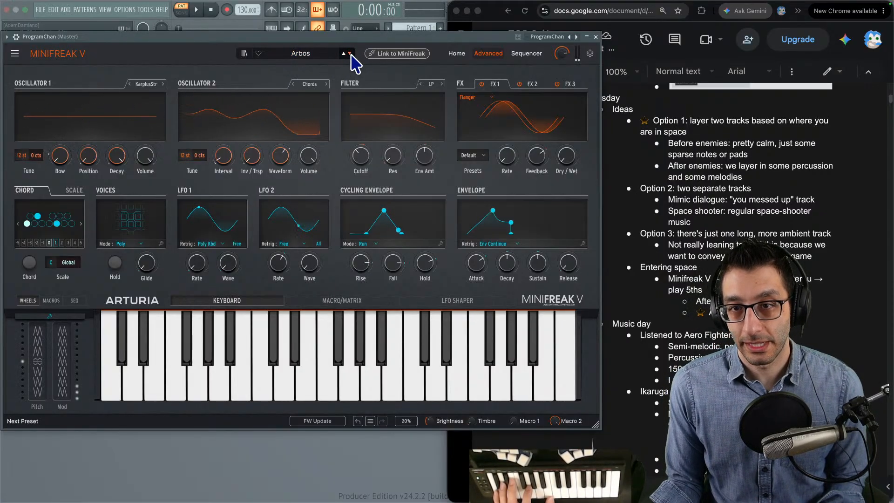
left_click(258, 53)
left_click(350, 53)
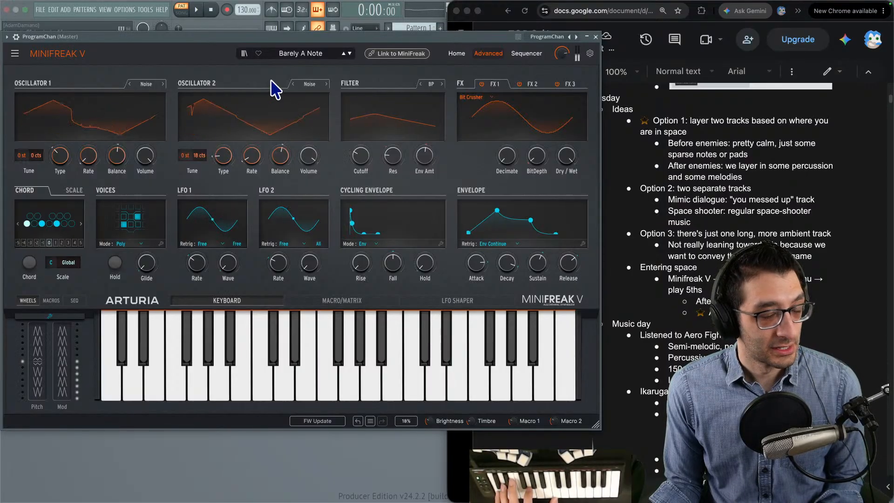
left_click(349, 54)
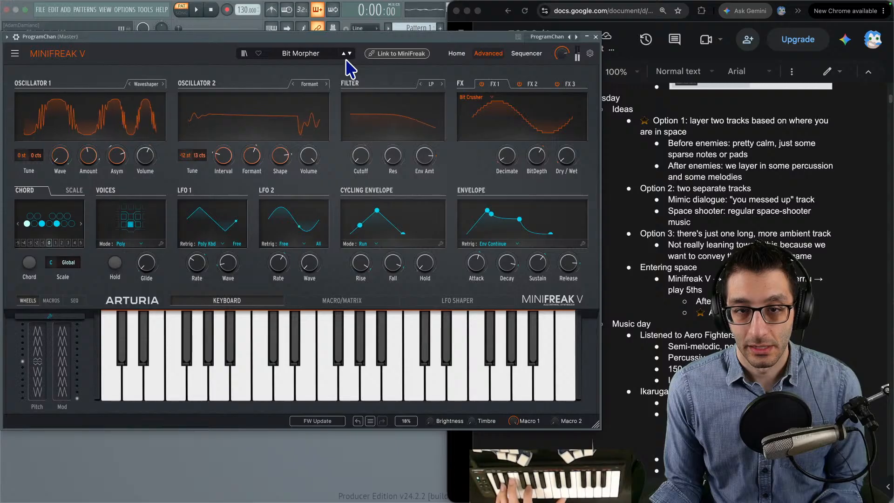
left_click(350, 55)
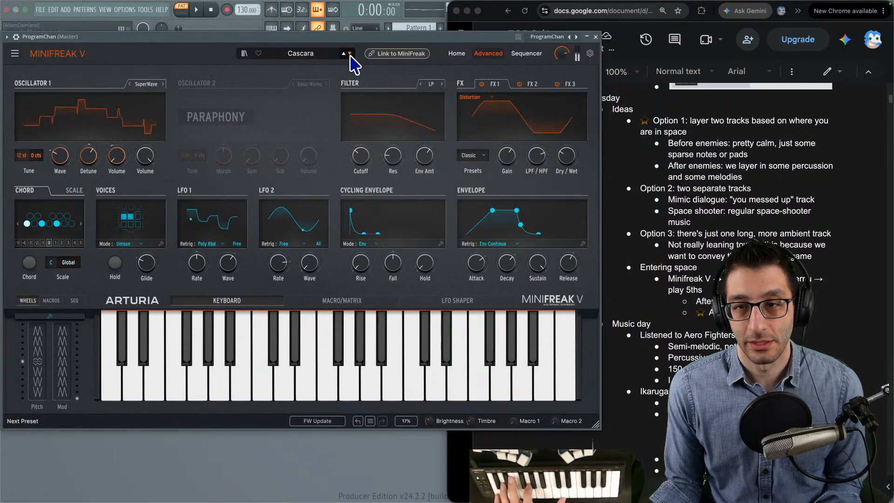
left_click(350, 55)
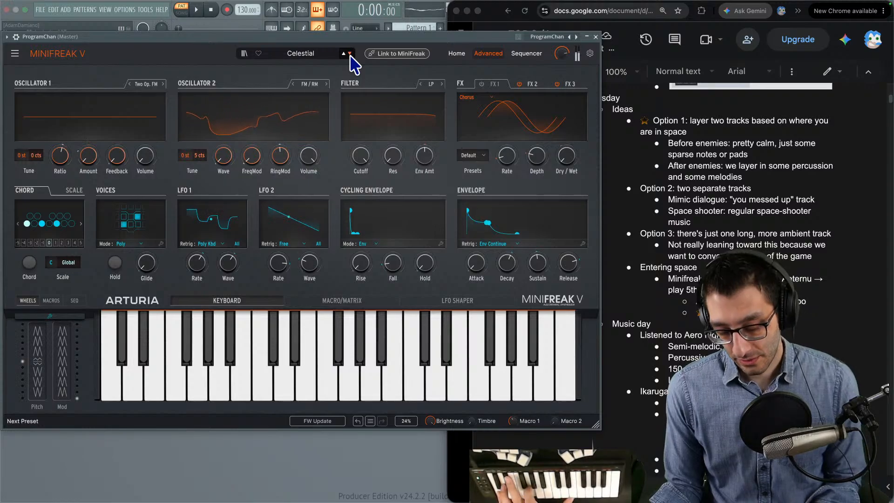
left_click(348, 54)
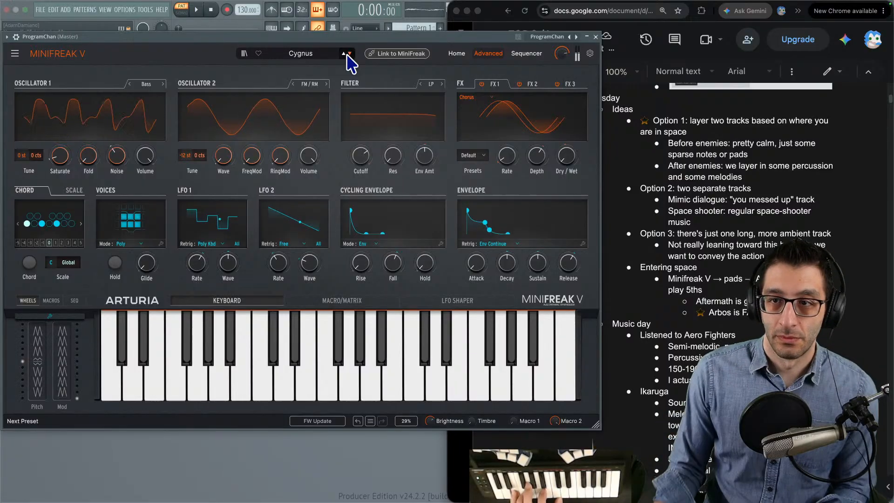
left_click(349, 54)
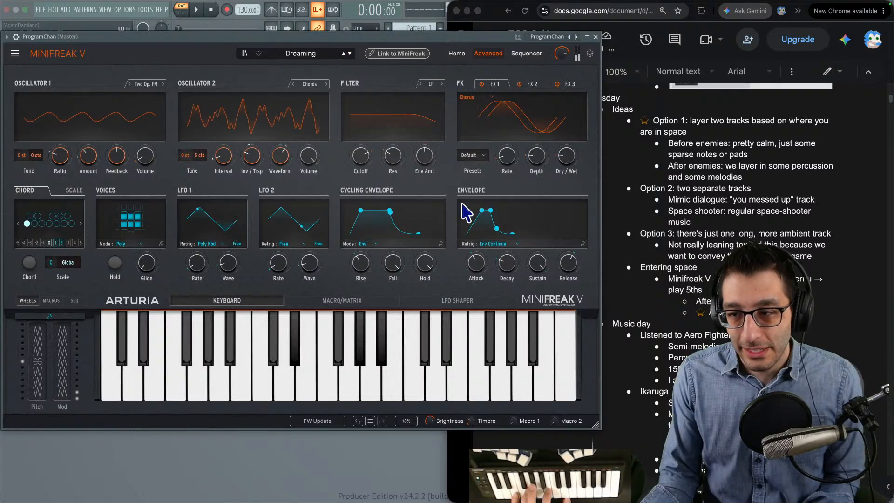
- Set the LFO 2 to Osc1 Timbre modulation amount to 0 in the Dreaming preset's matrix, and return to the keyboard view
left_click(349, 302)
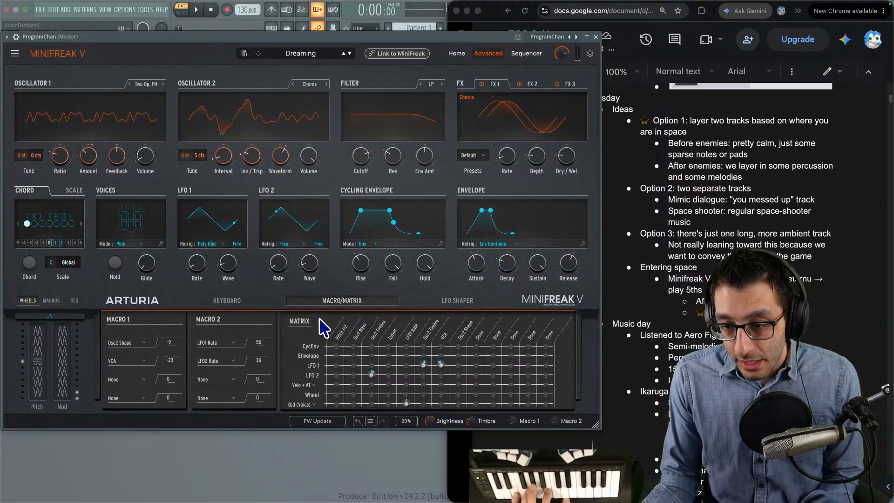
mouse_move(372, 376)
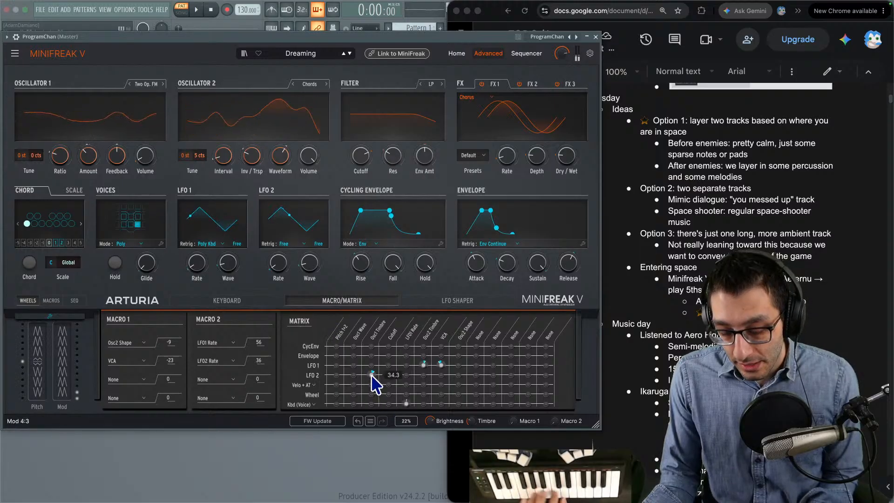
left_click_drag(373, 377, 372, 396)
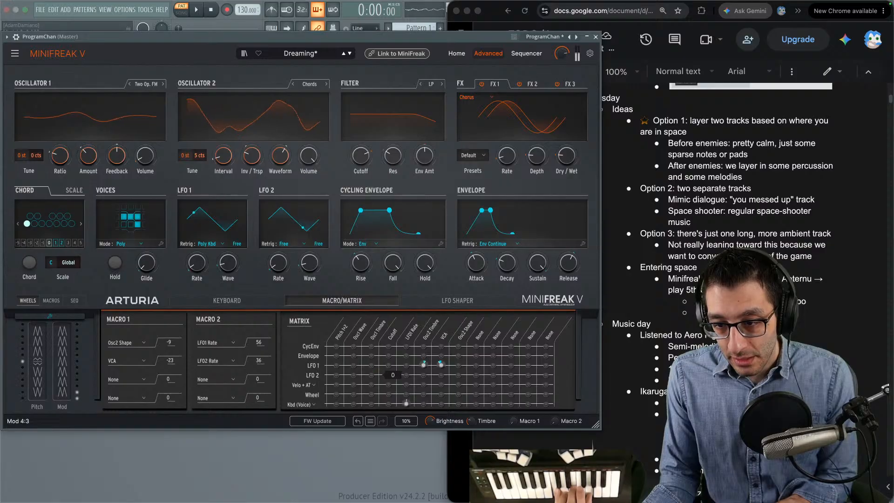
left_click(254, 302)
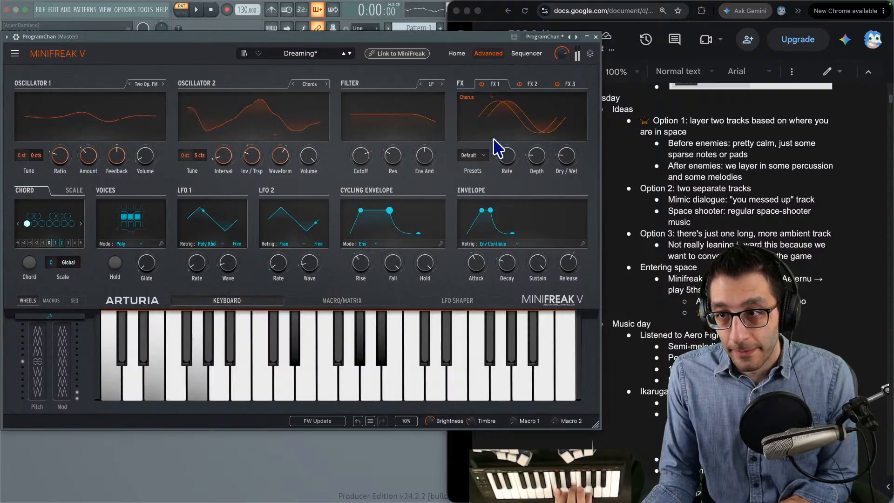
- Check the Dreaming preset's three effects, try a lower Chorus rate, and adjust oscillator 2's fine tuning, ending at 5 cts
left_click(530, 85)
left_click(567, 85)
left_click(494, 85)
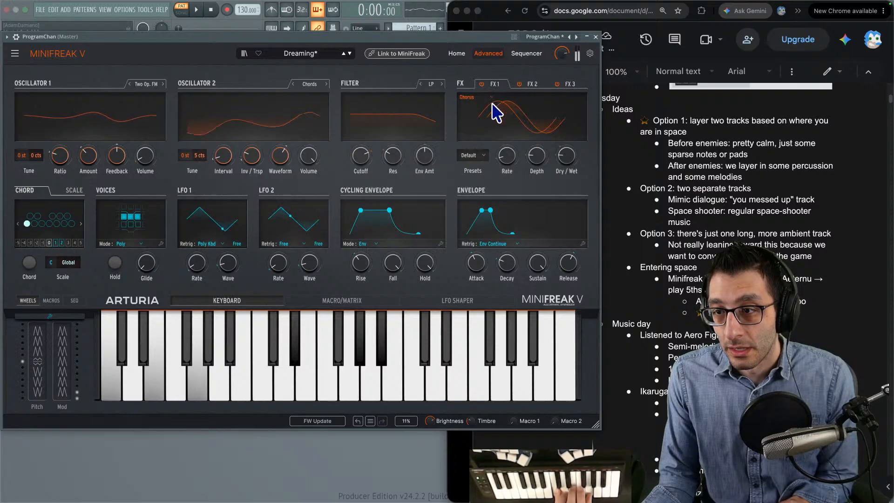
mouse_move(510, 153)
left_mouse_down()
mouse_move(509, 86)
mouse_move(509, 161)
left_mouse_up()
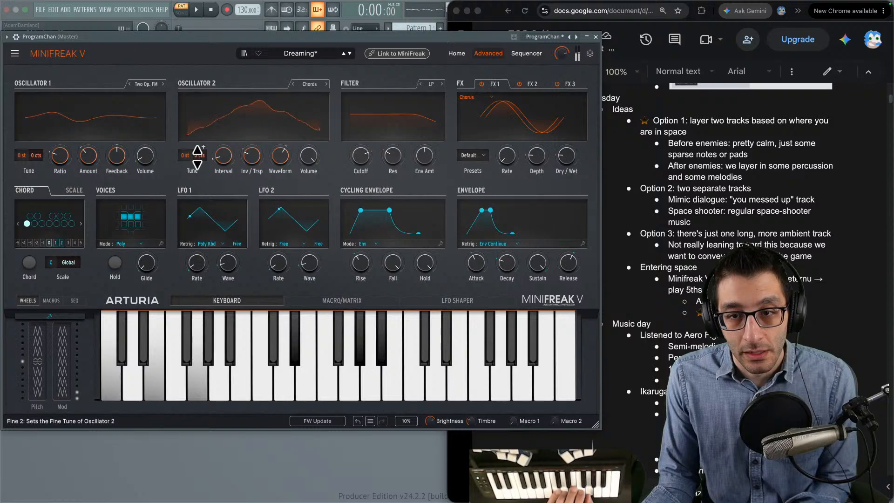
left_click_drag(199, 155, 200, 138)
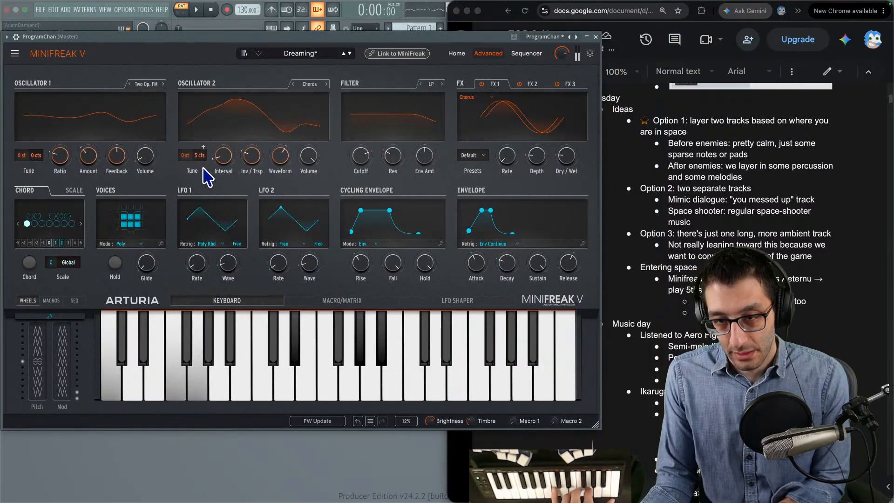
- Audition the pad presets following Dreaming: Equality, Eternal Lives and First Contact
left_click(350, 53)
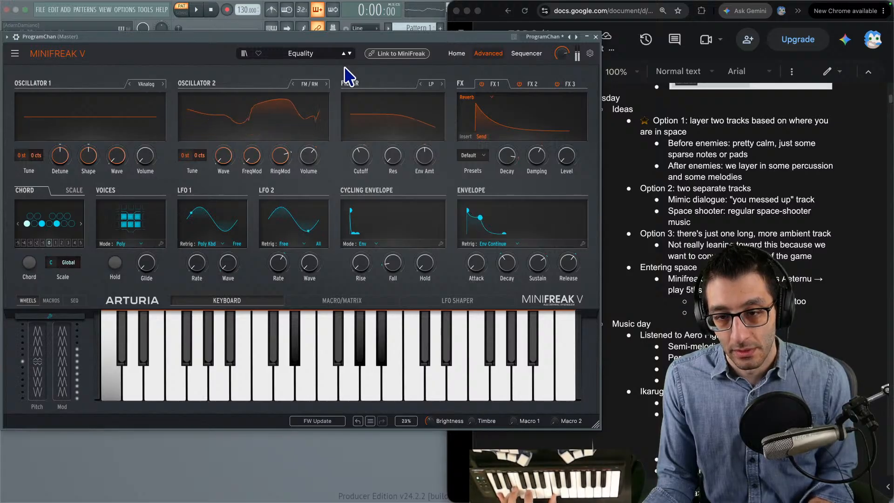
left_click(349, 54)
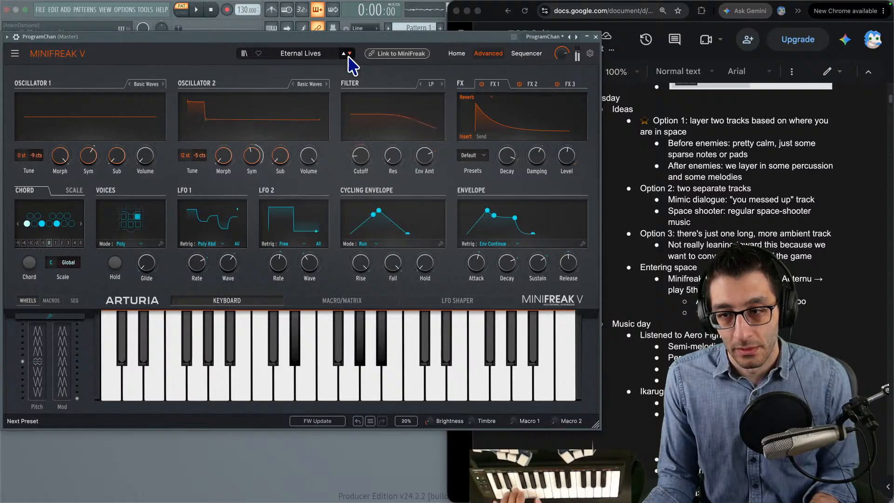
left_click(350, 54)
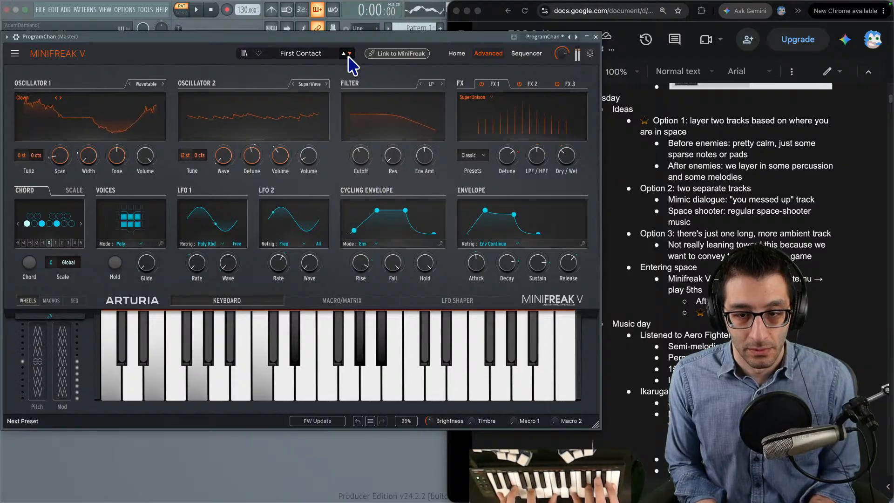
- Add a First Contact bullet below the Arbos note in the TODO document, and load the following pad preset, Flickers
left_click(824, 309)
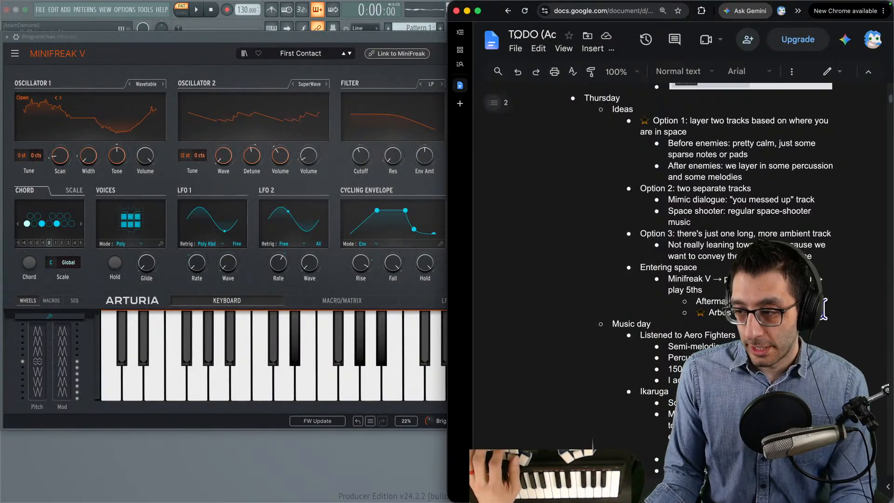
key("Return")
type("Firs")
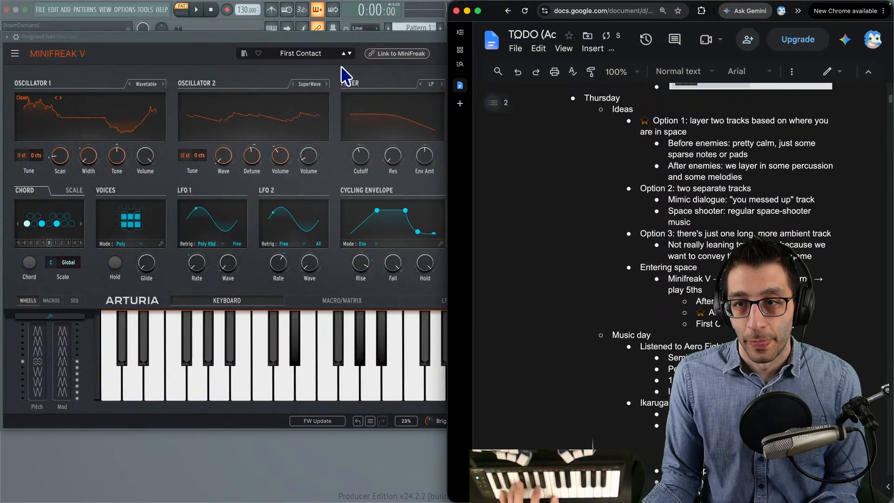
left_click(349, 54)
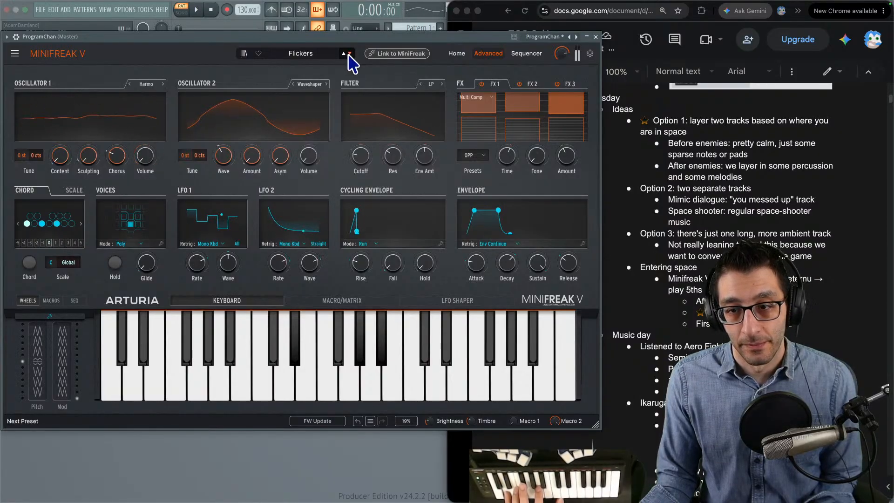
- Audition the pad presets Floating Dot and Fragments, trying different release times on the Fragments envelope
left_click(349, 53)
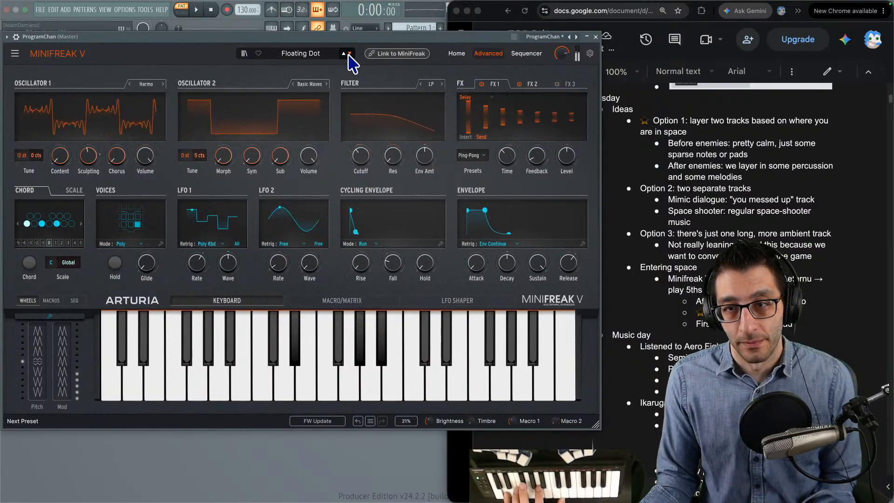
left_click(349, 53)
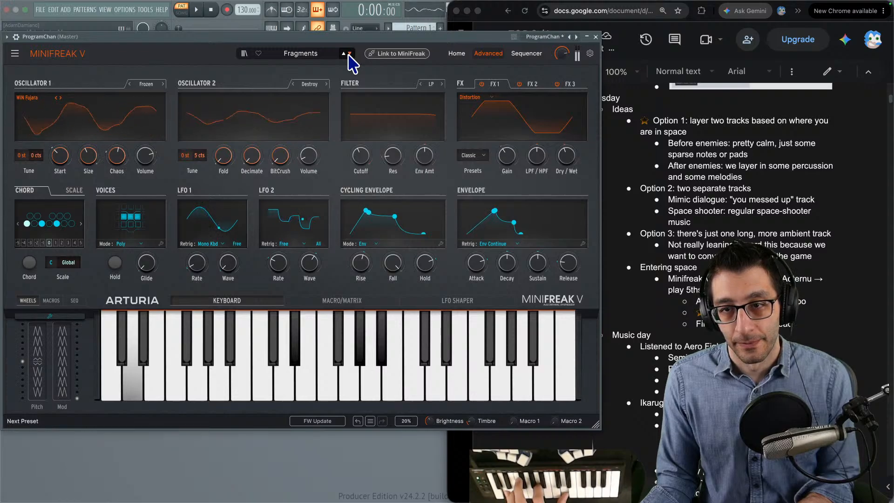
left_click_drag(575, 267, 575, 212)
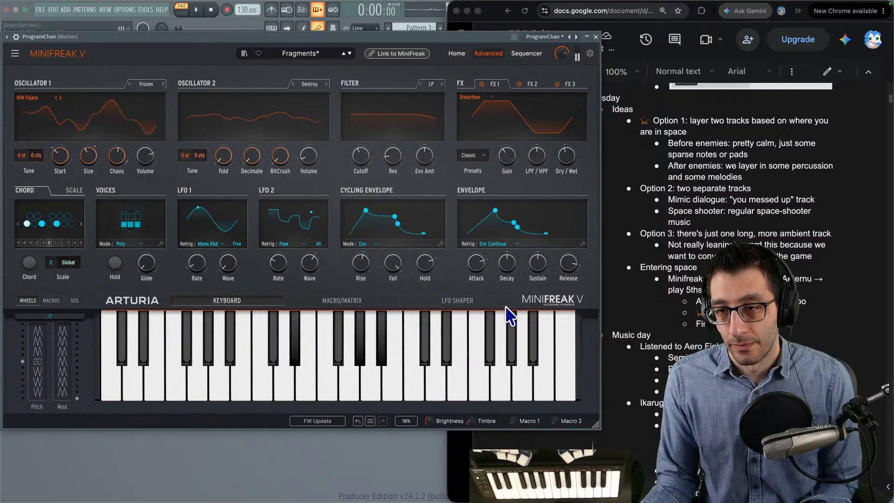
left_click_drag(563, 272, 563, 293)
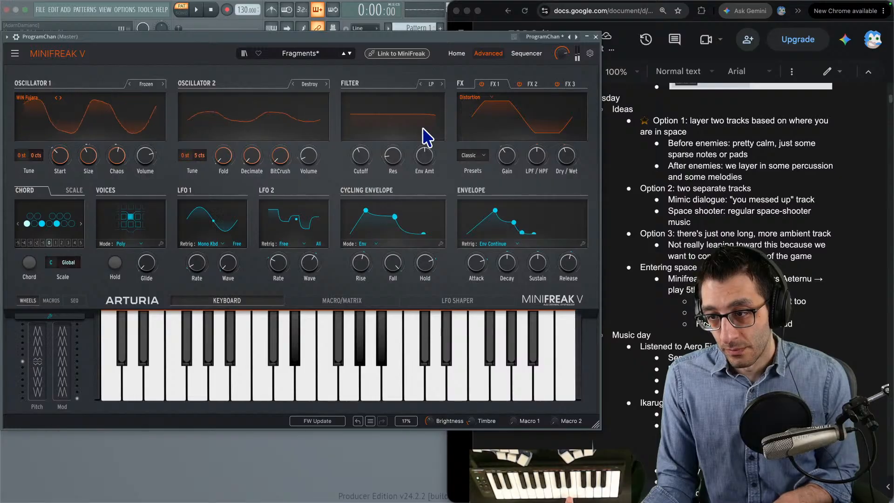
- Audition Frequent Trip, Galaxy Glider and Geigerspace with the macro and modulation matrix view open
left_click(350, 54)
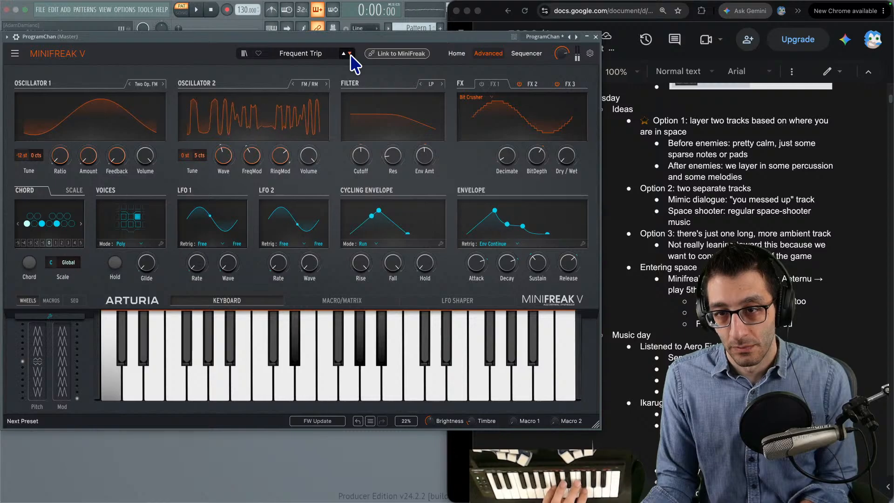
left_click(354, 302)
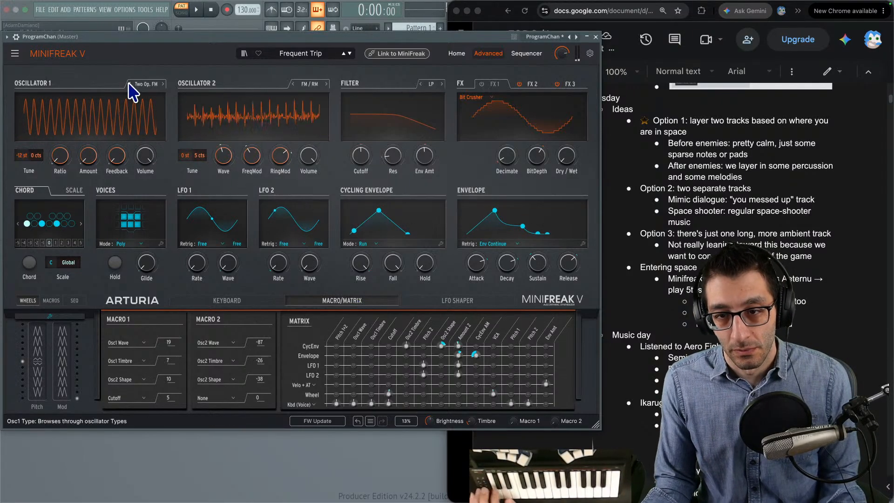
left_click(350, 54)
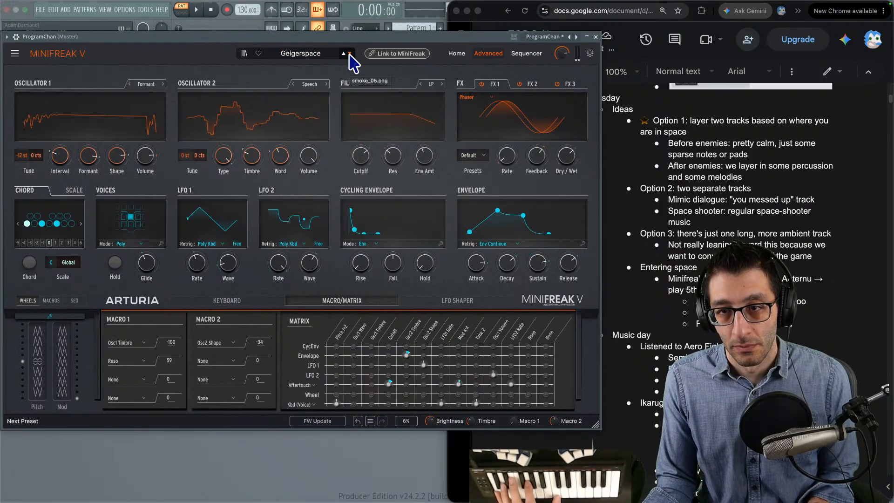
left_click(344, 54)
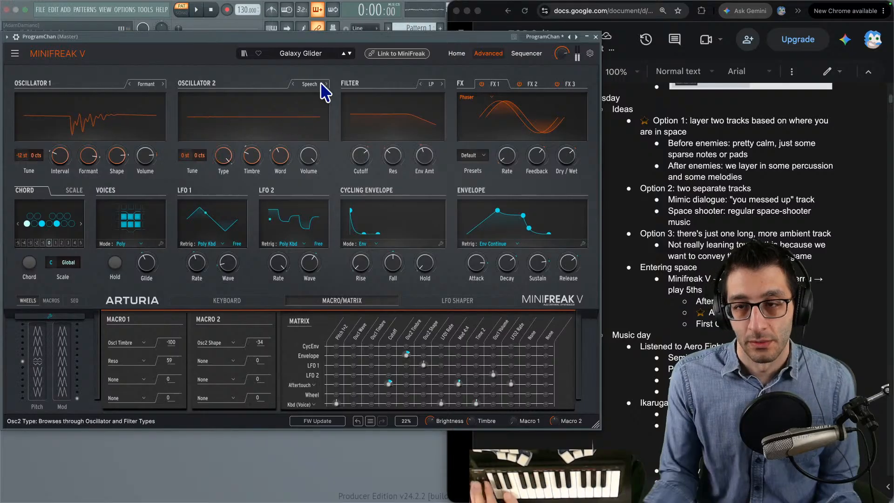
left_click(348, 54)
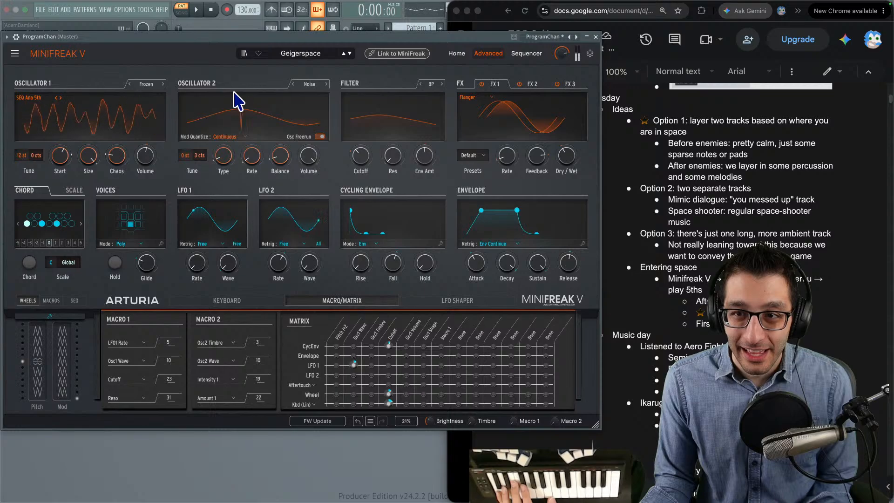
- Audition the pad presets following Geigerspace: Geiz Pad, Going Back, Goldwave, Hassan CS and Kross Klang
left_click(350, 54)
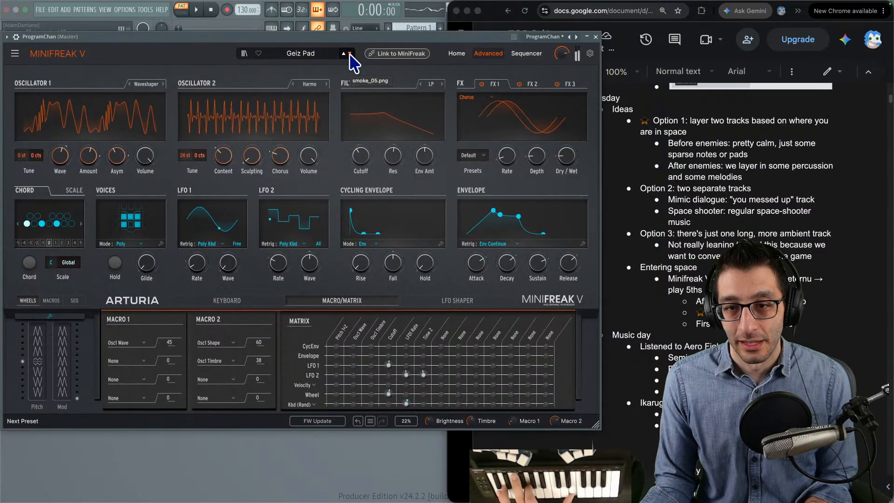
left_click(350, 53)
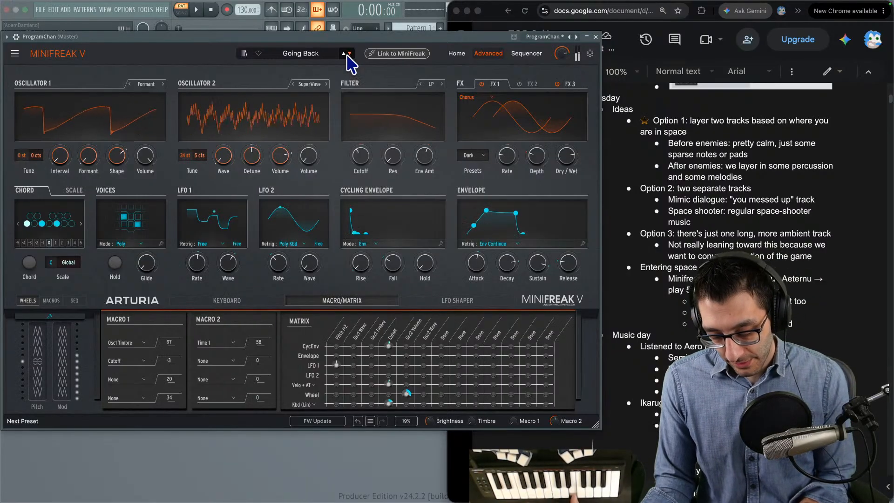
left_click(350, 53)
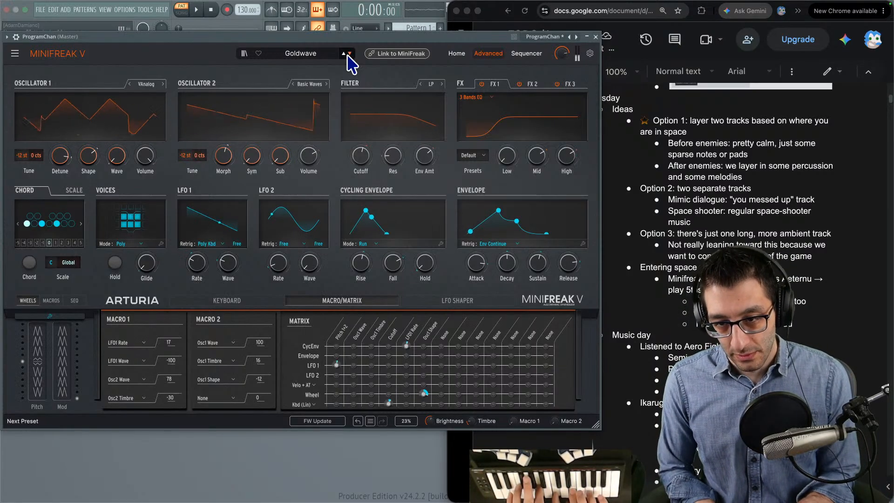
left_click(349, 53)
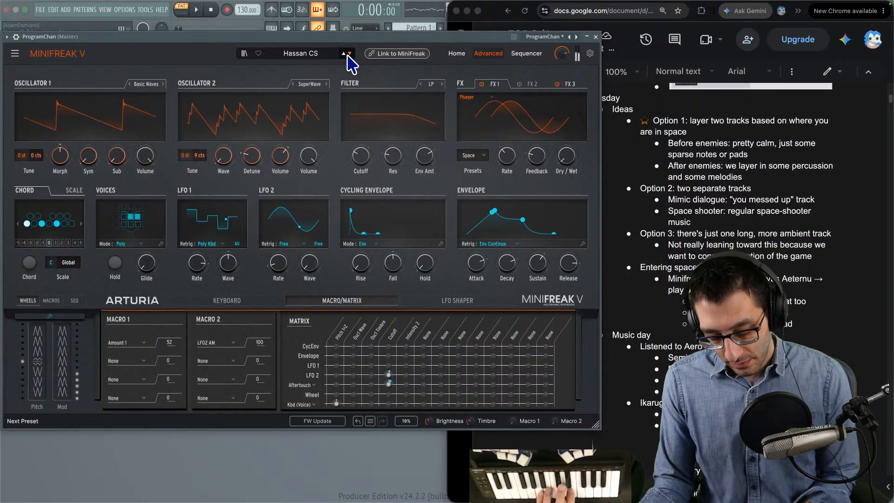
left_click(349, 53)
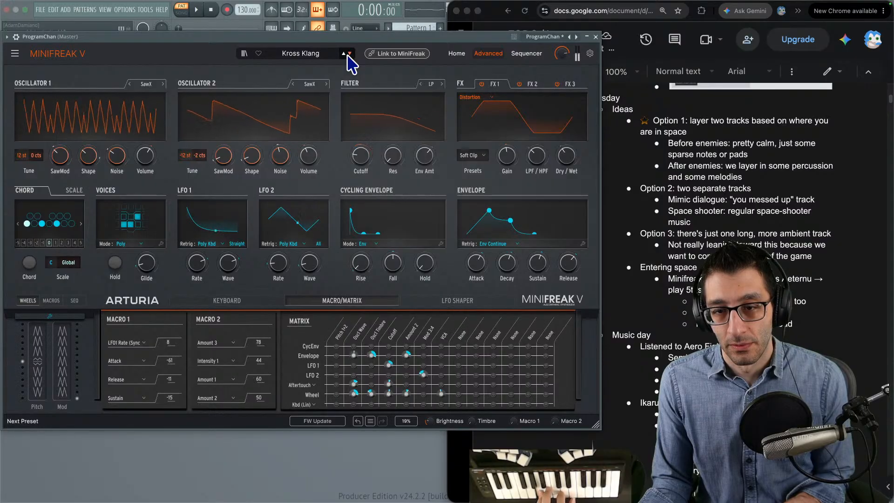
- Load the Loiret preset and try the Two Op. FM, Speech and Modal types on oscillator 1, adjusting the Speech Word amount
left_click(350, 53)
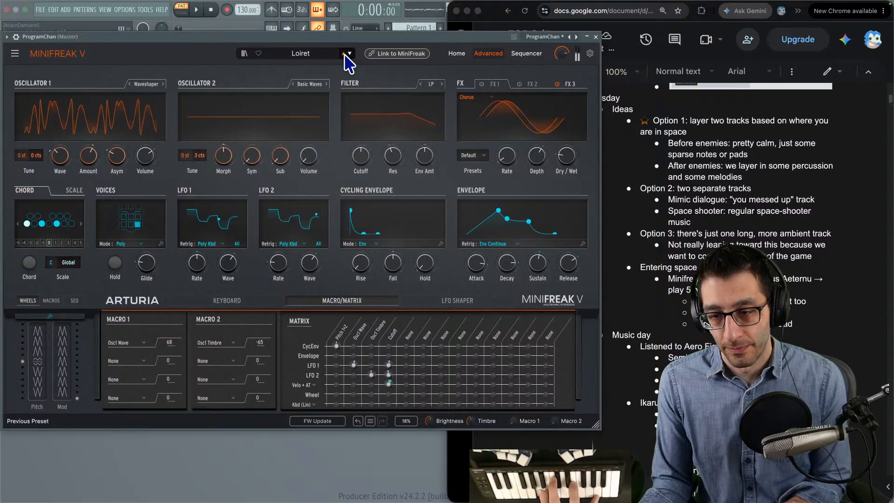
mouse_move(271, 144)
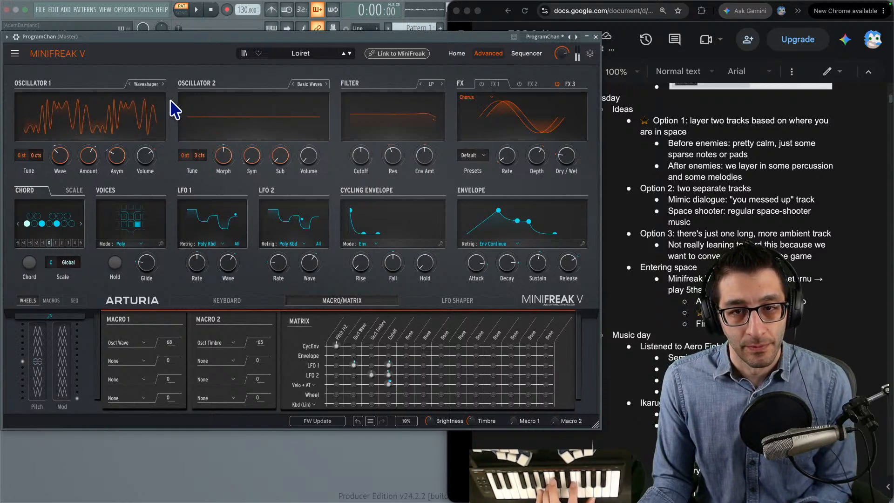
left_click(163, 85)
left_click(163, 85)
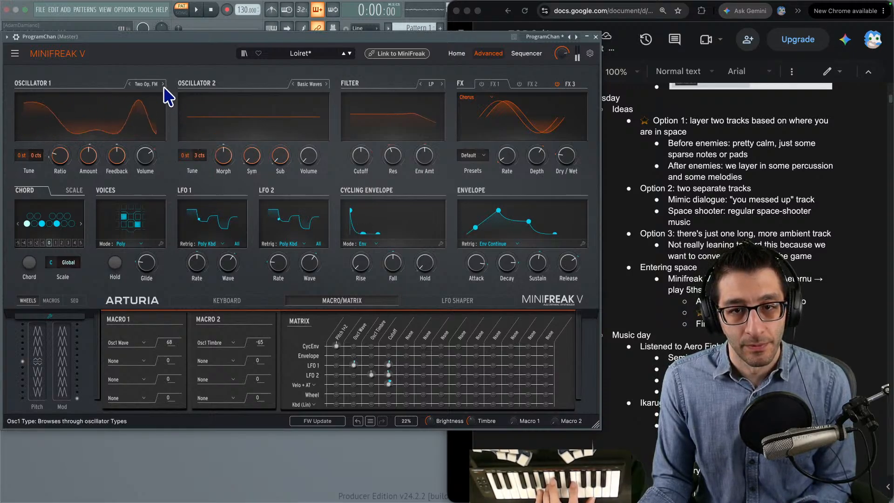
left_click(164, 85)
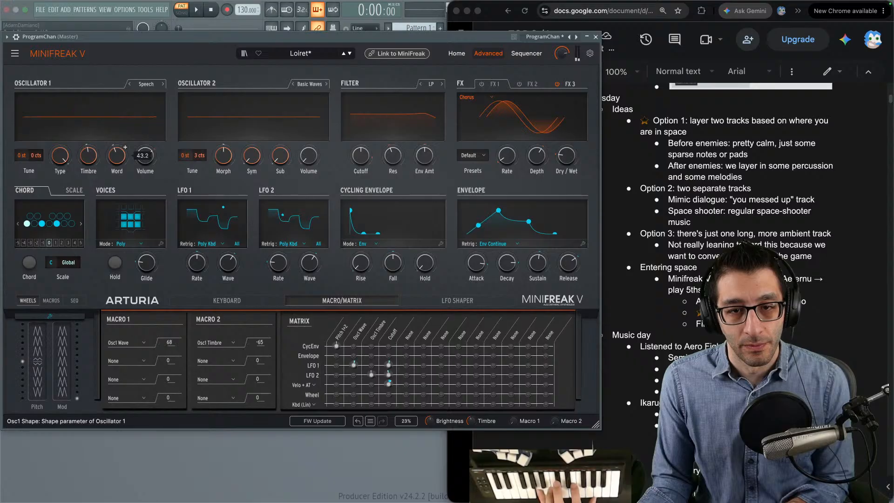
left_click_drag(117, 156, 116, 182)
left_click(162, 84)
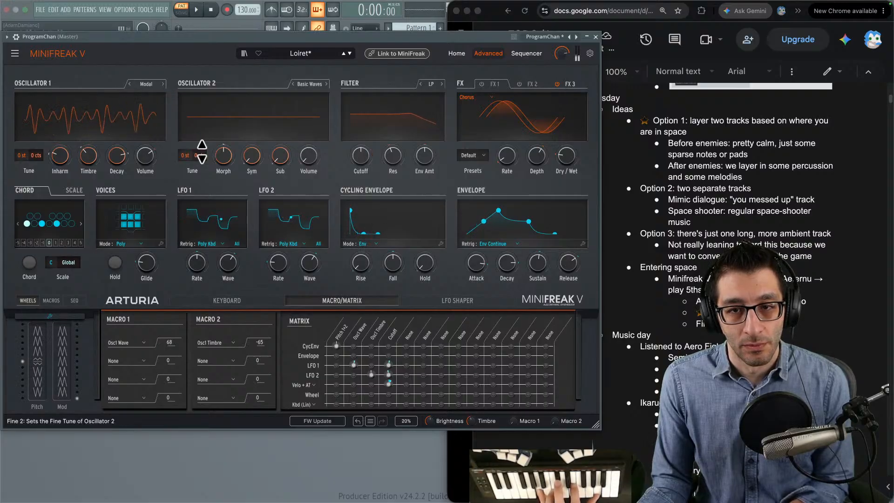
- Load the Lunar Haze preset and set its LFO 2 to Pitch 1+2 modulation amount to 0 in the matrix
left_click(349, 54)
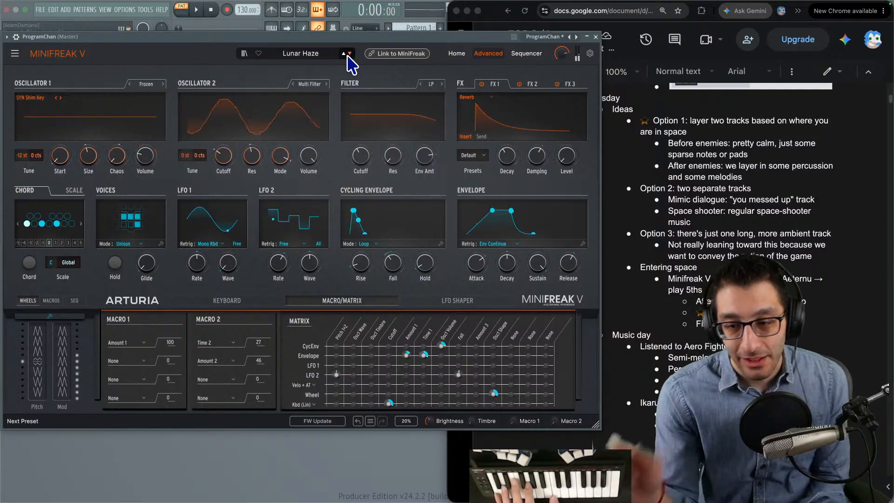
left_click_drag(337, 375, 338, 376)
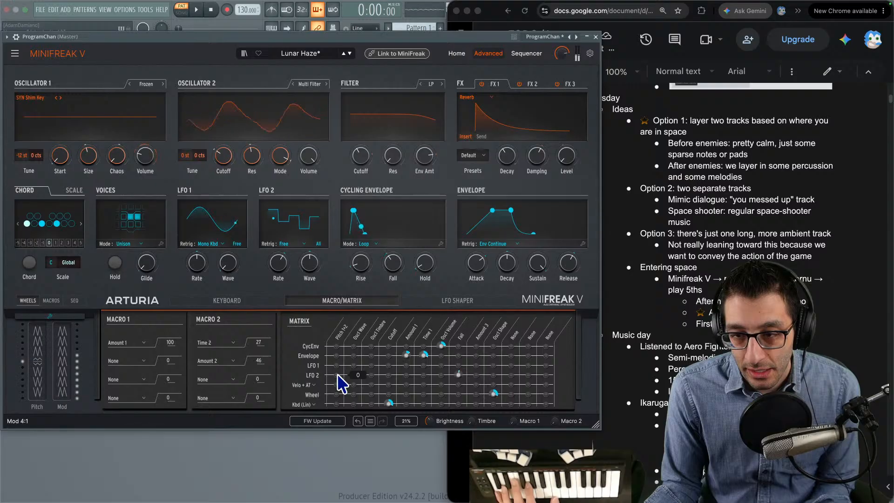
left_click_drag(337, 375, 338, 379)
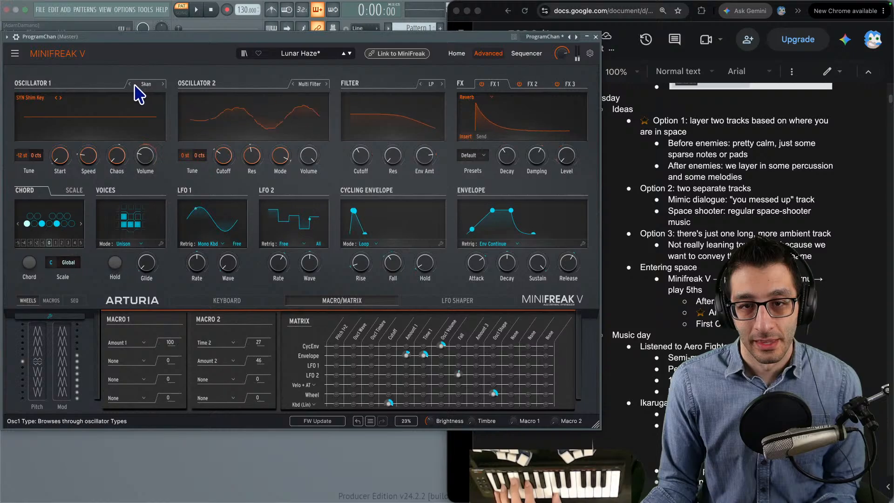
- Cycle Lunar Haze's oscillator 1 through other types such as Lick, ending on Basic Waves
left_click(162, 85)
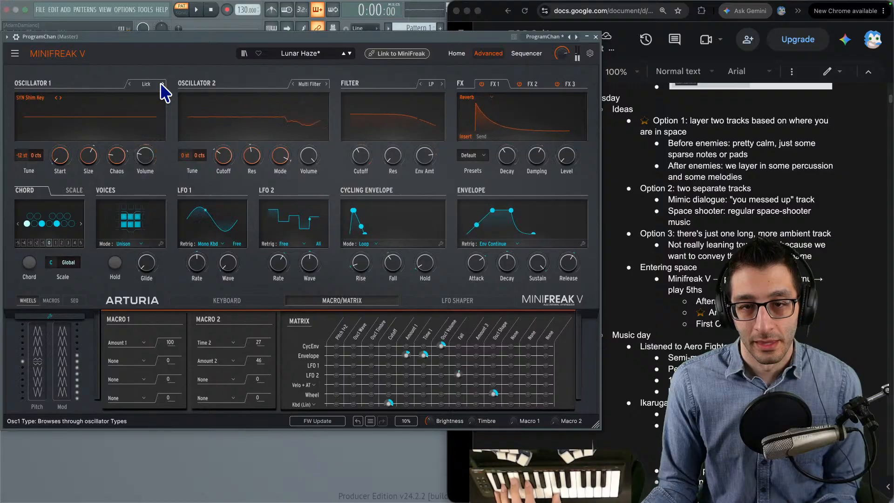
left_click(161, 84)
left_click(161, 85)
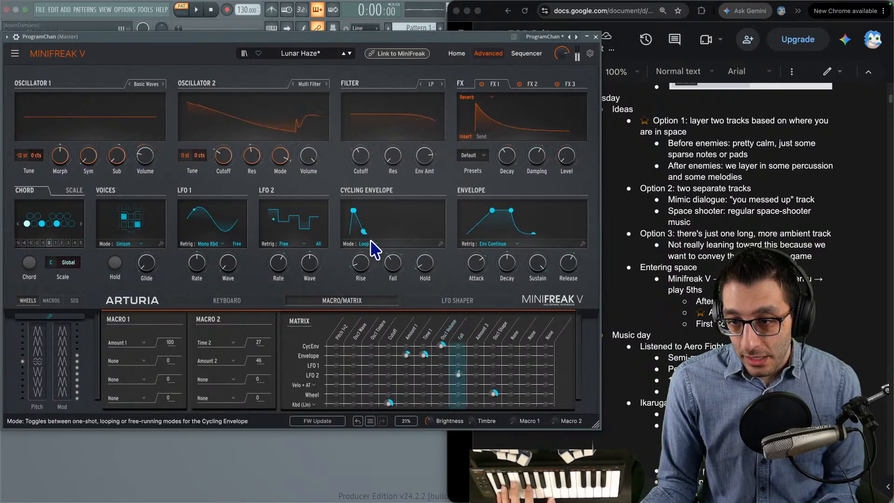
- Raise the Rise of Lunar Haze's cycling envelope, set its Hold to 50, and switch its mode to Env
left_click_drag(365, 265, 416, 259)
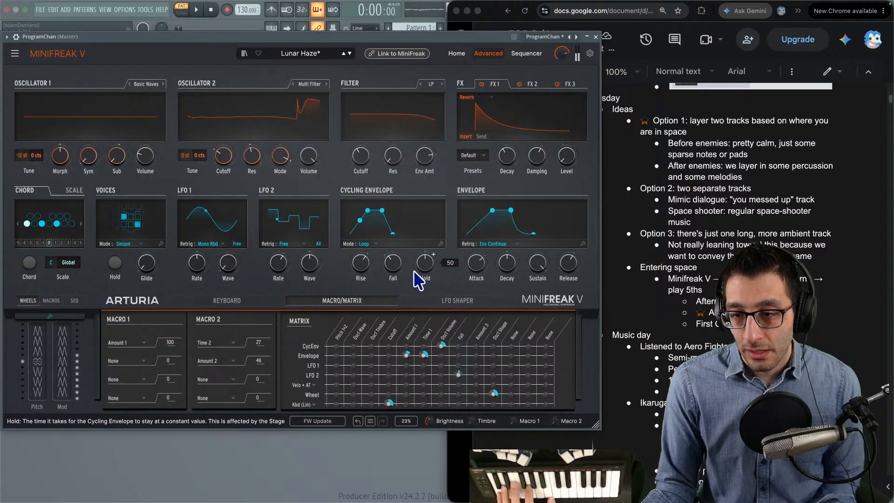
left_click(367, 244)
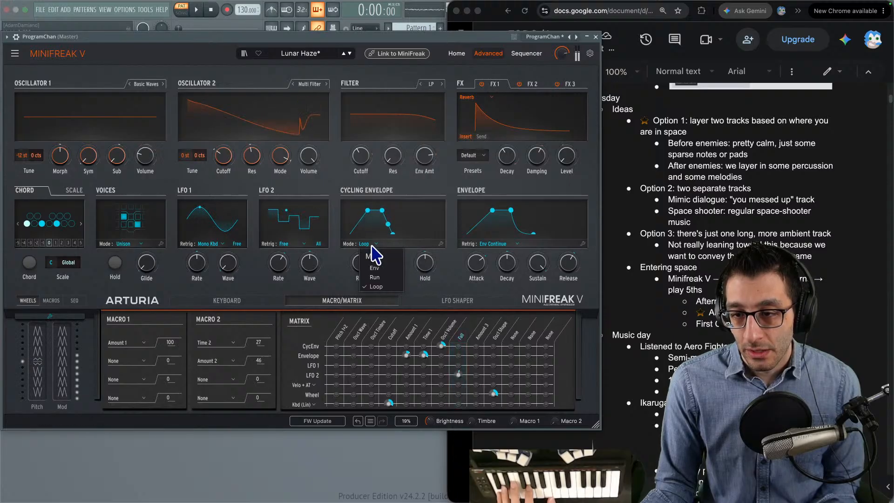
left_click(374, 269)
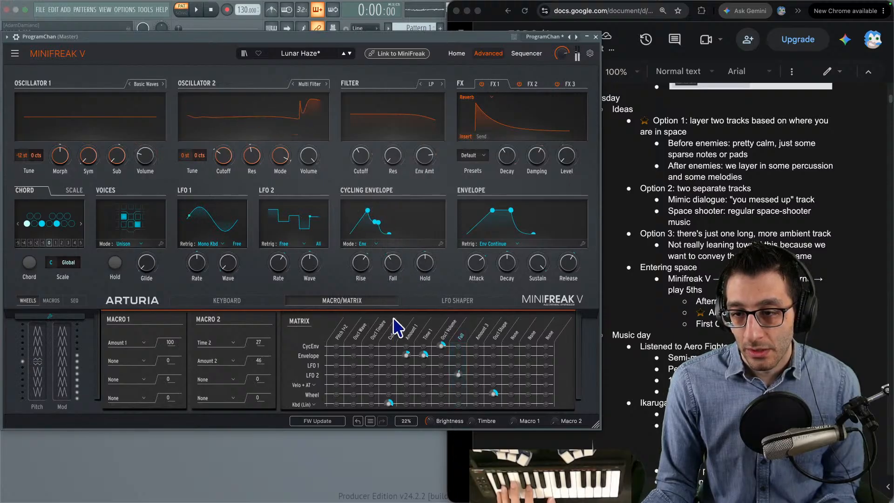
- Audition the pad presets following Lunar Haze, including Lushy, Mindfull, Muted Hills and Paragraph 3F
left_click(349, 54)
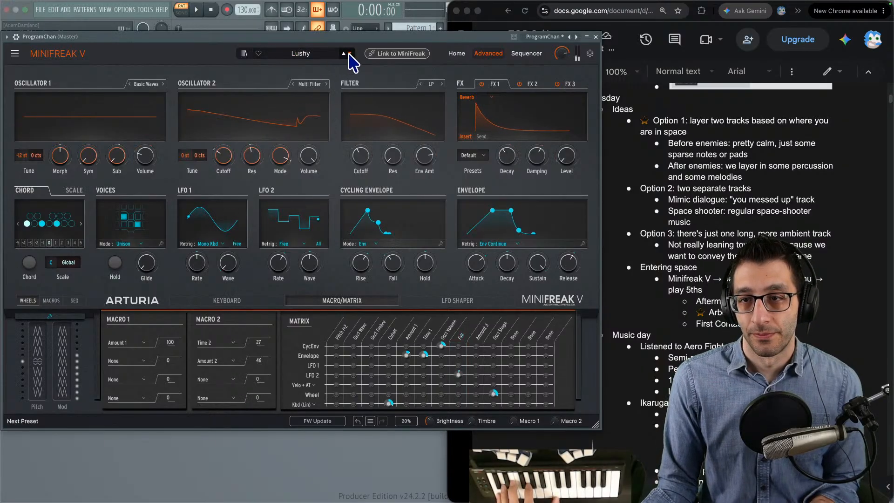
left_click(349, 53)
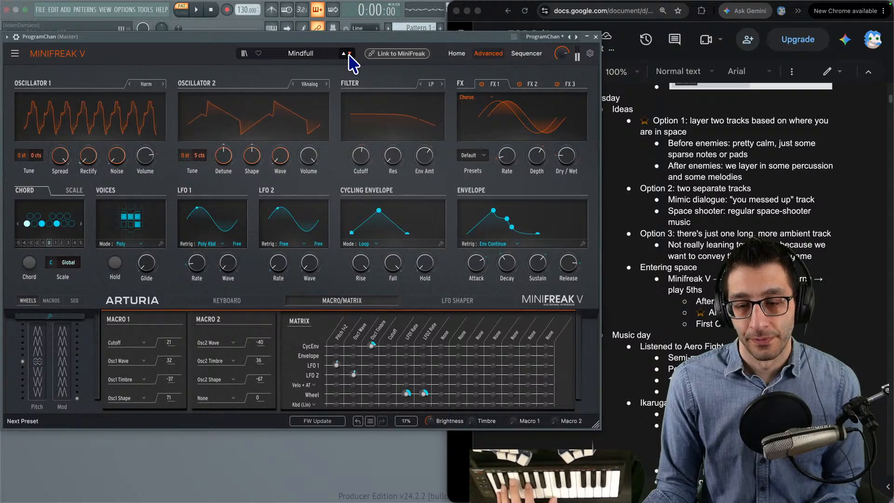
left_click(349, 53)
left_click(349, 54)
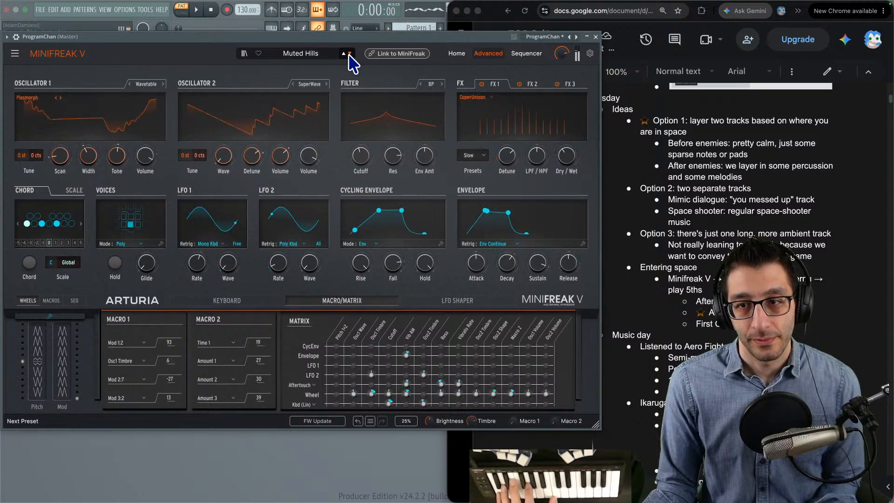
left_click(349, 54)
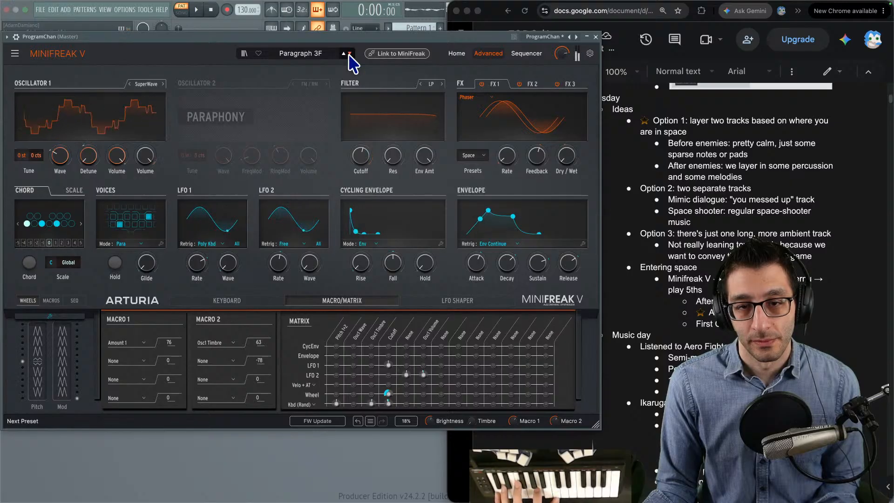
- Continue auditioning pad presets from Phaz Wave through Play The Room and PWM Duo to Rising
left_click(349, 54)
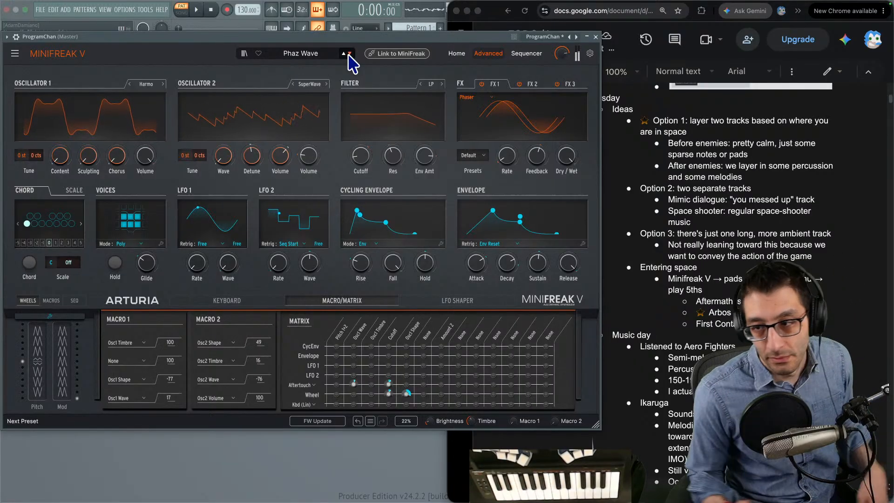
left_click(350, 54)
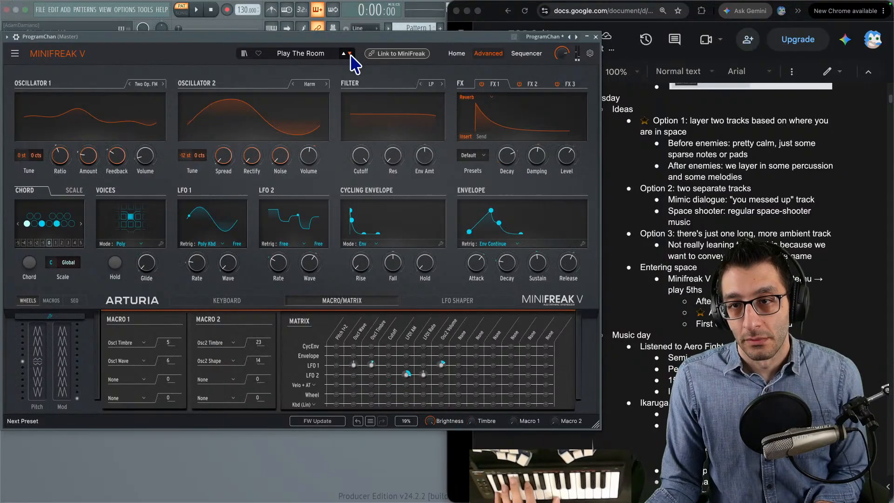
left_click(350, 54)
left_click(350, 54)
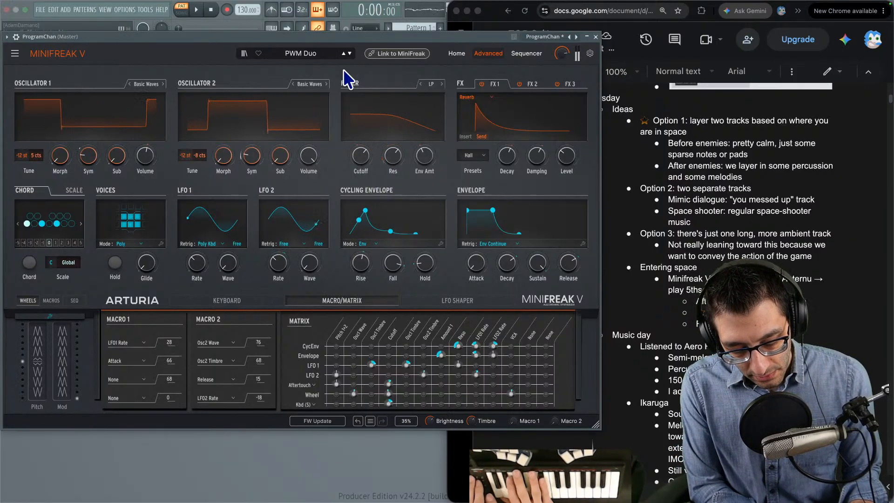
left_click(350, 53)
left_click(349, 54)
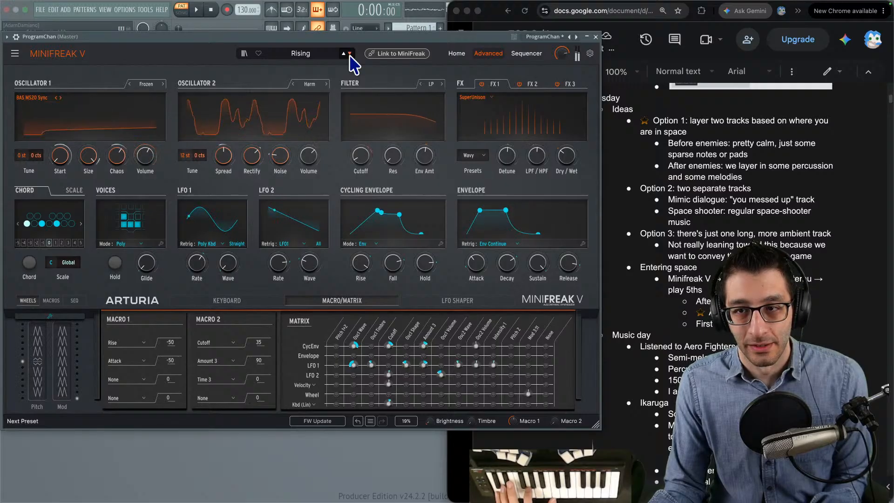
- Bypass Rising's SuperUnison effect in FX 1 and cycle its oscillator 2 type to SawX
left_click(534, 85)
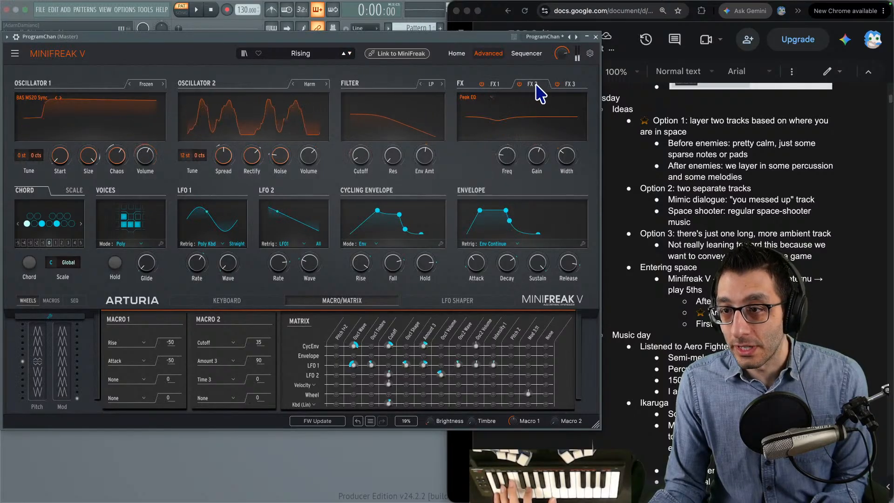
left_click(496, 86)
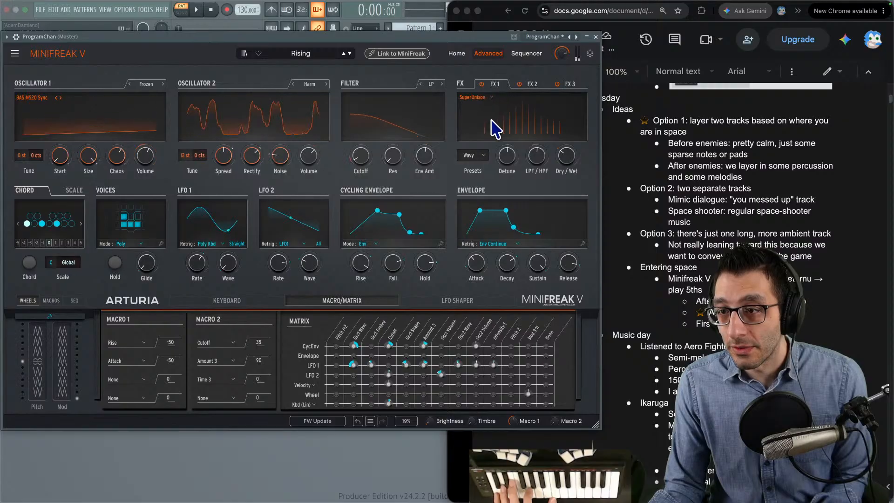
left_click_drag(500, 155, 500, 155)
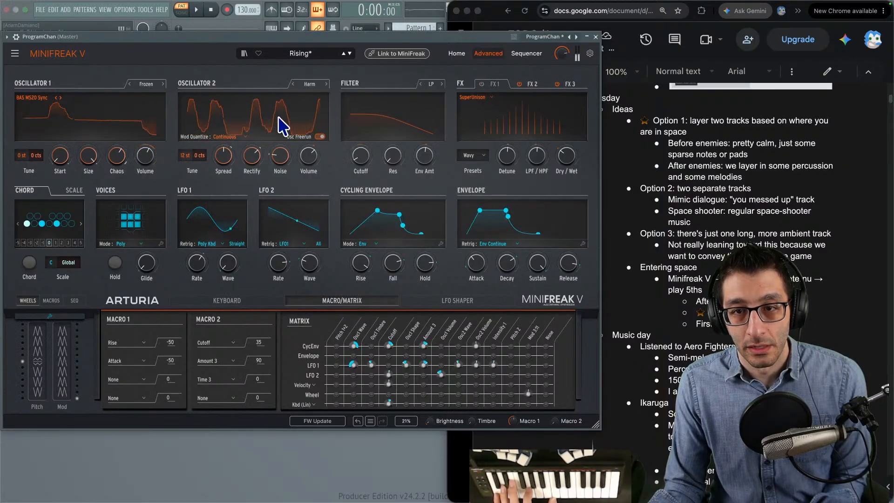
left_click(294, 85)
left_click(297, 85)
left_click(307, 74)
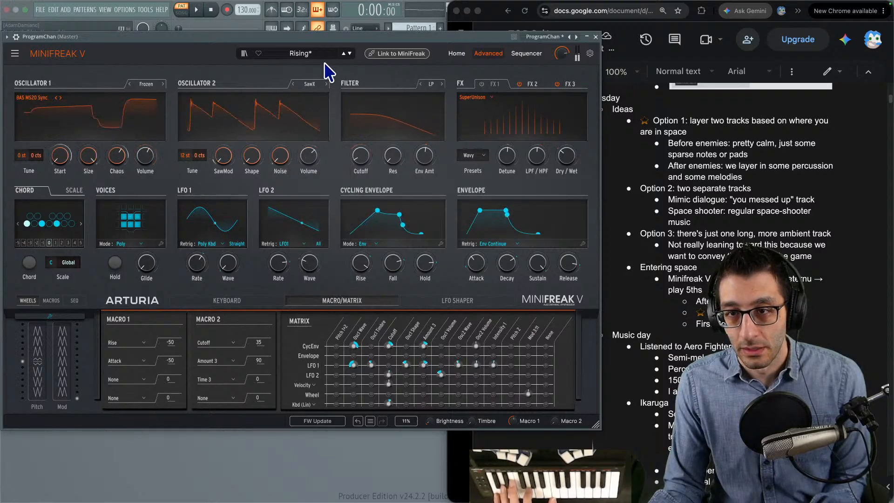
- Audition Silky Road and Simplicit, and try different Decimate and BitDepth amounts on Simplicit's FX 2 Bit Crusher, ending with Decimate at 0.0
left_click(350, 54)
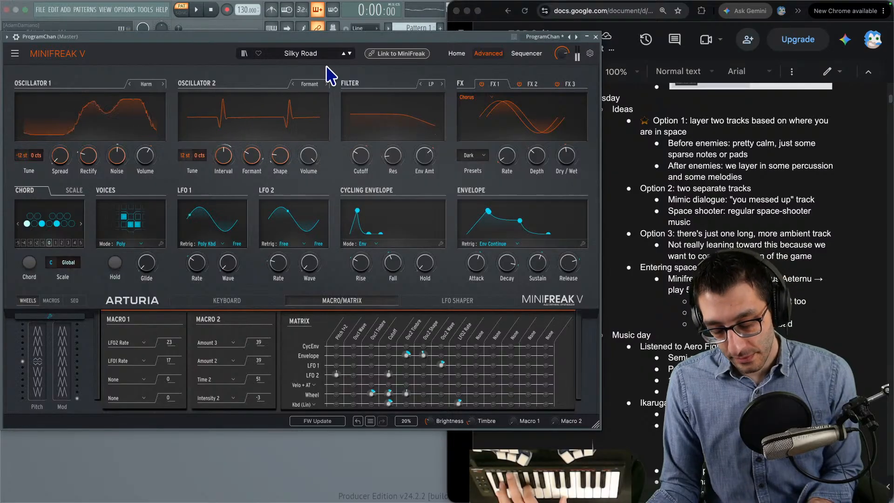
left_click(351, 54)
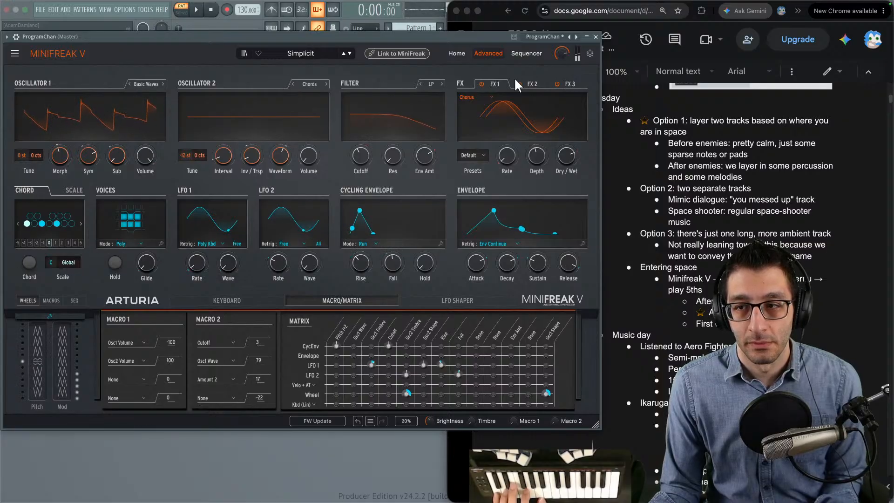
left_click(532, 83)
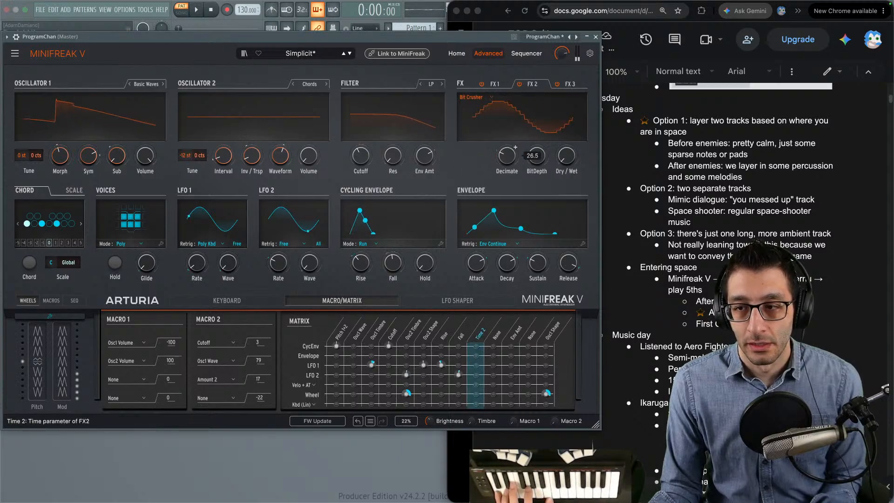
left_click_drag(511, 151, 511, 138)
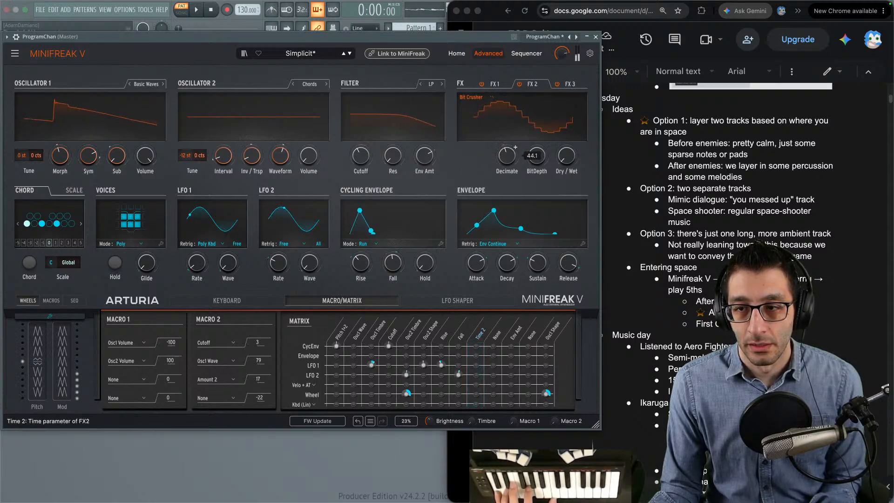
left_click_drag(508, 157, 536, 160)
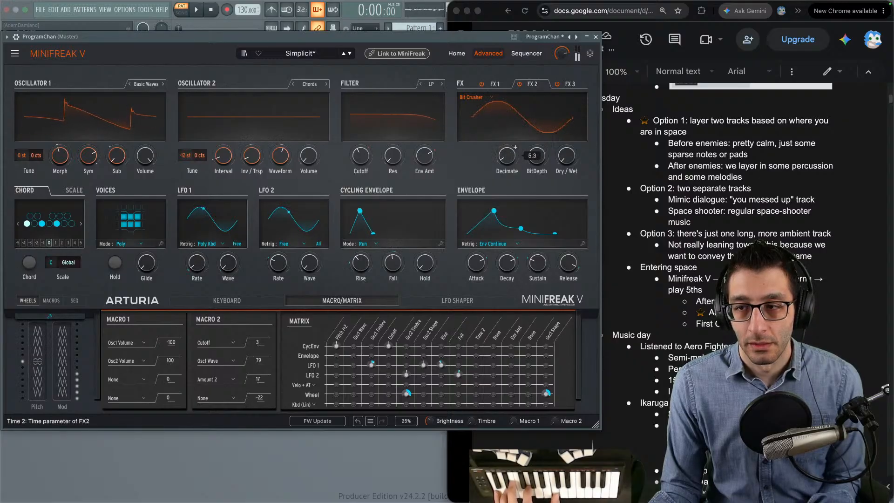
left_click_drag(509, 159, 558, 161)
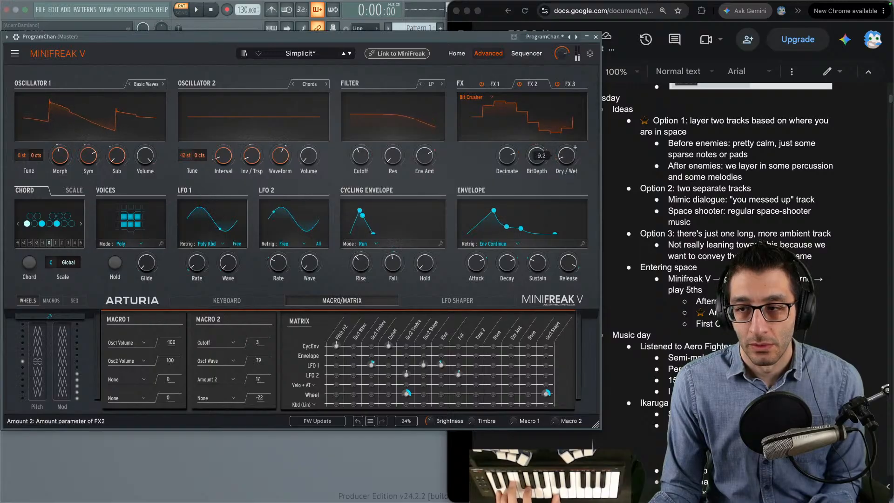
left_click_drag(537, 156, 504, 183)
left_click_drag(537, 156, 537, 157)
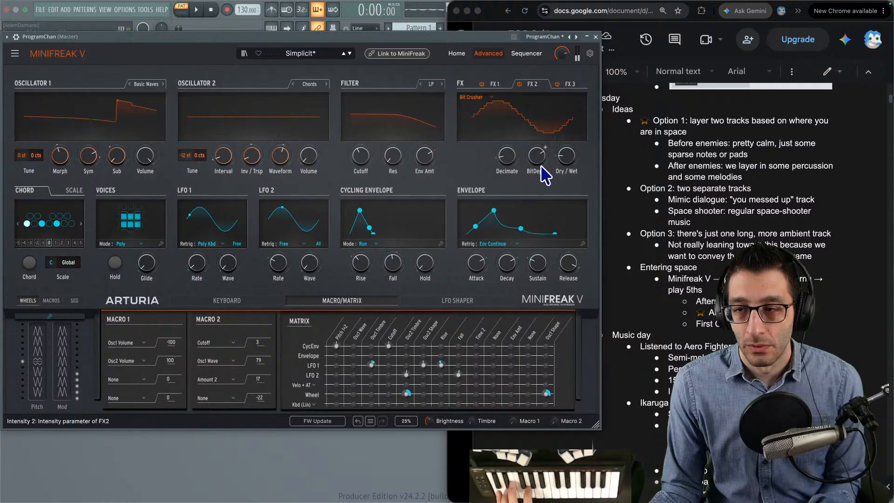
left_click_drag(529, 162, 512, 151)
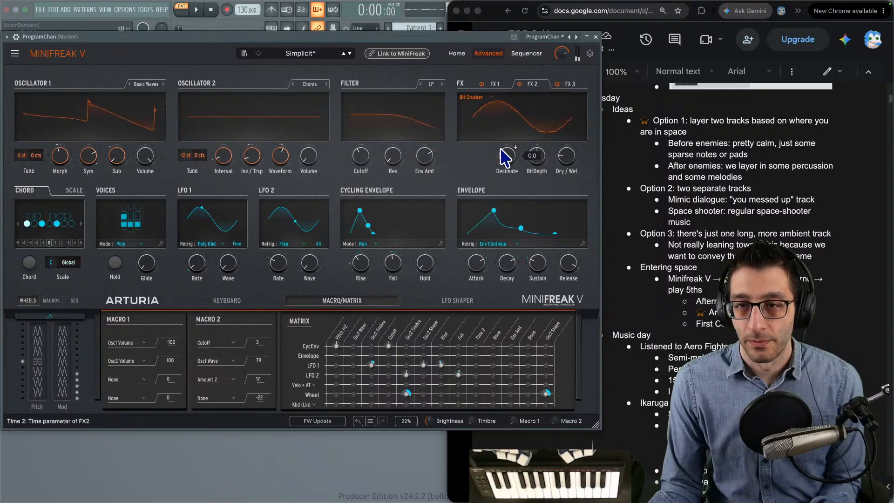
- In the TODO document, note Simplicit and group it with First Contact under a new "Not too bad" bullet in the Minifreak V list
key("super+Tab")
key("Return")
type("Simplicit")
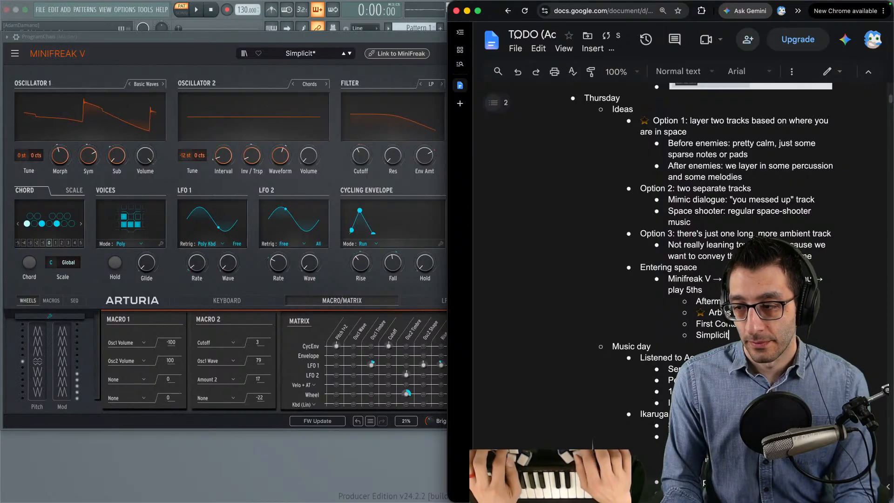
key("Up")
key("super+Left")
key("Return")
type("Not too ba")
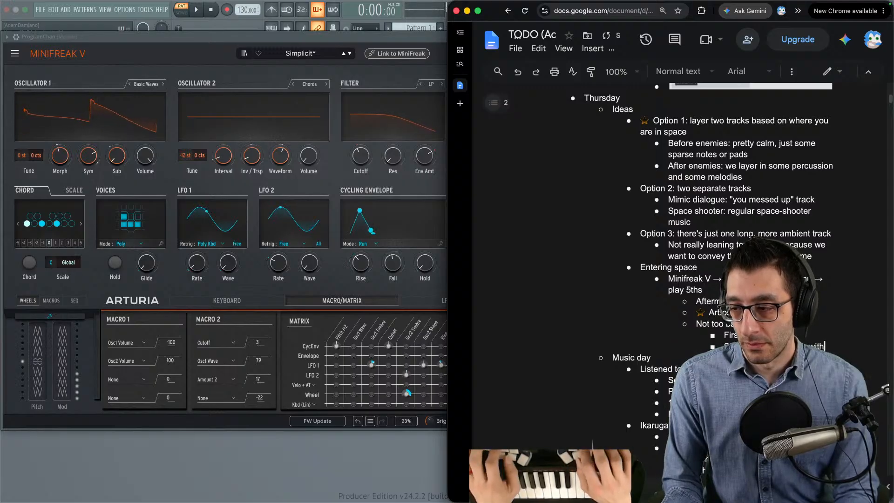
type("the")
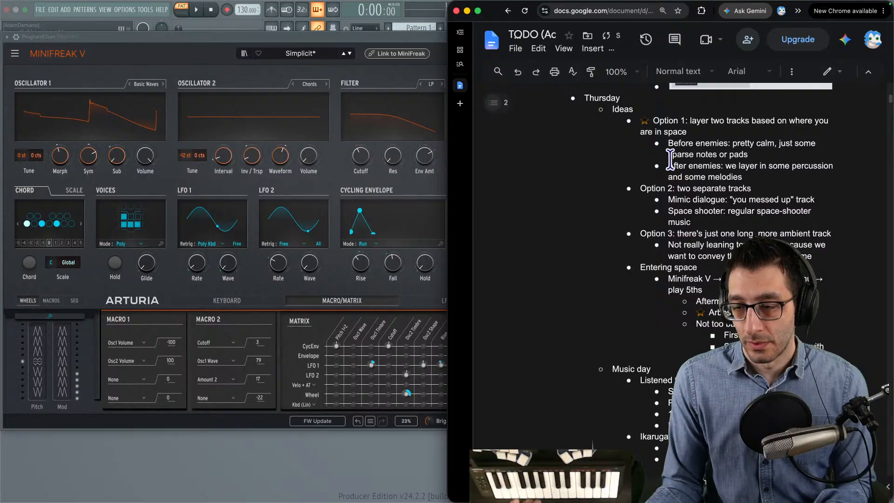
- Load the Softzily preset, cycle its oscillator 2 through Modal and Chords to Two Op. FM, and check the effects in its three FX slots
left_click(350, 54)
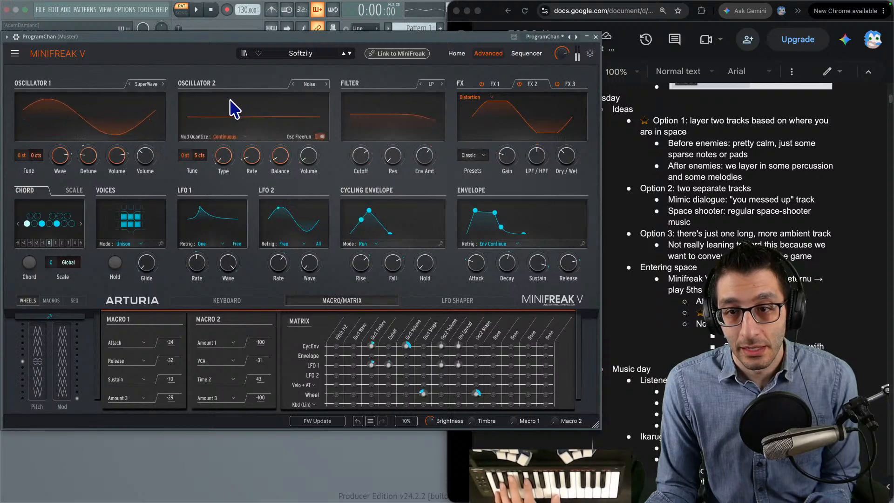
left_click(294, 85)
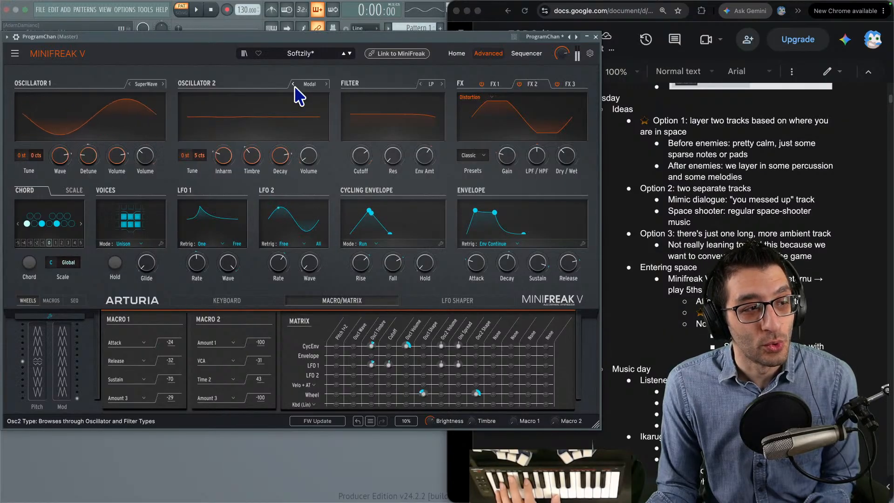
left_click(294, 84)
left_click(293, 85)
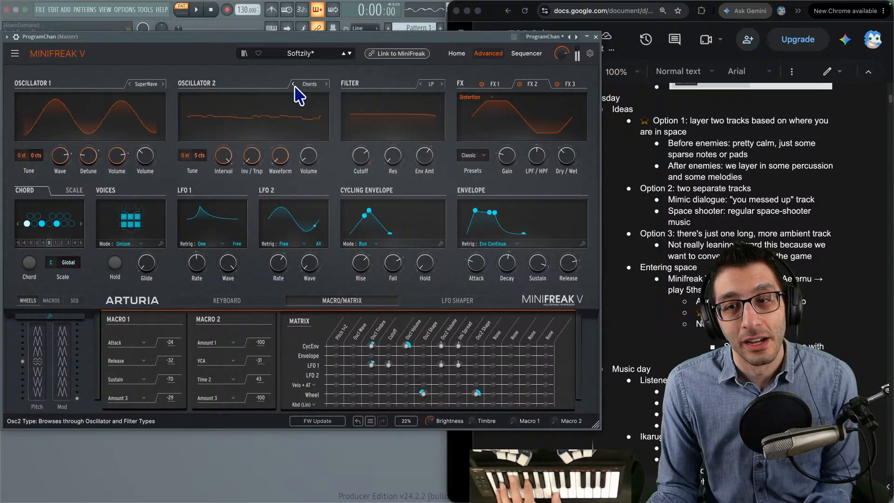
left_click(293, 84)
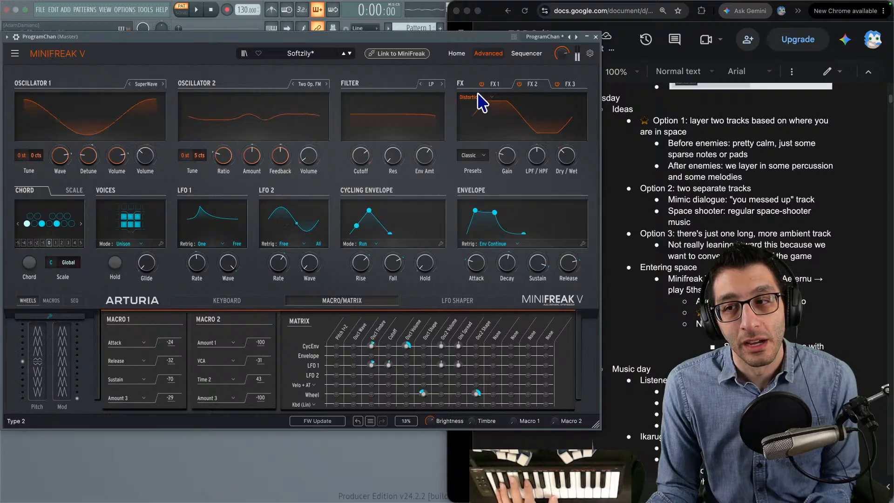
left_click(521, 84)
left_click(566, 84)
left_click(519, 84)
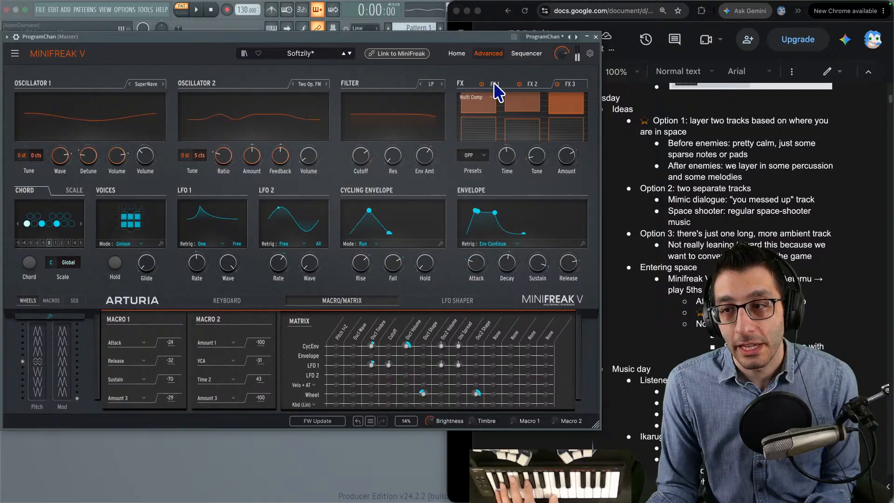
left_click(495, 85)
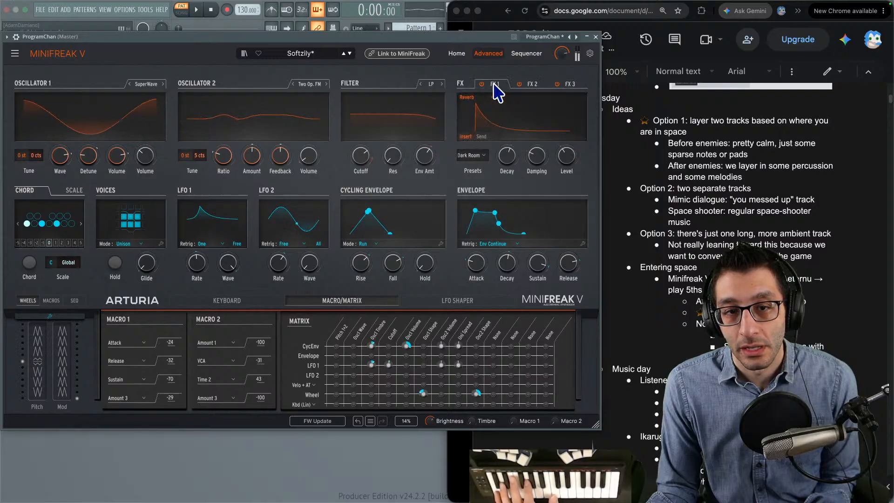
- Cycle Softzily's oscillator 1 through Basic Waves, with Morph turned down, and Lick to Frozen, and raise its Start
left_click(129, 85)
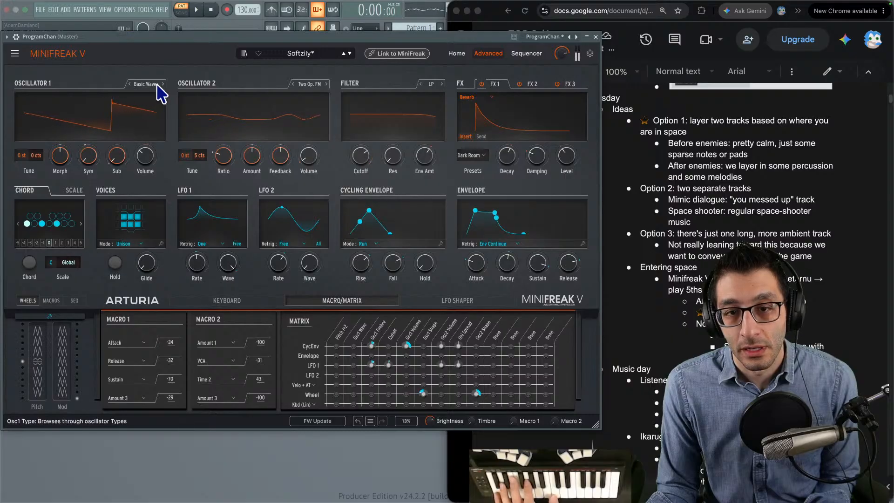
left_click_drag(61, 157, 61, 208)
mouse_move(146, 155)
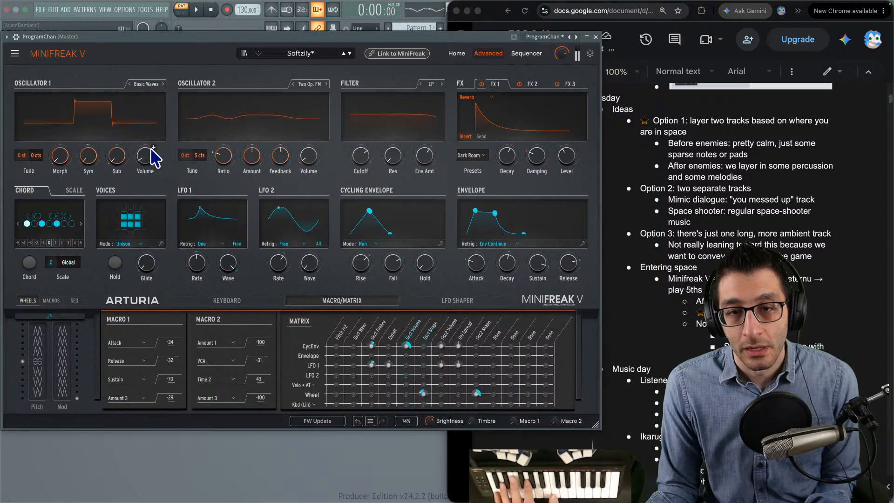
left_click(130, 84)
left_click(130, 84)
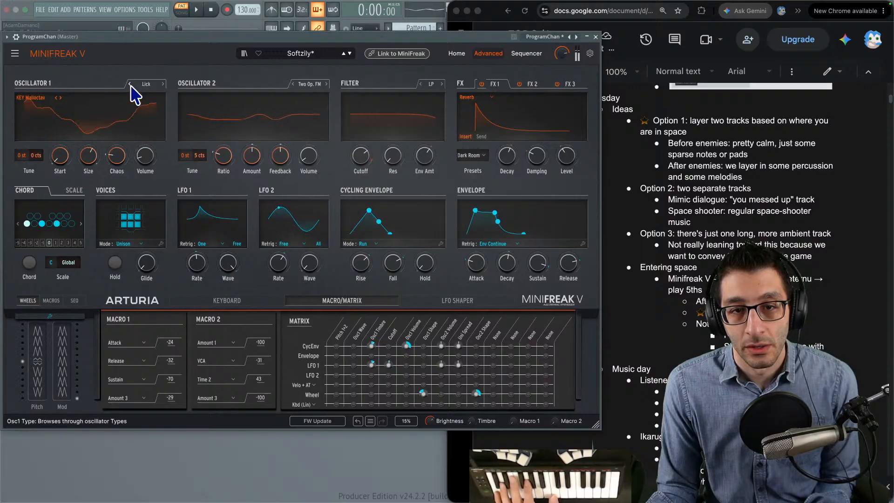
left_click(130, 84)
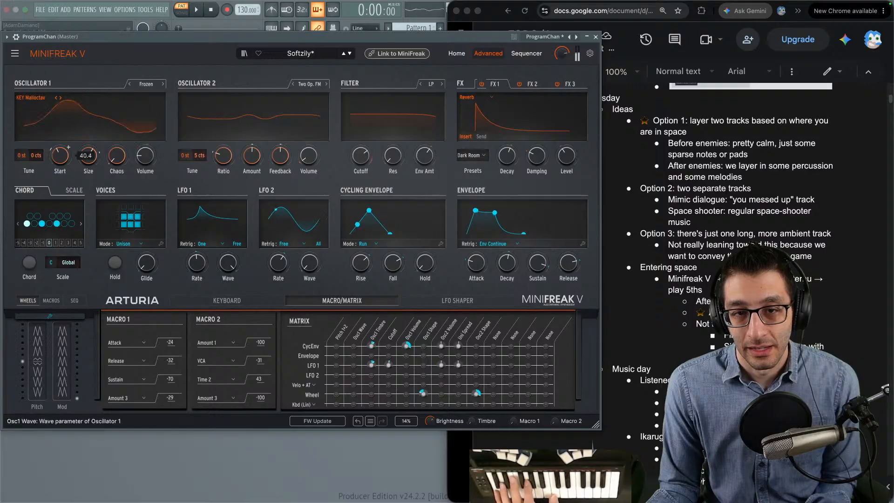
left_click_drag(60, 164, 60, 144)
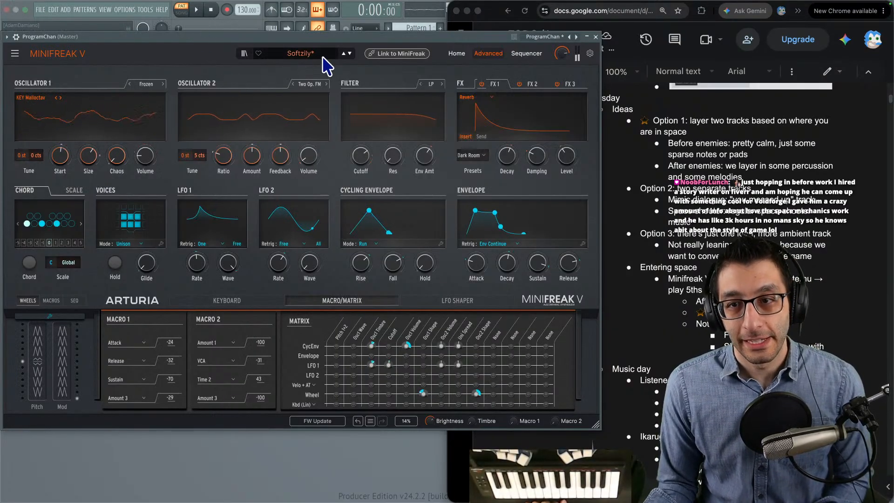
- Add further note lines below the Simplicit entry in the TODO document's "Not too bad" list
left_click(834, 302)
key("Return")
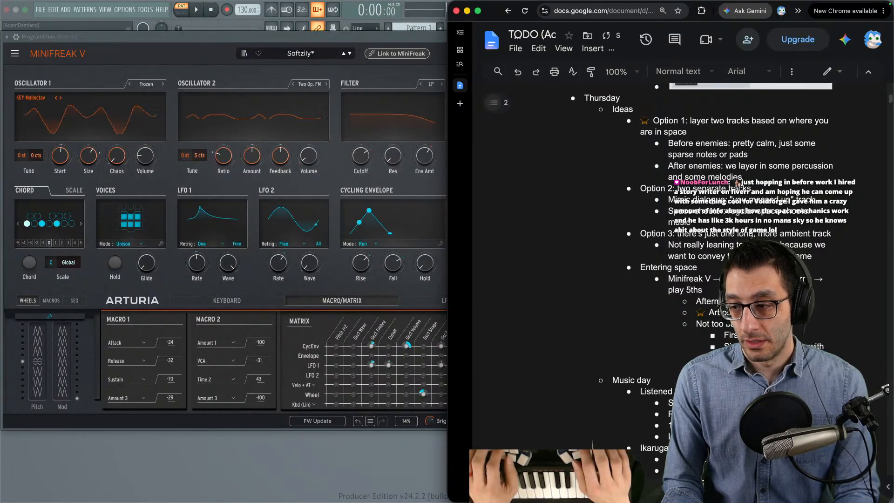
key("Return")
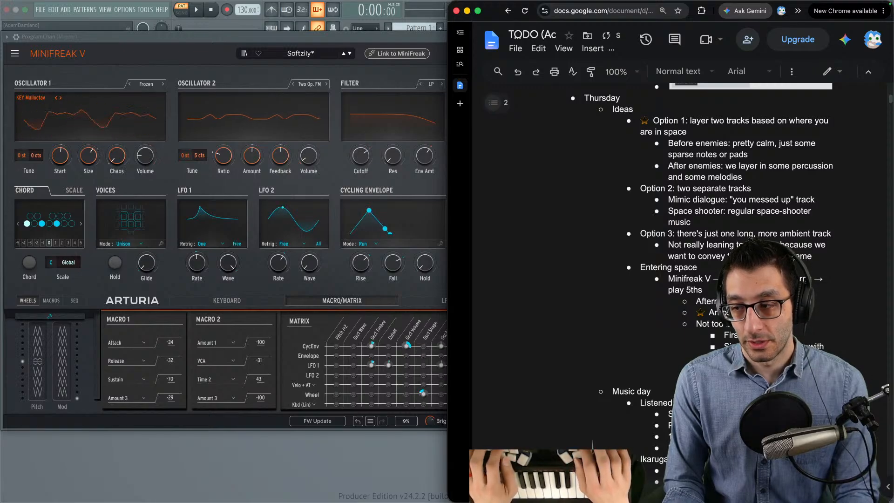
key("Return")
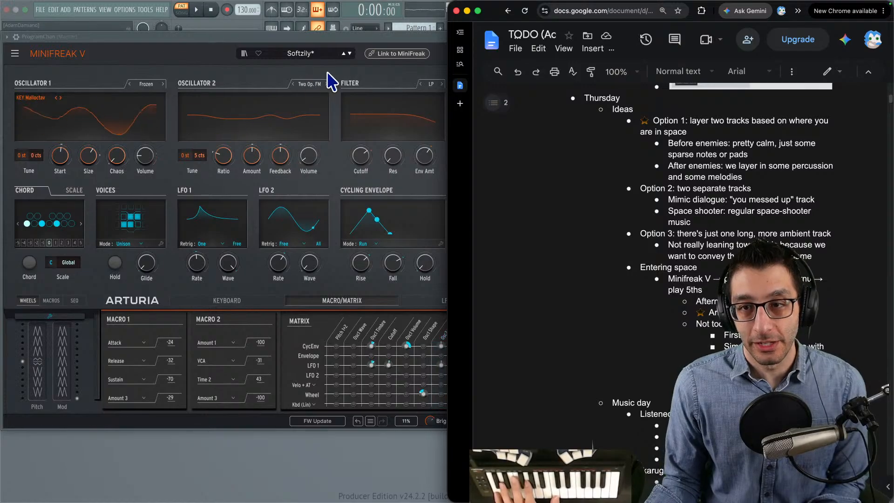
- Switch to the running game and move the character back and forth across the starfield to judge the pad against the space scene
key("ctrl+Up")
left_click(490, 34)
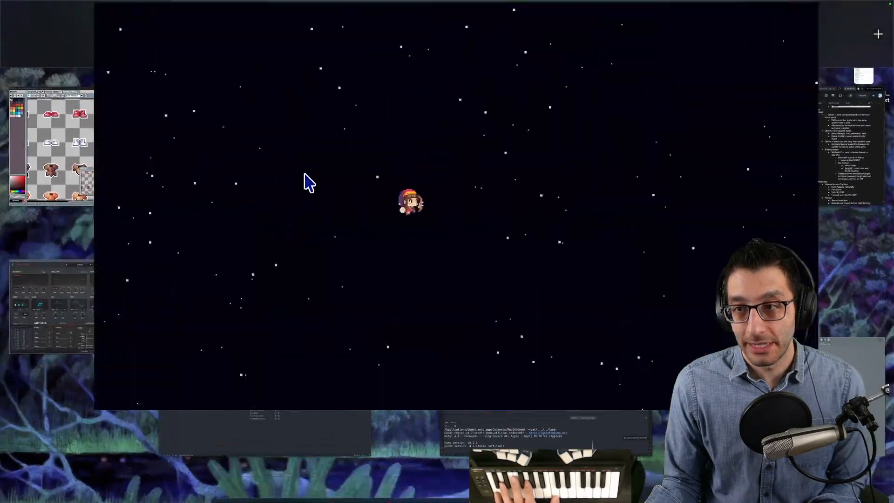
key("Right")
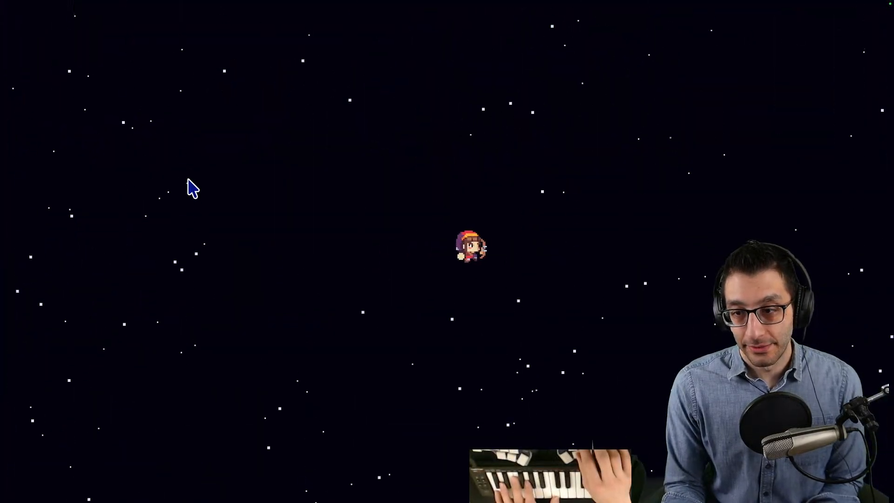
key("Left")
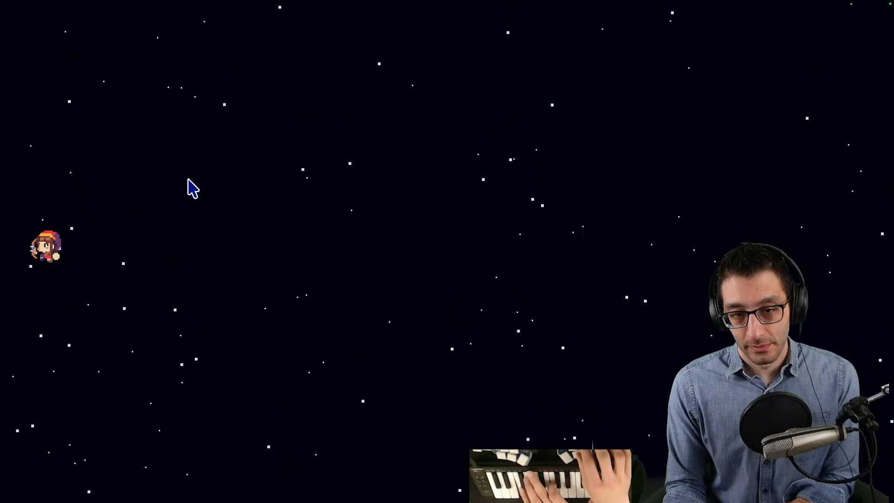
key("Right")
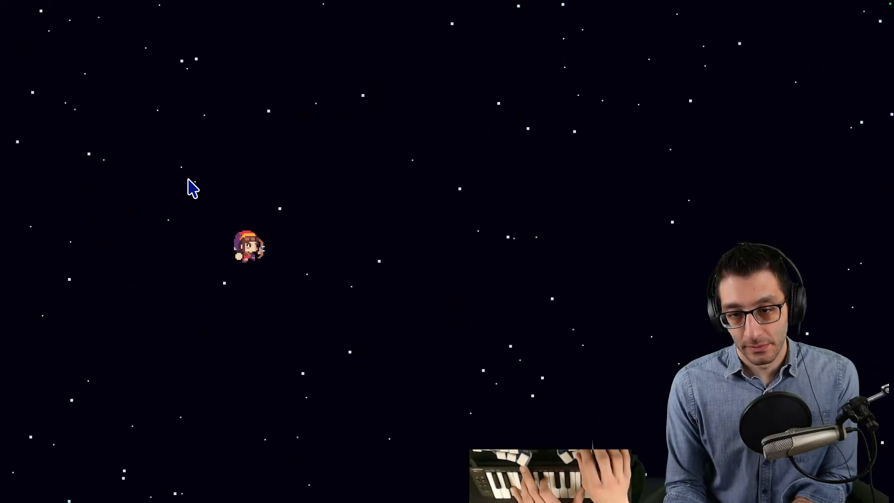
key("Left")
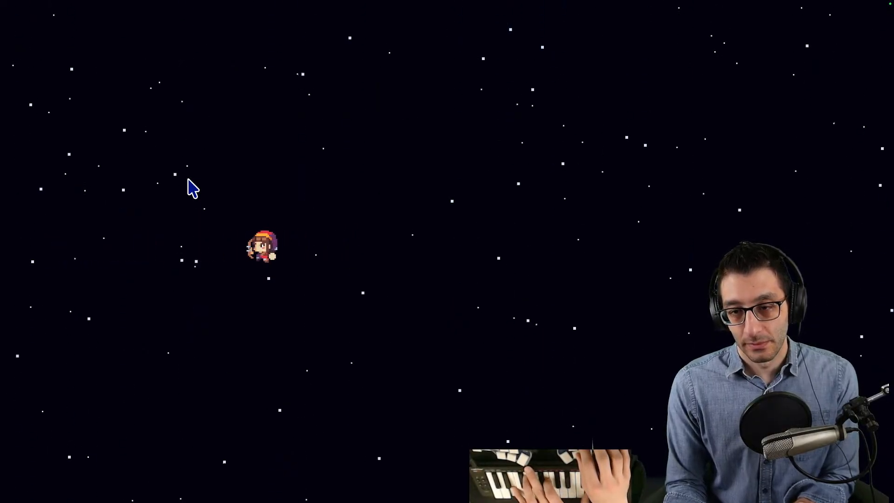
key("Left")
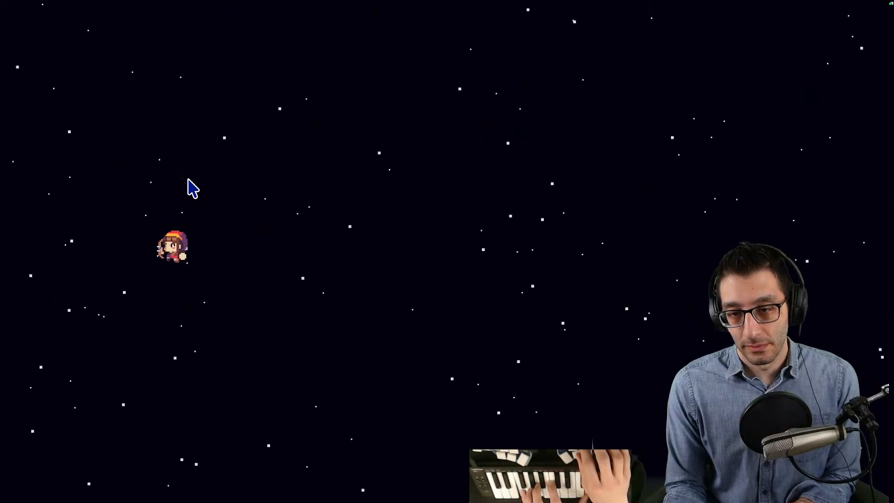
- Switch from the game back to MiniFreak V and step through the pad presets, auditioning Solar Arc and moving on to Spacious Tale
key("ctrl+Up")
left_click(396, 33)
left_click(348, 53)
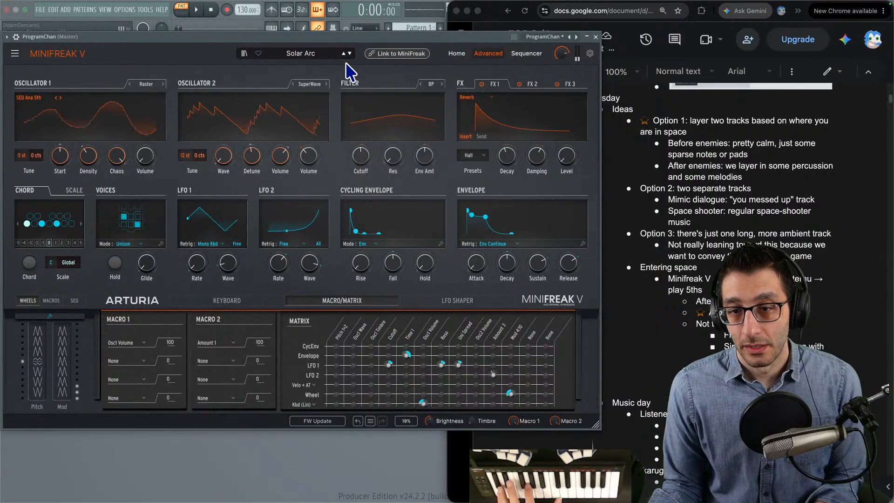
left_click(349, 53)
left_click(343, 53)
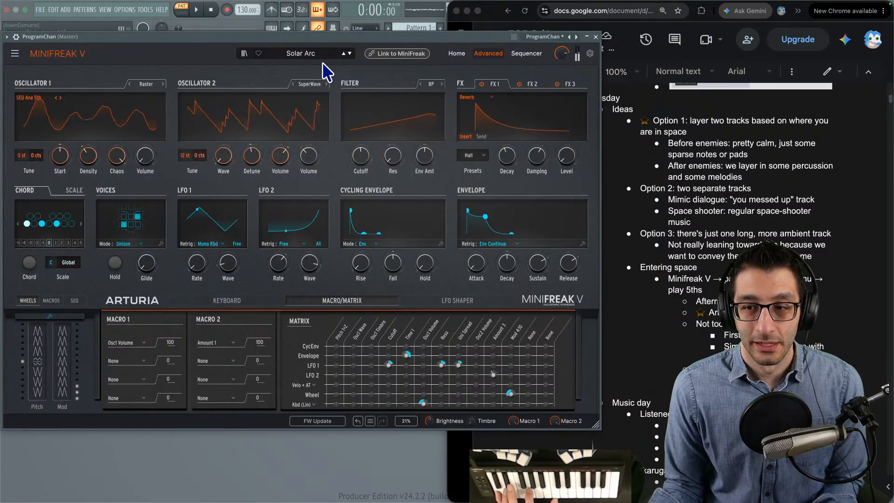
left_click(349, 53)
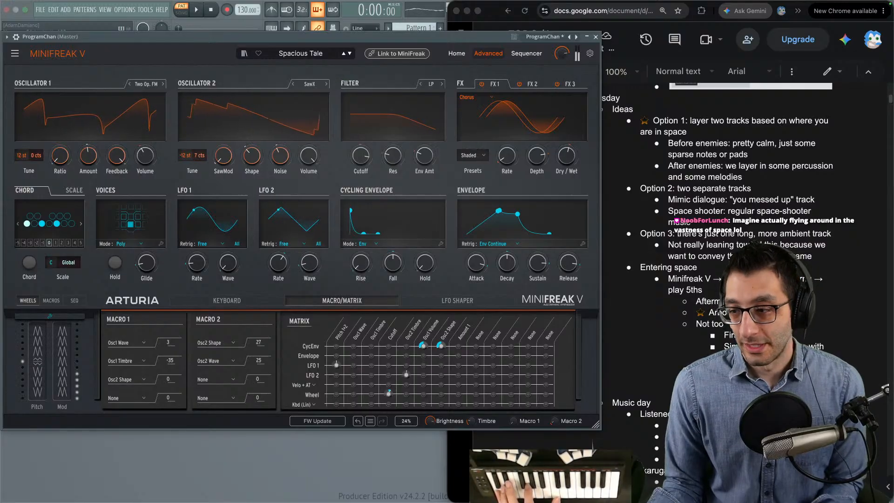
- Add new note lines to the pad list under "Entering space" in the TODO document while Spacious Tale is loaded
left_click(627, 322)
key("Return")
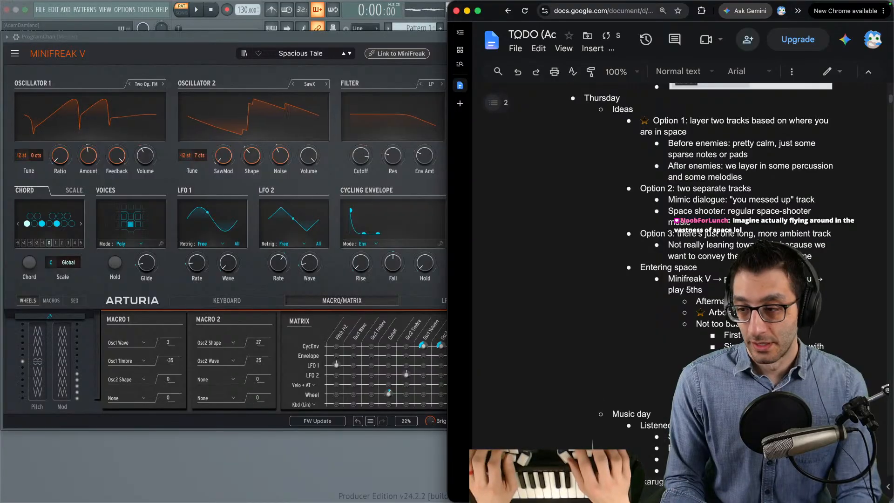
key("Return")
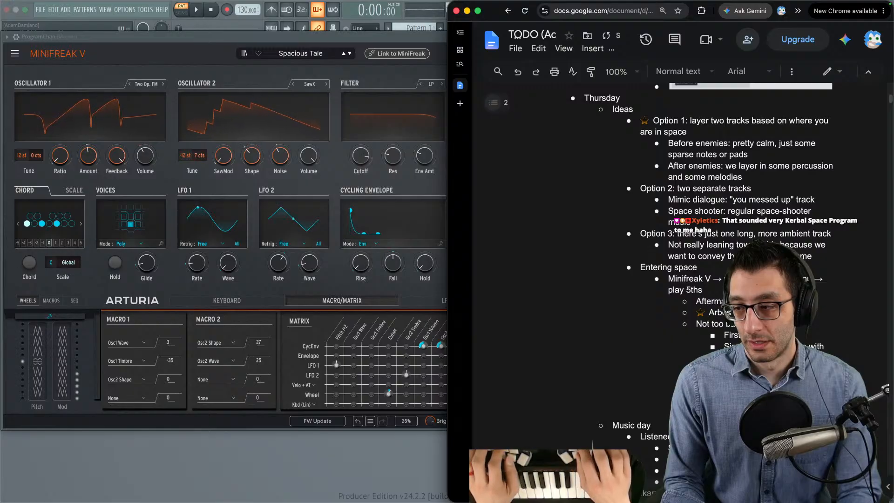
key("Return")
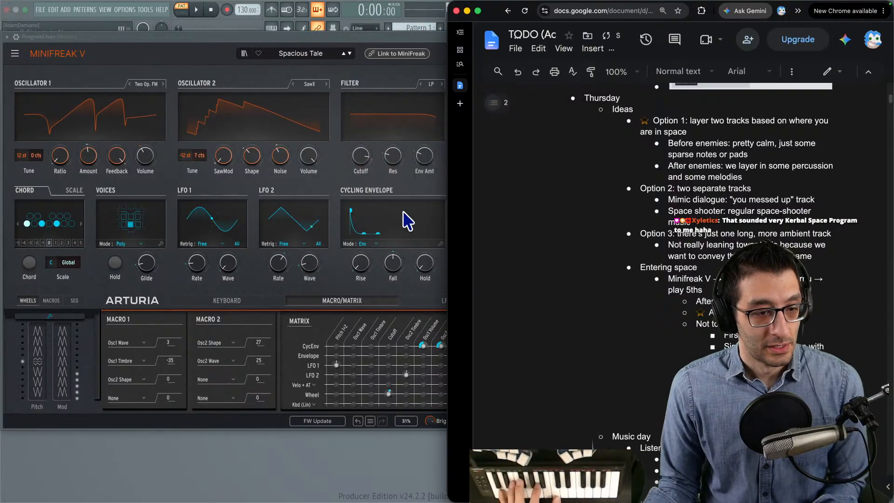
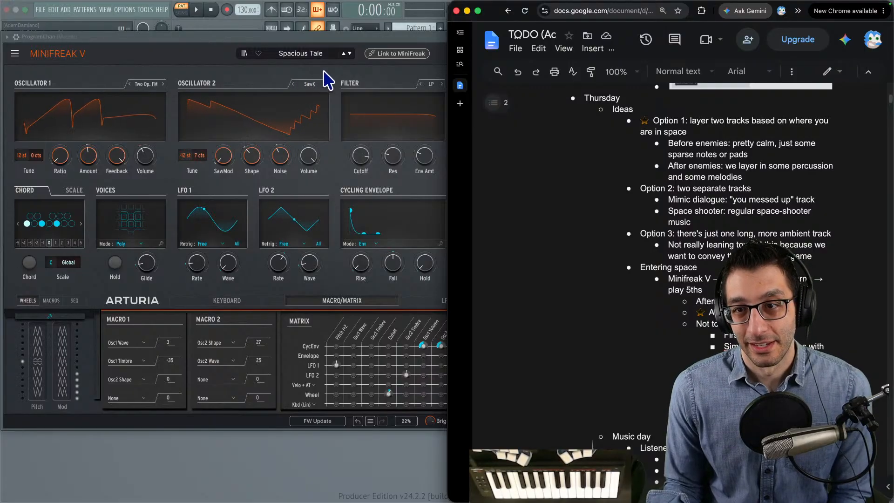
- Step forward through the pad presets from Spacious Tale, auditioning Suraci Cloud and Terraform
left_click(350, 54)
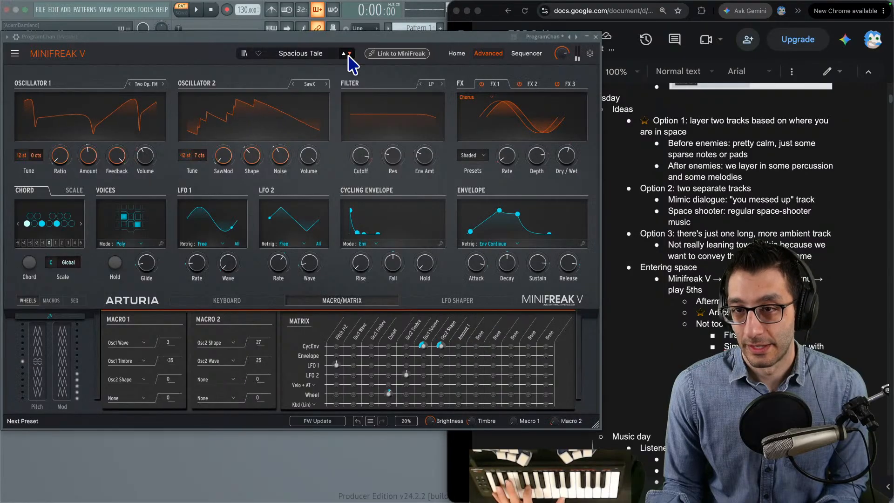
left_click(349, 54)
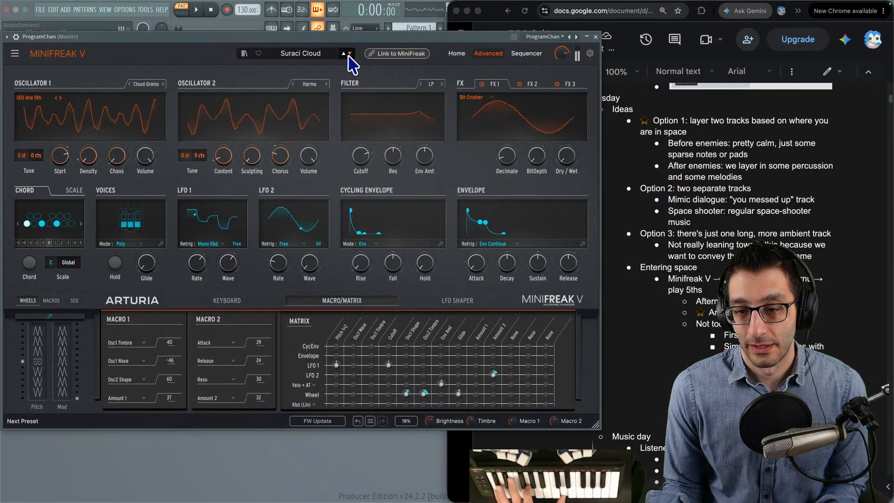
left_click(350, 54)
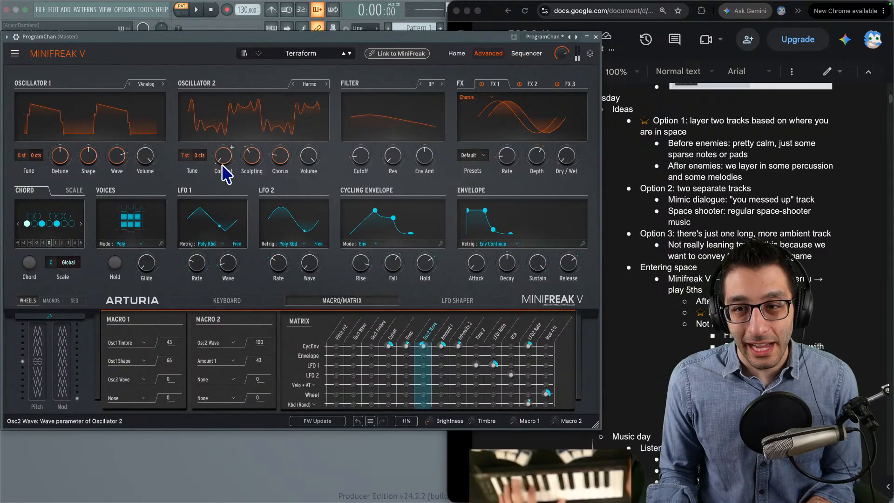
mouse_move(226, 155)
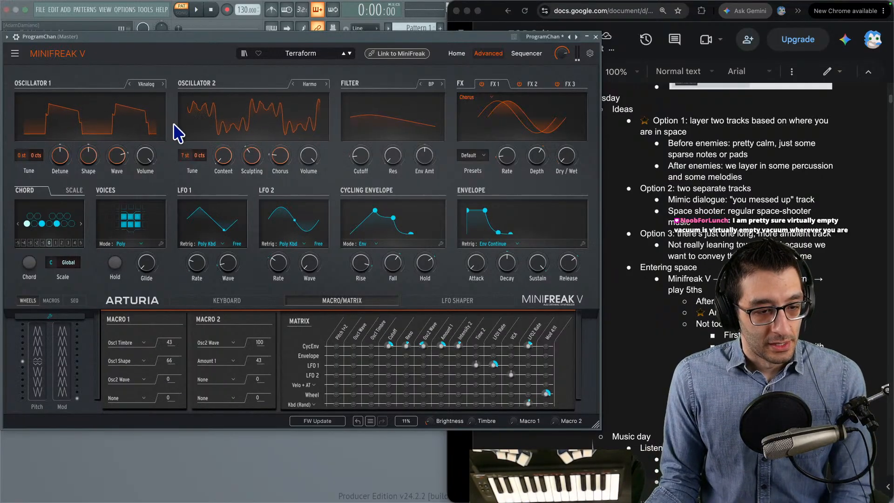
- Audition Thac Pad, The Edge of S and The Surgeon, and check which presets remain in the Pad category
left_click(350, 53)
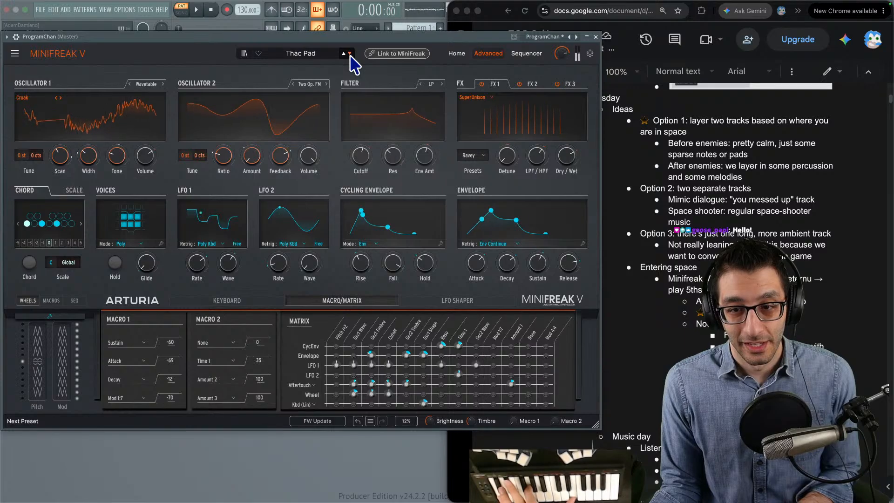
left_click(350, 54)
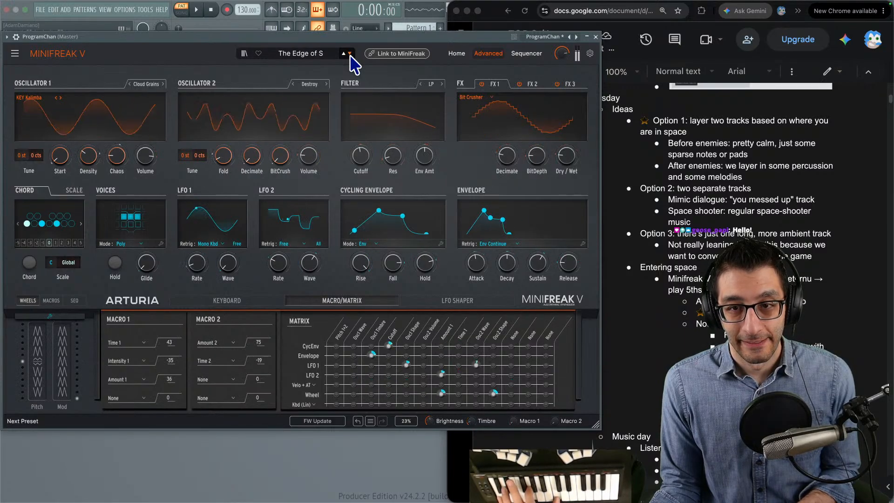
left_click(350, 54)
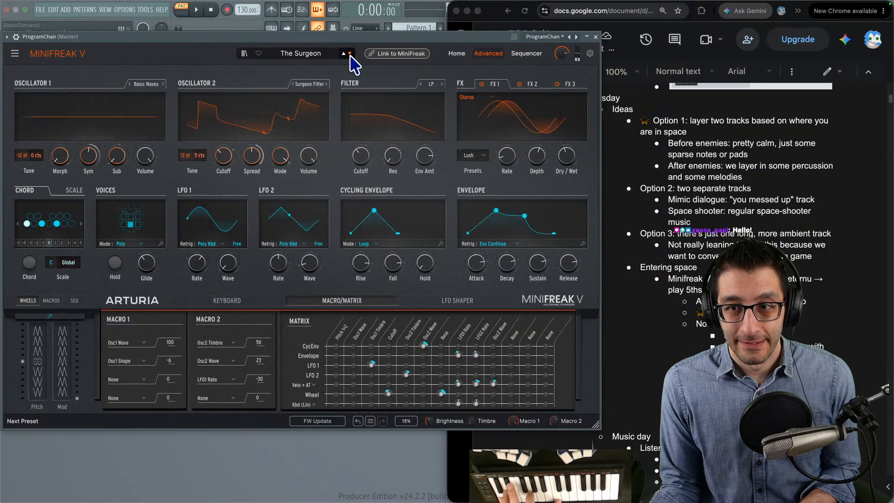
left_click(321, 53)
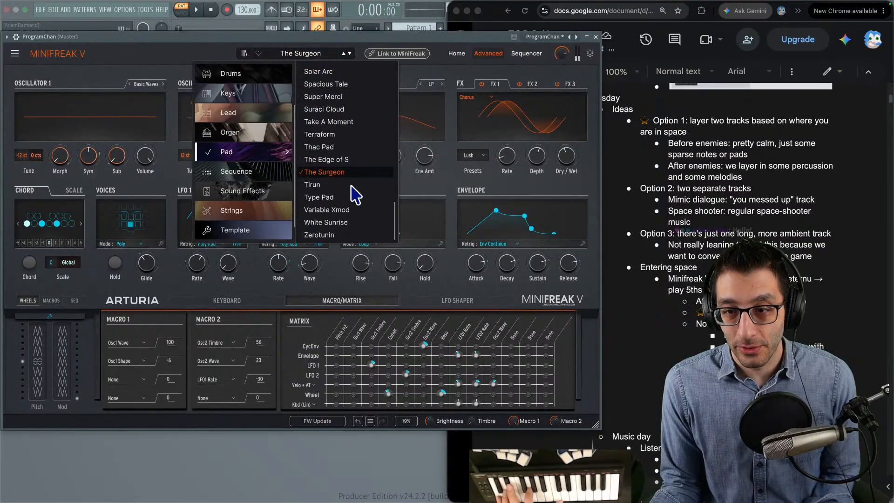
left_click(189, 63)
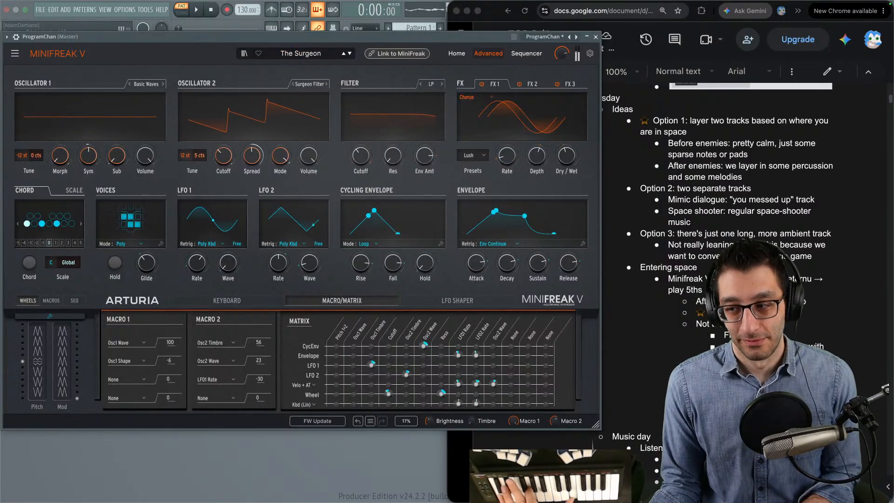
- Switch to the TODO document and add a new note line to the pad list while The Surgeon is loaded
key("super+Tab")
key("Return")
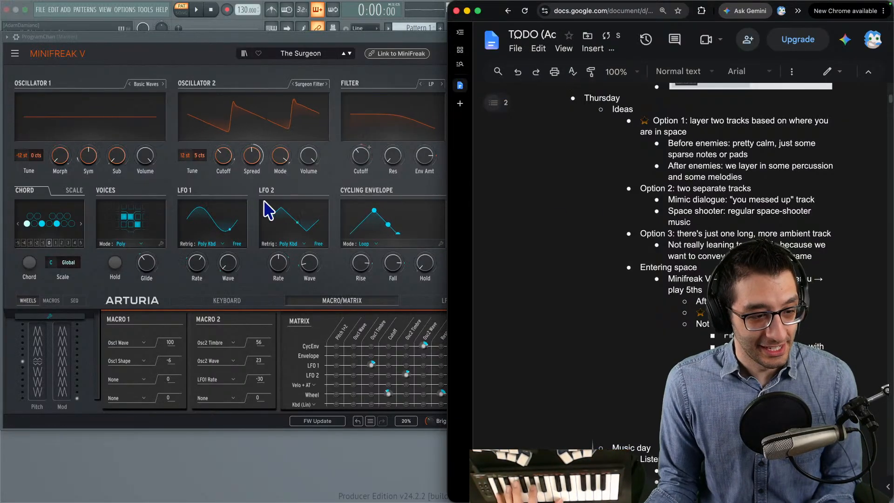
- Set The Surgeon's LFO 1 rate to about 40 in MiniFreak V and add "start and m" to the TODO notes
left_click(192, 45)
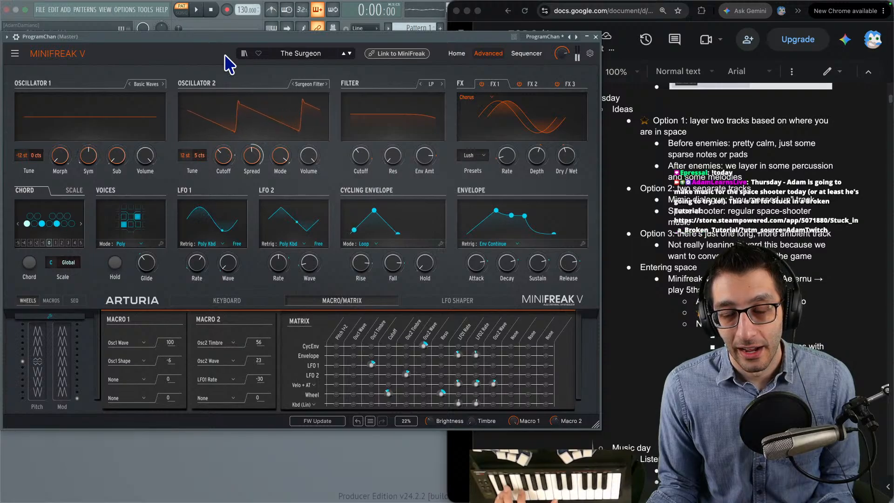
left_click_drag(194, 270, 205, 254)
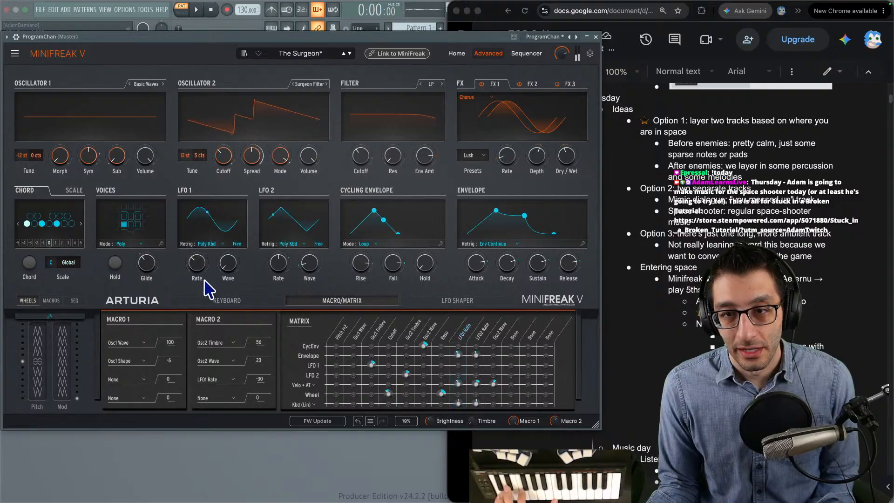
left_click_drag(199, 275, 205, 255)
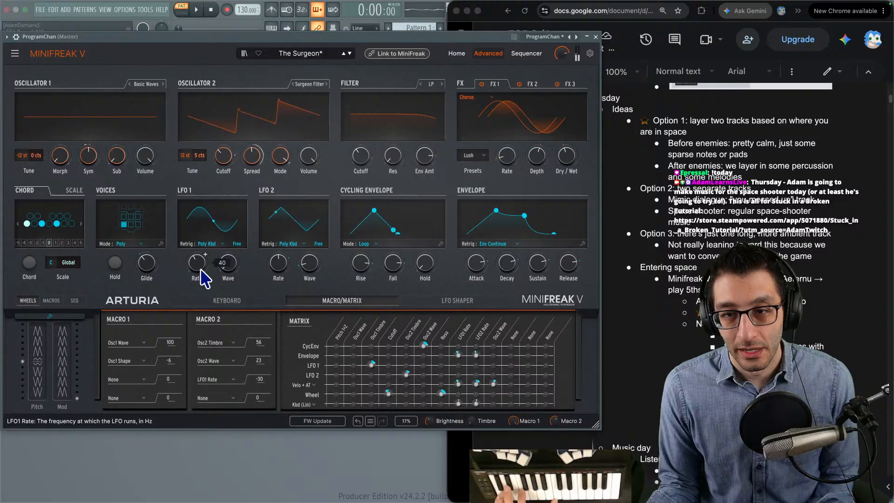
left_click(819, 251)
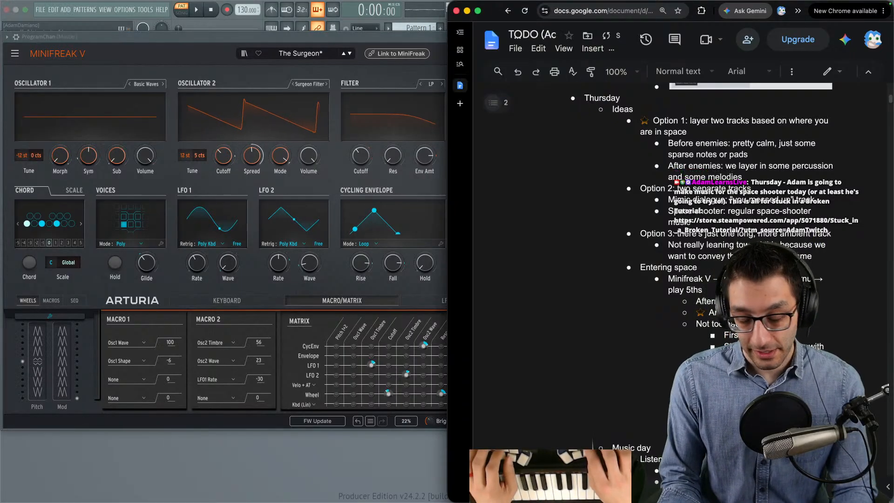
type("start and m")
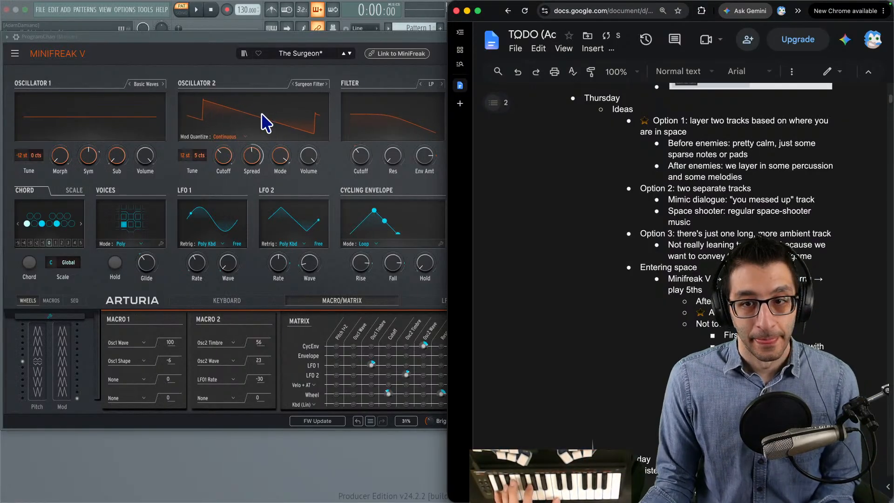
- Load the Tirun pad in MiniFreak V and return to the TODO document to add a line to the pad notes
left_click(350, 54)
left_click(350, 54)
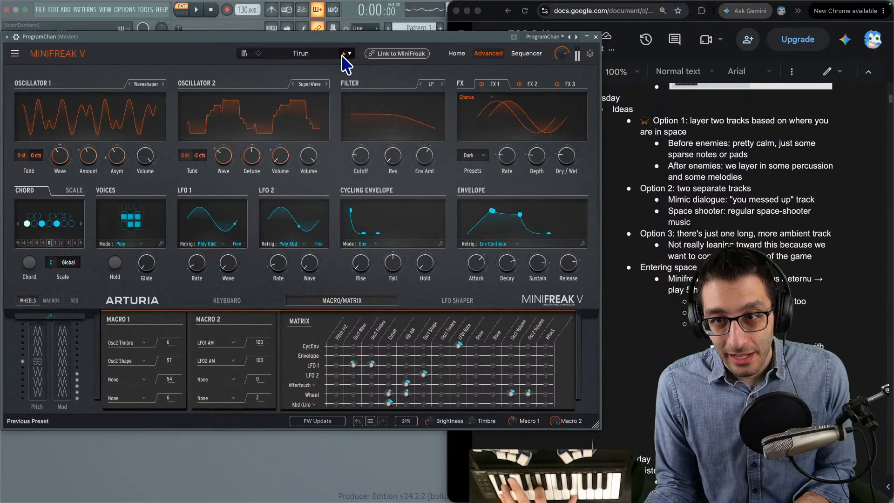
left_click(624, 183)
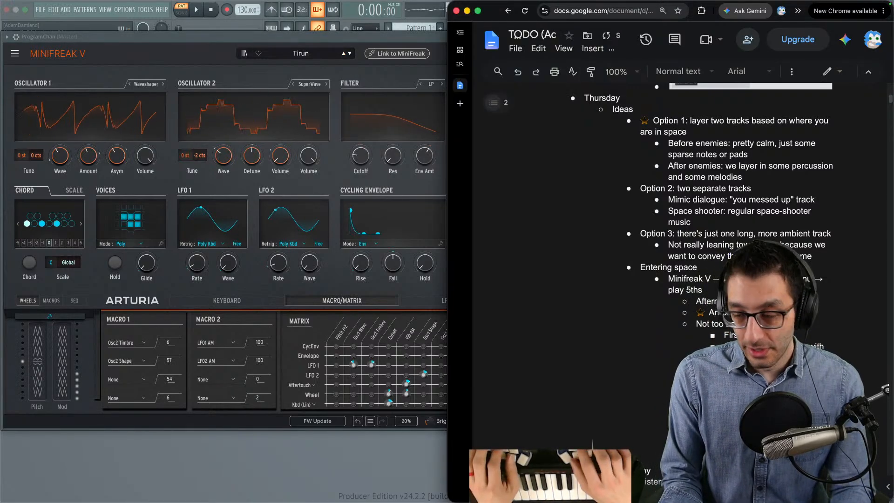
- Step onward from Tirun through the pads, auditioning Variable Xmod and White Sunrise, and move on to Take A Moment
left_click(349, 54)
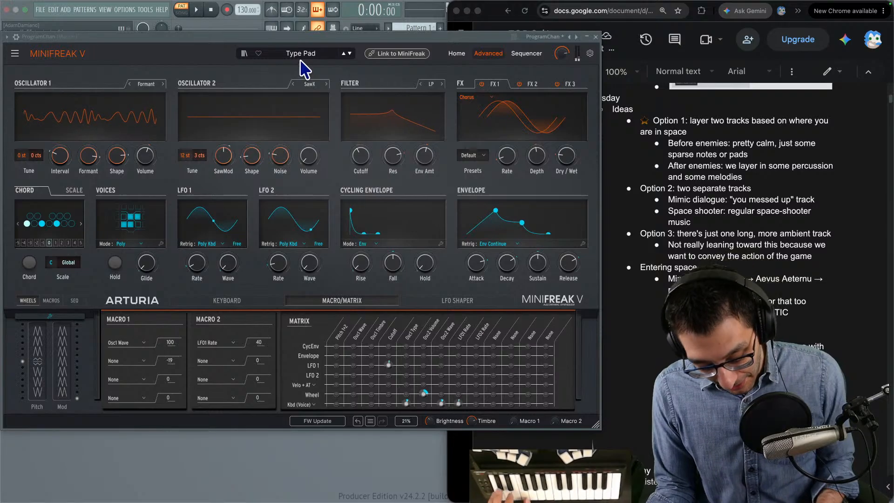
left_click(351, 54)
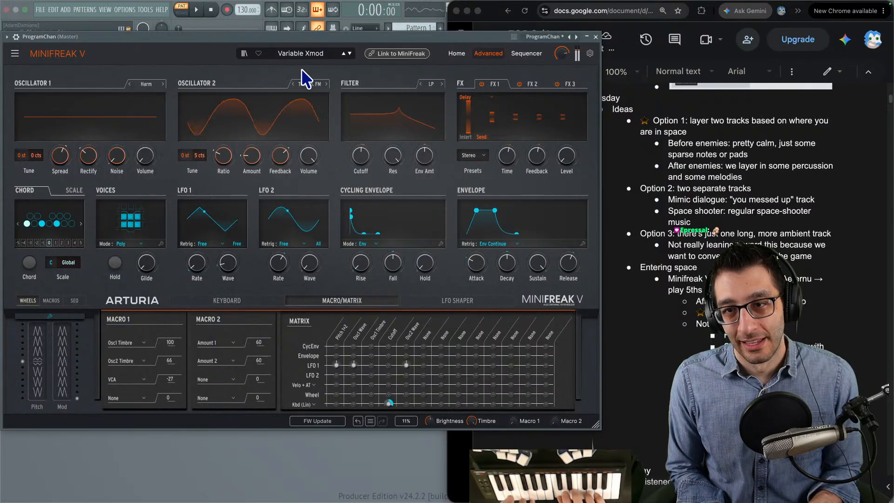
left_click(344, 53)
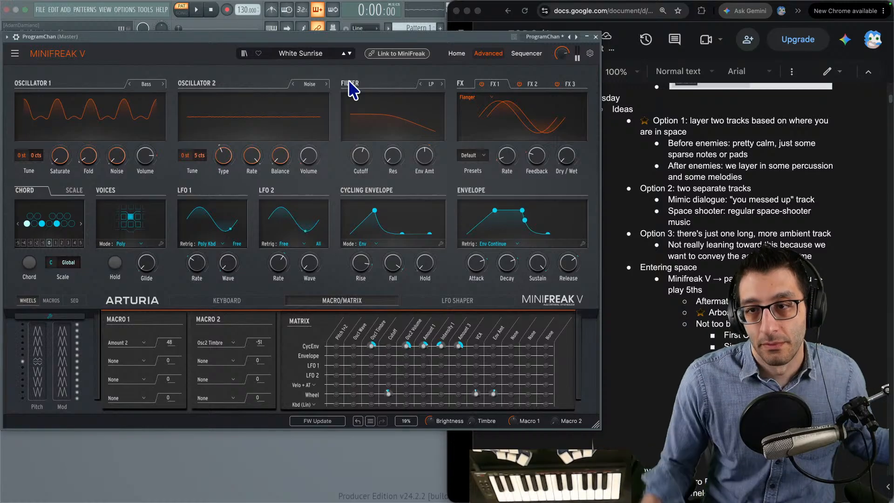
left_click(349, 54)
left_click(349, 54)
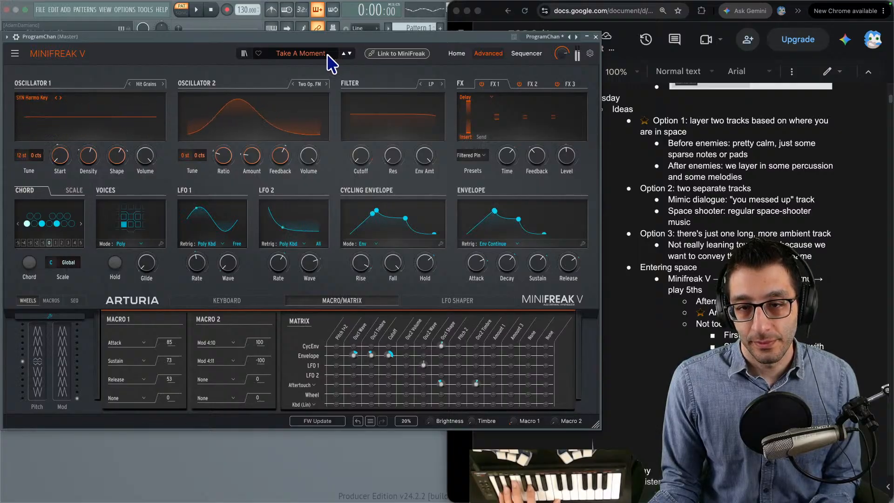
- Try Take A Moment with a slower LFO 1 rate, an adjusted delay time and FX 1 switched off
left_click_drag(194, 269, 195, 293)
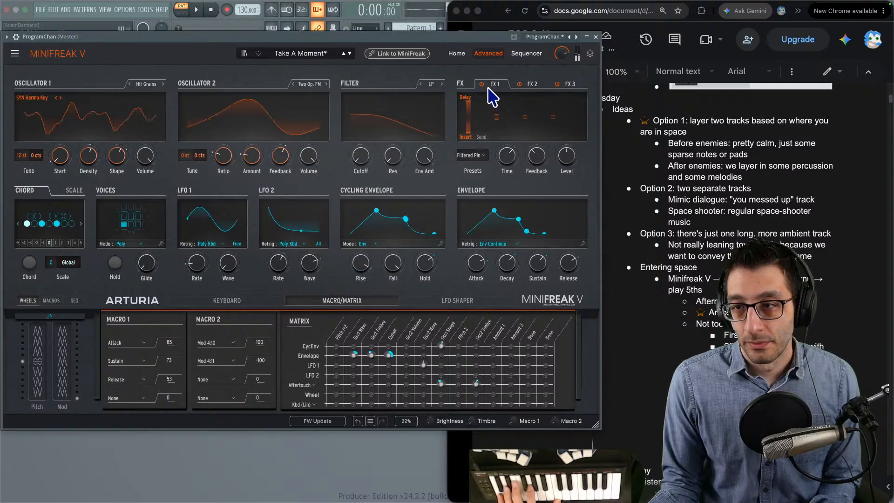
mouse_move(512, 157)
mouse_move(511, 157)
left_mouse_down()
mouse_move(512, 184)
mouse_move(512, 154)
mouse_move(507, 164)
left_mouse_up()
left_click(530, 84)
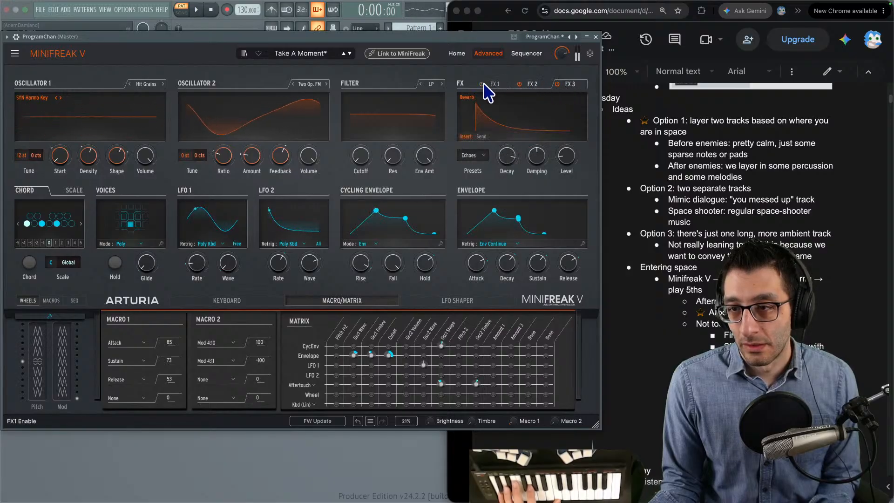
- Move on to Shadows, look through the whole list of pad presets, and load Zerotunin
left_click(349, 53)
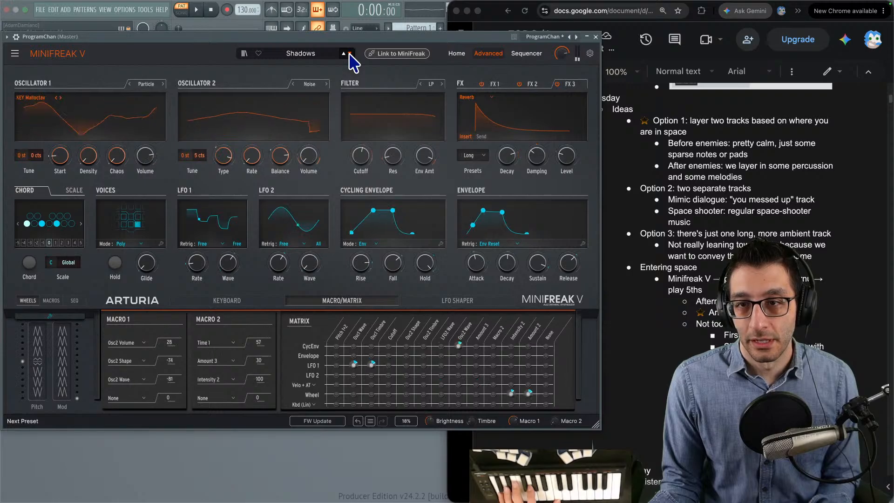
left_click(283, 54)
scroll(355, 183, "down", 3)
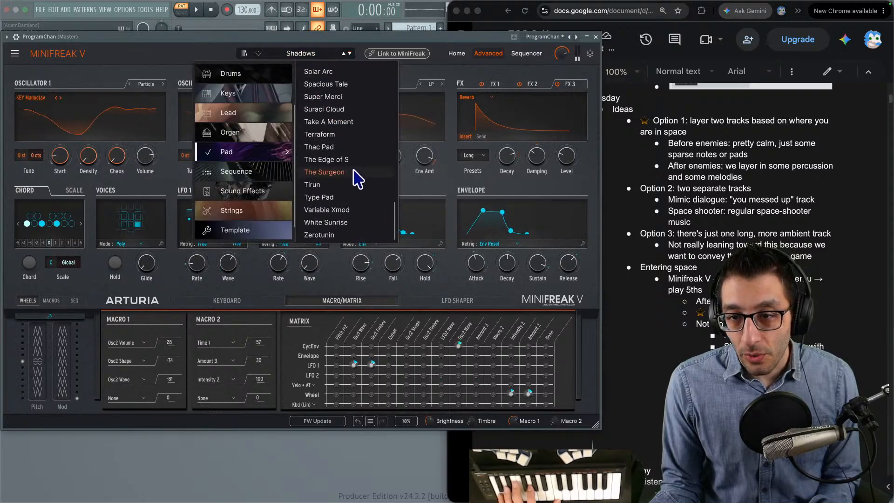
scroll(354, 173, "up", 8)
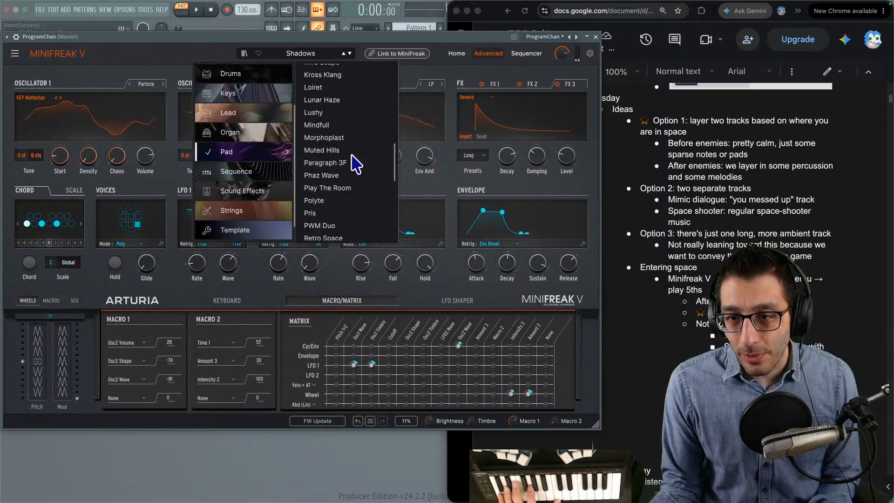
scroll(353, 154, "down", 2)
scroll(353, 150, "down", 5)
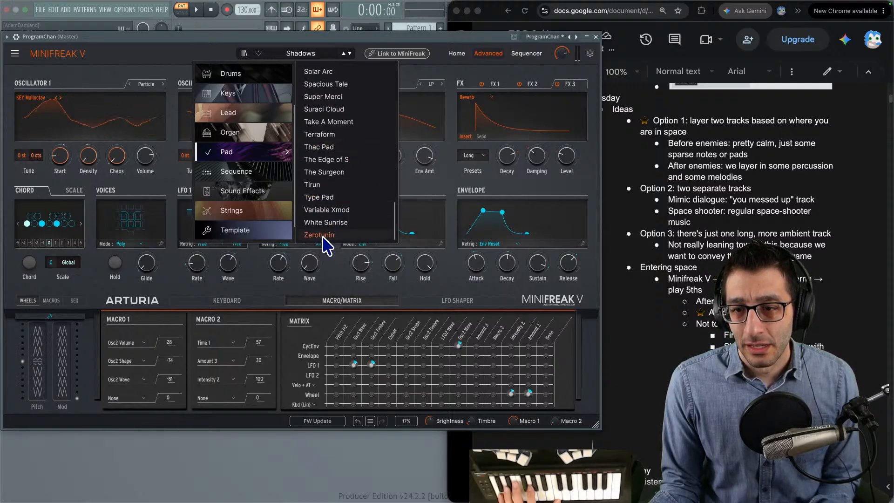
scroll(333, 218, "up", 4)
scroll(333, 217, "up", 15)
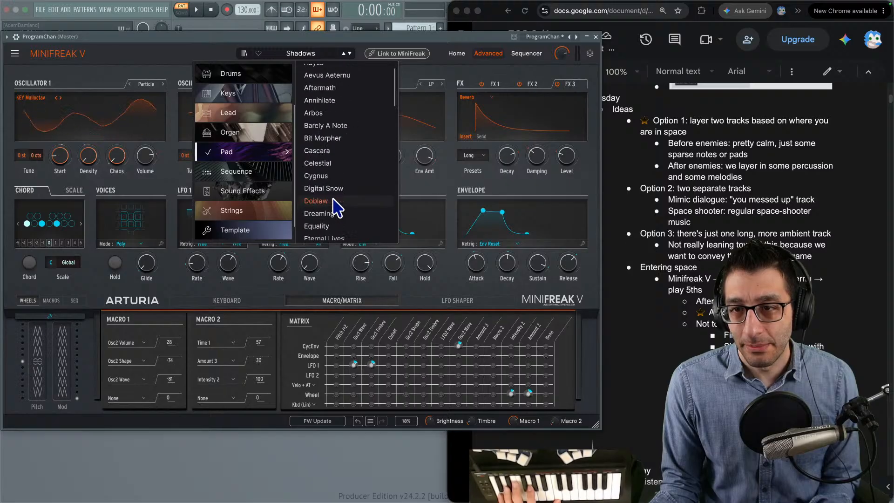
scroll(333, 207, "down", 15)
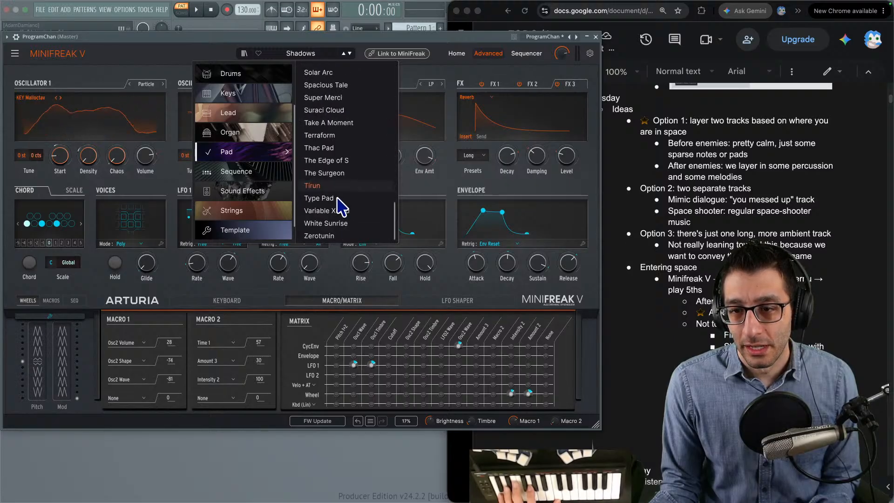
- Step past Zerotunin to Take A Moment, then load the favorited Arbos pad from the preset list
left_click(350, 53)
left_click(333, 54)
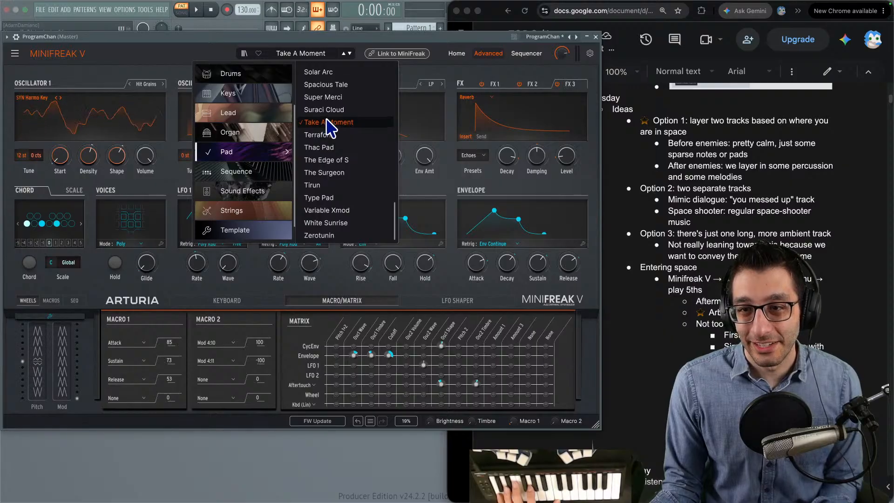
scroll(327, 120, "up", 4)
scroll(328, 125, "up", 10)
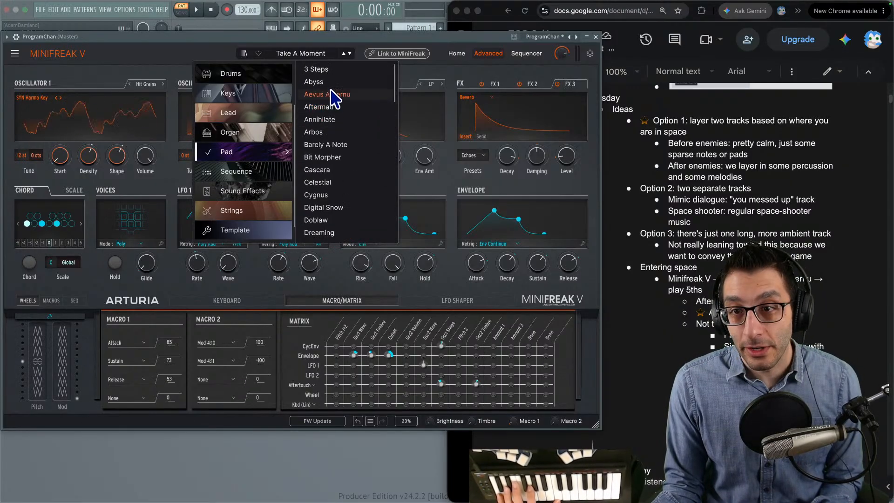
left_click(326, 132)
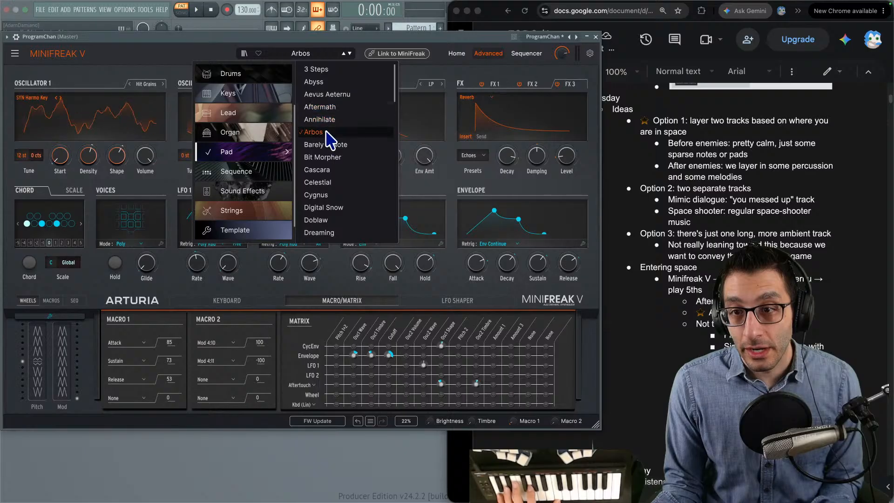
left_click(209, 51)
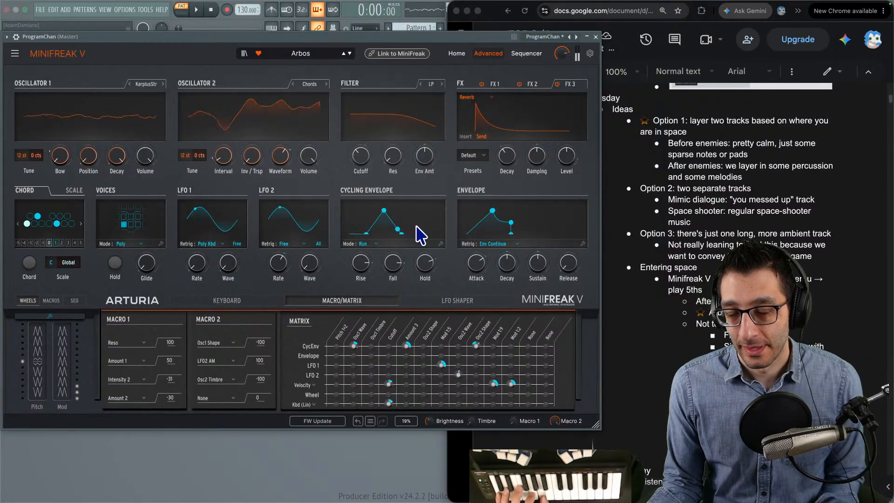
- Try Arbos with an envelope attack of 0, then set the attack to 100
left_click_drag(476, 261, 473, 269)
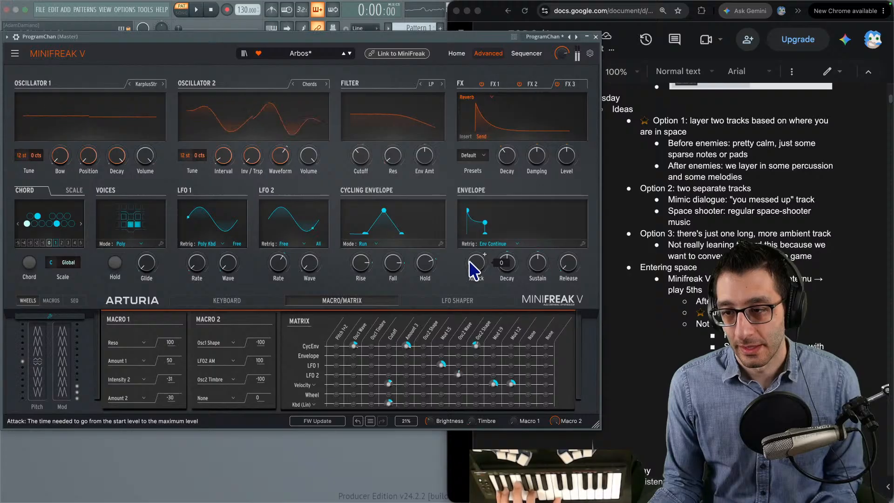
left_click_drag(479, 280, 476, 253)
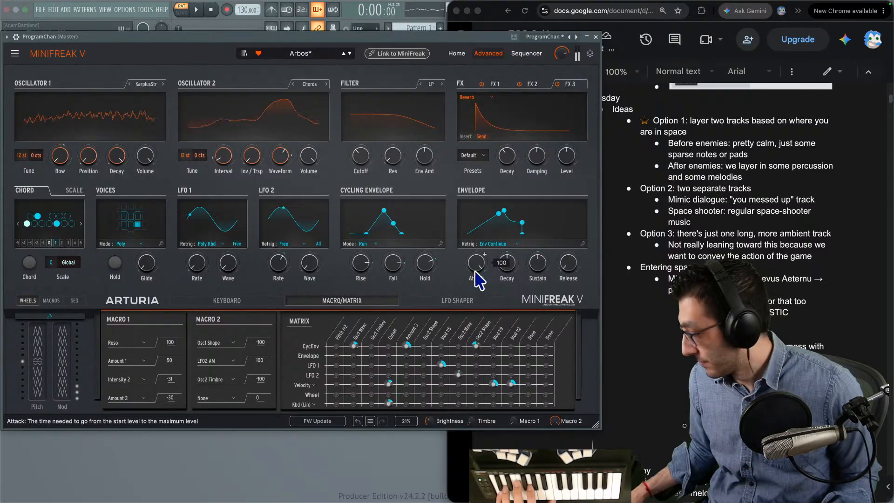
- Link the plug-in to the MiniFreak hardware, and check the LFO2 AM destination in Macro 2 and LFO 2's retrigger options
left_click(381, 57)
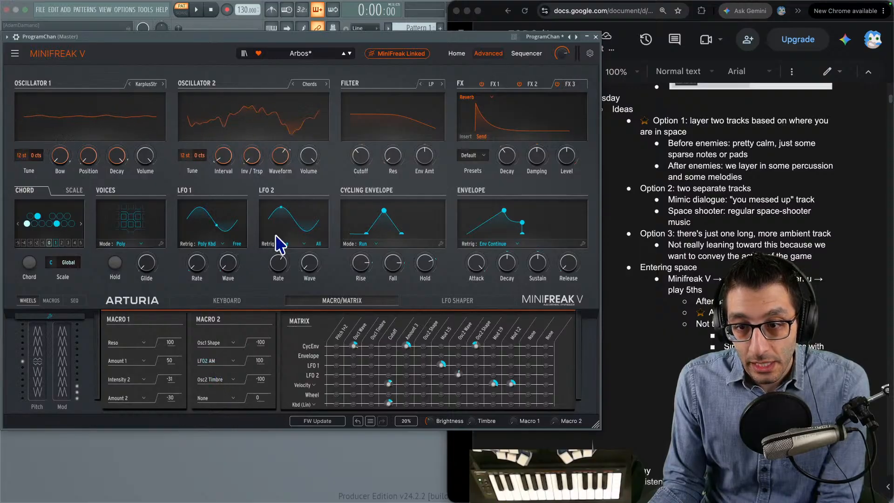
left_click(223, 361)
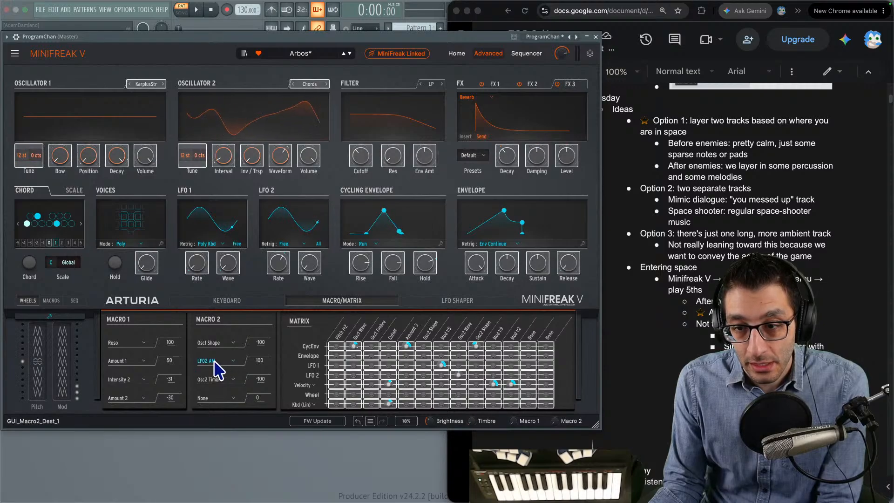
left_click(216, 362)
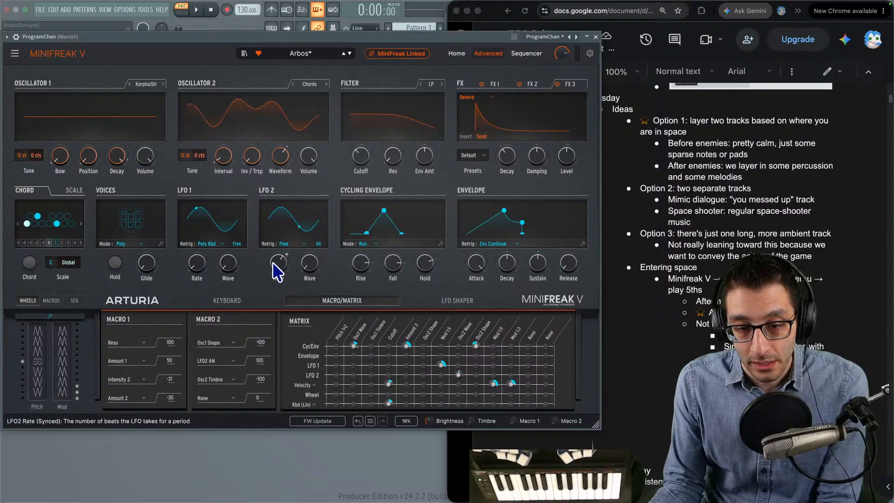
left_click(283, 244)
left_click(266, 268)
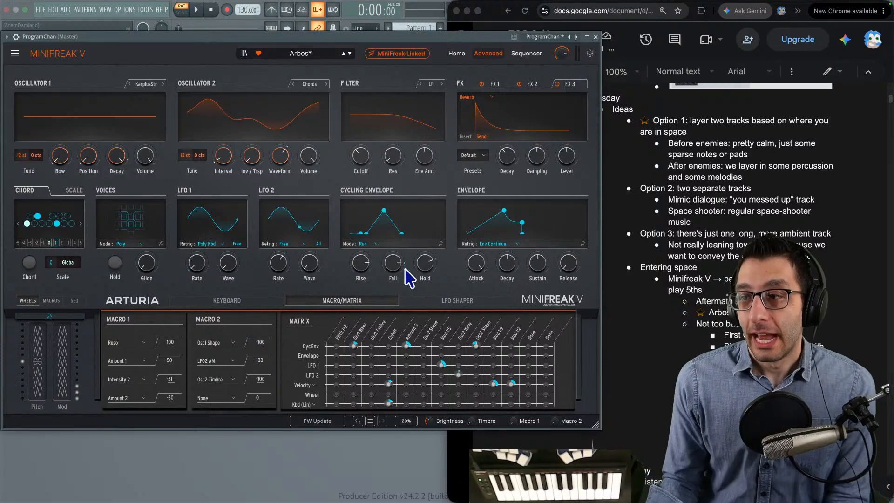
- Review the Option 1 ideas in the notes about layering two tracks, before and after enemies appear
triple_click(670, 121)
left_click_drag(670, 122, 701, 188)
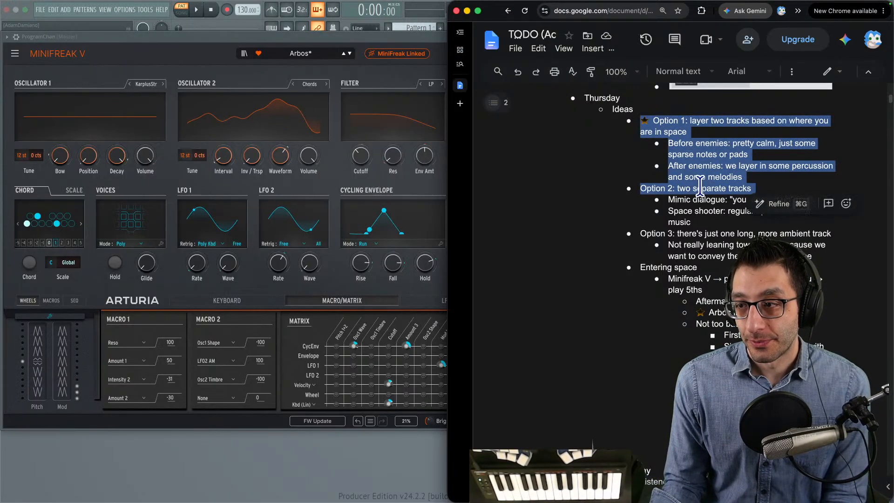
left_click(701, 188)
triple_click(694, 129)
triple_click(680, 144)
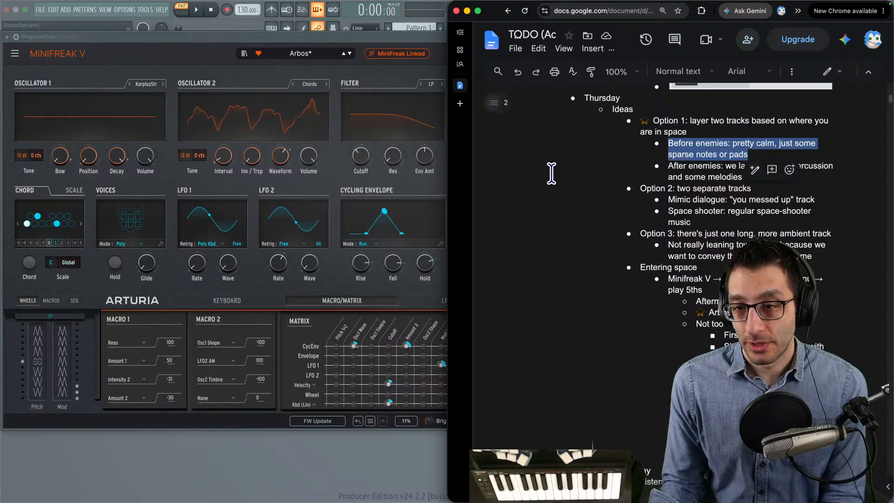
triple_click(696, 165)
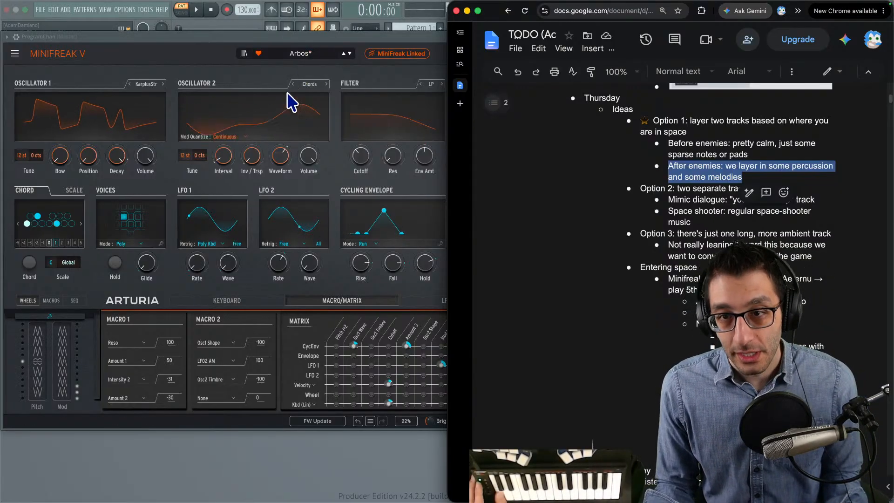
- Reload the unedited Arbos preset by stepping away and back, and reposition the MiniFreak V window
left_click(349, 53)
left_click(349, 53)
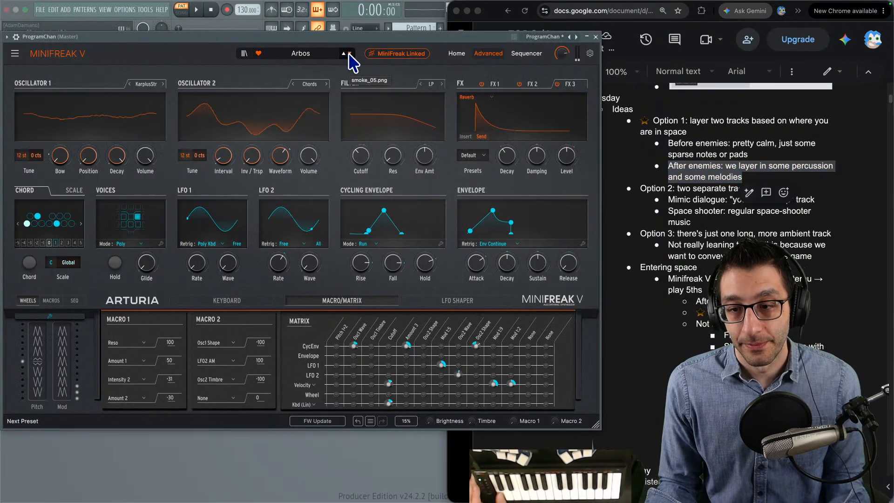
left_click_drag(328, 40, 473, 85)
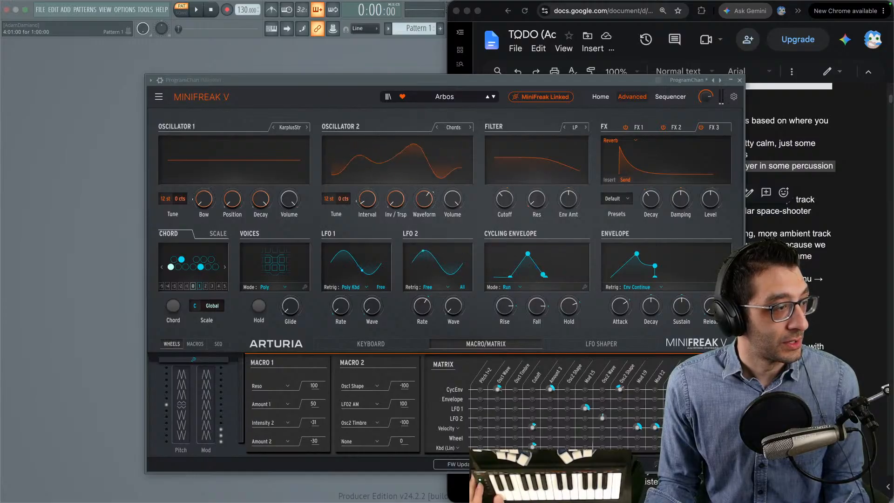
left_click_drag(591, 82, 337, 61)
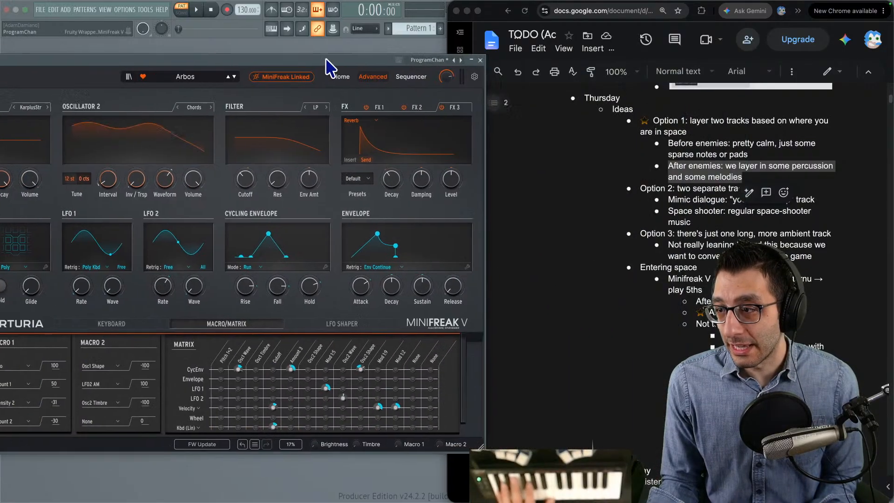
- Step back from Arbos to the Aftermath pad preset
left_click(685, 265)
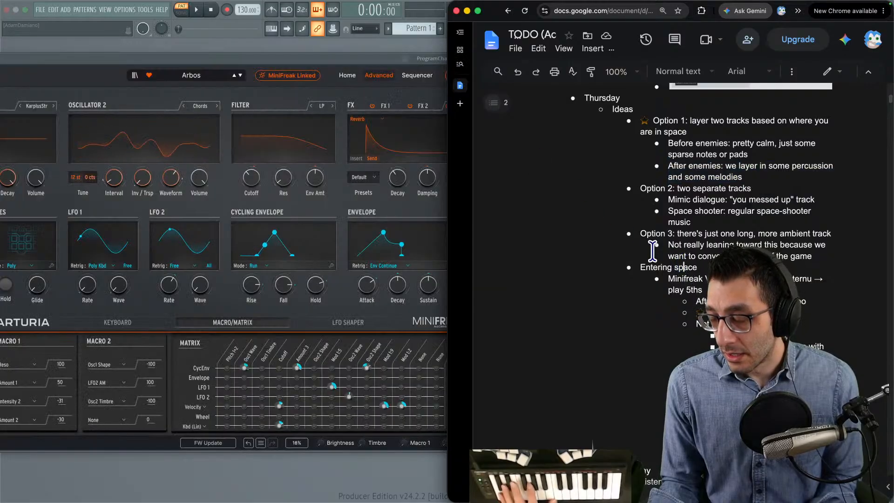
right_click(503, 233)
key("Escape")
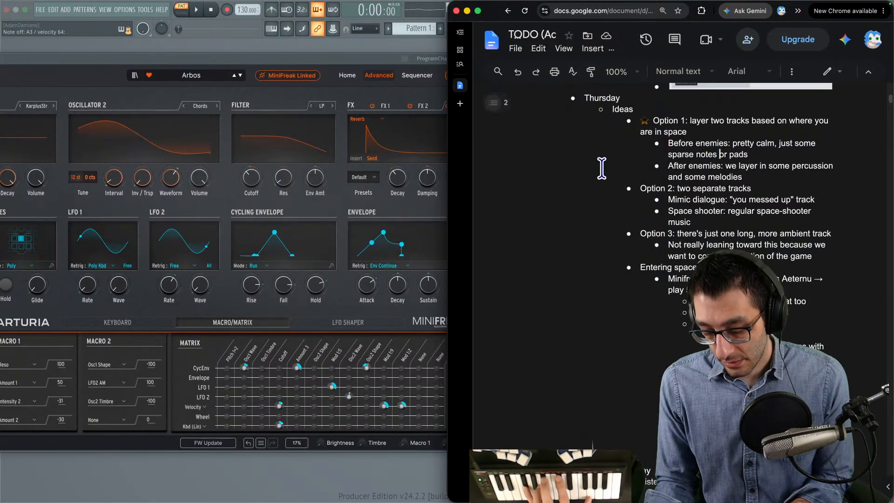
left_click(235, 75)
left_click(235, 76)
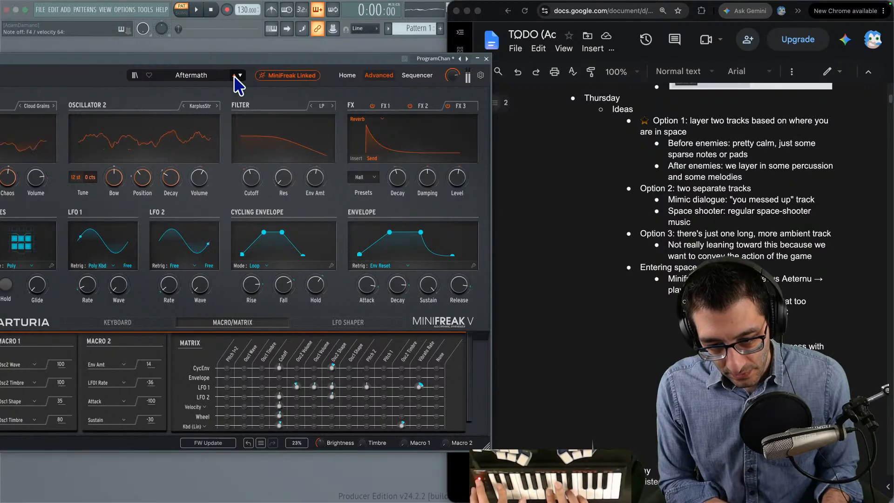
- Add a sub-bullet under the Aftermath note reading "Could do fifths to signify the vastness of space"
left_click(720, 154)
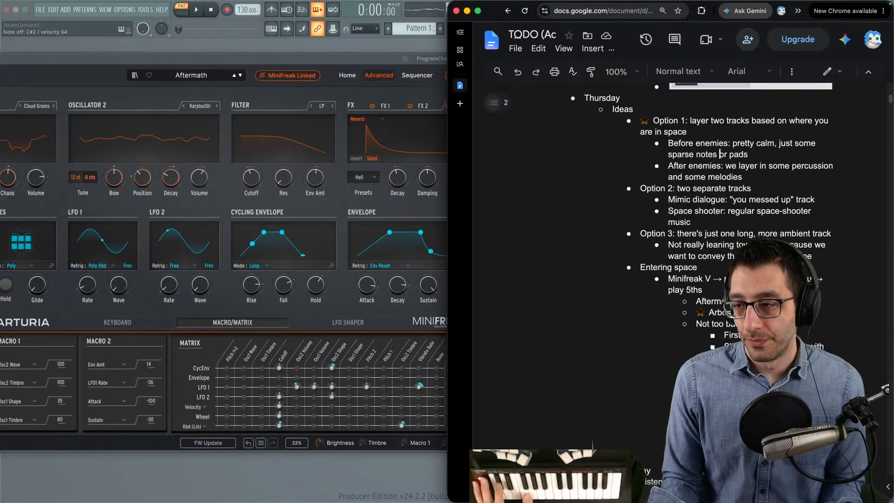
left_click(834, 303)
key("Return")
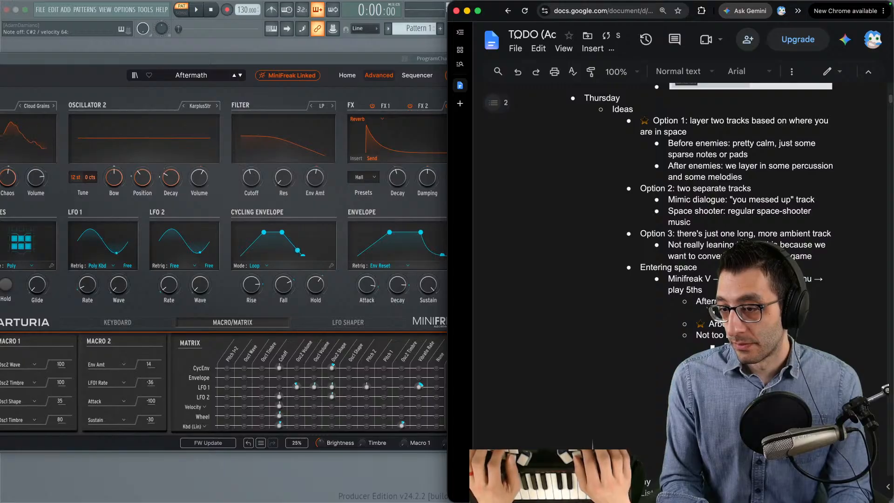
type("y the")
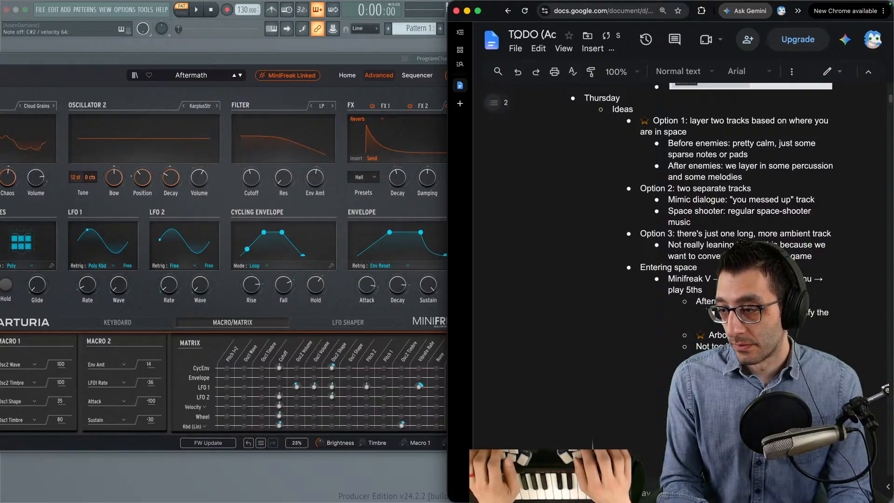
key("shift+Return")
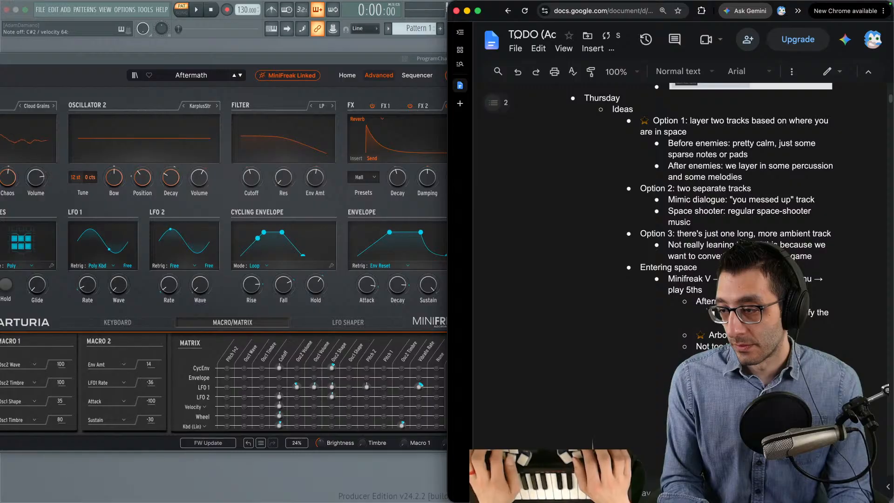
type("vastness of space")
scroll(658, 287, "down", 3)
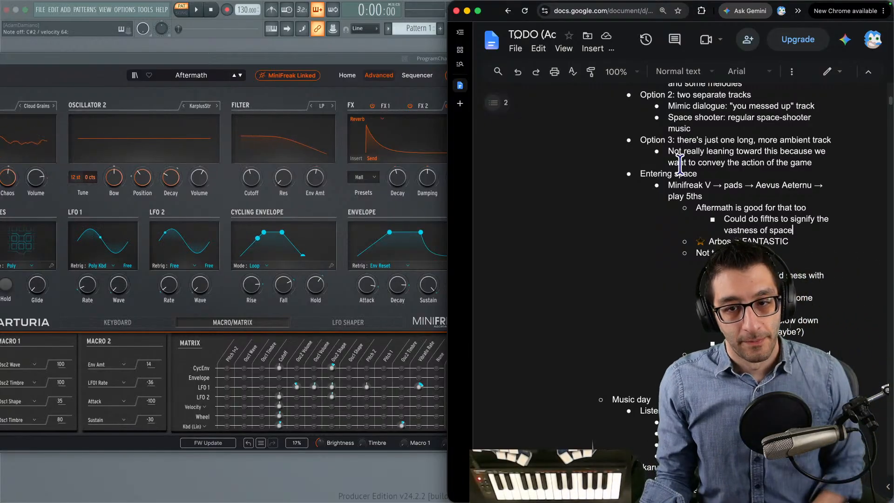
- Move the MiniFreak V window fully into view and step through the pad presets to Arbos
left_click_drag(287, 59, 396, 49)
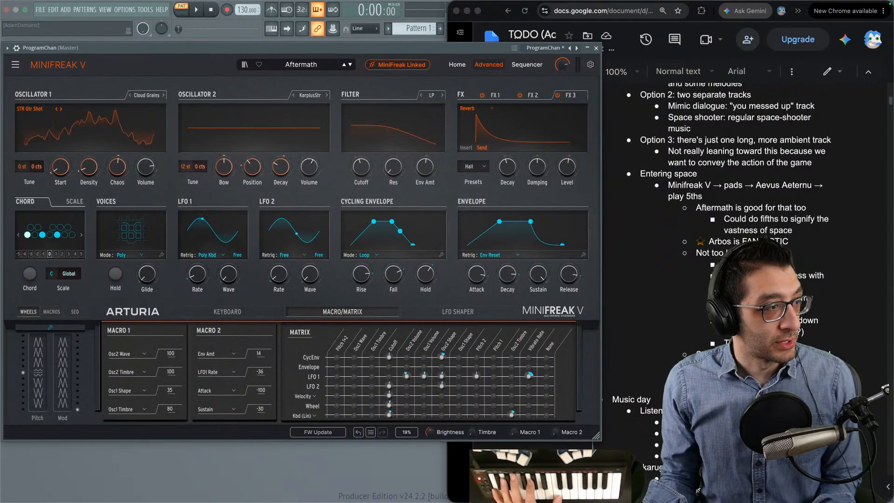
left_click(344, 64)
left_click(345, 64)
left_click(345, 64)
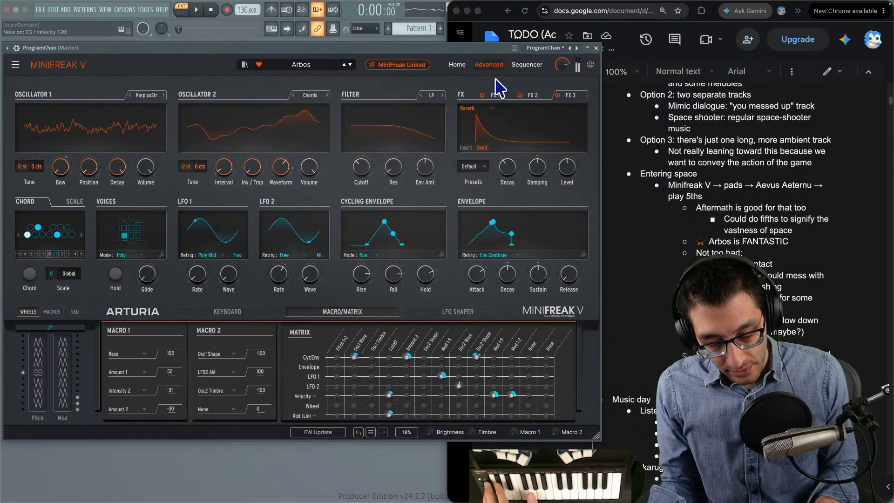
- Judge Arbos against the space scene in the running Godot game, moving the character right, and return to the music desktop
key("ctrl+Up")
left_click(476, 24)
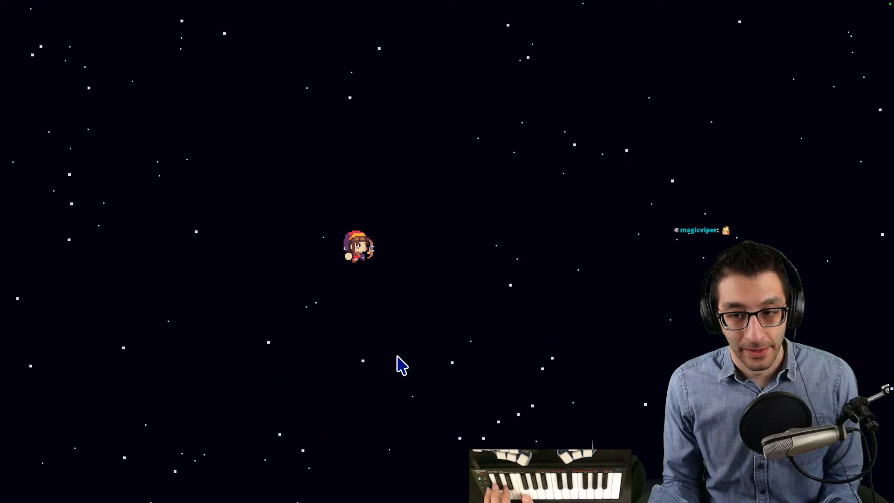
key("Right")
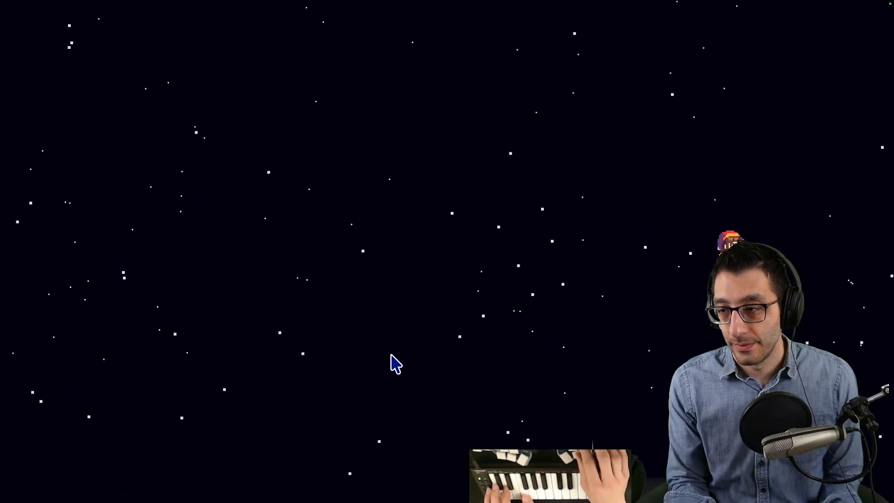
key("ctrl+Up")
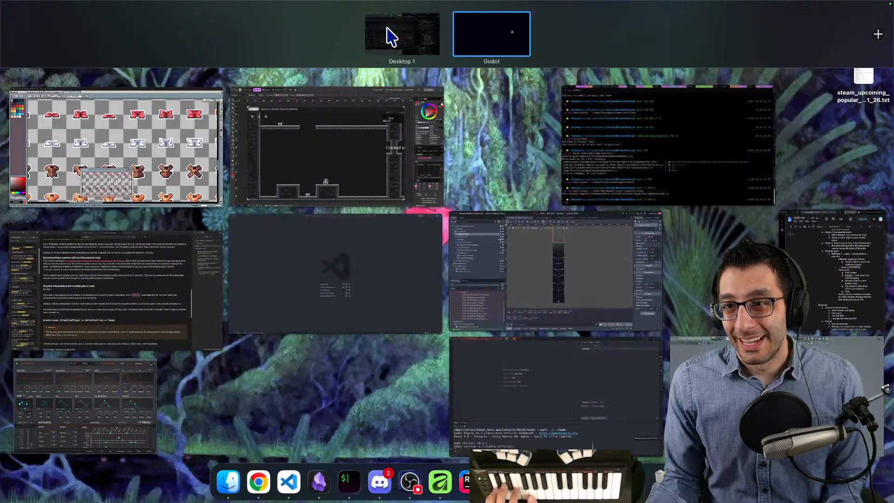
left_click(393, 33)
- Load the Aftermath preset, judge it against the Godot game's space scene, and return to MiniFreak V
left_click(345, 65)
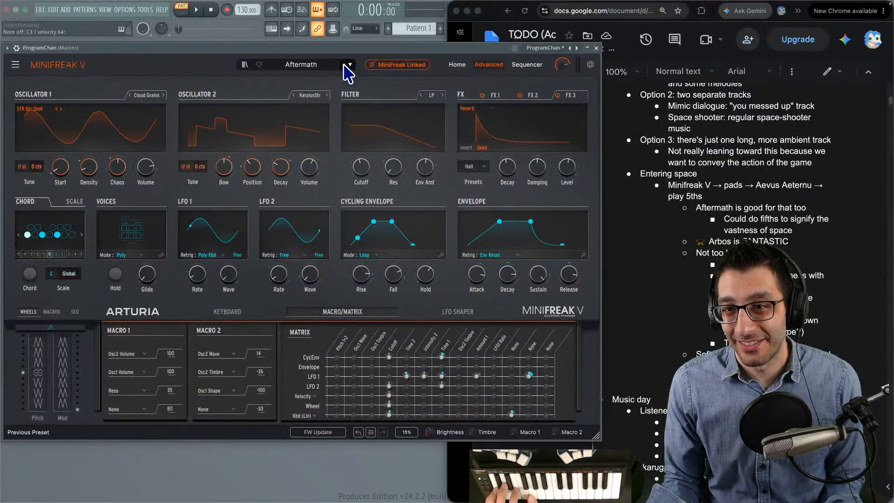
key("ctrl+Up")
left_click(488, 21)
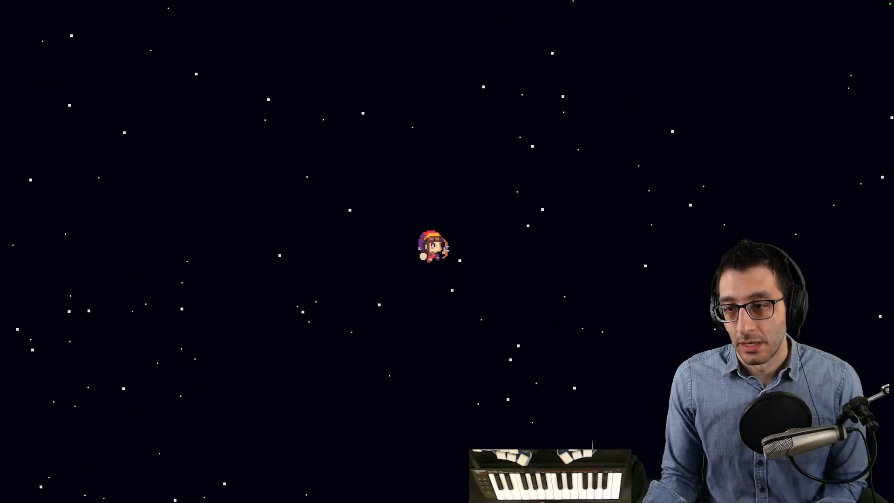
key("ctrl+Up")
left_click(84, 405)
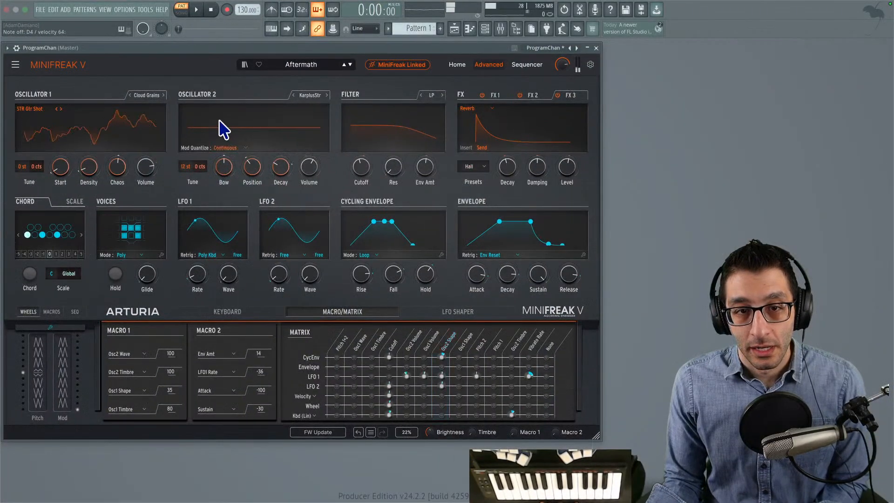
- Try Aftermath with the oscillator 1 type set to Frozen and its Size raised
left_click(131, 95)
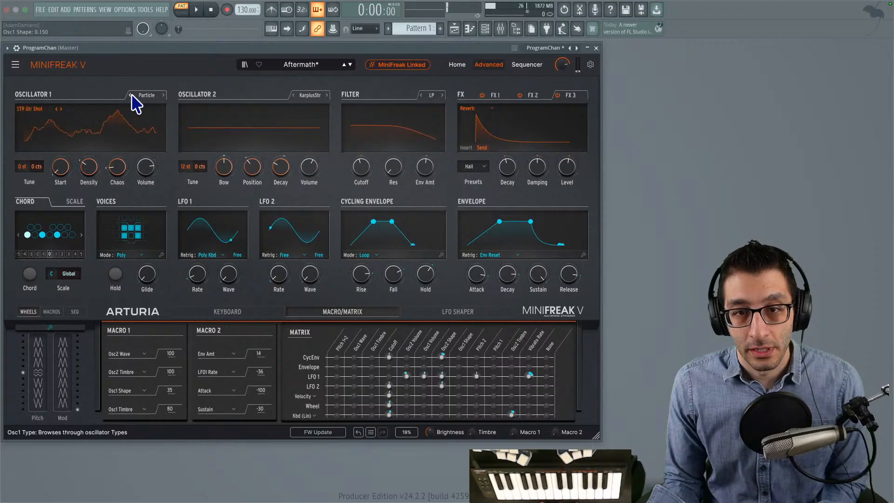
left_click(163, 96)
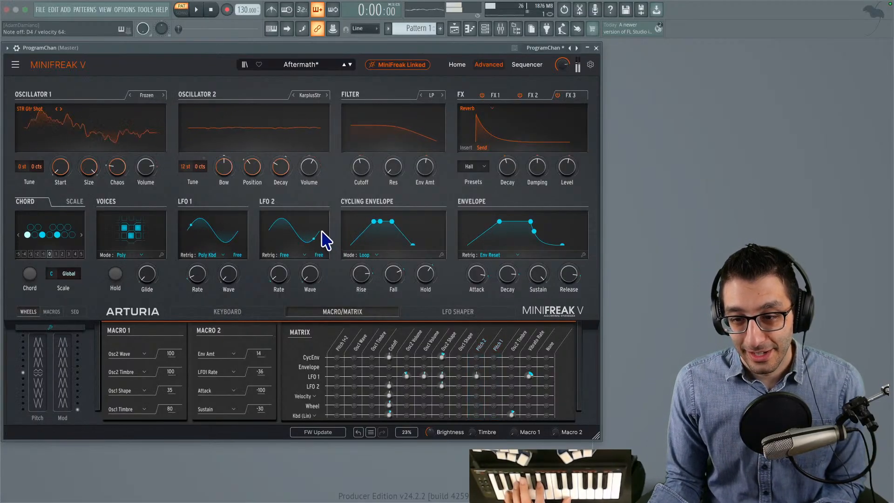
left_click_drag(93, 168, 93, 163)
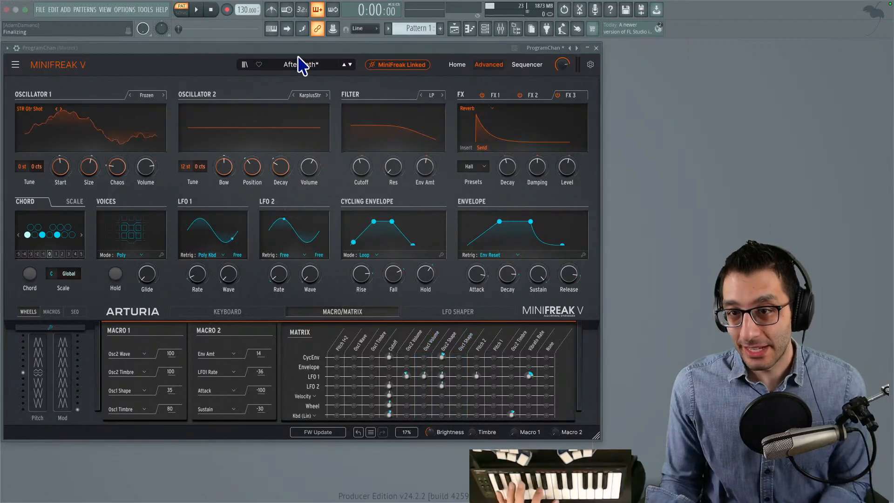
- Bring up the notes to check the listed pad candidates, and load the First Contact pad preset
key("ctrl+Up")
left_click(259, 482)
scroll(671, 254, "down", 1)
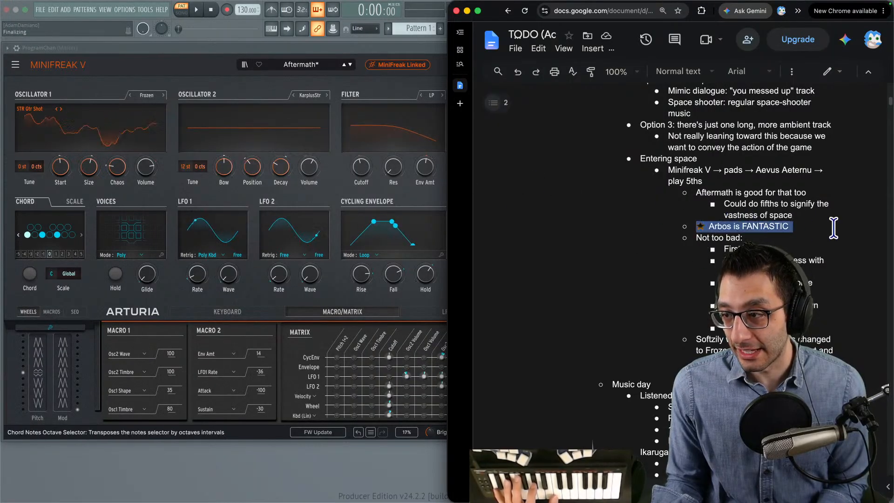
left_click(332, 68)
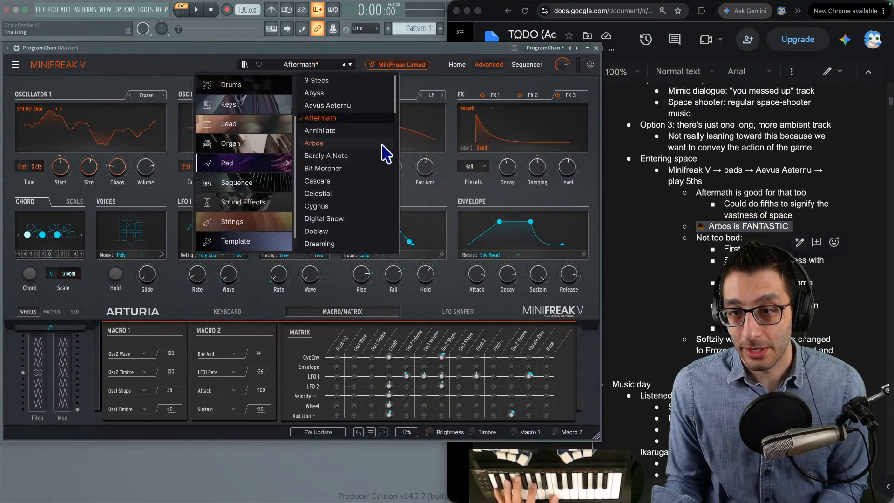
scroll(344, 163, "down", 3)
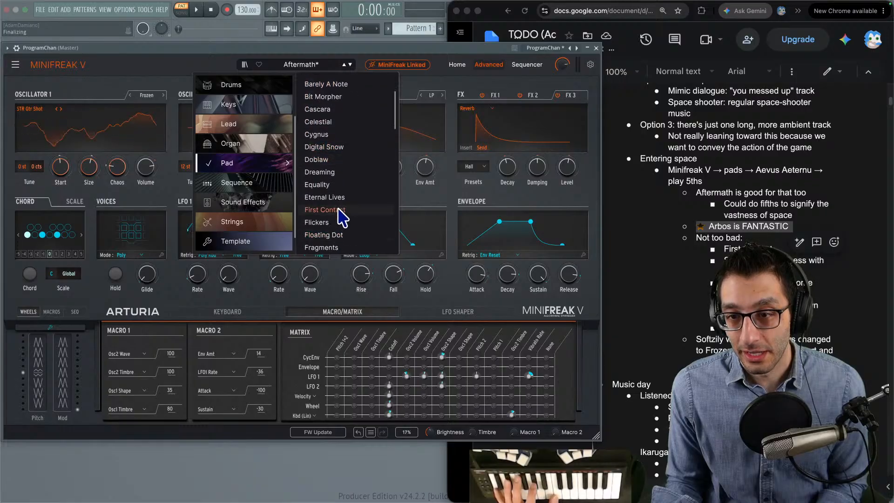
left_click(344, 211)
left_click(208, 59)
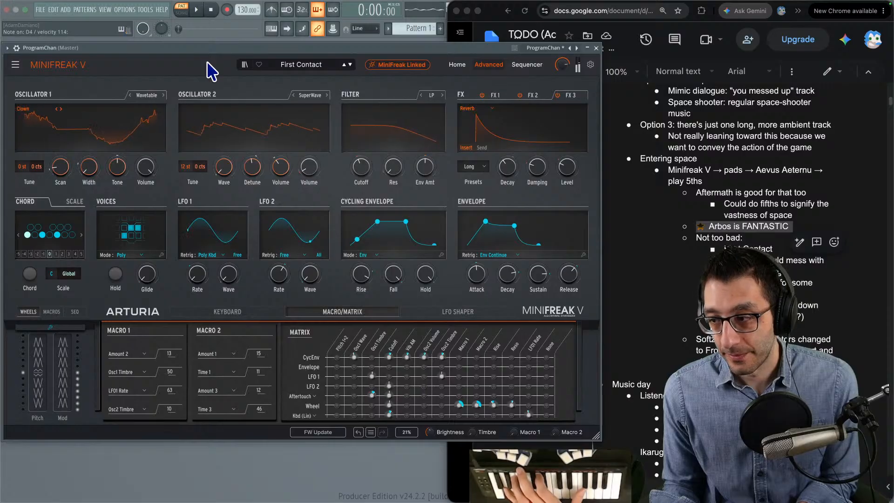
- Switch to the running Godot game to judge First Contact against the space scene
key("ctrl+Up")
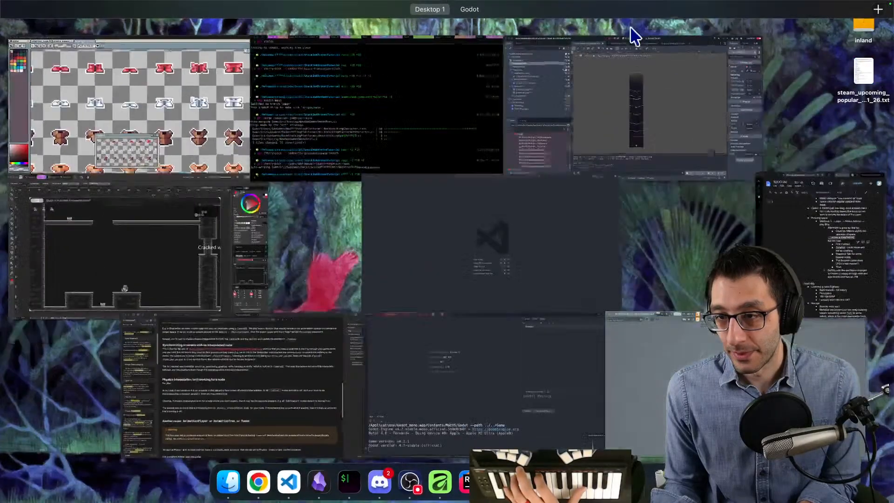
left_click(512, 44)
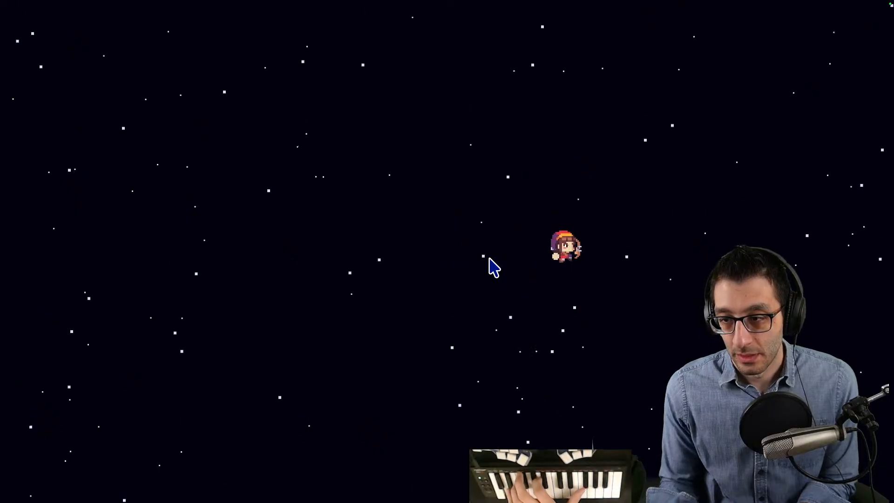
- Return from the running game to the MiniFreak V plugin and shift its window slightly
key("ctrl+Up")
left_click(622, 482)
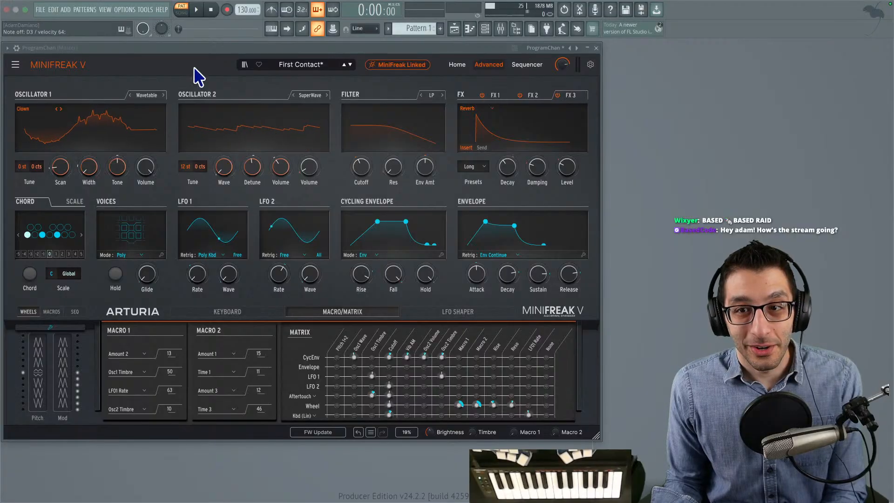
left_click_drag(183, 50, 191, 55)
- Switch to the running Godot game and use its cheats to change games to Backtracking Player
key("ctrl+Up")
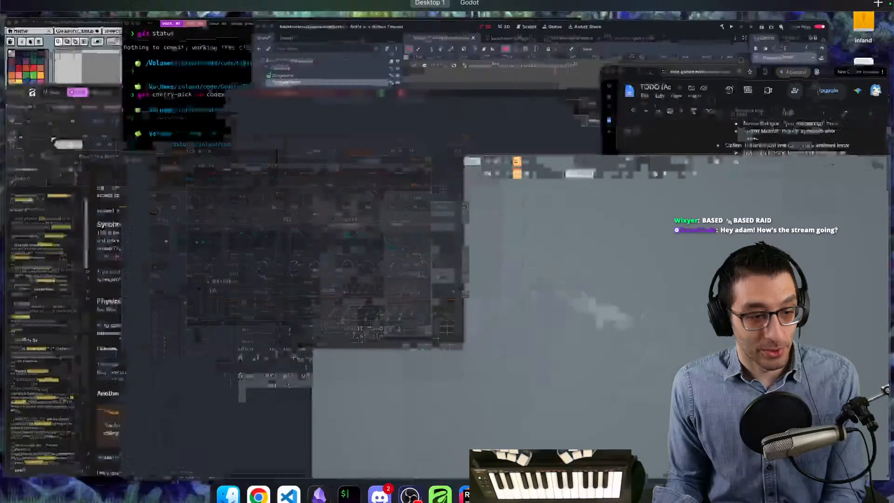
left_click(518, 25)
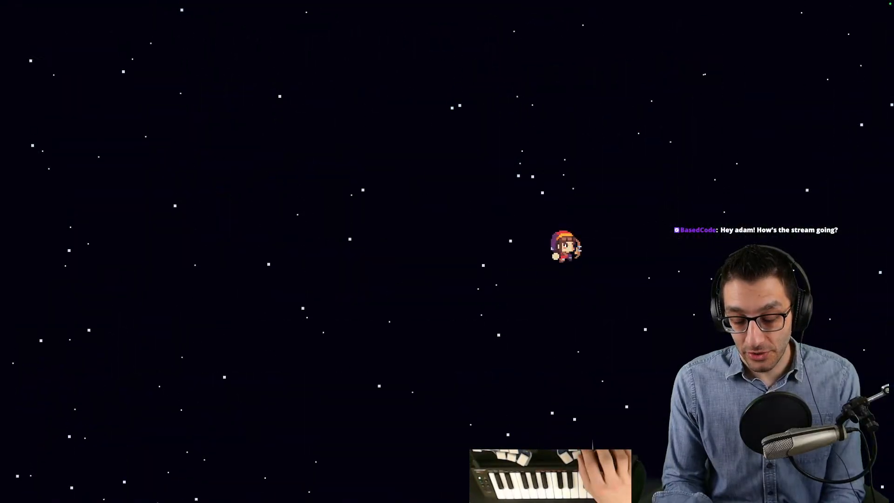
key("Left")
key("grave")
key("Down")
key("Up")
key("Return")
key("Down")
key("Right")
key("Right")
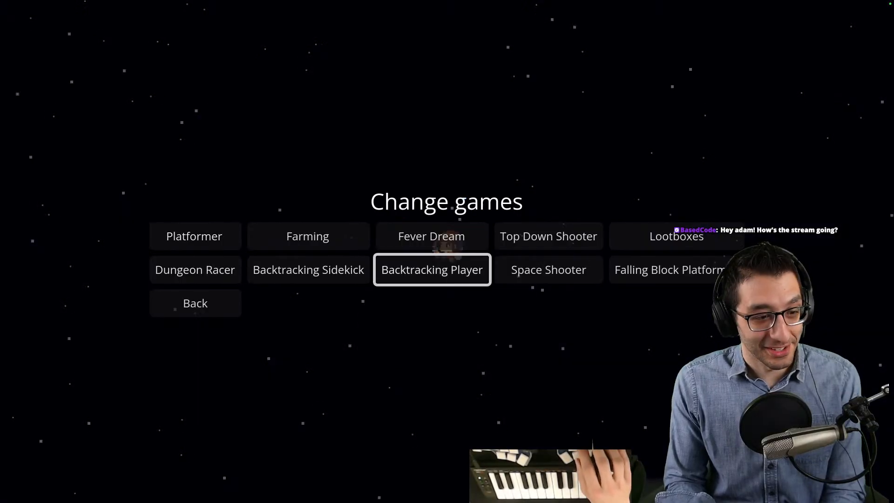
left_click(438, 268)
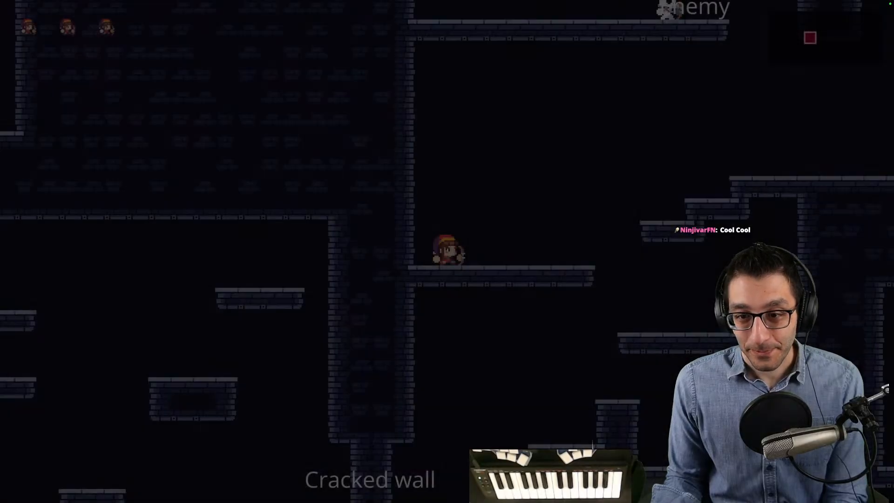
- Walk the character along the starting platform, and apply the Get most items cheat
key("grave")
key("grave")
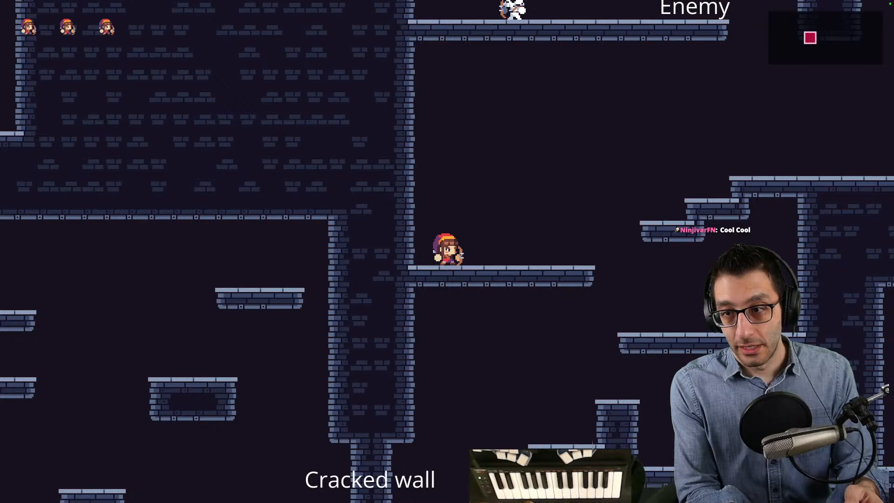
key("Right")
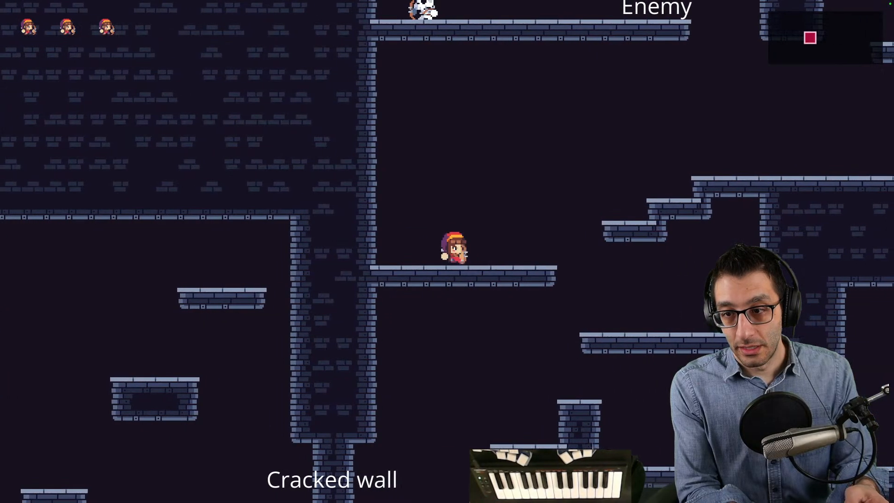
key("Right")
key("Right")
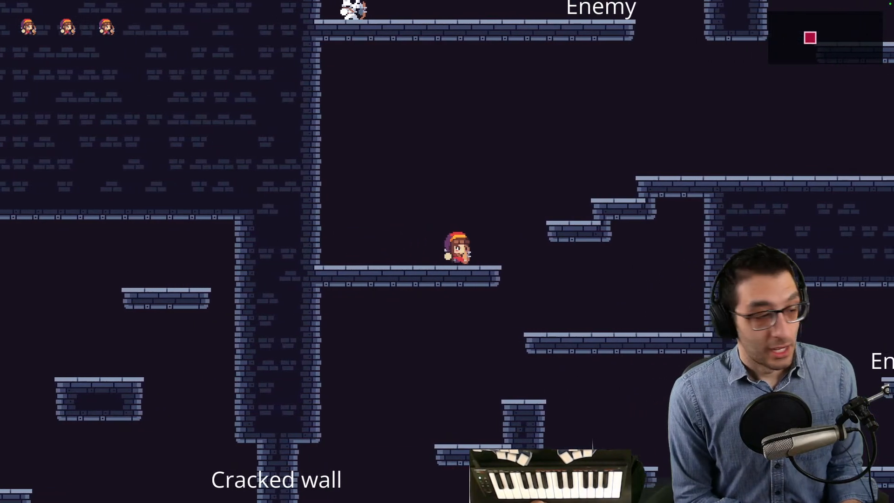
key("Left")
key("grave")
key("Down")
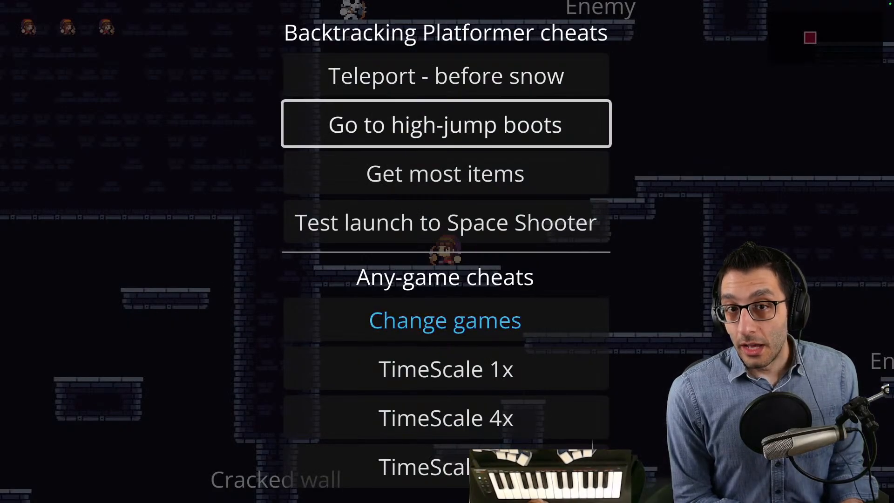
key("grave")
key("grave")
key("Down")
key("Down")
key("Return")
- Guide the character across the starting rooms and down to the cracked wall leading into the gauntlet room
key("Right")
key("space")
key("Right")
key("Right")
key("space")
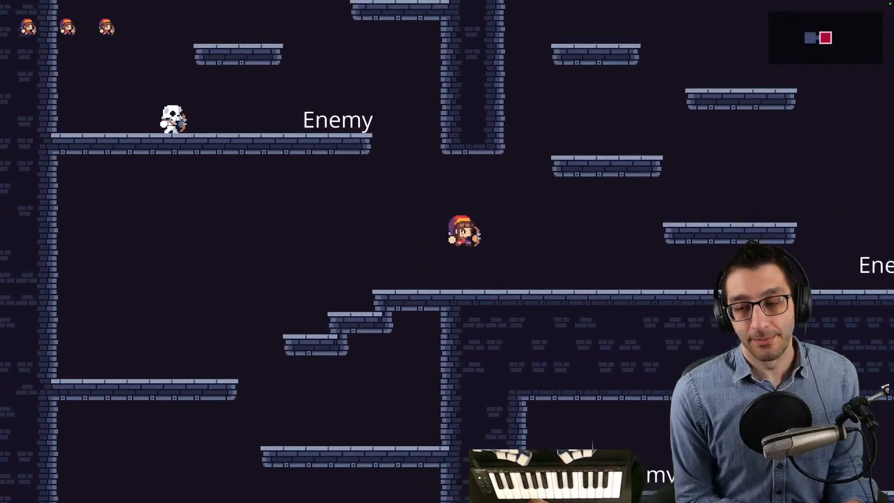
key("Left")
key("space")
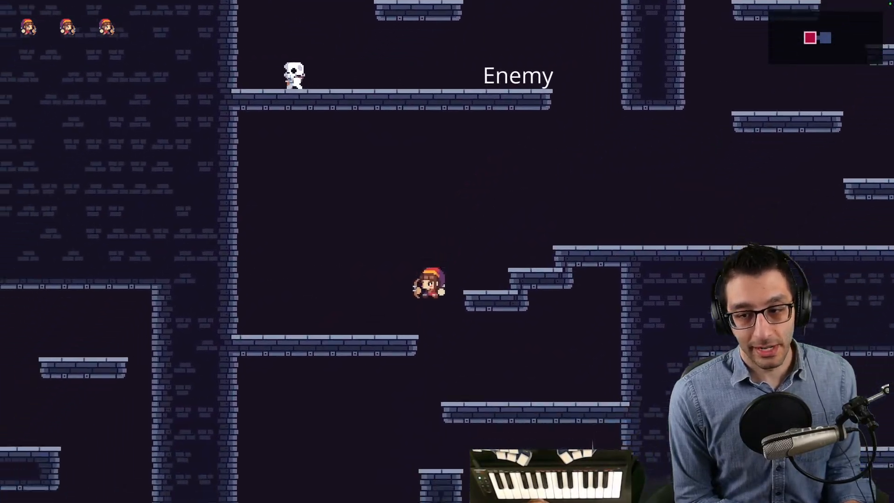
key("Right")
key("Left")
key("x")
key("Left")
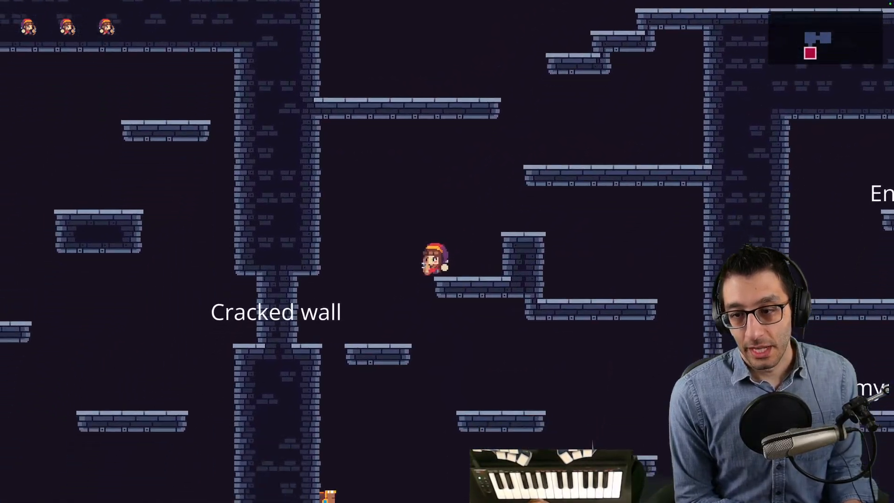
key("space")
key("Left")
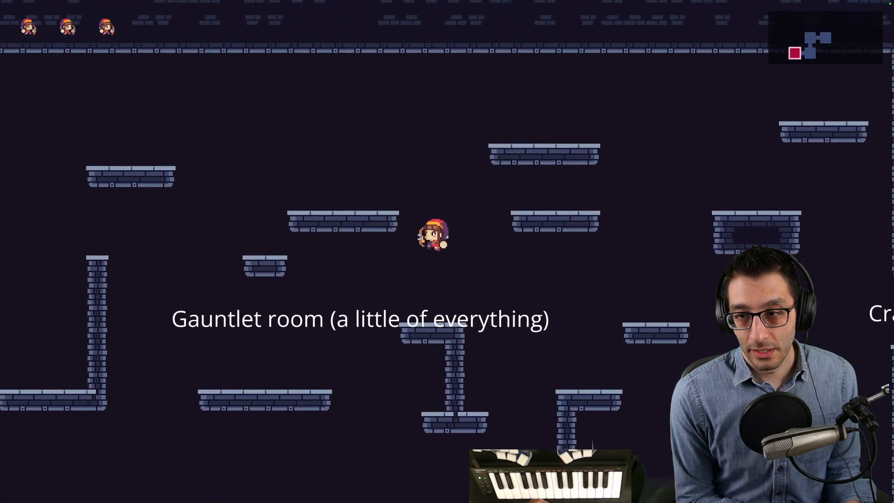
- Jump across the gauntlet room and go through its far cracked wall into the high-jump boots room
key("space")
key("Left")
key("space")
key("Left")
key("space")
key("Left")
key("space")
key("space")
key("Left")
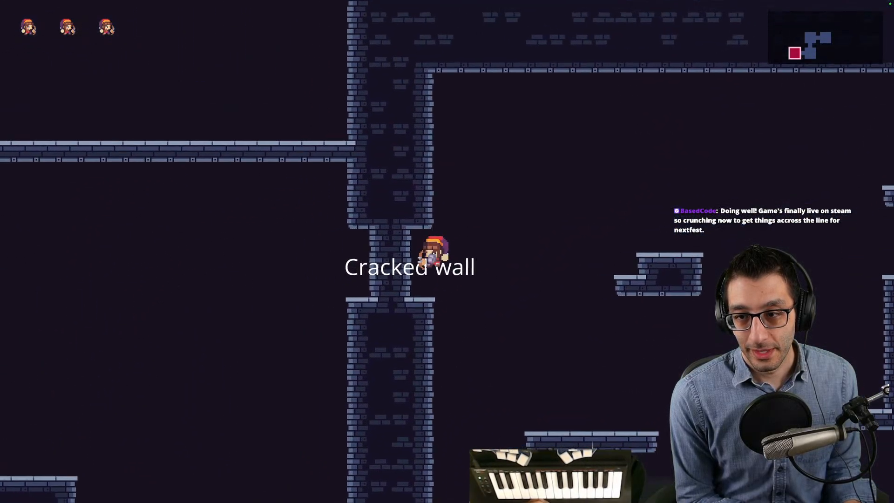
key("space")
key("Left")
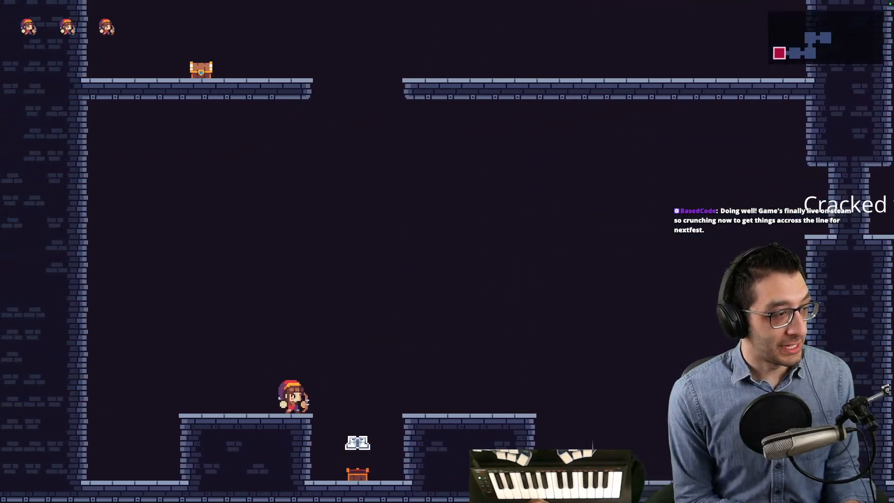
- Collect the High-Jump Boots and dismiss their item description
key("space")
key("Right")
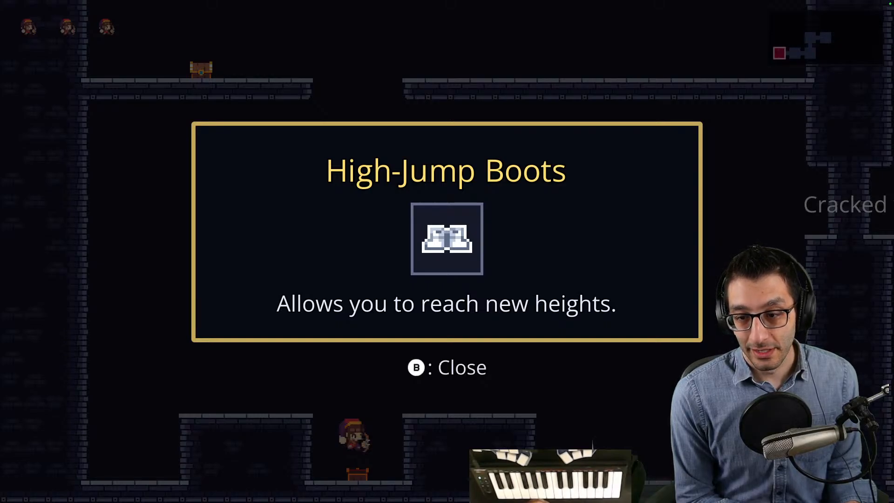
key("Escape")
key("space")
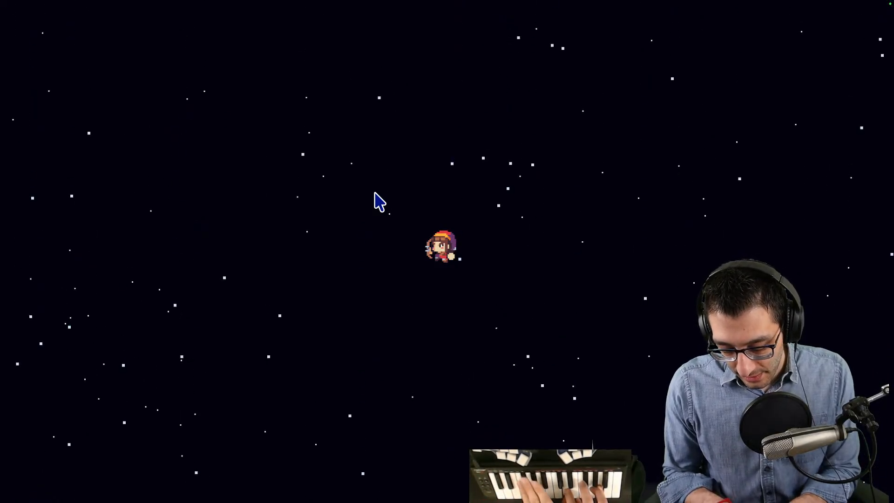
- Move the character around in the space scene, and return to MiniFreak V in FL Studio
key("Left")
key("Right")
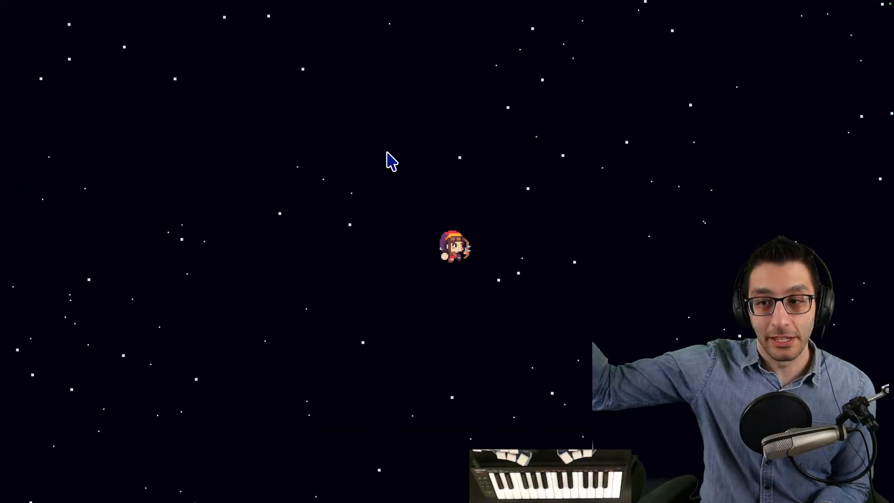
key("Left")
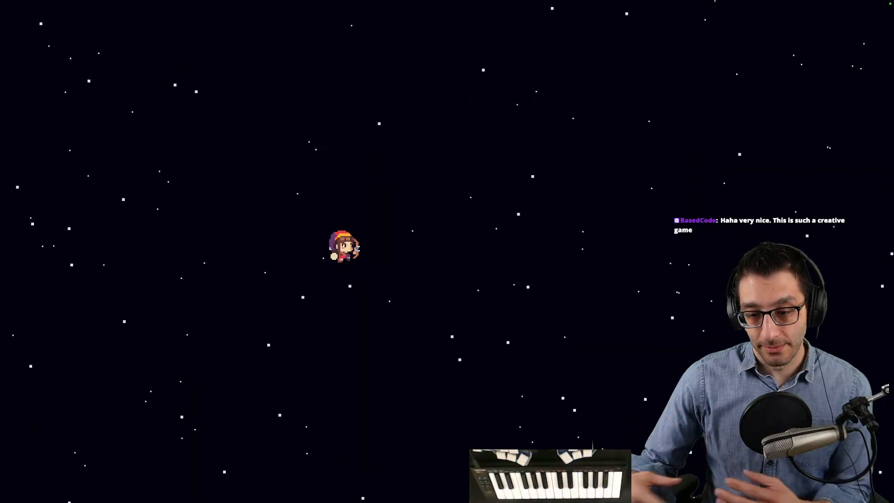
key("ctrl+Up")
left_click(385, 39)
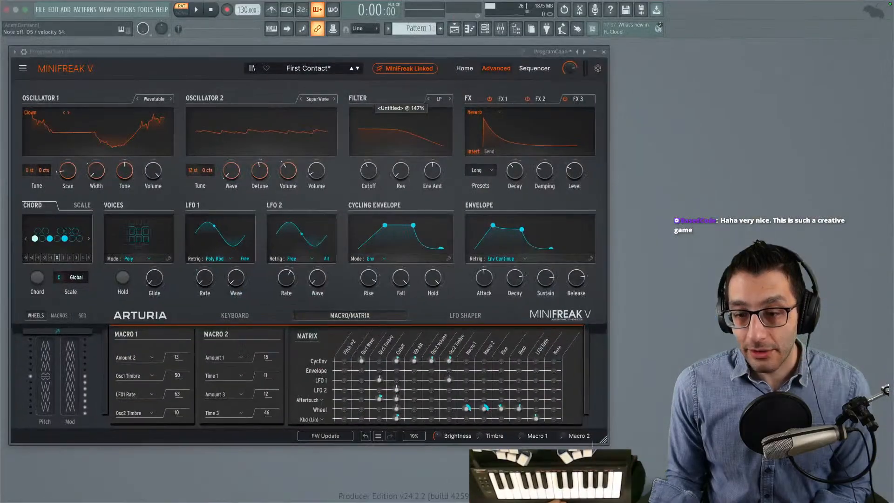
- Bring up the TODO notes in Google Docs, enlarge their window and find the Music day section
left_click(258, 483)
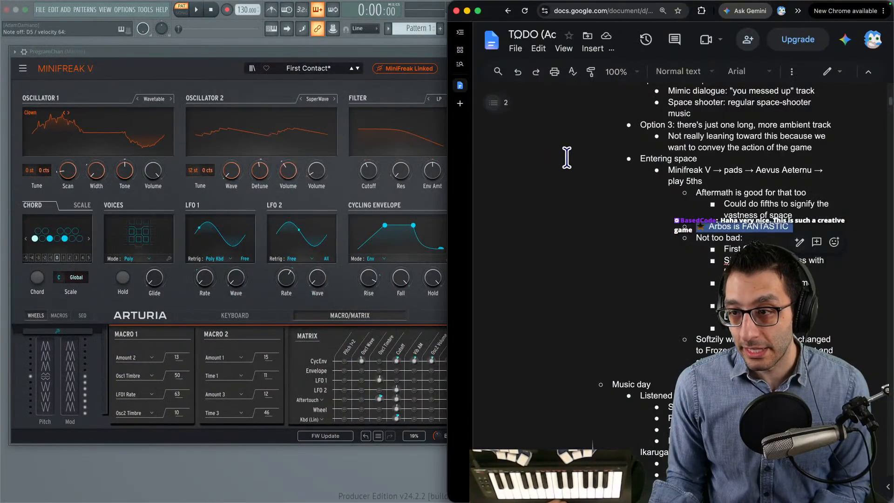
scroll(573, 157, "up", 15)
scroll(578, 158, "down", 15)
key("ctrl+alt+Return")
scroll(528, 172, "down", 10)
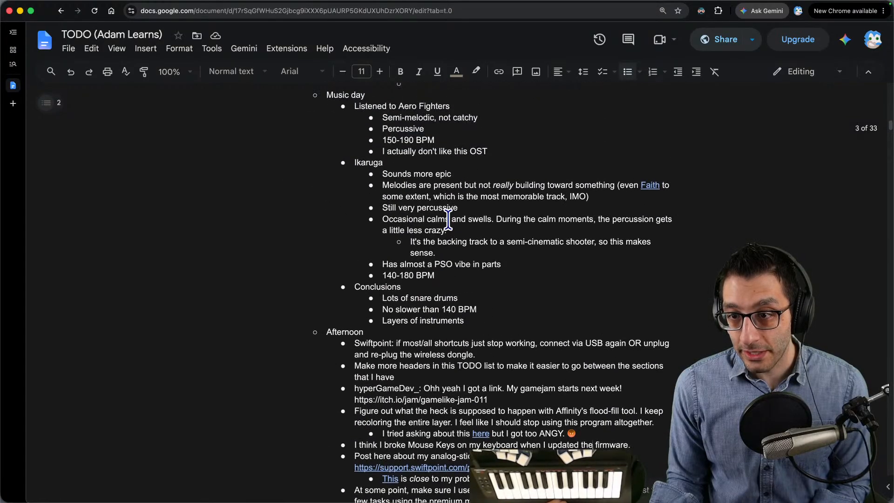
scroll(385, 166, "up", 1)
- Review the Music day notes on Aero Fighters and Ikaruga, covering percussion, tempo ranges, and calms and swells
left_click_drag(343, 122, 520, 296)
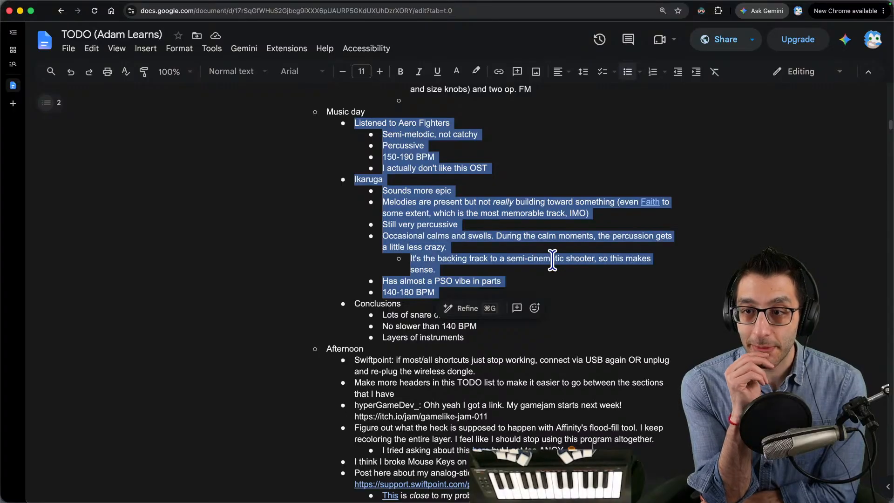
double_click(404, 145)
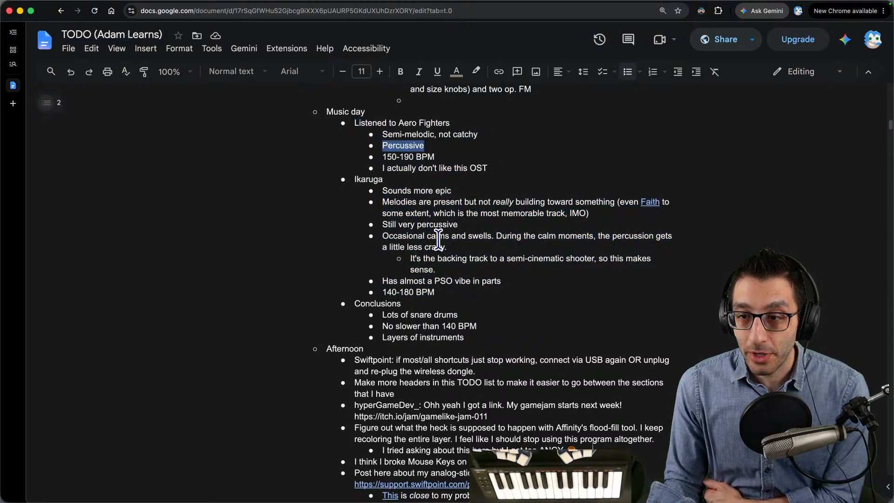
double_click(437, 224)
left_click(534, 182)
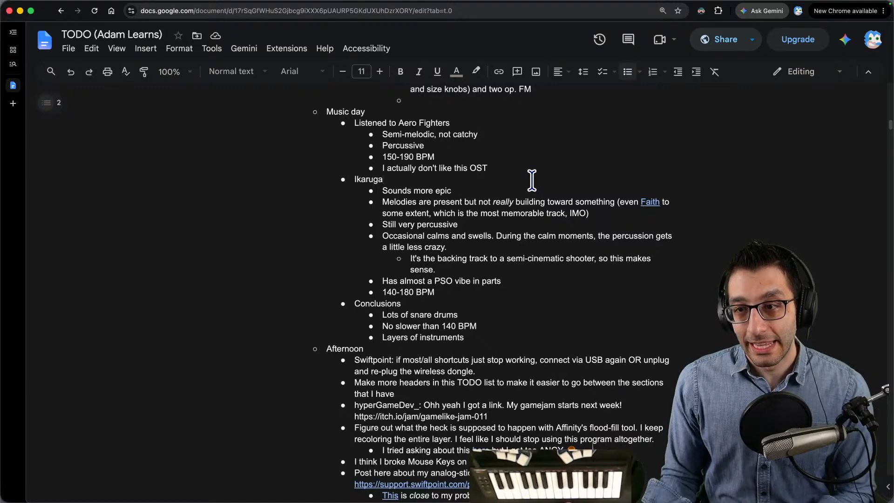
mouse_move(285, 157)
left_mouse_down()
mouse_move(284, 148)
mouse_move(287, 158)
left_mouse_up()
left_click_drag(448, 298, 367, 293)
left_click_drag(387, 156, 444, 147)
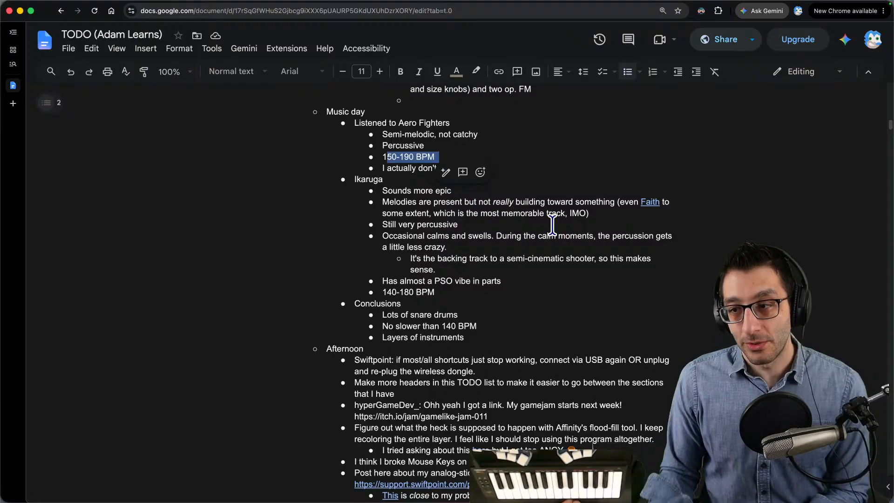
left_click_drag(368, 238, 543, 252)
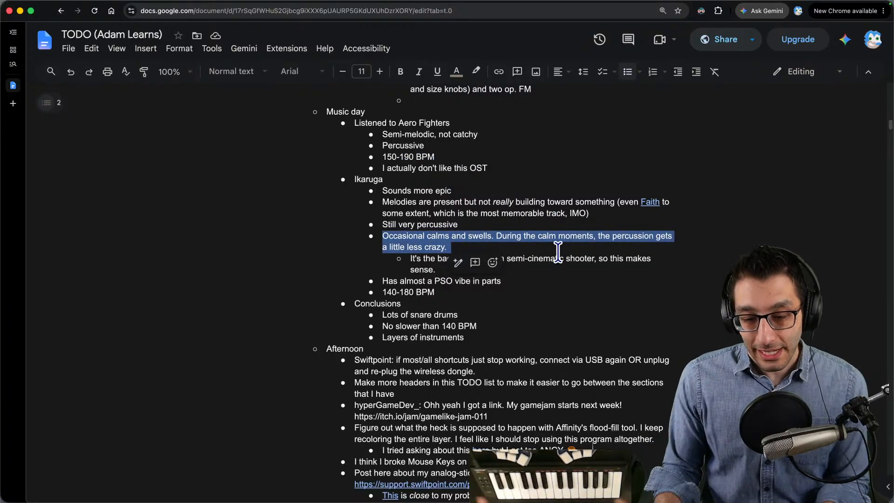
left_click(384, 179)
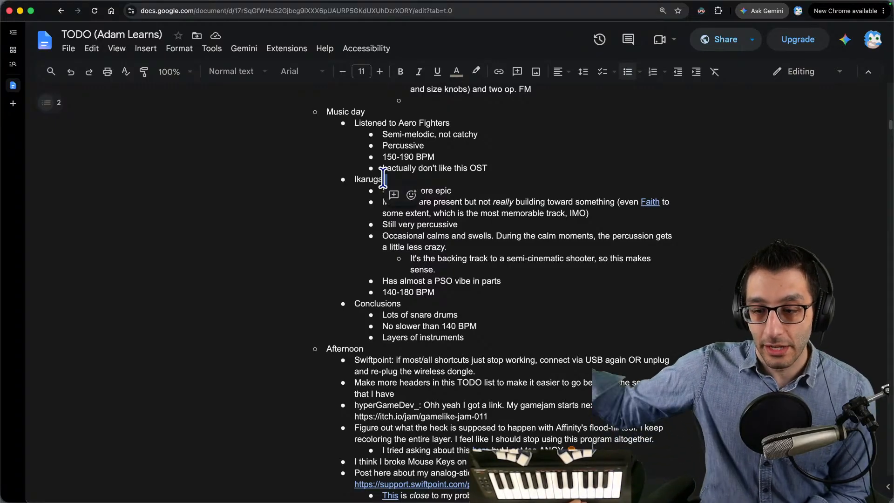
left_click_drag(348, 122, 457, 123)
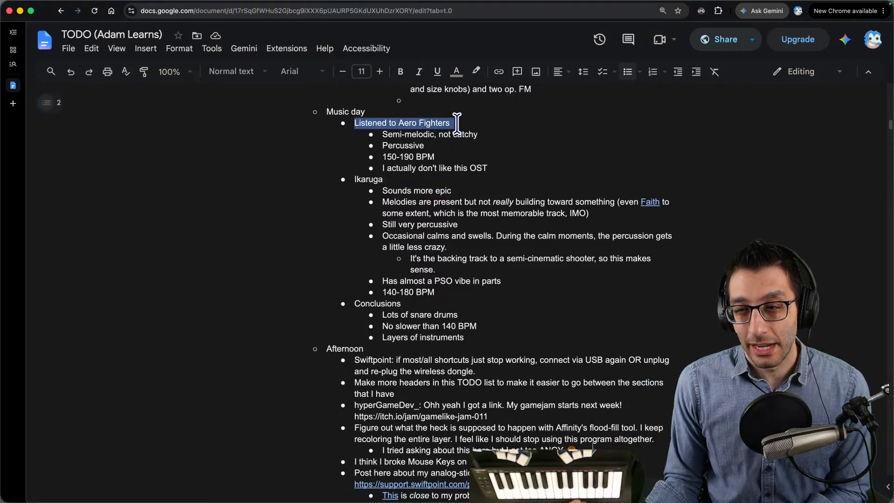
triple_click(371, 125)
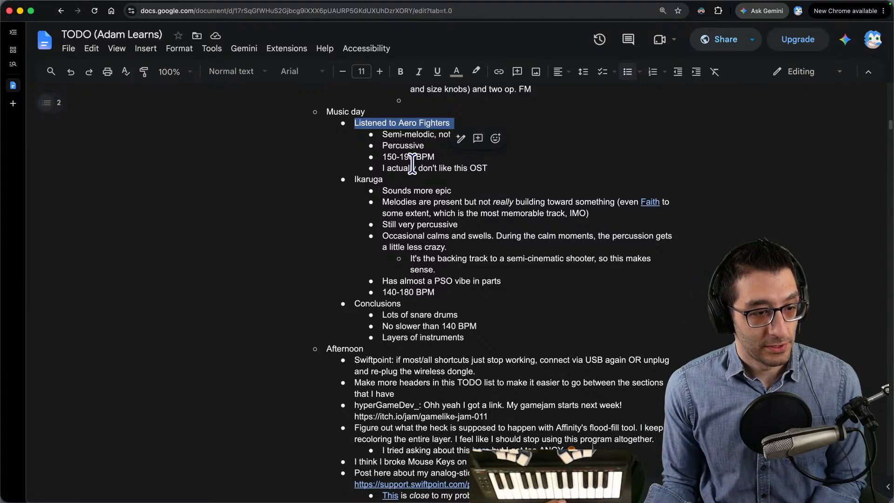
- Switch back to the Godot game's space scene to check the game's title
key("ctrl+Up")
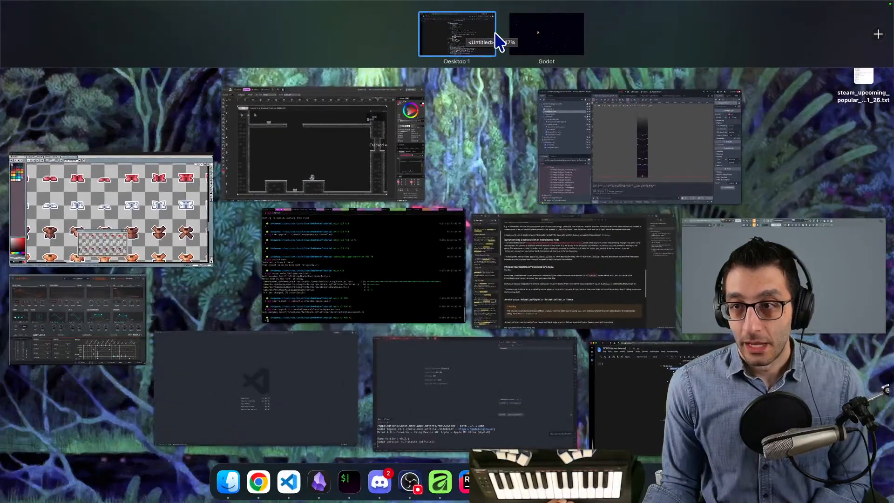
left_click(503, 32)
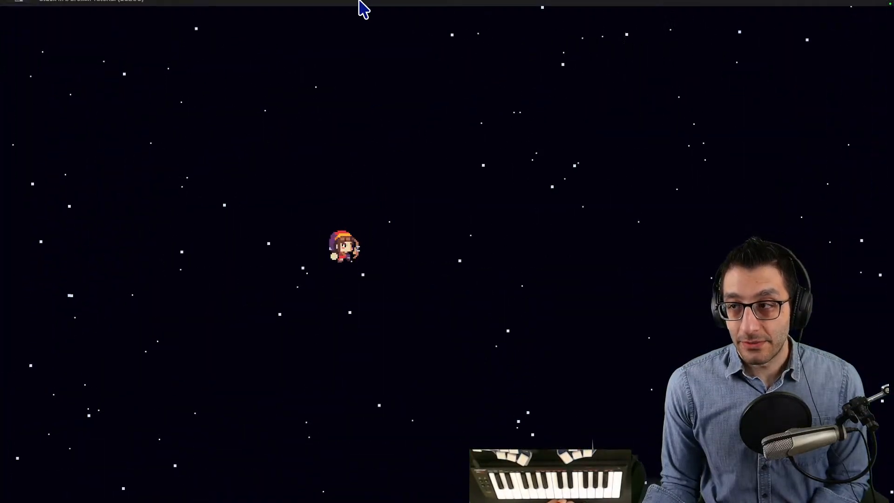
mouse_move(359, 1)
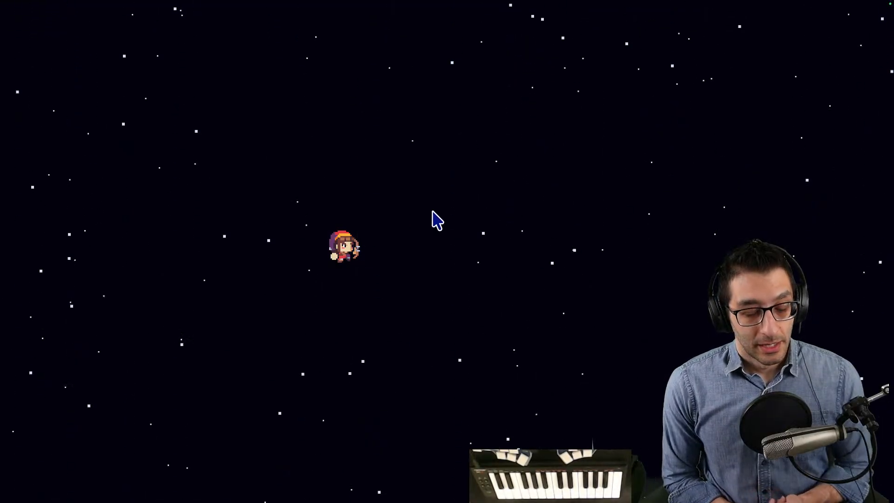
- Switch to VS Code and write in a new file "my advice and general prevailing advice: be in the latest Next Fest that you can be in"
key("super+Tab")
key("super+n")
type("my")
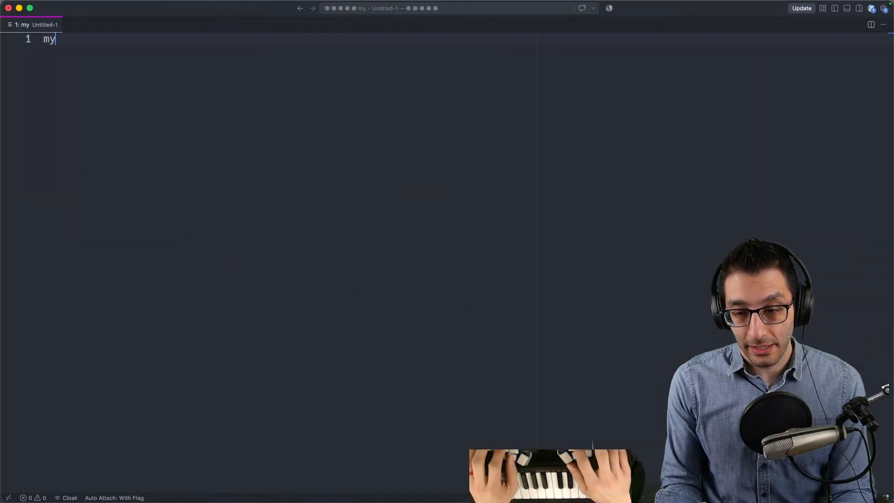
type(" advice and general prevailing r")
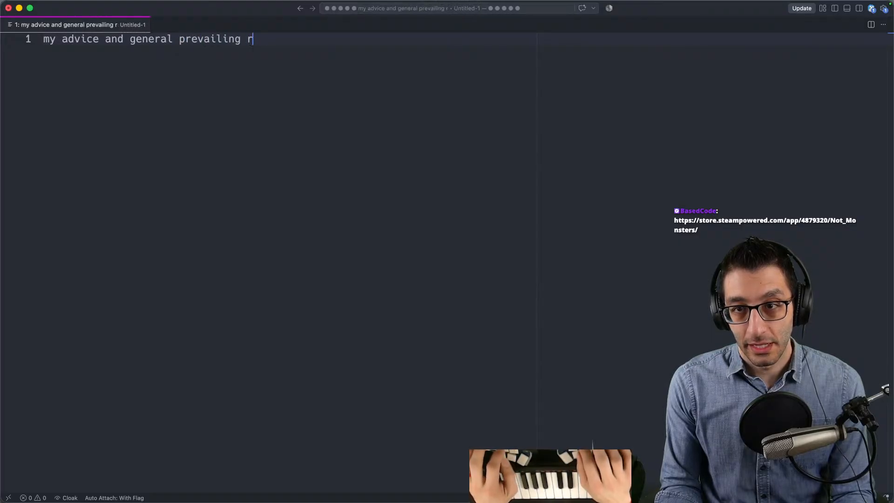
key("BackSpace")
type("advice: be in the lates")
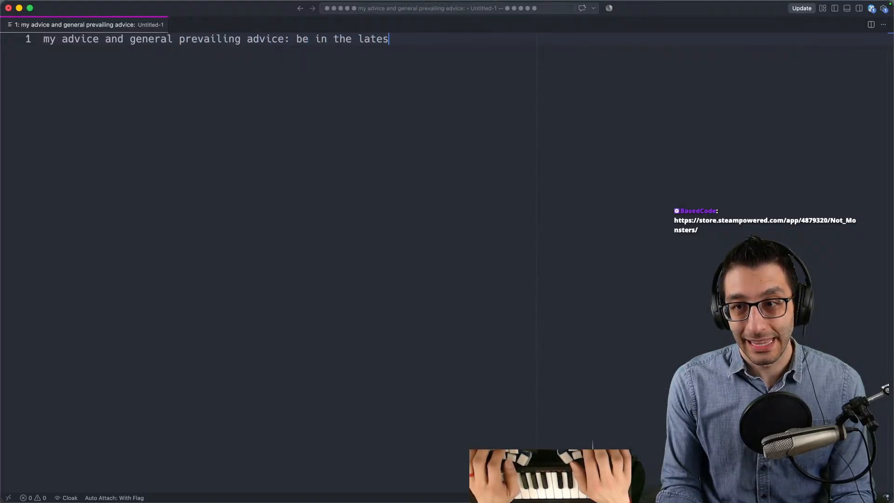
type("t Next Fest that you can be in")
- Add an indented line beneath the advice reading "October for a release before February"
triple_click(611, 40)
left_click(794, 92)
key("Return")
key("Tab")
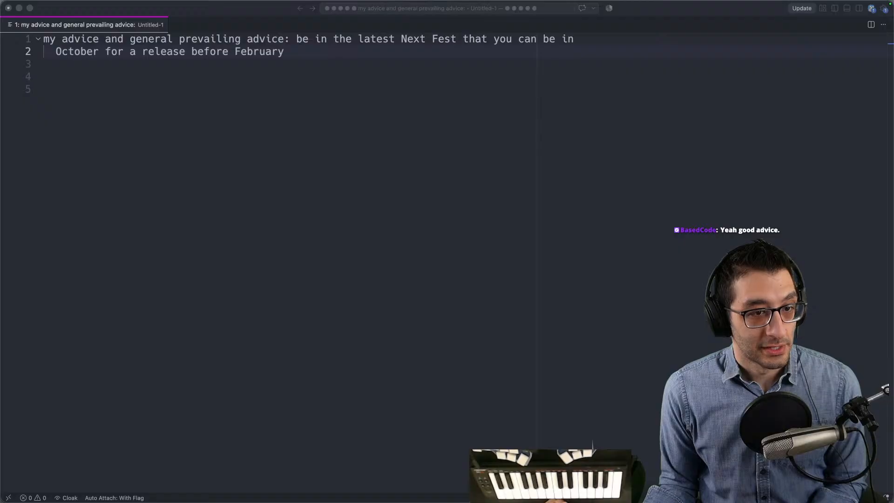
- Switch to the Not Monsters Steam page in Chrome and look over its media and feature details
key("super+Tab")
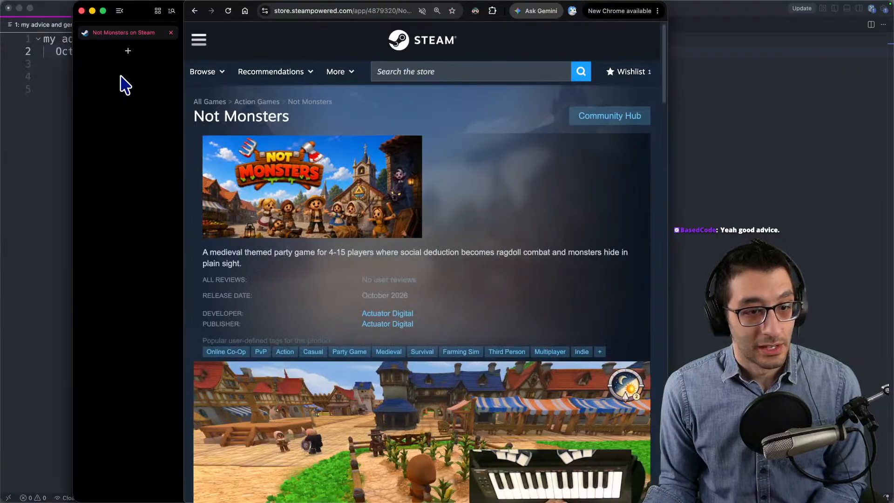
scroll(366, 275, "down", 8)
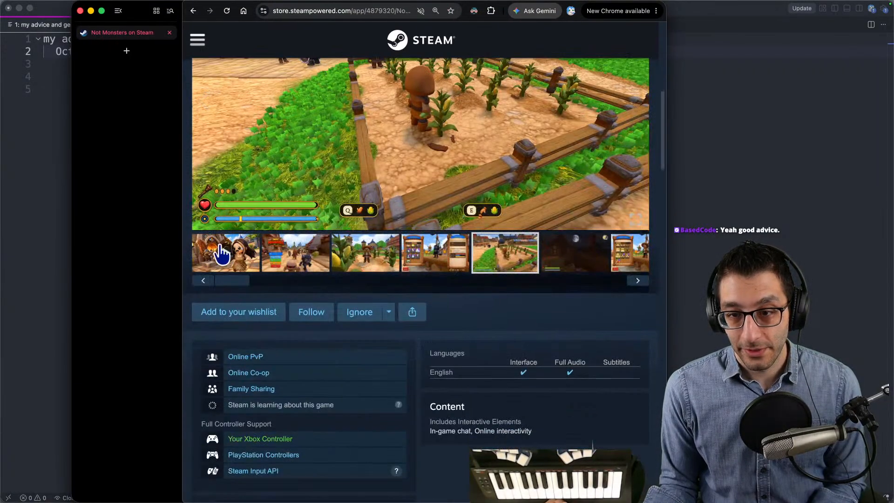
scroll(314, 266, "up", 4)
scroll(314, 269, "down", 4)
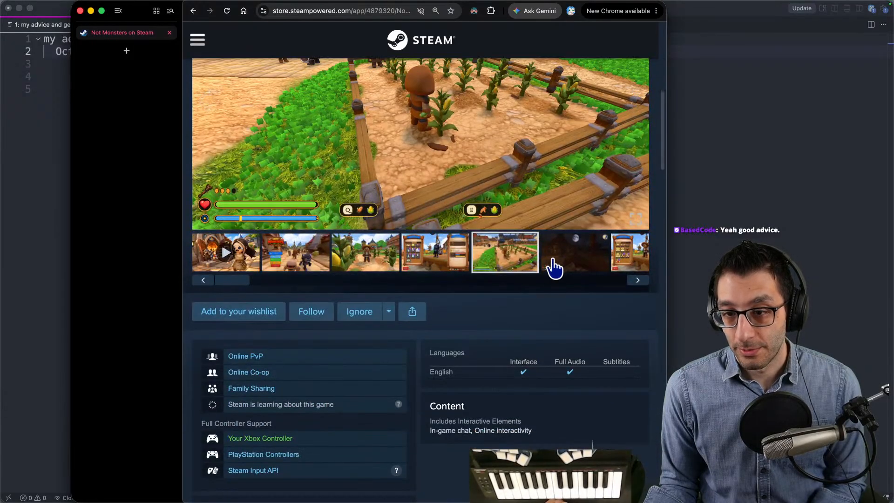
scroll(421, 164, "up", 2)
scroll(473, 212, "up", 2)
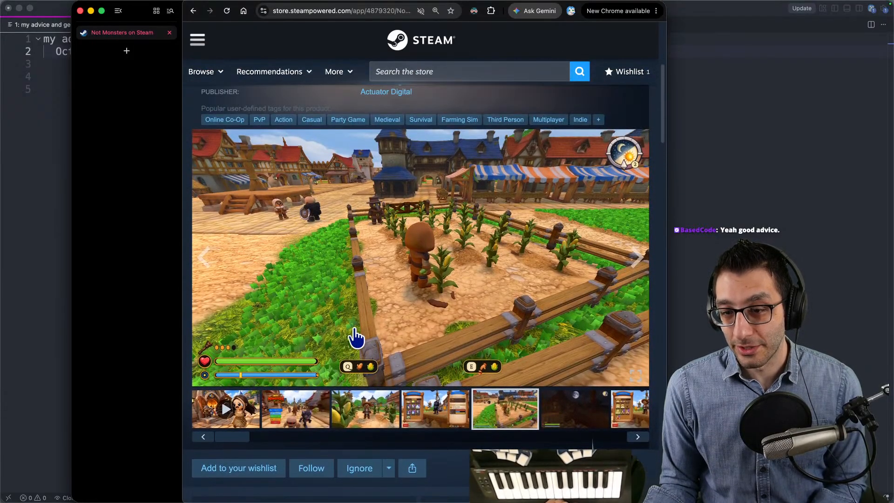
- View the Not Monsters screenshots of the character selection and the dark night scene, and close the store page
left_click(437, 420)
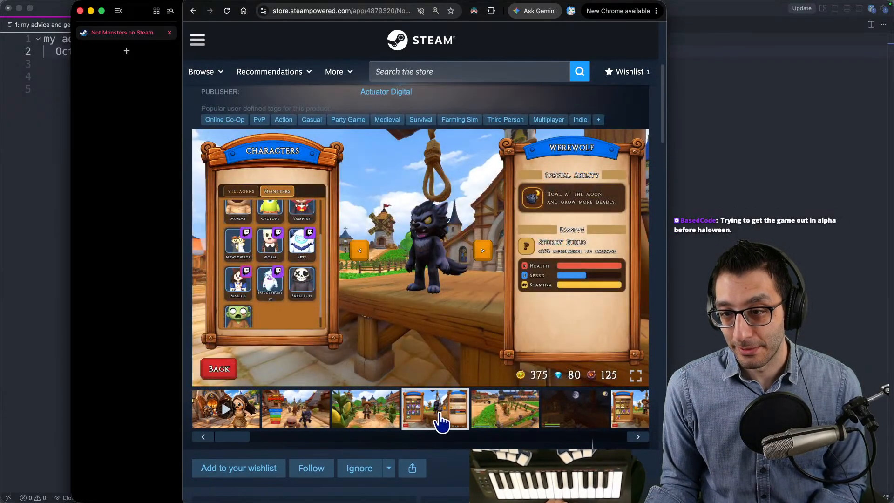
left_click(575, 419)
left_click(617, 421)
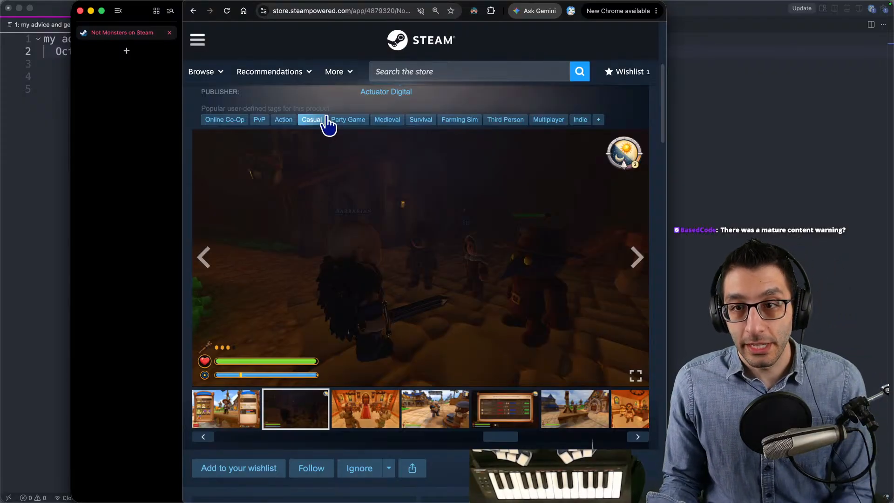
left_click(346, 16)
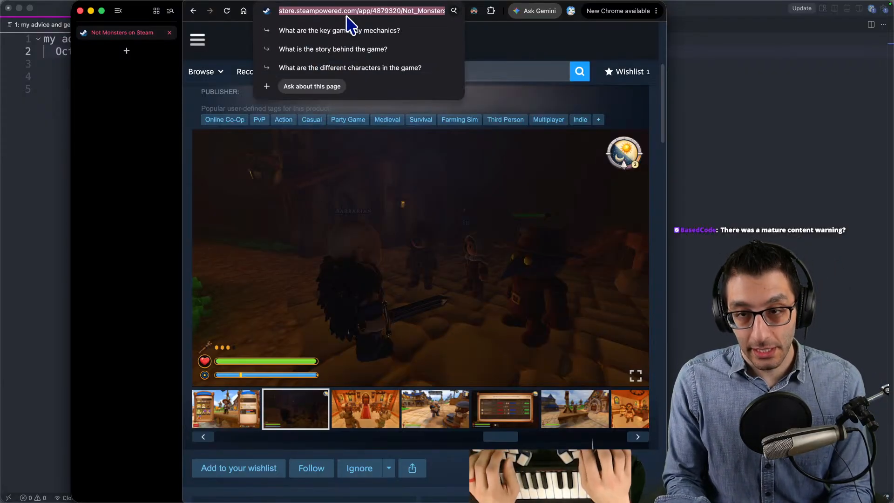
key("super+w")
- Bring up the Music day notes in Google Docs, and switch to the Godot game's space scene
key("super+Tab")
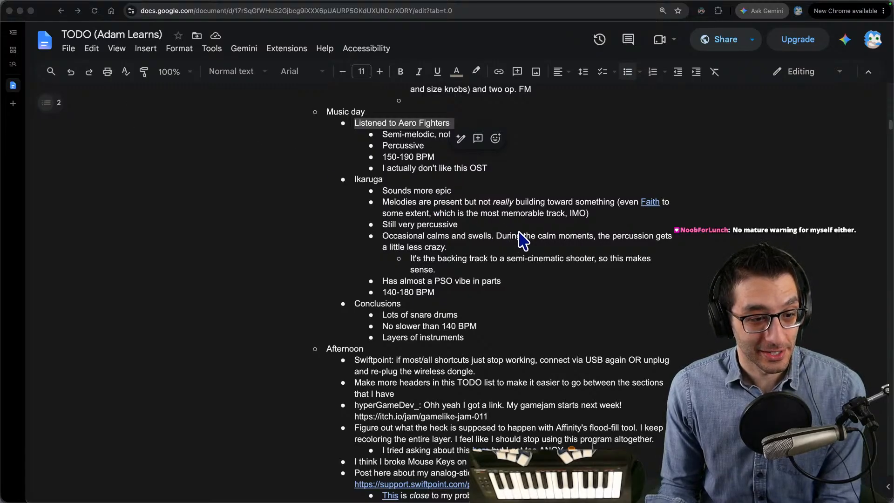
left_click(504, 227)
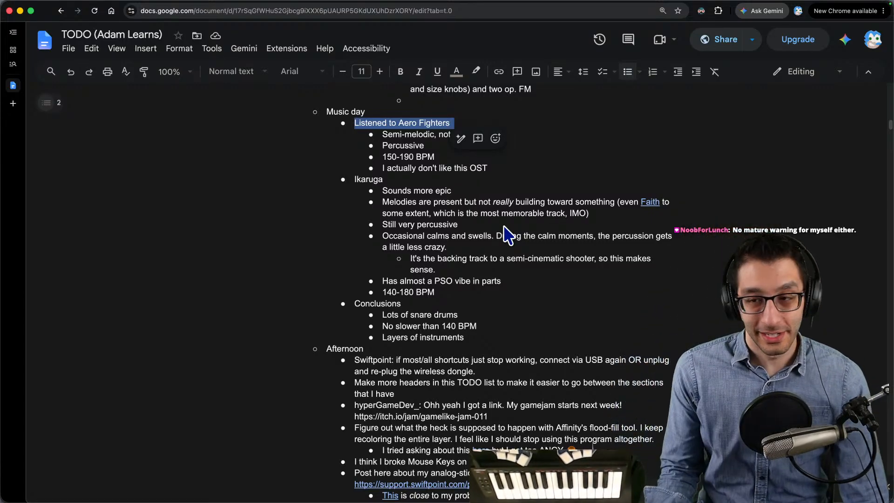
key("ctrl+Up")
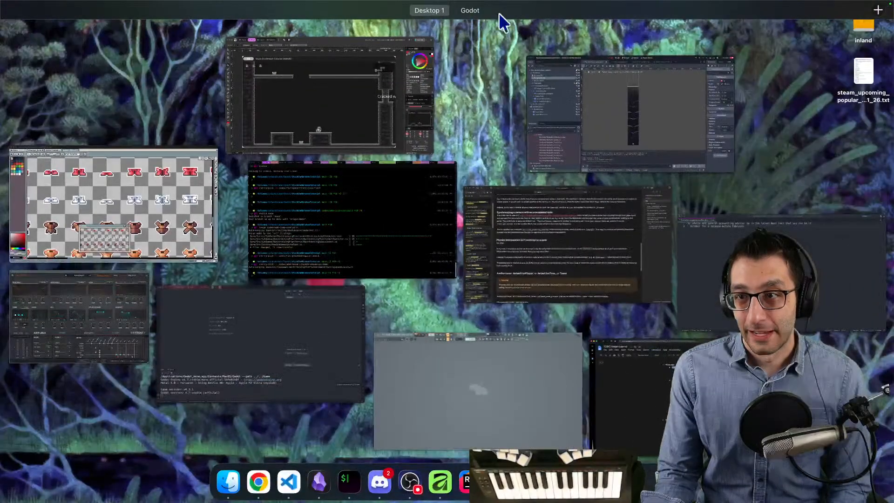
left_click(478, 44)
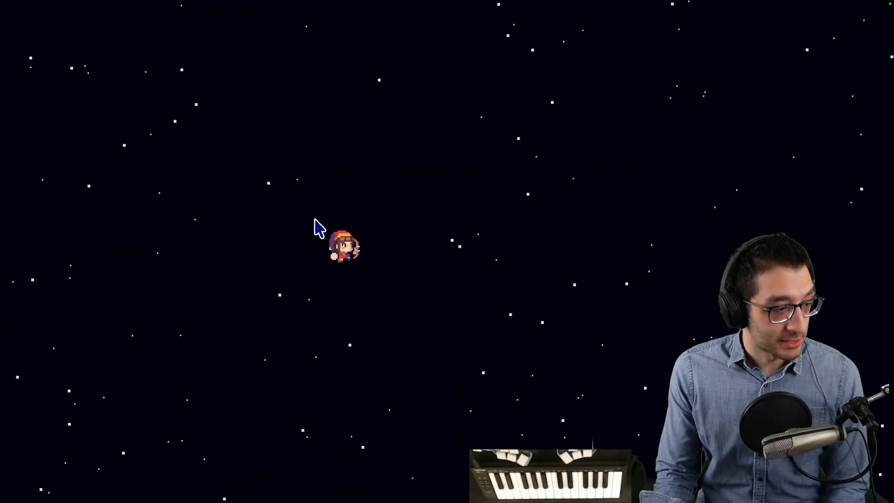
- Return to FL Studio and move the MiniFreak V window toward the middle of the workspace
key("ctrl+Up")
left_click(614, 482)
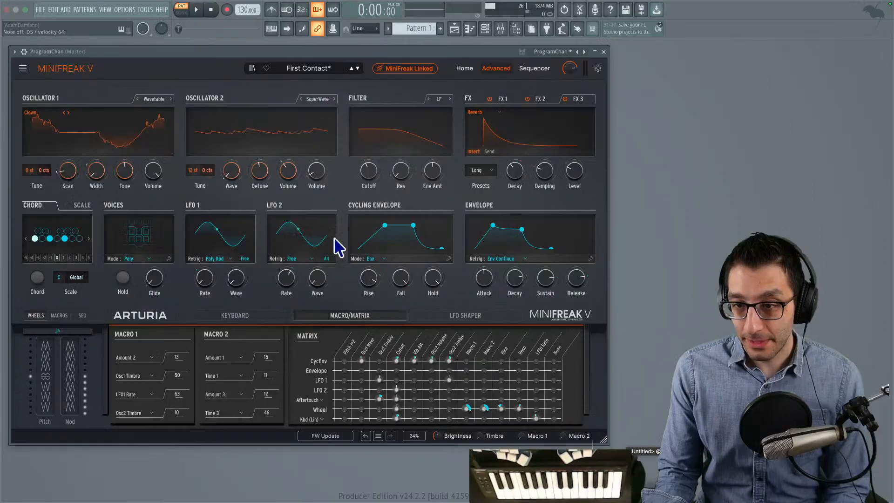
left_click_drag(293, 46, 334, 54)
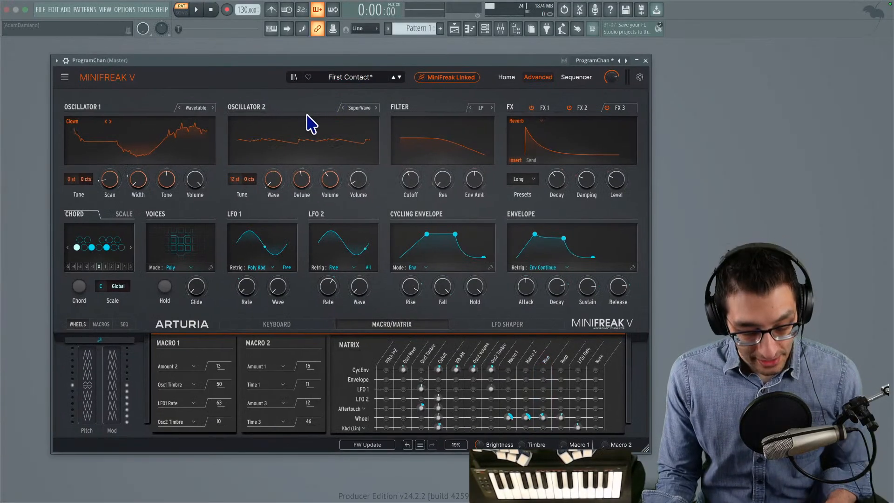
- View the Godot game's space scene while auditioning the First Contact pad, and return to MiniFreak V
key("ctrl+Up")
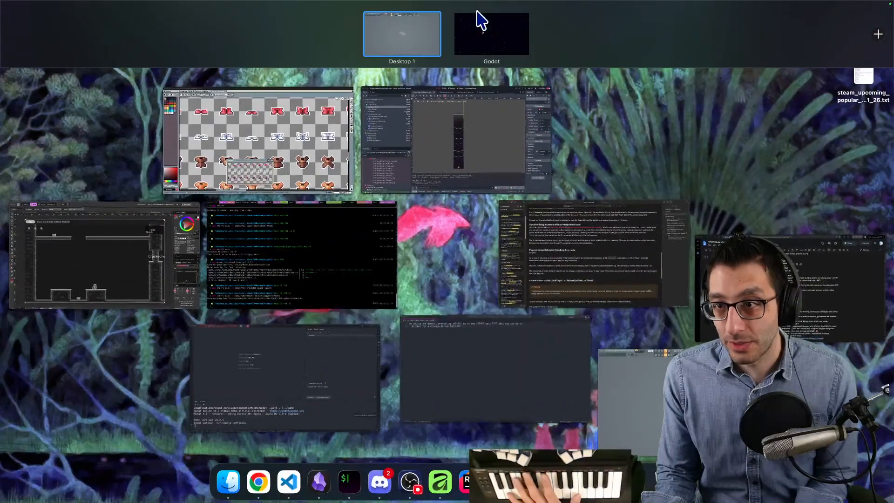
left_click(479, 20)
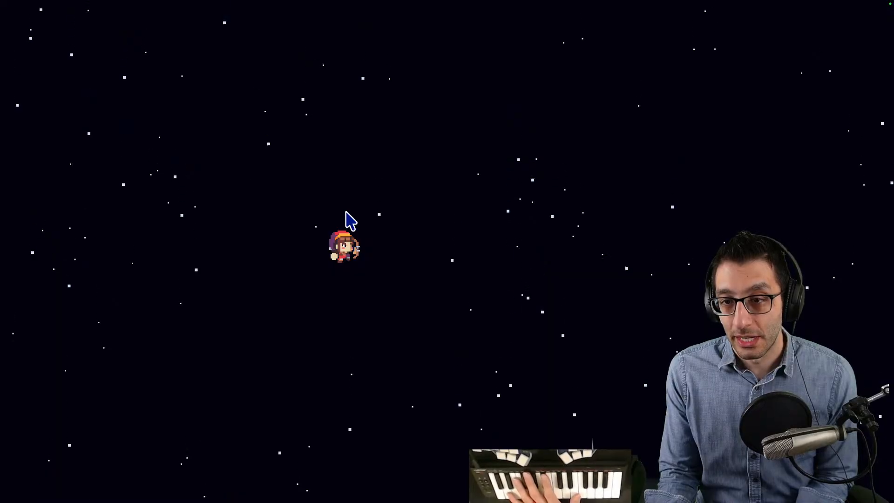
mouse_move(885, 493)
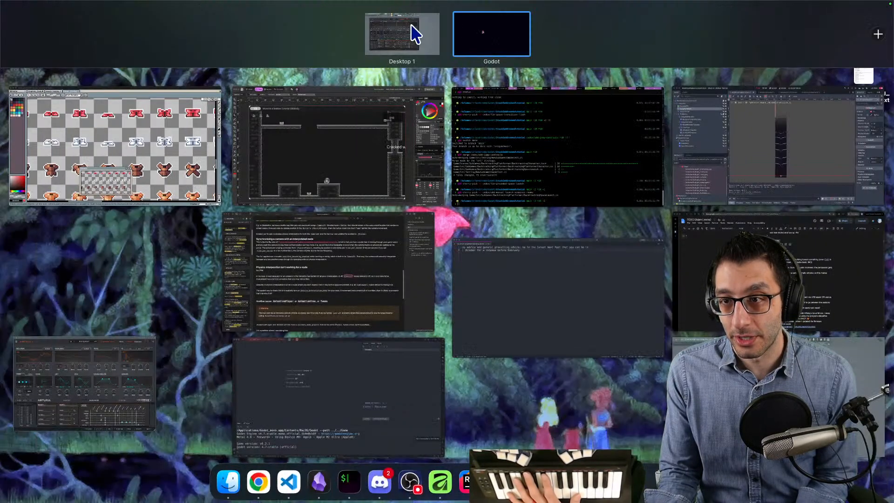
left_click(413, 27)
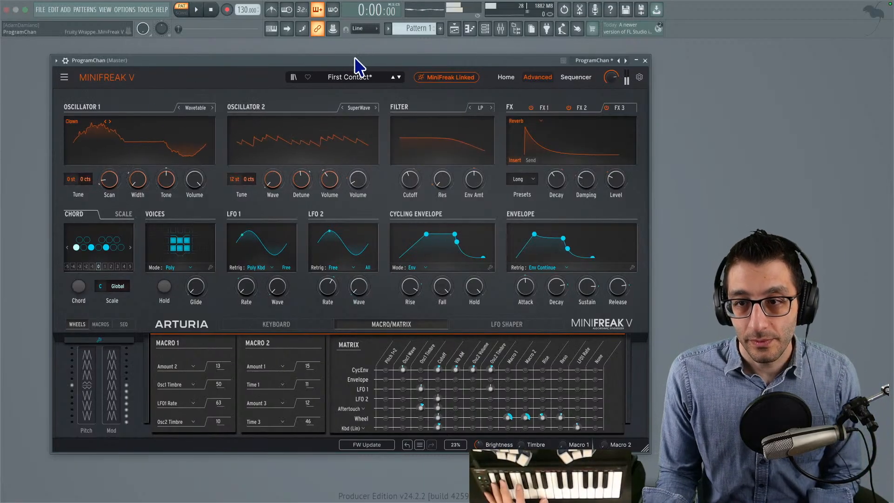
- Find the "Not too bad" pads in the TODO notes, highlight from the Simplicit entry, and place the notes beside the repositioned MiniFreak V window
left_click_drag(355, 58, 238, 41)
key("super+Tab")
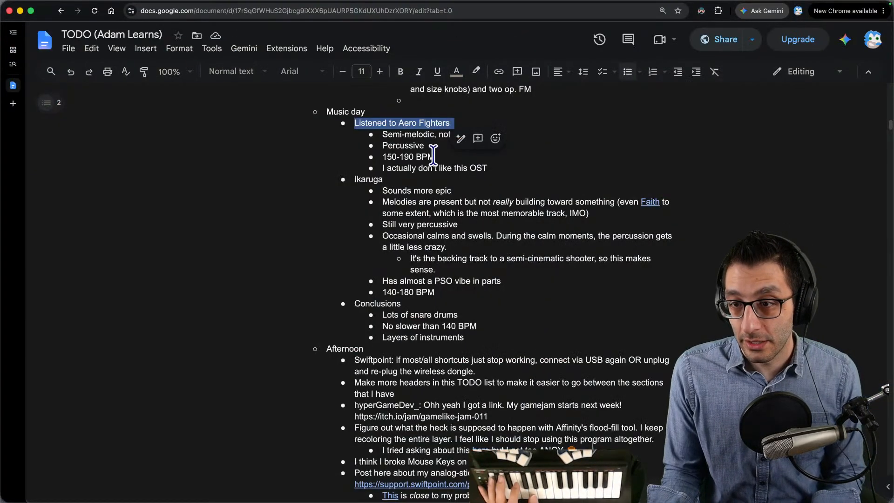
scroll(434, 158, "down", 8)
scroll(434, 158, "up", 20)
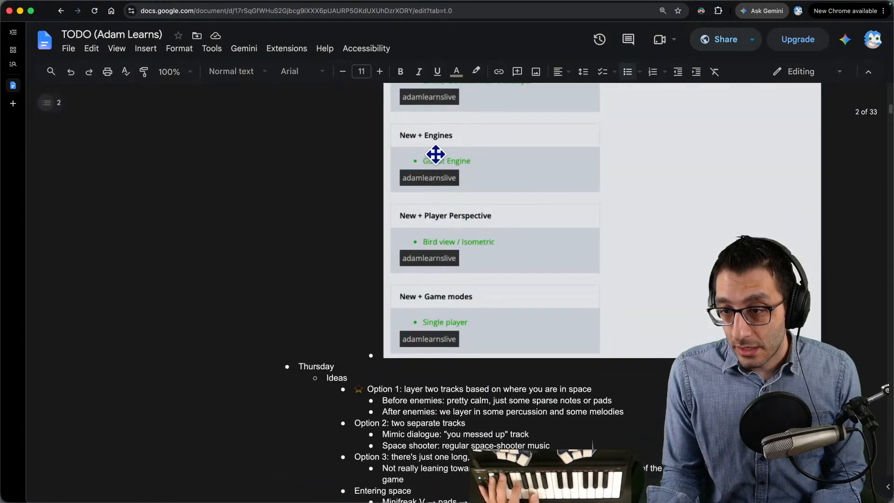
scroll(434, 158, "up", 10)
scroll(433, 154, "down", 15)
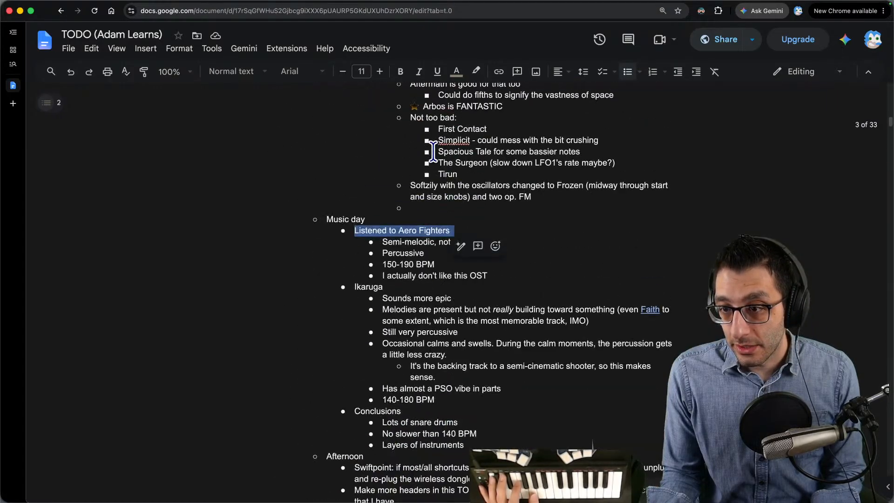
left_click(456, 143)
left_click_drag(457, 143, 515, 149)
key("ctrl+alt+Right")
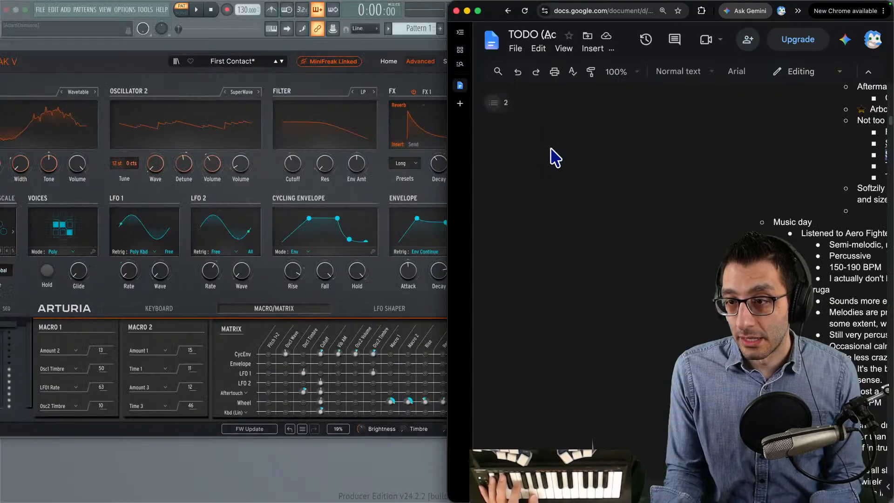
- Load the Simplicit preset from the Pad category in MiniFreak V
left_click(254, 59)
left_click(255, 63)
scroll(273, 191, "down", 10)
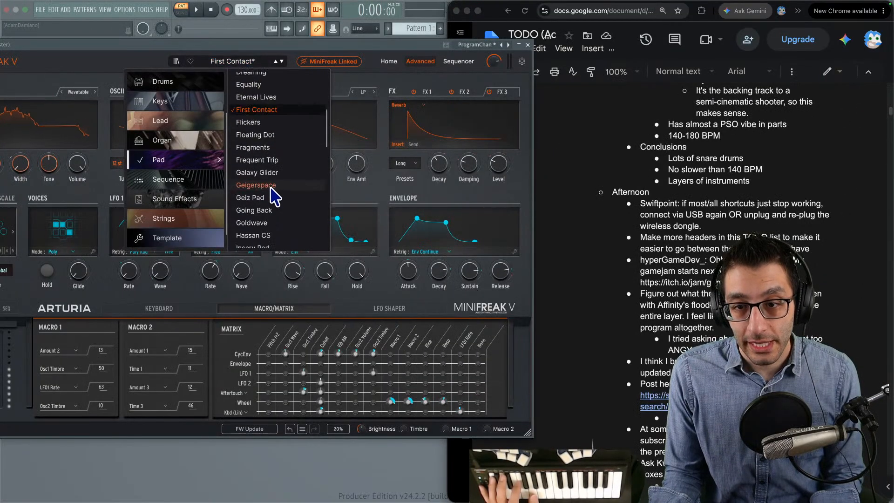
scroll(266, 186, "down", 5)
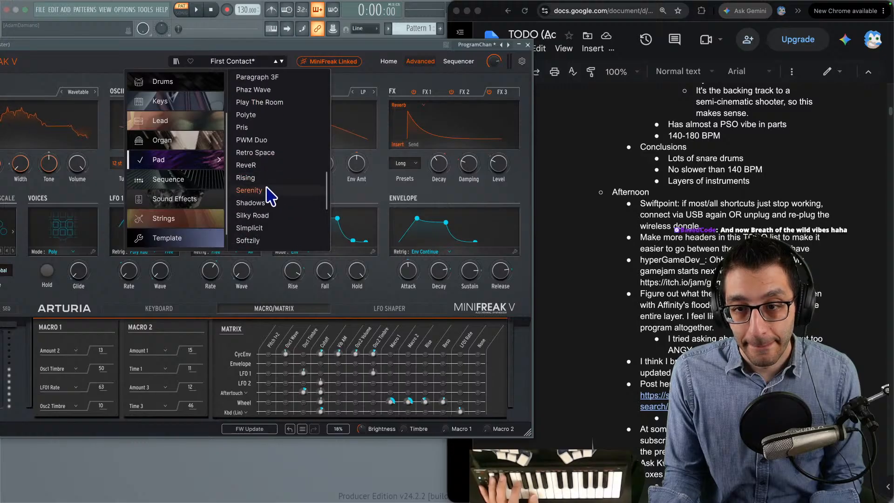
left_click(267, 225)
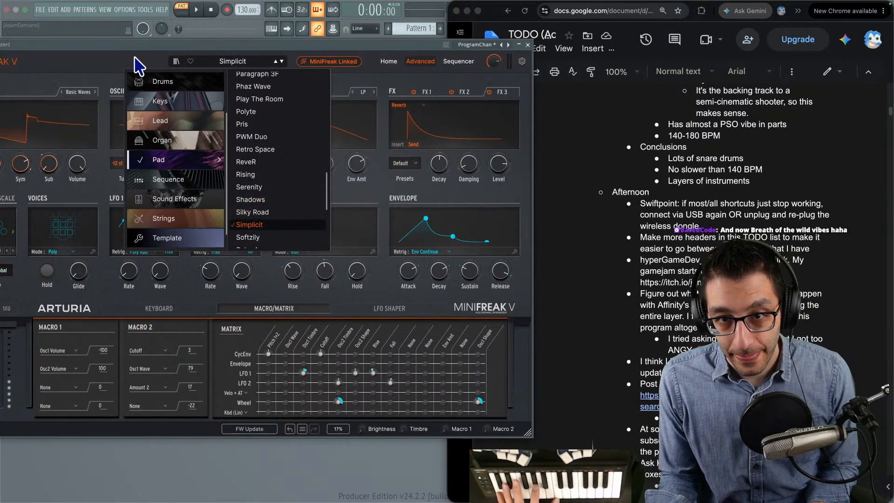
left_click(124, 66)
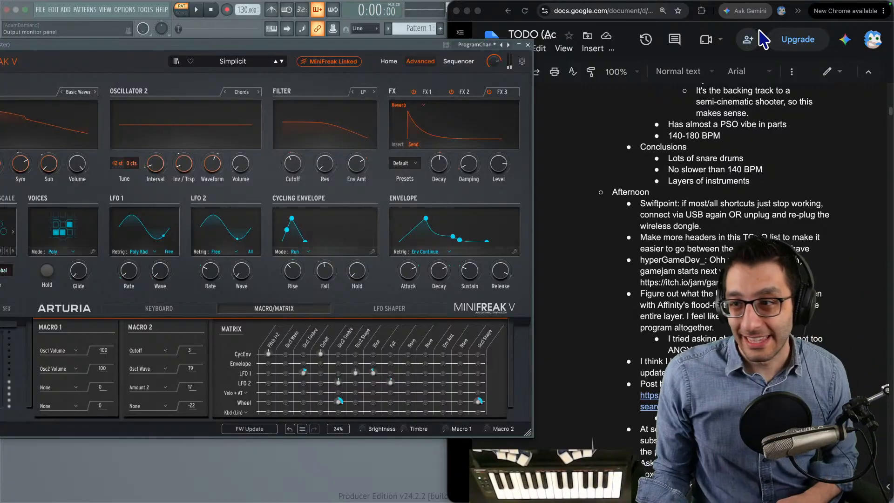
- Search for "breath of the wild sheet music" in a new tab, enlarge the browser, and open the MuseScore Remastered Edition result
left_click(747, 225)
key("super+t")
type("breath of the wild sheet music")
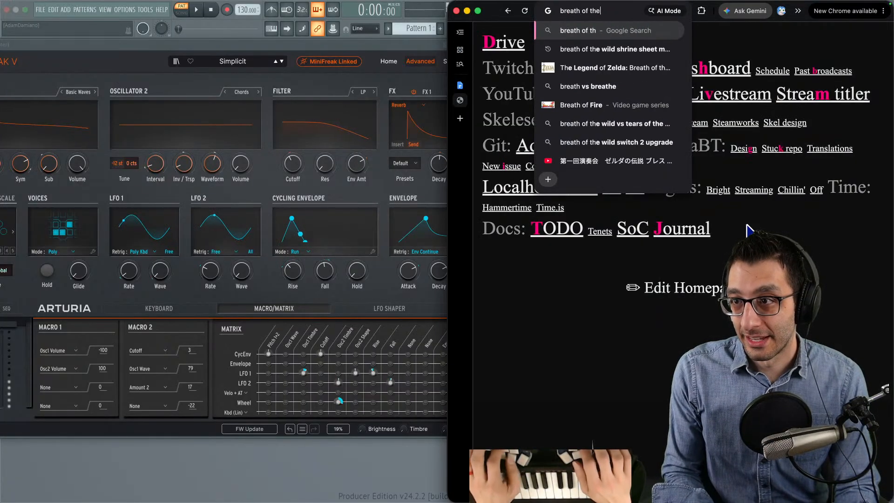
key("Return")
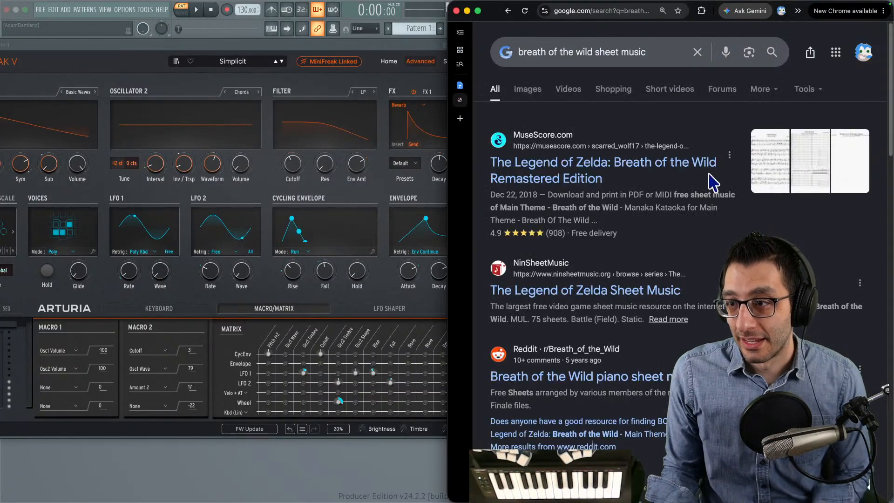
key("ctrl+alt+Return")
left_click(214, 183)
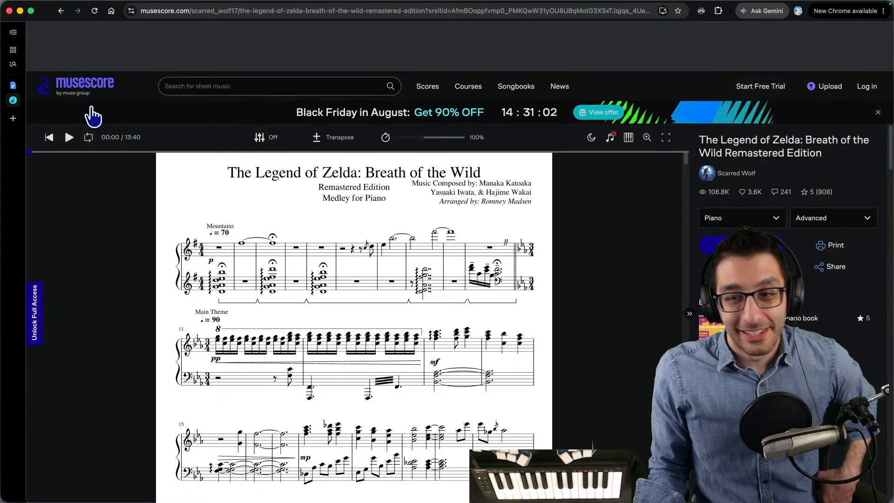
- Close the sheet music, place the TODO notes beside the synth again, and shift the MiniFreak V window slightly
middle_click(17, 101)
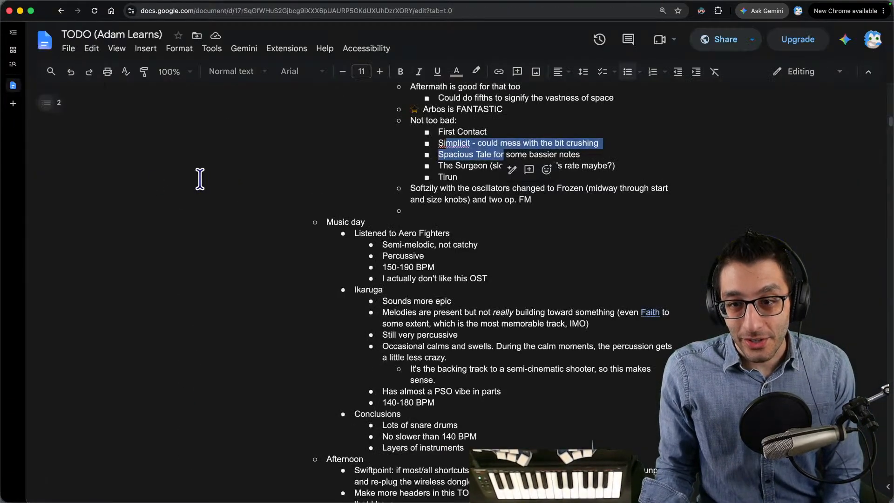
key("ctrl+alt+Right")
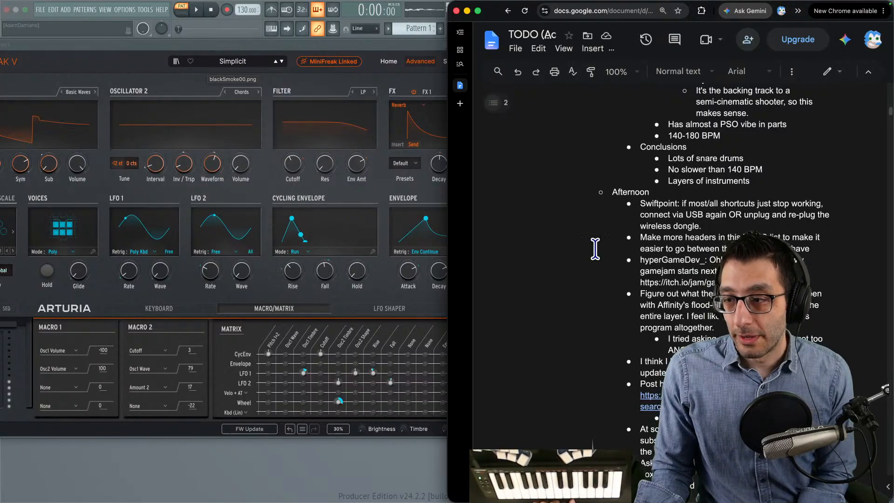
scroll(723, 221, "up", 2)
left_click_drag(375, 47, 364, 34)
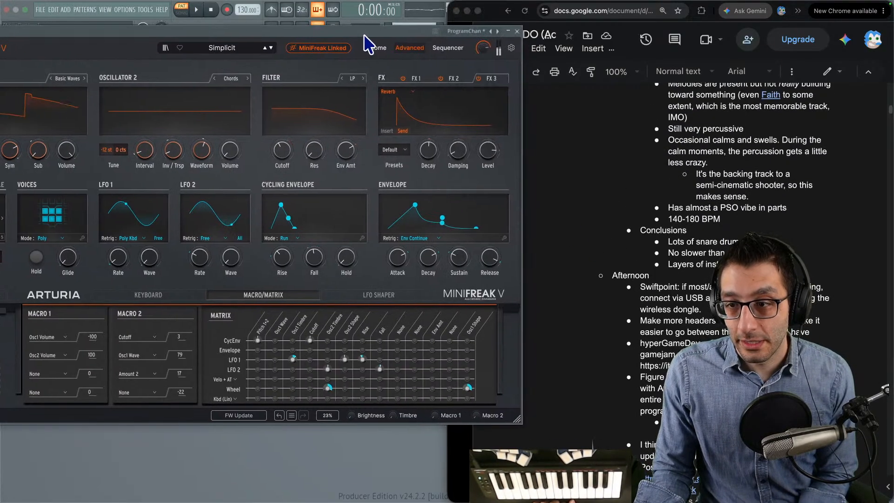
- Set the Simplicit patch's envelope release to 63
mouse_move(496, 259)
left_mouse_down()
mouse_move(497, 282)
mouse_move(495, 256)
left_mouse_up()
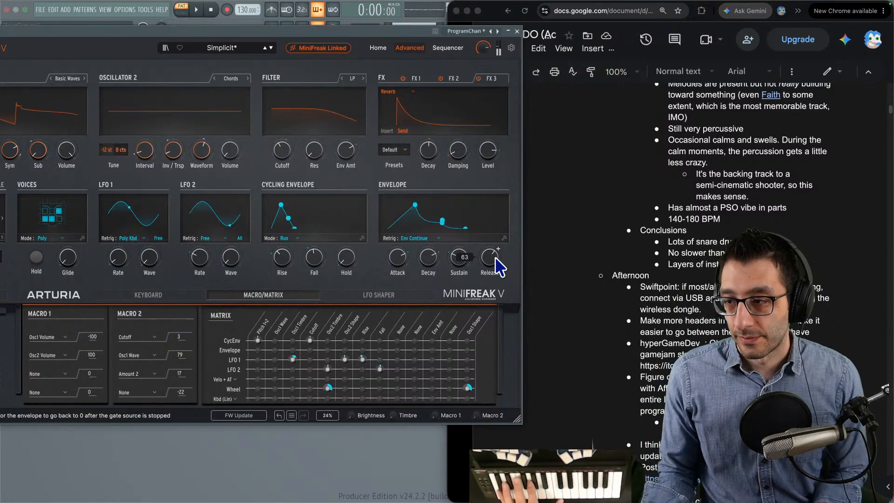
- In the TODO notes, add under the fifths idea for Aftermath: "Just three in a row would be good. Then, move registers and pitches"
left_click(635, 200)
scroll(677, 212, "down", 5)
scroll(678, 212, "up", 12)
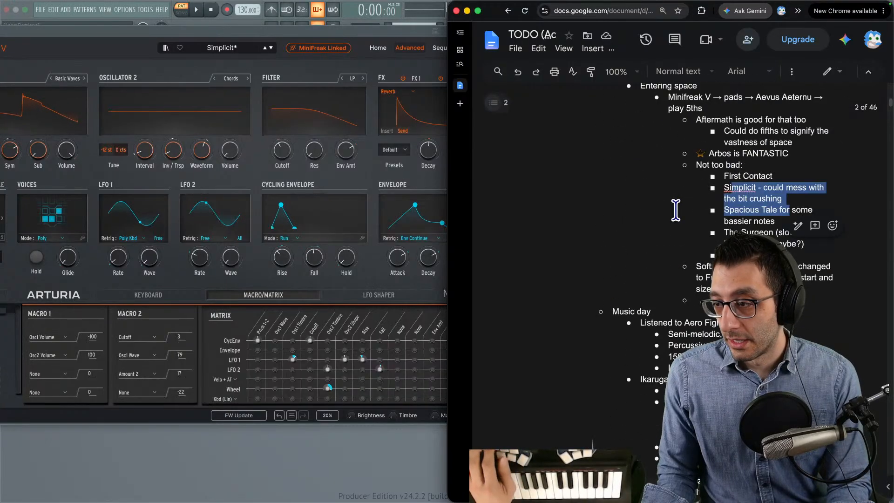
left_click(701, 214)
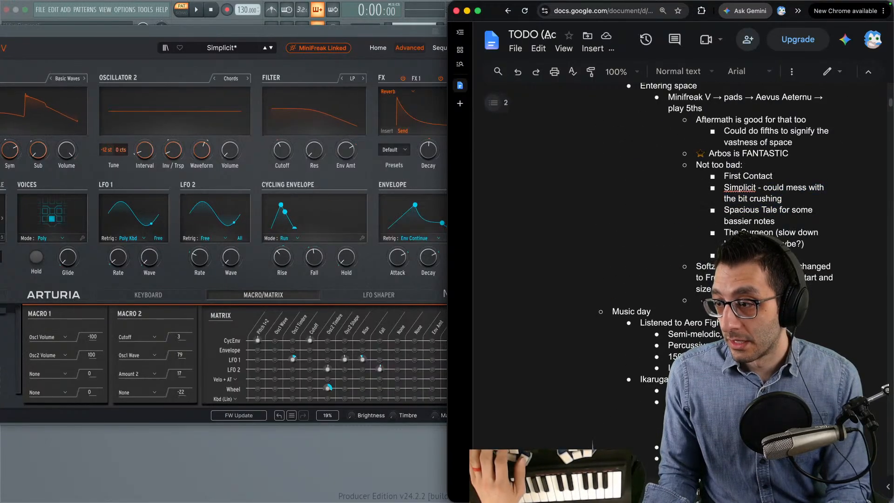
scroll(764, 211, "up", 2)
left_click(794, 220)
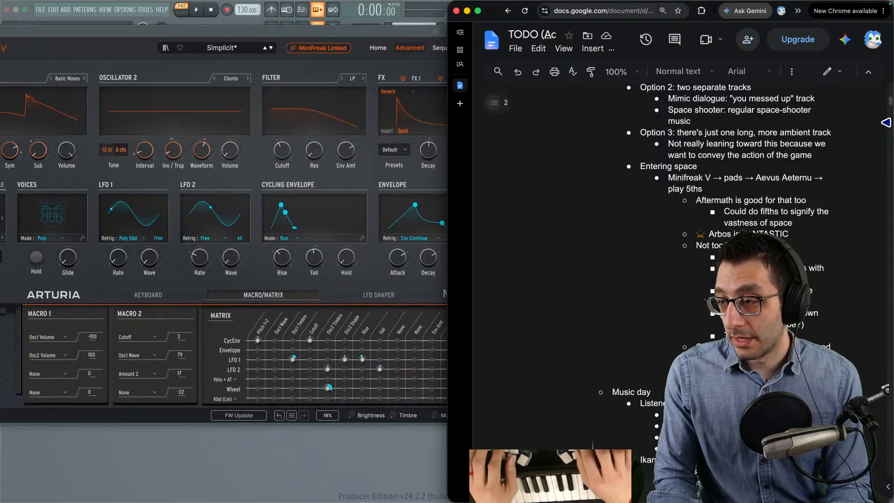
key("Return")
type("Just three in a row would be")
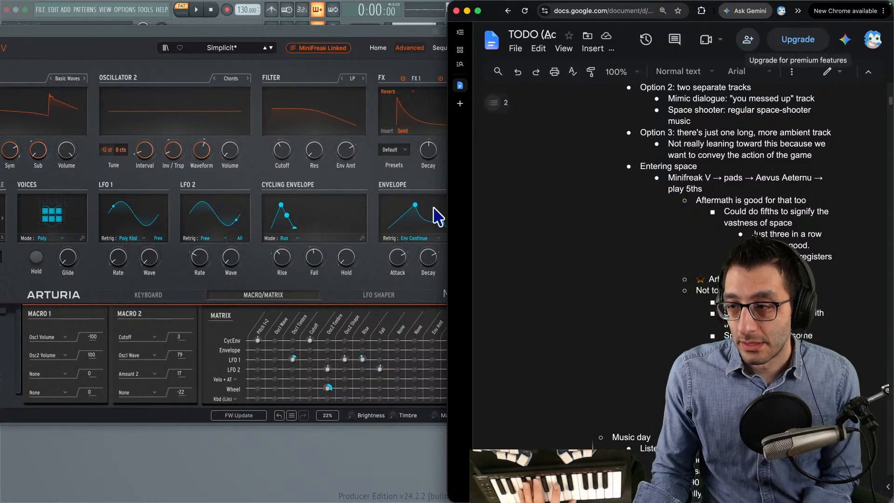
- Load the Spacious Tale preset from the Pad category in MiniFreak V
left_click(228, 48)
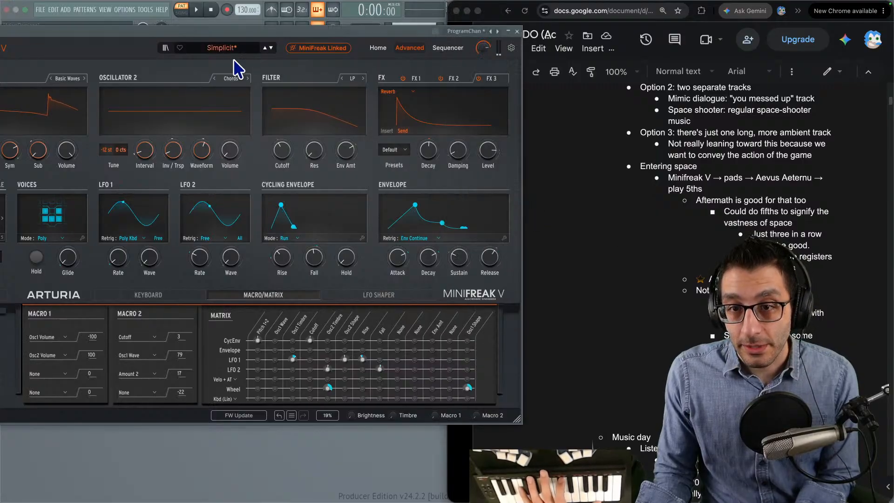
left_click(228, 48)
left_click(266, 178)
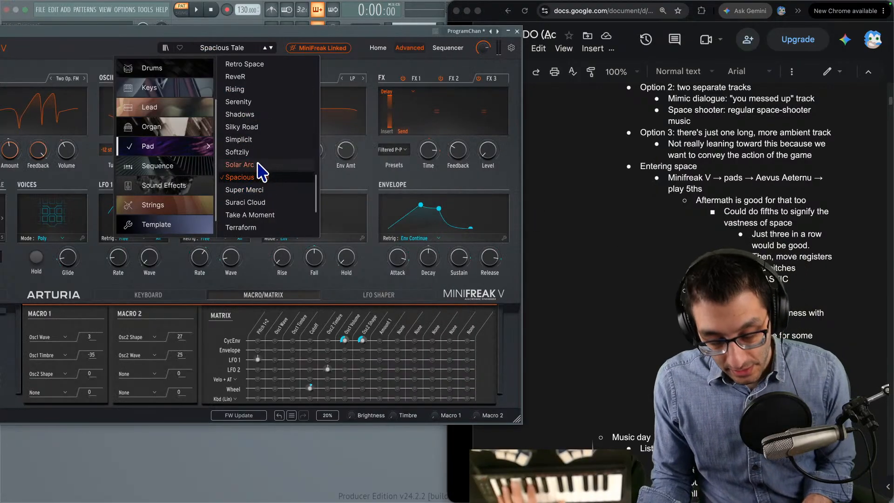
left_click(376, 69)
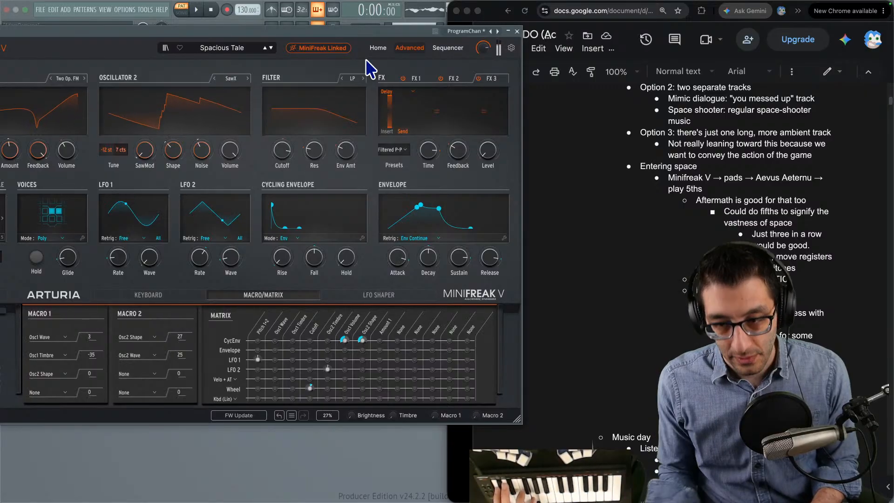
- Audition Spacious Tale against the game's space scene, moving the character right and left, and return to the synth
key("ctrl+Up")
left_click(480, 29)
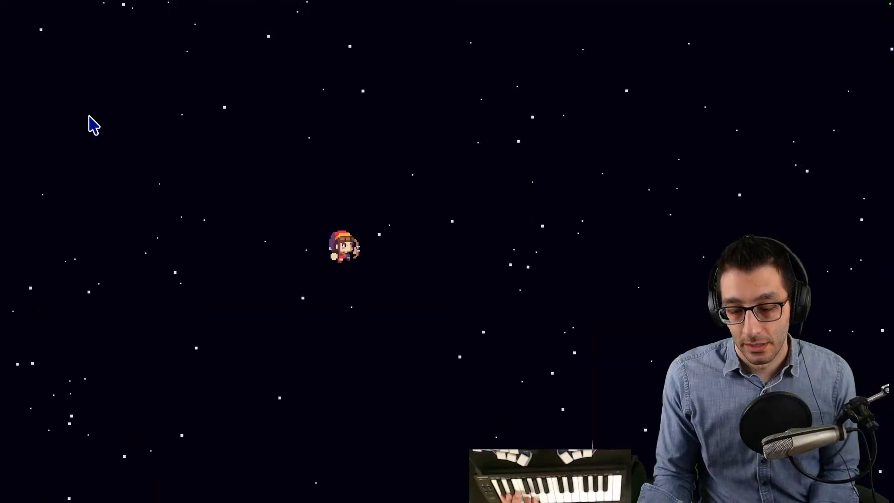
key("Right")
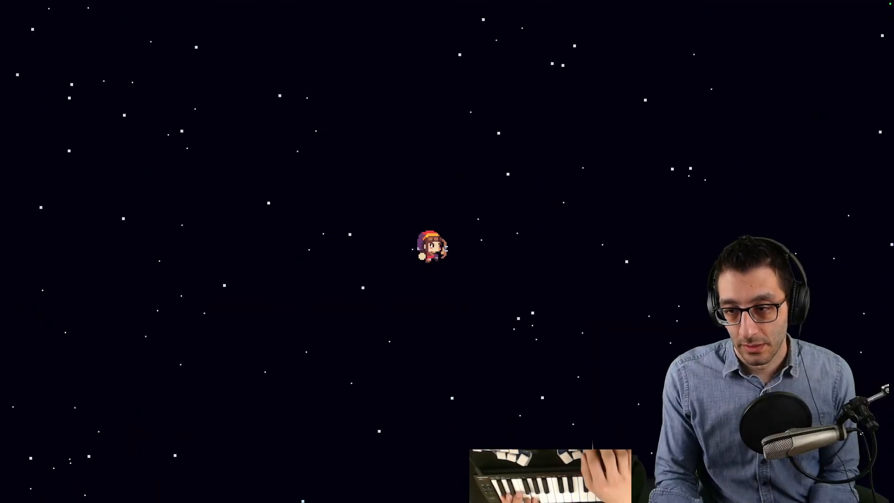
key("Left")
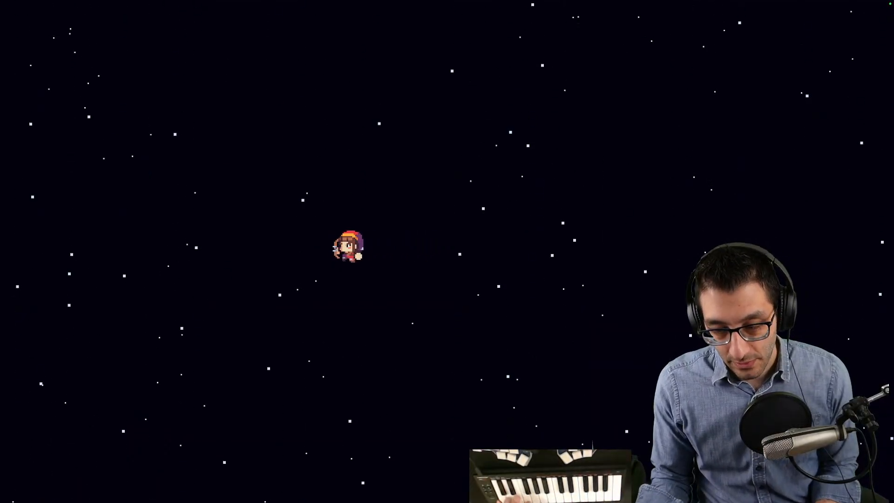
key("ctrl+Up")
left_click(419, 37)
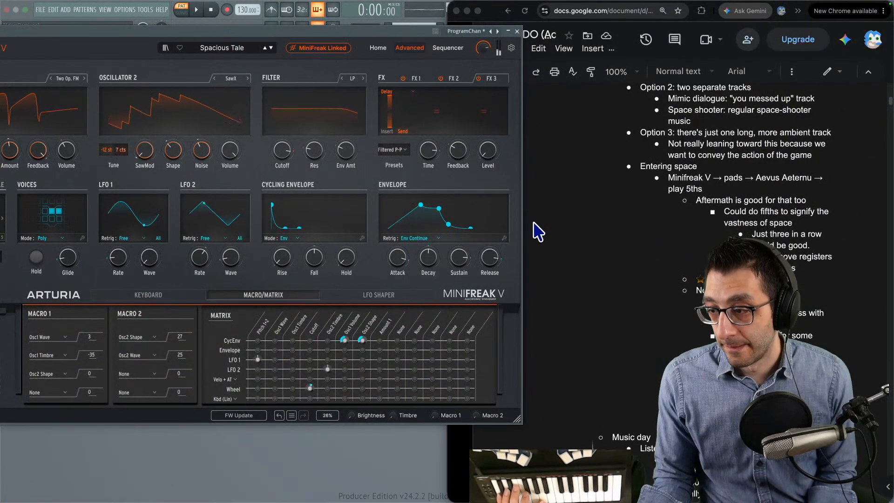
- Set the Spacious Tale envelope's release to 60 and shorten its attack
left_click_drag(494, 254, 493, 252)
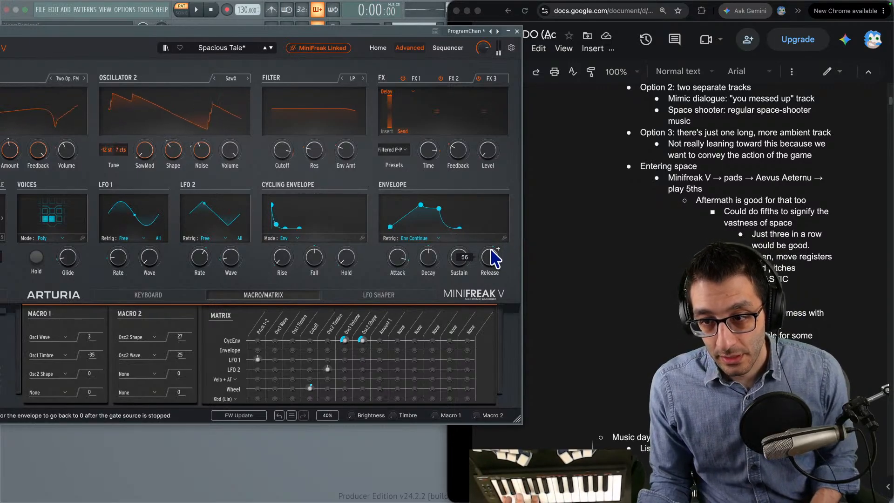
scroll(492, 251, "up", 2)
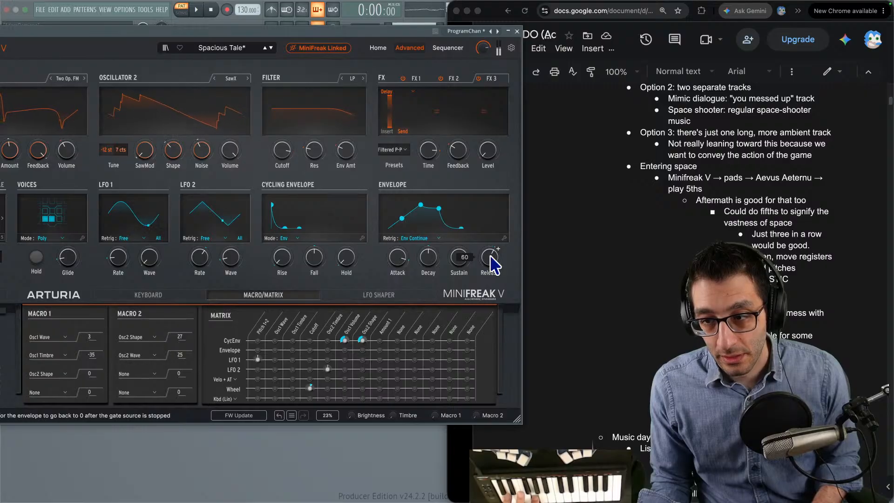
mouse_move(399, 258)
left_mouse_down()
mouse_move(399, 272)
mouse_move(399, 259)
left_mouse_up()
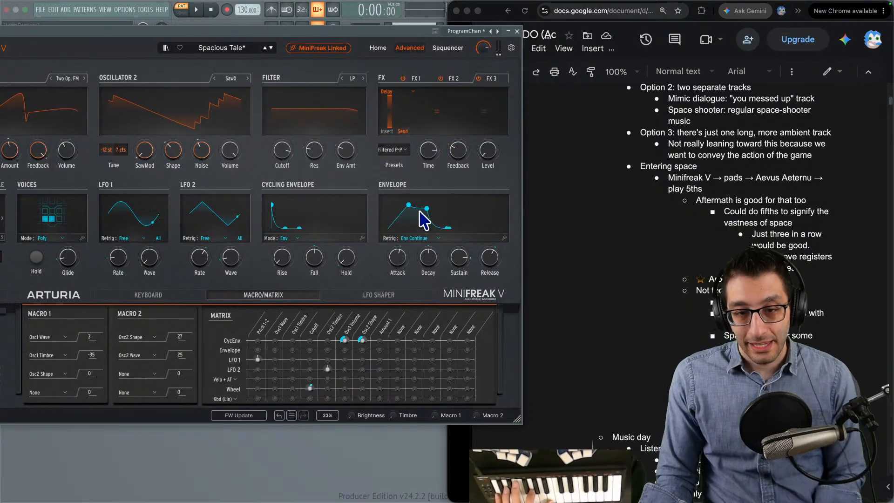
- Set the main envelope's retrigger mode to Env Reset
left_click_drag(293, 35, 332, 35)
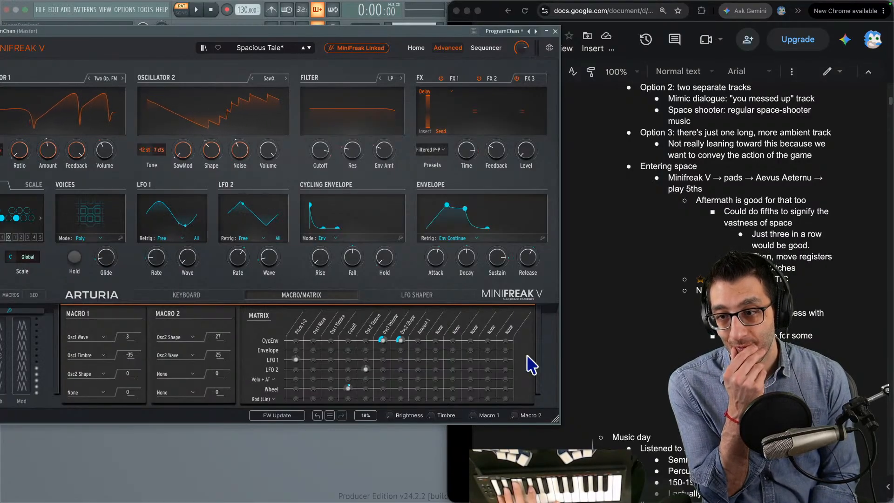
left_click(452, 238)
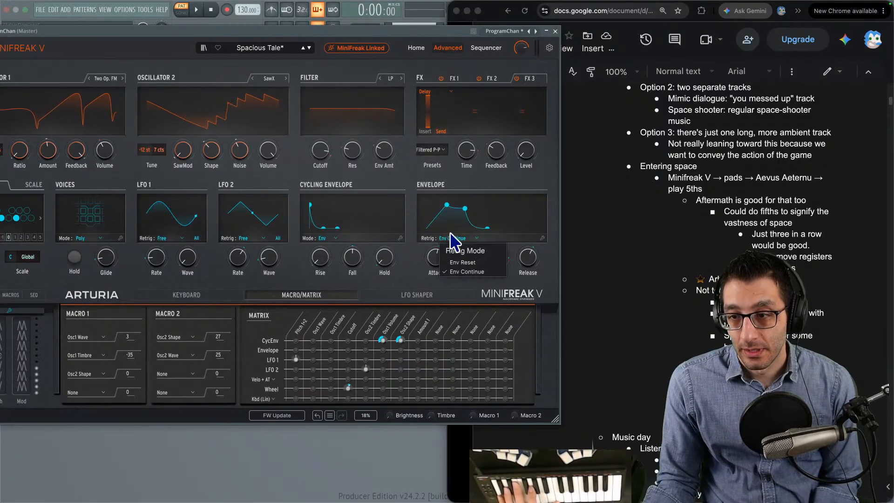
left_click(464, 255)
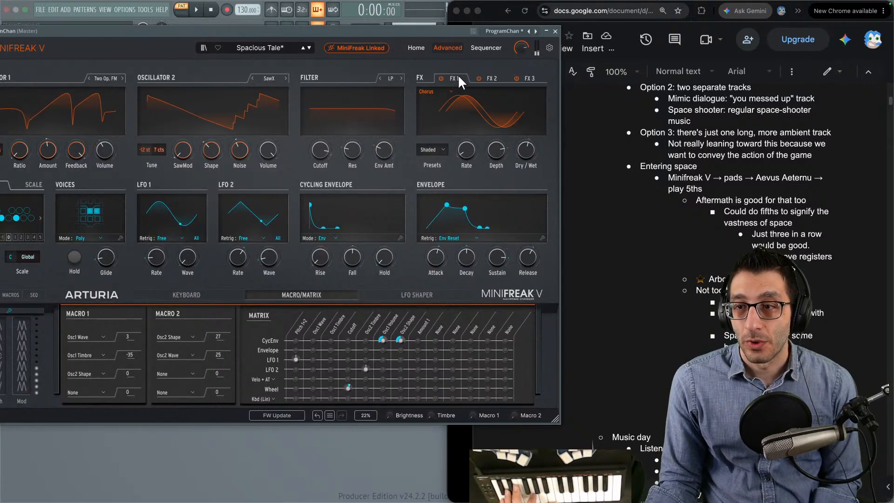
- Review the patch's effect slots and move the MiniFreak V window fully into view
left_click(487, 78)
left_click(525, 78)
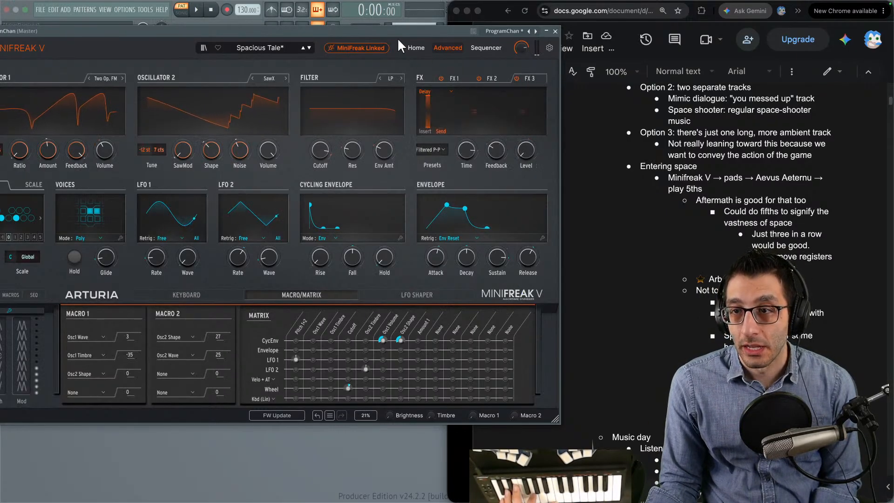
left_click_drag(397, 36, 485, 34)
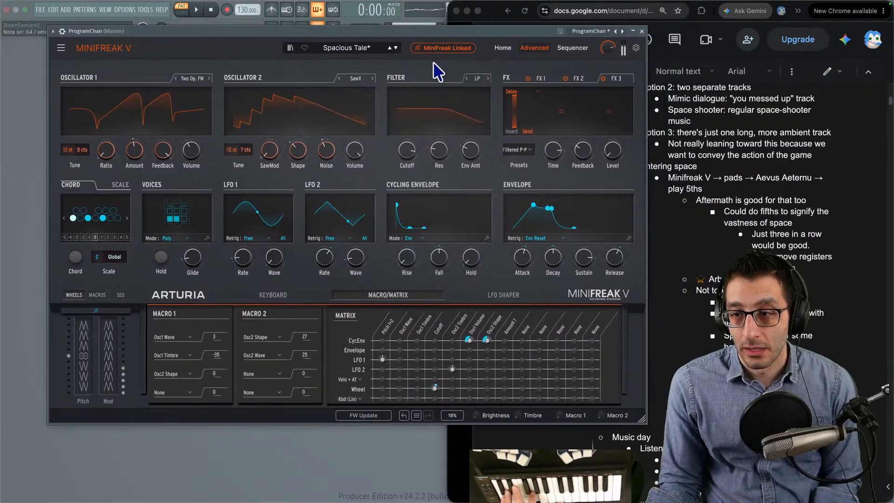
- Adjust the envelope's sustain and remove the CycEnv routings to Osc1 Volume and Osc2 Shape from the matrix
mouse_move(588, 257)
left_mouse_down()
mouse_move(589, 278)
mouse_move(588, 239)
mouse_move(591, 259)
left_mouse_up()
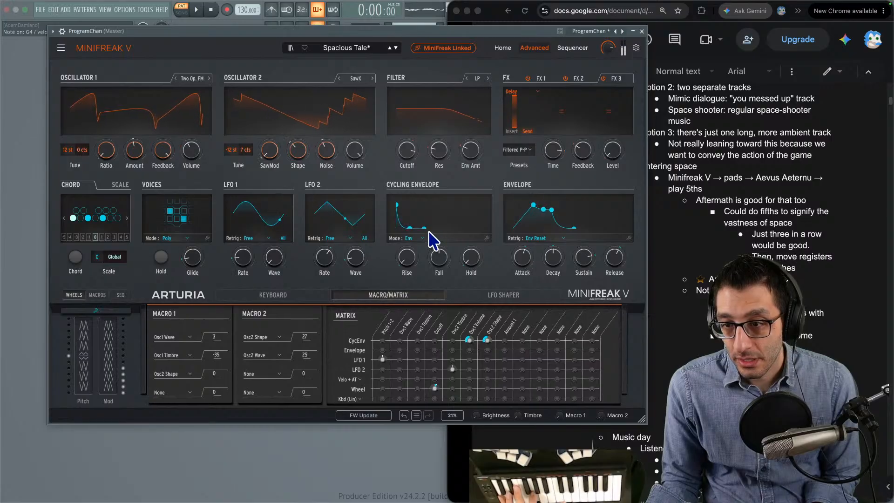
mouse_move(471, 342)
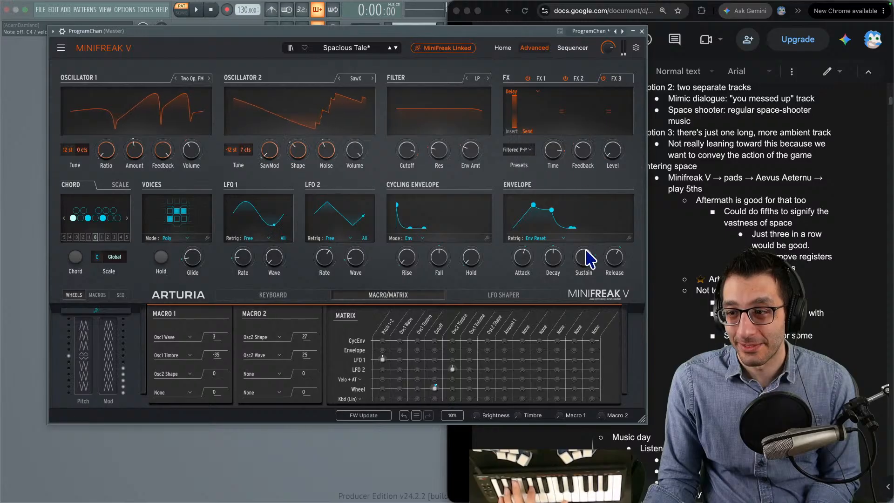
- Try the shortest envelope release on the pad and raise it again to a moderate length
mouse_move(611, 266)
left_click_drag(611, 266, 608, 260)
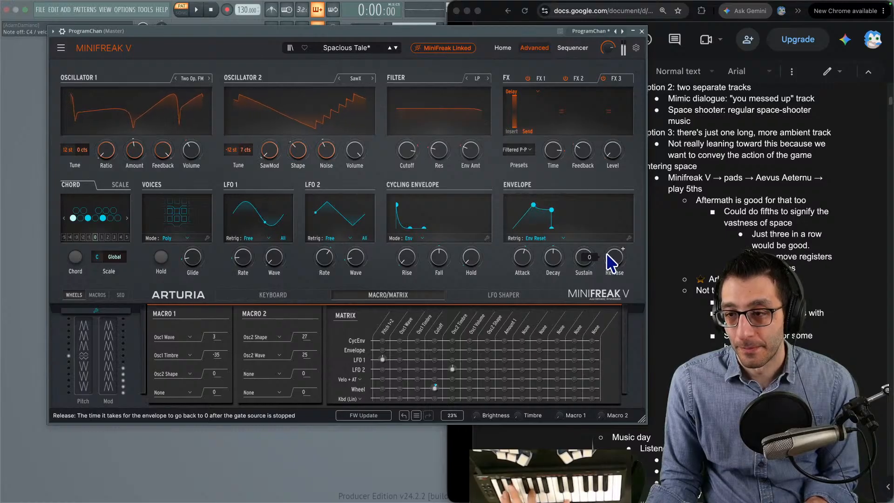
left_click_drag(612, 264, 611, 254)
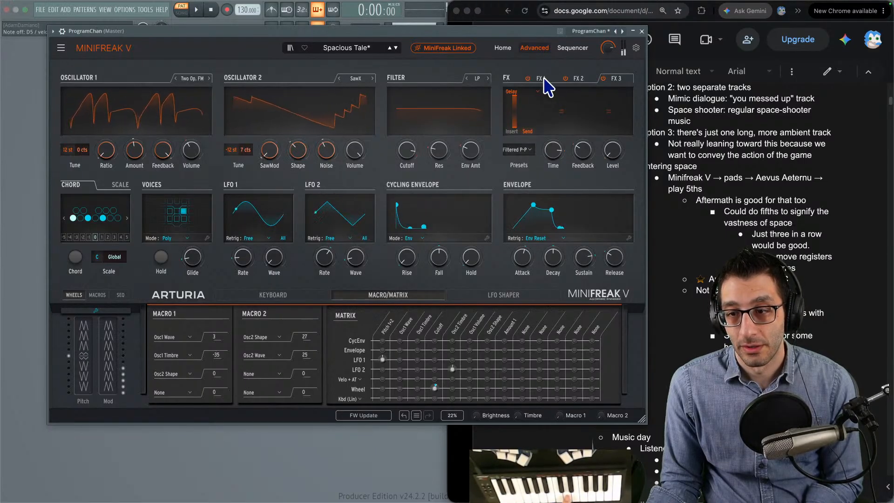
- Reshape the cycling envelope's rise and hold times and set its mode to Run
mouse_move(410, 255)
left_mouse_down()
mouse_move(415, 249)
mouse_move(407, 250)
left_mouse_up()
mouse_move(478, 257)
left_mouse_down()
mouse_move(478, 248)
mouse_move(439, 250)
mouse_move(452, 270)
mouse_move(445, 302)
left_mouse_up()
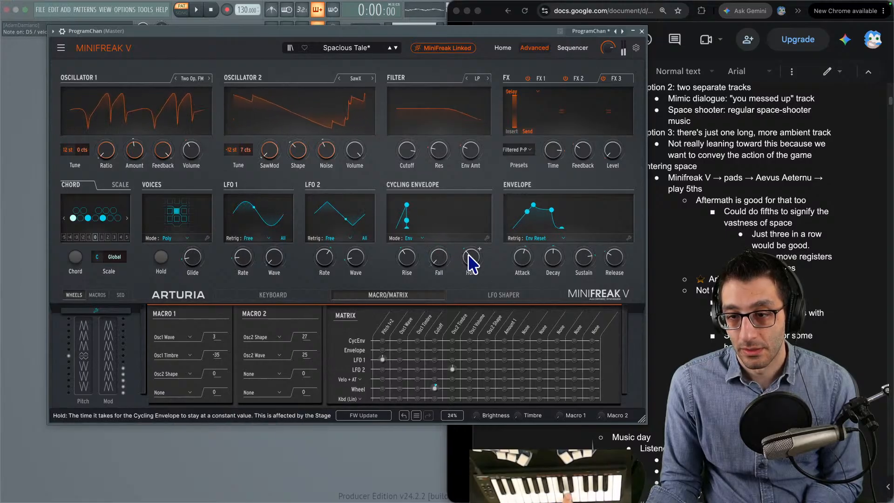
left_click_drag(413, 260, 413, 257)
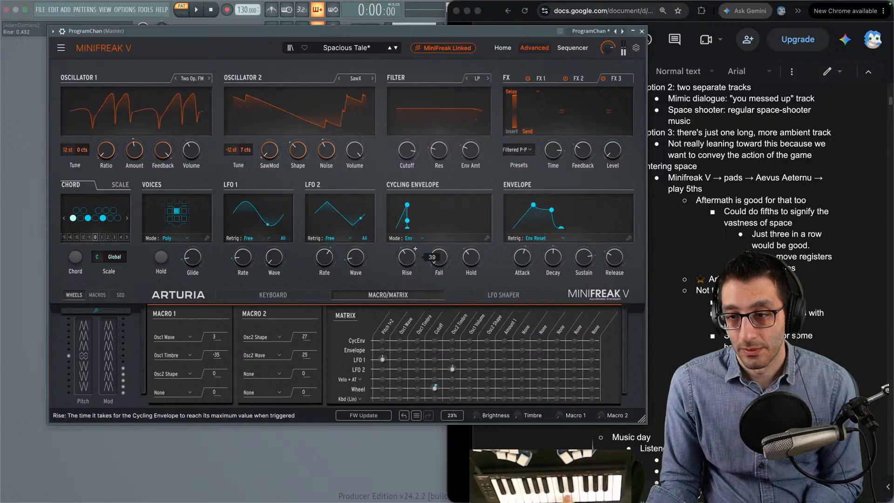
left_click(414, 238)
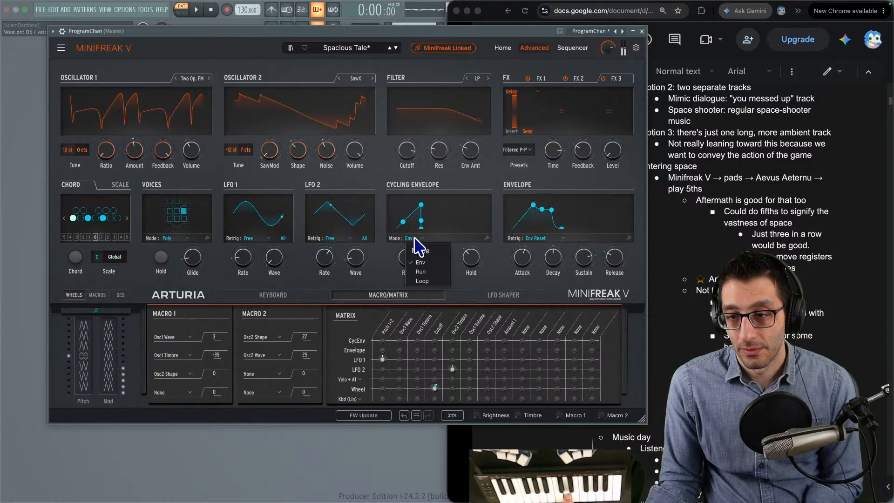
left_click(423, 273)
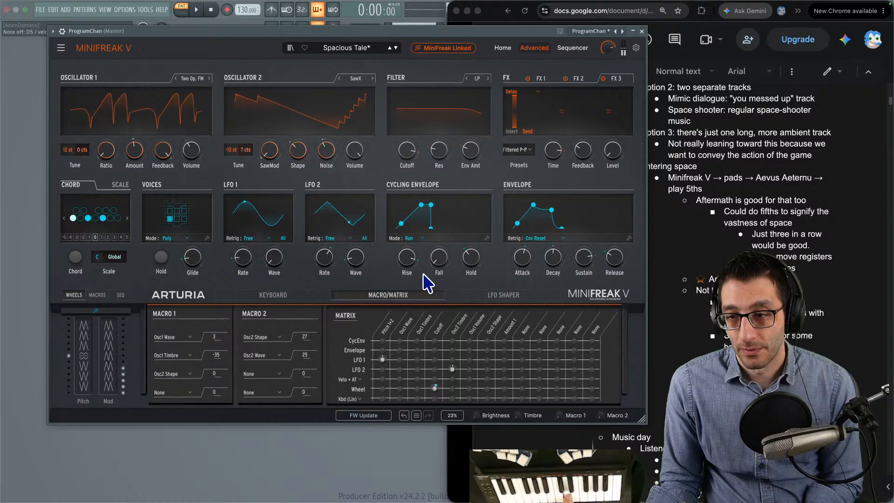
- Lengthen the main envelope's release and attack, and set its retrigger mode to Env Continue
left_click_drag(615, 274, 608, 264)
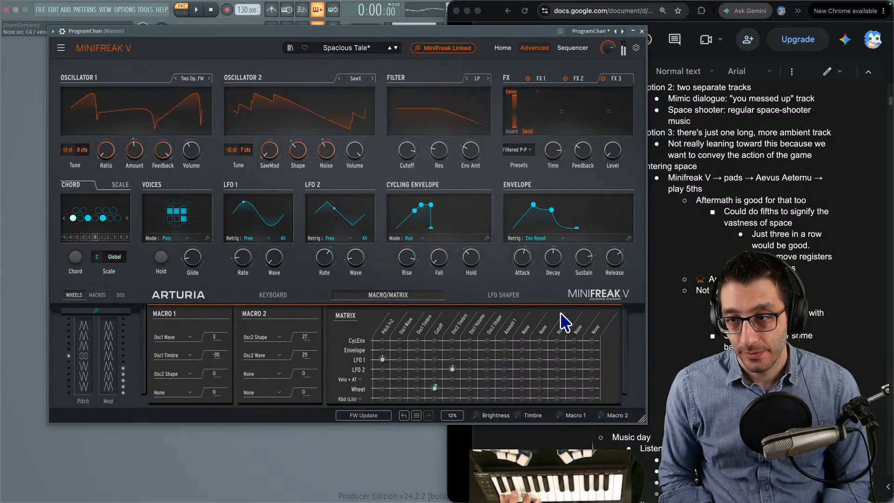
mouse_move(519, 261)
left_mouse_down()
mouse_move(518, 238)
mouse_move(518, 270)
left_mouse_up()
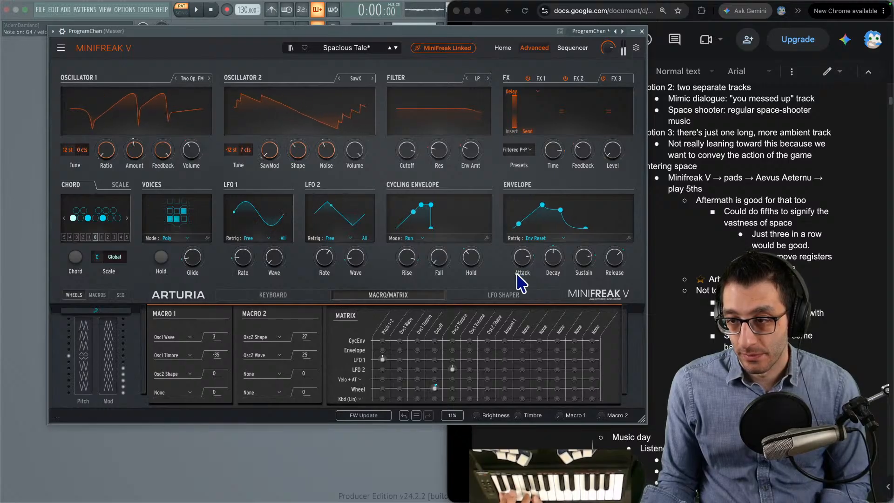
left_click(536, 238)
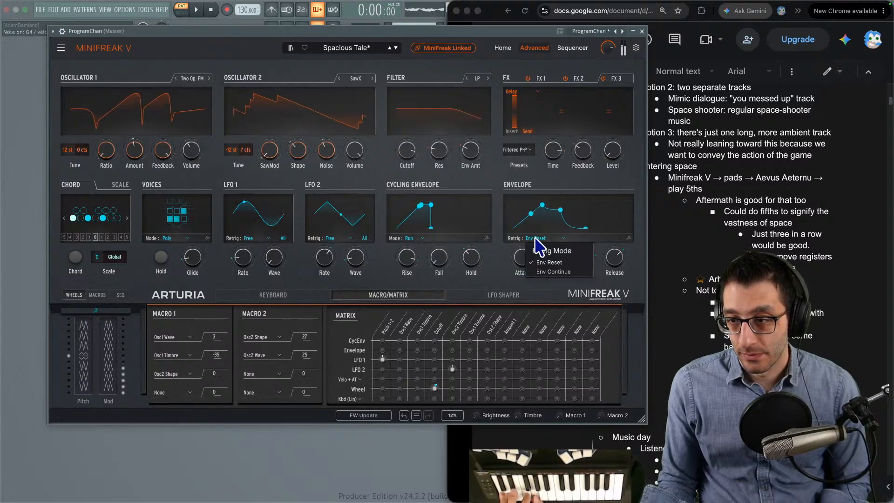
left_click(543, 265)
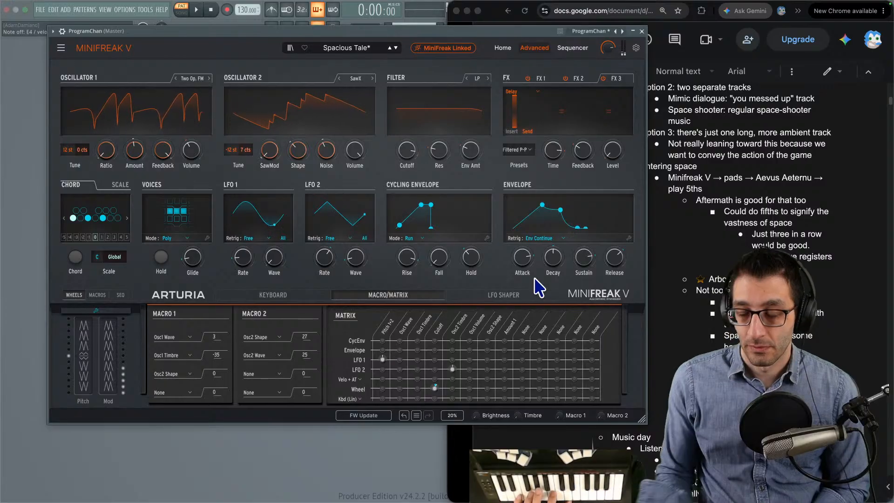
- Switch to the game's space scene and steer the character right and left while auditioning the edited Spacious Tale pad
key("ctrl+Up")
left_click(481, 14)
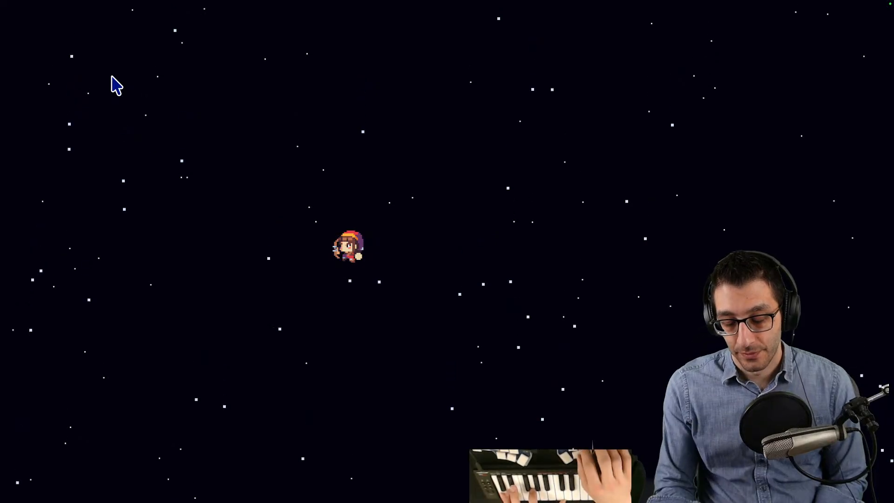
key("Right")
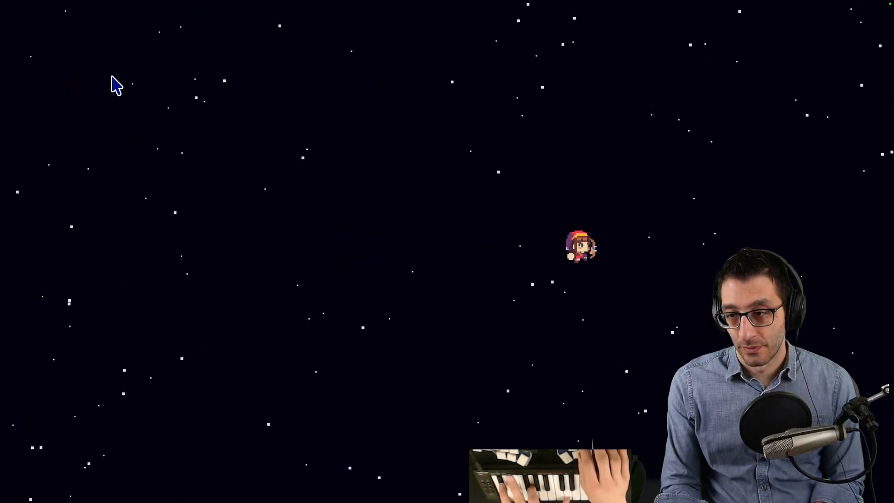
key("Left")
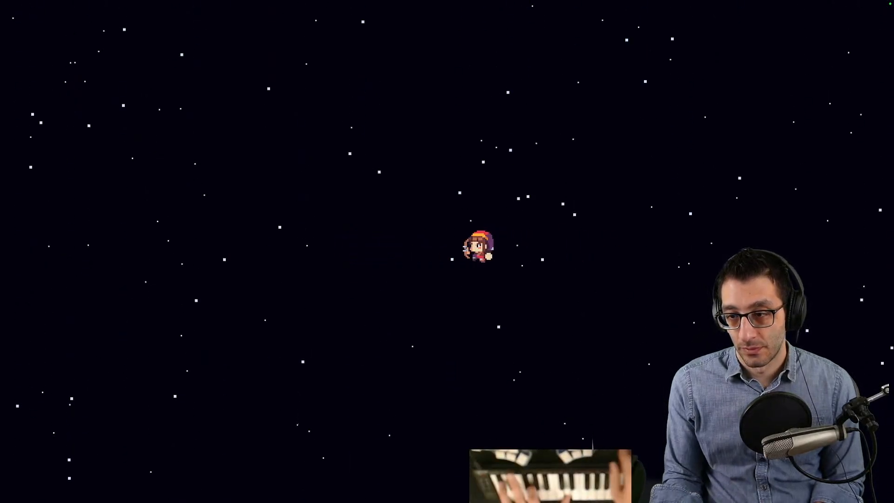
- Steer the character back and forth across the starfield while playing the edited Spacious Tale pad against the scene
key("Left")
key("Left")
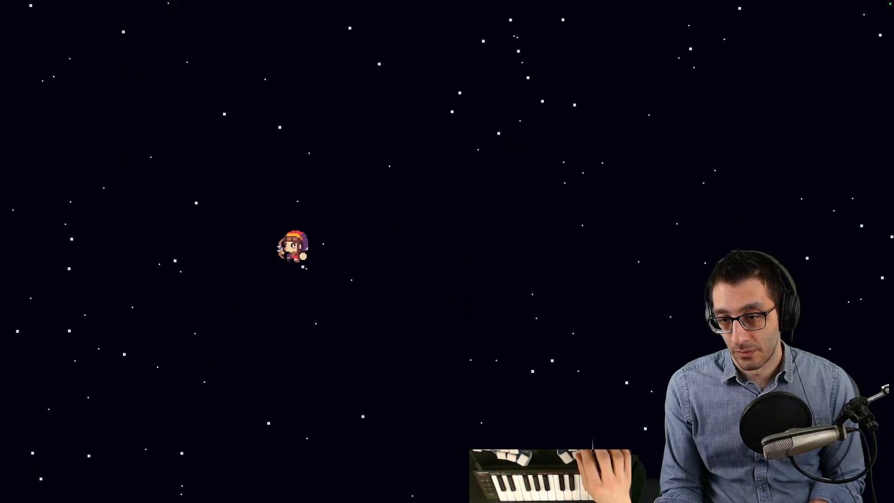
key("Left")
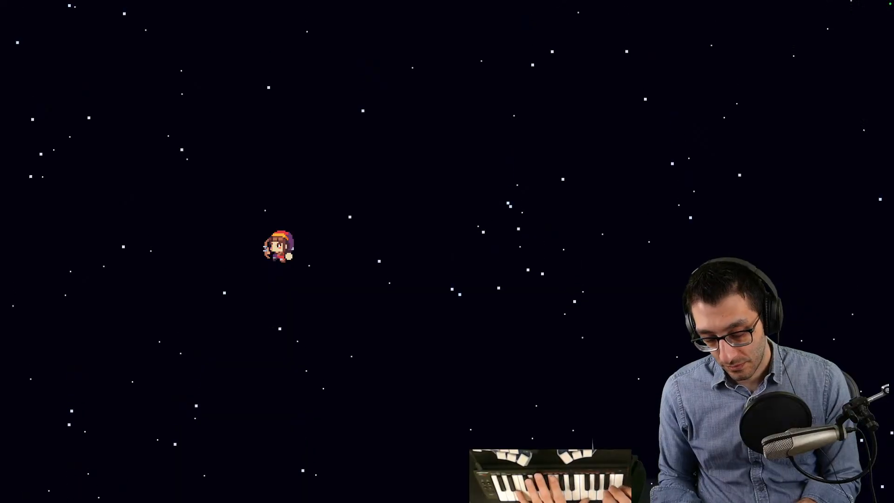
key("Right")
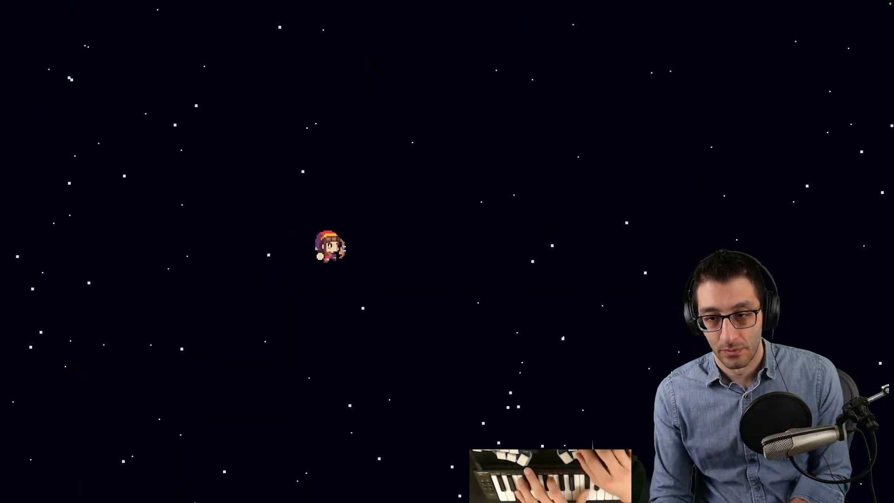
key("Right")
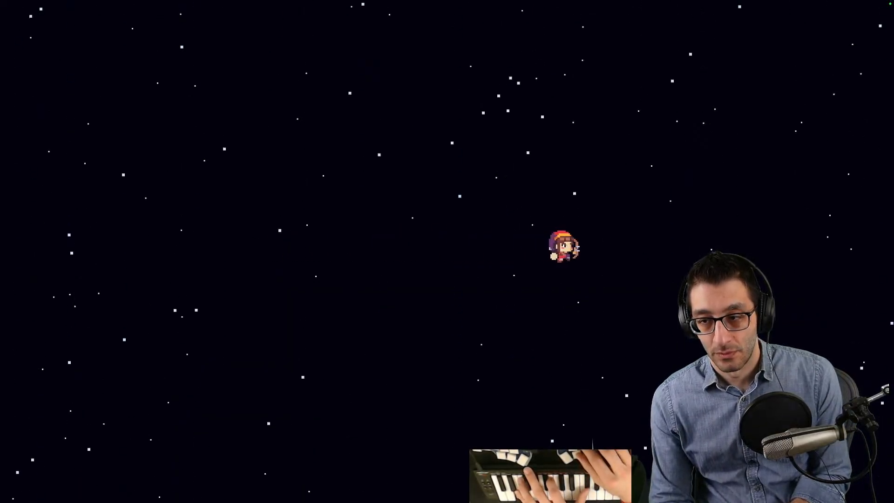
key("Right")
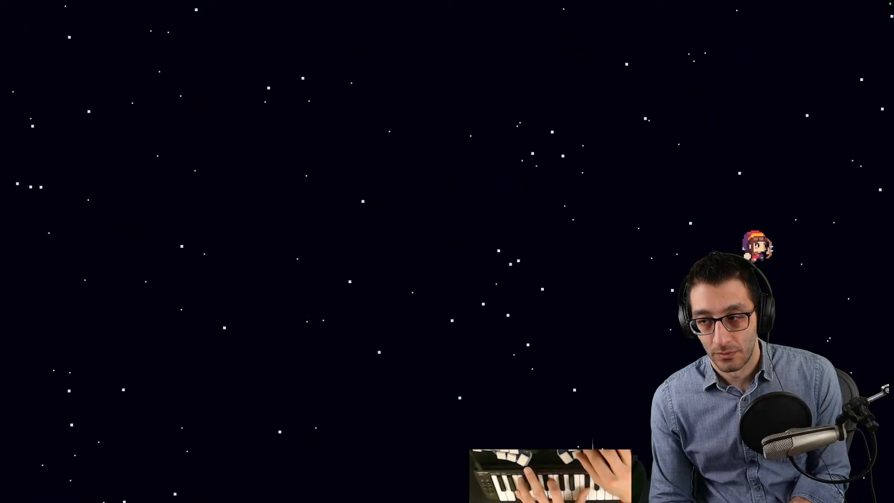
key("Left")
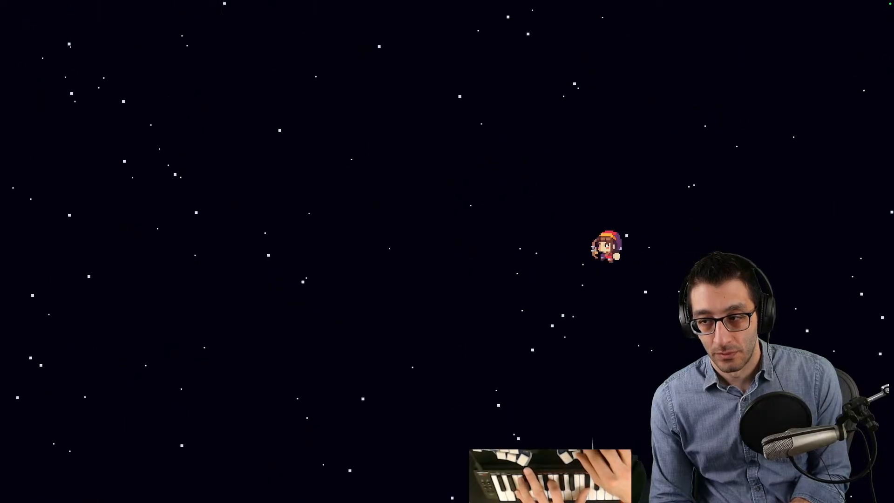
key("Left")
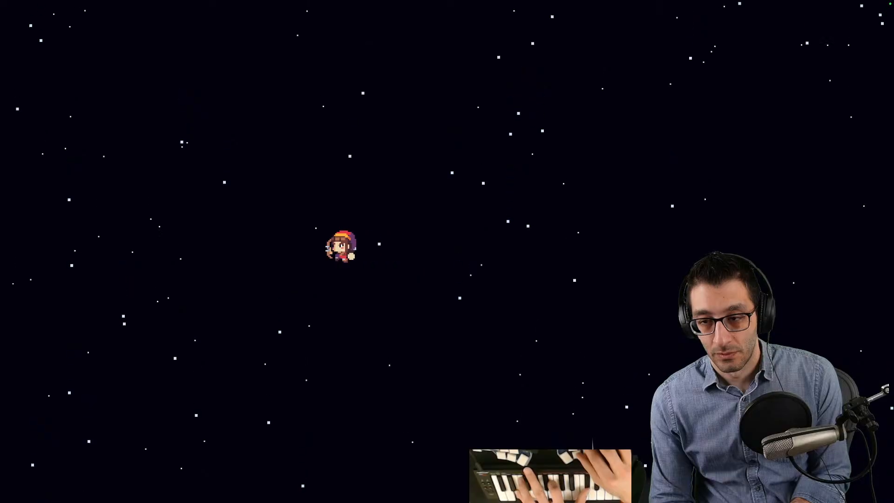
key("Left")
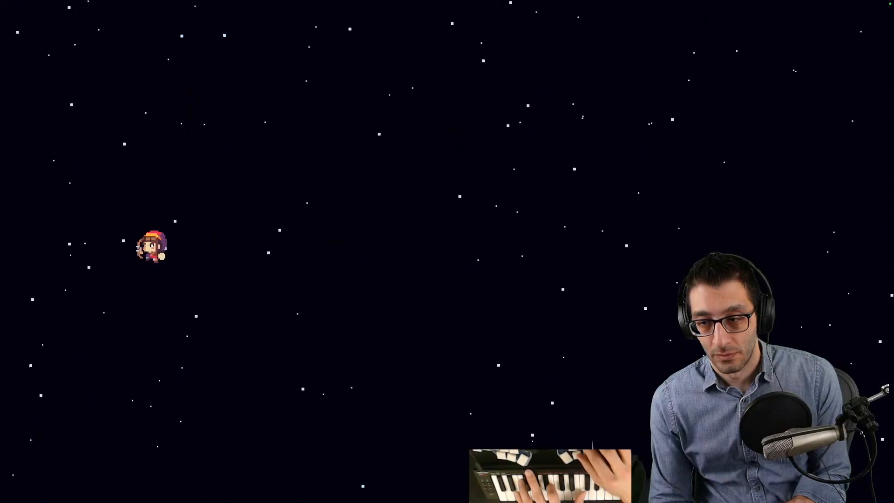
- Switch back to MiniFreak V in FL Studio and check the Pad presets around Spacious Tale without changing the sound
key("ctrl+Up")
left_click(413, 20)
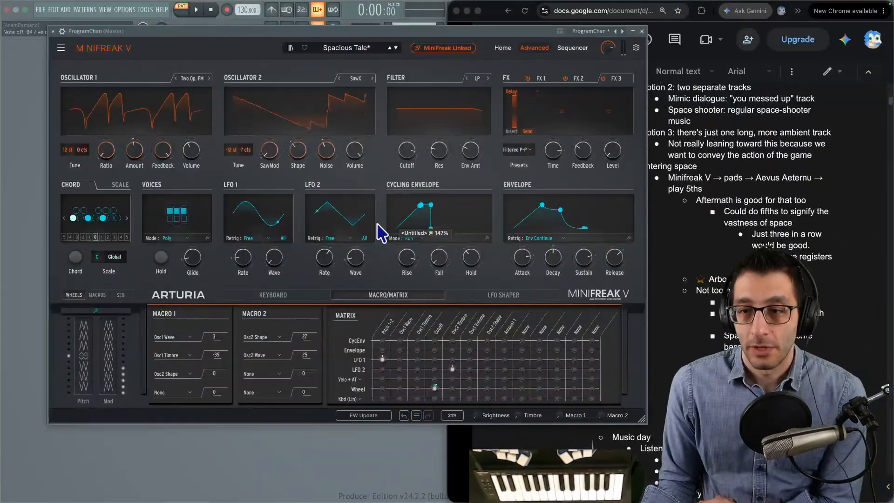
left_click(343, 49)
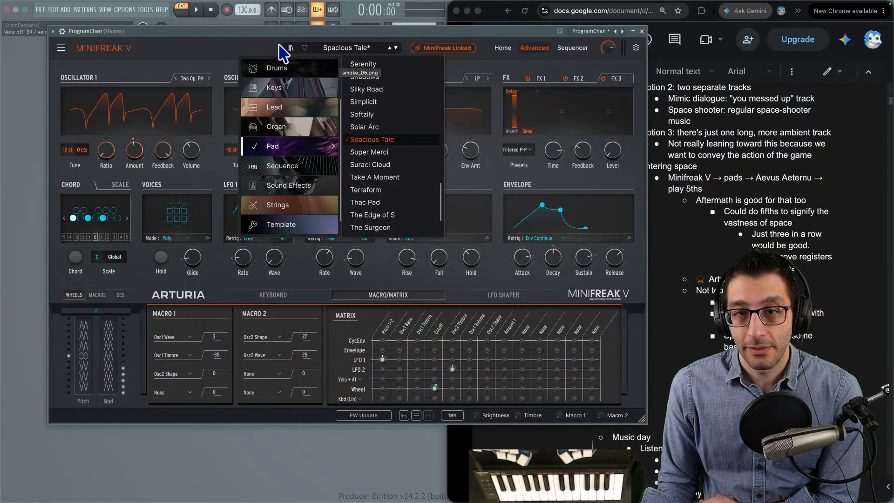
left_click(243, 44)
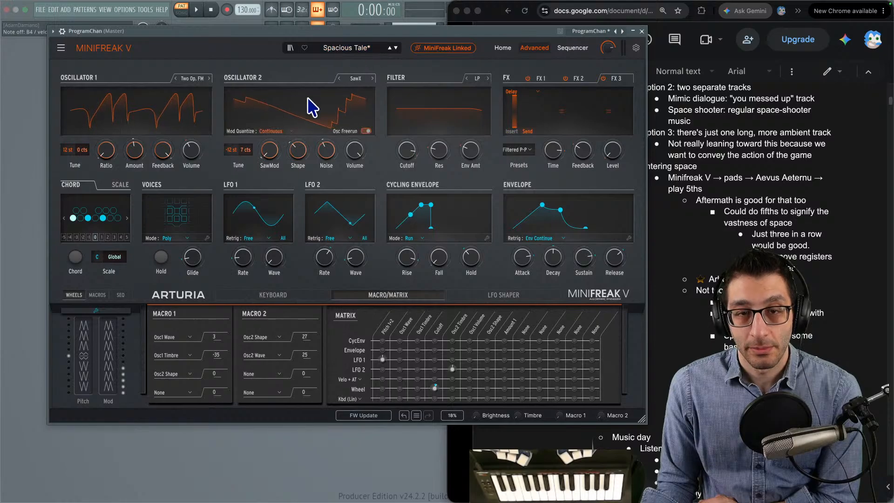
- Start saving the project and create a new folder named SpaceShooter inside the SiaBT folder
key("super+s")
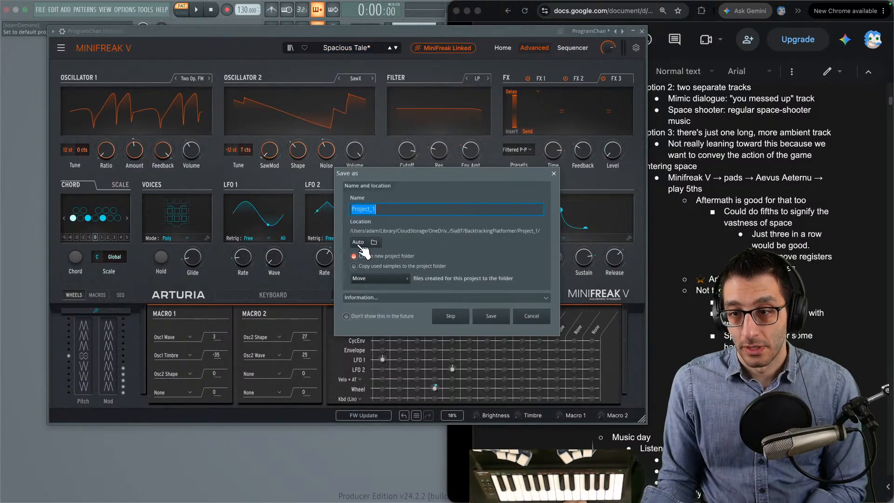
left_click(374, 242)
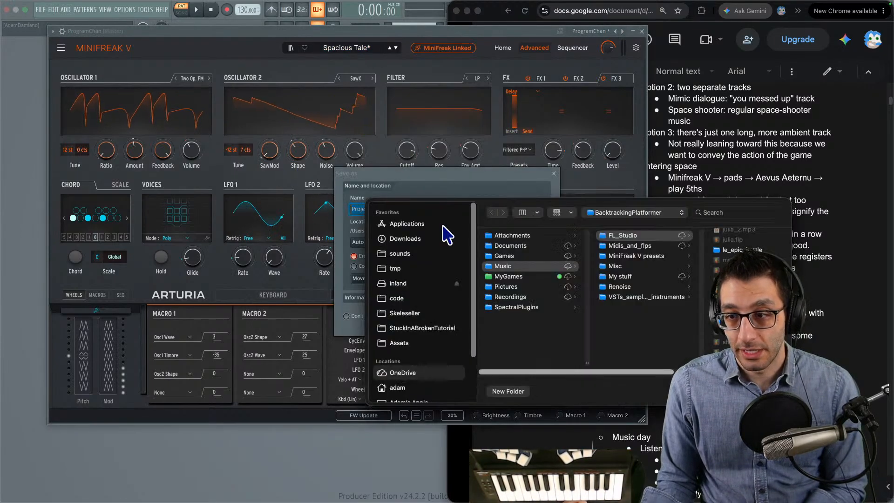
left_click_drag(482, 201, 191, 105)
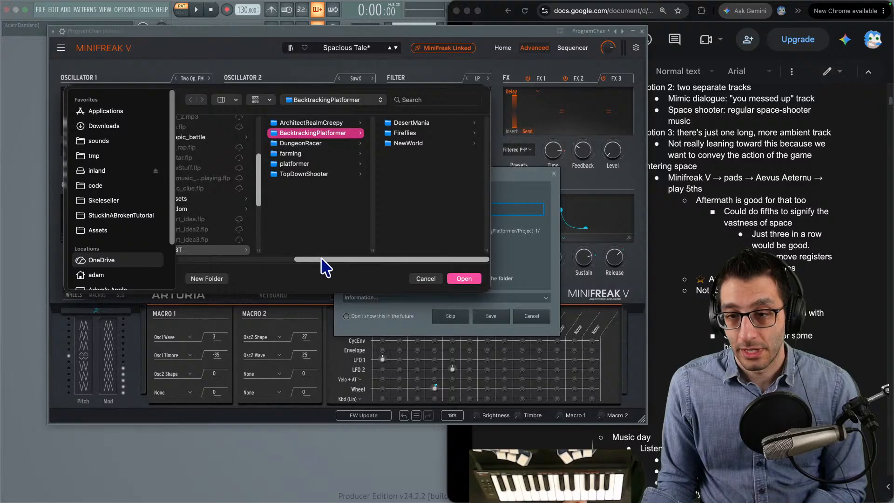
left_click_drag(321, 259, 243, 257)
left_click(236, 250)
left_click(226, 278)
type("SpaceShooter")
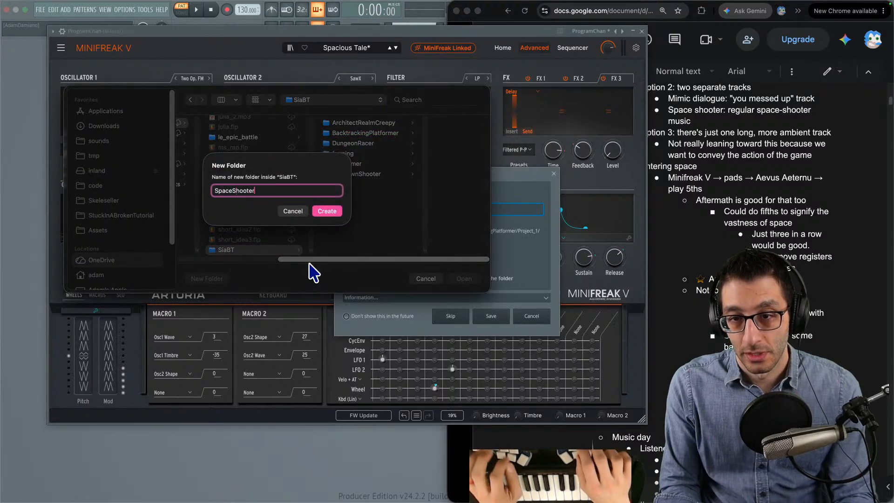
key("Return")
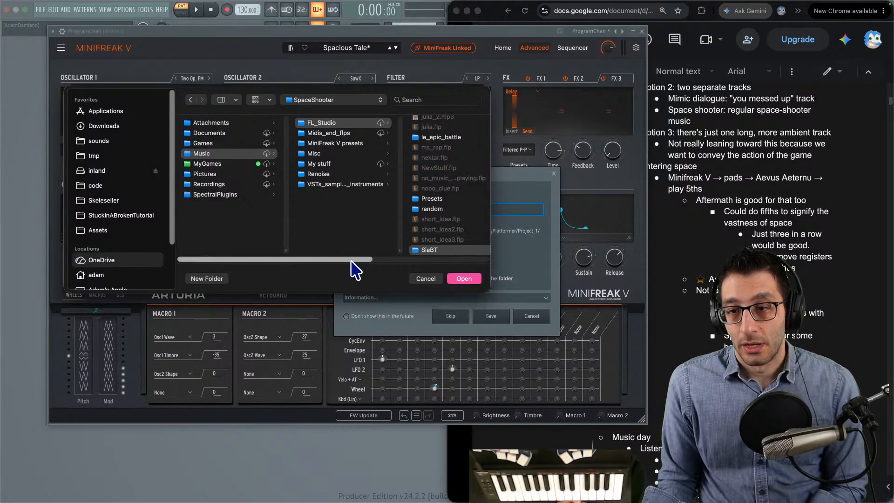
- Choose the SpaceShooter folder as the location and save the project as Vastness in its own project folder
left_click_drag(352, 260, 472, 261)
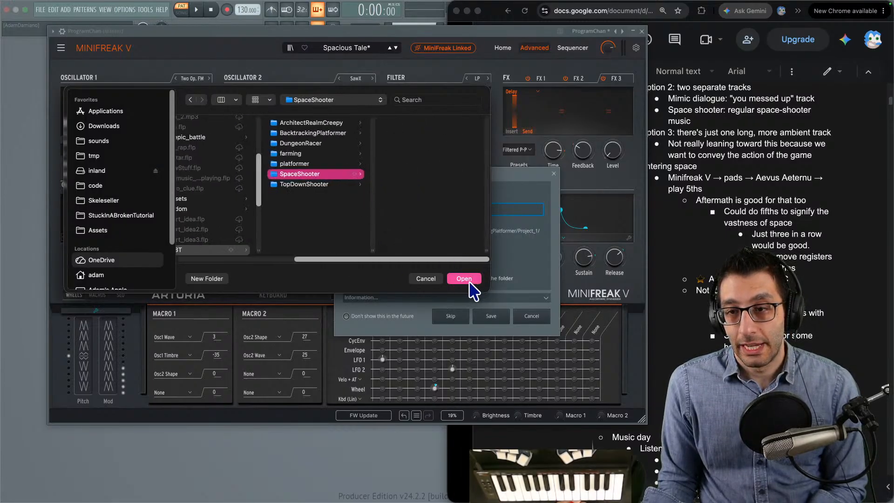
left_click(464, 279)
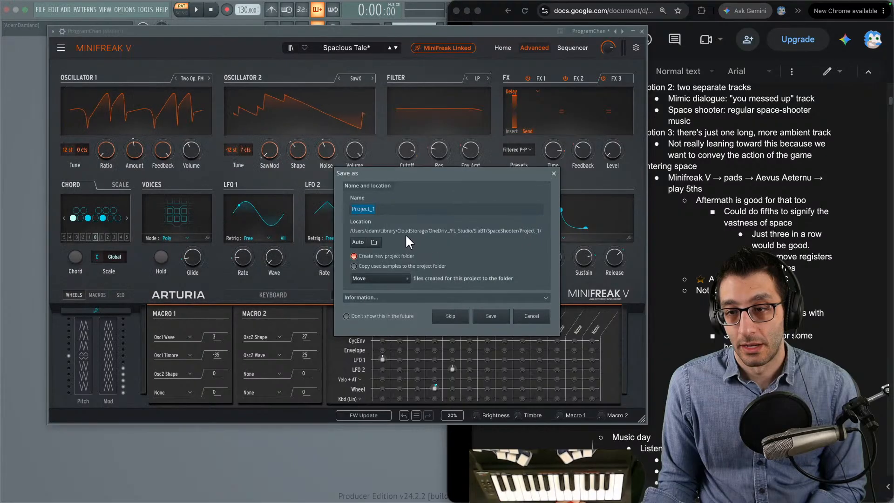
type("Vastness")
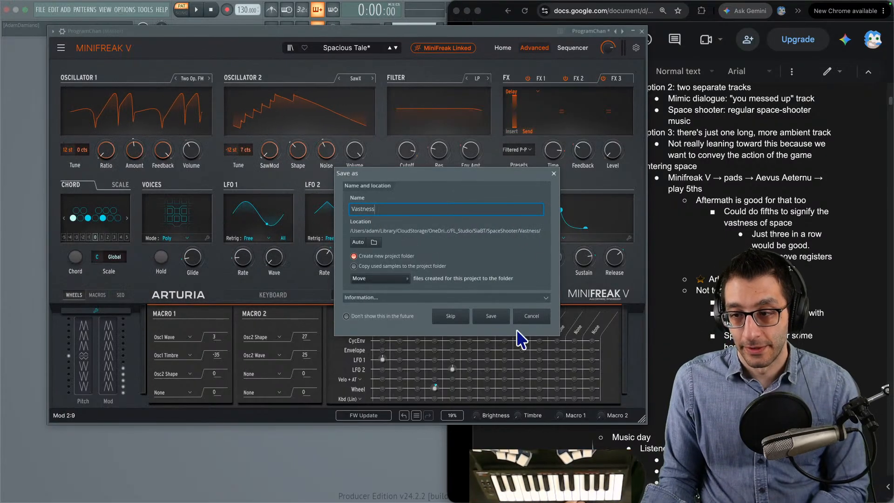
left_click(491, 316)
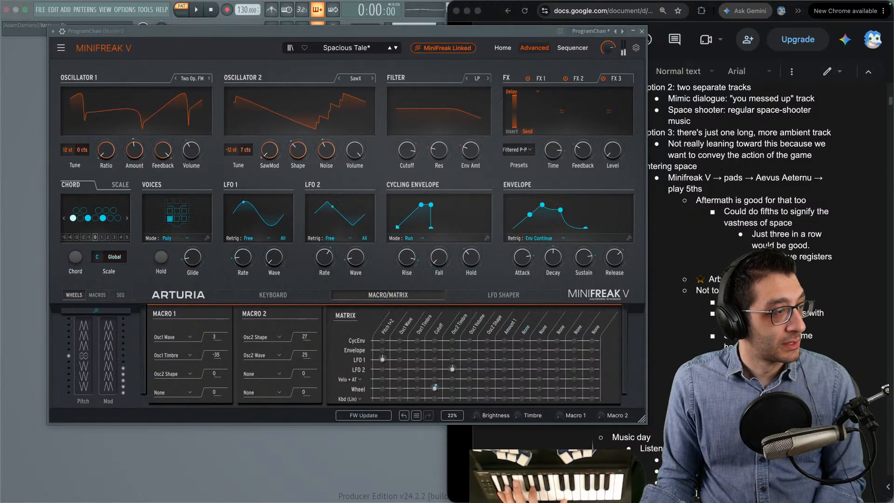
- Open the piano roll for the MiniFreak V channel and close the synth's window
key("F7")
left_click(258, 38)
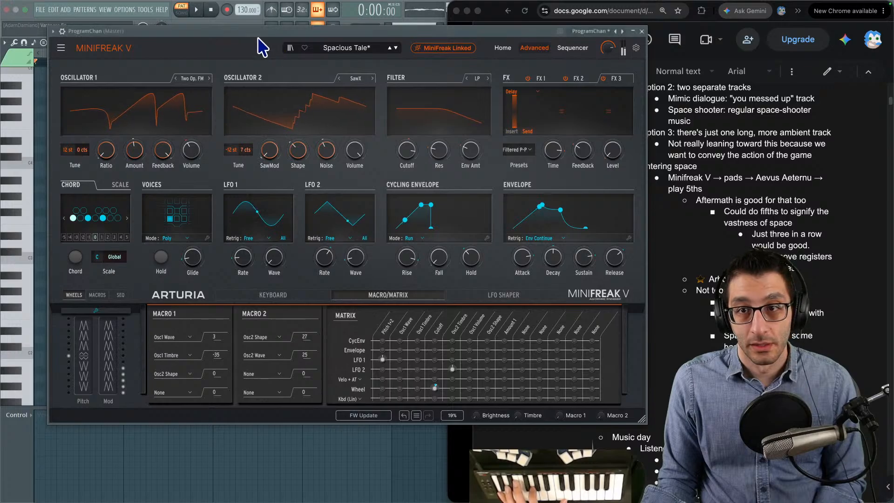
left_click(54, 31)
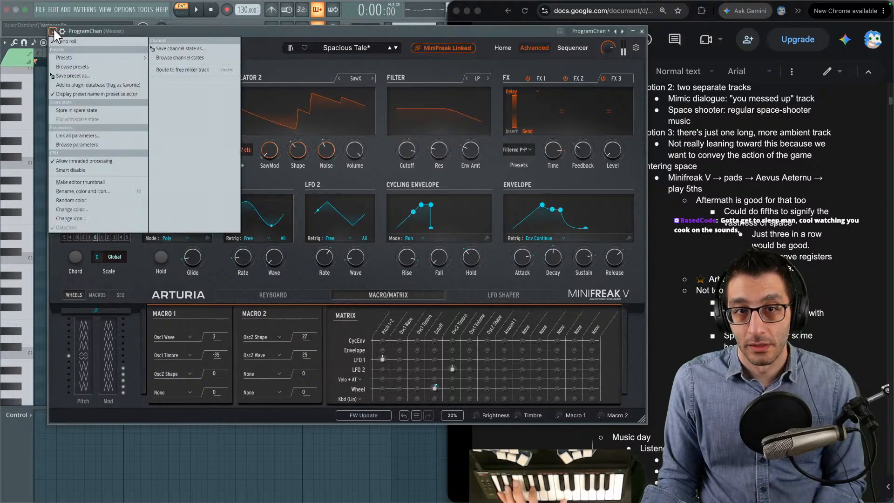
left_click(643, 32)
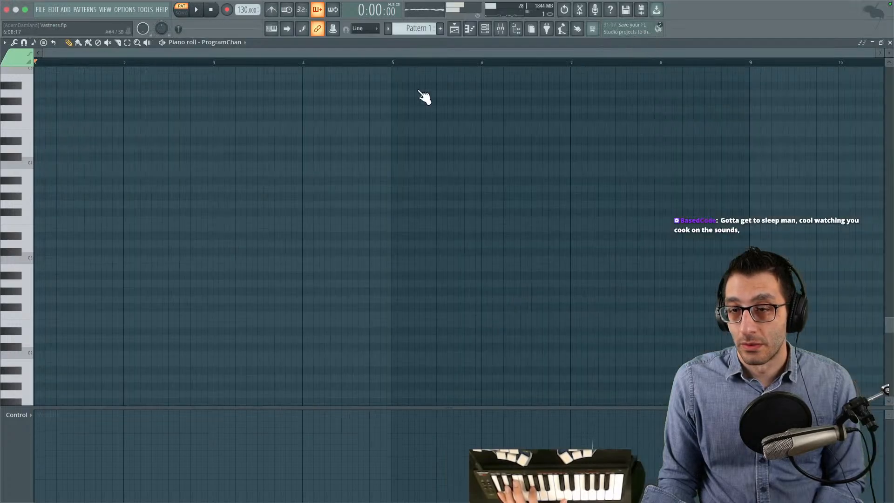
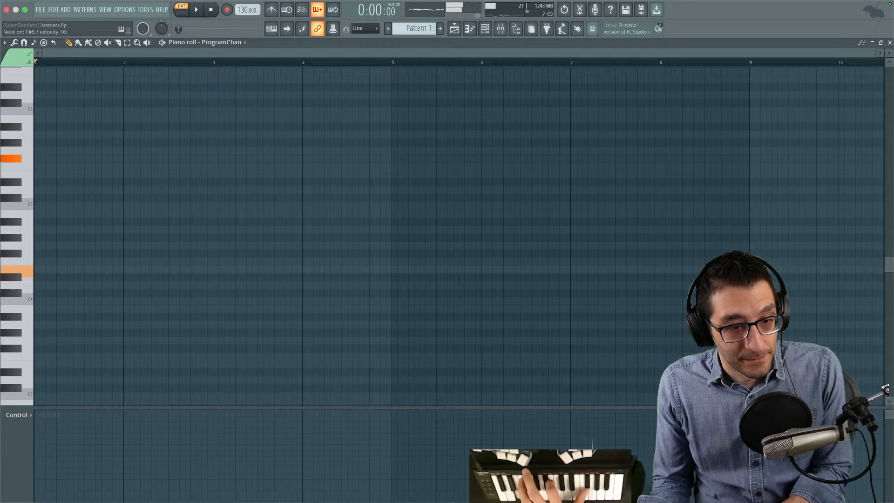
- Place an E4 note at the start of bar 1 and stretch it to the start of bar 4
left_click_drag(40, 265, 26, 266)
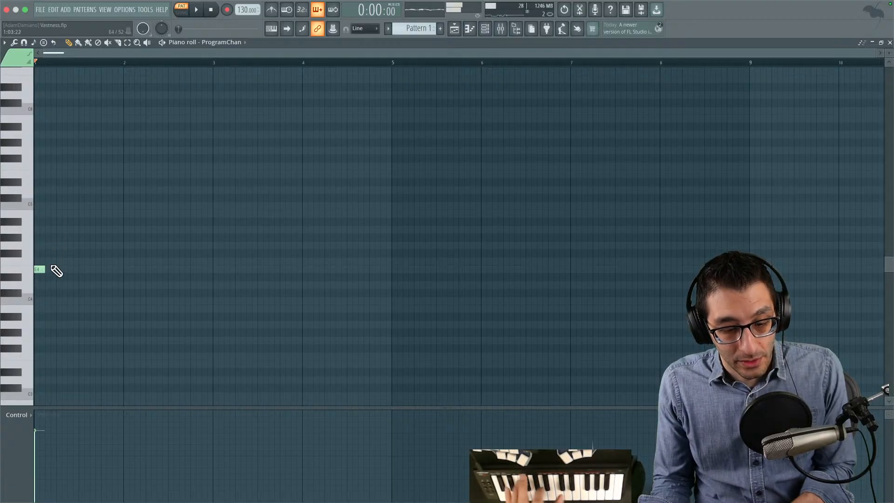
left_click_drag(48, 268, 112, 269)
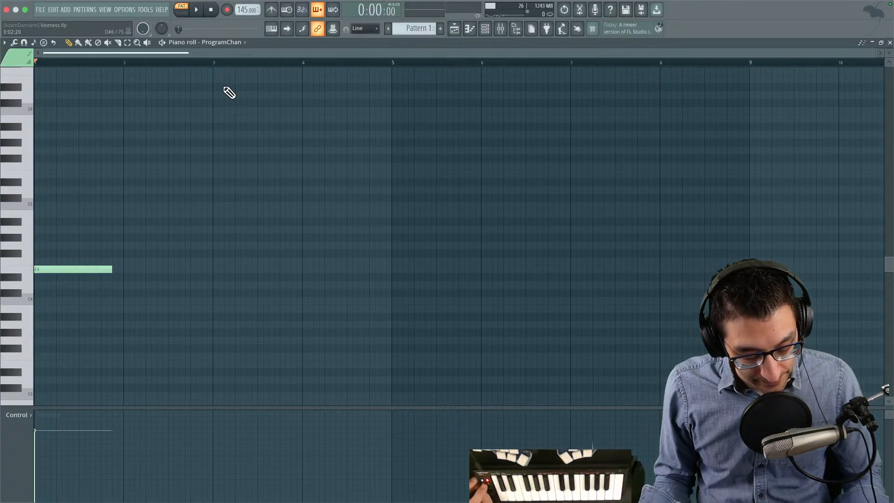
key("space")
key("space")
left_click_drag(113, 269, 300, 259)
- Add three-bar notes on F#5 starting at bar 3 and on B4 starting at bar 4, and play the pattern
mouse_move(219, 138)
left_mouse_down()
mouse_move(205, 128)
mouse_move(172, 175)
mouse_move(166, 151)
mouse_move(203, 146)
mouse_move(214, 156)
left_mouse_up()
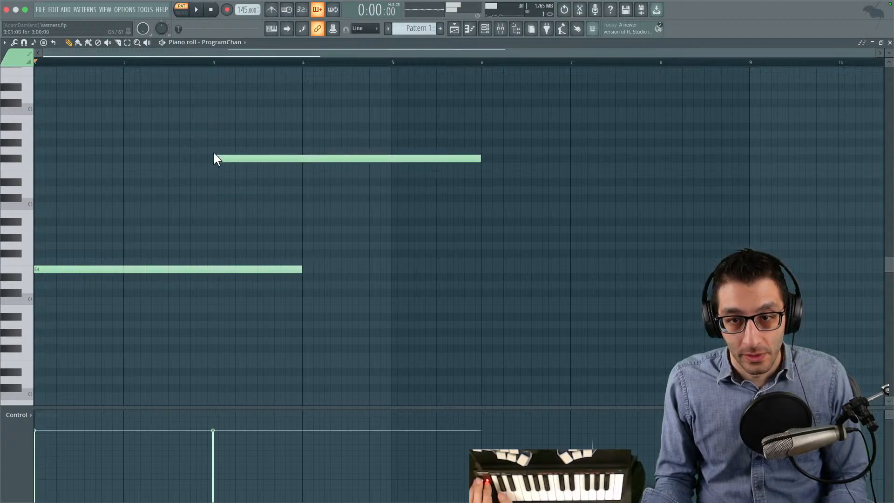
left_click(431, 179)
left_click_drag(423, 178, 300, 213)
key("space")
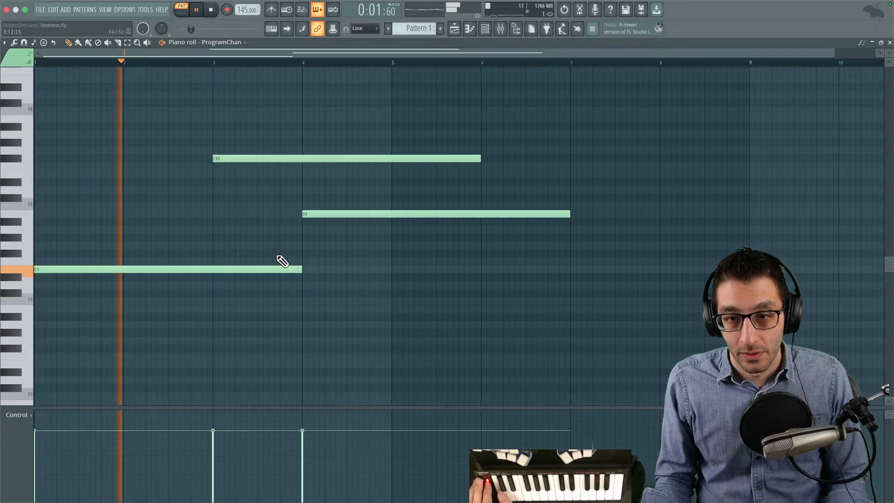
- Move the B4 note to start at bar 5, extend E4 and F#5 to bar 8, and play the pattern
left_click_drag(299, 269, 565, 257)
left_click_drag(480, 158, 569, 157)
key("space")
left_click_drag(320, 212, 408, 213)
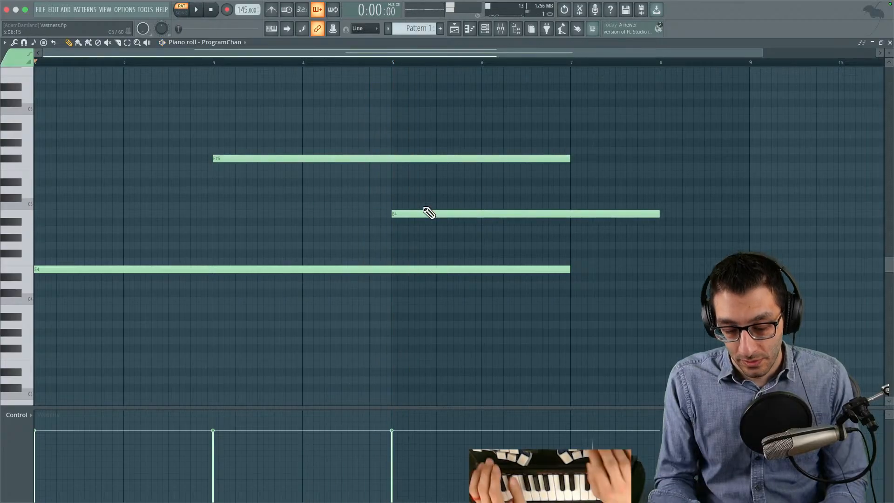
left_click_drag(569, 157, 651, 155)
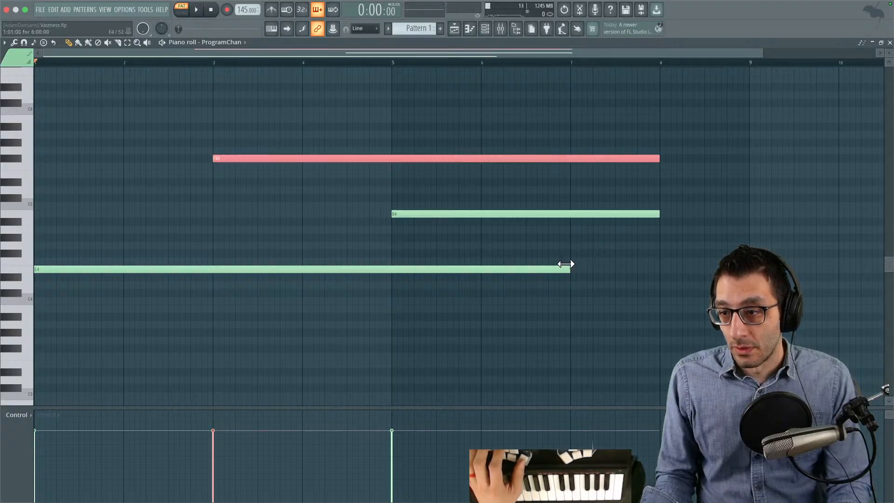
left_click_drag(566, 265, 678, 265)
key("space")
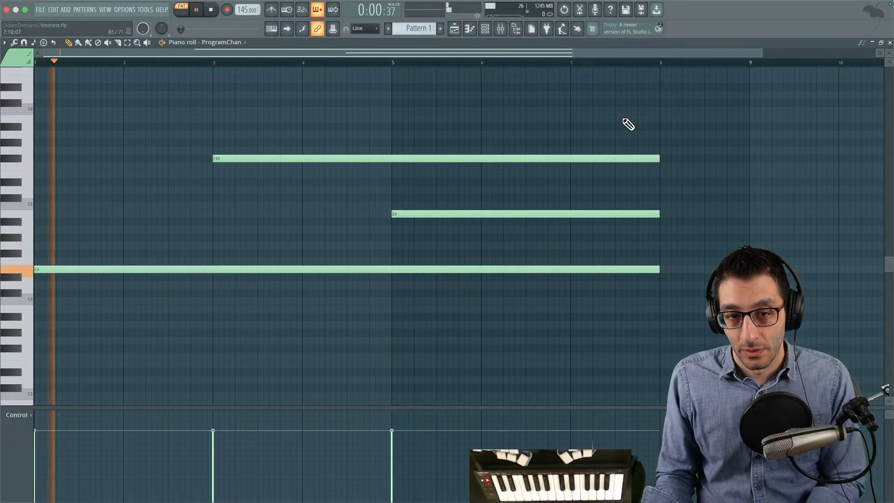
- Extend all three notes together so they end at bar 9
left_click_drag(596, 132, 558, 133)
left_click_drag(663, 134, 567, 131)
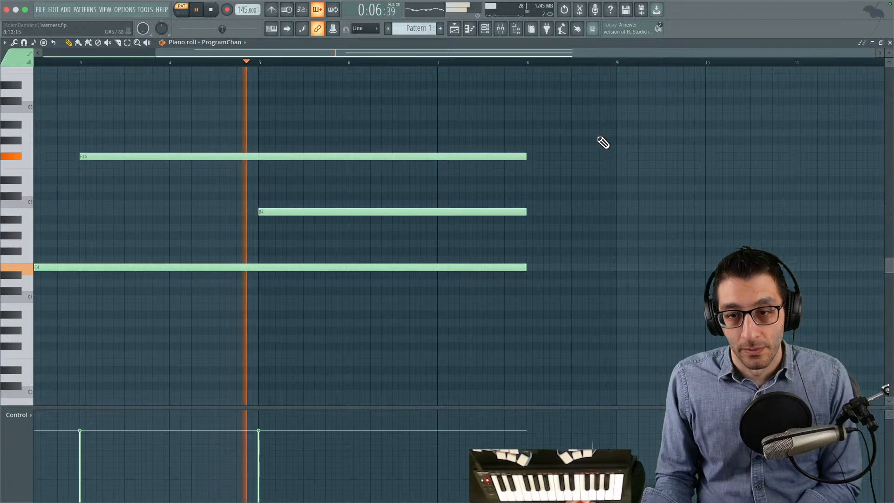
key("ctrl+a")
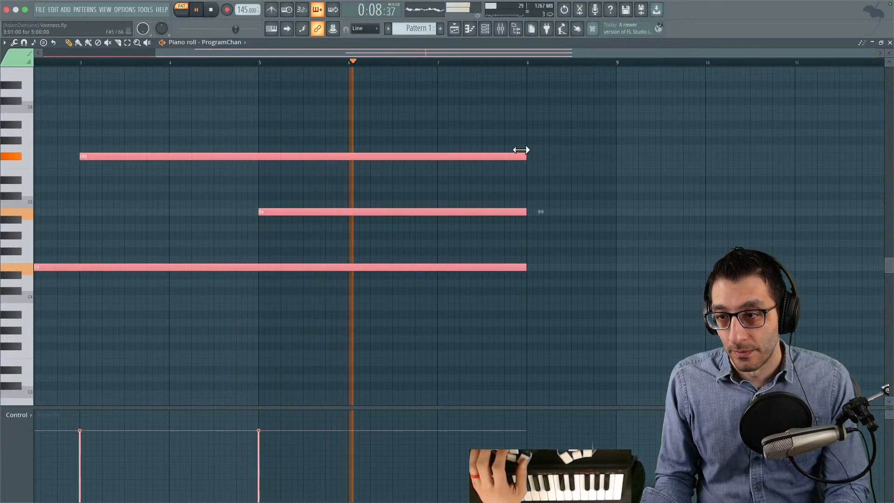
left_click_drag(524, 150, 609, 150)
left_click(643, 145)
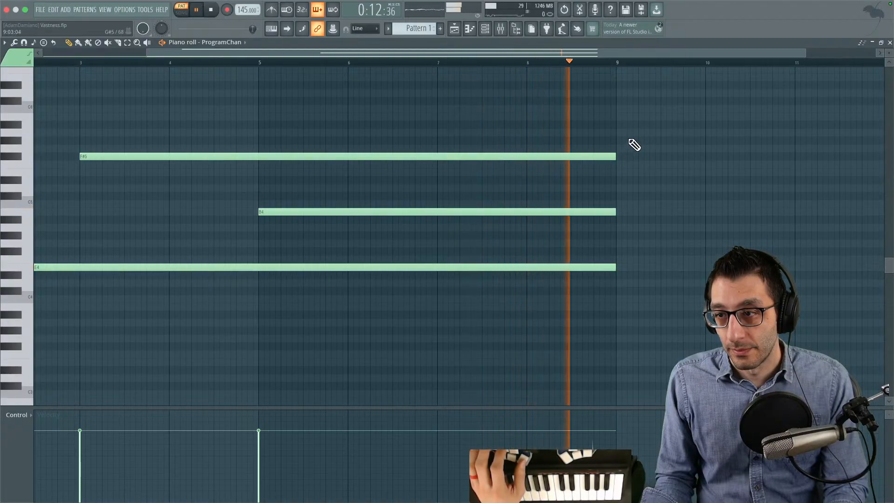
left_click_drag(684, 128, 404, 163)
scroll(404, 163, "down", 3)
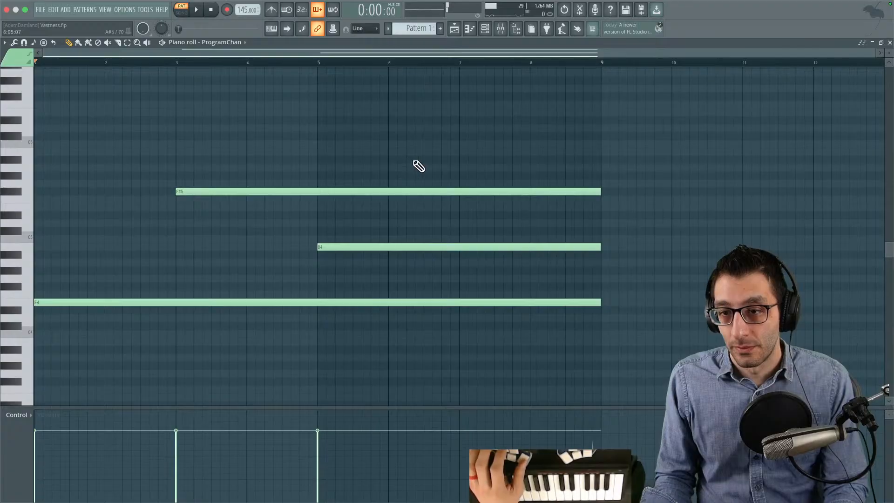
scroll(442, 163, "down", 3)
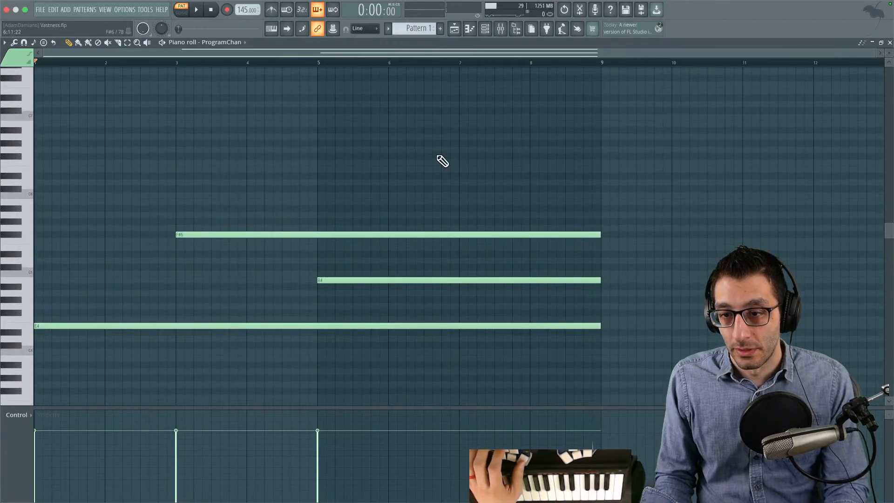
scroll(442, 161, "down", 3)
scroll(442, 161, "right", 1)
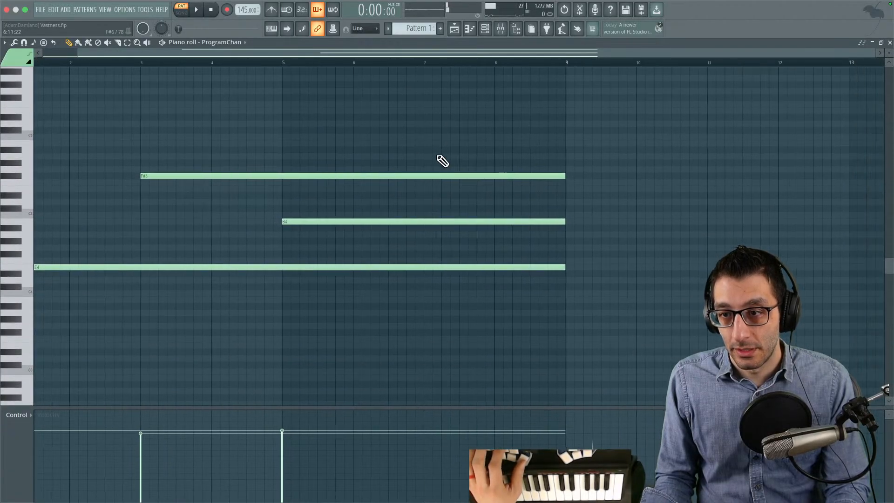
scroll(293, 116, "right", 1)
scroll(335, 126, "left", 3)
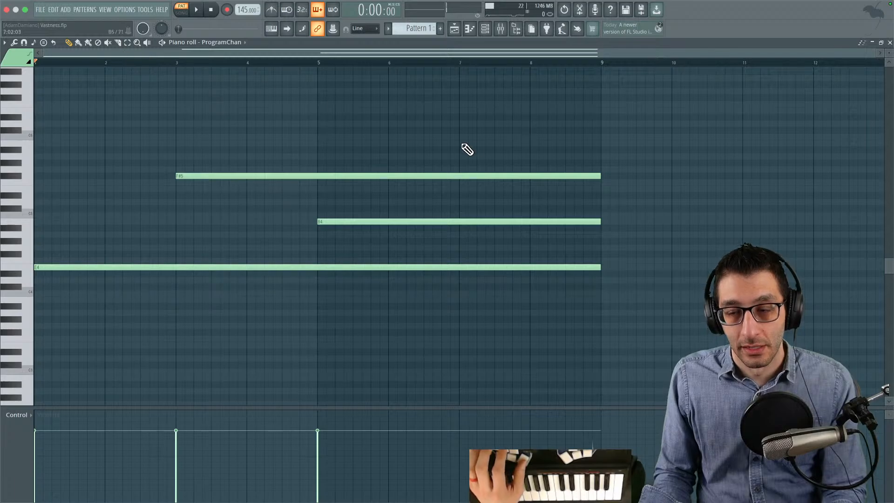
right_click(286, 130, "ctrl")
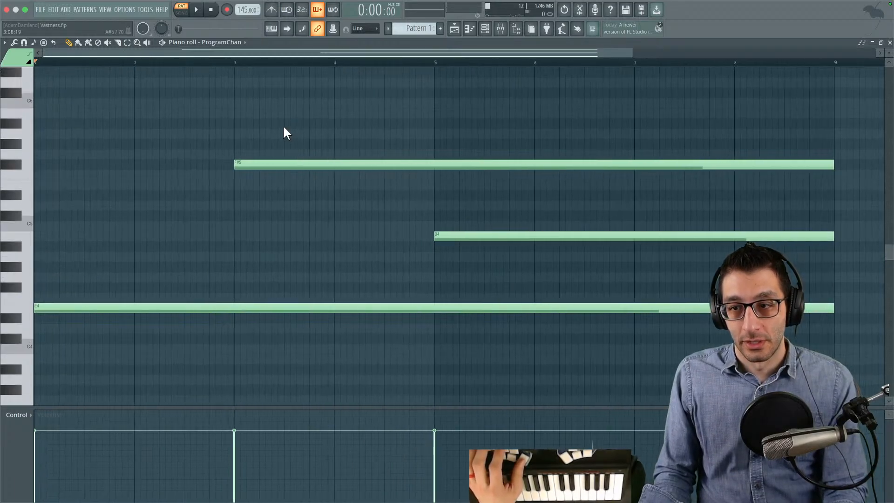
left_click_drag(310, 119, 859, 367)
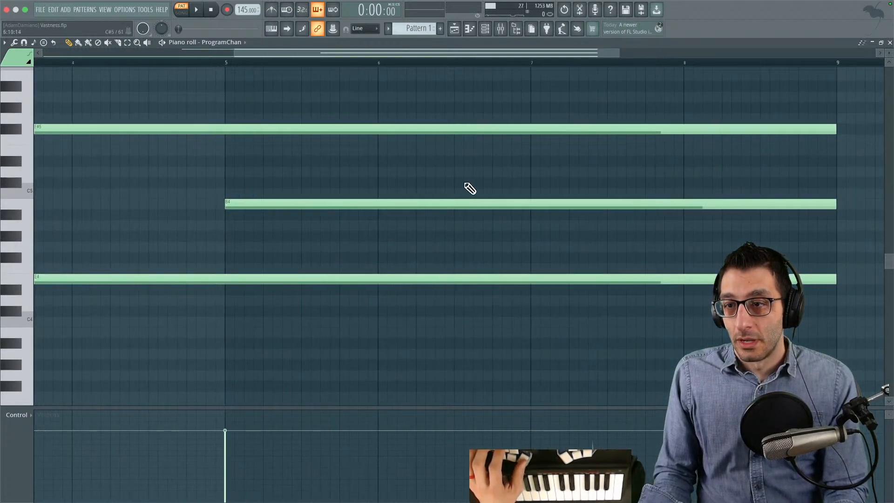
scroll(471, 189, "down", 4)
mouse_move(461, 180)
left_mouse_down()
mouse_move(440, 174)
mouse_move(453, 182)
mouse_move(439, 185)
left_mouse_up()
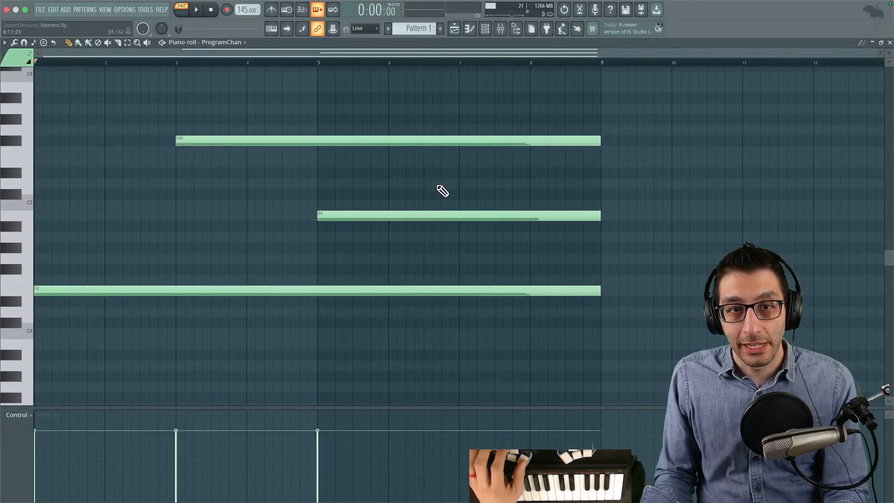
mouse_move(219, 133)
left_mouse_down()
mouse_move(150, 126)
mouse_move(225, 122)
left_mouse_up()
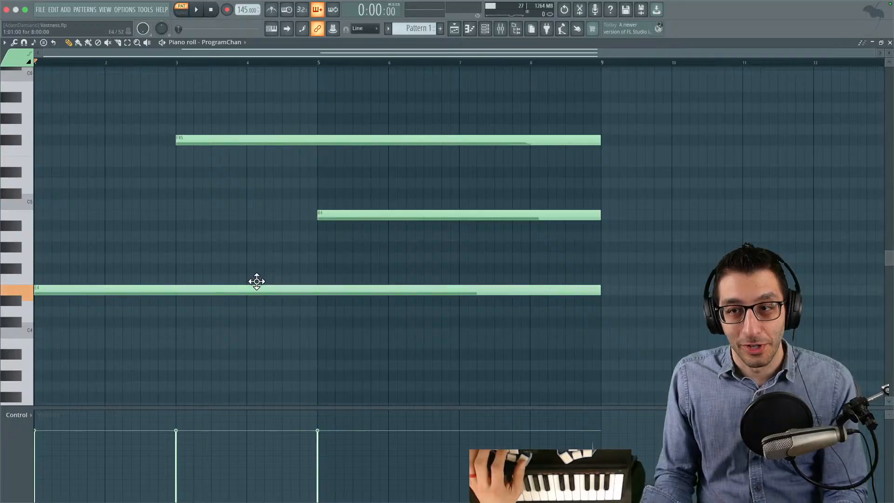
- Add an A4 note from bar 13 to bar 21 as the root of the second group of fifths
left_click_drag(646, 259, 413, 269)
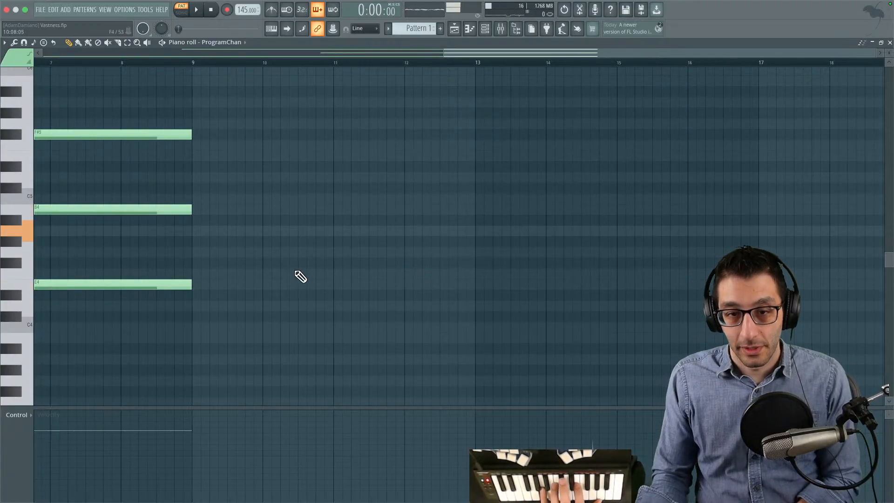
scroll(284, 263, "left", 1)
mouse_move(247, 241)
left_mouse_down()
mouse_move(329, 221)
mouse_move(525, 221)
left_mouse_up()
right_click(542, 234)
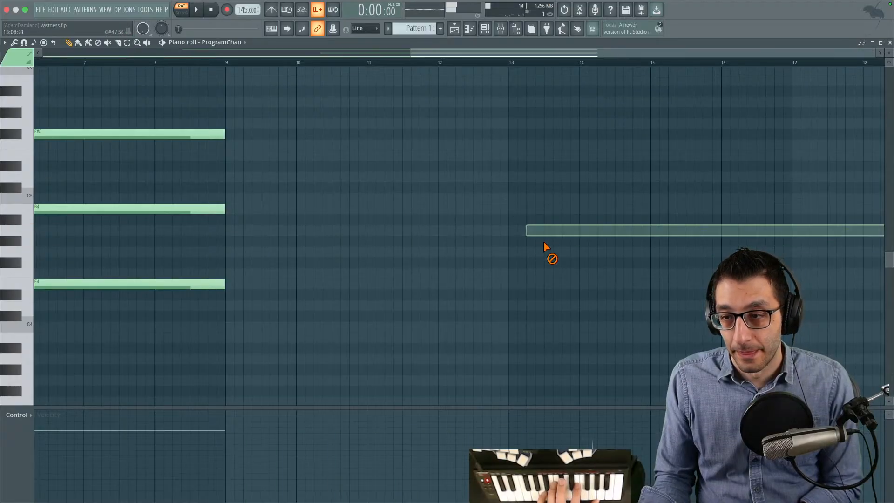
mouse_move(447, 228)
left_mouse_down()
mouse_move(545, 227)
mouse_move(513, 231)
left_mouse_up()
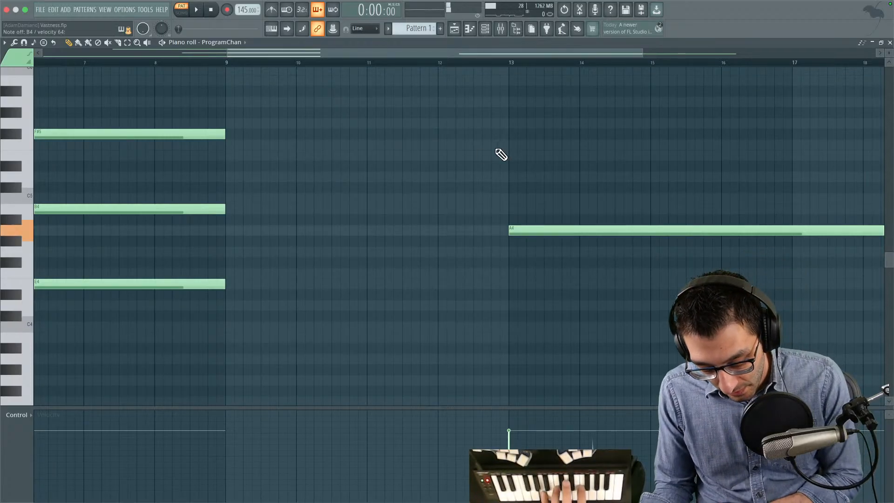
- Stack fifths above the A4 note: E5 from bar 15 and B5 from bar 17, both ending at bar 21
left_click_drag(503, 155, 722, 168)
scroll(560, 161, "down", 3, "ctrl")
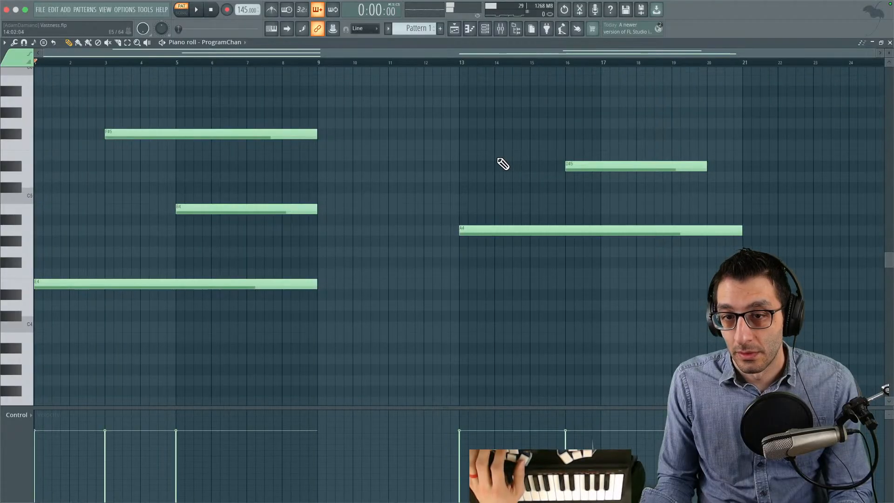
right_click(589, 159)
mouse_move(524, 167)
left_mouse_down()
mouse_move(509, 172)
mouse_move(532, 169)
mouse_move(525, 153)
left_mouse_up()
left_click_drag(557, 81, 601, 80)
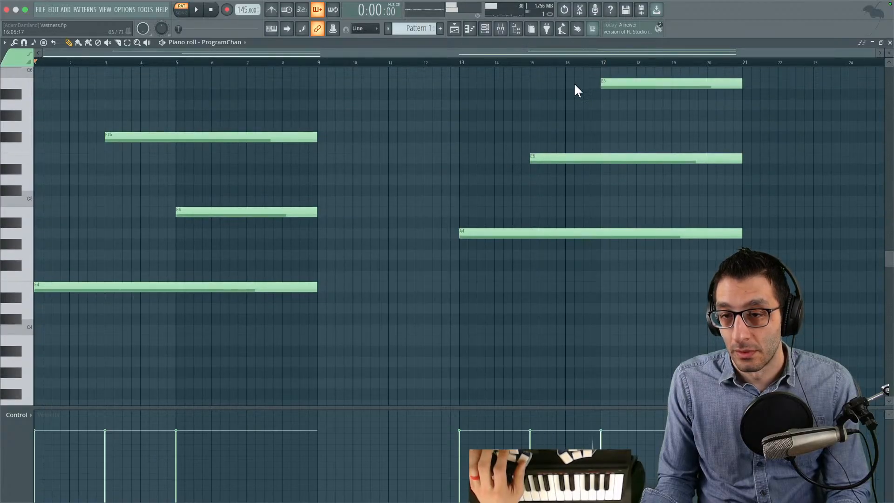
- Play through the pattern and lower the velocity of the F#5 note slightly
key("space")
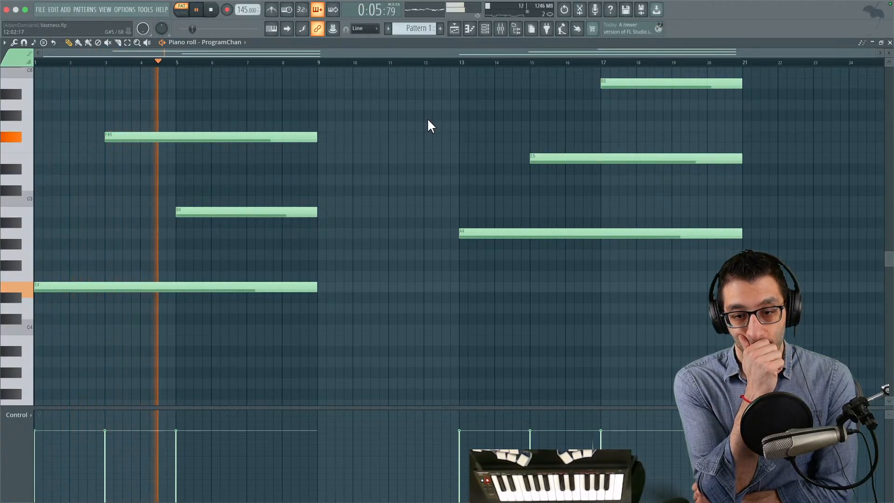
left_click(105, 443)
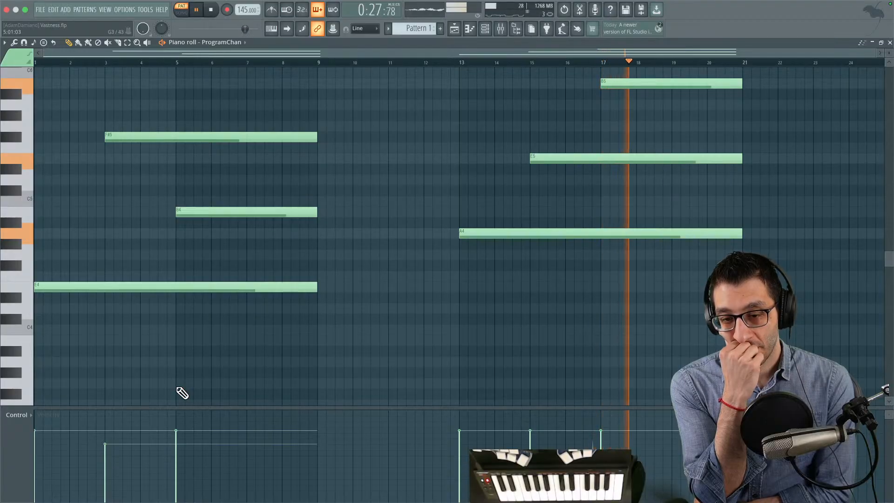
key("space")
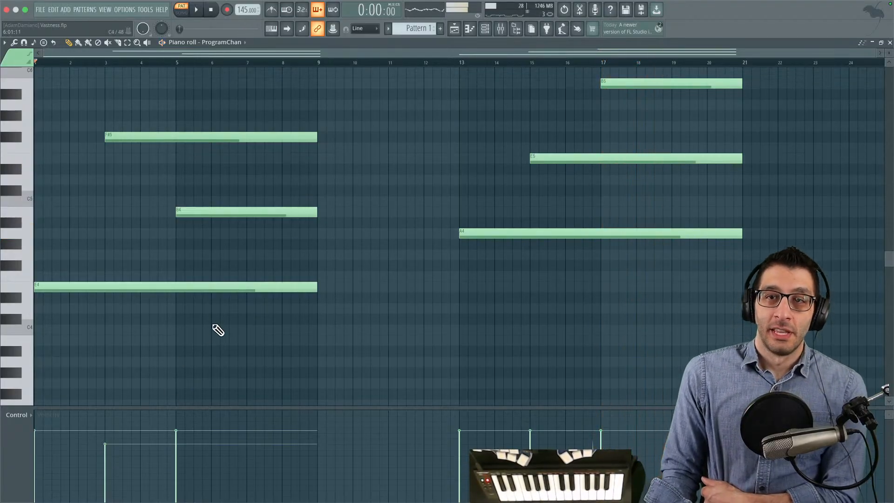
- Bring up the MiniFreak V window and switch to the TODO notes in Google Docs
key("ctrl+Up")
left_click(685, 373)
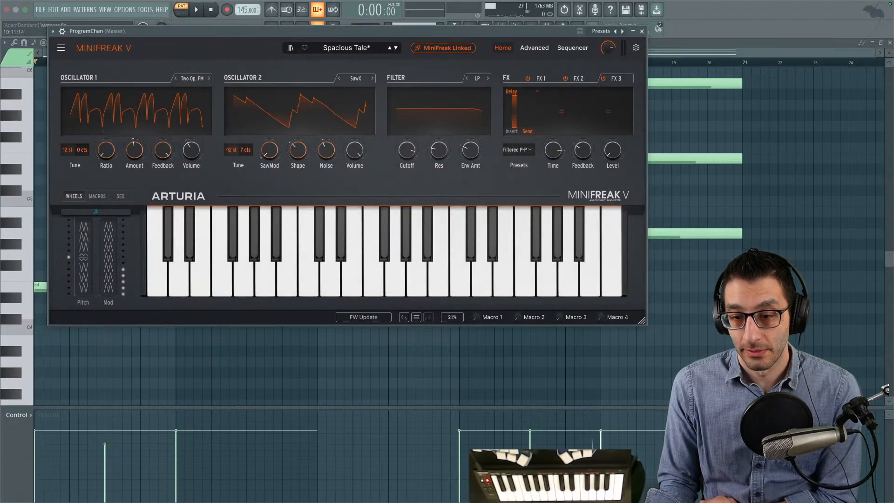
left_click(269, 482)
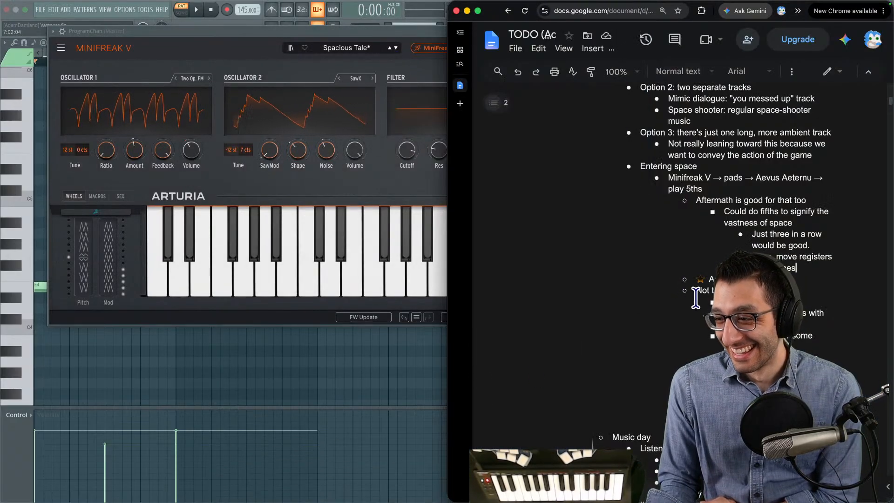
- Return to MiniFreak V in FL Studio and browse from Spacious Tale through the neighbouring presets to The Surgeon
left_click(393, 48)
left_click(394, 48)
left_click(395, 48)
left_click(394, 48)
left_click(394, 48)
left_click(394, 48)
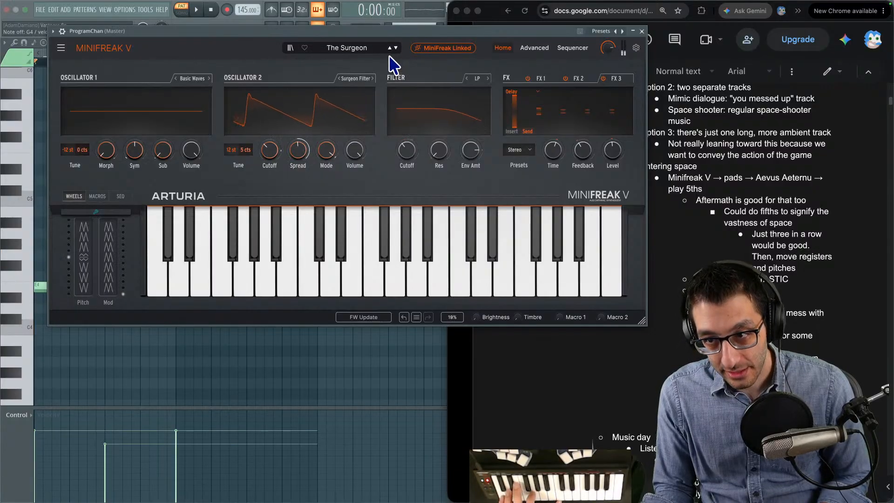
- Show The Surgeon's advanced settings, turn its Glide down, and lower the LFO 1 rate to 0.158
left_click(534, 48)
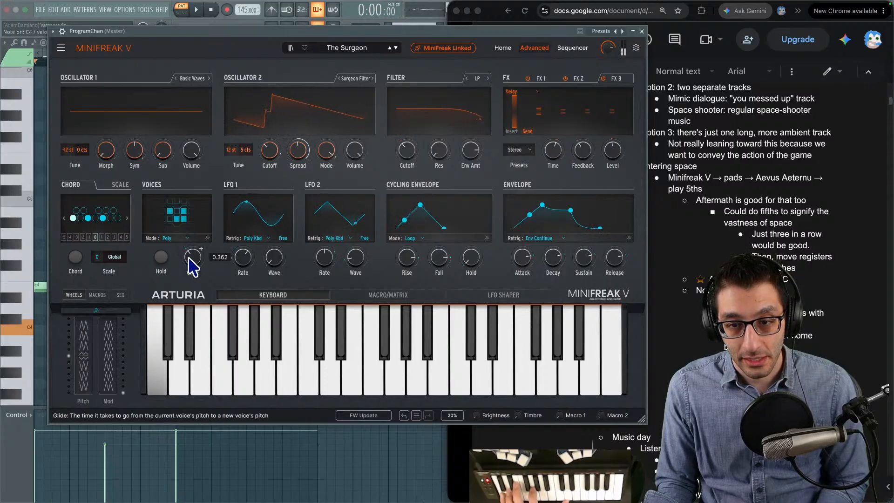
left_click_drag(190, 259, 190, 271)
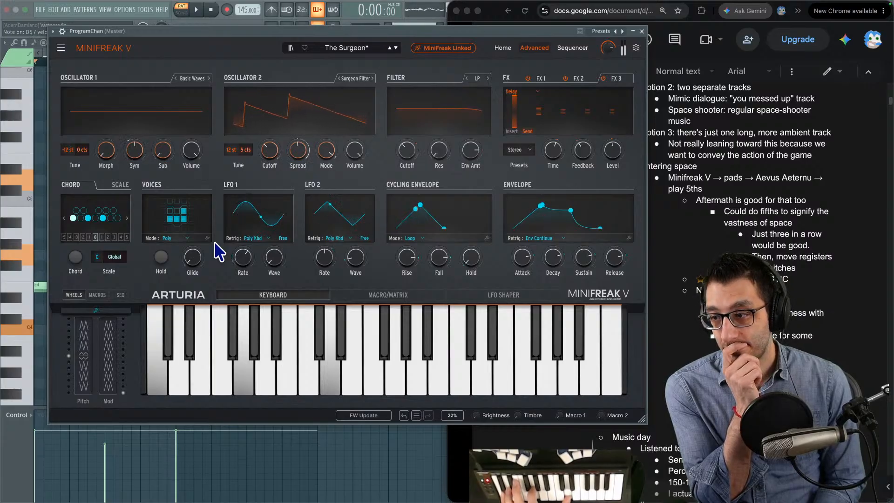
left_click_drag(244, 251, 244, 298)
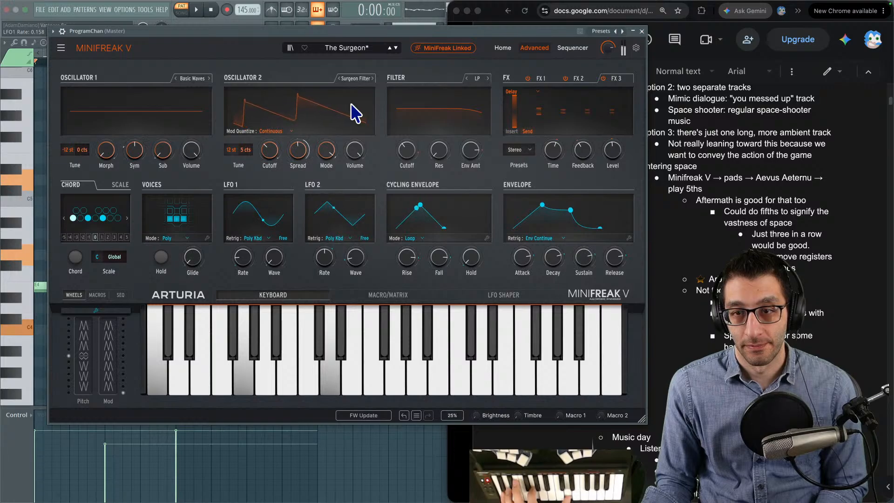
- Load the next preset, Tirun, and audition the pattern of fifths with it
left_click(397, 48)
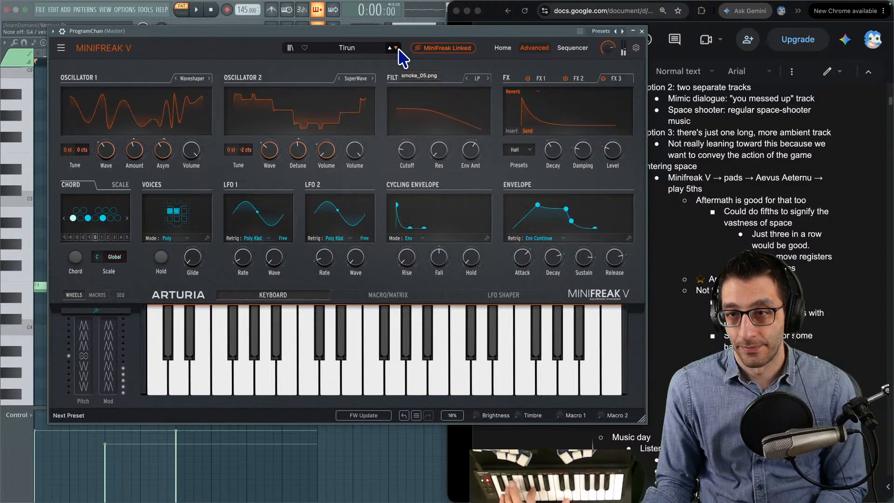
key("space")
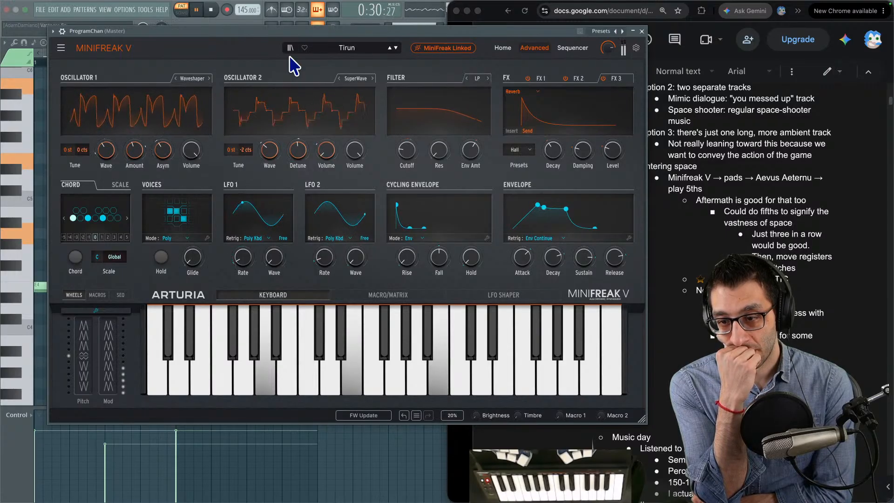
key("space")
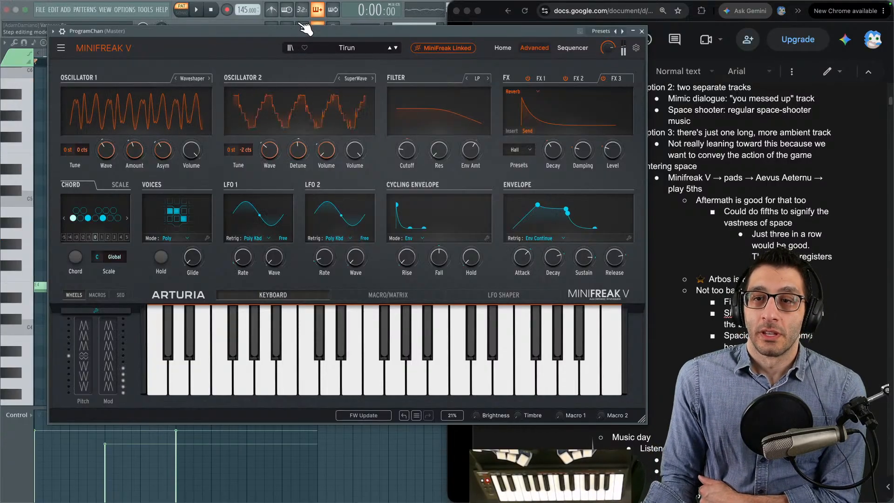
- Switch back to FL Studio and move the MiniFreak V window aside to uncover the start of the piano roll
left_click_drag(296, 32, 289, 133)
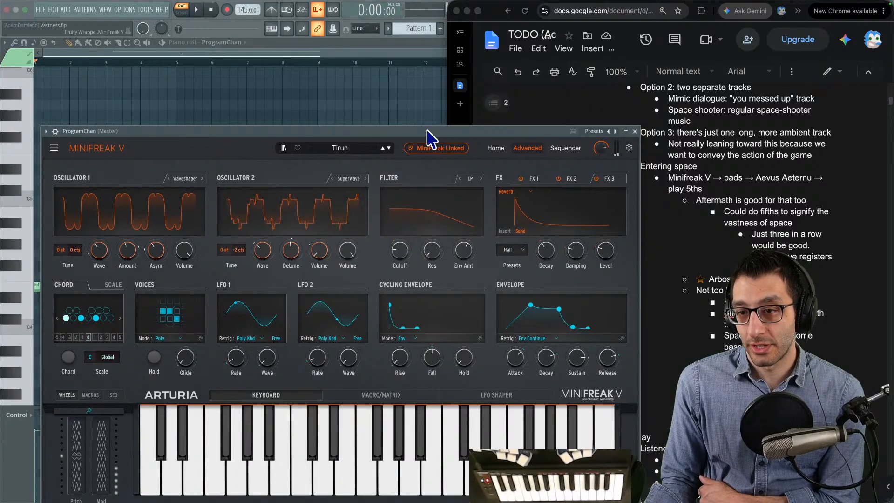
left_click_drag(412, 127, 413, 82)
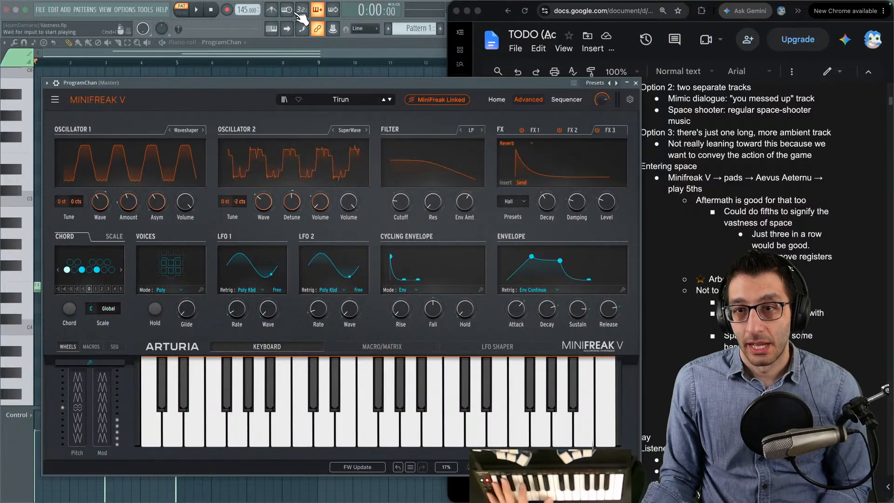
left_click(296, 38)
left_click_drag(298, 79, 376, 85)
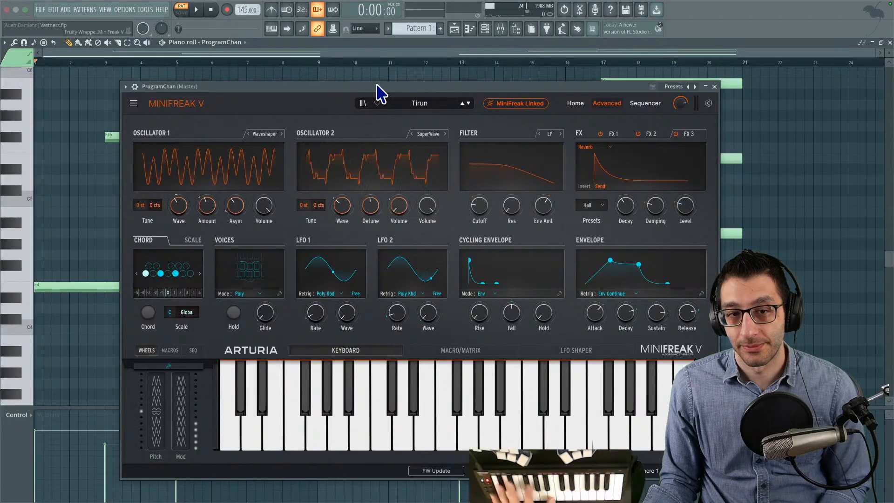
- Play the opening bars of the fifths pattern with the Tirun pad and stop playback
left_click(41, 85)
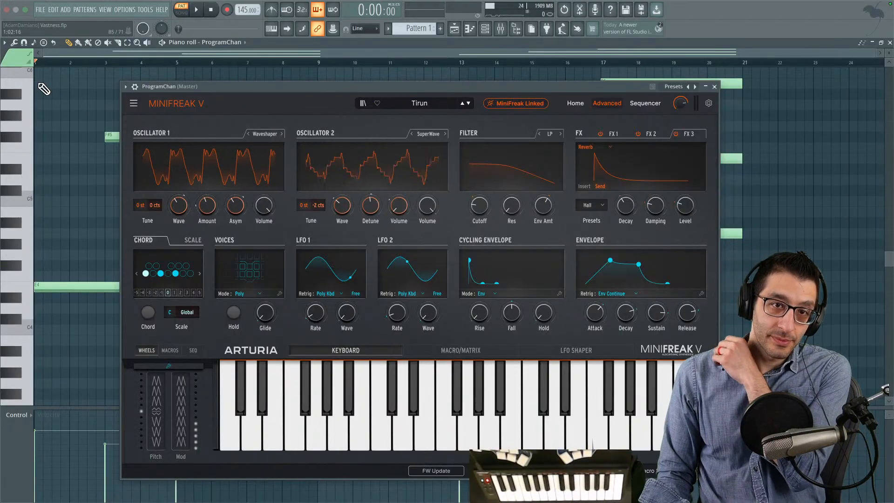
scroll(41, 85, "up", 1)
key("space")
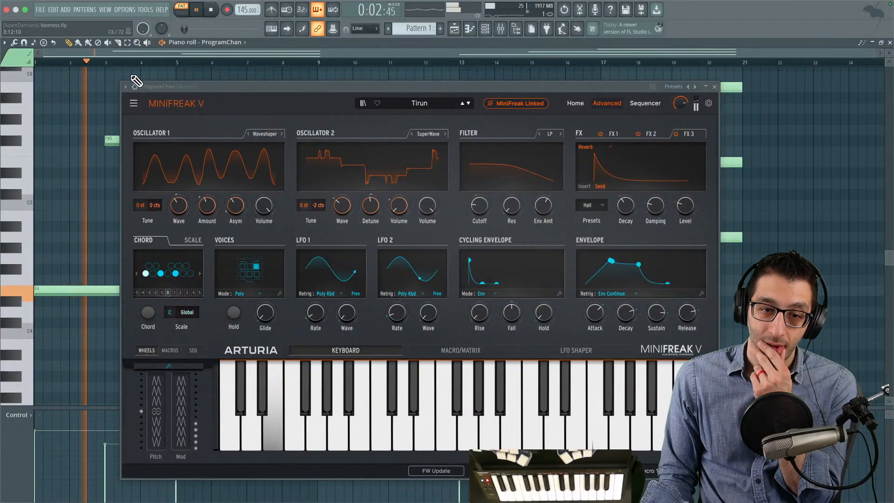
key("space")
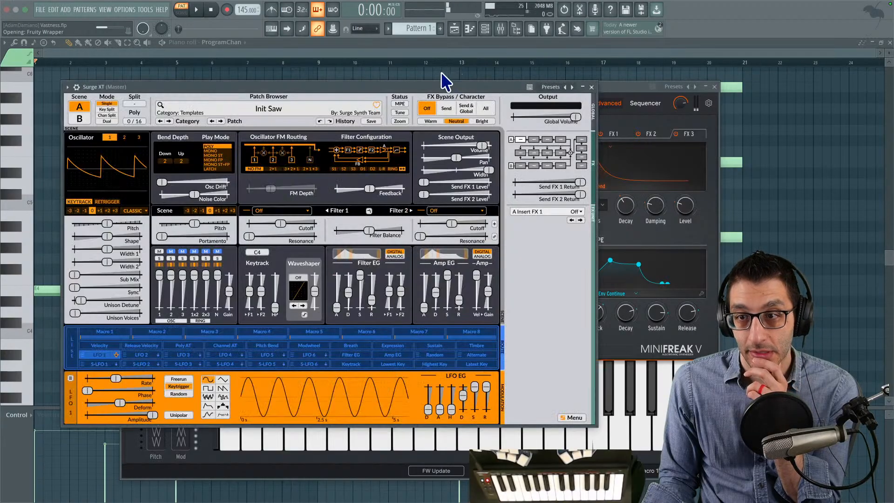
- Load the third-party drum patch Brush Snare into Surge XT
left_click(284, 110)
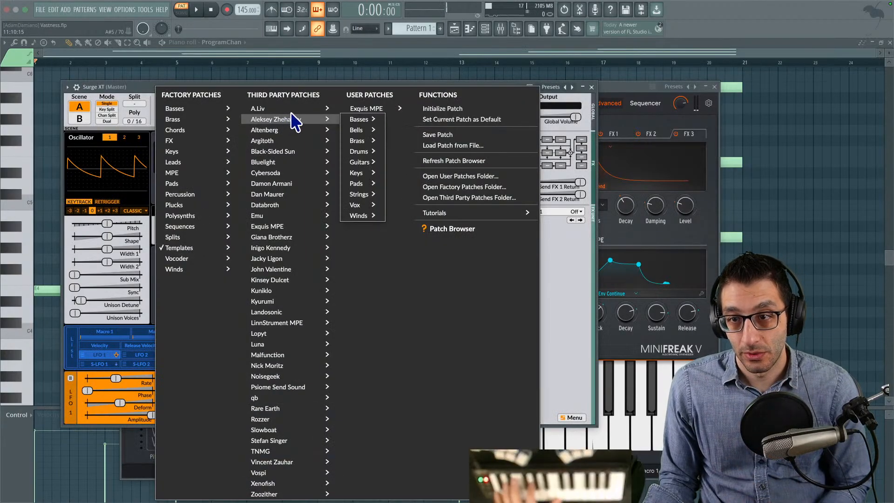
mouse_move(326, 109)
mouse_move(276, 119)
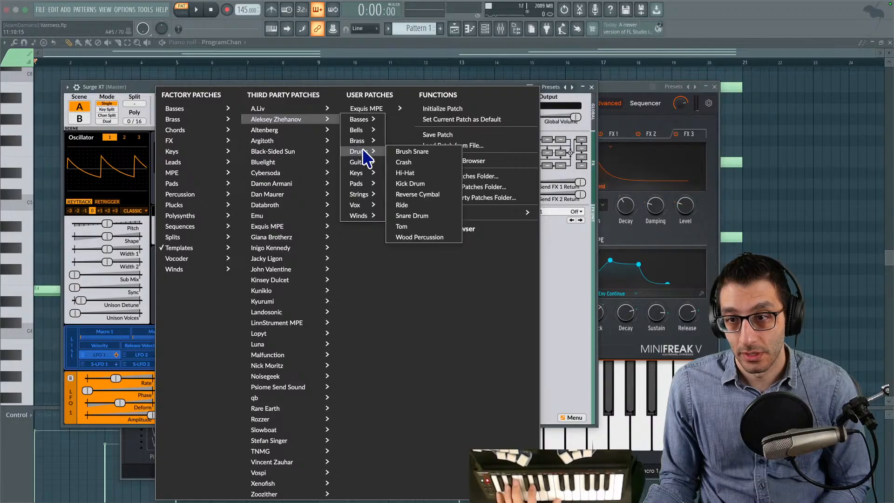
left_click(438, 152)
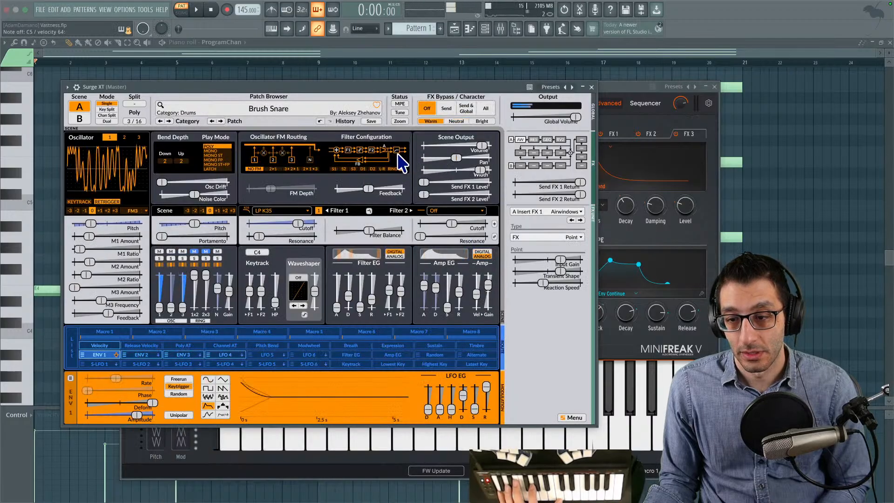
- Browse backwards through the Surge XT drum patches from Brush Snare to Snare Drum
left_click(218, 121)
left_click(218, 121)
left_click(218, 122)
left_click(218, 121)
left_click(218, 121)
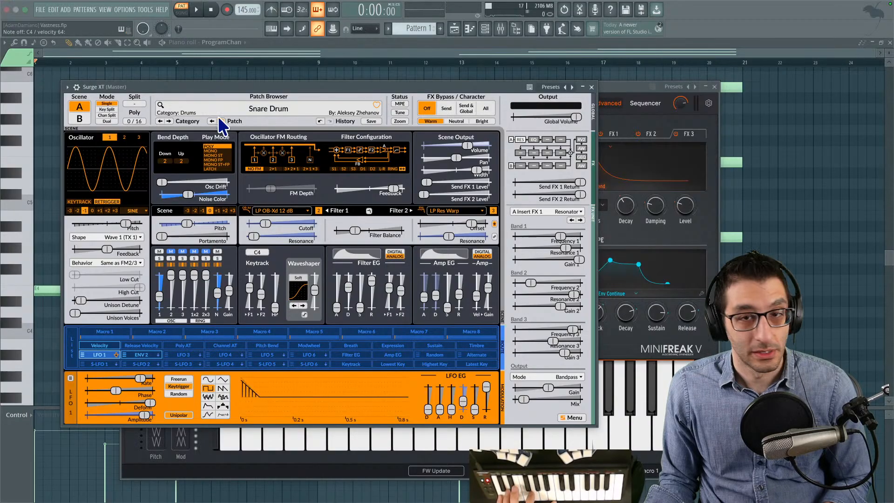
left_click_drag(143, 29, 143, 27)
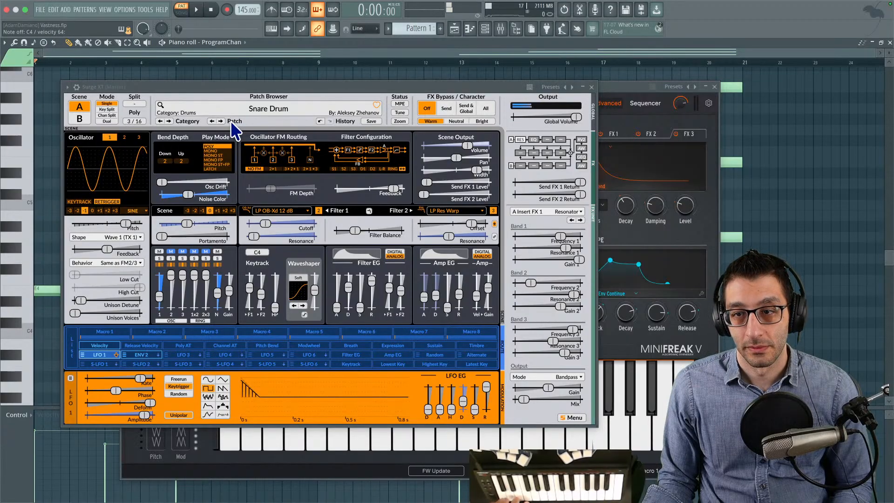
- Play the fifths pattern and audition the drum patches following Snare Drum in Surge XT, going past Brush Snare
left_click(197, 10)
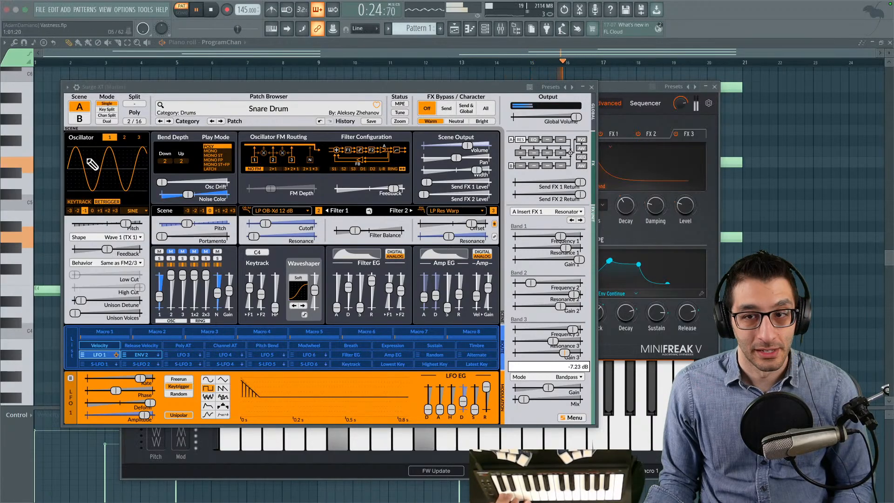
left_click(221, 121)
left_click(220, 121)
left_click(221, 121)
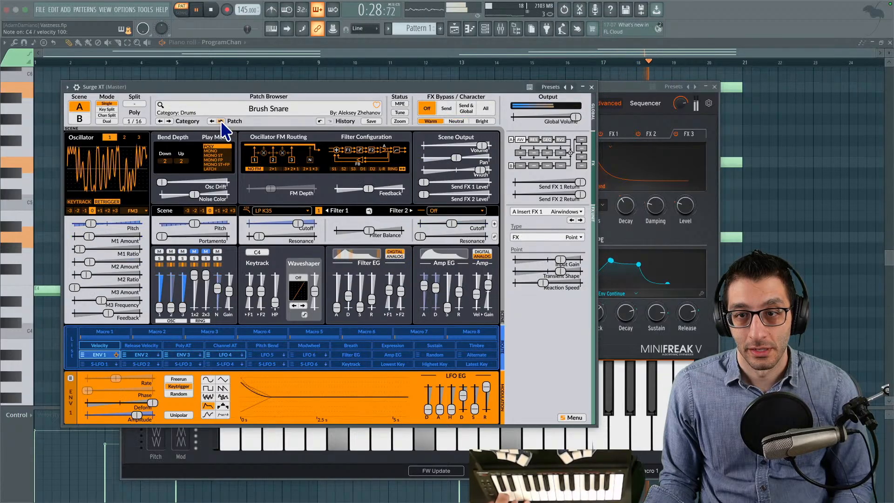
left_click(221, 121)
- Load Snare 1 from the Altenberg drum patches, compare it with Snare 2, and return to Snare 1
left_click(185, 110)
mouse_move(306, 142)
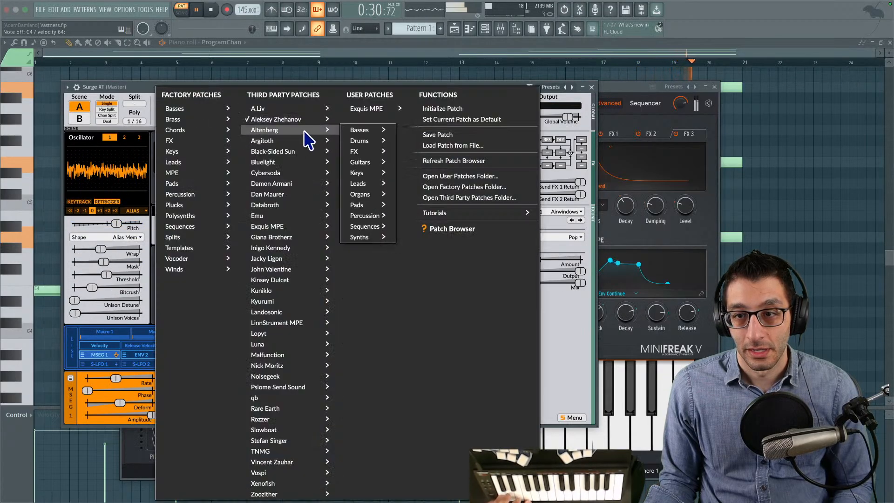
mouse_move(374, 141)
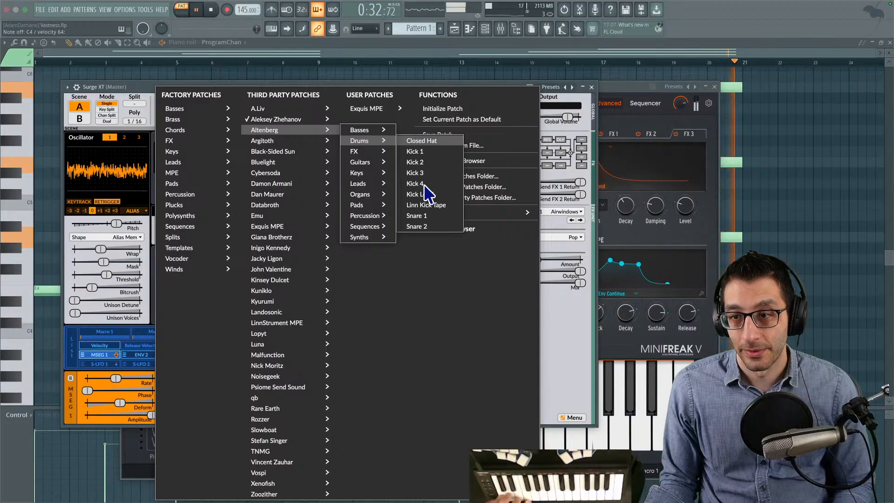
left_click(424, 214)
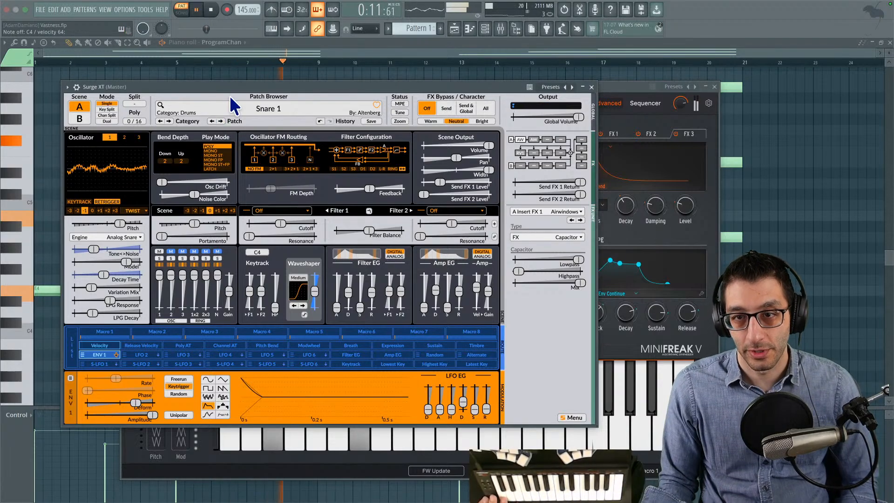
left_click(222, 121)
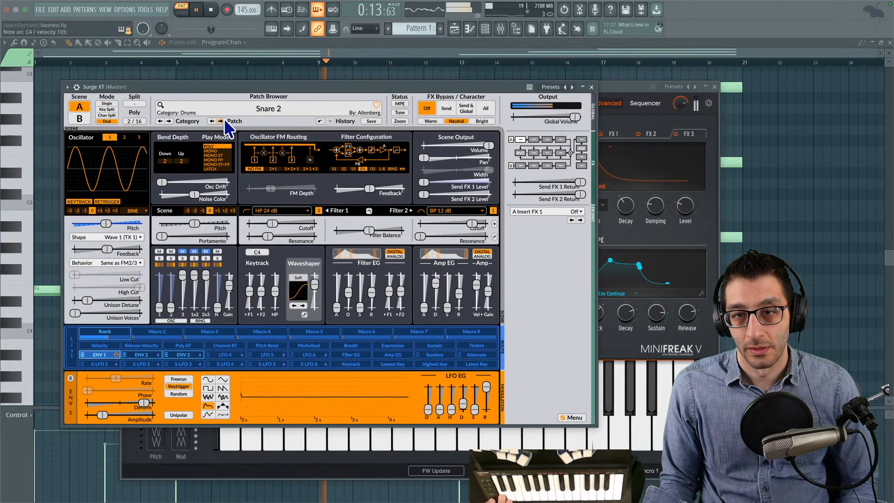
left_click(214, 121)
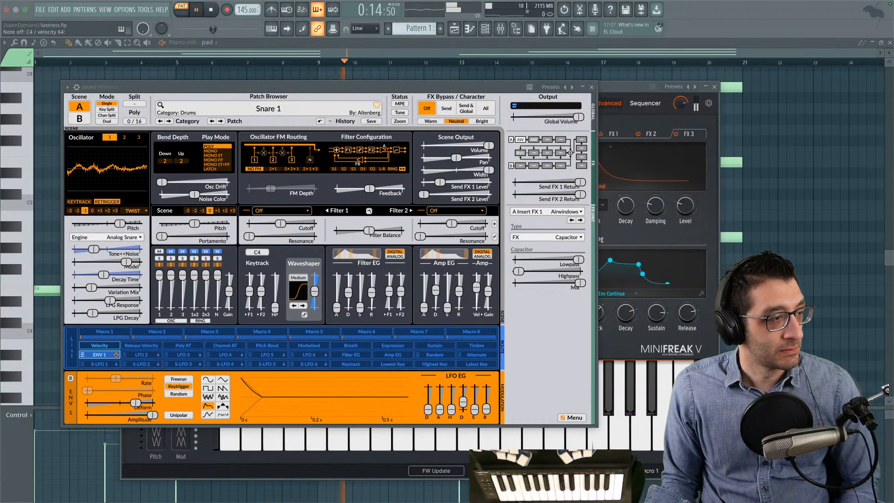
key("space")
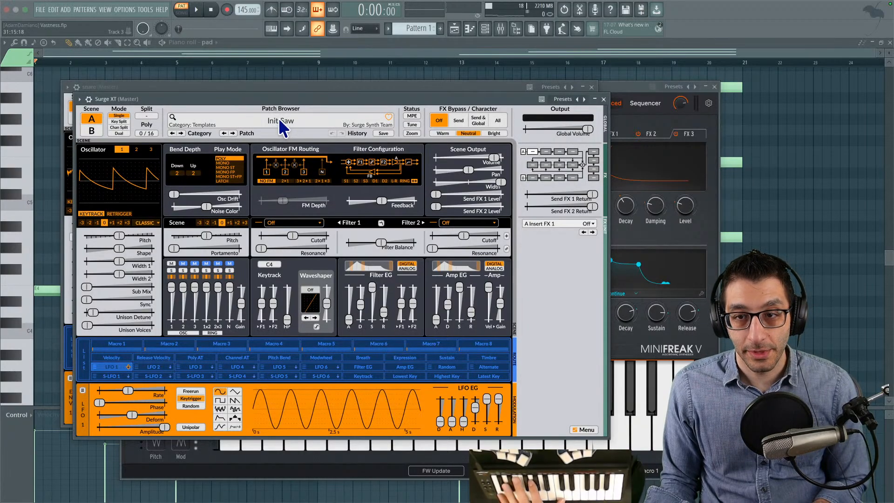
- Load the third-party patch Cinematic Arp into the second Surge XT and audition it over the fifths pattern
left_click(279, 118)
mouse_move(307, 184)
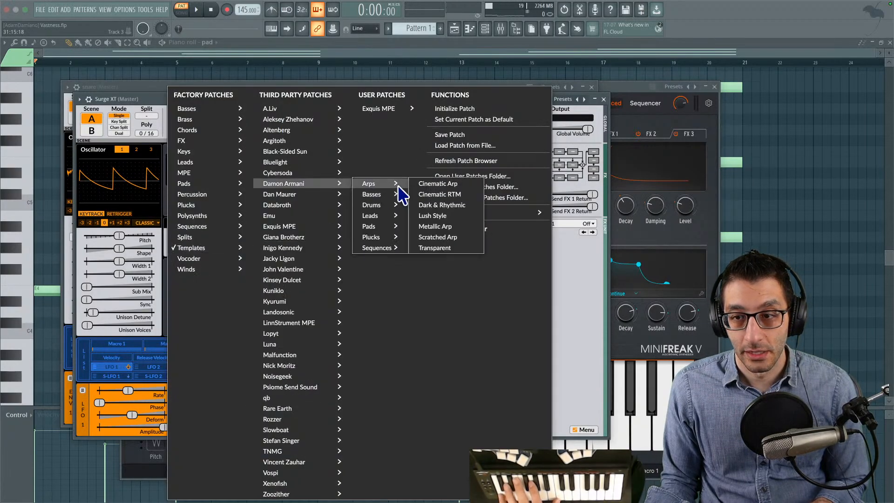
left_click(422, 184)
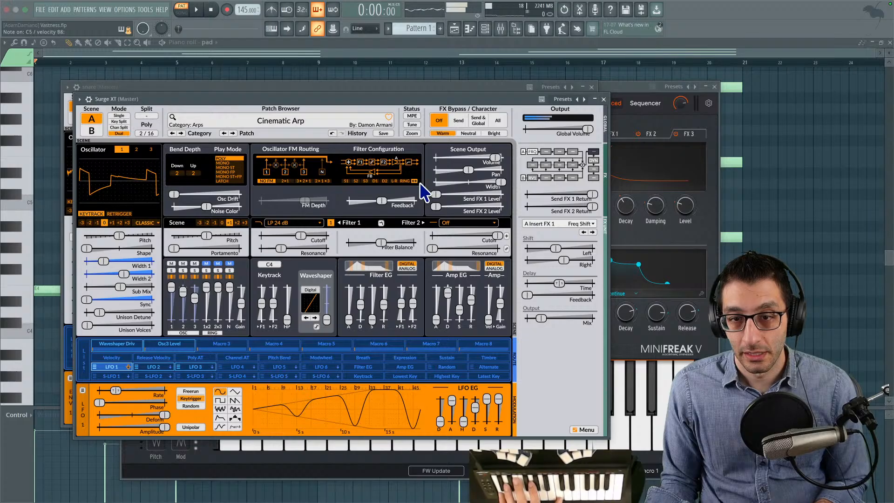
key("space")
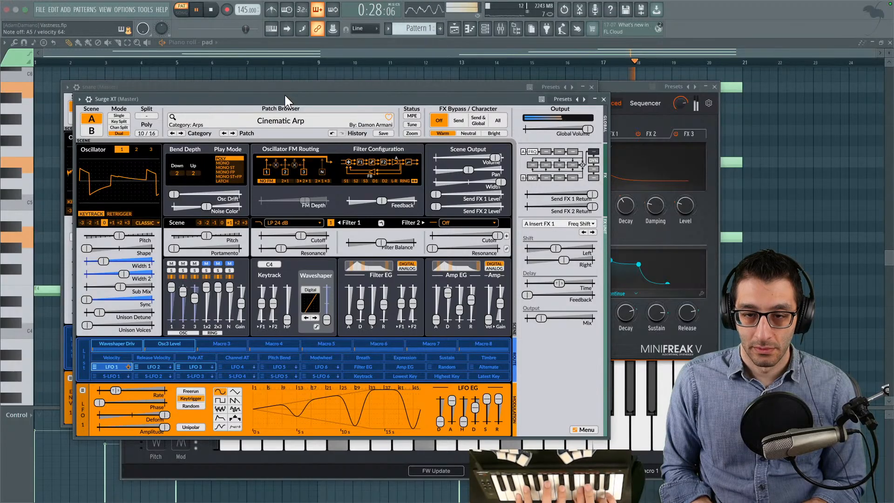
key("space")
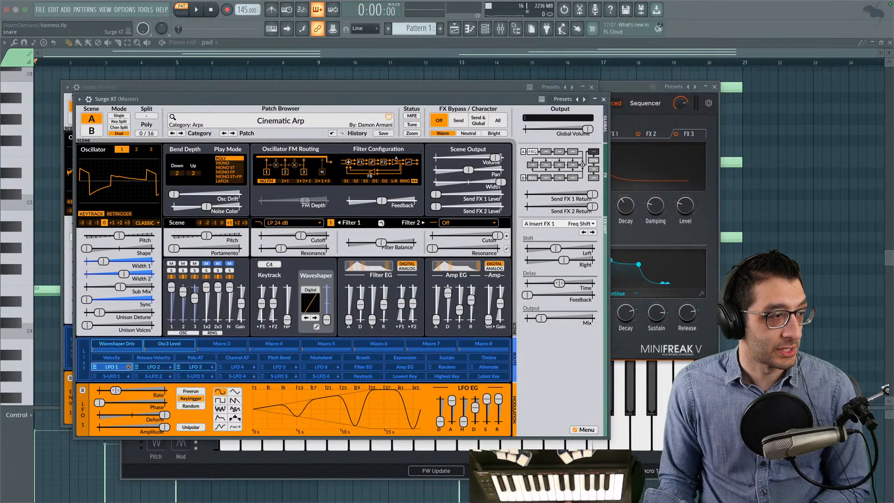
- Show the snare channel's piano roll and move both Surge XT windows away from its opening bars
key("F7")
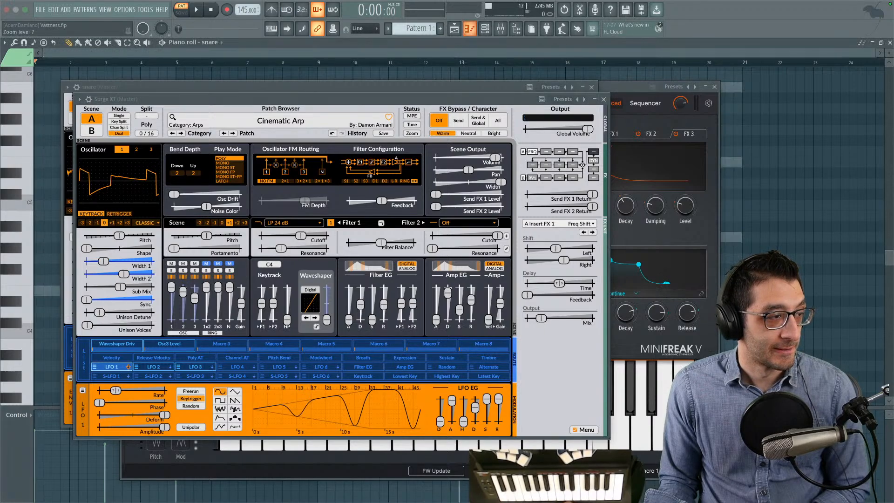
key("F7")
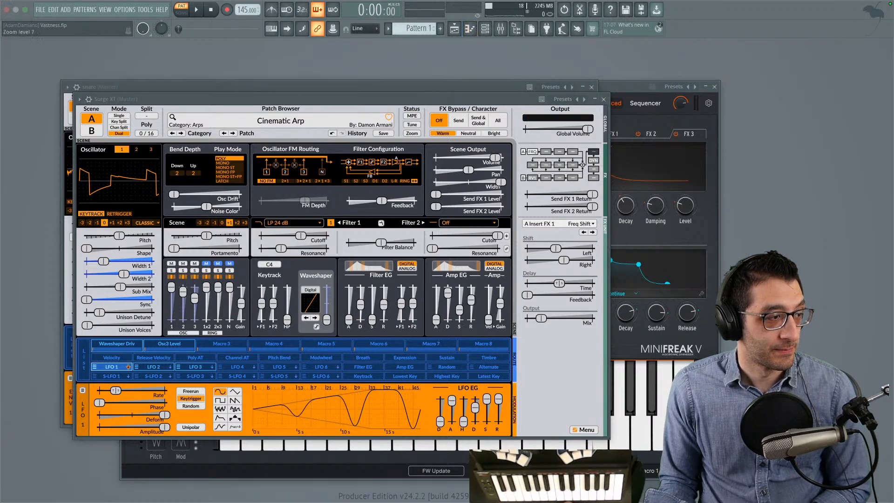
key("F7")
left_click_drag(344, 101, 770, 92)
left_click_drag(295, 89, 592, 92)
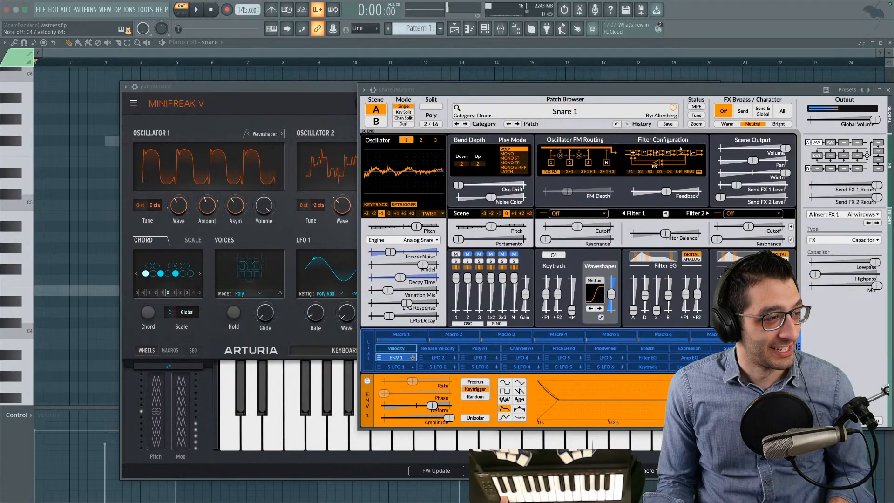
- Place a C4 snare note at bar 1, move MiniFreak V off the grid, and shorten the note to one beat
key("F7")
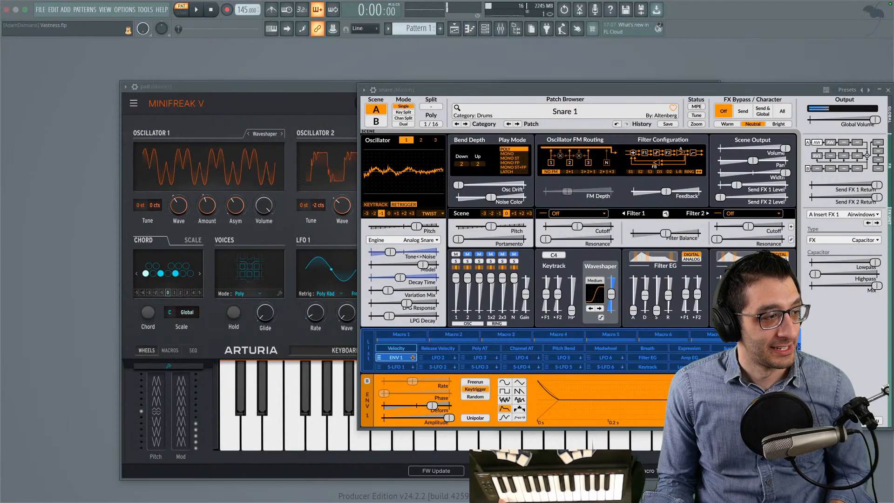
key("F7")
left_click(40, 332)
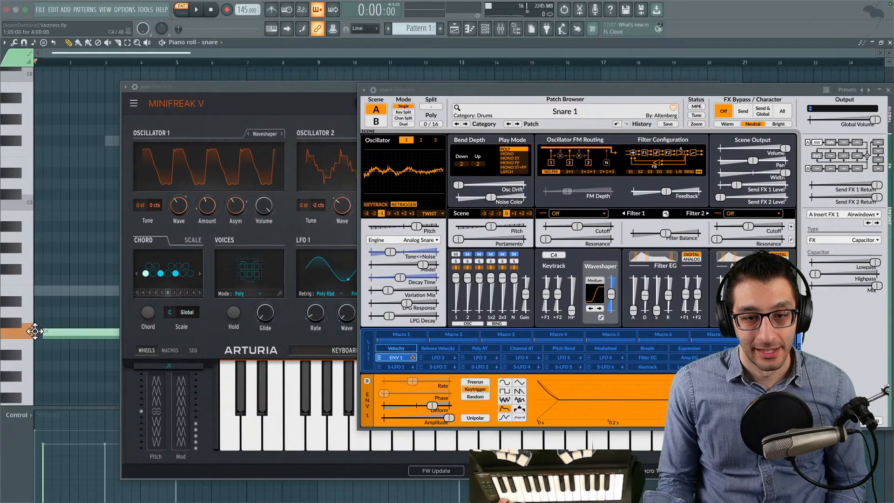
left_click_drag(326, 87, 718, 75)
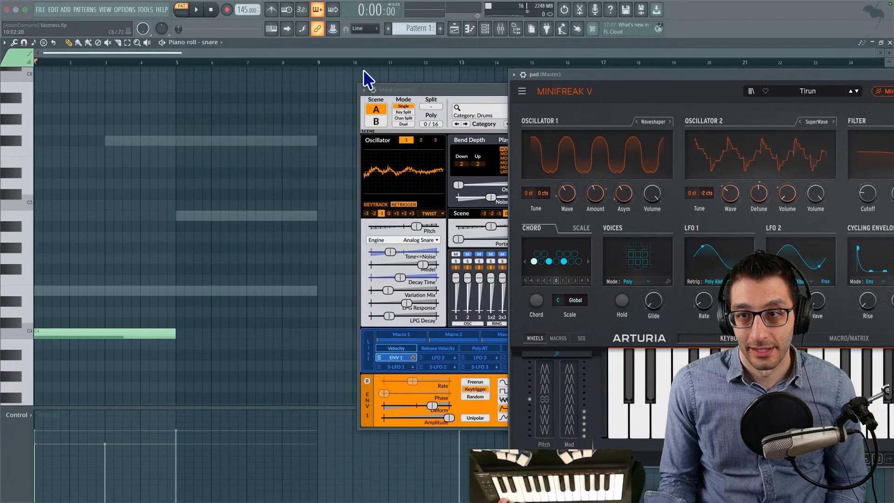
left_click_drag(170, 325, 42, 332)
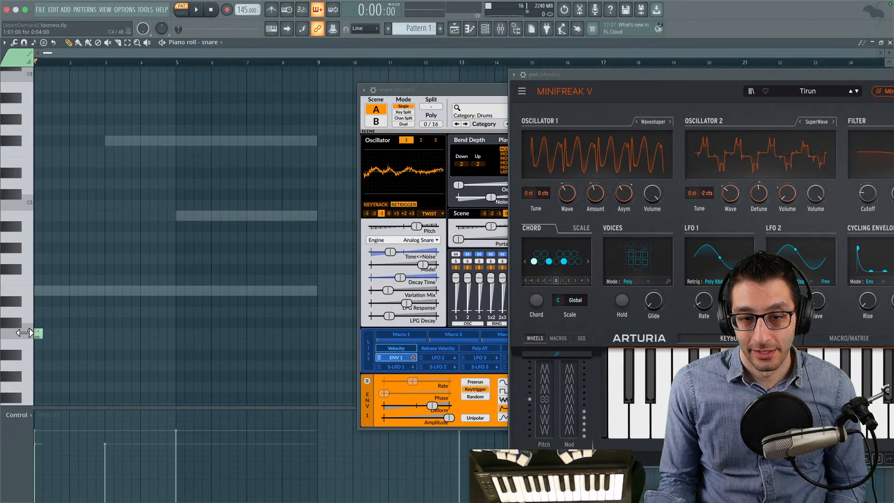
- Record a rapid snare rhythm on C4 through to about bar 8 of Pattern 1, then stop recording
key("F7")
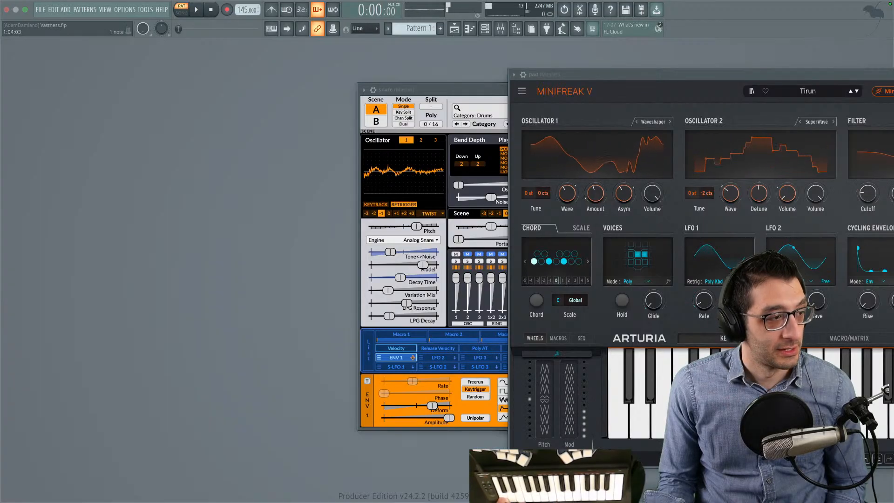
key("F7")
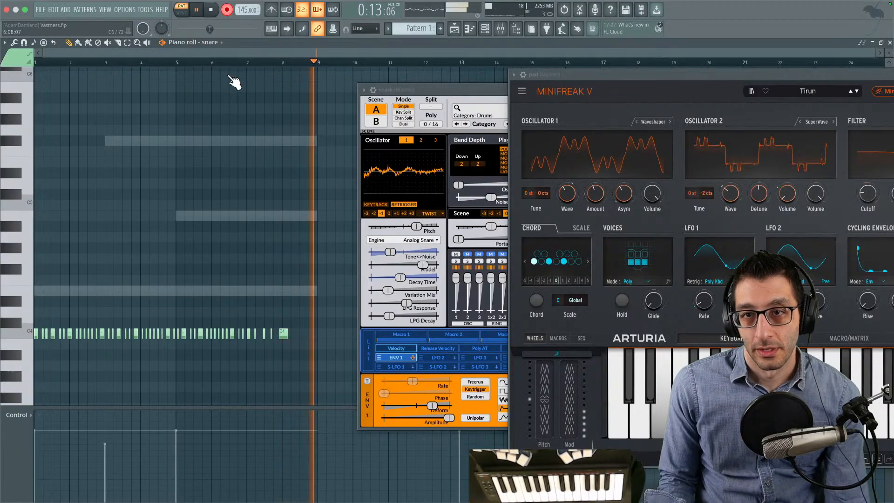
key("space")
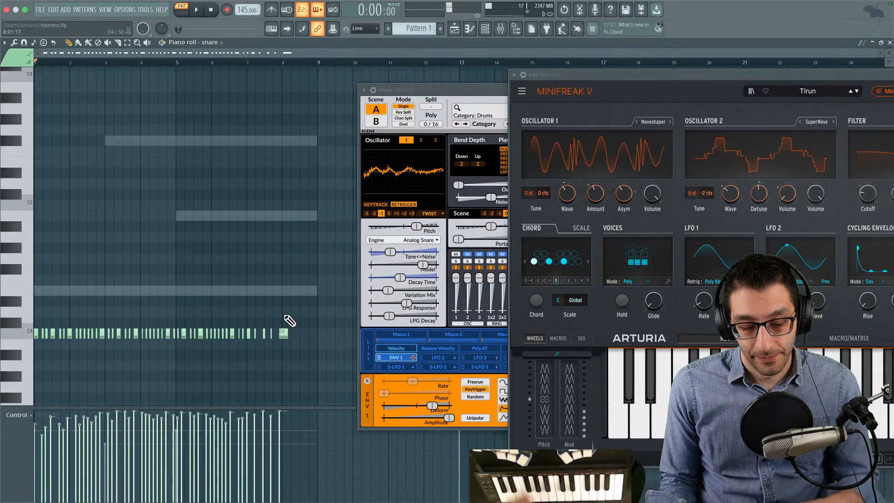
key("ctrl+a")
scroll(146, 305, "up", 4, "alt")
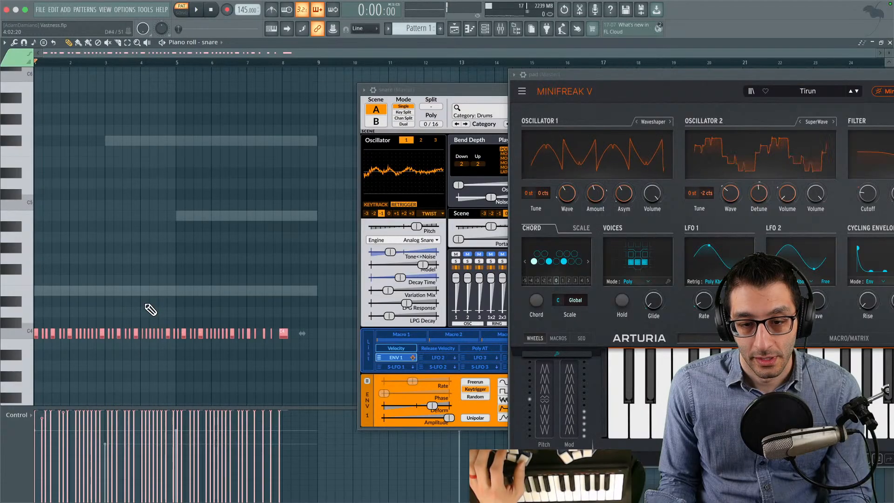
key("alt+space")
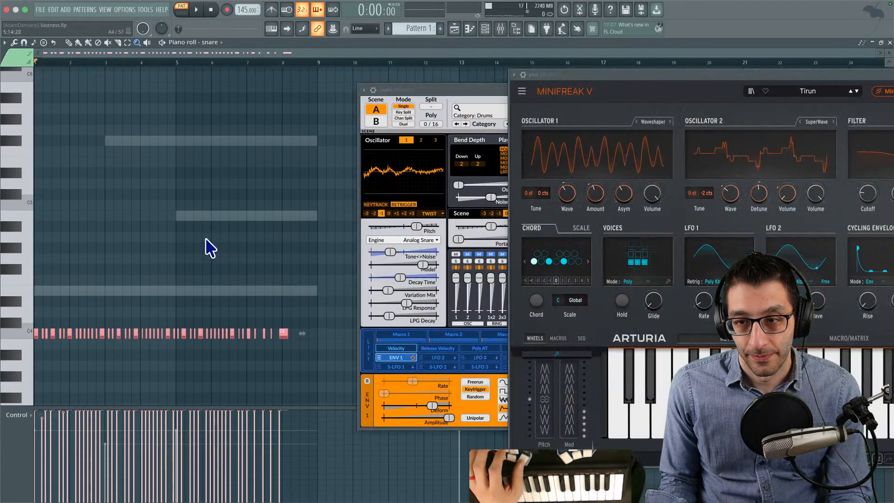
key("ctrl+alt+z")
key("ctrl+alt+z")
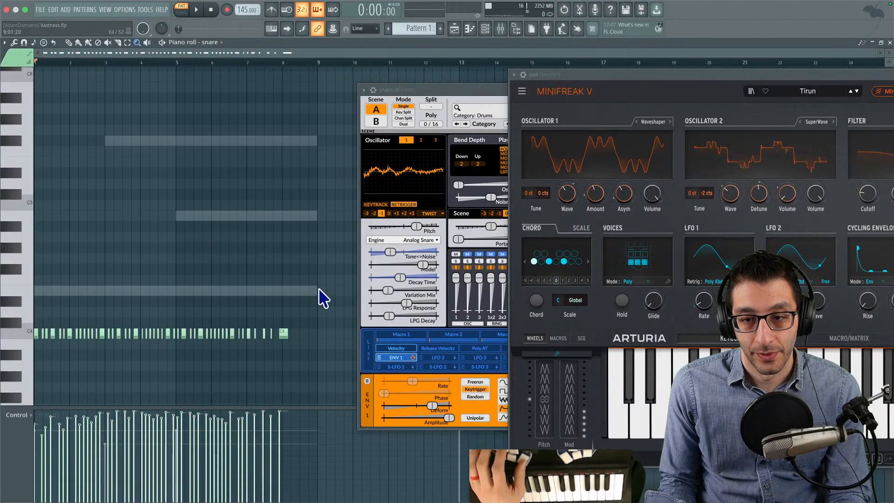
- Try quantizing all recorded snare notes in the quantizer with the Leave duration option, and play back the result
left_click_drag(319, 287, 51, 383)
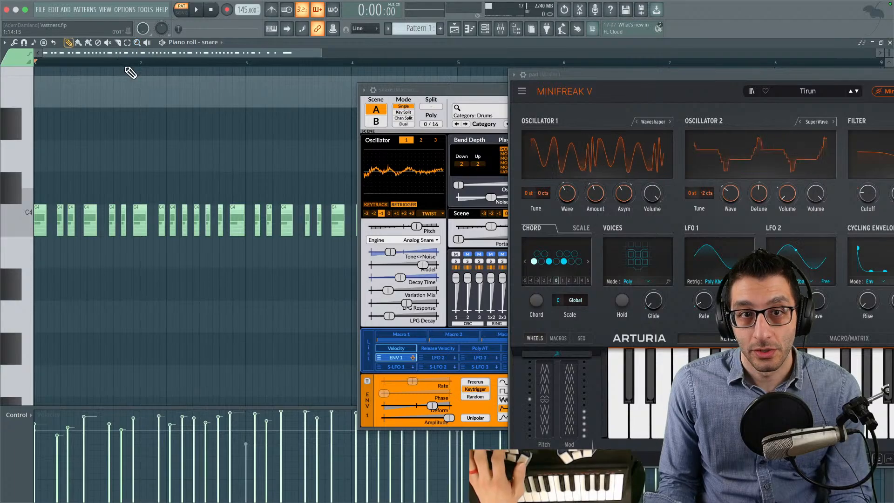
right_click(210, 145, "ctrl")
left_click_drag(329, 212, 35, 266)
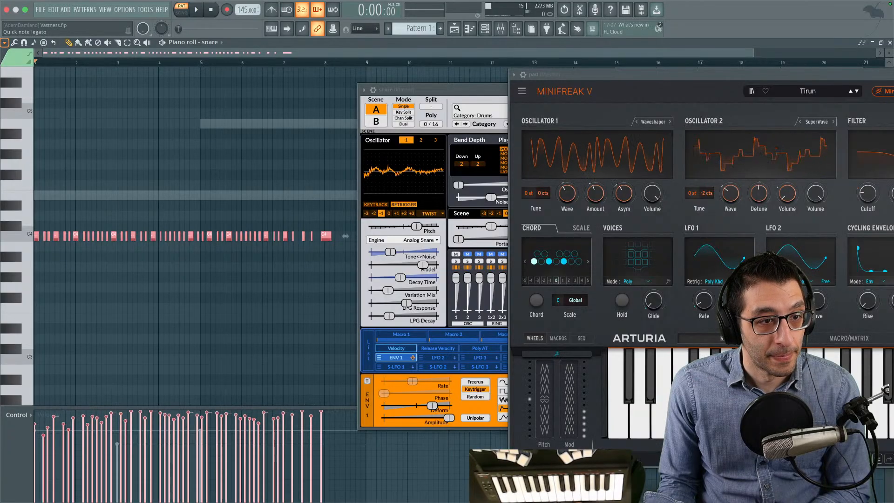
key("alt+q")
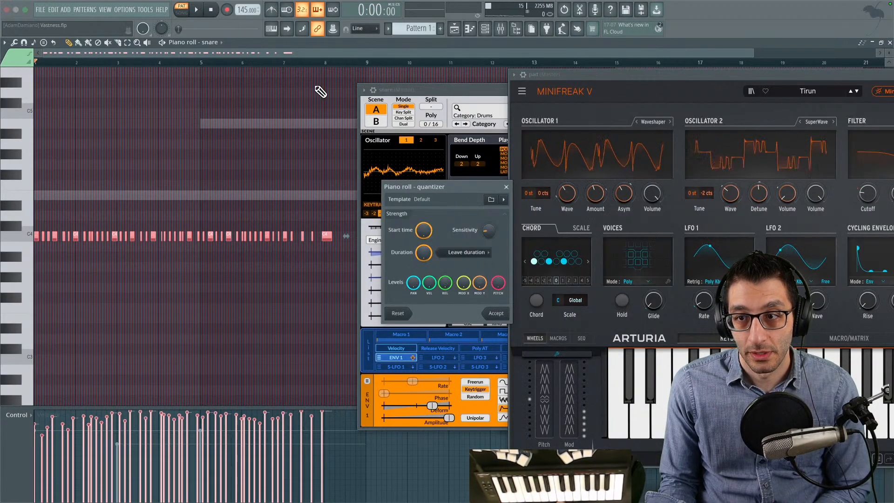
left_click_drag(470, 189, 434, 129)
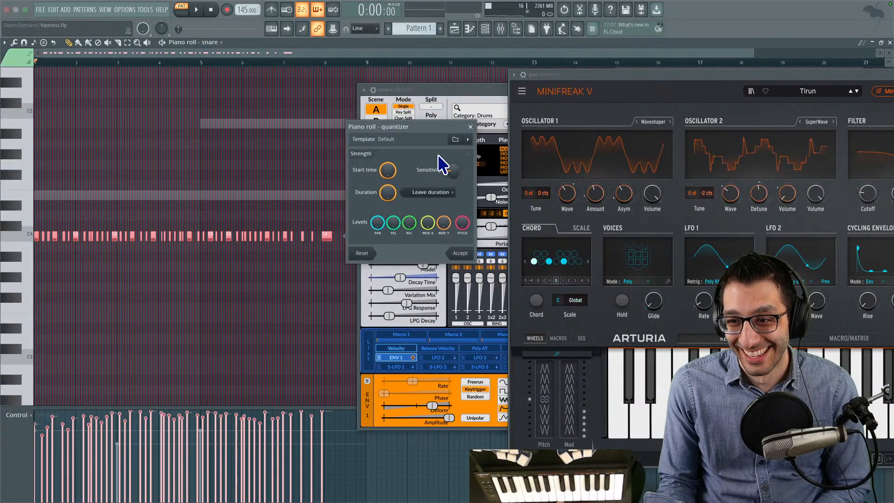
left_click(468, 254)
key("space")
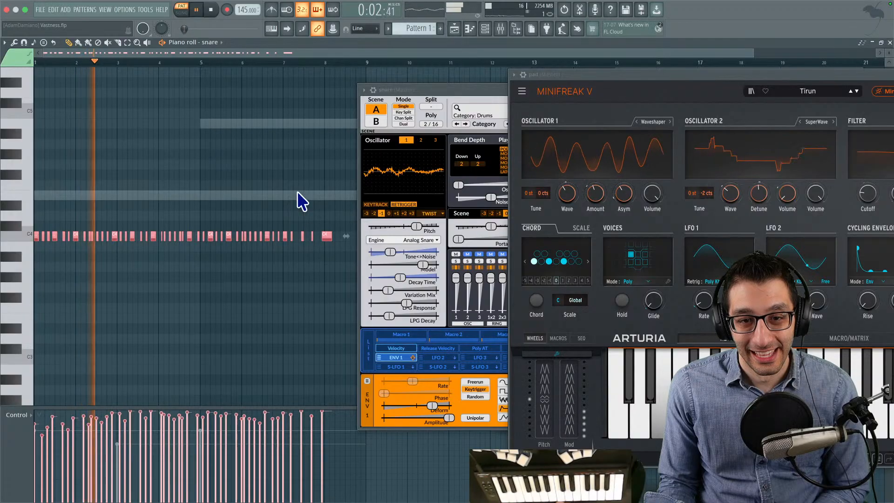
key("space")
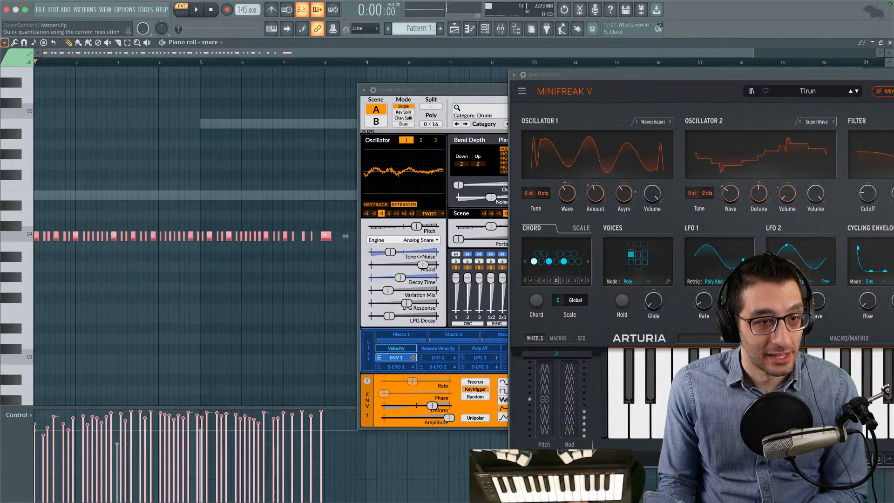
- Quick-quantize the selected snare notes at the current resolution, play them back, and undo the quantization
key("ctrl+q")
key("space")
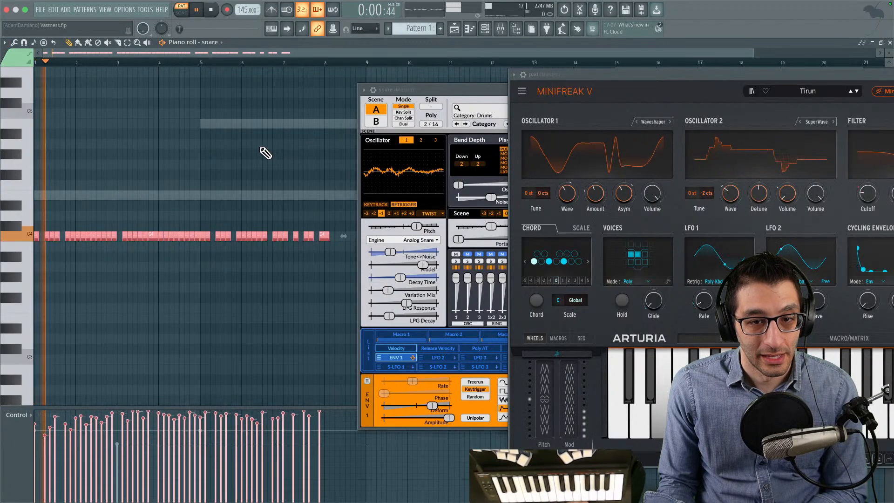
key("space")
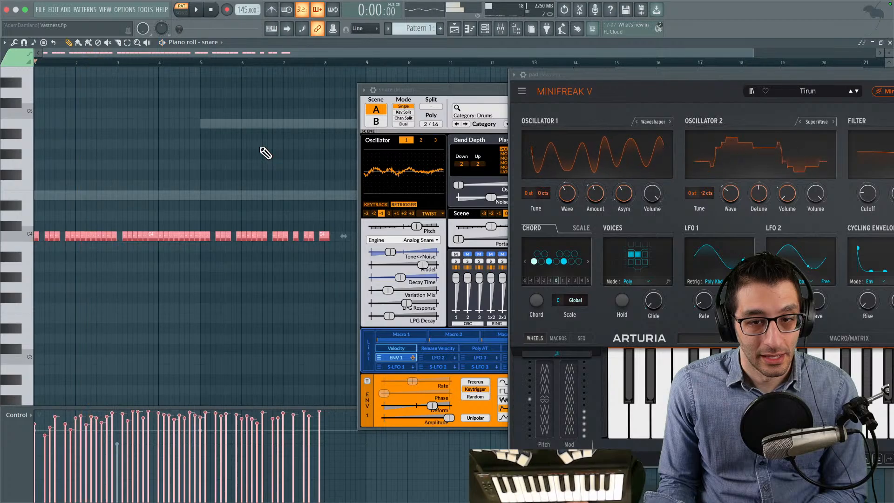
key("ctrl+z")
- Close the MiniFreak V and snare Surge XT windows to clear the opening bars of the snare piano roll
scroll(132, 240, "up", 7)
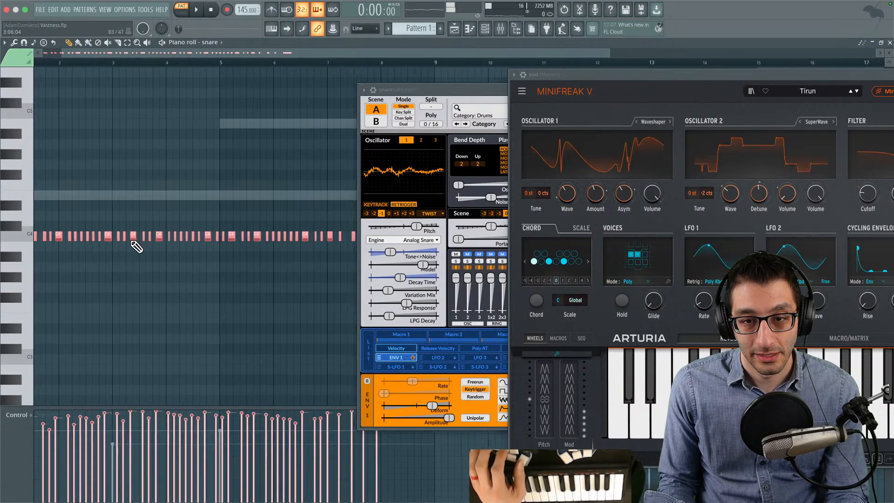
left_click_drag(131, 217, 697, 214)
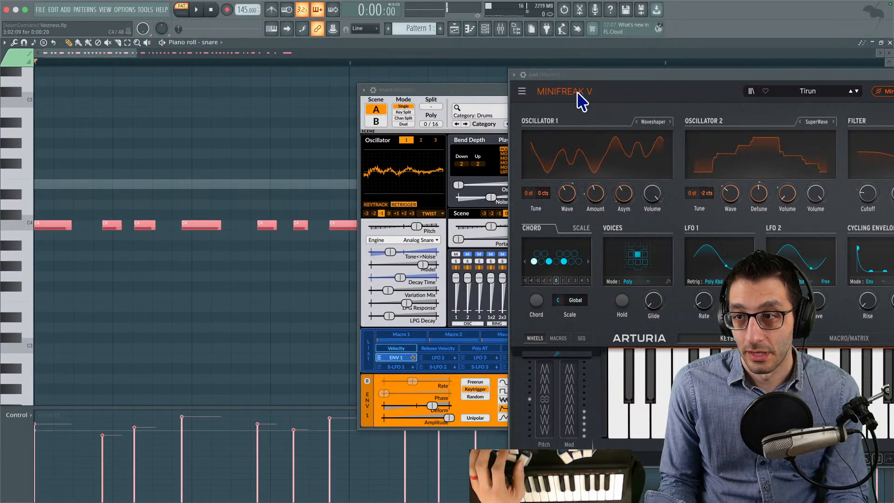
left_click_drag(636, 74, 397, 97)
left_click(865, 98)
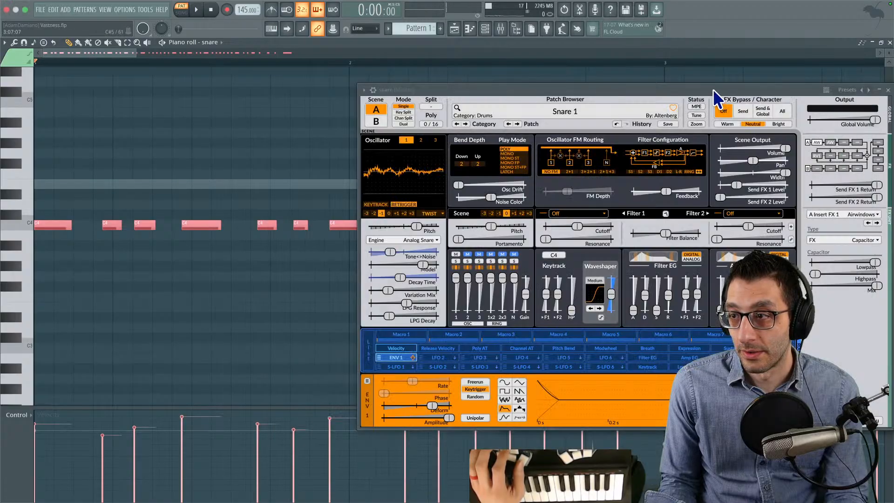
left_click_drag(713, 88, 852, 89)
left_click(238, 196)
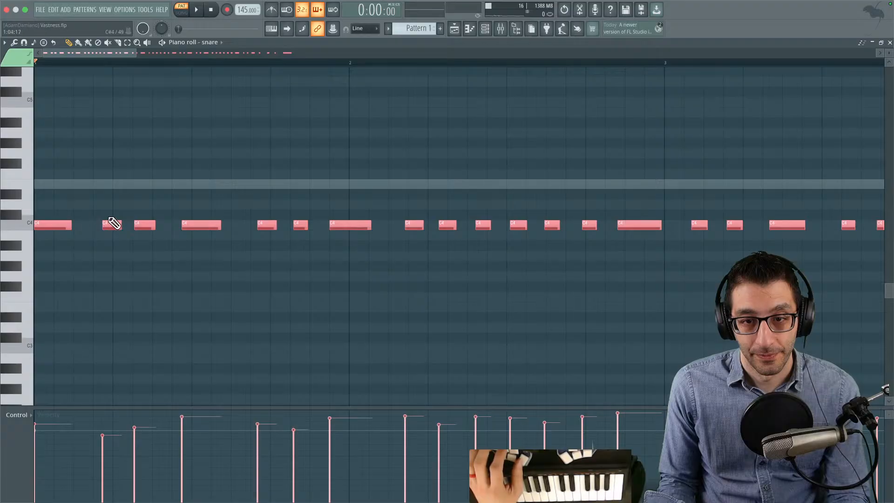
- Move the second, third and fourth snare notes of bar 1 onto beats 2, 2.5 and 3, and play them back
scroll(116, 222, "down", 2)
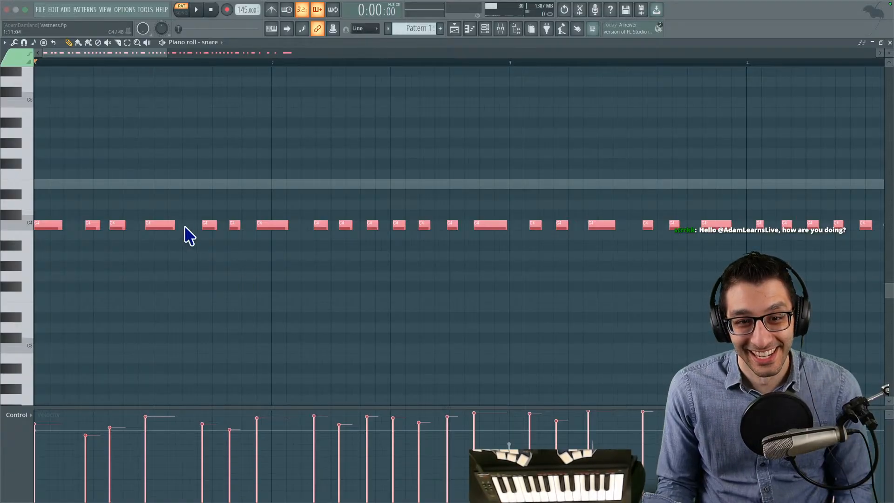
left_click(80, 175)
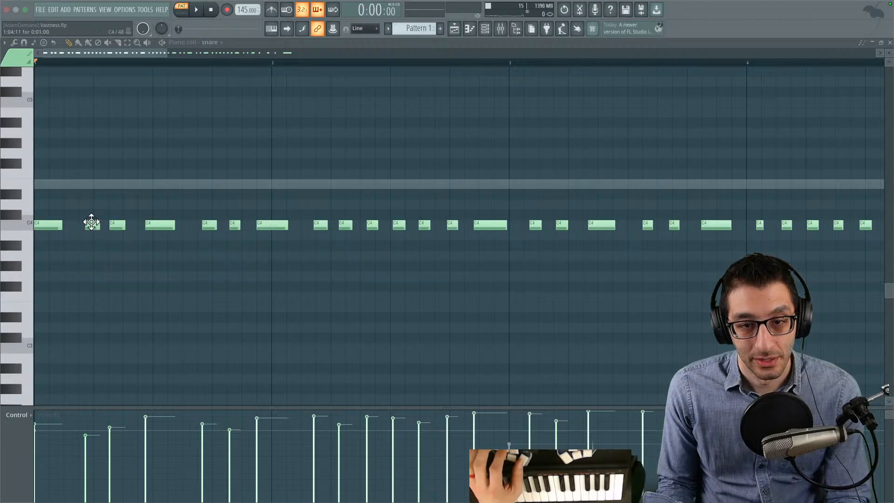
key("space")
key("space")
left_click_drag(84, 218, 165, 216)
key("space")
key("space")
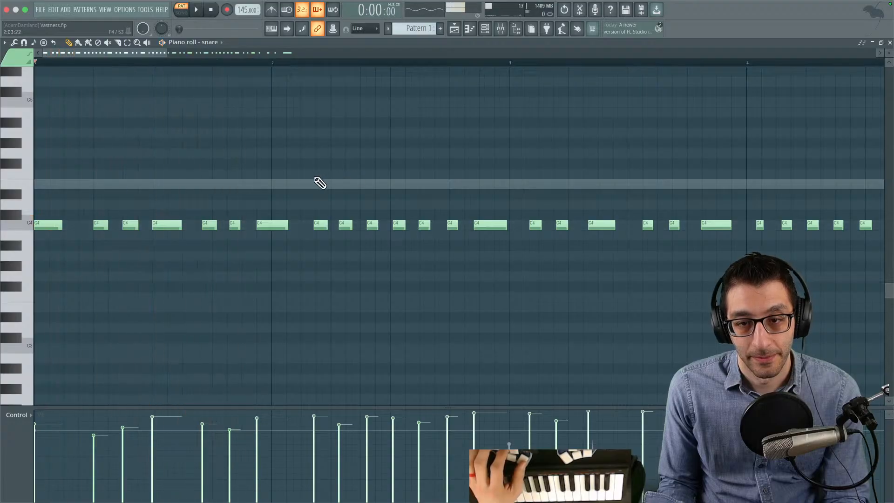
- Select every snare note after the fourth and shift them together so the first lands on beat 4 of bar 1
scroll(357, 182, "down", 5)
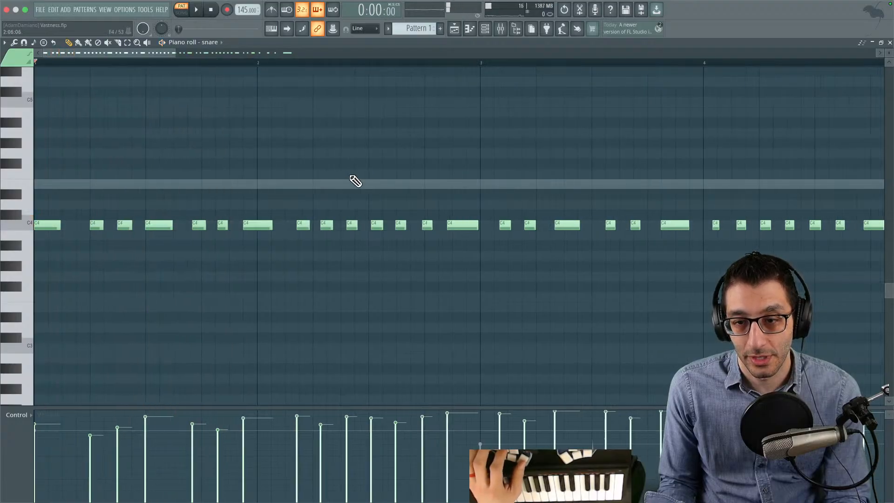
left_click_drag(772, 139, 95, 262)
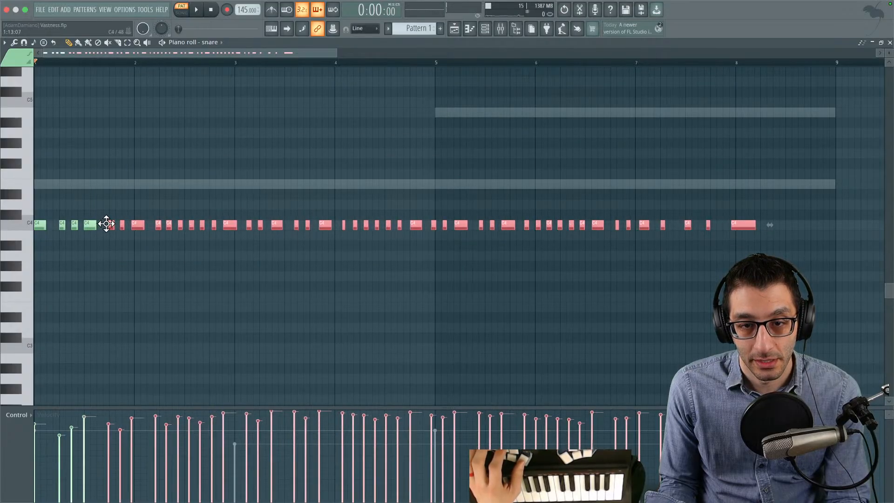
scroll(154, 238, "up", 3)
left_click_drag(279, 235, 450, 251)
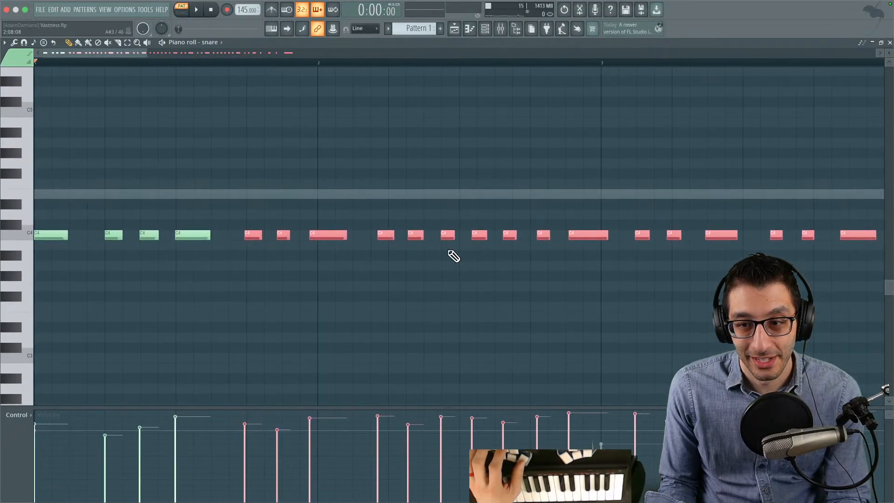
left_click_drag(250, 234, 253, 233)
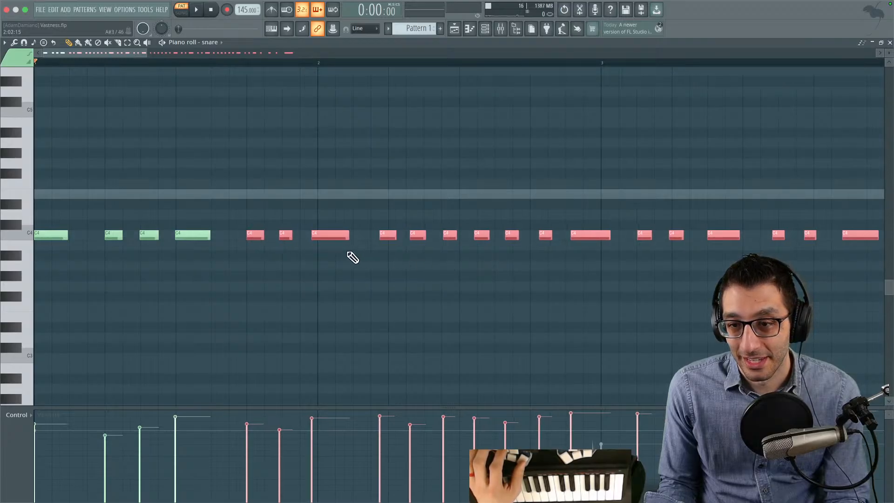
- Align the first three snare notes of bar 2 to the grid, undoing an accidental note deletion, and play back the rhythm
left_click(353, 257)
left_click_drag(331, 233, 423, 229)
key("ctrl+z")
key("space")
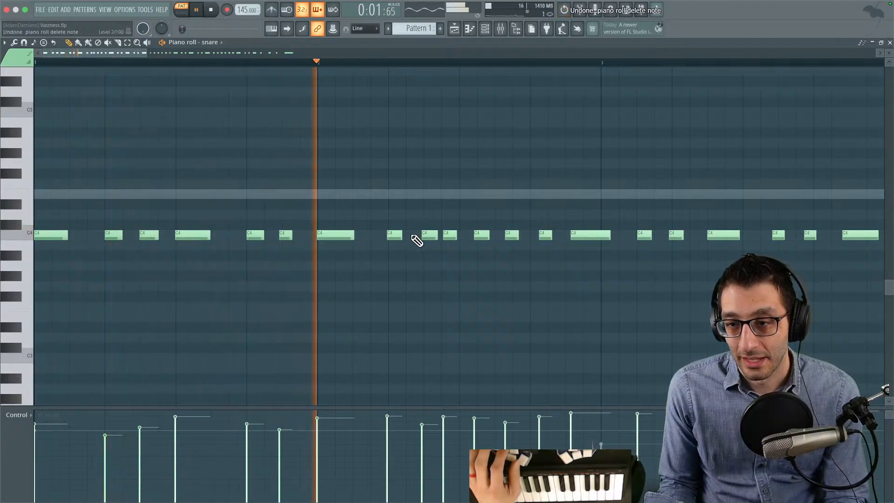
key("space")
left_click_drag(395, 230, 397, 231)
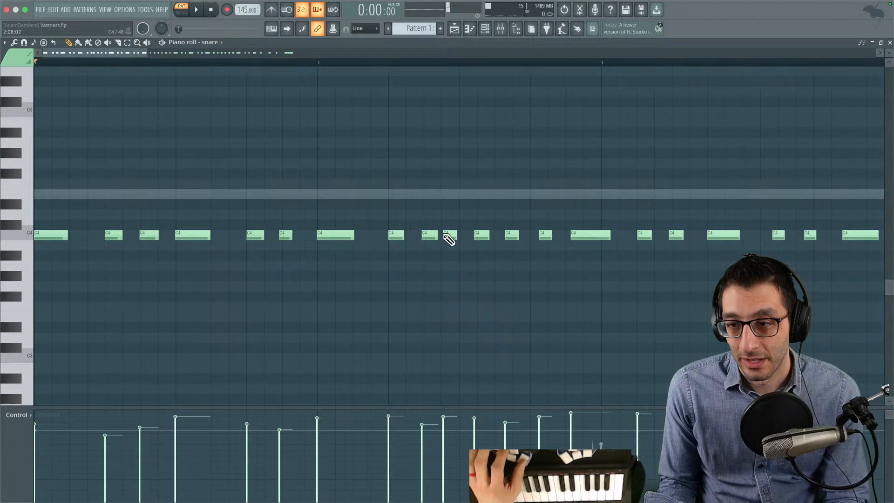
key("space")
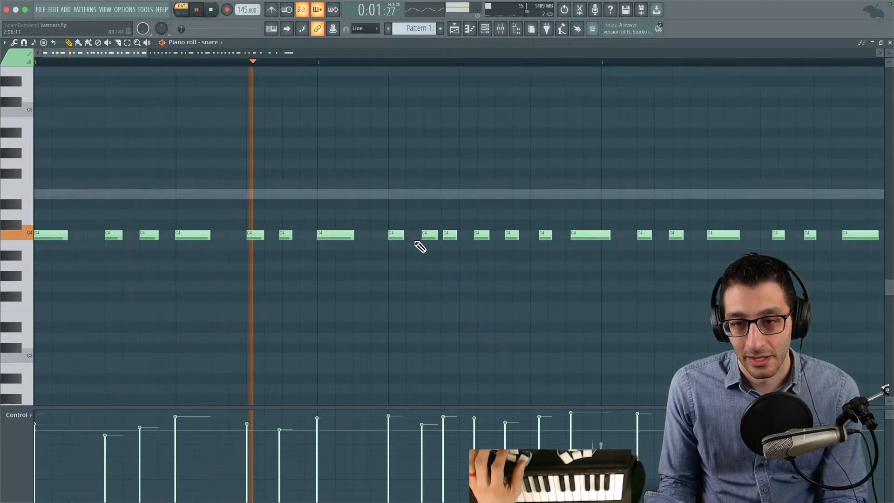
key("space")
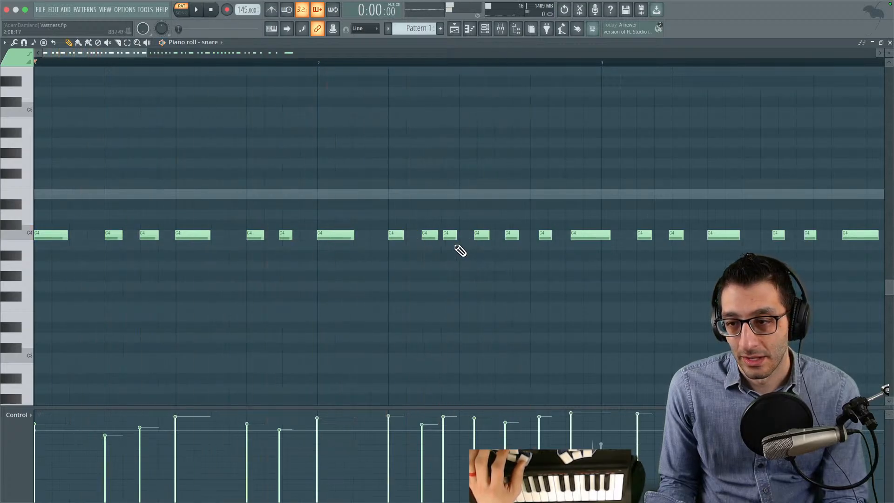
- Delete all snare notes after the third one in bar 2, through to the end of the recording
right_click(450, 234)
left_click_drag(474, 233, 395, 245)
right_click(396, 245)
scroll(475, 239, "down", 5)
mouse_move(703, 248)
left_mouse_down()
mouse_move(319, 259)
mouse_move(799, 241)
left_mouse_up()
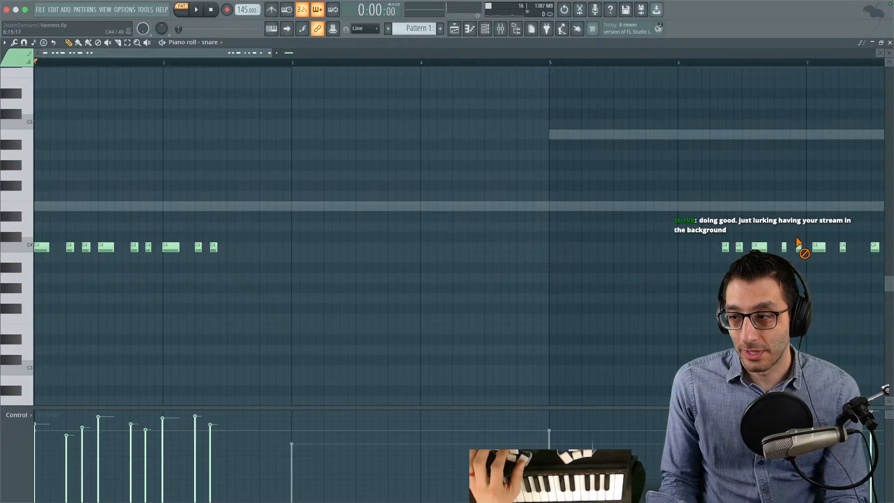
left_click_drag(873, 244, 529, 260)
left_click_drag(529, 259, 522, 263)
left_click_drag(494, 223, 840, 193)
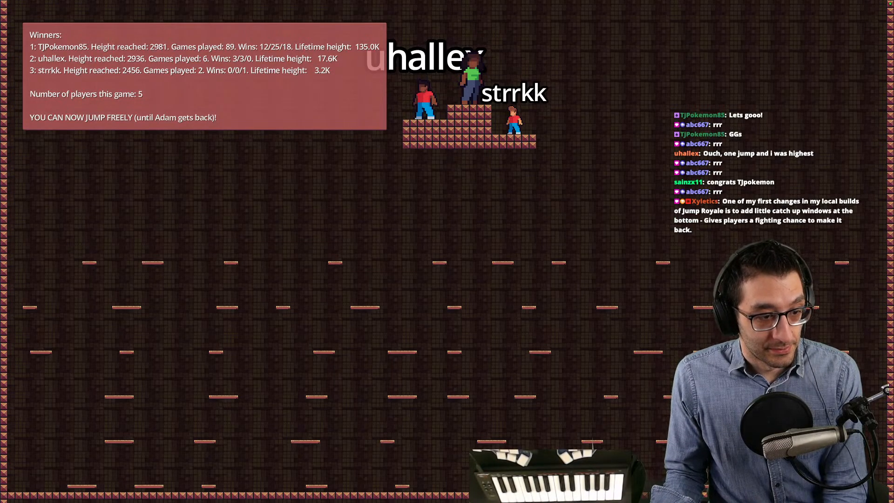
- Switch back to FL Studio and play the remaining snare rhythm in bars 1 and 2
key("super+Tab")
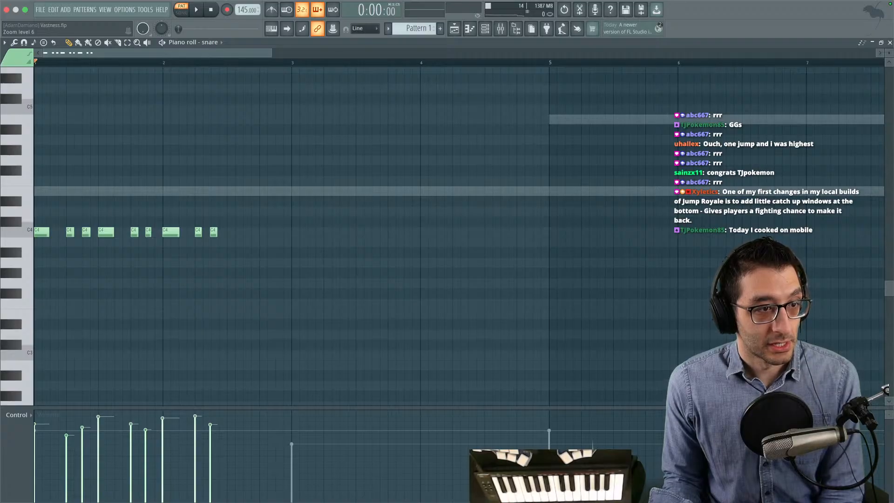
left_click_drag(324, 232, 323, 244)
scroll(145, 261, "up", 4)
left_click_drag(194, 254, 297, 228)
key("space")
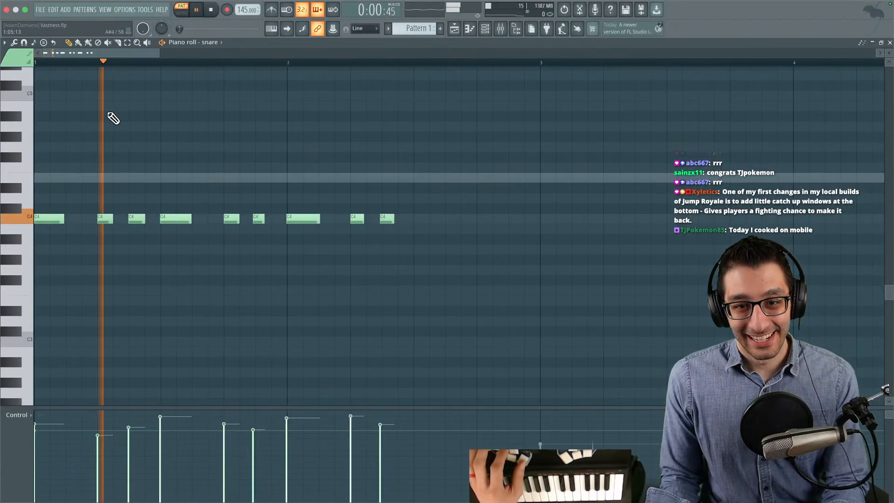
key("space")
- Add four short C4 snare notes at half-beat intervals from beat 3 to beat 4.5 of bar 2
left_click(385, 219)
left_click(416, 219)
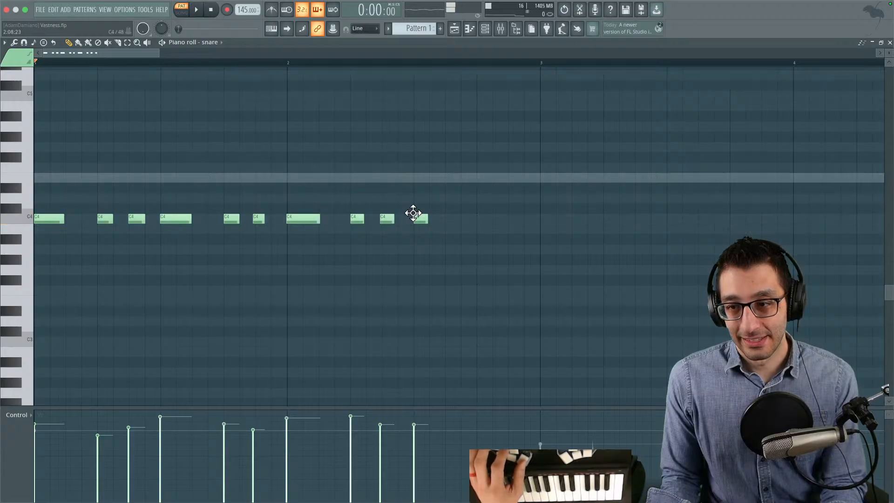
left_click(447, 219)
left_click(479, 218)
left_click(511, 219)
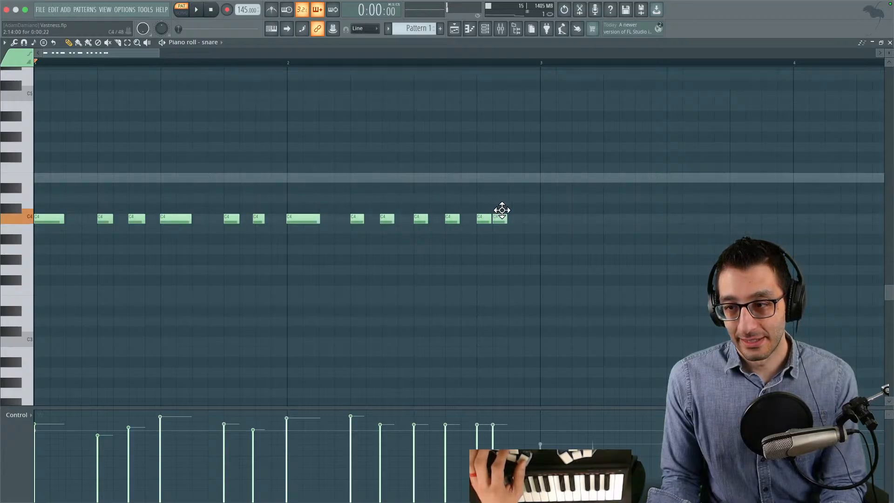
- Select the two-bar snare rhythm and duplicate it to fill bars 3 to 8 of Pattern 1
scroll(503, 207, "down", 4)
left_click_drag(396, 173, 12, 255)
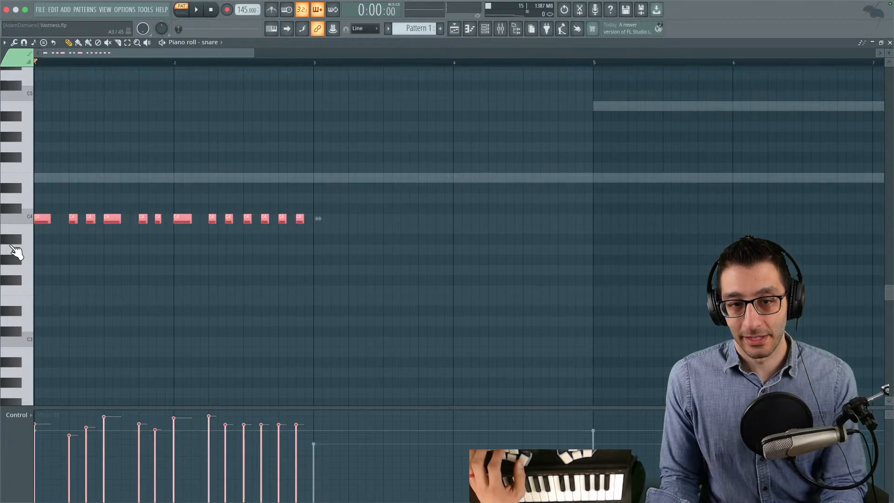
left_click_drag(36, 215, 600, 210)
key("super+d")
left_click_drag(575, 165, 307, 202)
left_click_drag(646, 220, 326, 285)
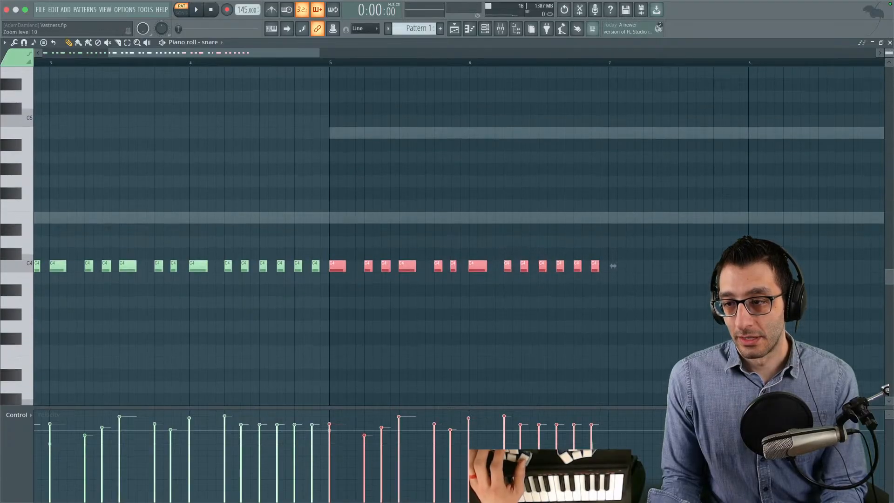
left_click_drag(588, 195, 396, 177)
left_click_drag(152, 259, 427, 245)
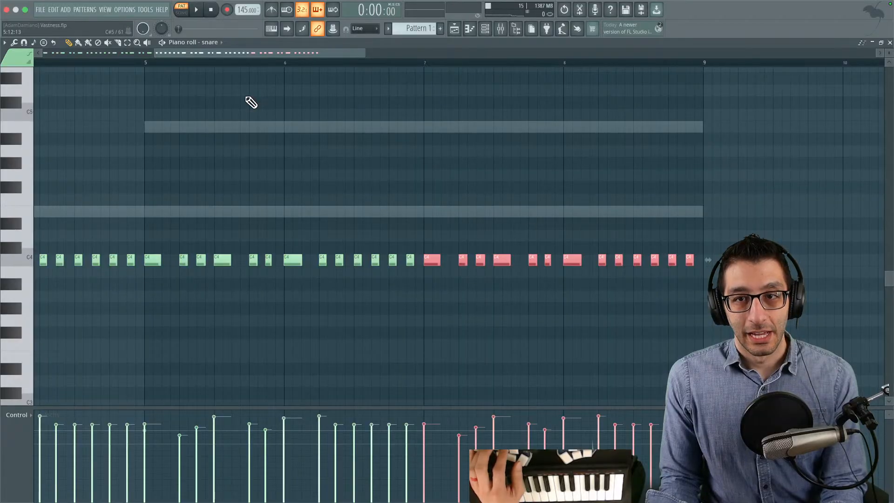
- Save the Vastness project and restore the snare piano roll from full size to a smaller floating window
key("ctrl+s")
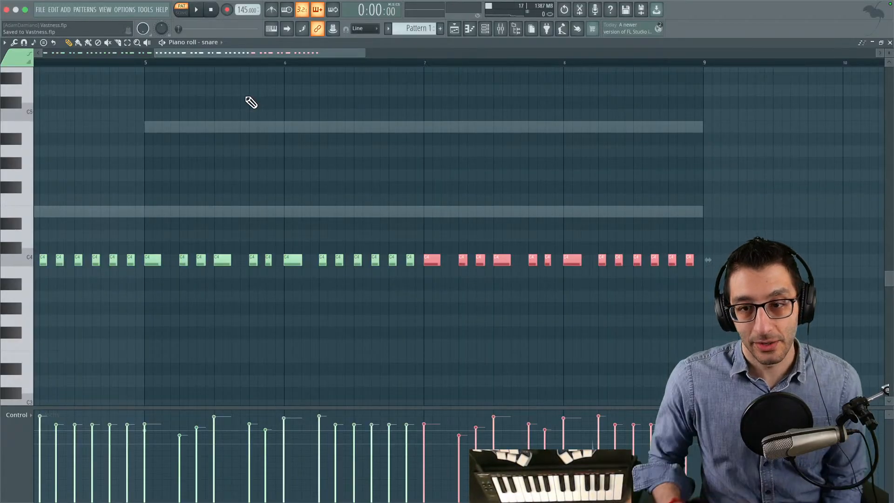
double_click(277, 40)
mouse_move(278, 41)
left_mouse_down()
mouse_move(451, 127)
mouse_move(292, 41)
left_mouse_up()
left_click_drag(499, 65, 124, 66)
mouse_move(353, 122)
left_mouse_down()
mouse_move(363, 158)
mouse_move(268, 199)
mouse_move(455, 226)
mouse_move(399, 201)
mouse_move(393, 177)
left_mouse_up()
- Switch to the TODO document in Chrome and delete the empty bullet below the Softzily note
mouse_move(335, 486)
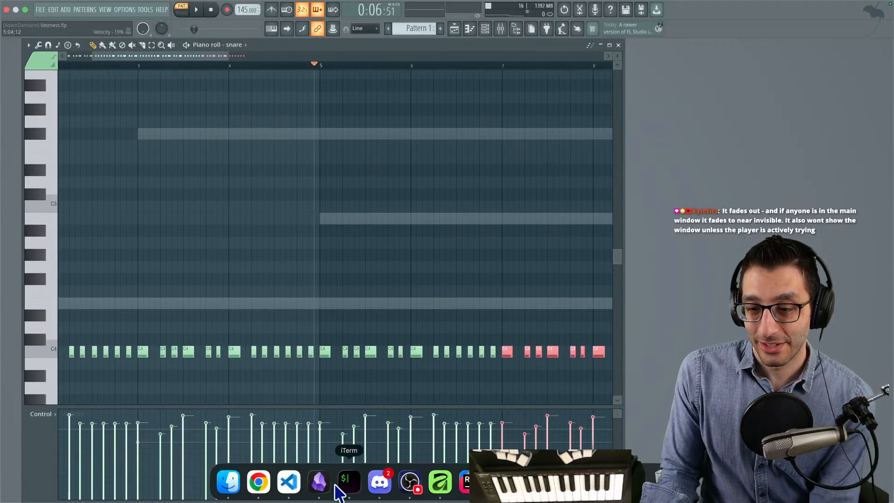
left_click(259, 483)
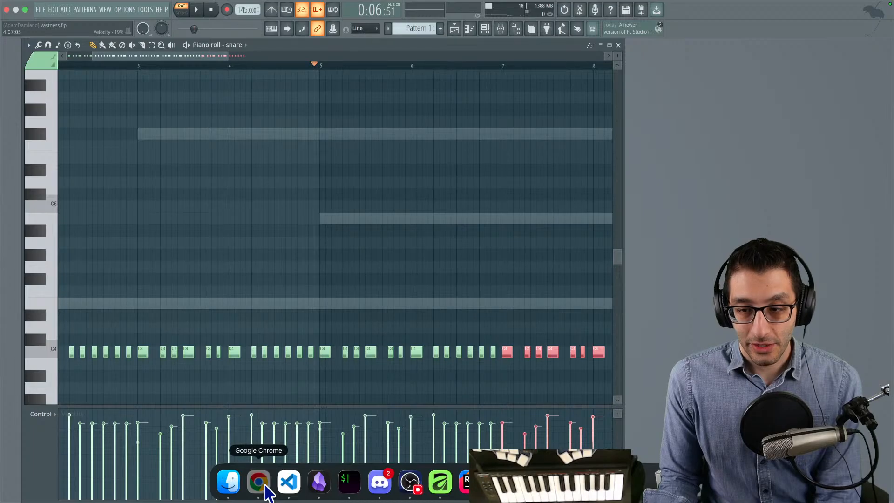
left_click_drag(446, 181, 345, 183)
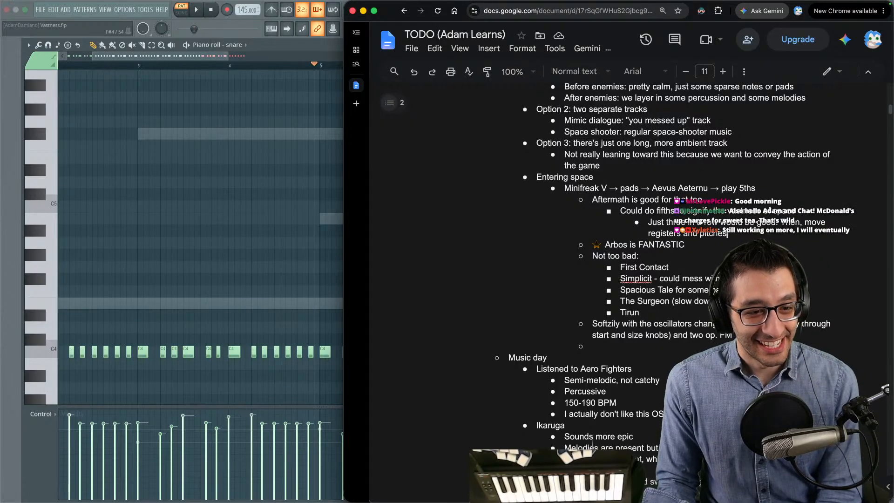
key("super+Tab")
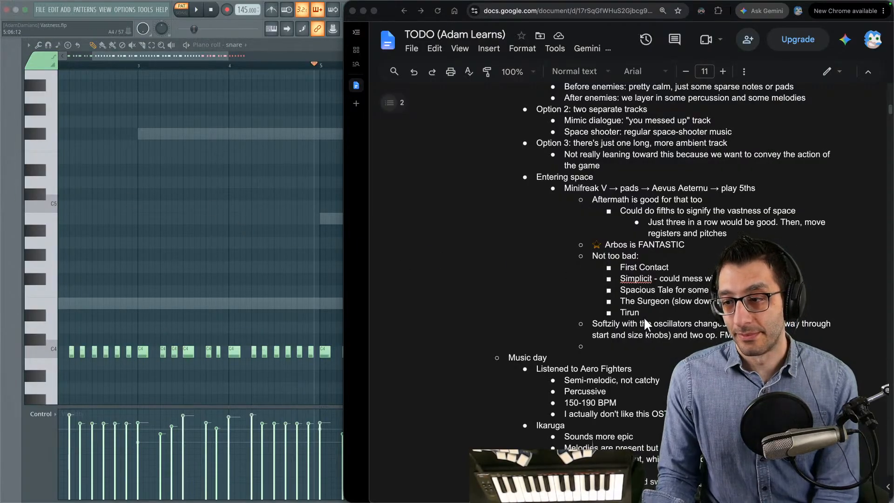
key("BackSpace")
key("BackSpace")
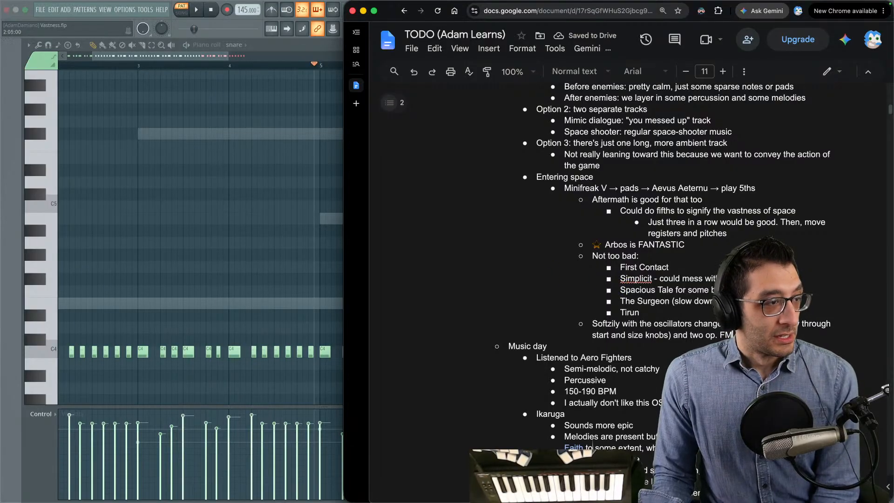
- Return to FL Studio and play Pattern 1 with the whole pattern in view
key("super+Tab")
key("space")
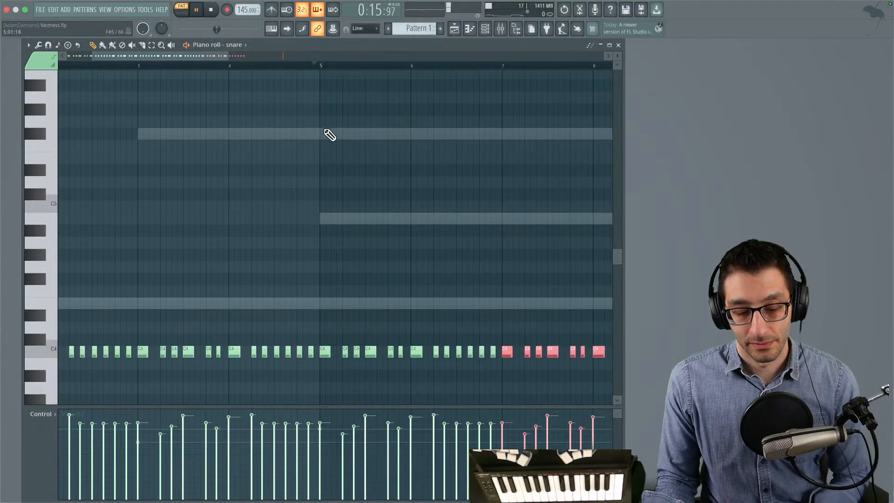
scroll(338, 134, "down", 5)
scroll(335, 137, "up", 2)
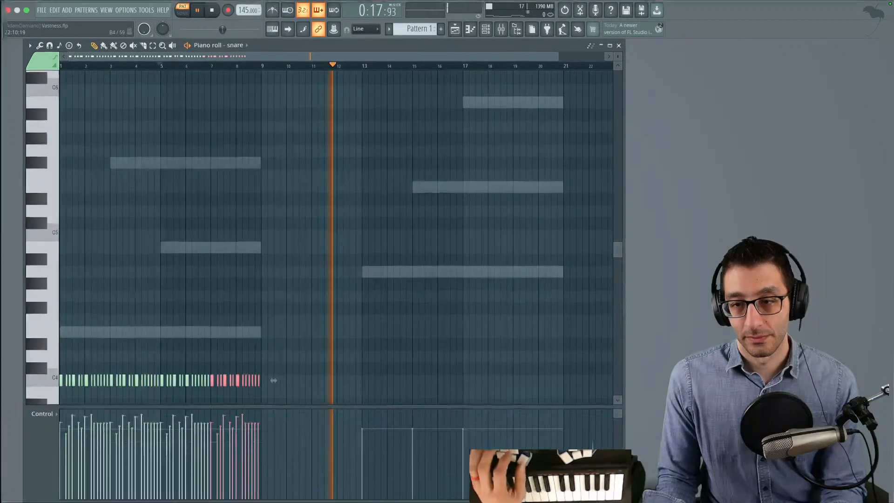
- Watch the running Godot space scene with the music, moving the character right, and return to the FL Studio desktop
key("ctrl+Up")
left_click(508, 40)
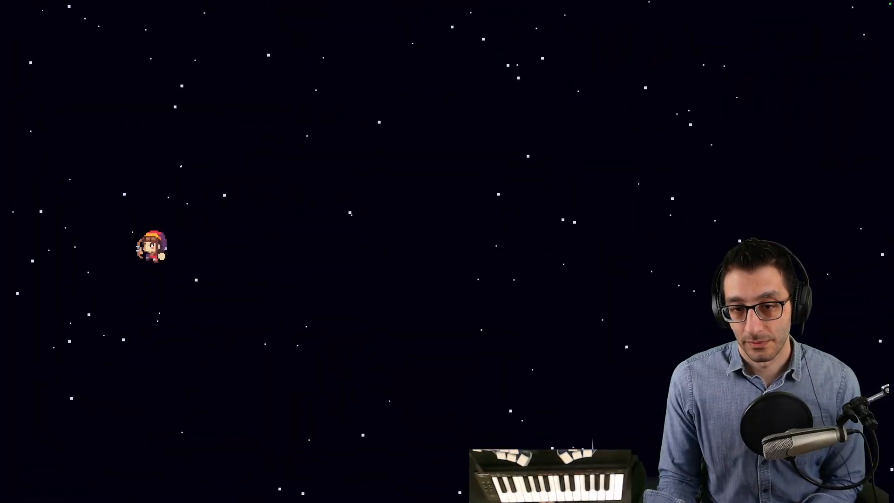
key("Right")
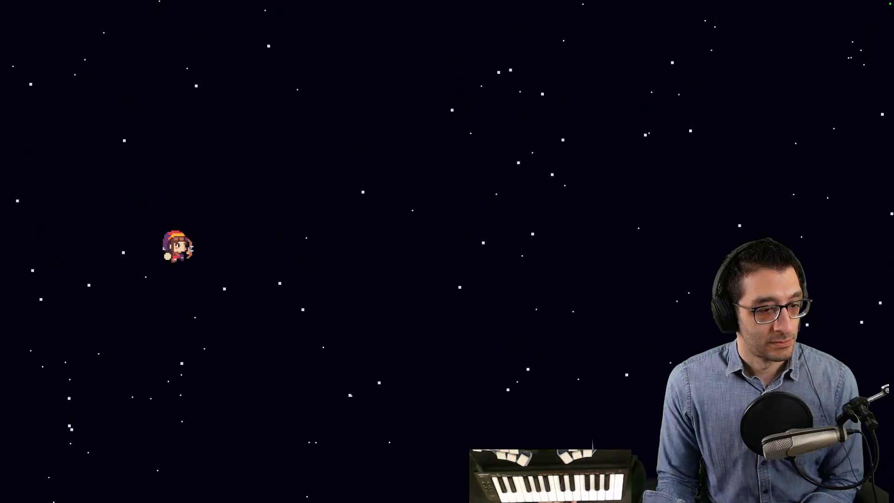
key("ctrl+Up")
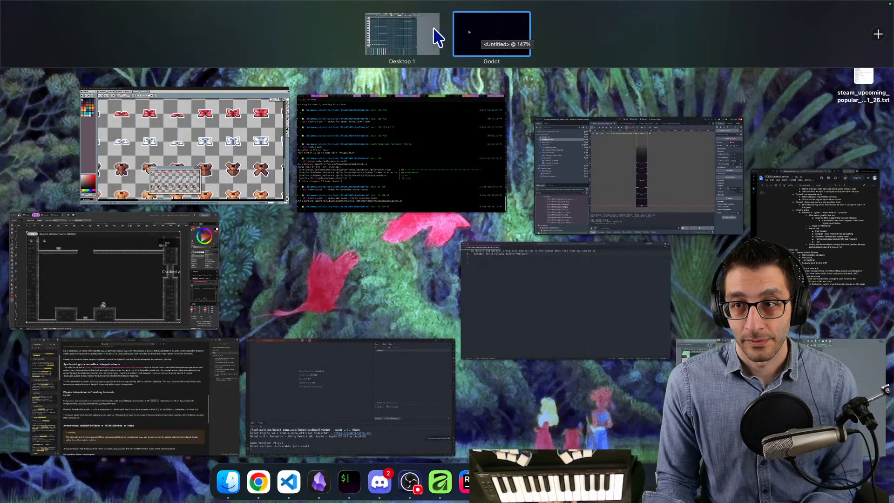
left_click(434, 27)
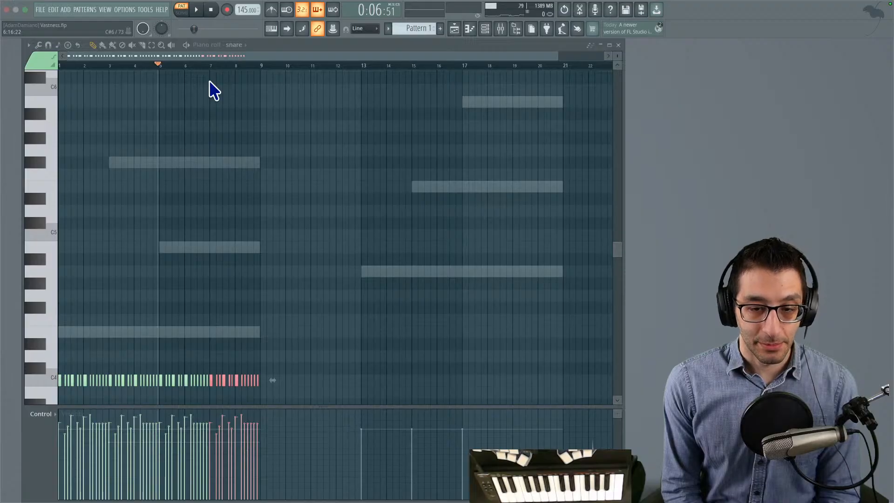
- Switch to the empty VS Code note and write "foundation" with "enemy layer" indented beneath it
key("super+Tab")
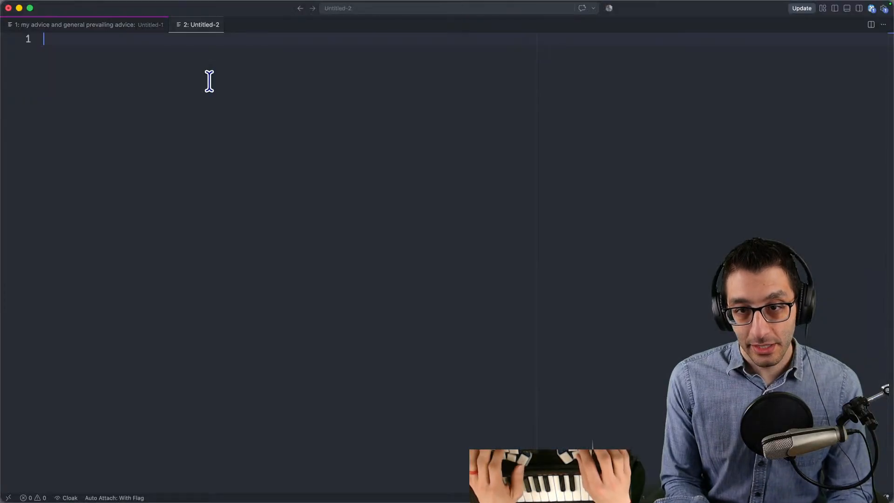
type("foundation")
key("Return")
key("Tab")
type("enemy layer")
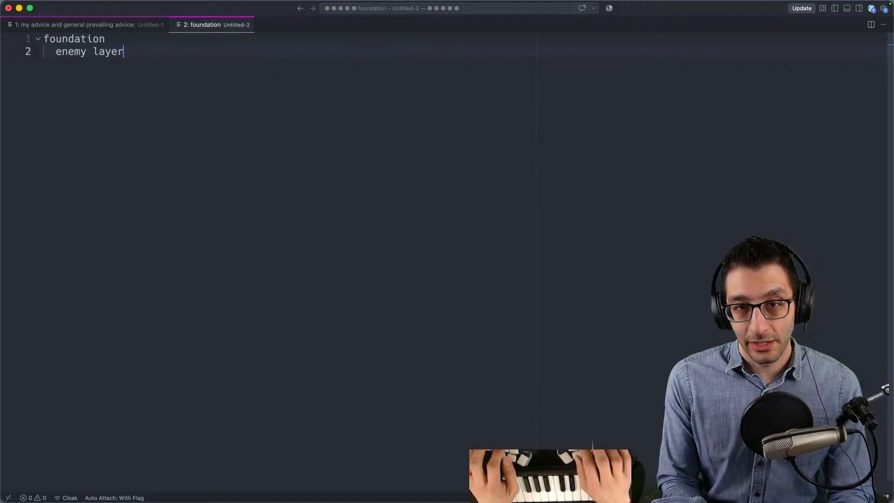
- Add a second outline below, "cross-fade", with "track 1" and "track 2" indented beneath it
key("Return")
key("Return")
key("Return")
key("BackSpace")
type("cross-fa")
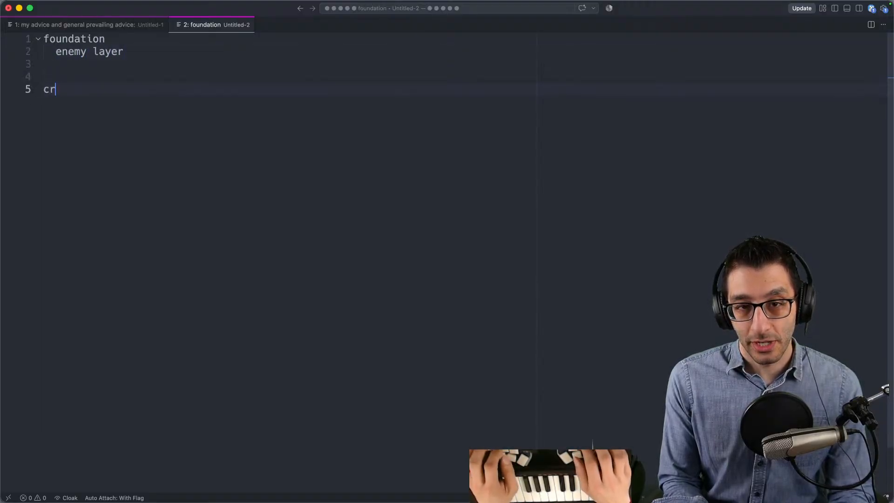
type("de")
key("Return")
key("Tab")
type("track 1")
key("Return")
type("track 2")
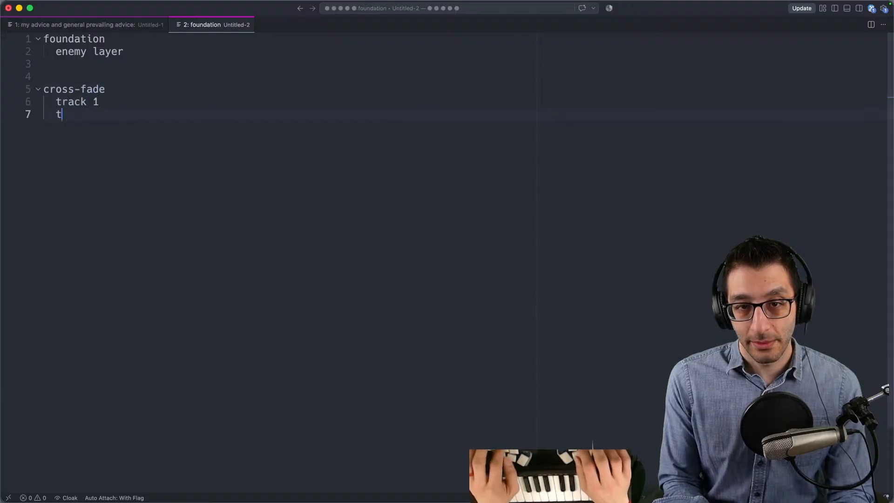
key("Return")
key("Return")
key("BackSpace")
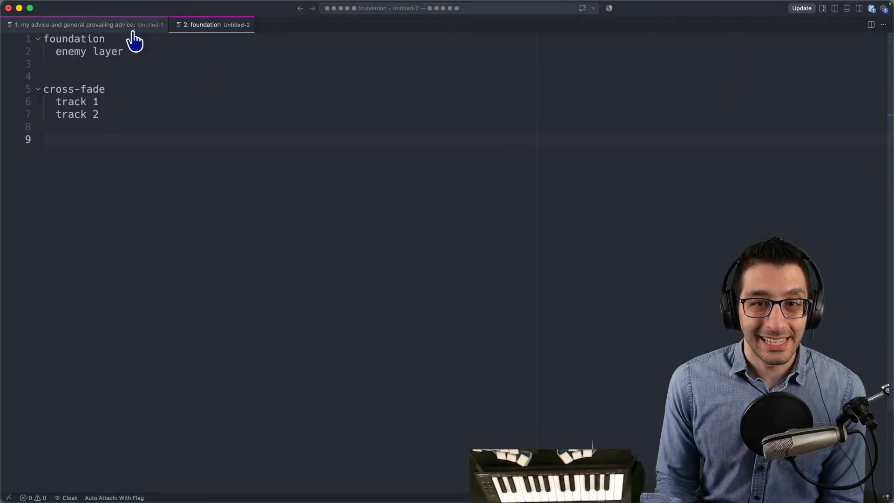
left_click_drag(128, 51, 44, 39)
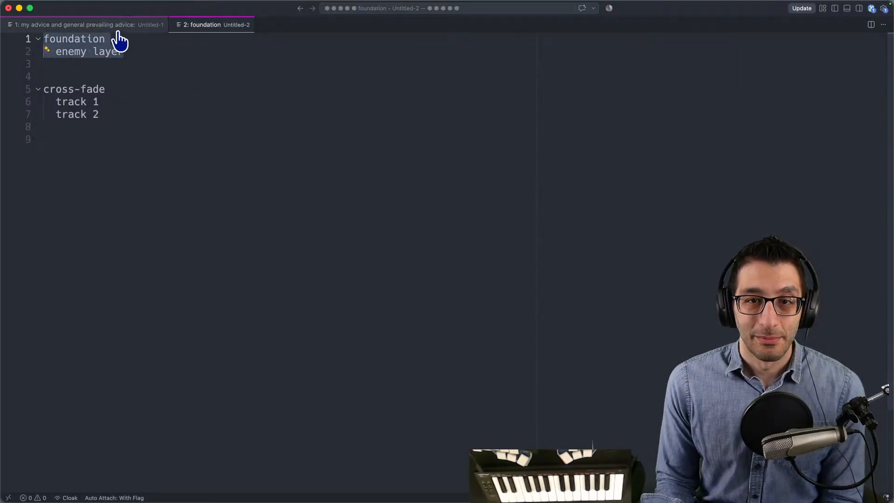
left_click(212, 39)
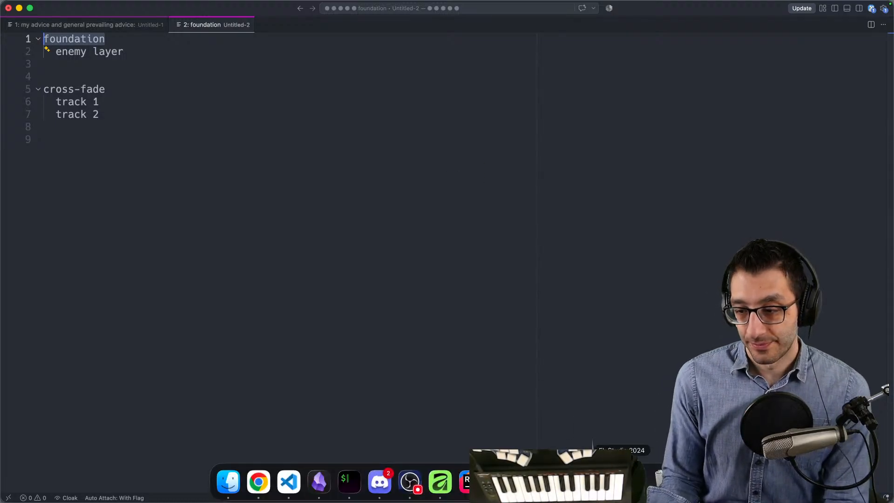
- Switch back to FL Studio and add a new MiniFreak V generator
left_click(622, 482)
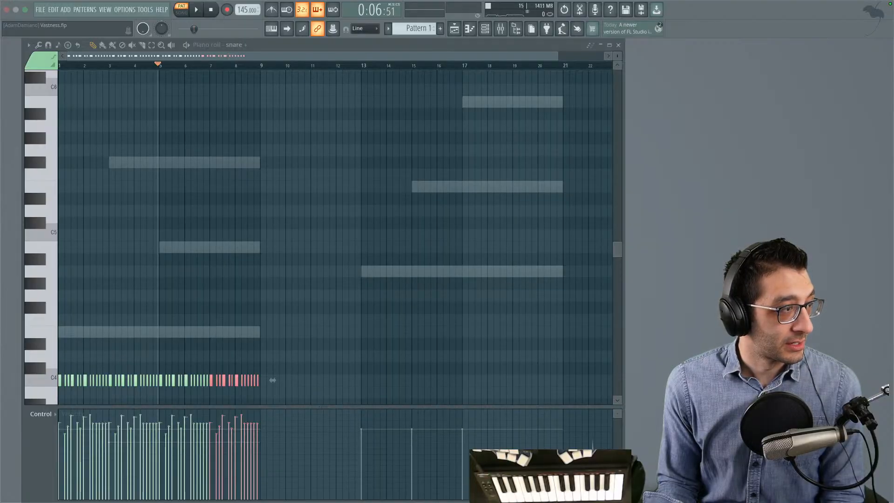
left_click(79, 122)
scroll(425, 256, "down", 5)
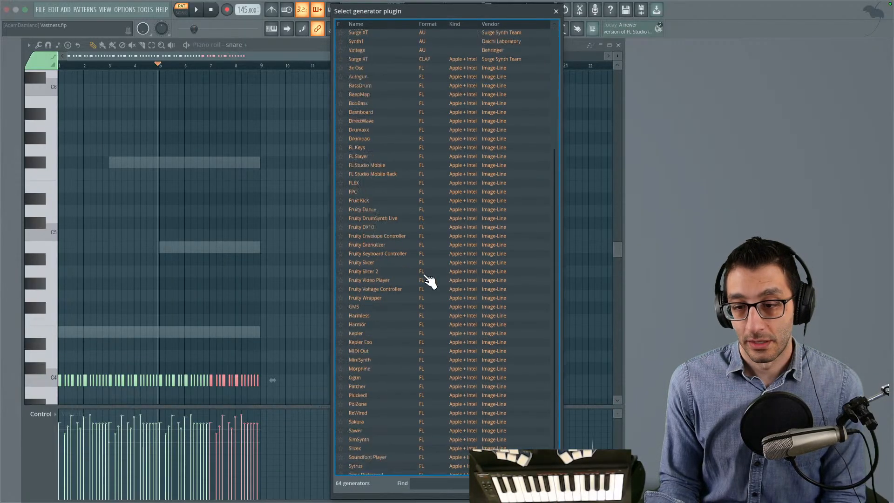
left_click(371, 470)
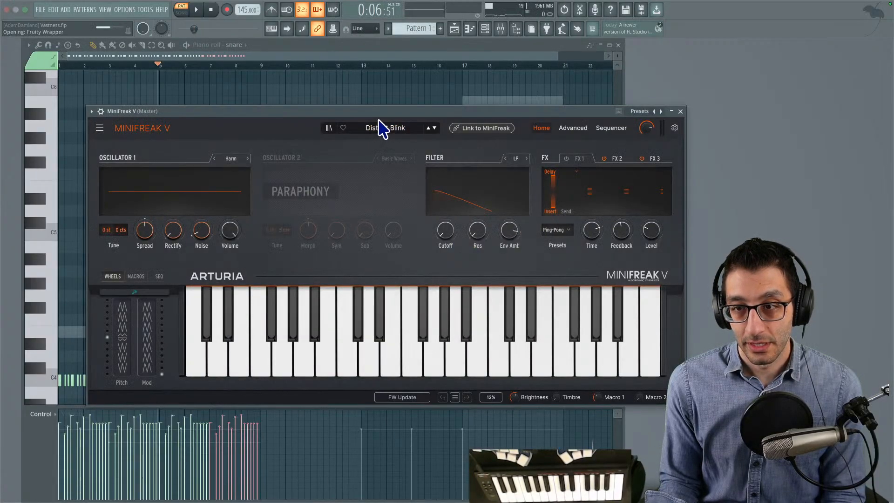
- Load the Softzily preset from MiniFreak V's Pad category
left_click(379, 128)
left_click(329, 284)
scroll(433, 231, "down", 10)
scroll(433, 232, "down", 3)
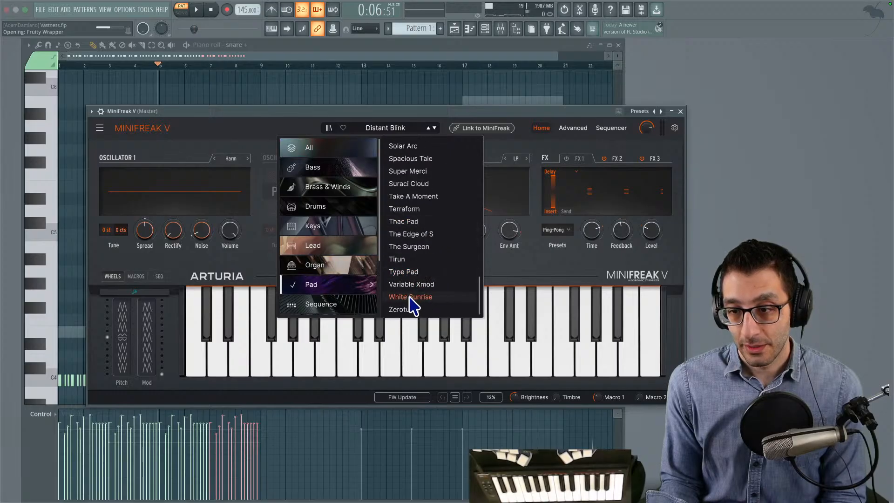
scroll(418, 185, "up", 2)
scroll(418, 186, "up", 1)
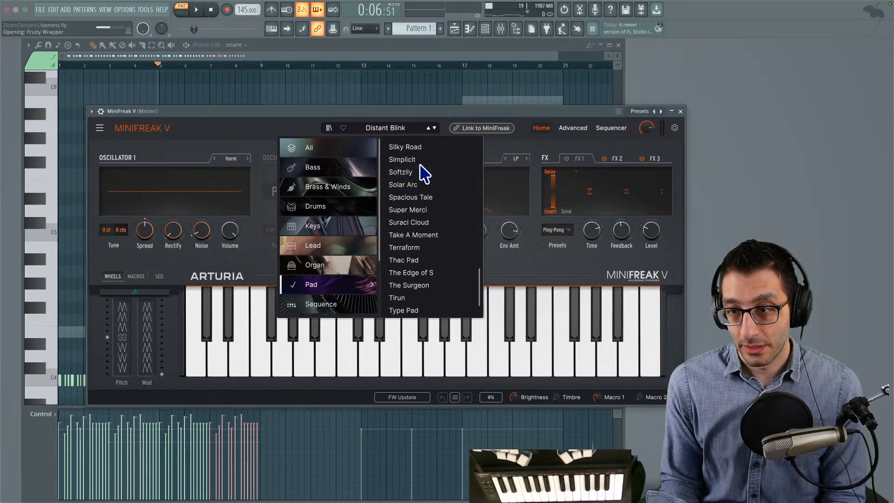
left_click(419, 172)
- Set Oscillator 1 to Frozen and Oscillator 2 to Two Op. FM, and turn Oscillator 1's Start and Size to about midway
left_click(215, 159)
left_click(215, 160)
left_click(215, 160)
left_click(216, 160)
left_click(215, 160)
left_click(216, 160)
left_click(217, 160)
left_click(247, 159)
left_click(379, 160)
left_click(378, 160)
left_click(379, 160)
left_click(378, 160)
left_click(378, 159)
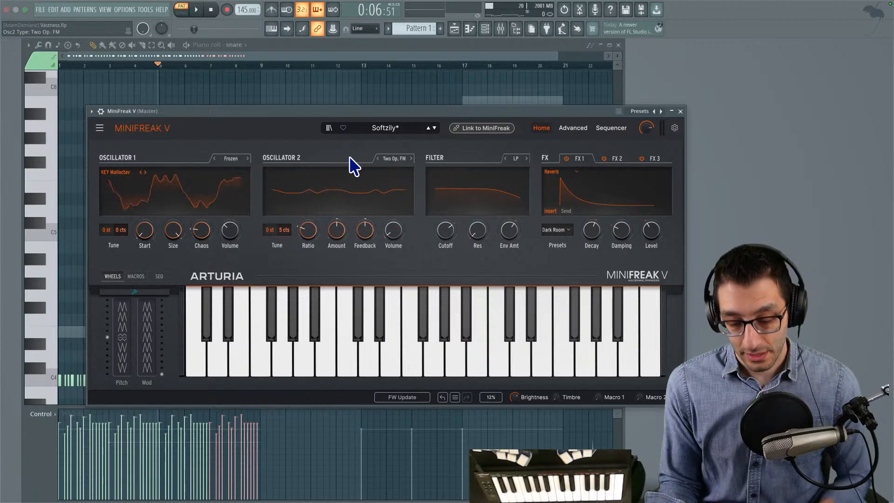
left_click_drag(172, 231, 172, 259)
- Check the Softzily settings note in the Chrome TODO document and return to MiniFreak V
key("ctrl+Up")
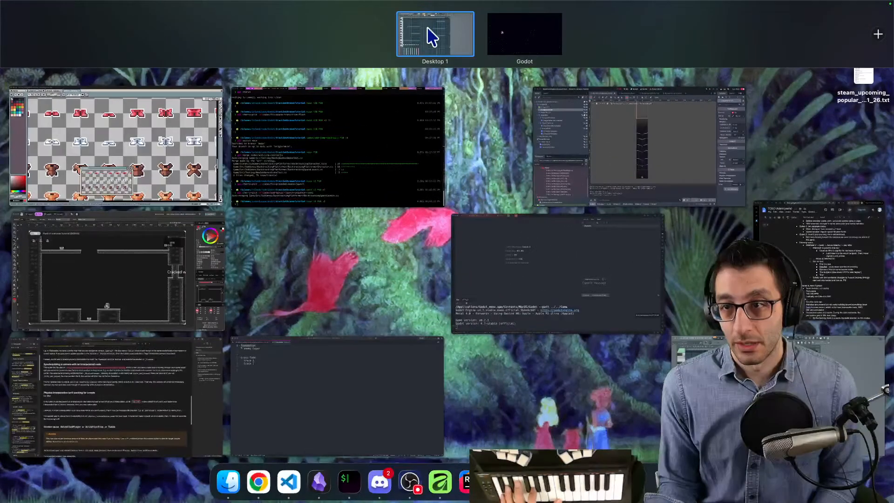
left_click(427, 27)
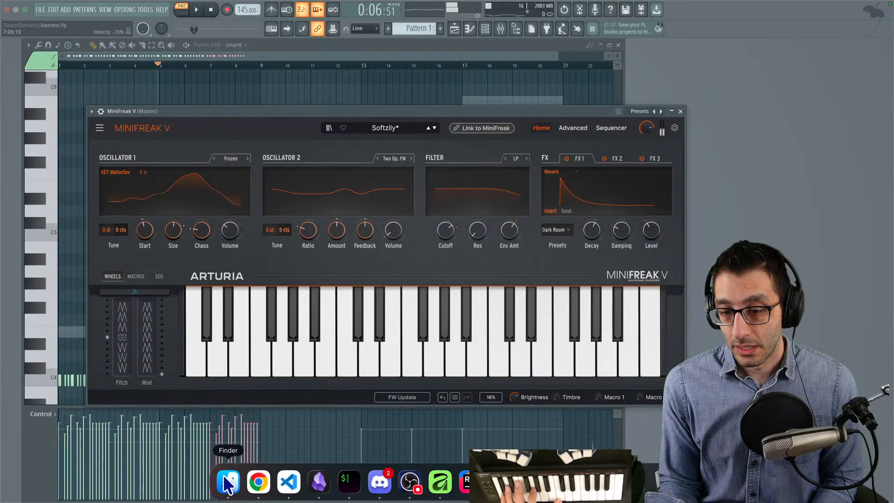
left_click(259, 481)
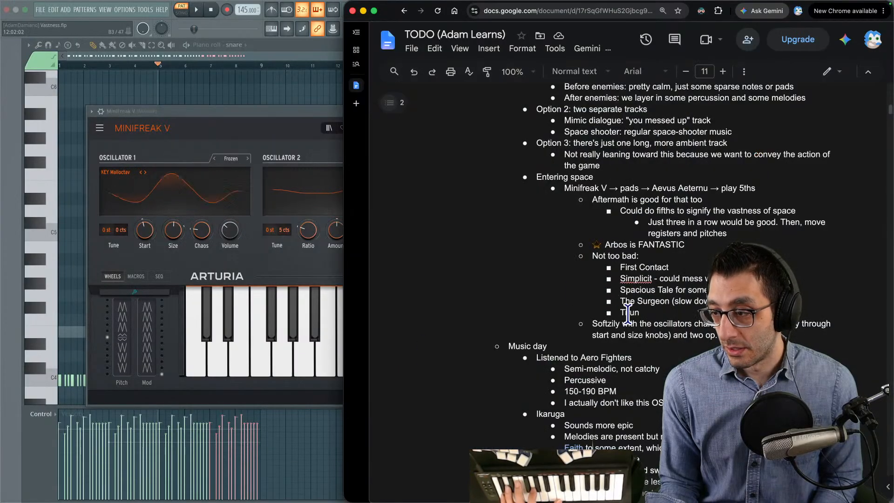
left_click(251, 123)
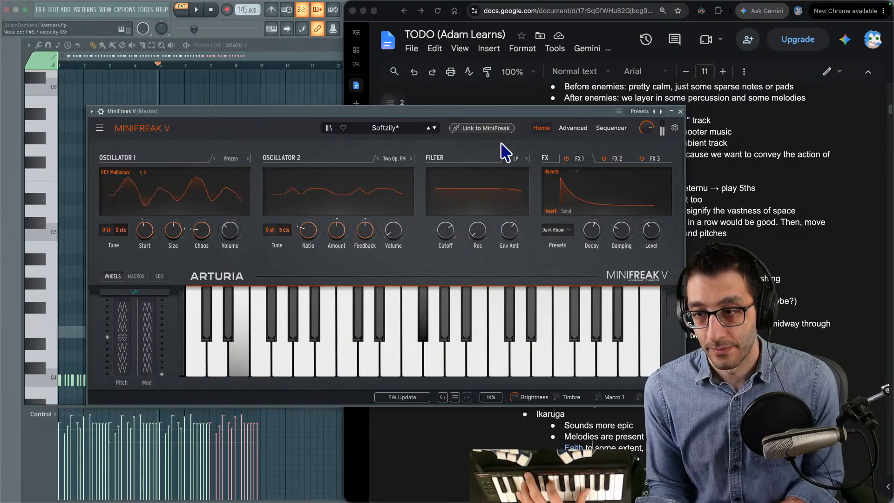
- Show MiniFreak V's Advanced view and set the Voices mode to Poly
left_click(562, 131)
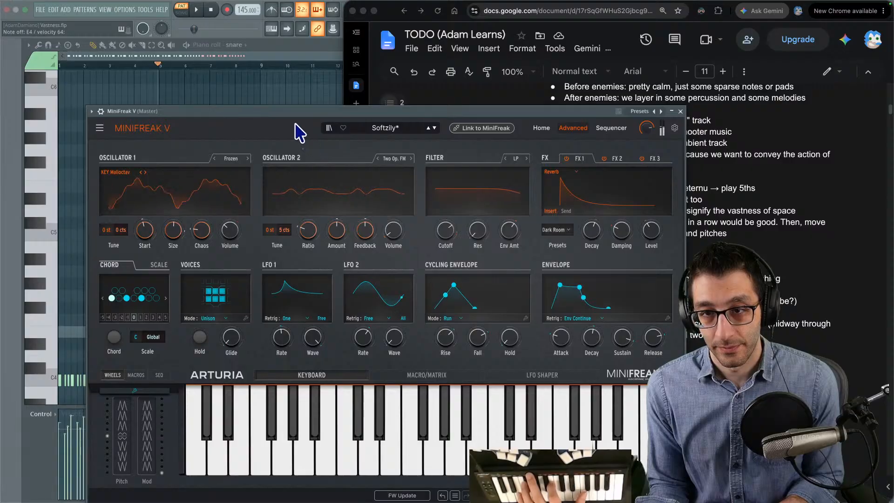
left_click_drag(295, 134, 249, 69)
left_click(172, 263)
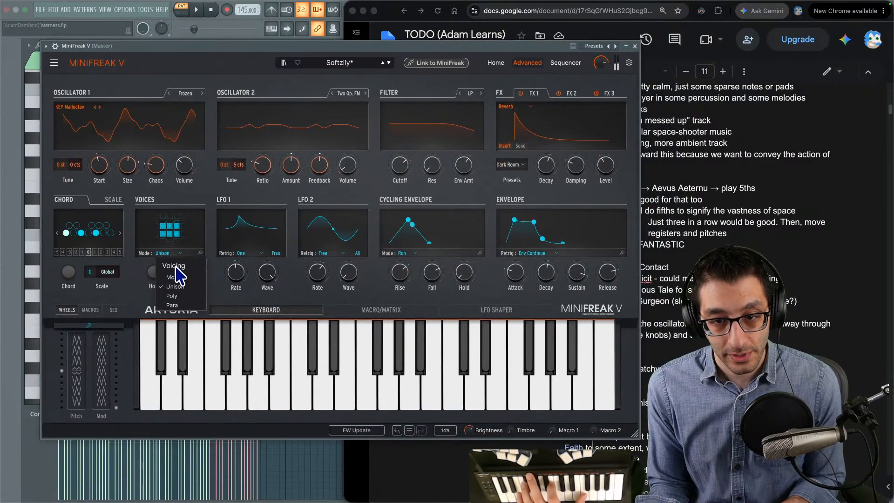
left_click(180, 302)
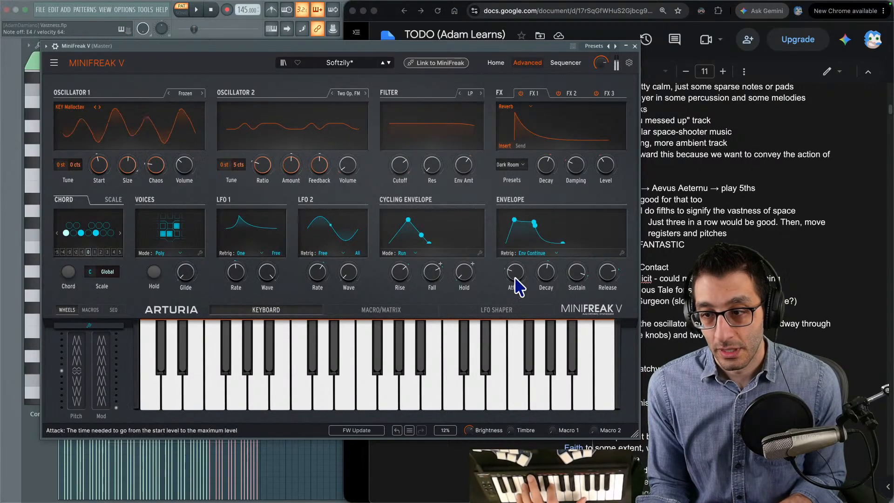
- Lengthen the envelope's attack and change the Voices mode to Para
left_click_drag(516, 274, 524, 263)
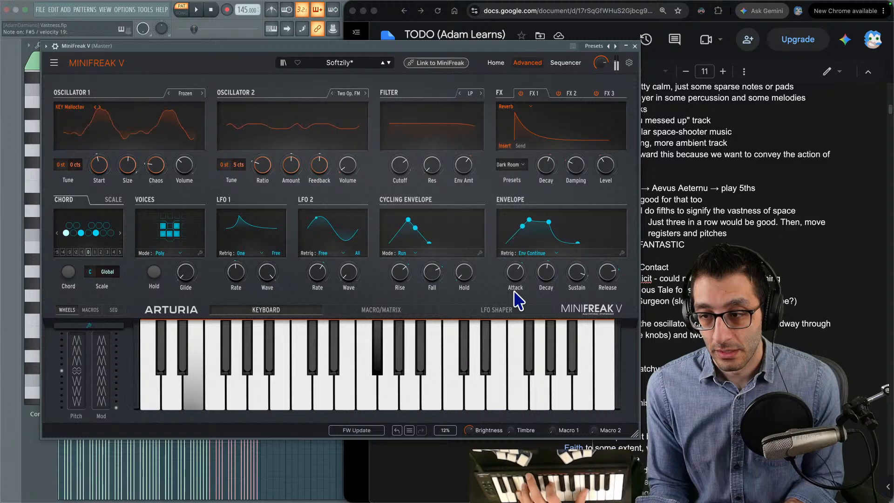
left_click(530, 253)
left_click(534, 256)
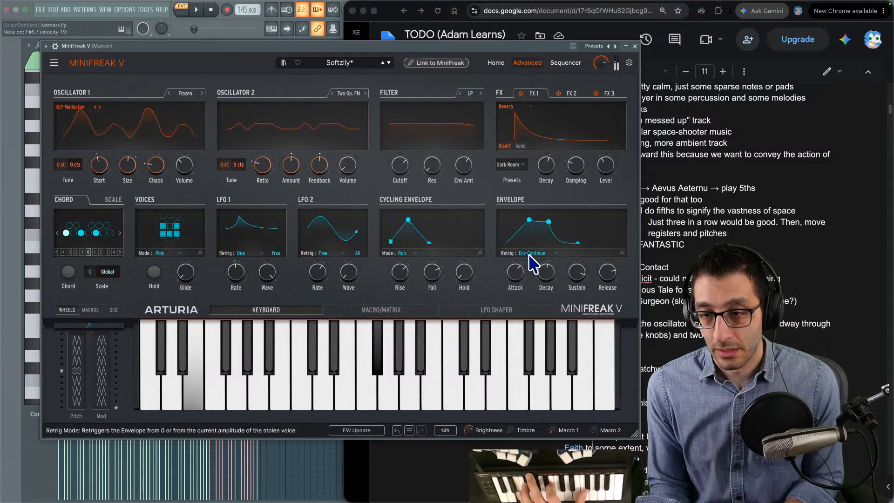
left_click(163, 254)
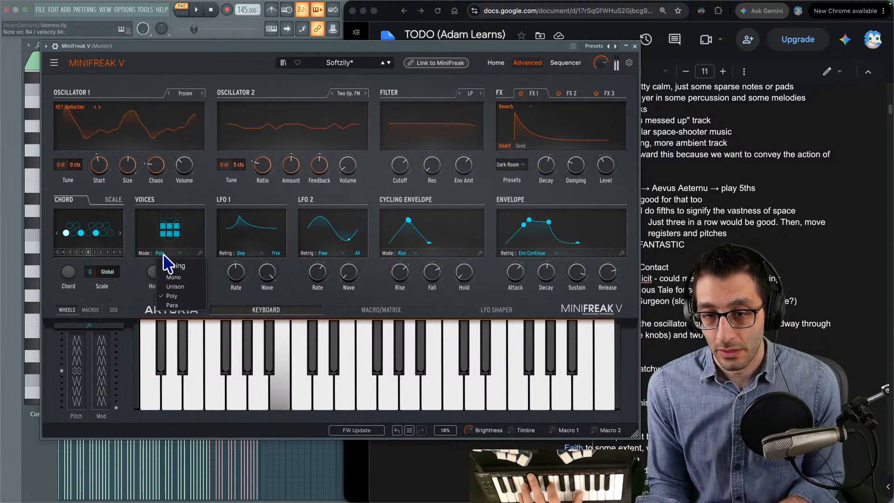
left_click(177, 302)
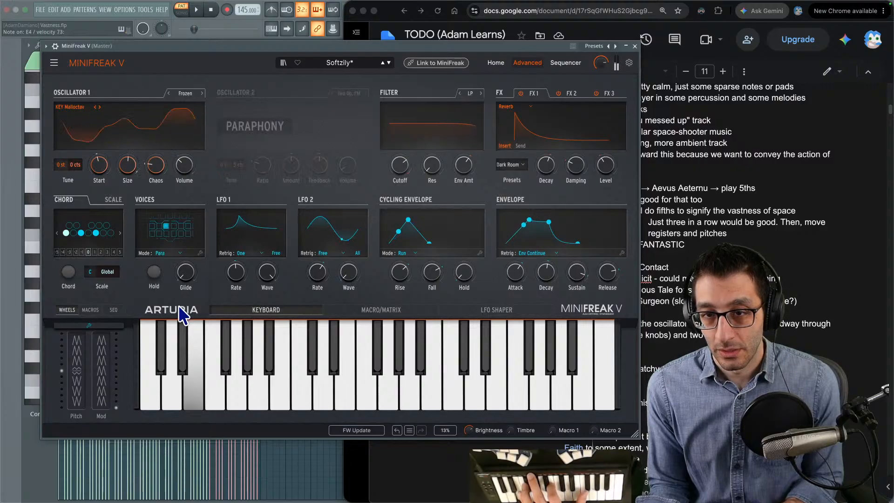
- Set MiniFreak V's Voices mode back to Poly and turn Oscillator 1's Chaos down to 0.0
left_click(172, 254)
left_click(174, 295)
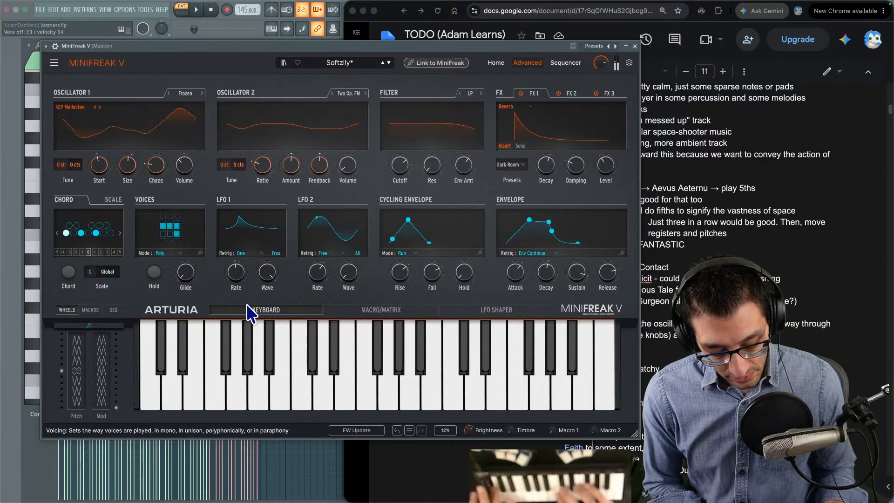
left_click_drag(150, 160, 150, 166)
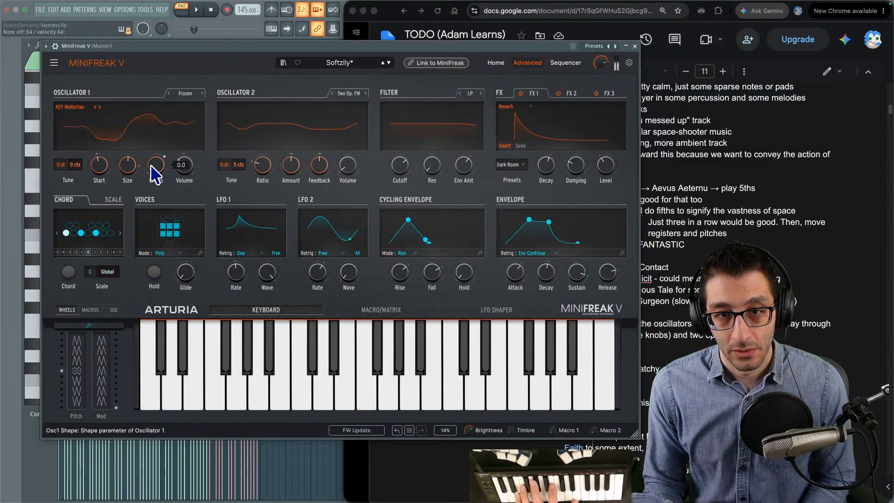
- Audition Oscillator 1's preceding factory samples back to BAS Bassrythm and browse the full sample list
left_click(99, 107)
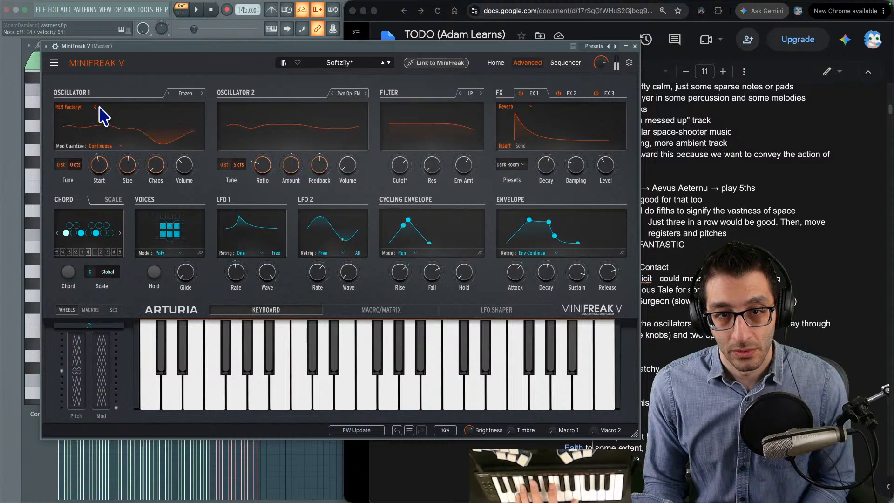
left_click(95, 107)
left_click(95, 107)
left_click(95, 107)
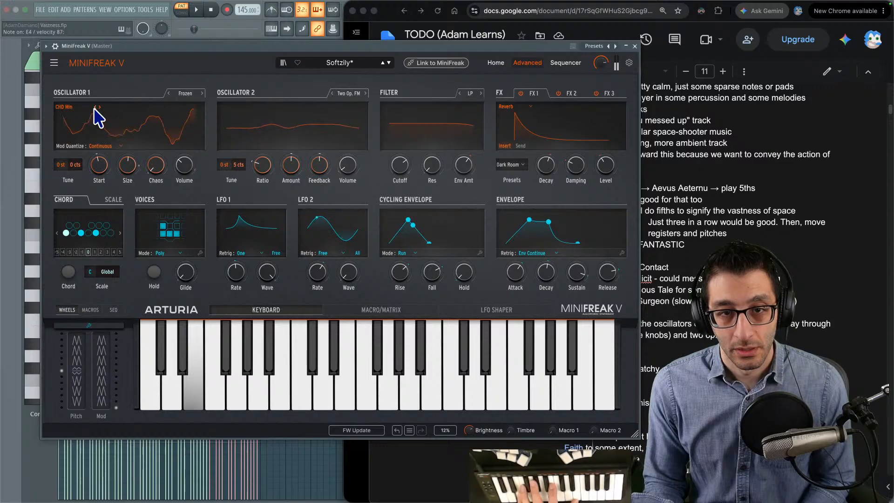
left_click(95, 107)
left_click(95, 107)
left_click(95, 107)
left_click(95, 107)
left_click(95, 107)
left_click(95, 108)
left_click(95, 107)
left_click(84, 108)
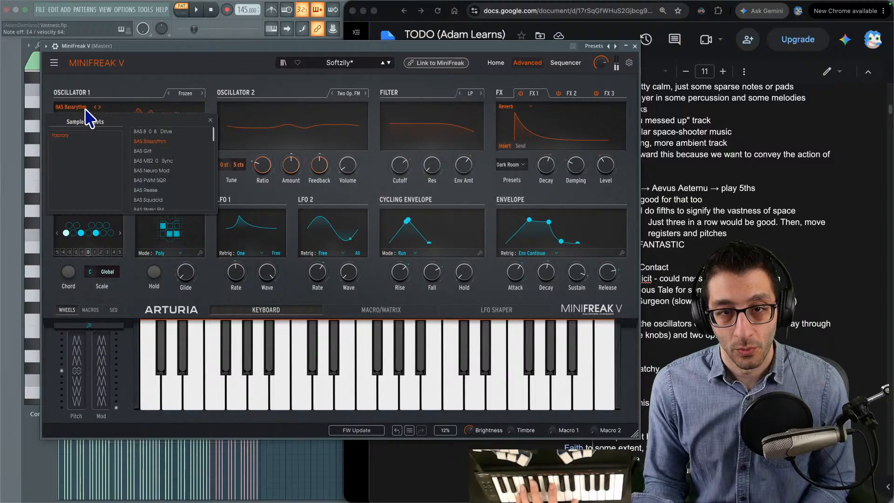
scroll(172, 158, "down", 3)
scroll(177, 163, "down", 3)
scroll(177, 166, "up", 5)
- Audition Oscillator 1's following samples and settle on KEY Malloctav again
left_click(101, 109)
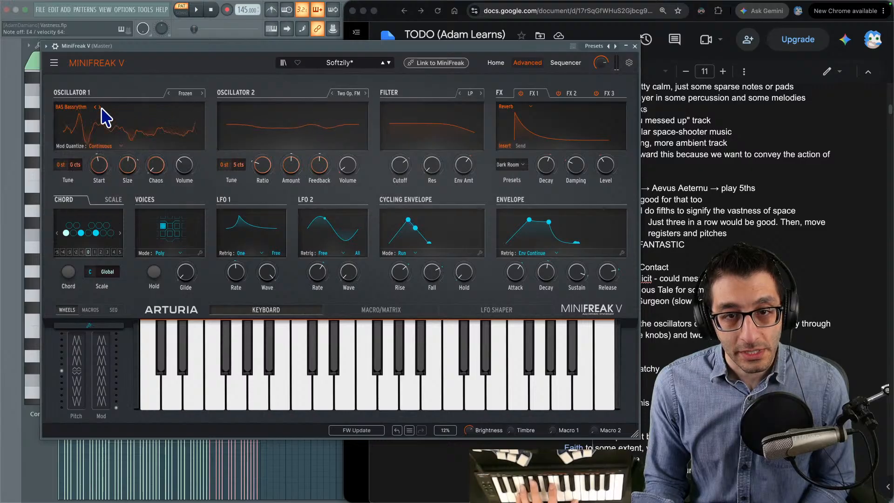
left_click(100, 108)
left_click(100, 108)
left_click(101, 108)
left_click(100, 109)
left_click(100, 108)
left_click(100, 108)
left_click(99, 108)
left_click(98, 108)
left_click(96, 108)
left_click(96, 108)
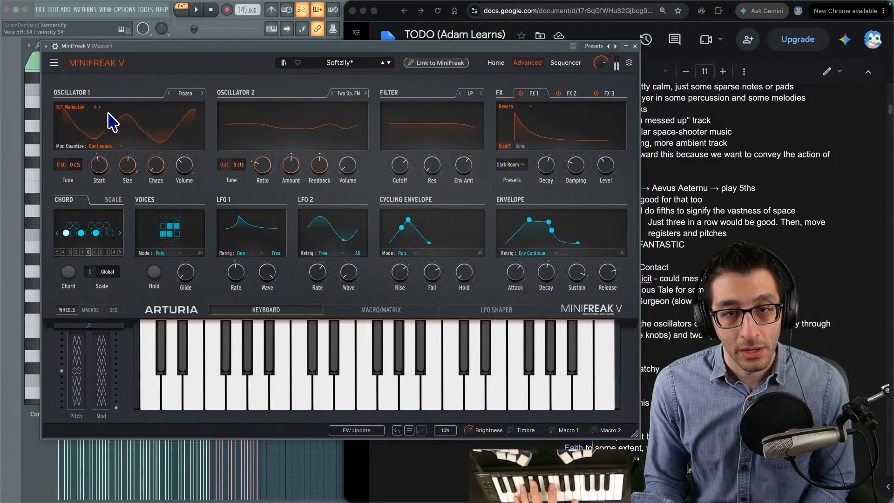
- Try Chromatic modulation quantizing on Oscillator 1
left_click(112, 146)
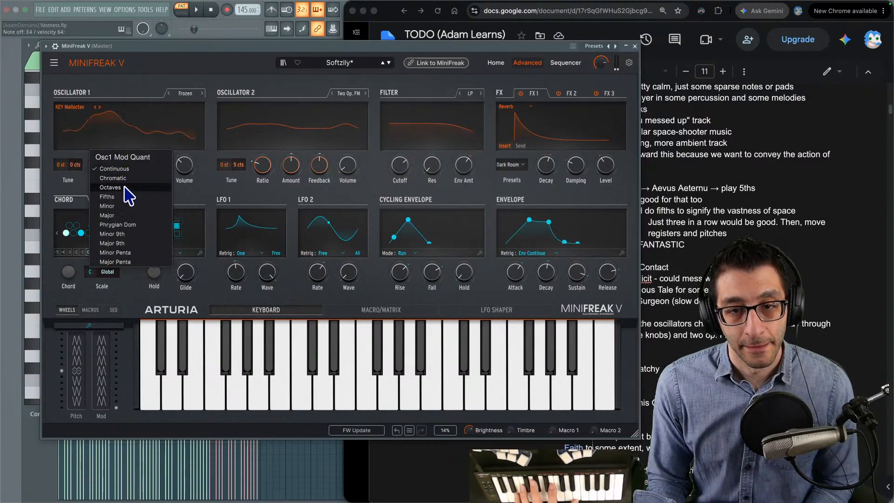
left_click(124, 178)
left_click(116, 145)
left_click(119, 160)
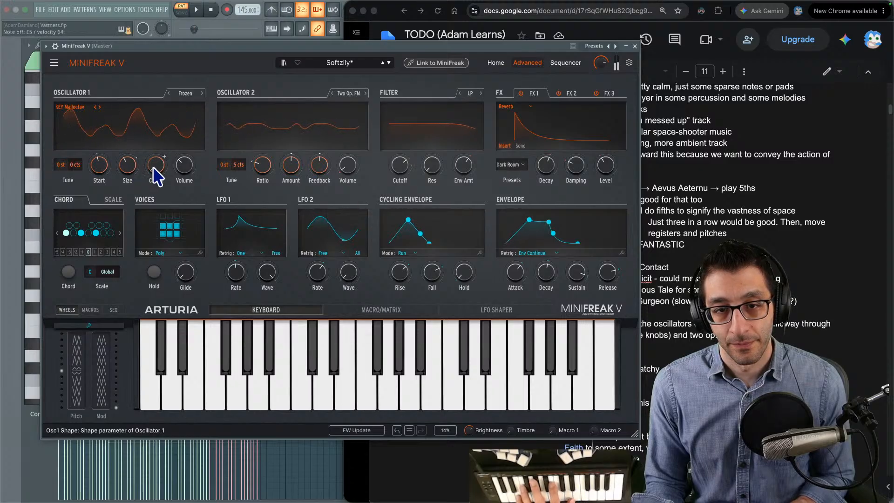
- Set Oscillator 1's Volume to 0.300 and clear the Cycling Envelope's matrix modulation of Osc1 Volume, Osc2 Volume and Uni Spread
mouse_move(181, 170)
left_mouse_down()
mouse_move(181, 188)
mouse_move(181, 174)
left_mouse_up()
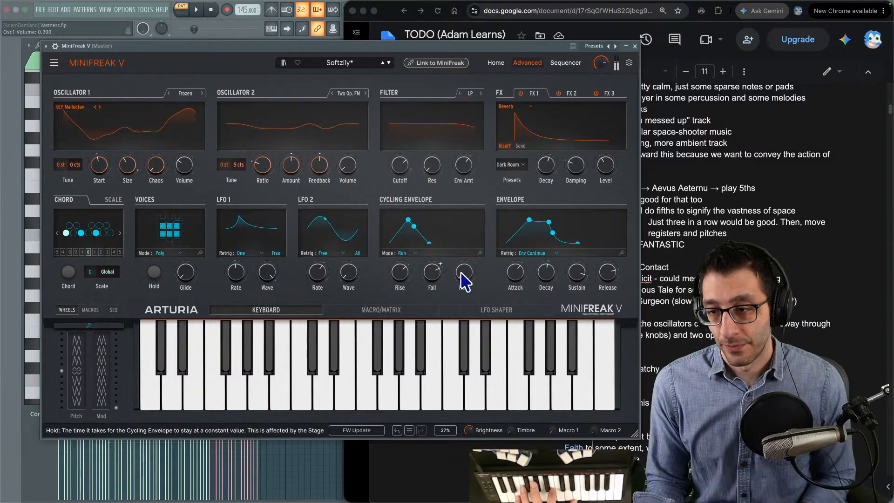
left_click(394, 310)
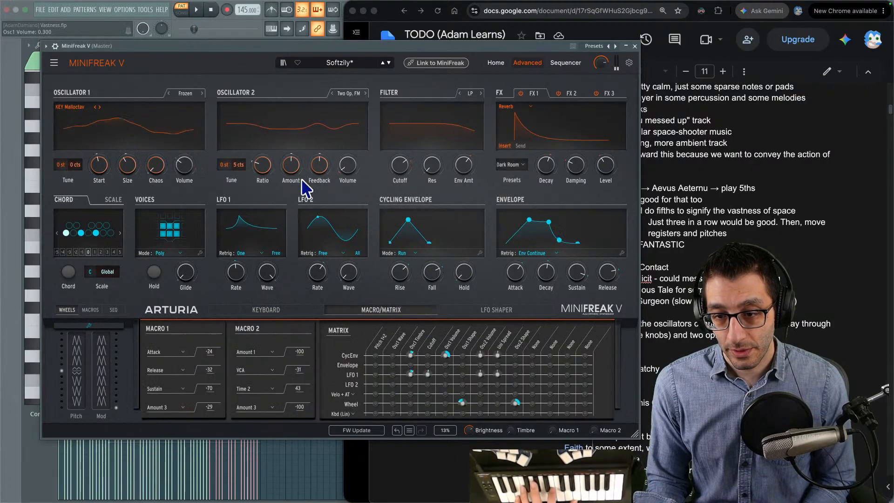
mouse_move(504, 352)
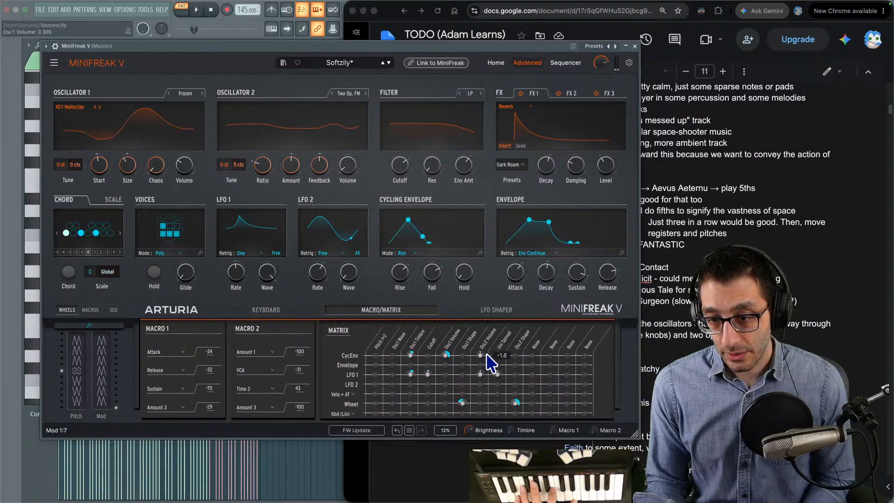
left_click_drag(443, 354, 443, 344)
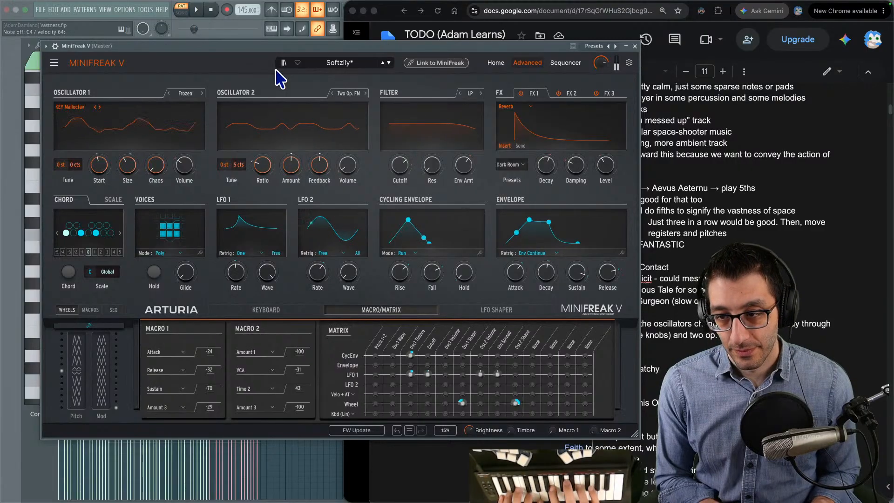
- Search for "vgleadsheets star fox" in a new Chrome tab and open the Corneria lead sheet
left_click(807, 243)
key("super+t")
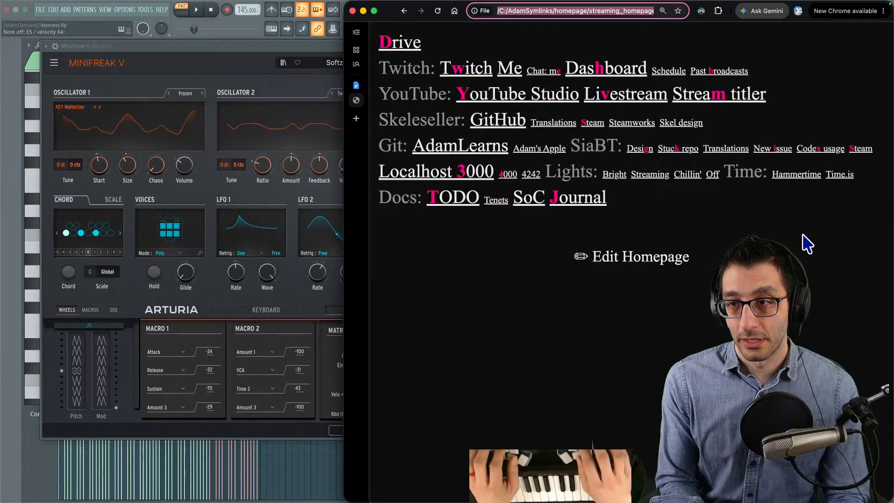
type("vgleadsheets star")
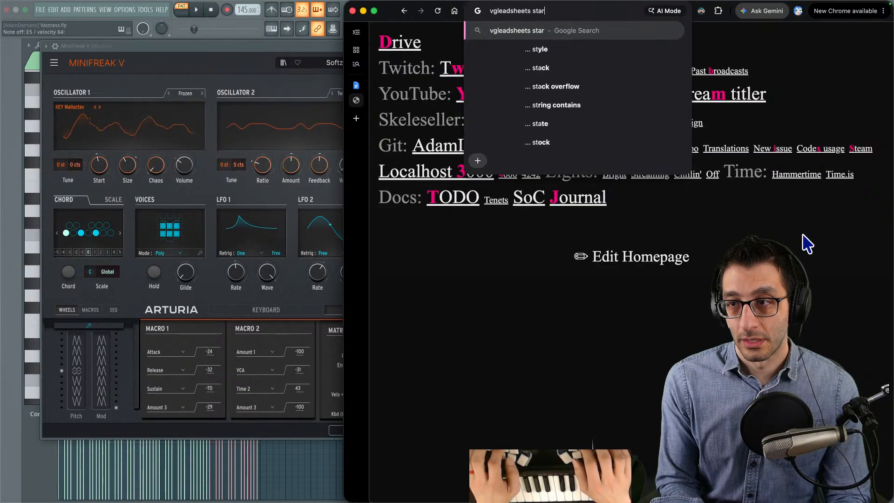
type(" fox")
key("Return")
left_click(510, 168)
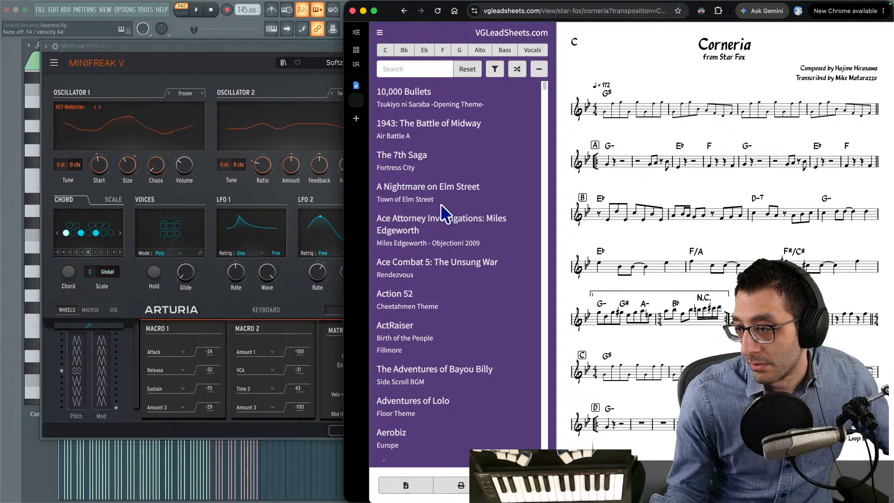
- Bring the TODO document back up in Chrome and return to MiniFreak V
right_click(441, 203)
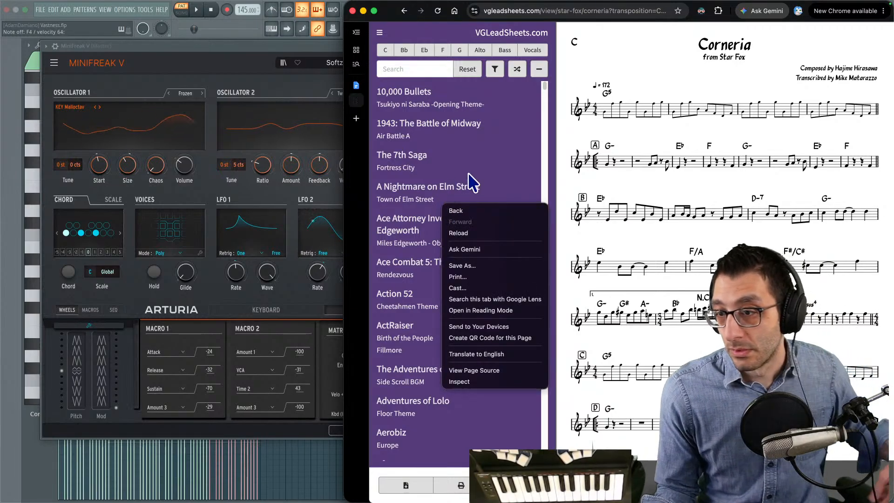
left_click(555, 152)
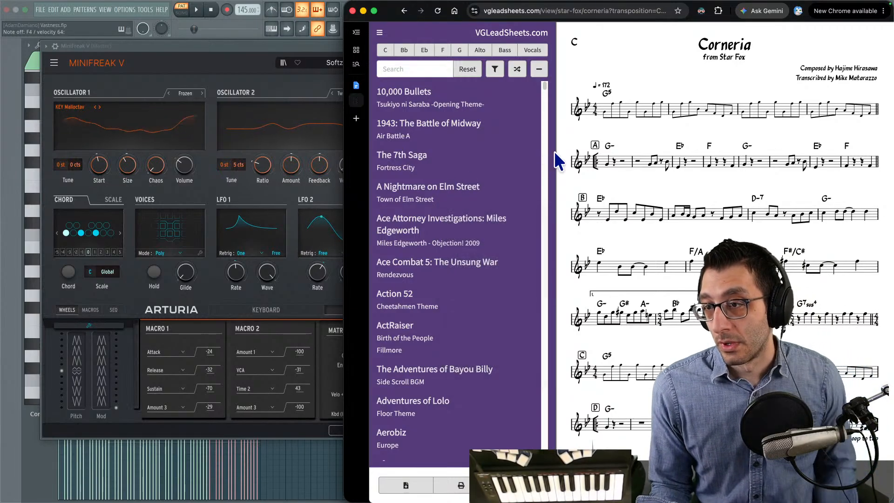
left_click(251, 45)
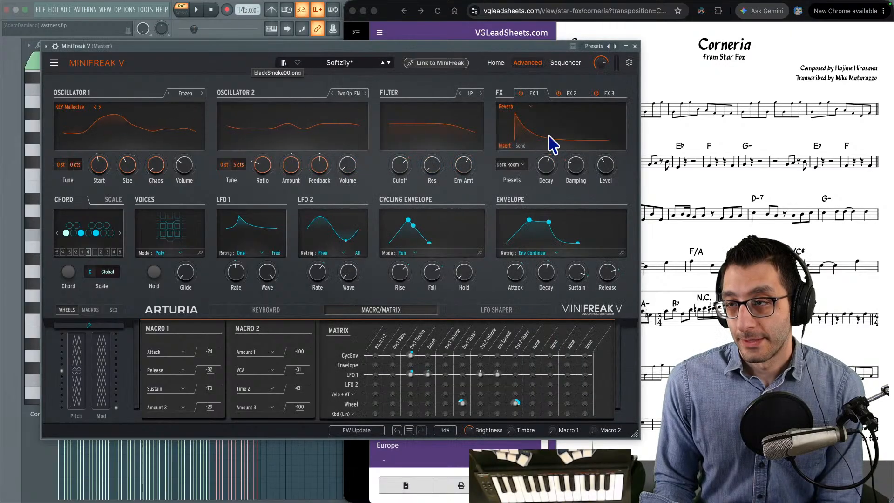
left_click(647, 59)
left_click(361, 97)
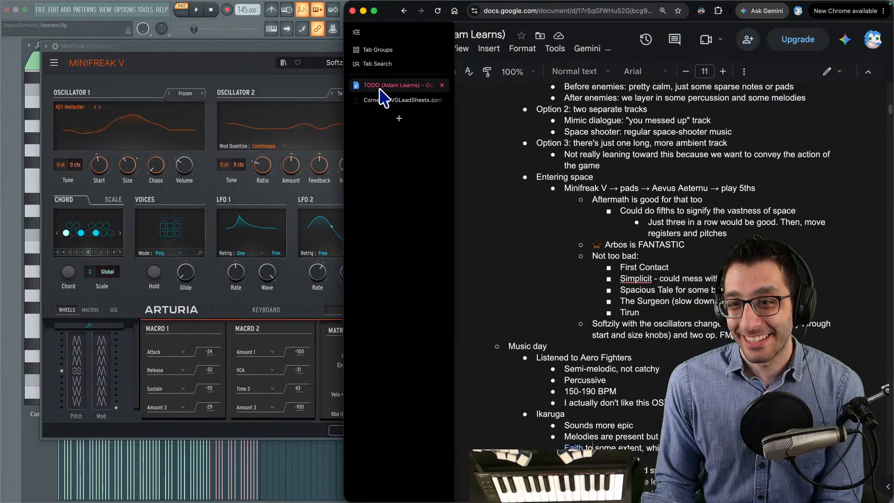
left_click(240, 49)
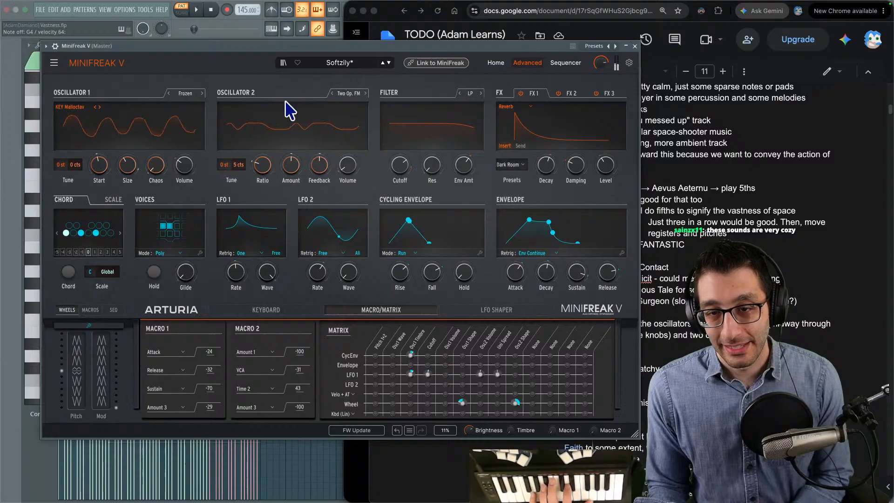
- Load the Harp preset from MiniFreak V's Keys category
left_click(334, 65)
scroll(273, 152, "up", 3)
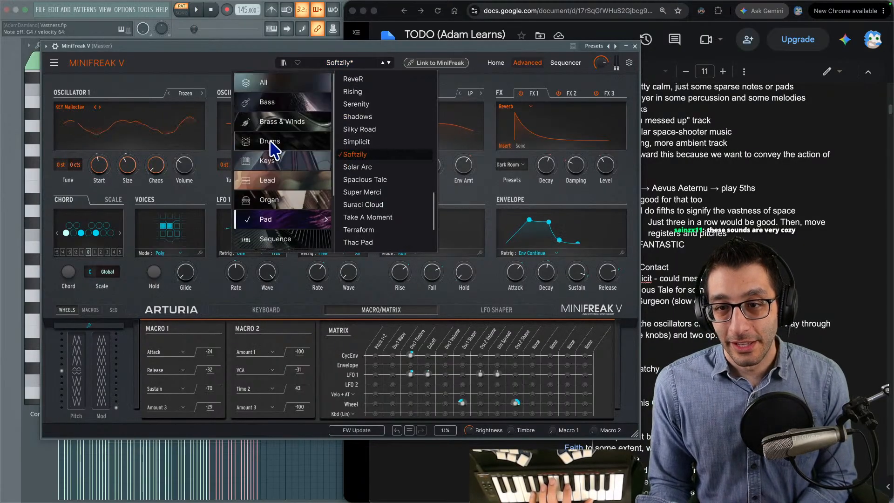
left_click(282, 159)
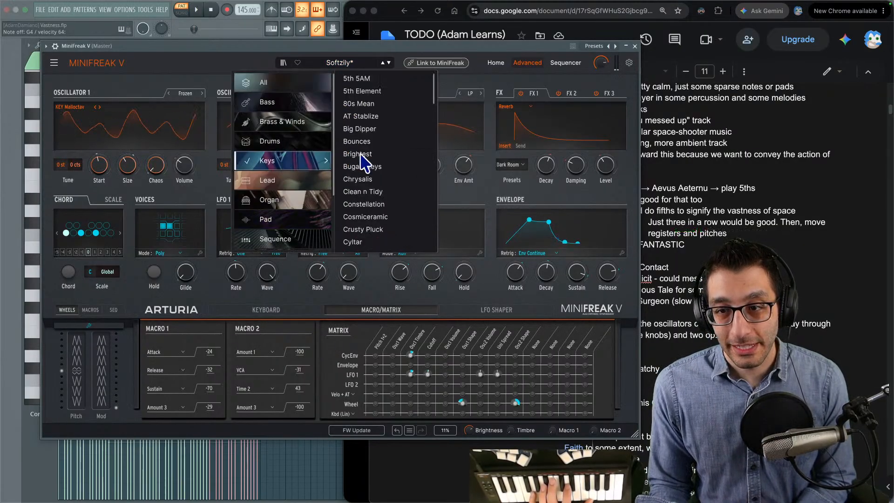
scroll(382, 176, "down", 5)
scroll(381, 176, "down", 2)
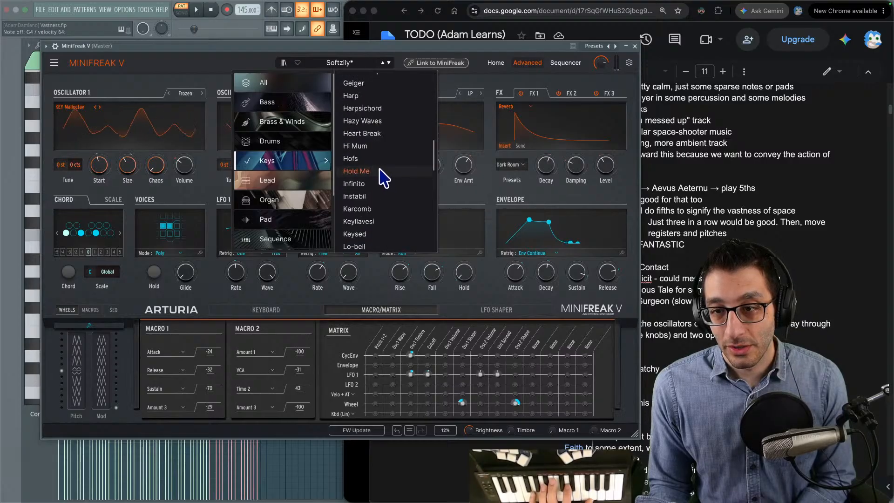
left_click(354, 115)
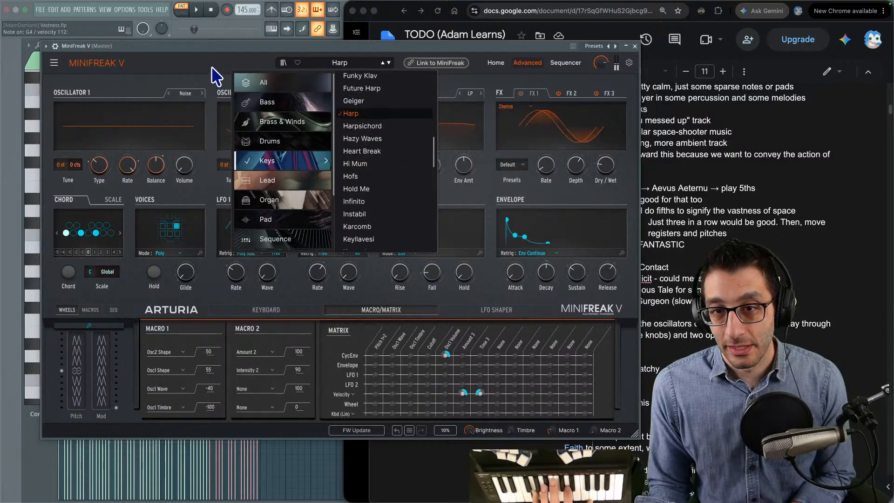
- Change Oscillator 1 of the Harp preset to Frozen, with FX 1 off and the envelope's Attack raised to 37
left_click(168, 93)
left_click(168, 94)
left_click(168, 94)
left_click(168, 94)
left_click(168, 94)
left_click(168, 94)
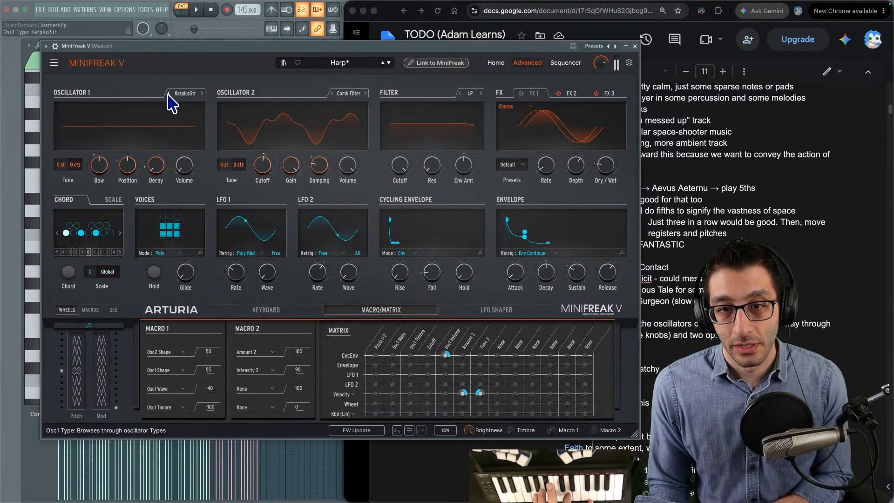
left_click(168, 94)
left_click(168, 94)
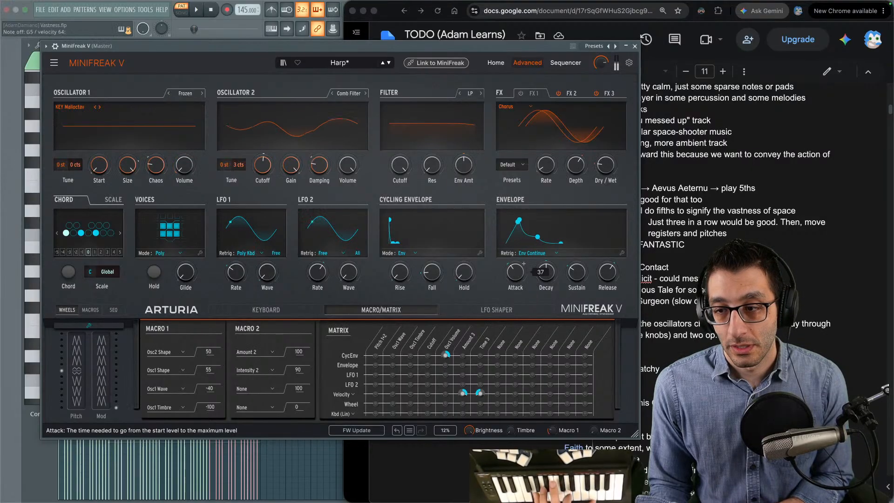
- Audition other Oscillator 2 types such as Surgeon Filter, Noise and Destroy, ending on Comb Filter
left_click(332, 93)
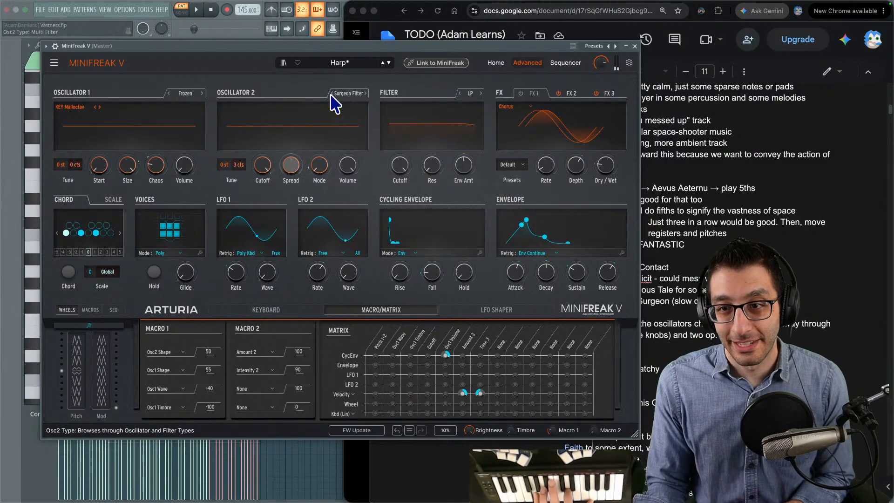
left_click(331, 94)
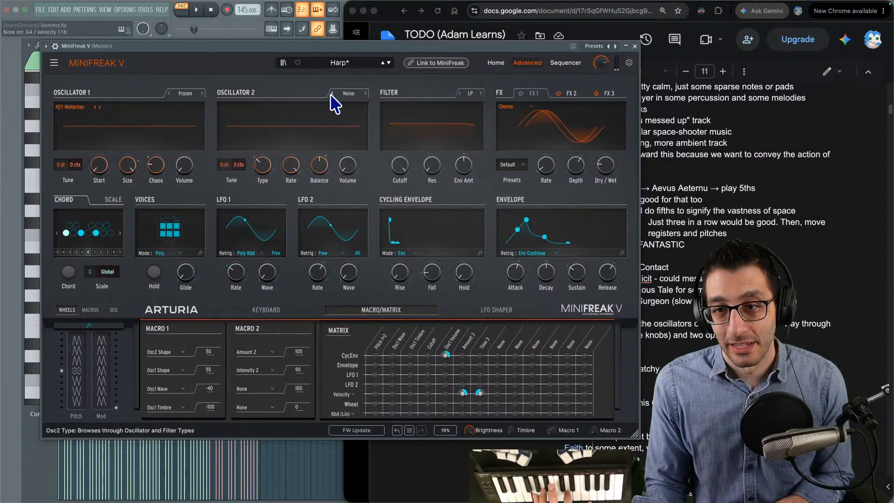
left_click(365, 93)
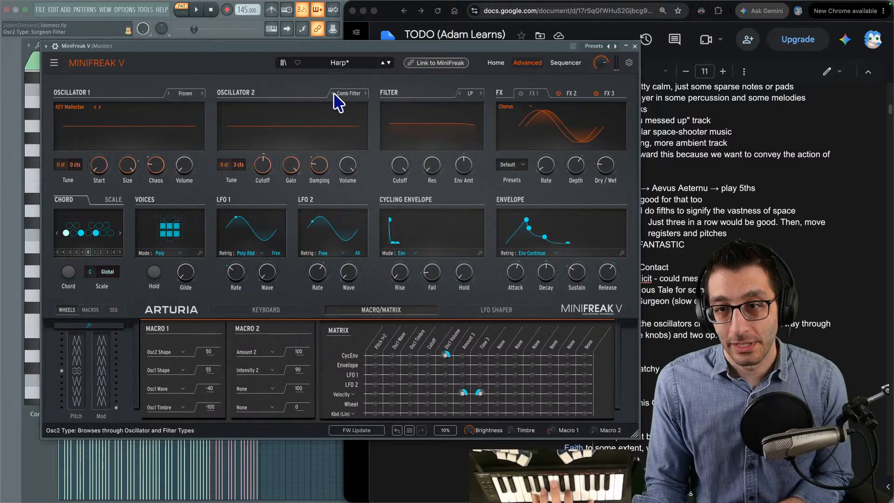
left_click(365, 93)
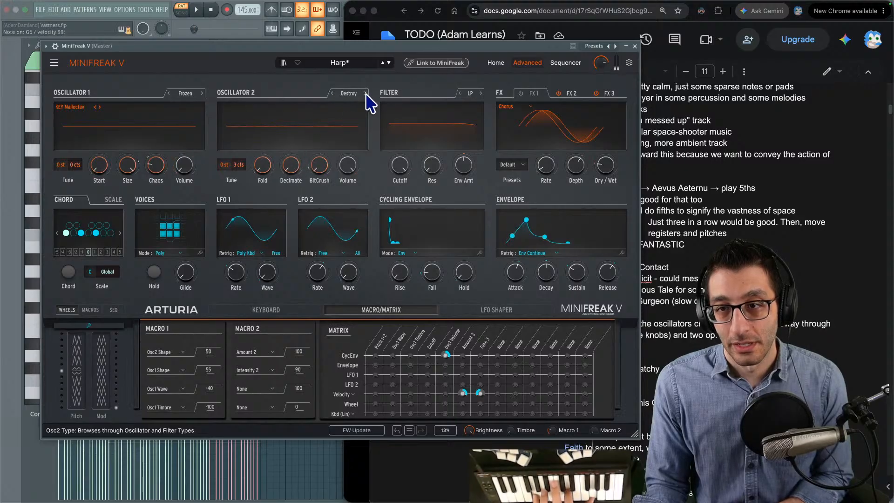
left_click(366, 93)
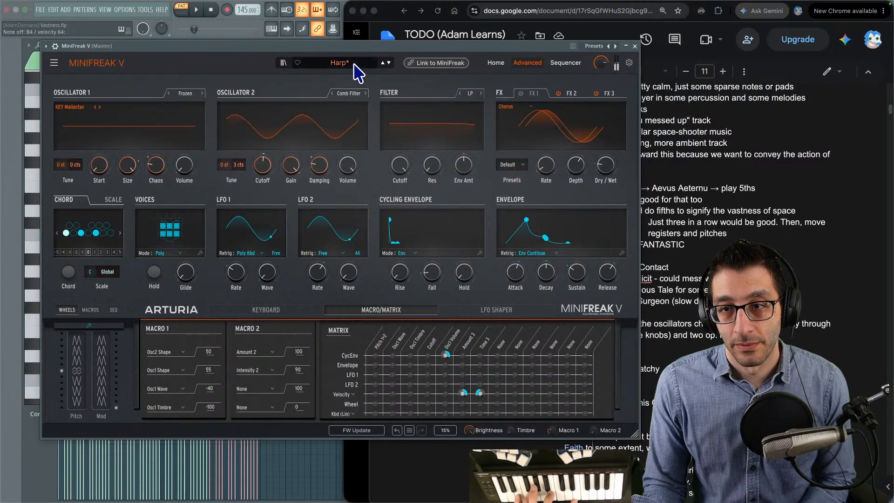
- Load the Heart Break preset and adapt it with FX 1 off, Oscillator 1 set to Frozen and a longer envelope attack
left_click(389, 63)
left_click(389, 63)
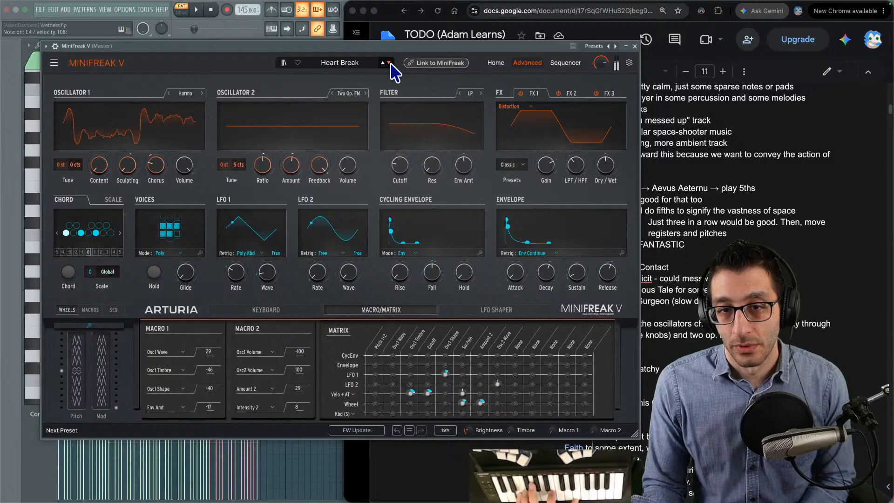
left_click(522, 94)
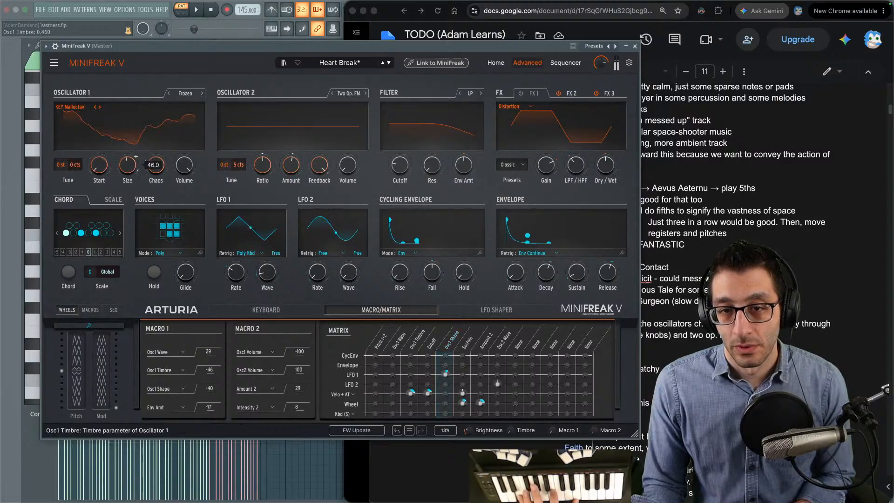
left_click_drag(521, 277, 518, 265)
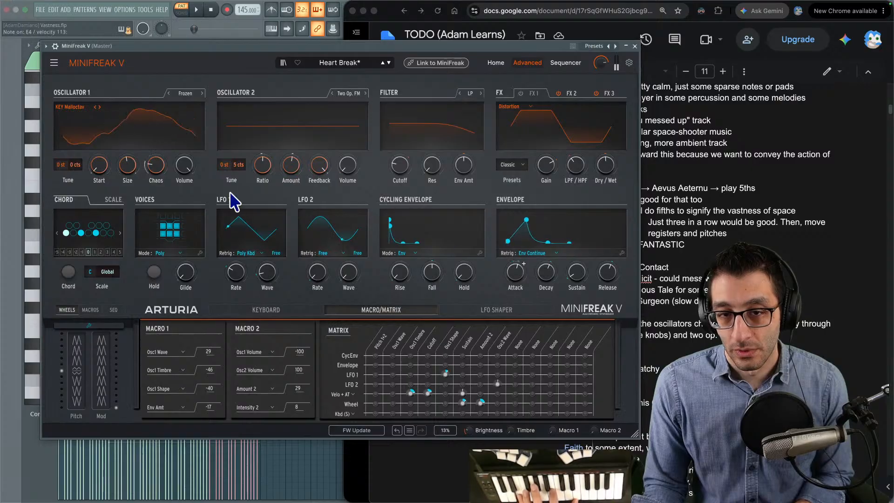
- Adjust Oscillator 1's Start in the Heart Break preset, look through the three FX slots, and raise the envelope's Sustain
left_click_drag(98, 165, 99, 169)
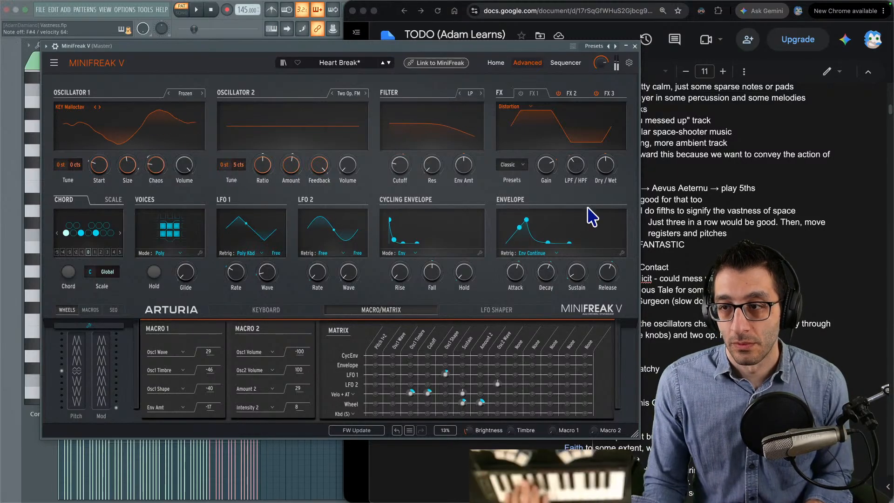
left_click(571, 95)
left_click(611, 96)
left_click(536, 96)
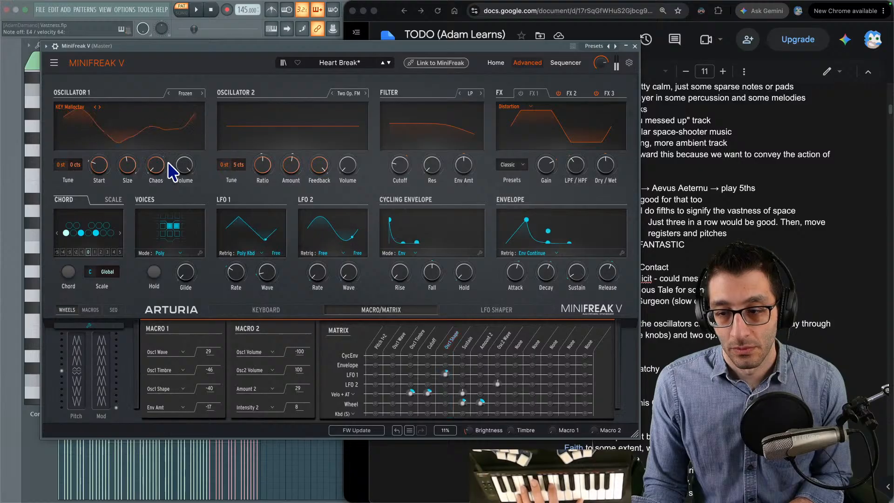
mouse_move(443, 372)
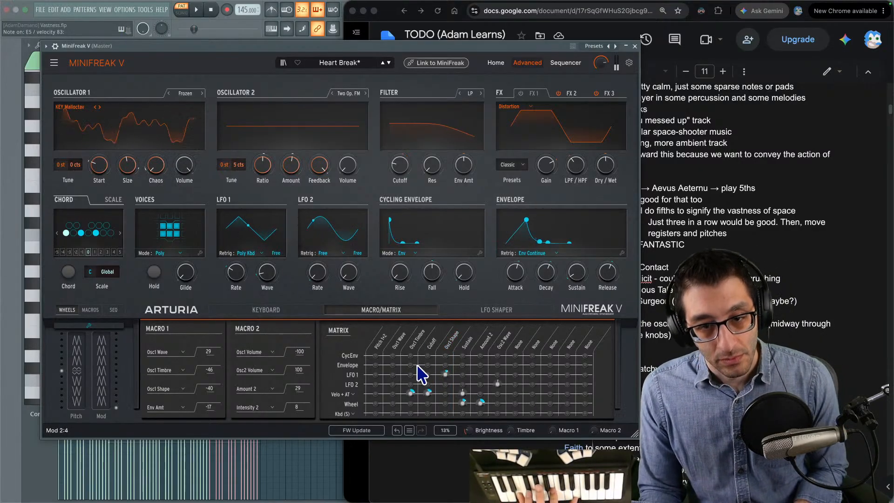
left_click_drag(576, 273, 576, 239)
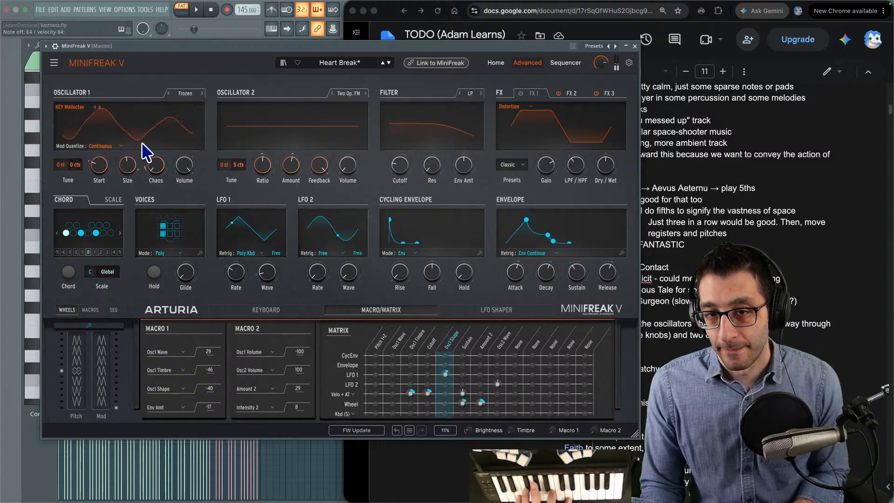
- Switch Oscillator 1 to the Wavetable type and adjust its Width and Tone
left_click(171, 95)
left_click(171, 95)
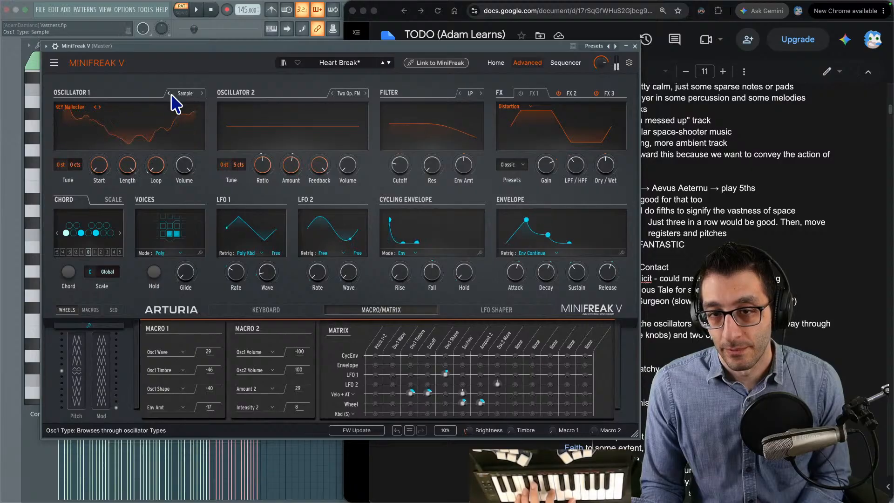
left_click(171, 95)
left_click(171, 95)
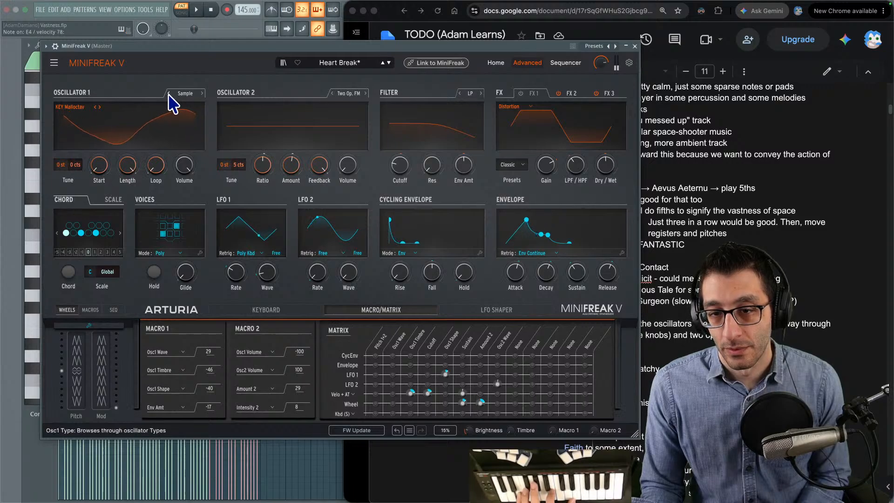
left_click(169, 94)
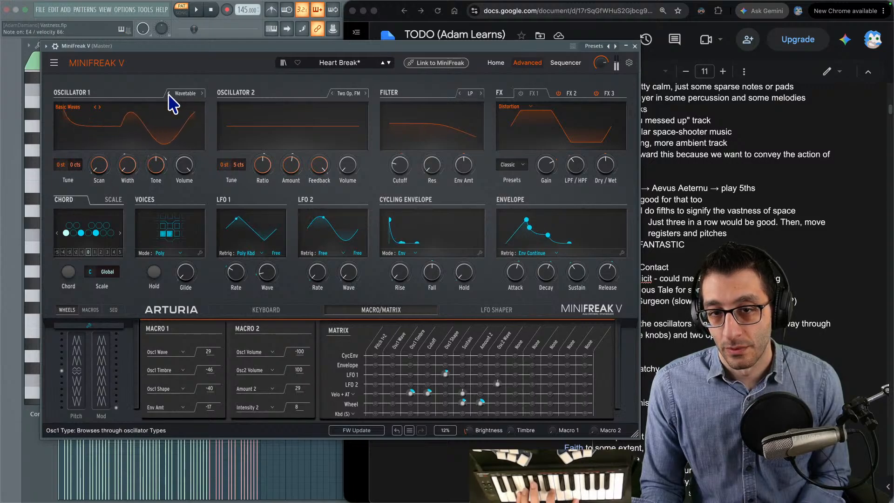
left_click_drag(127, 166, 128, 146)
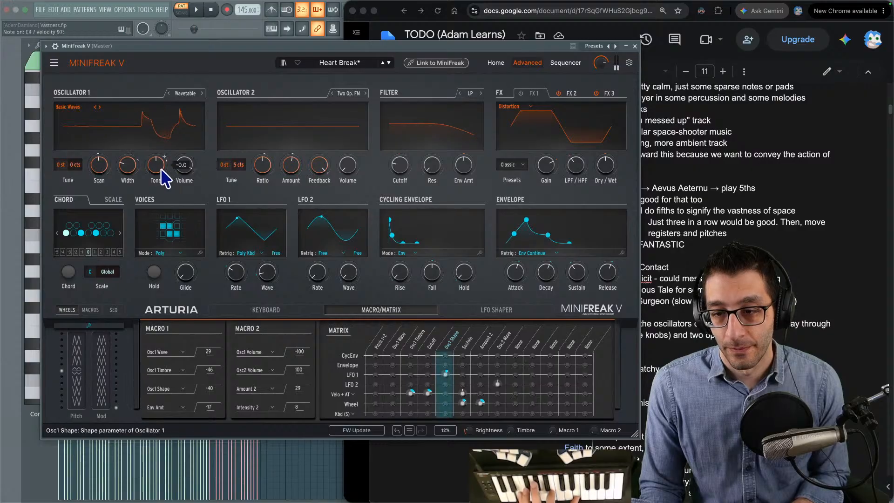
mouse_move(156, 165)
left_mouse_down()
mouse_move(156, 194)
mouse_move(156, 177)
left_mouse_up()
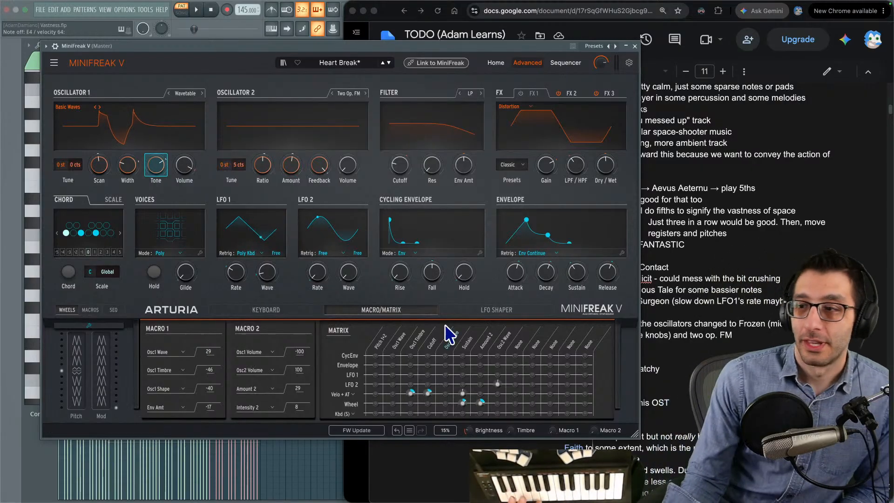
- Raise the project tempo to 186 BPM, playing the pattern to judge its speed
left_click_drag(313, 49, 606, 42)
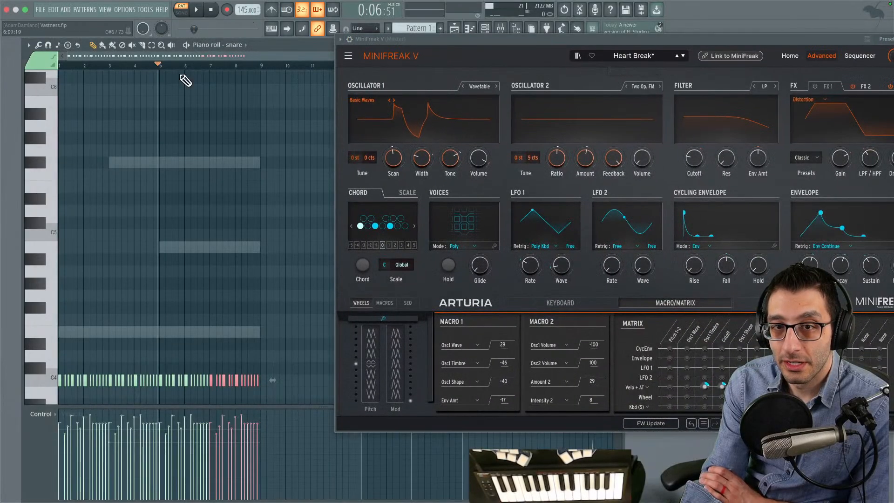
key("space")
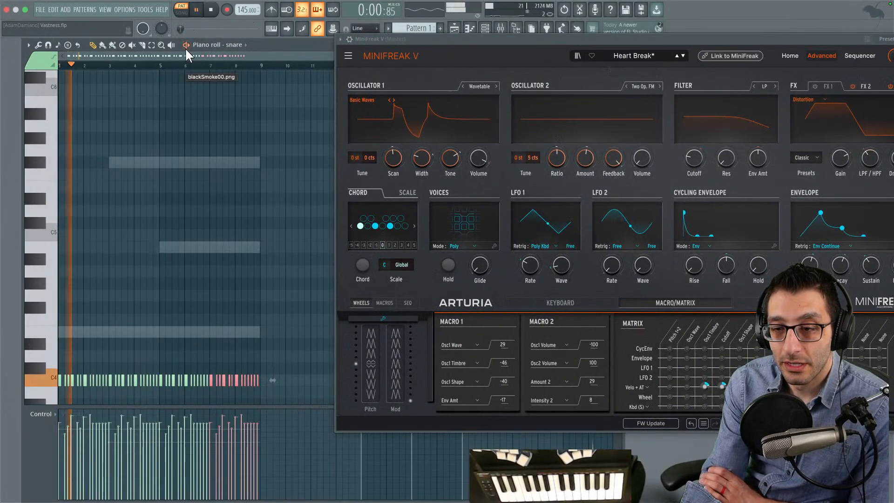
key("space")
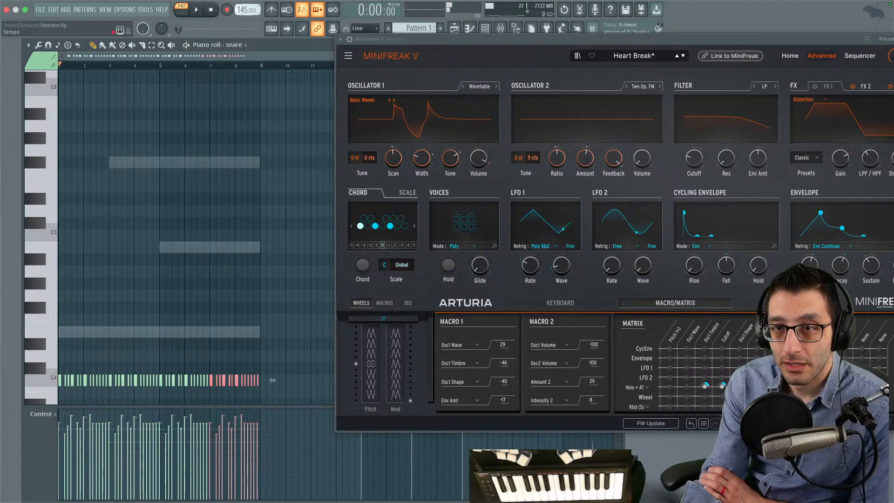
left_click_drag(244, 9, 243, 2)
key("space")
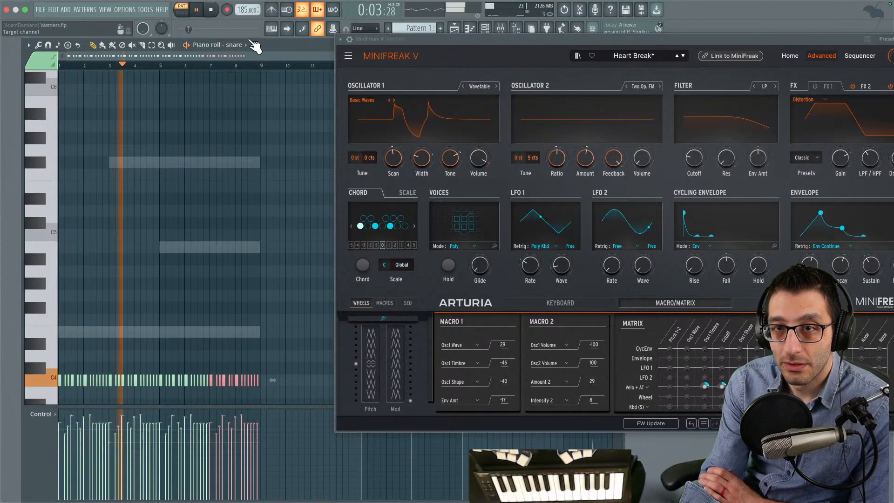
left_click_drag(243, 10, 243, 9)
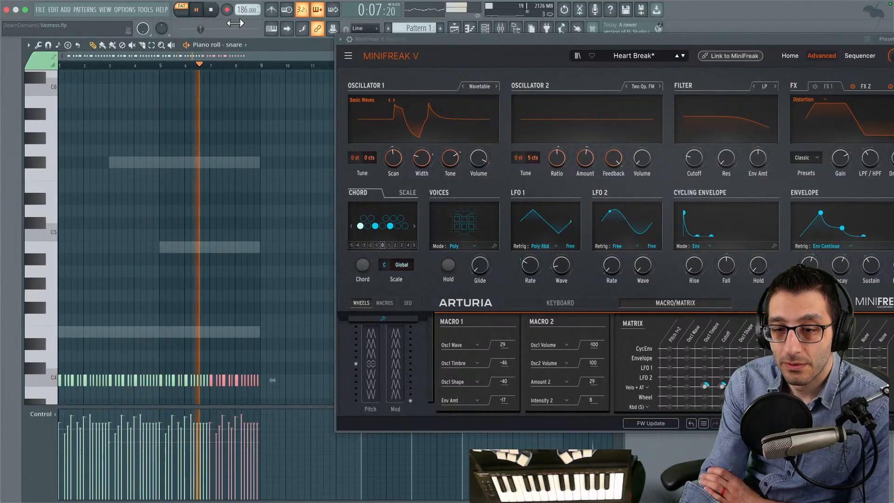
key("space")
left_click_drag(454, 37, 138, 24)
- Switch to Visual Studio Code and highlight the foundation and enemy layer notes, followed by the cross-fade notes with two tracks
left_click(255, 489)
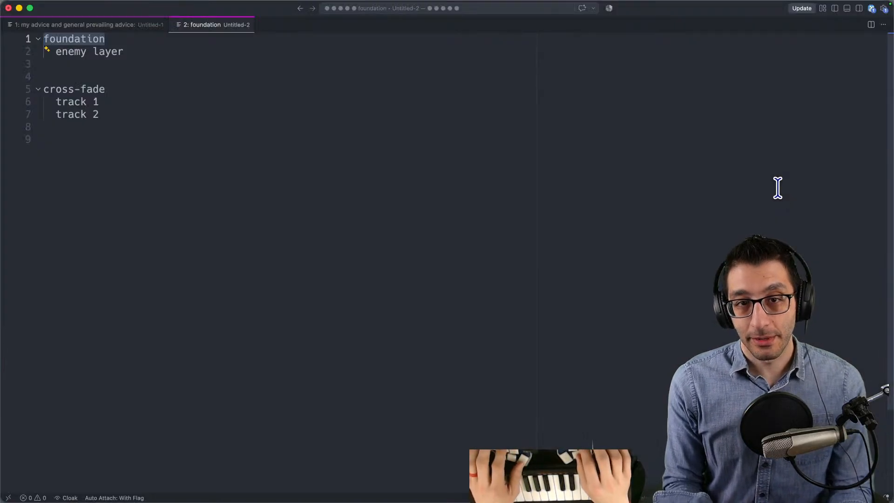
key("shift+Down")
key("shift+End")
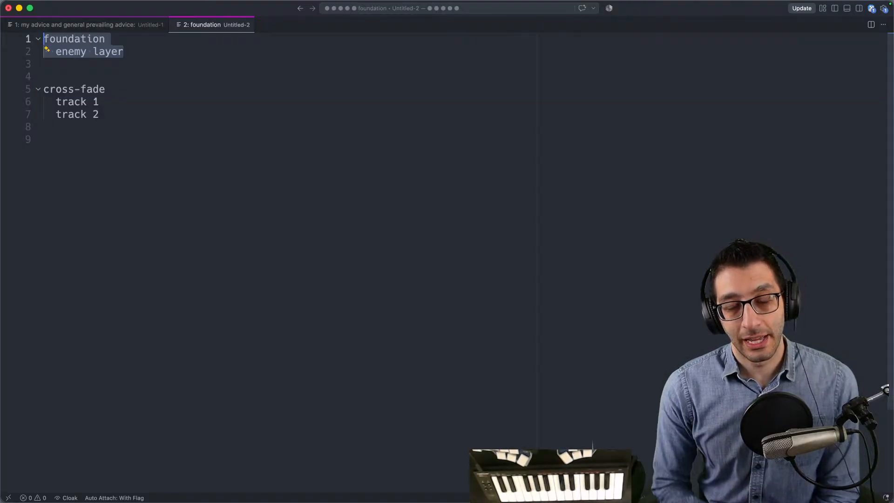
left_click_drag(116, 116, 3, 82)
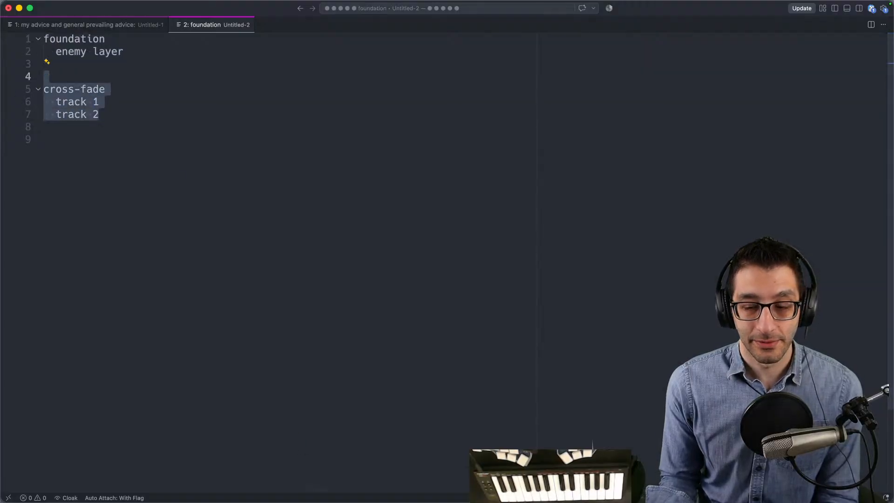
- Switch to the Google Docs TODO list and review Option 1 about layering two tracks
left_click(258, 483)
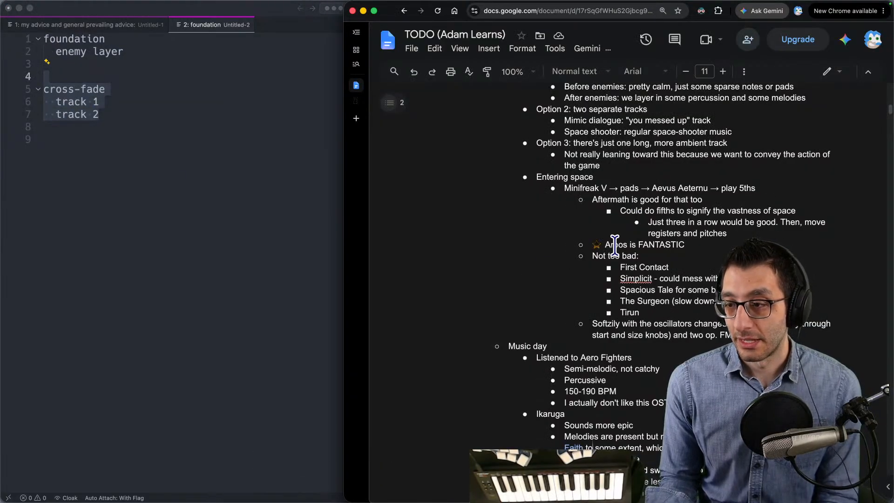
scroll(616, 245, "up", 5)
left_click_drag(531, 166, 848, 191)
right_click(839, 189)
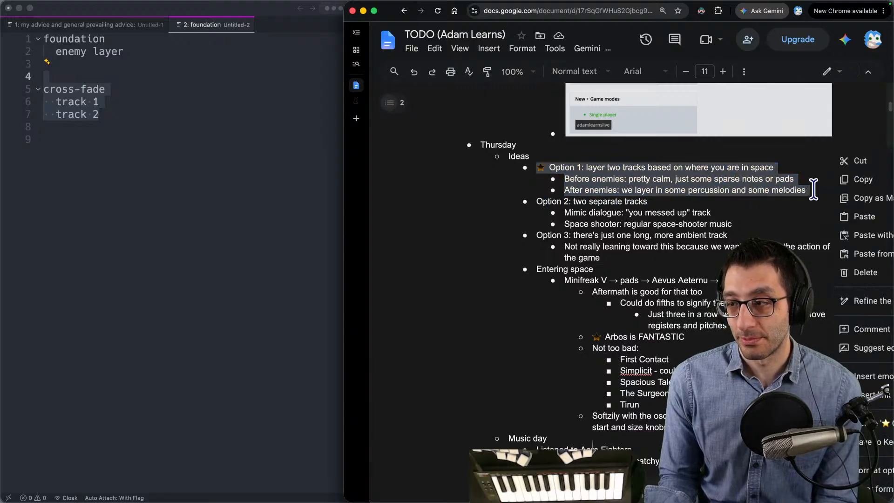
left_click(813, 188)
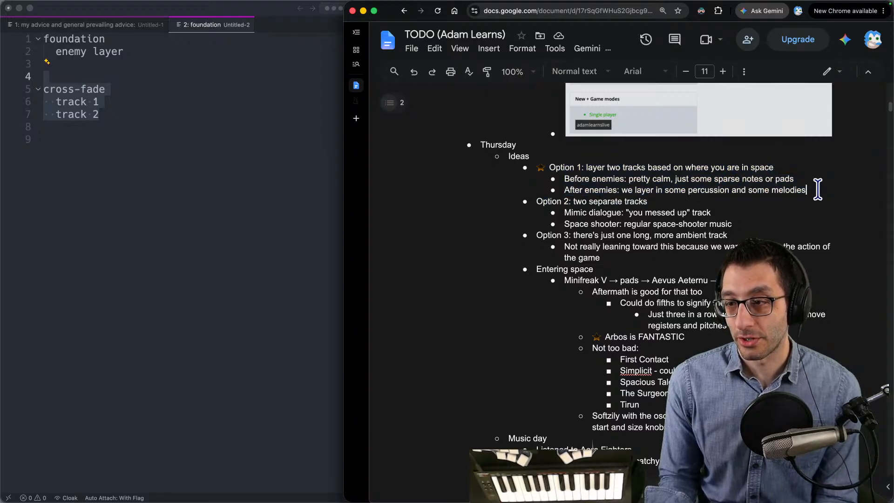
- Add a bullet under Option 2: "Maybe this is what we go with...? It's easier to do because I can have totally separate tracks."
left_click(766, 224)
key("Return")
type("Maybe this is what we go with...? It's easier to do because I can have totally separate tracks.")
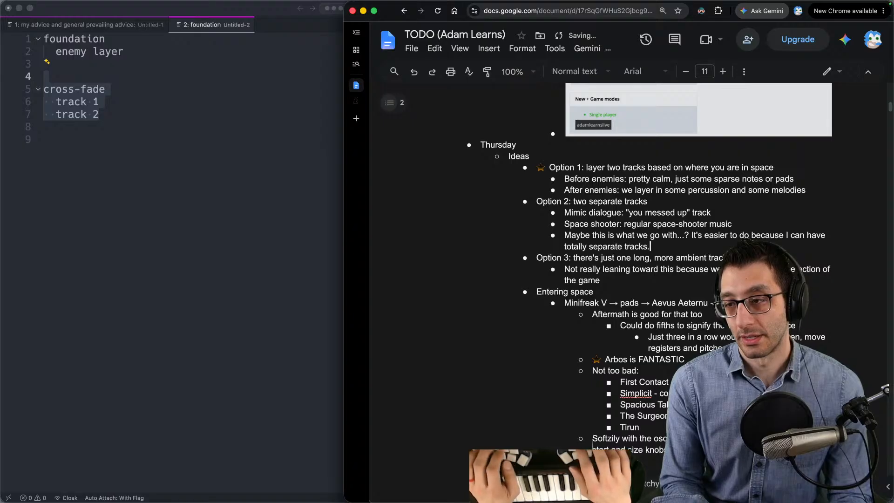
- Switch back to FL Studio, play the pattern at the faster tempo, and close the MiniFreak V window
mouse_move(531, 501)
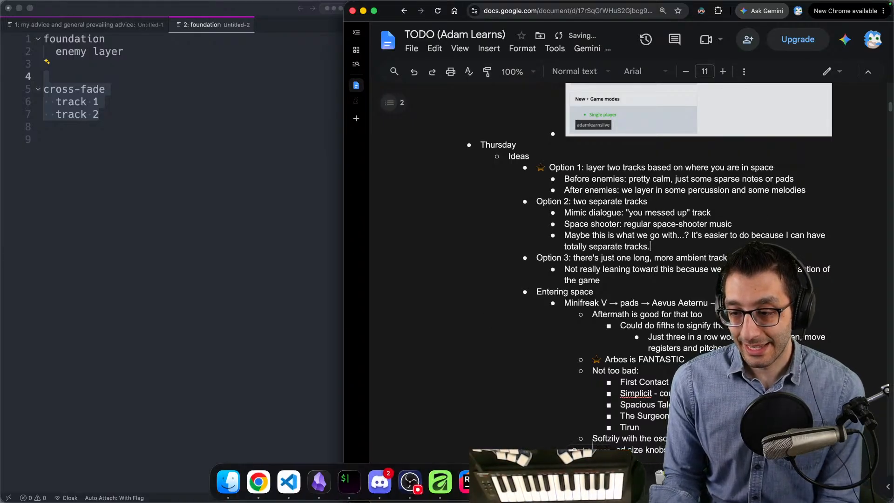
left_click(591, 482)
left_click_drag(349, 28, 738, 35)
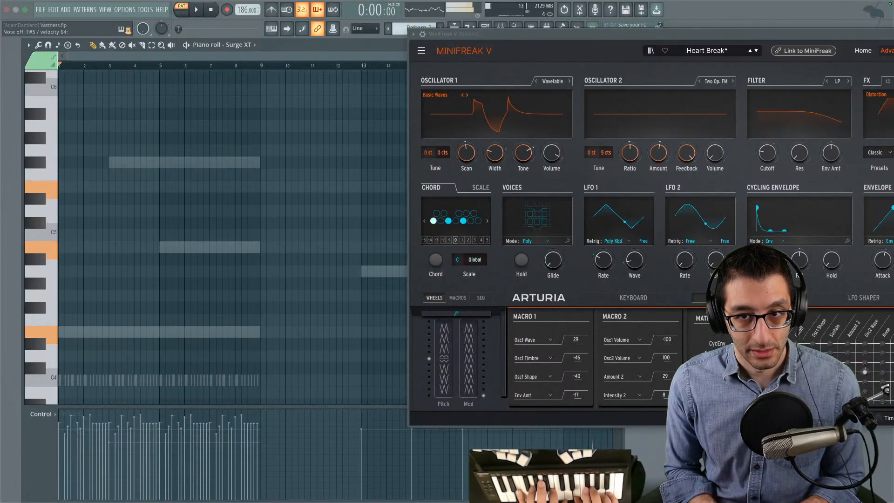
left_click(197, 11)
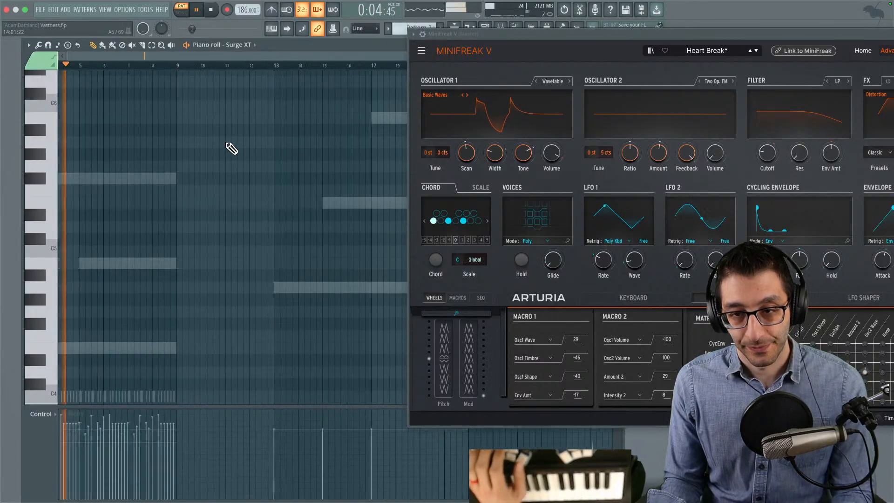
left_click_drag(544, 37, 155, 70)
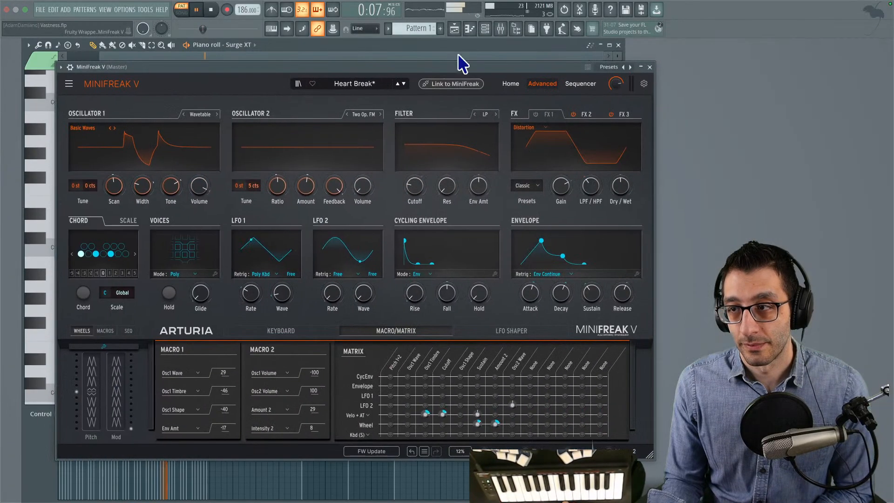
left_click(660, 67)
key("space")
- Maximize the pad's piano roll and move its opening E4 note down an octave to E3
left_click_drag(179, 133, 305, 85)
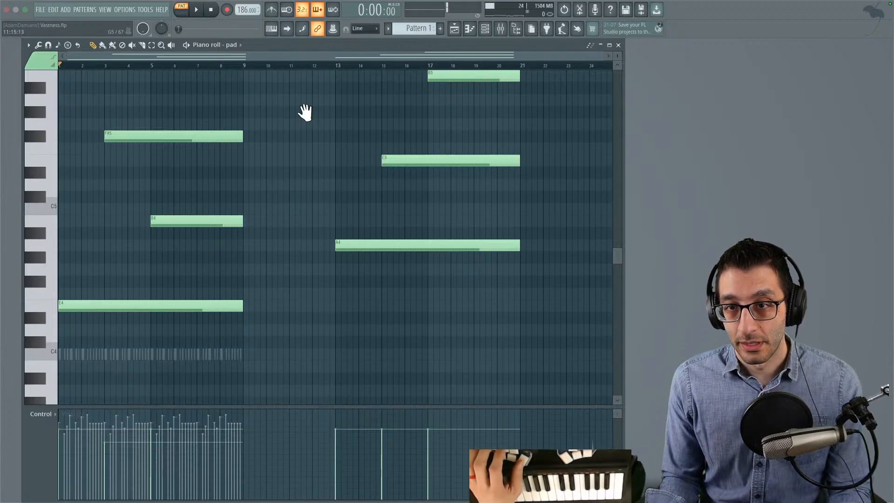
scroll(384, 144, "down", 3)
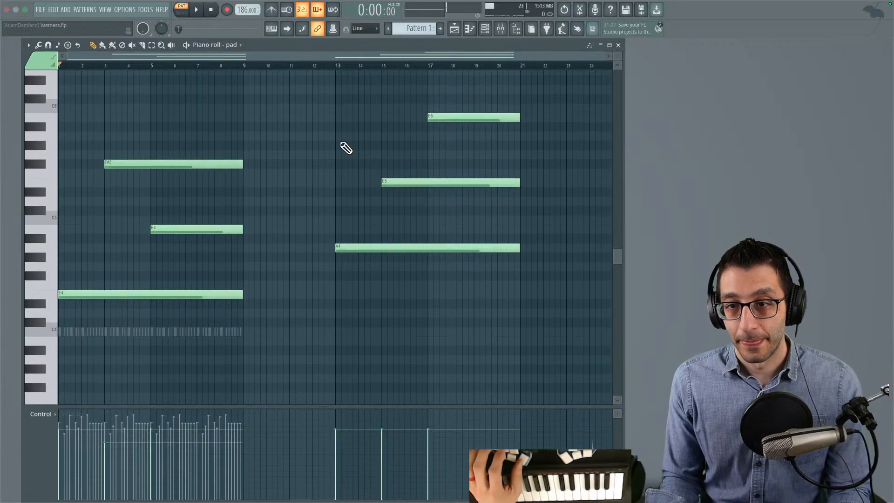
double_click(367, 45)
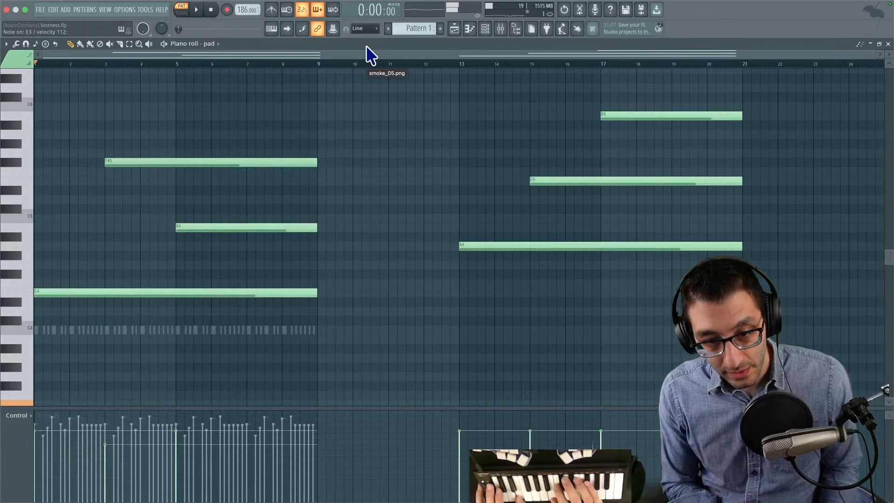
scroll(320, 209, "down", 5)
left_click_drag(90, 128, 72, 241)
scroll(208, 238, "up", 3)
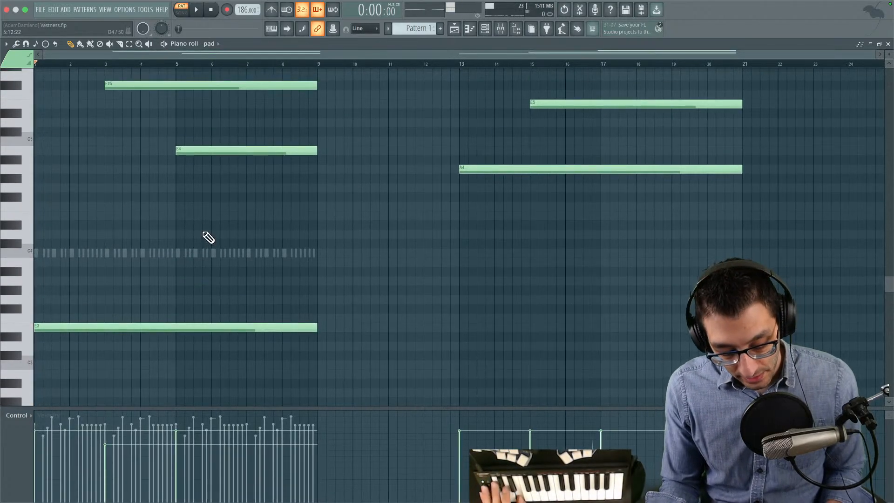
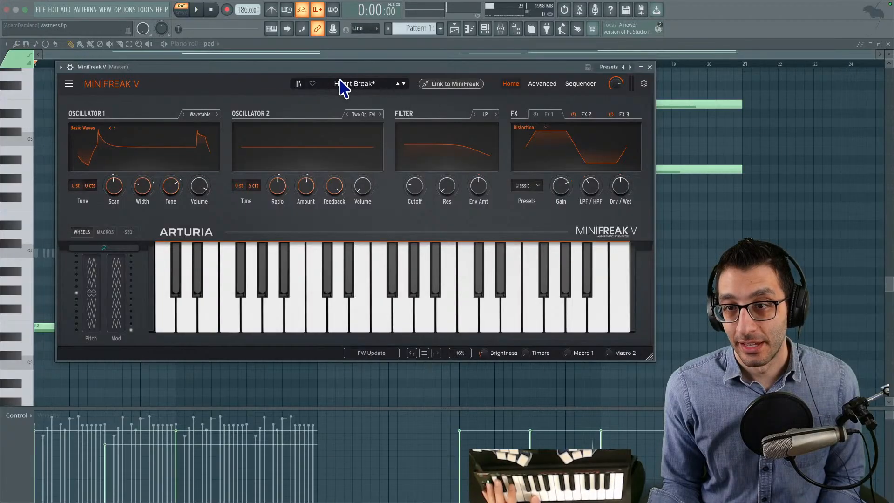
- Load the Arbos pad preset in MiniFreak V and show the synth's advanced controls
left_click(344, 85)
scroll(389, 136, "up", 10)
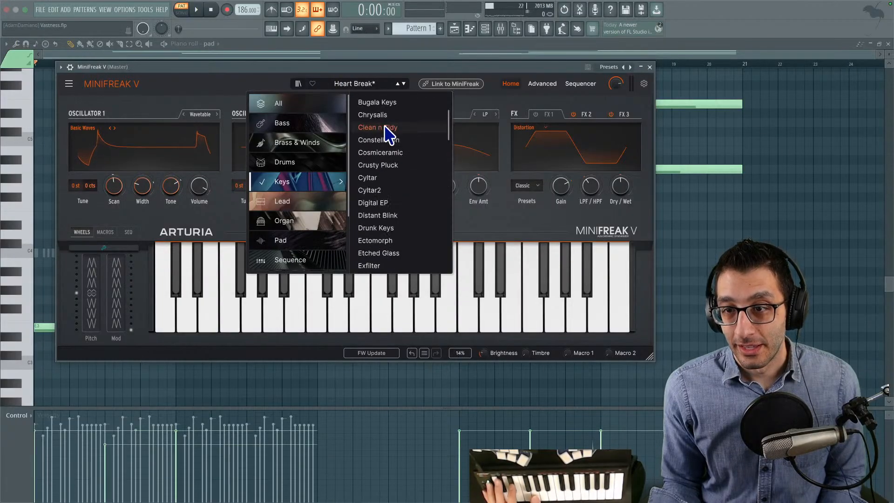
left_click(299, 241)
left_click(394, 163)
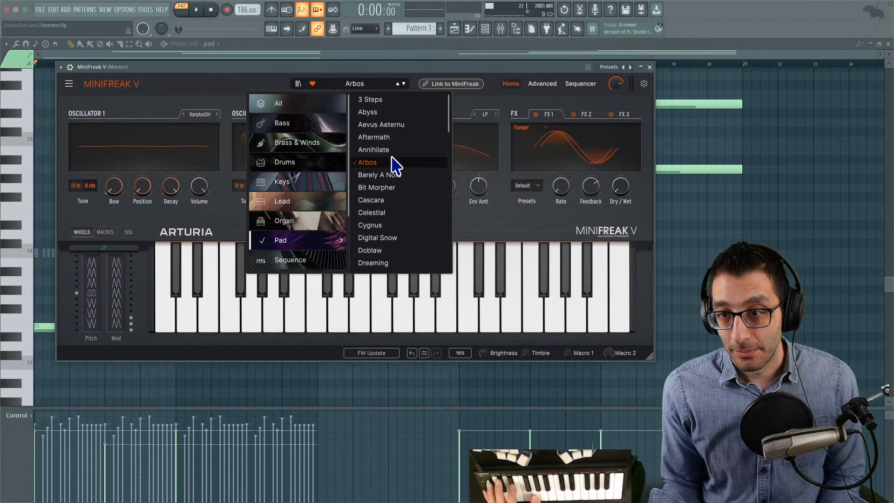
left_click(392, 86)
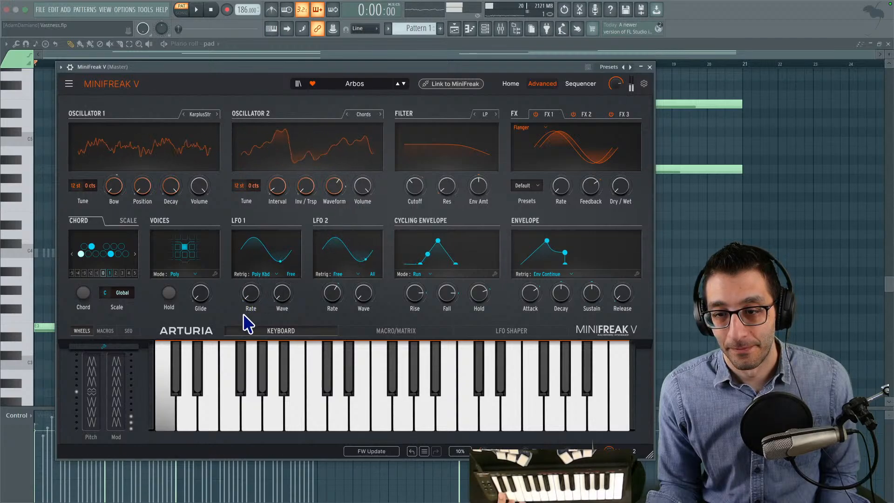
- Audition triangle and saw waves on LFO 2, restore its sine wave, and set its synced rate to 8d
left_click_drag(333, 302, 340, 284)
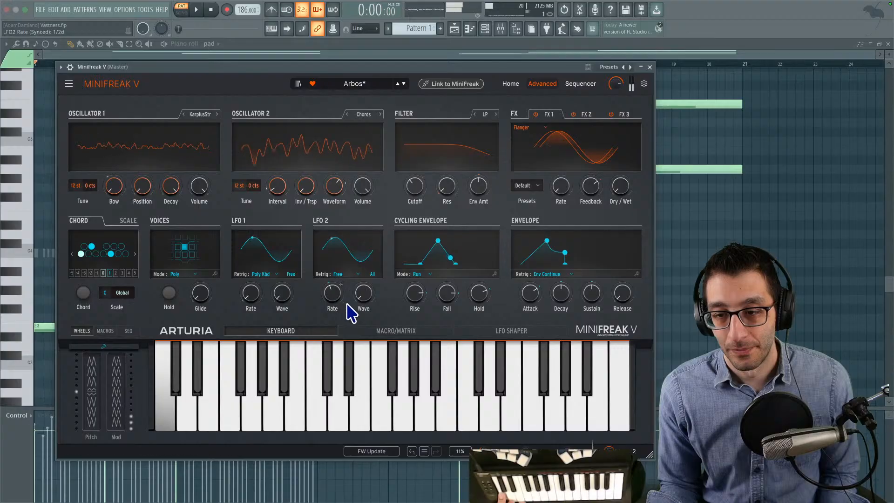
left_click_drag(359, 299, 359, 293)
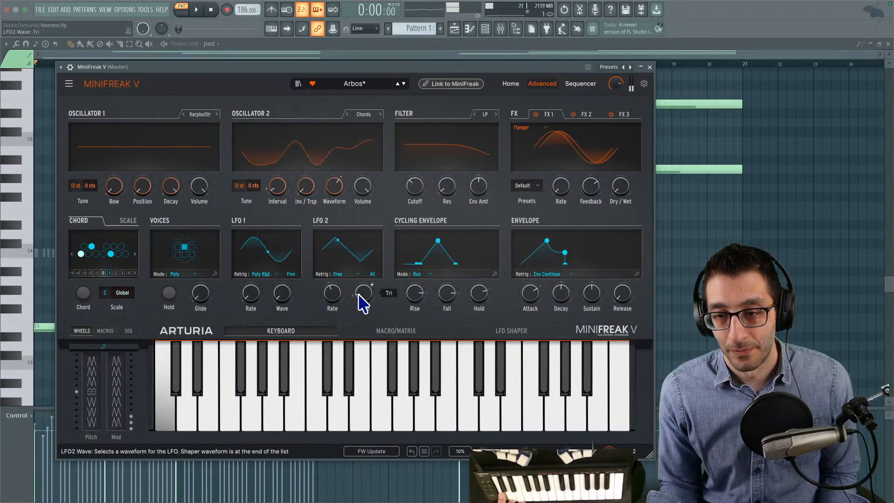
scroll(372, 285, "up", 1)
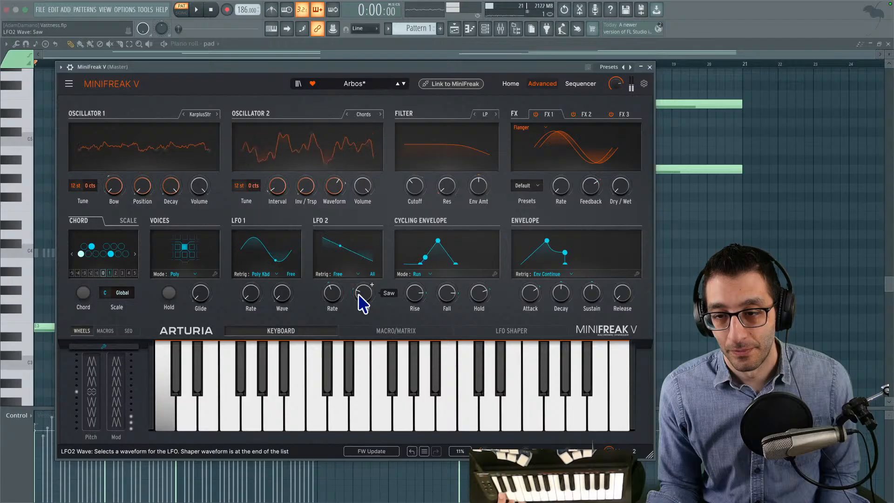
left_click_drag(359, 295, 329, 335)
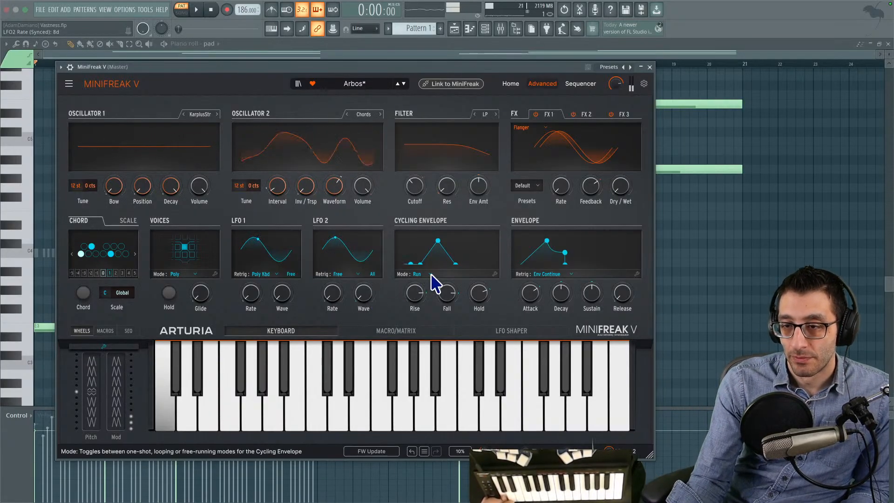
- Lengthen the cycling envelope's rise and fall, set its hold to 1.00, and readjust LFO 2's rate
mouse_move(421, 292)
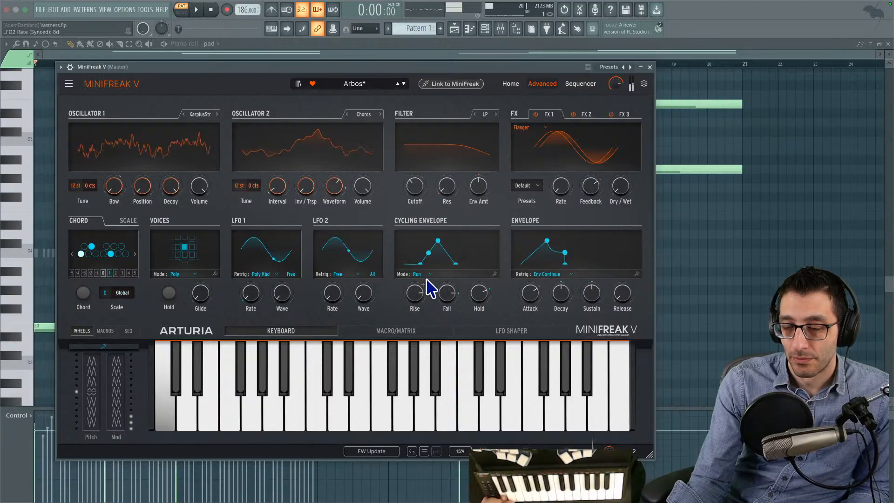
left_click_drag(421, 292, 422, 290)
mouse_move(479, 293)
left_click_drag(480, 293, 480, 289)
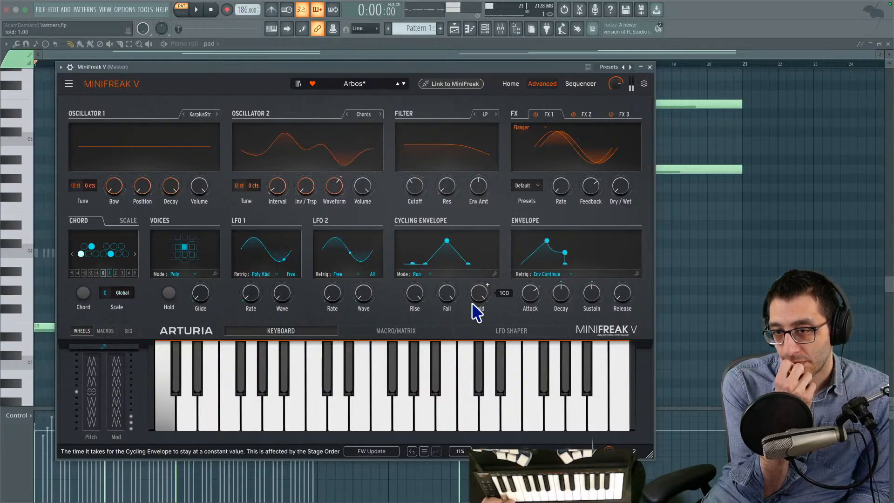
left_click_drag(334, 295, 334, 287)
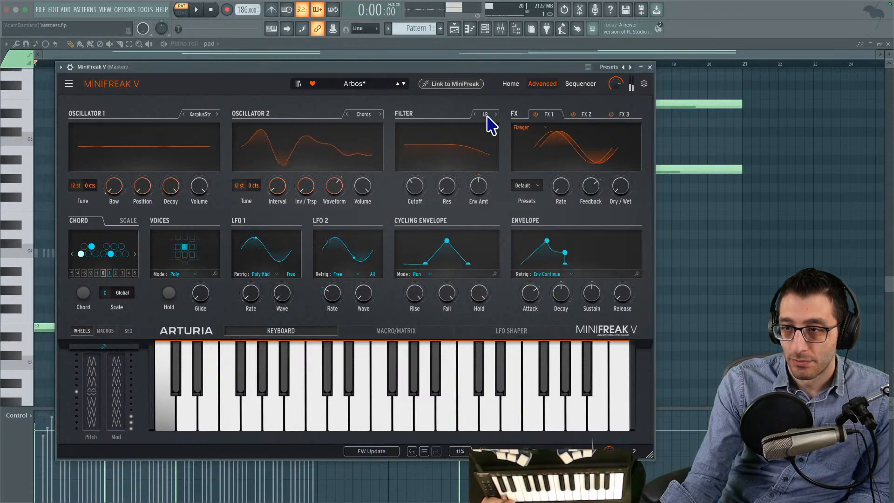
- Show the modulation matrix and shorten the cycling envelope's rise and fall, setting the fall to 0.240
left_click(382, 327)
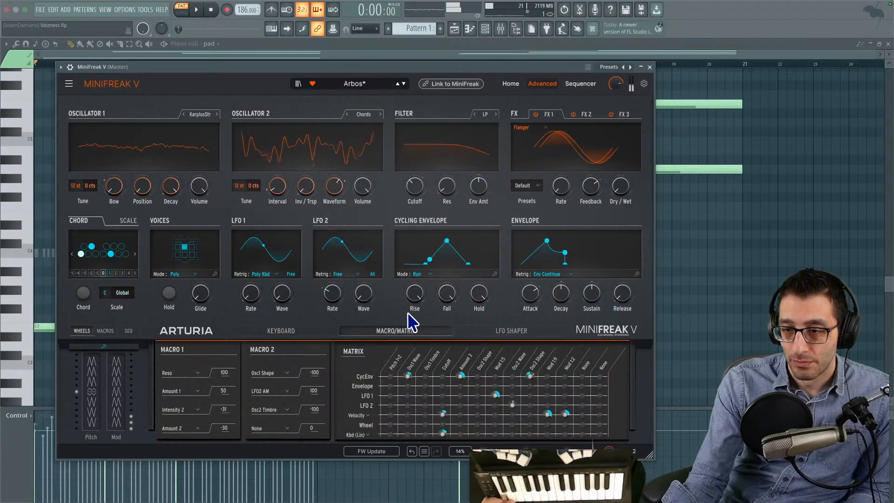
scroll(420, 294, "down", 10)
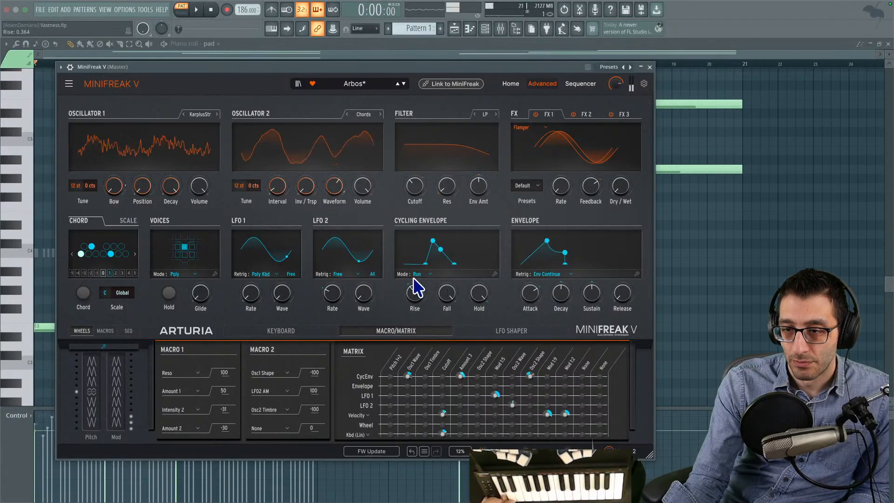
scroll(447, 294, "down", 4)
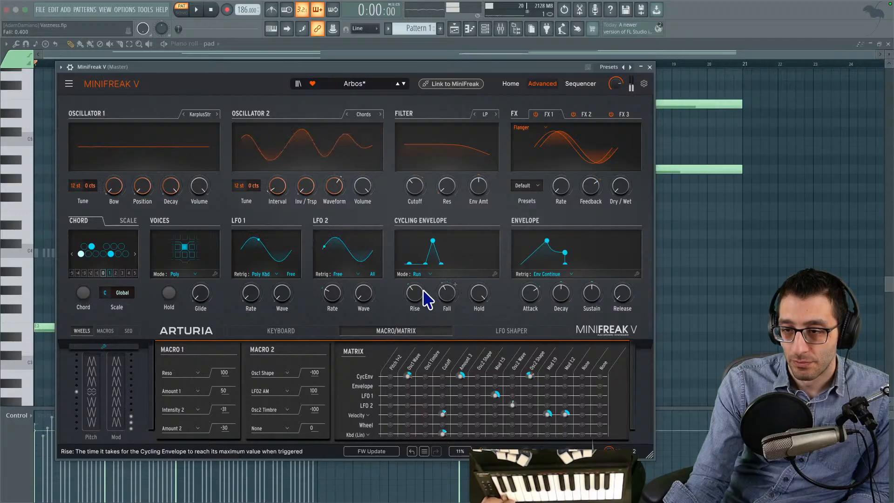
scroll(446, 298, "down", 3)
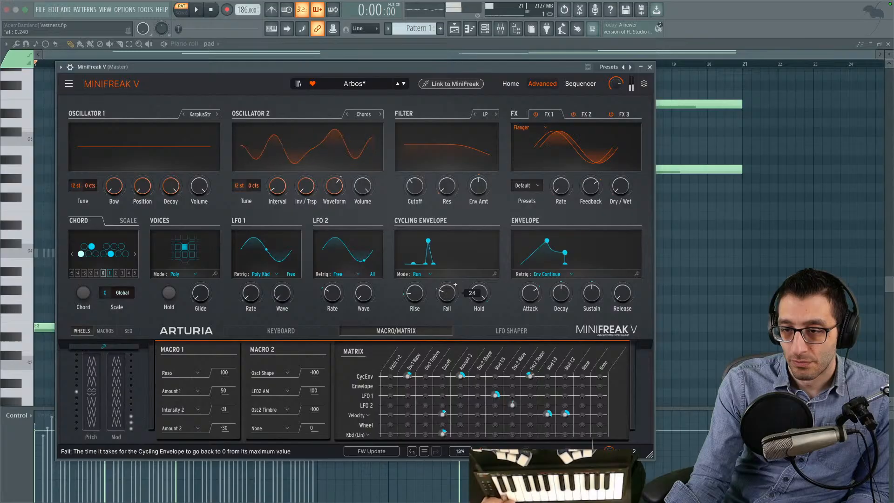
- Readjust the cycling envelope's rise and fall, set LFO 2's wave to Saw, and close the synth window
left_click(339, 274)
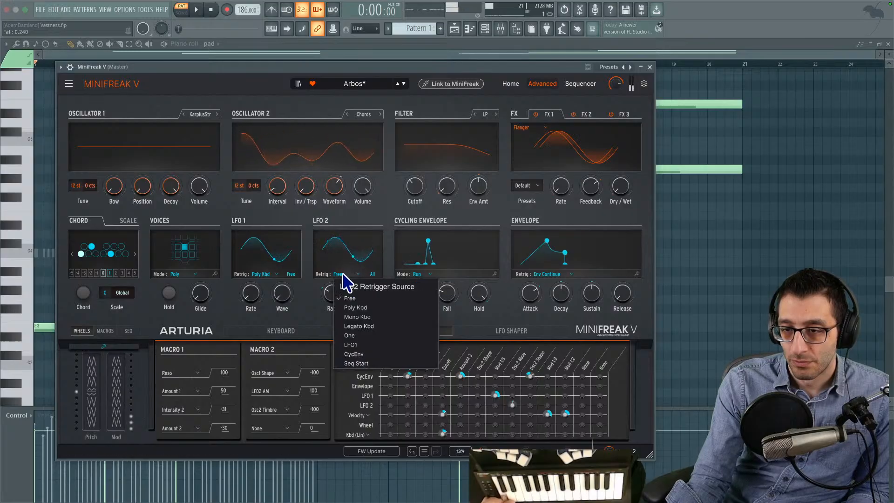
left_click(319, 302)
mouse_move(367, 283)
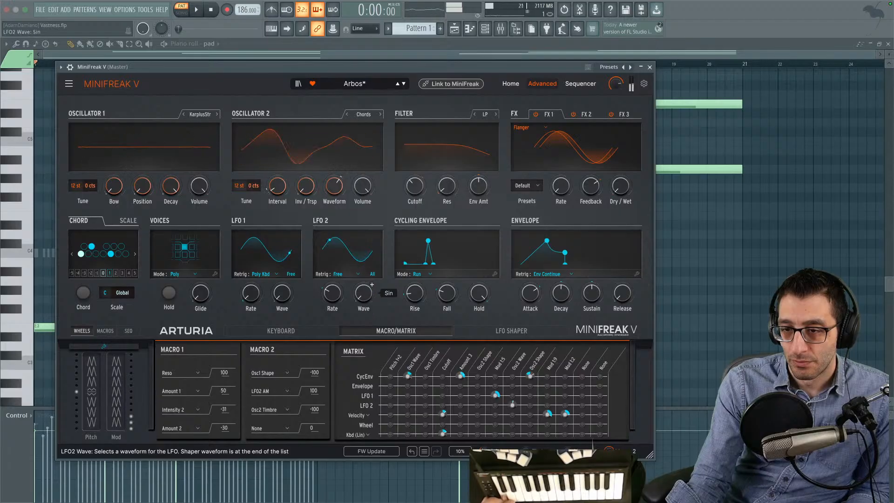
left_click_drag(413, 295, 448, 286)
left_click_drag(365, 303, 365, 292)
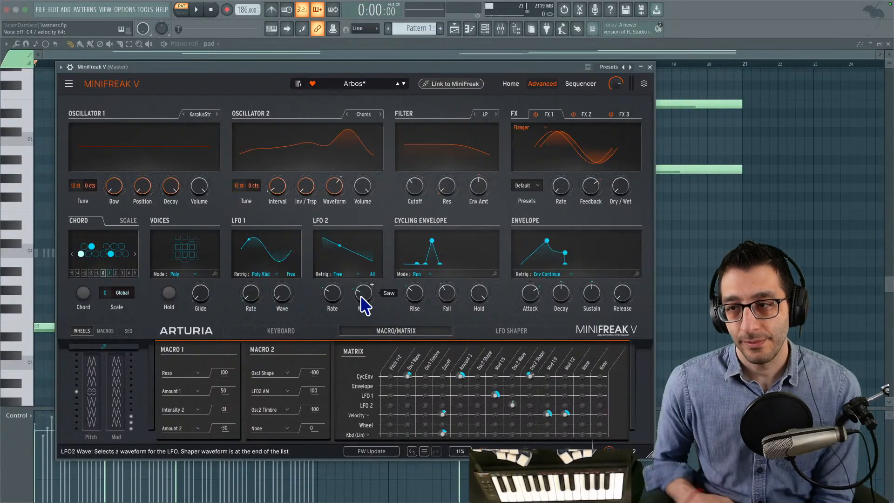
left_click(650, 67)
- Play the pad pattern from the start, lower the velocity of the F#5 note at bar 3, and replay it
scroll(426, 208, "up", 4)
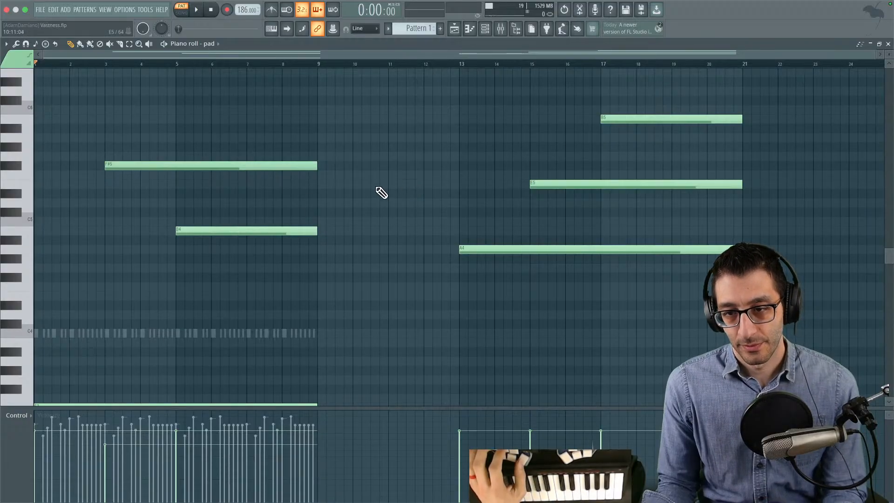
scroll(381, 192, "down", 2)
scroll(380, 190, "up", 1)
scroll(379, 190, "down", 1)
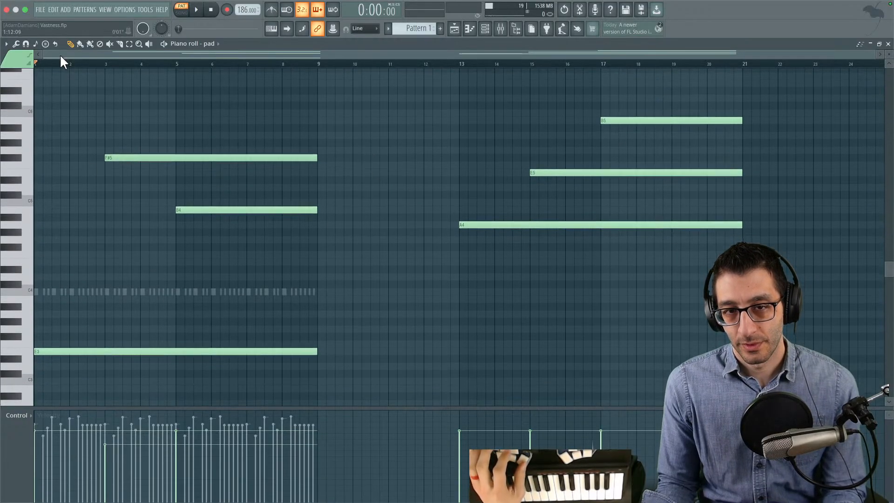
left_click(43, 64)
key("space")
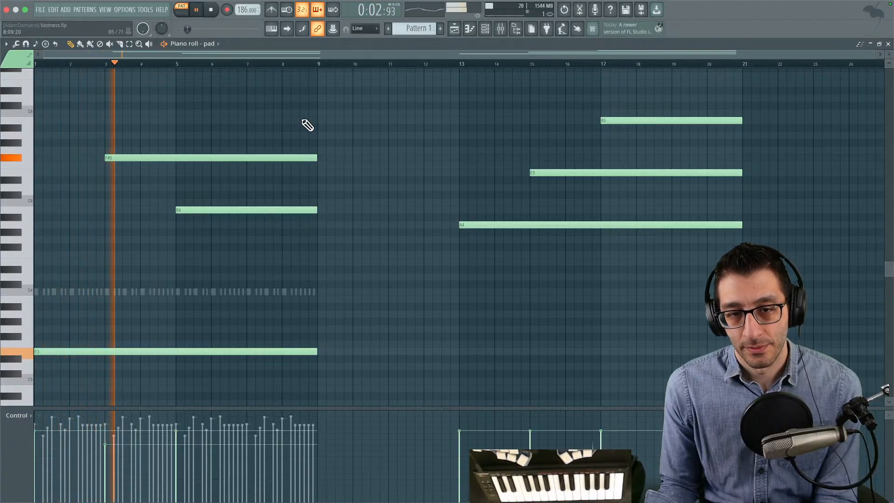
left_click_drag(105, 456, 105, 463)
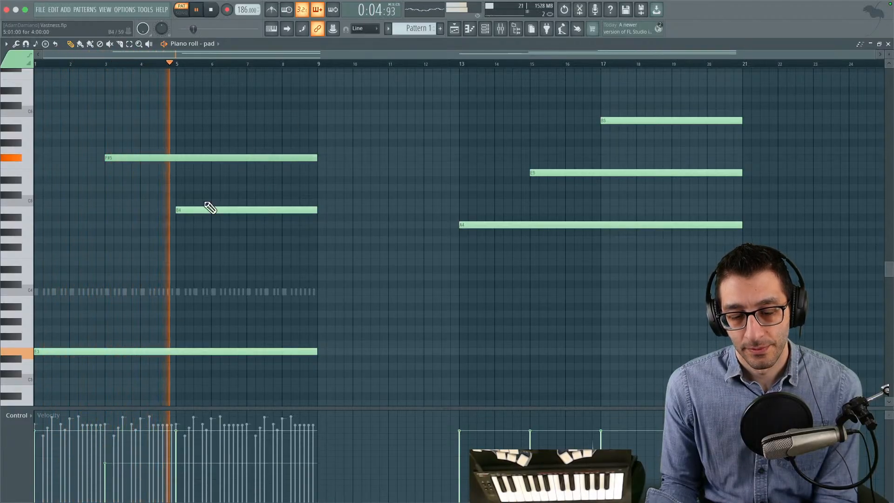
key("space")
key("space")
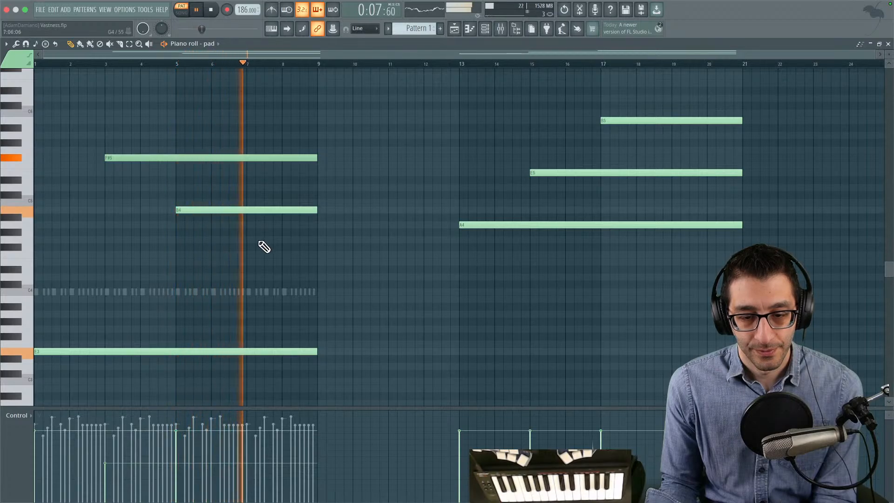
key("space")
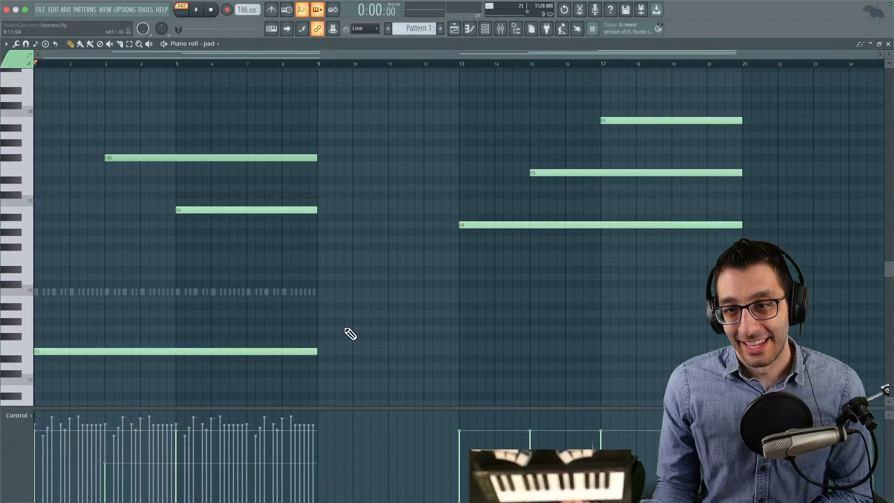
- Switch to the Google Docs TODO list to review the track options, and go on to the running Godot game
mouse_move(380, 500)
left_click(257, 485)
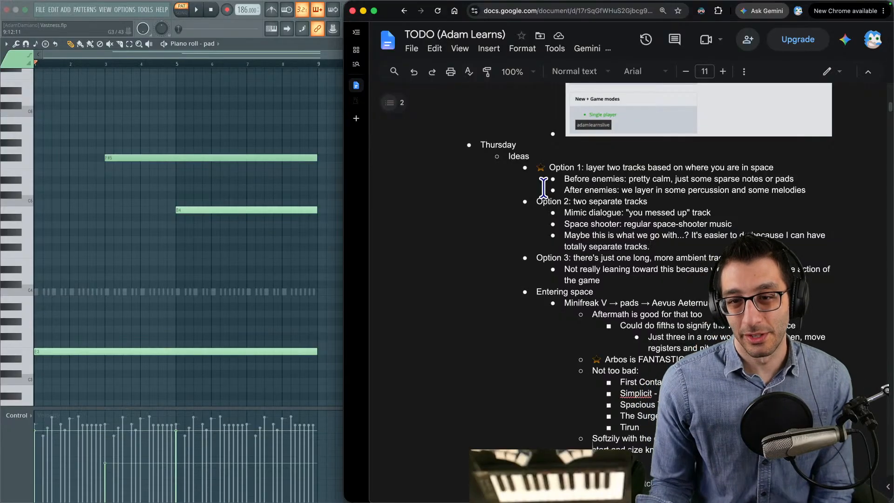
mouse_move(413, 500)
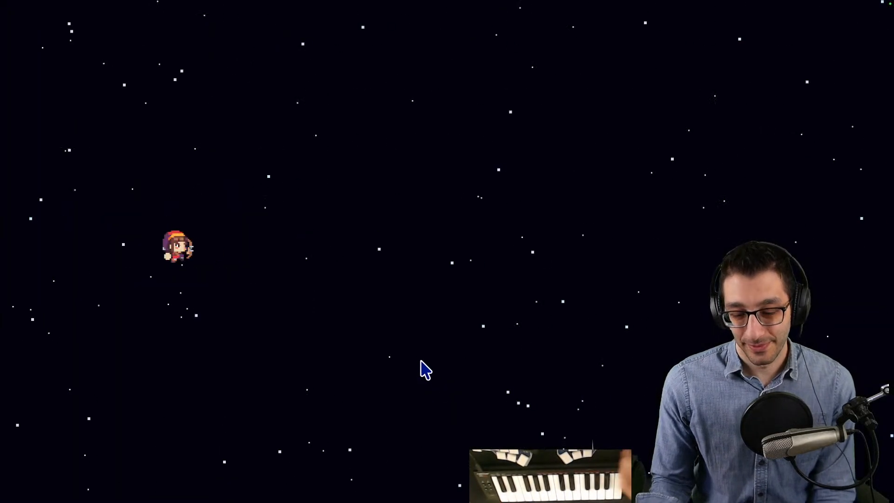
- Open the game's Change games menu and look through the listed games, including Lootboxes and Dungeon Racer
key("Escape")
key("Return")
key("Down")
key("Up")
key("Right")
key("Right")
key("Right")
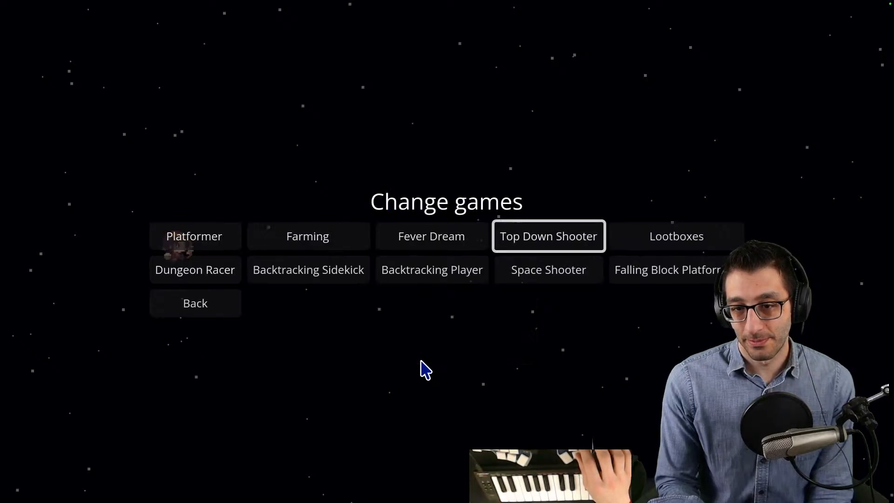
key("Right")
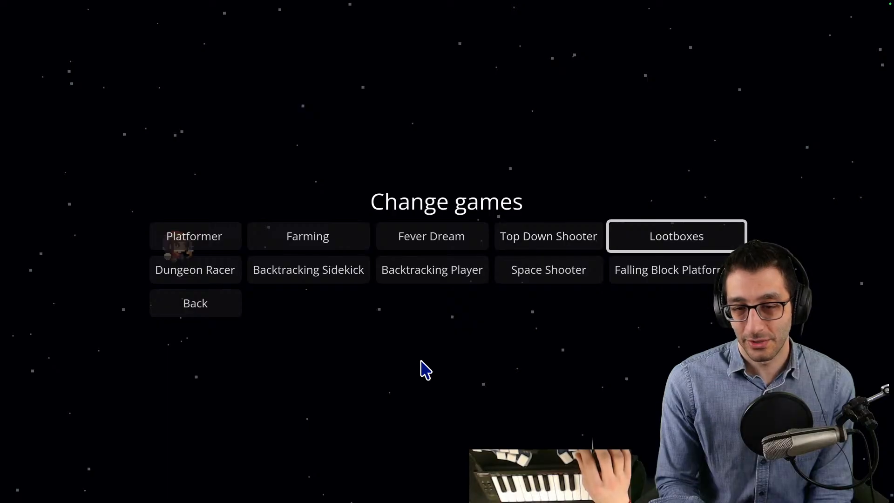
key("Down")
key("Left")
key("Left")
key("Left")
key("Left")
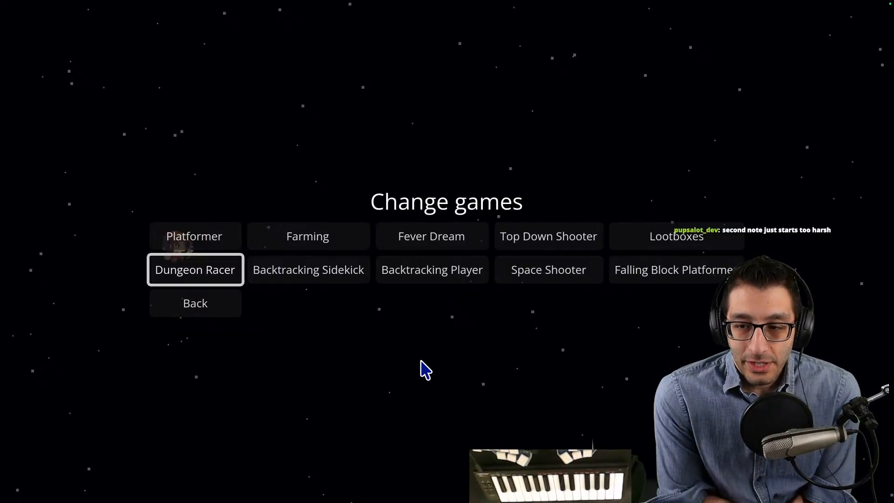
- Return to the space shooter and move the character forward through the starfield
key("Escape")
key("Escape")
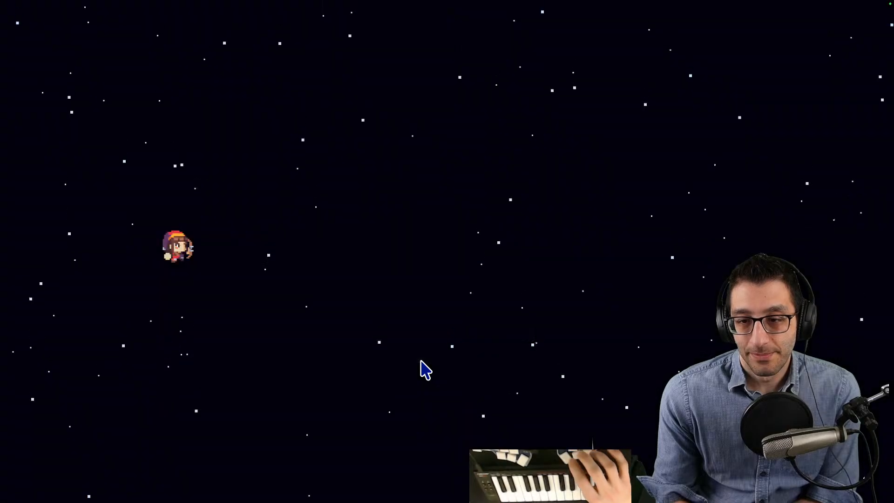
key("Right")
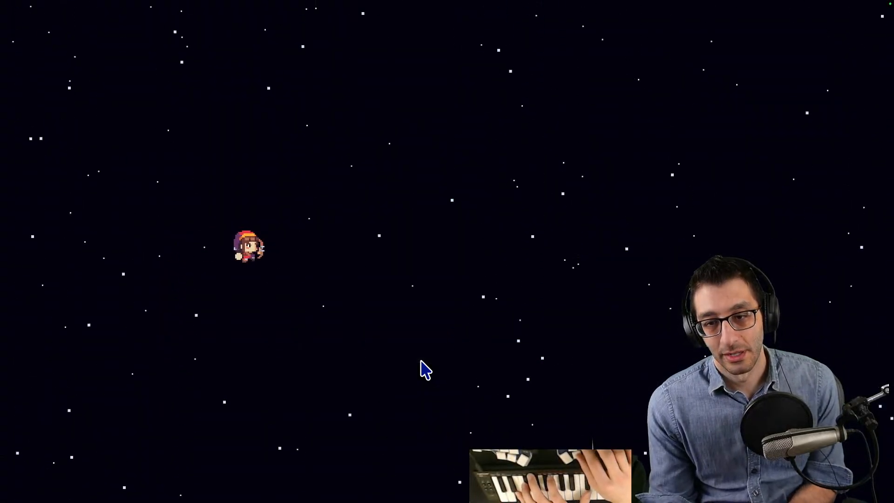
key("Right")
- Switch back to FL Studio, reopen the pad's piano roll, and close the pad's MiniFreak V window
key("ctrl+Up")
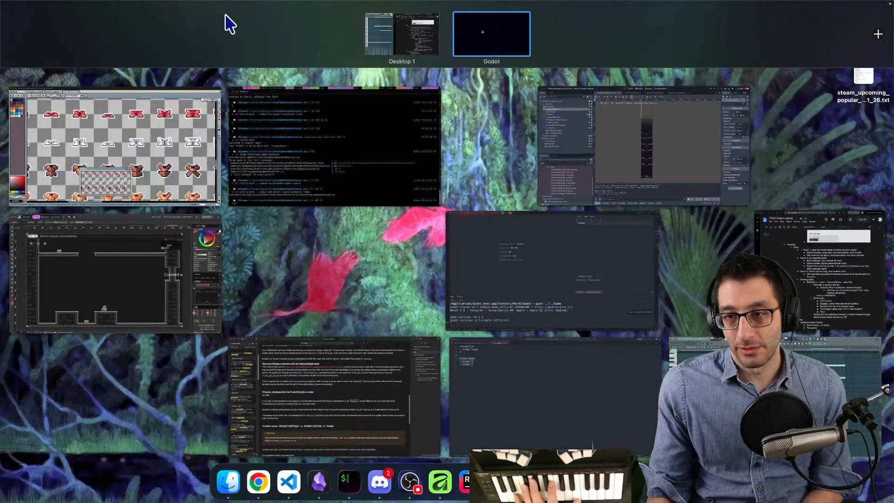
left_click(387, 46)
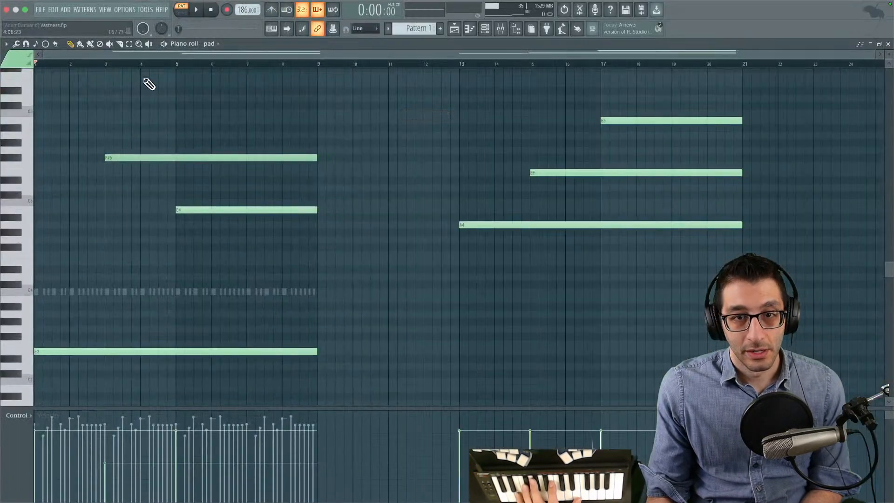
key("F7")
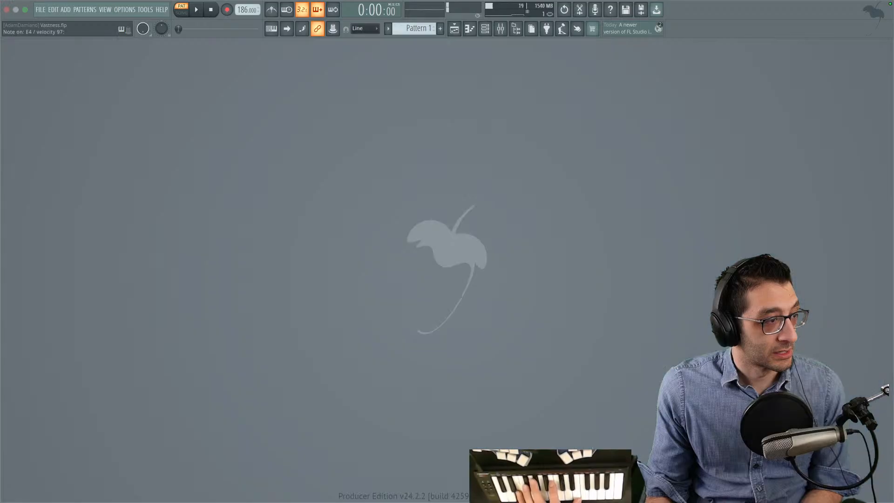
key("F7")
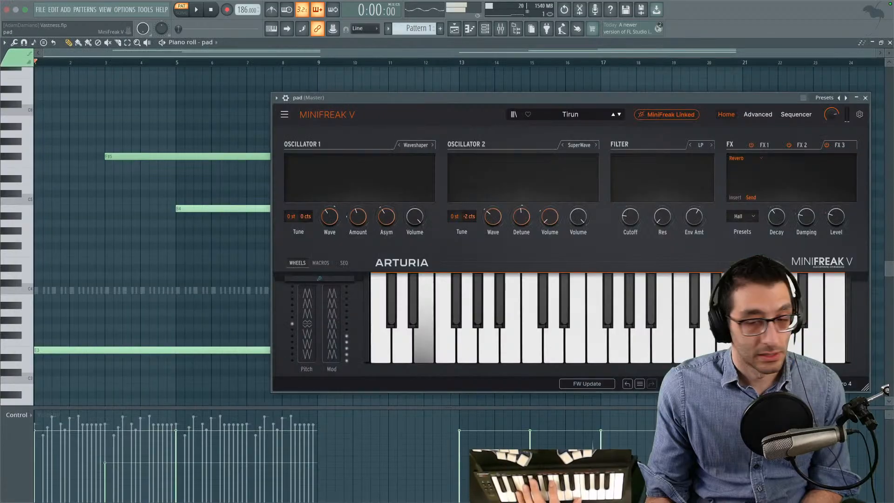
left_click(866, 98)
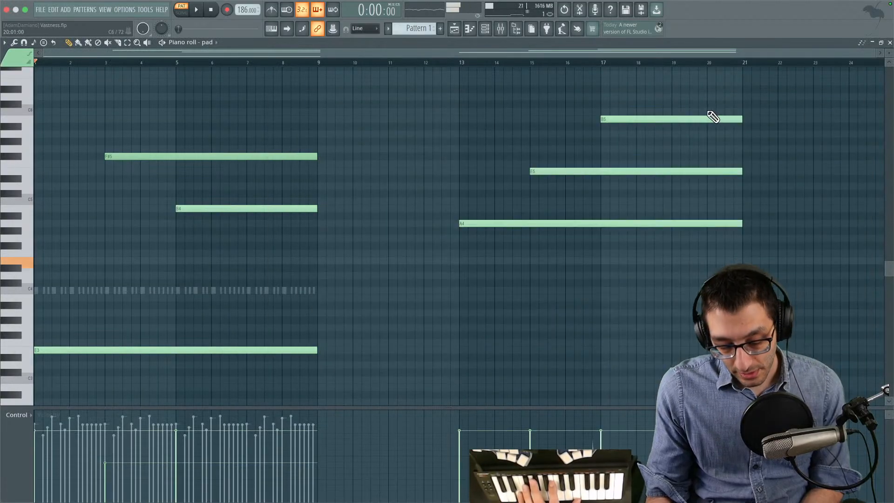
- Switch to the running space shooter, and go on to Obsidian's Physics interpolation note
key("ctrl+Up")
left_click(471, 42)
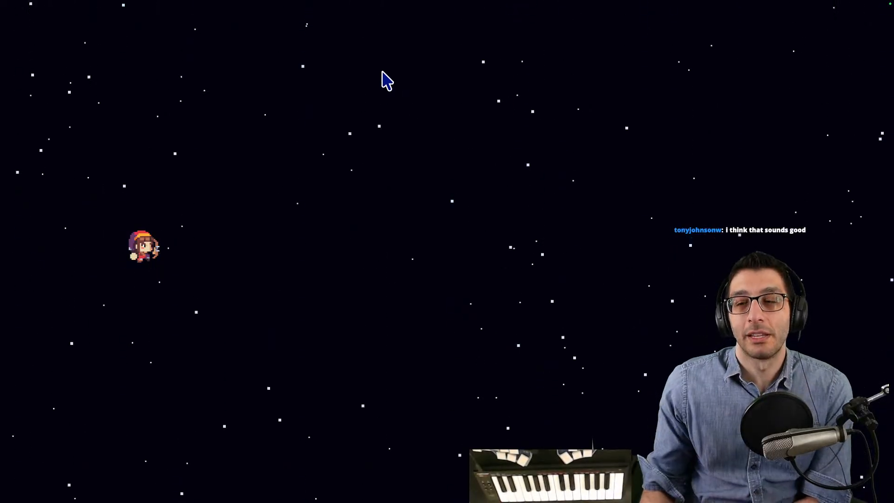
key("ctrl+Up")
left_click(326, 480)
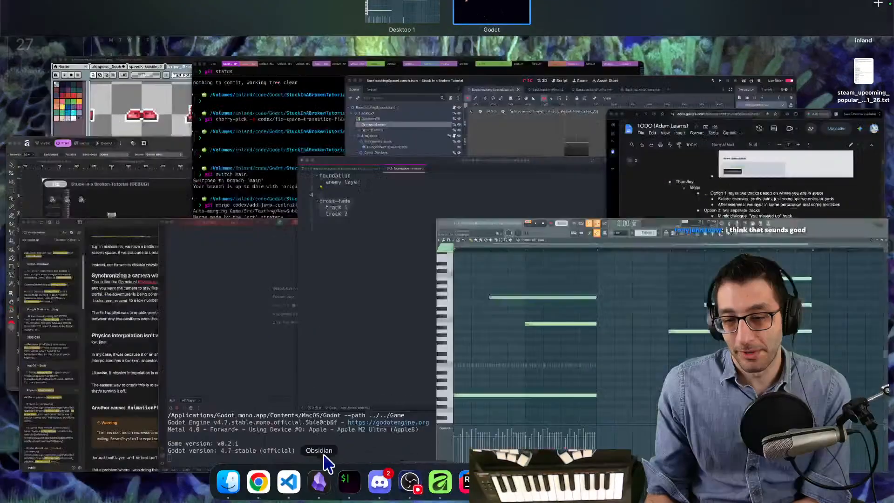
key("ctrl+shift+Tab")
key("ctrl+shift+Tab")
key("ctrl+Tab")
key("ctrl+Tab")
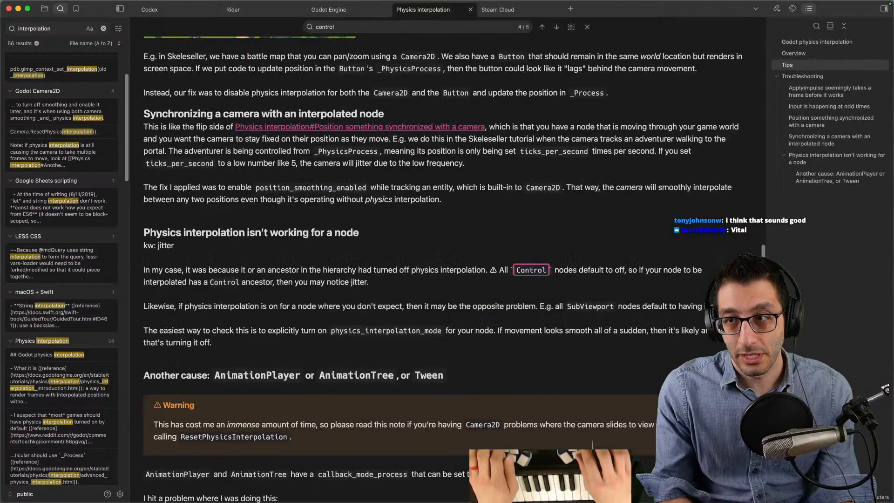
- Open the FL Studio note, search it for "synth", and select the start of the vital.audio entry
key("super+o")
type("fl stu")
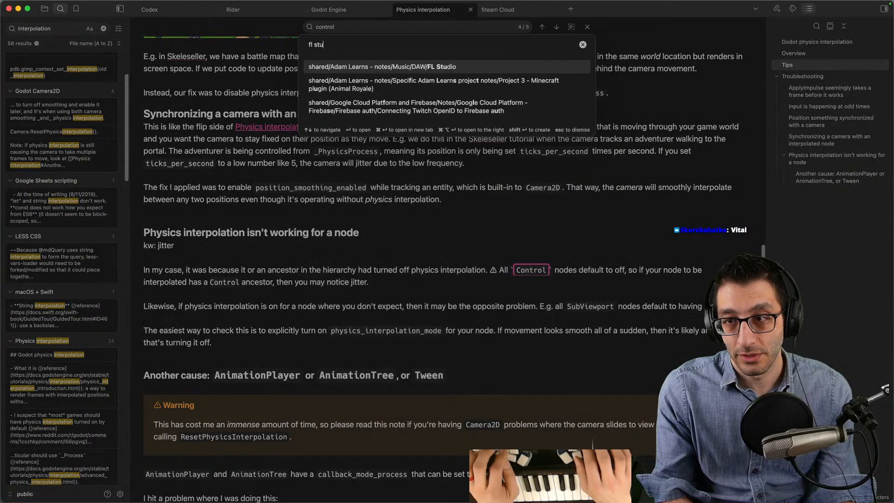
key("Return")
key("super+f")
type("synth")
key("Return")
key("Return")
key("Return")
key("Return")
key("Escape")
key("super+shift+Left")
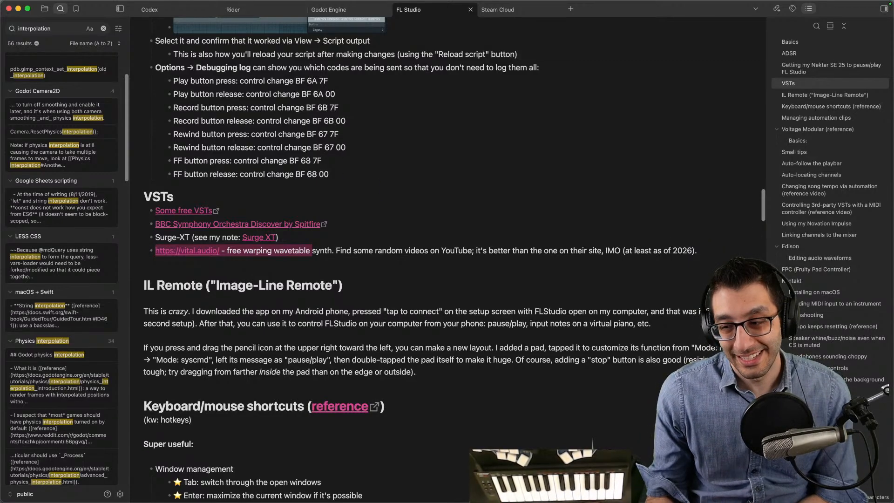
- Return to FL Studio, bring up the Google Docs TODO list beside it, and move the pad's MiniFreak V window over the piano roll
key("ctrl+Up")
left_click(504, 21)
key("ctrl+Up")
left_click(623, 419)
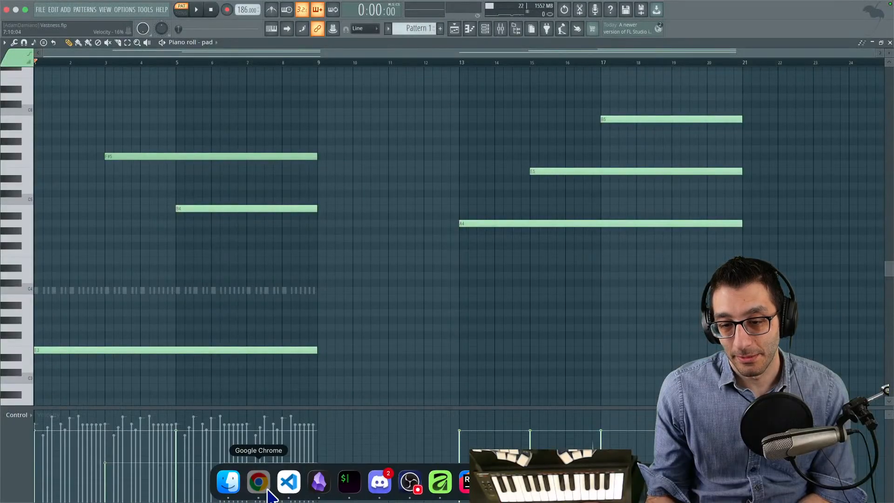
left_click(261, 482)
left_click(279, 47)
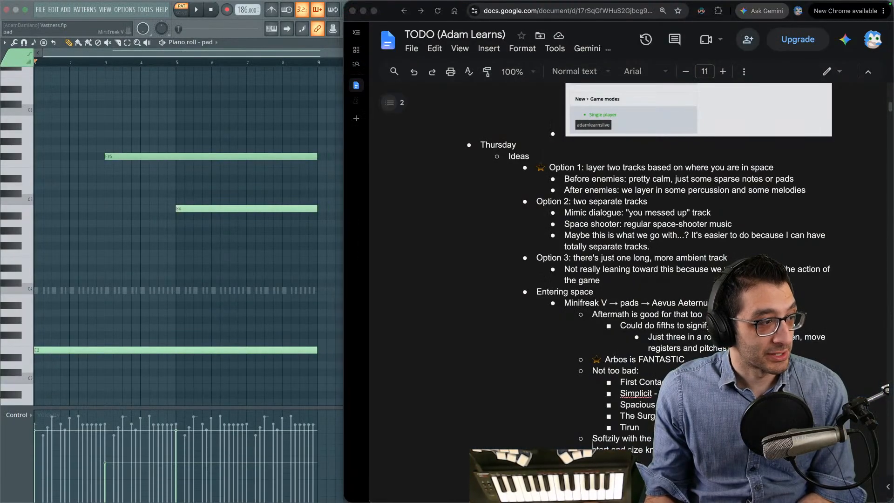
left_click_drag(498, 99, 182, 70)
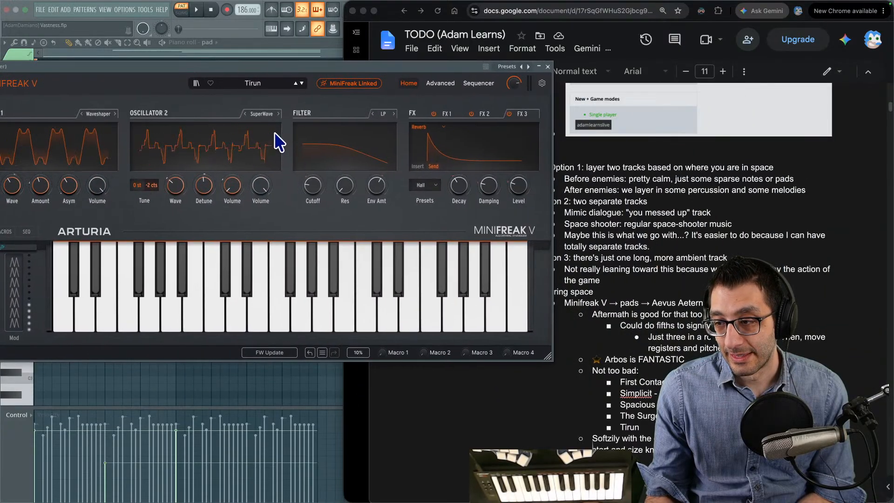
- Load the Aftermath pad preset in the pad's MiniFreak V and reposition its window
left_click(257, 83)
scroll(301, 153, "up", 3)
scroll(298, 149, "up", 10)
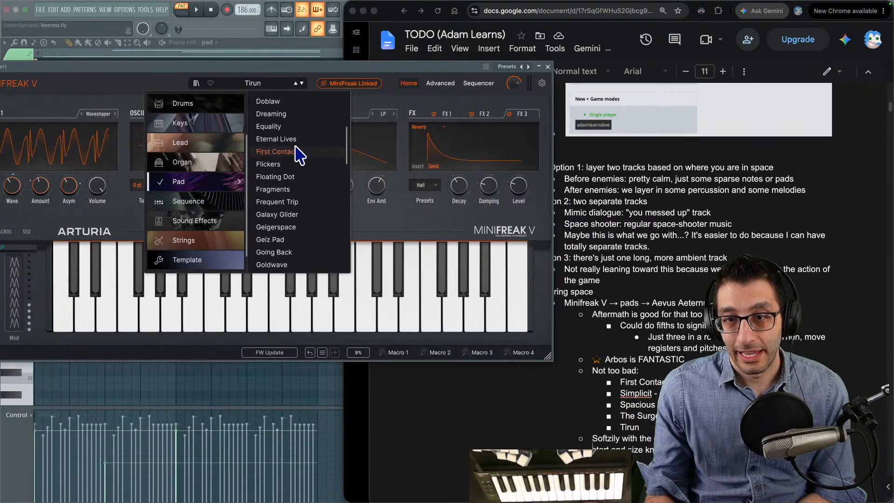
left_click(295, 137)
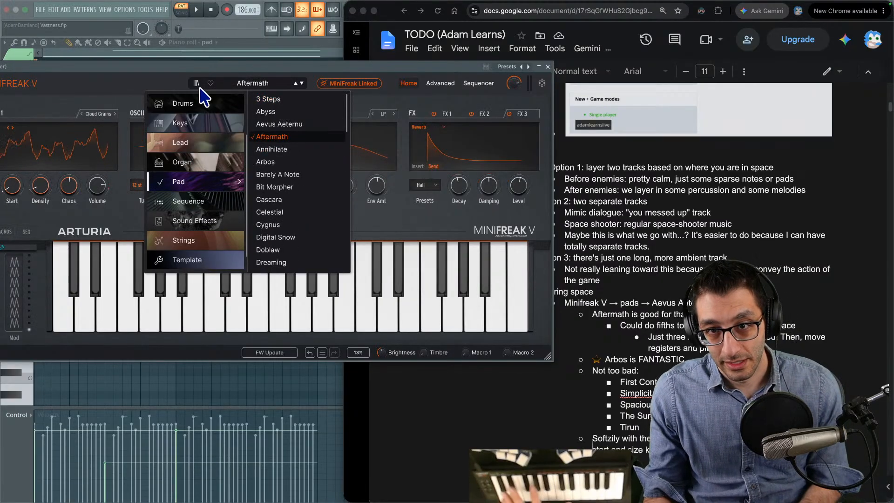
left_click(175, 83)
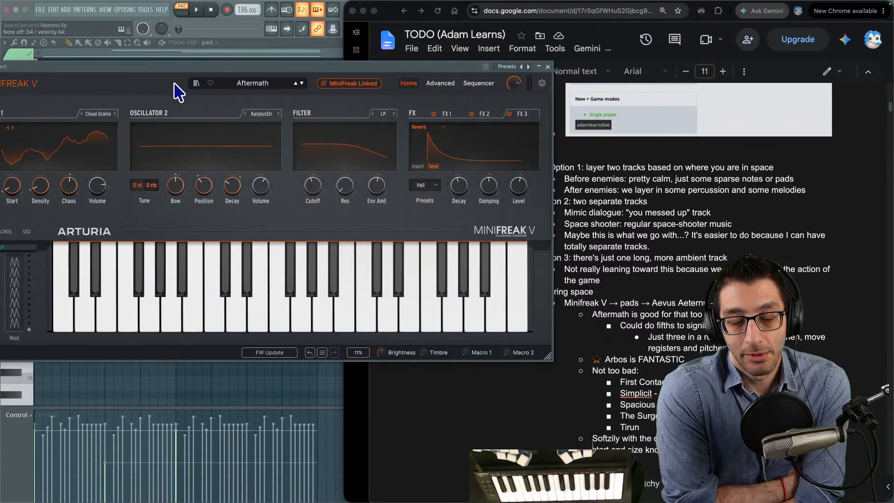
left_click_drag(169, 71, 233, 77)
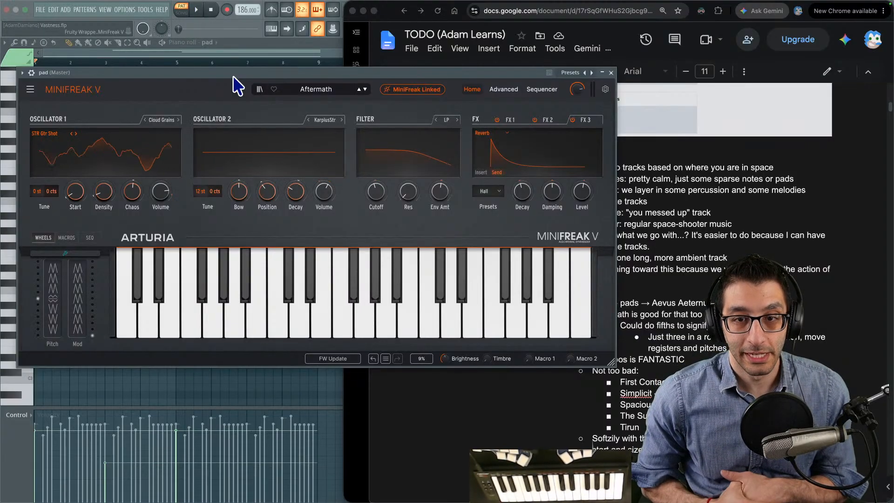
left_click(293, 98)
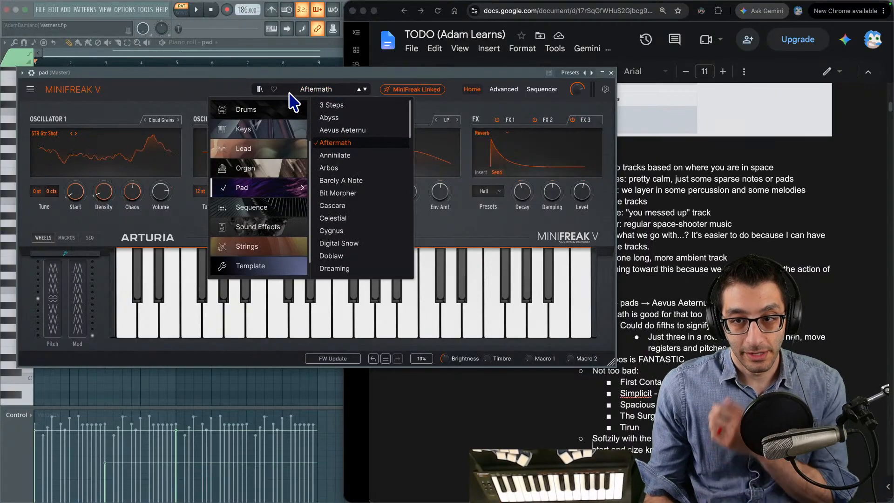
left_click(193, 87)
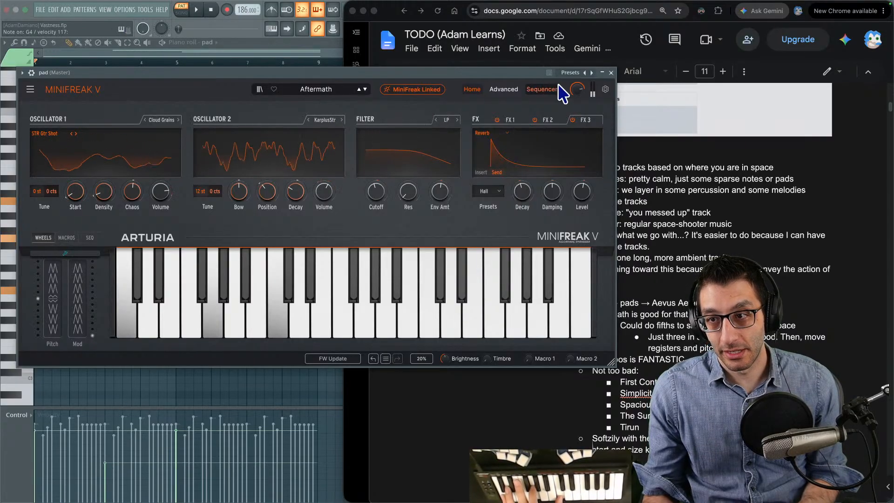
- Show MiniFreak V's Advanced view and set the Envelope's Attack to 54
left_click(505, 90)
left_click_drag(434, 74, 433, 39)
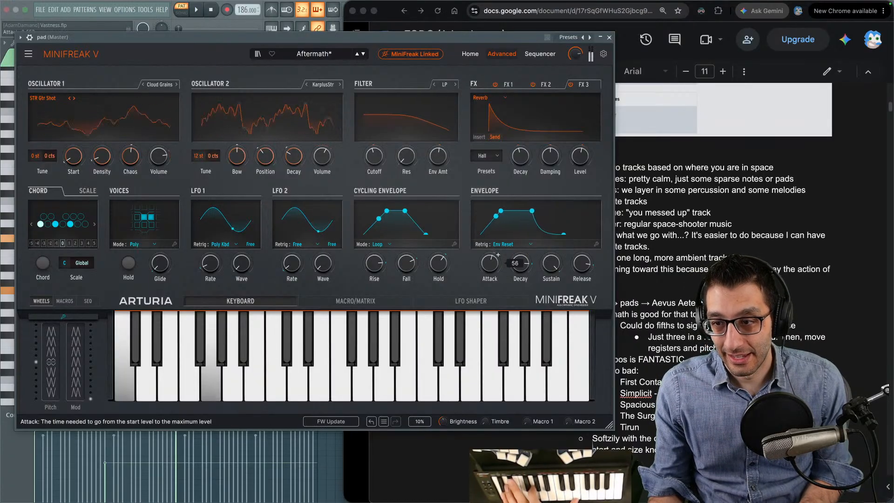
left_click_drag(493, 259, 494, 266)
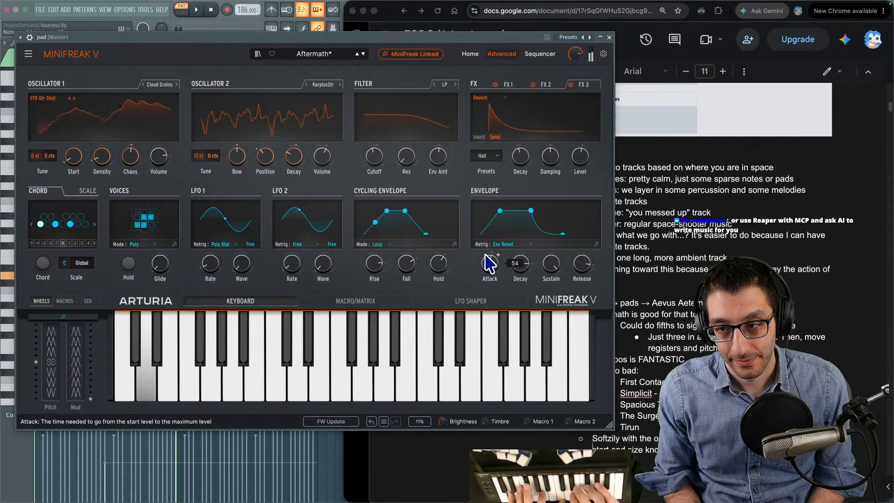
- Uncover the pad's piano roll, transpose the lowest note to D3 and the bar 5 note to A4, and silence the sound
left_click_drag(392, 39, 687, 37)
scroll(177, 244, "down", 2)
left_click_drag(132, 331, 123, 350)
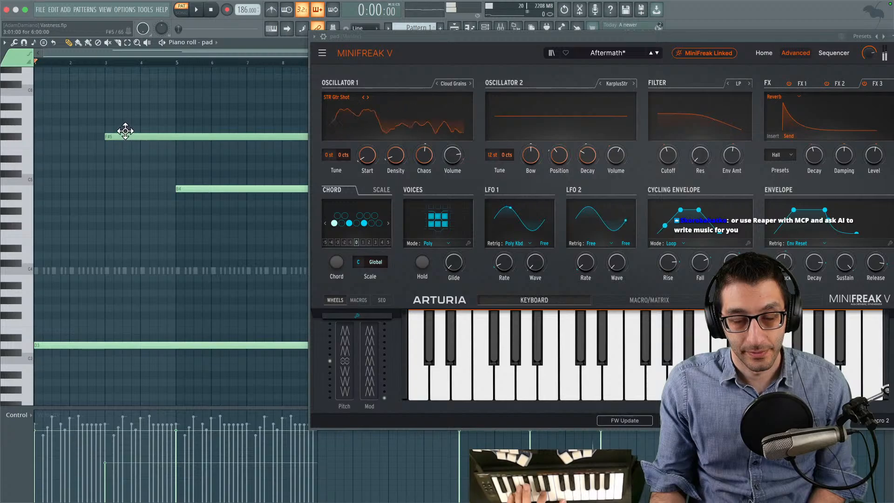
left_click(191, 192)
left_click_drag(191, 192, 188, 207)
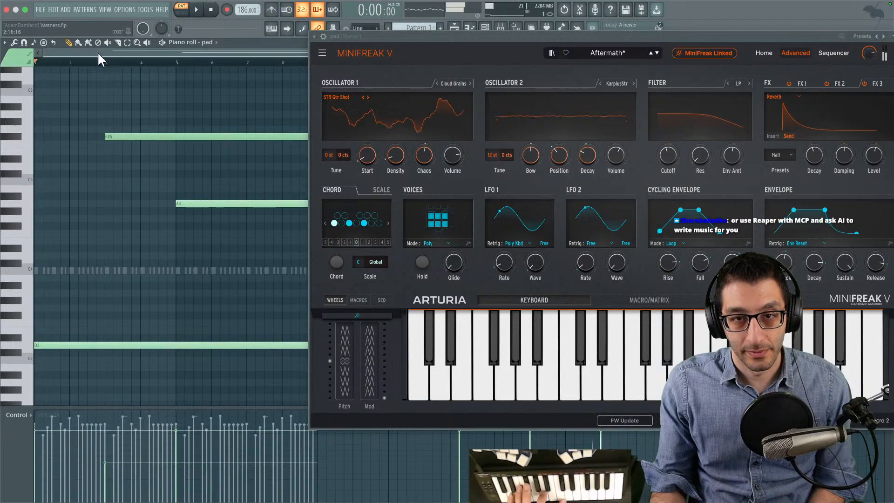
left_click(213, 7)
left_click(208, 11)
left_click(214, 14)
left_click(213, 14)
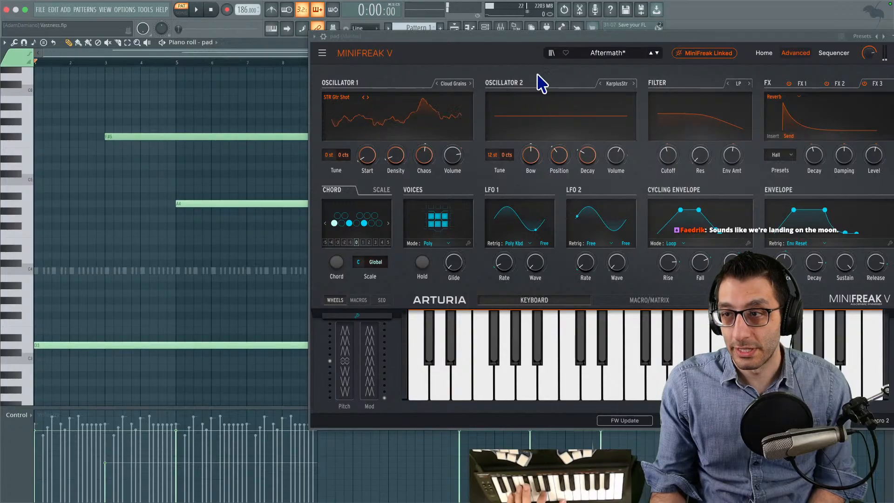
- Lower the Envelope's Release in MiniFreak V and play back the pad notes
left_click_drag(579, 56, 441, 55)
mouse_move(729, 269)
left_click_drag(730, 271, 729, 293)
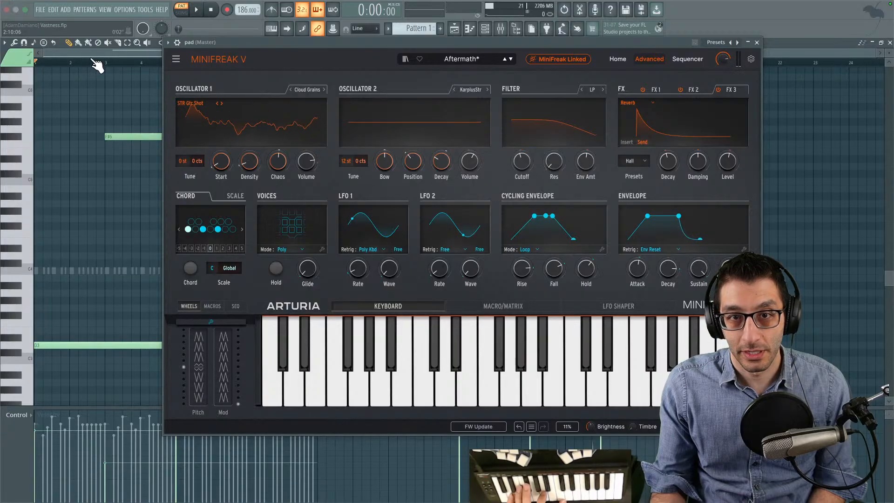
key("space")
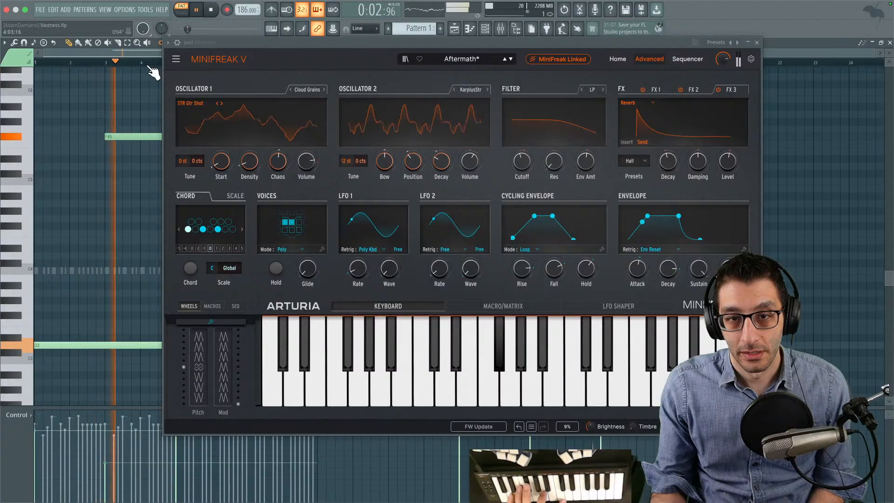
key("space")
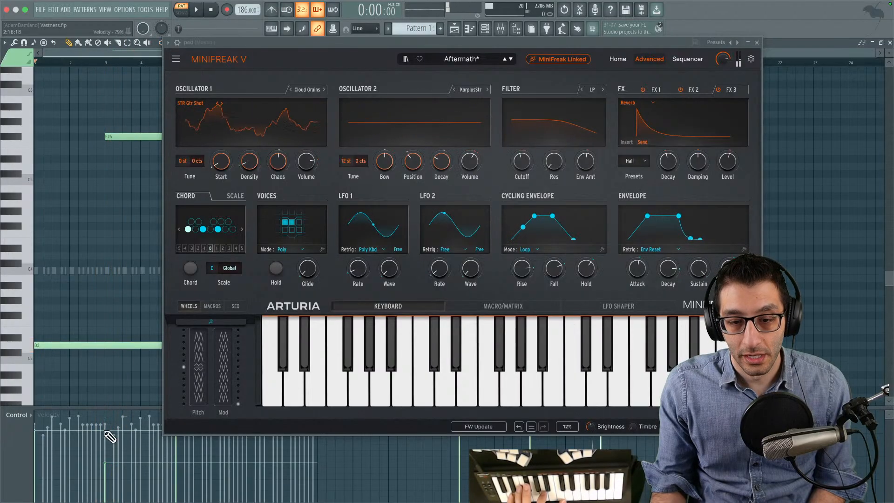
- Lower the pad note velocities, with D3 at about 39% and A4 at about 37%, comparing playback
left_click(196, 9)
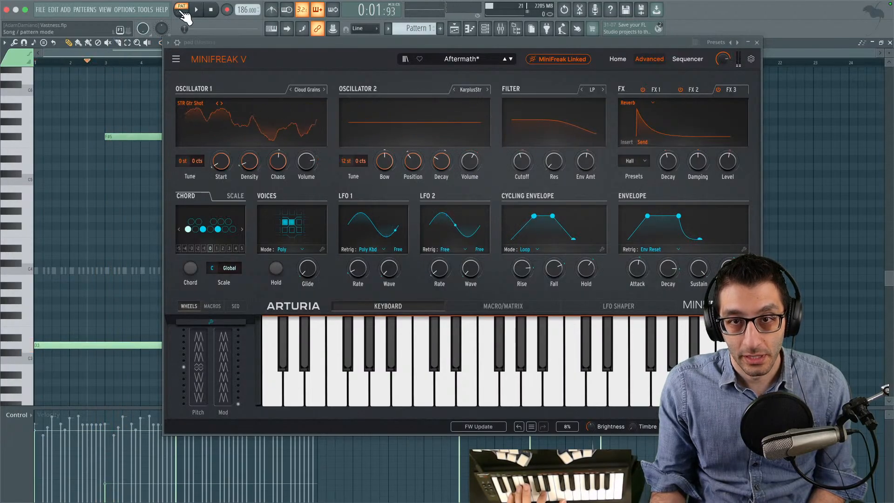
left_click(212, 10)
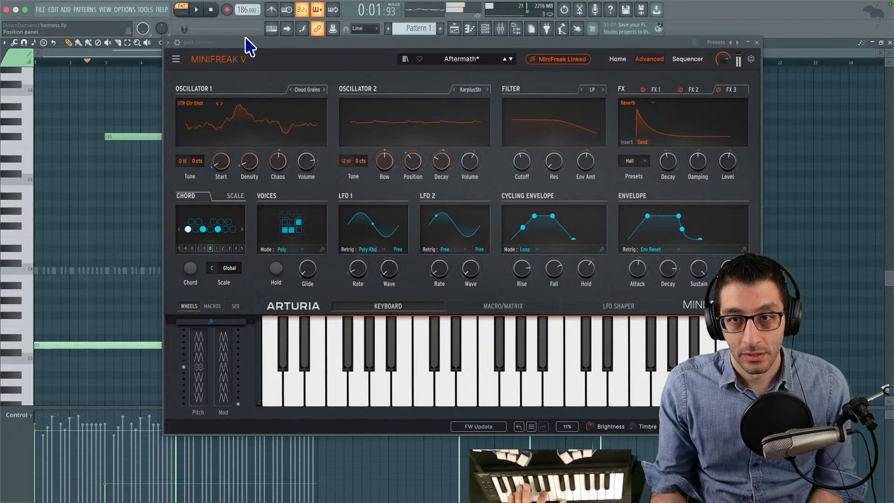
left_click_drag(240, 44, 555, 56)
left_click(40, 466)
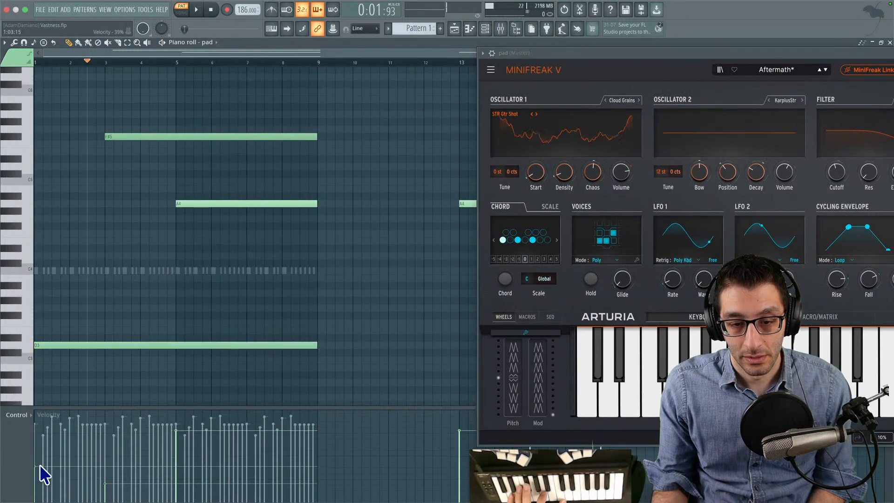
left_click_drag(134, 475, 122, 480)
left_click(188, 467)
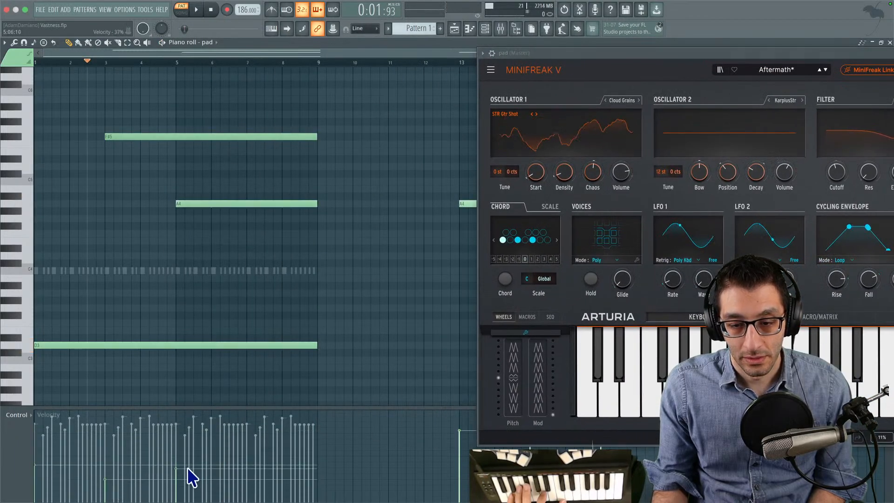
left_click(197, 10)
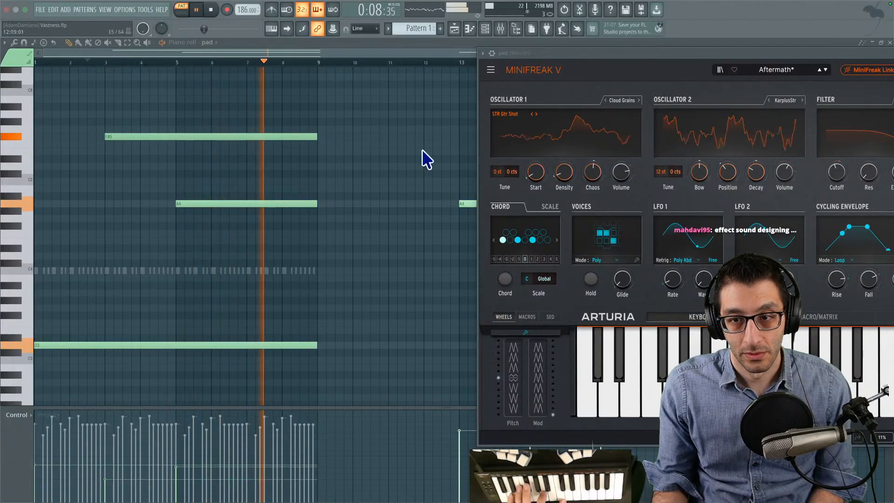
key("space")
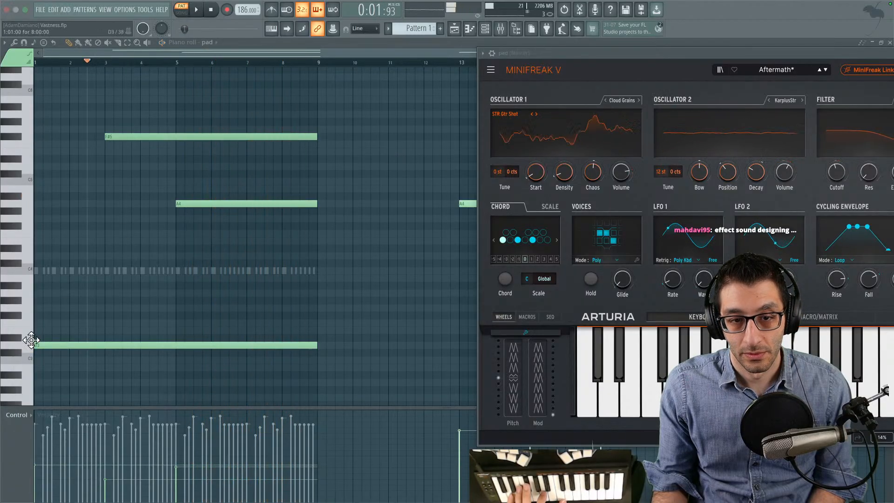
- Move the pad's D3 note up an octave to D4 and play back the pattern
left_click_drag(45, 343, 46, 255)
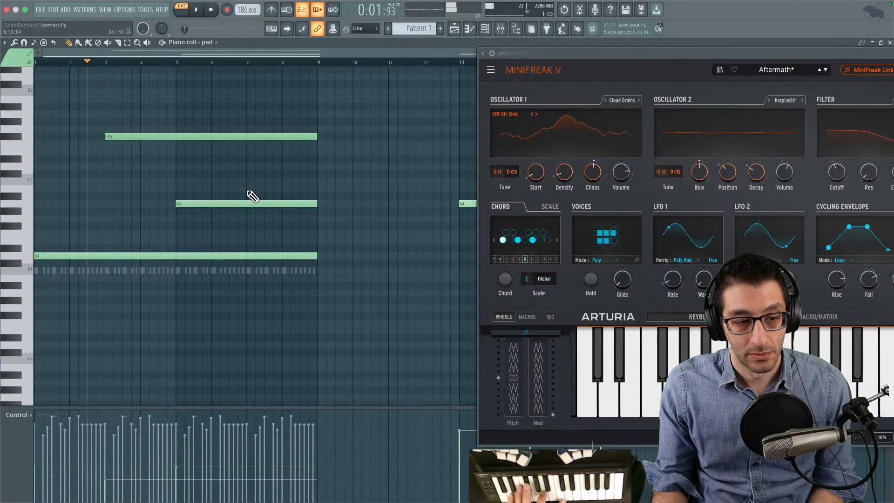
key("space")
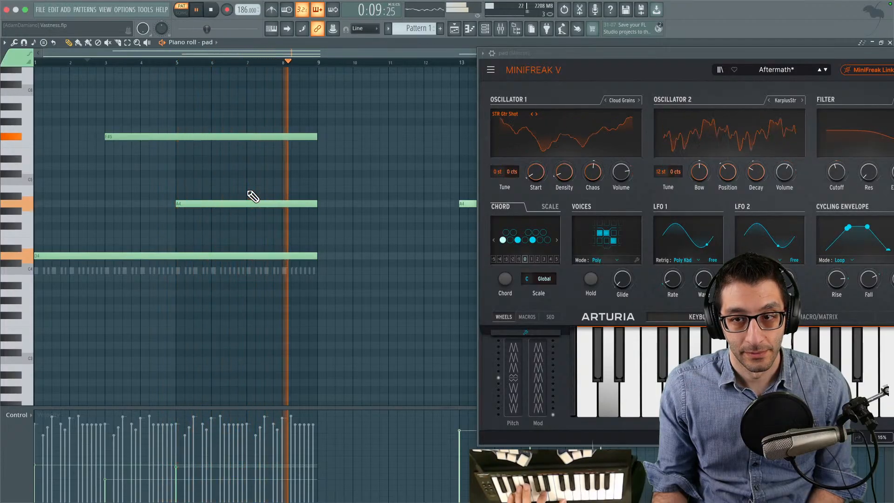
key("space")
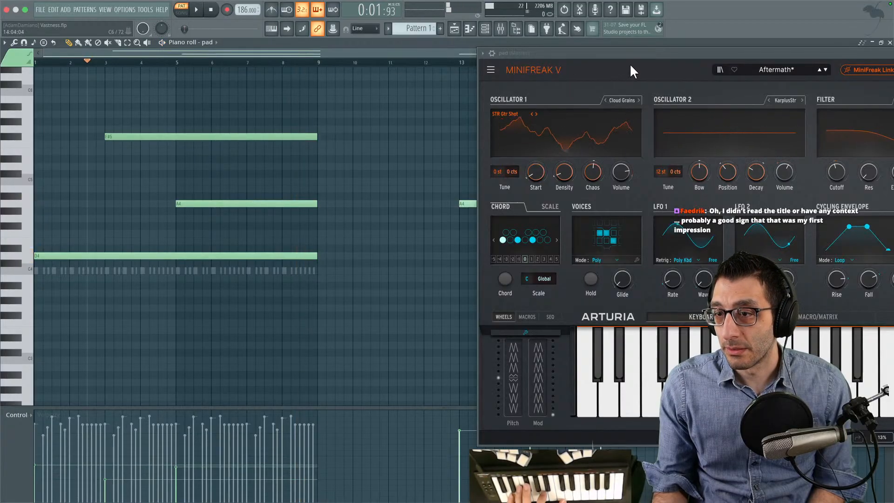
- Examine the Aftermath sound's macro assignments and modulation matrix in MiniFreak V while playing the pad
left_click_drag(639, 57, 265, 50)
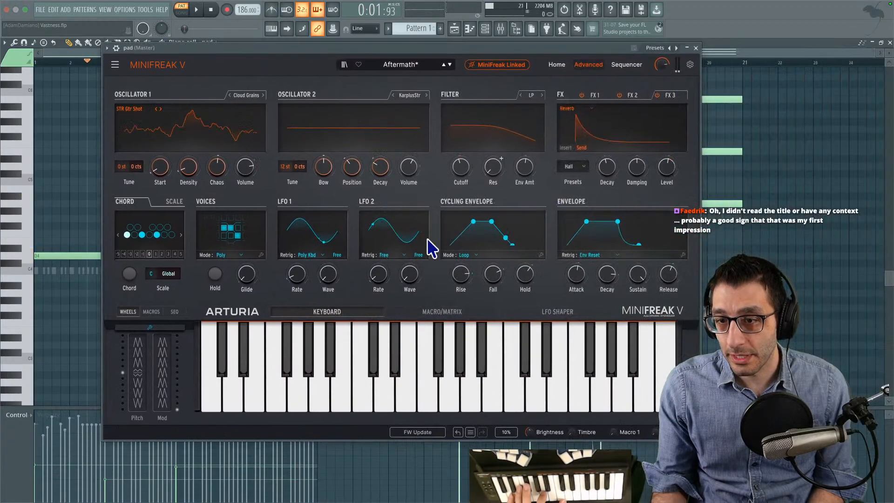
left_click(445, 317)
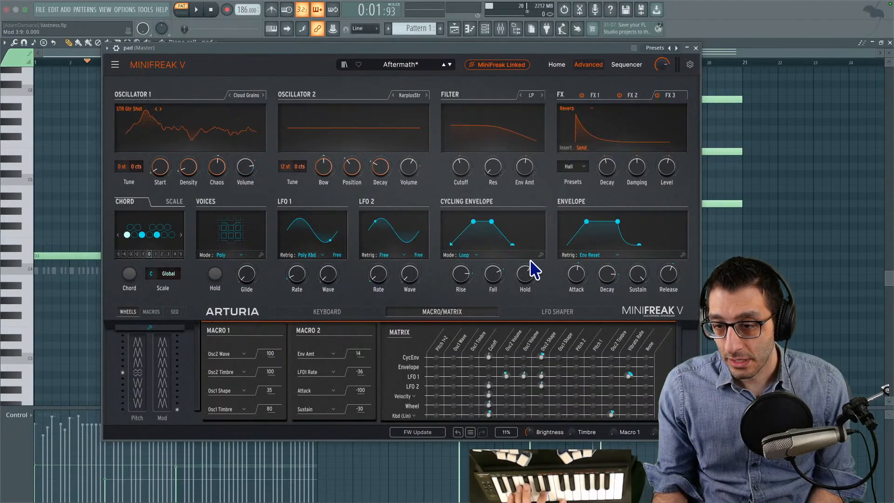
key("space")
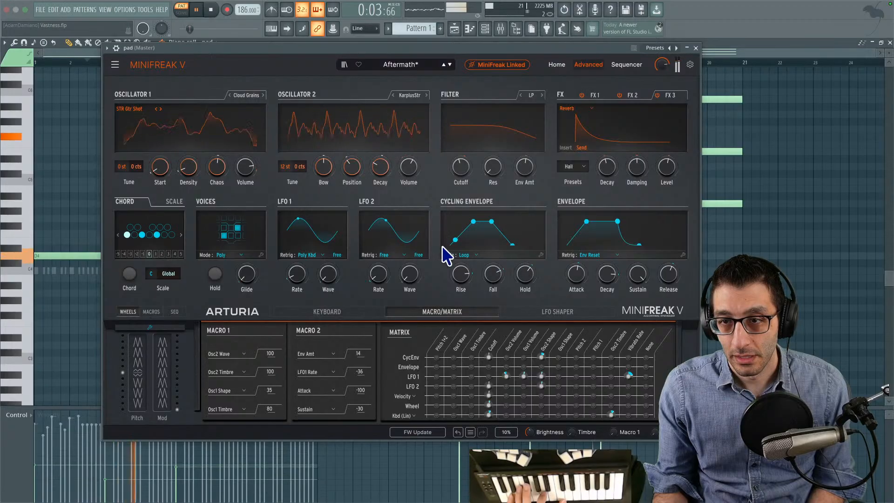
key("space")
- Change MiniFreak V's Oscillator 1 type to Modal
left_click(229, 95)
left_click(229, 95)
left_click(229, 95)
left_click(229, 95)
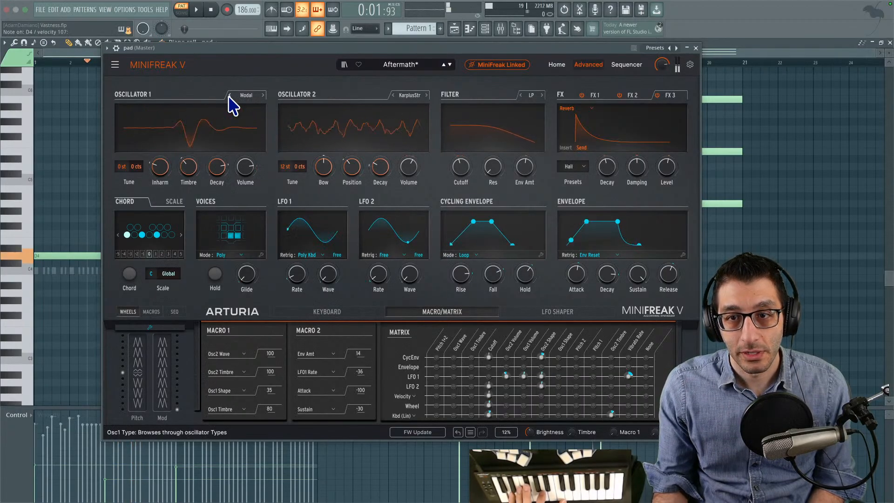
- Try further Oscillator 1 types through to Frozen, and raise the Frozen type's Start
left_click(230, 96)
left_click(229, 96)
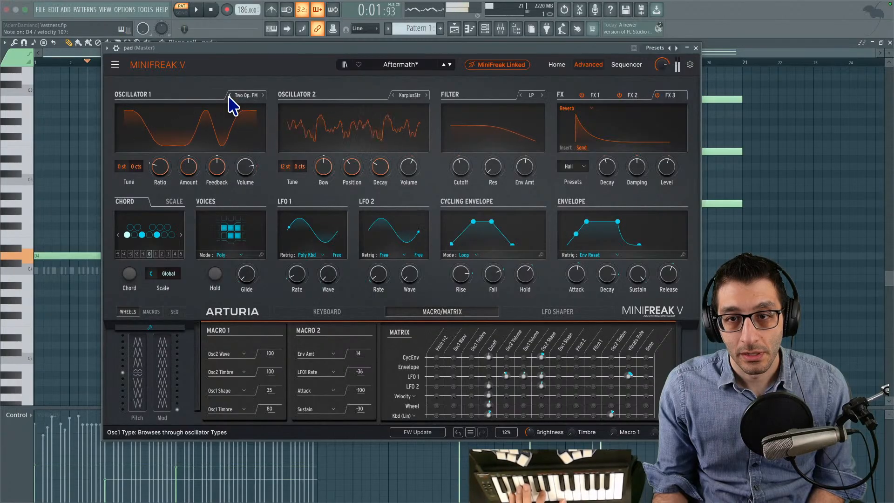
left_click(229, 96)
left_click(229, 96)
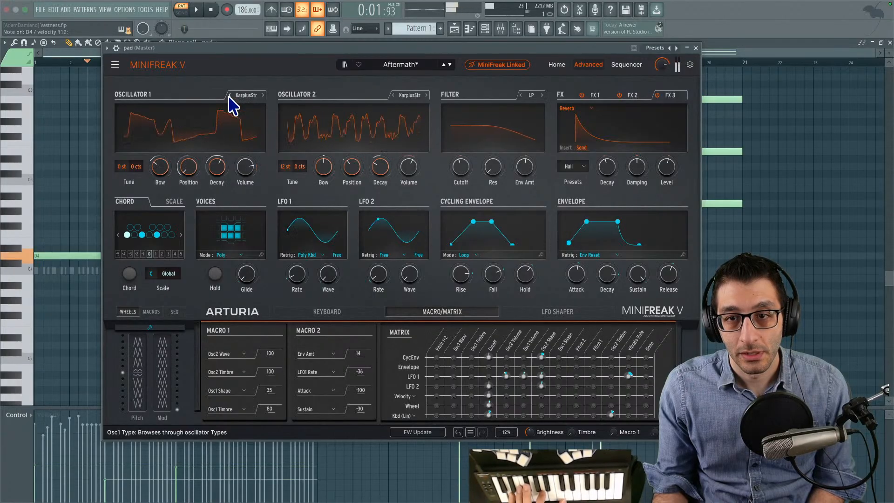
left_click(229, 96)
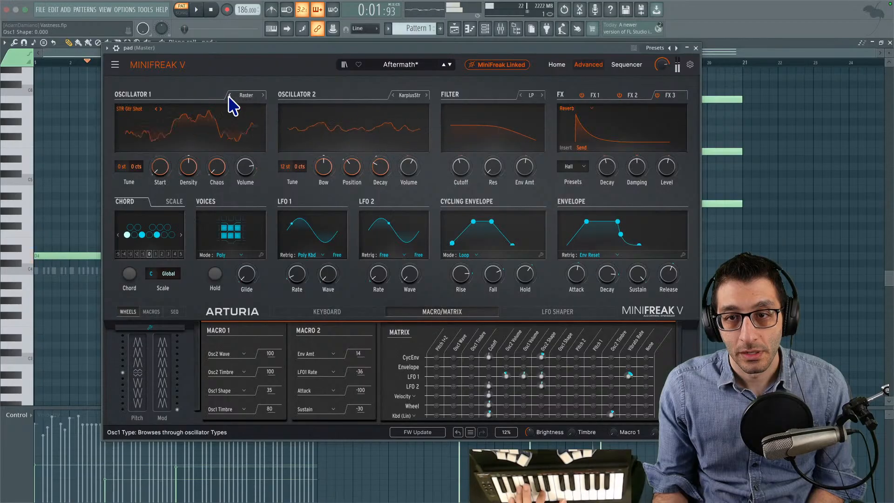
left_click(229, 96)
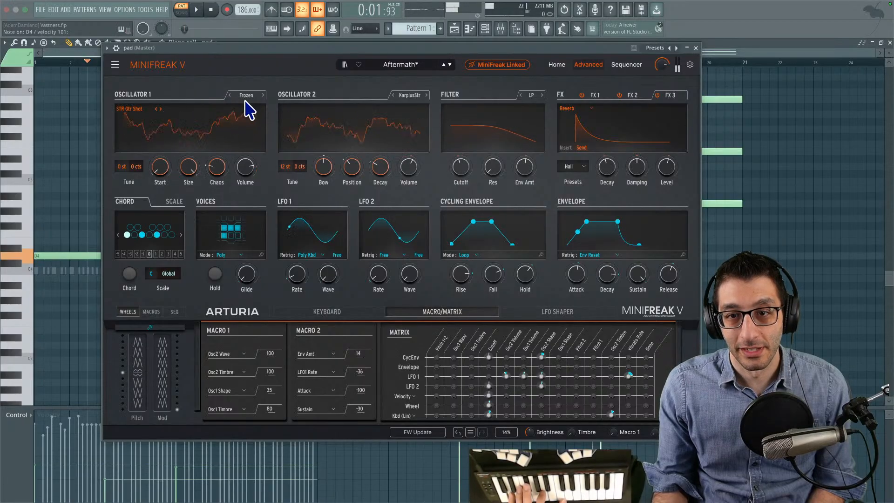
left_click_drag(162, 171, 161, 122)
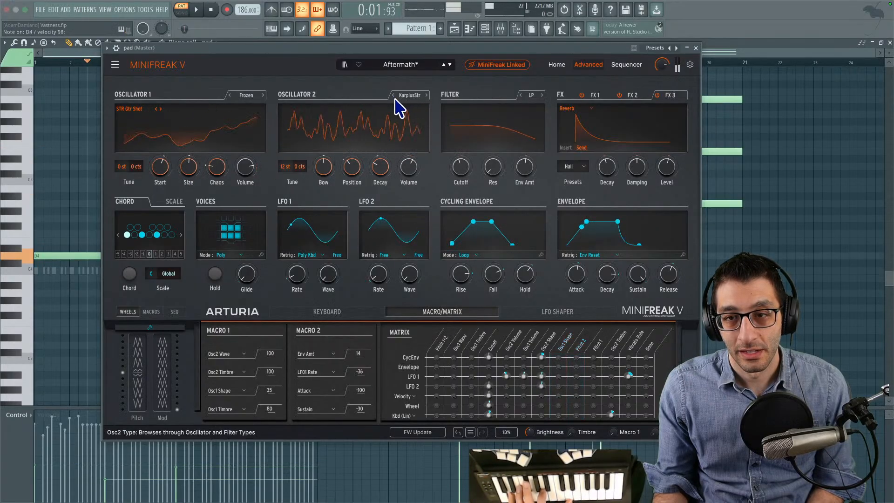
- Lower Oscillator 2's volume slightly and change Oscillator 1's type to Wavetable
left_click_drag(415, 167, 416, 177)
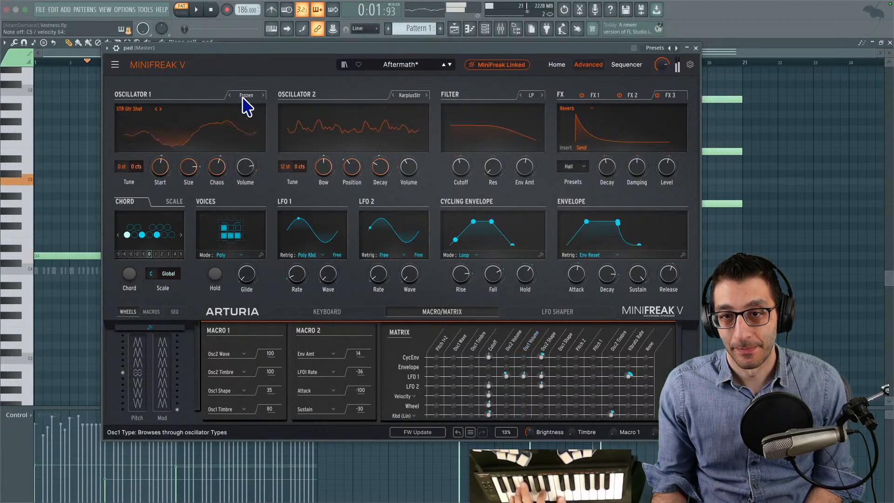
left_click(229, 95)
left_click(229, 96)
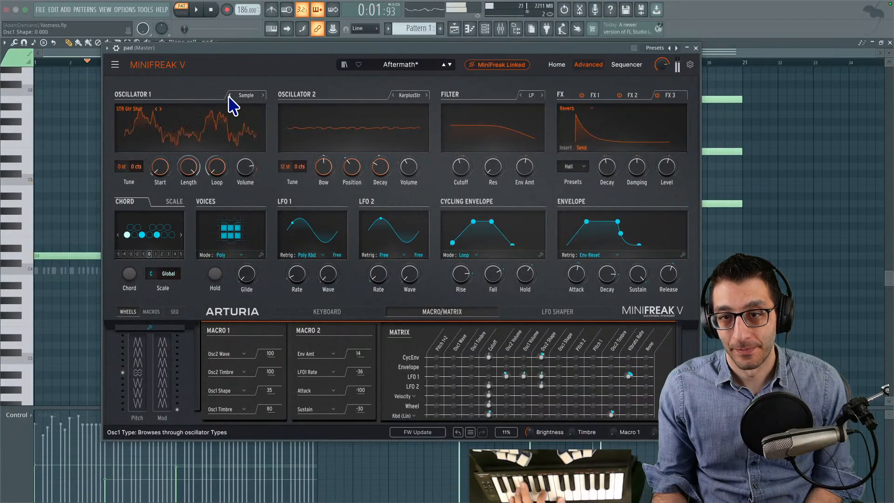
left_click(230, 96)
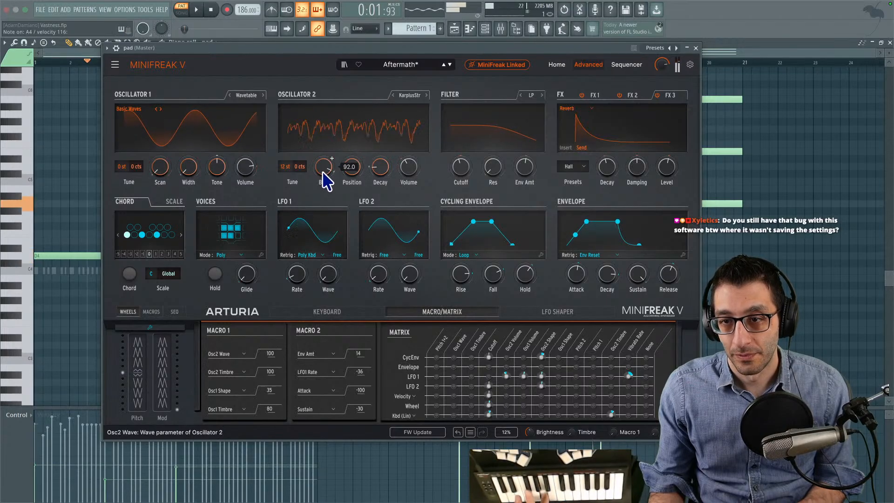
- Lower Oscillator 1's volume to about 41 and reduce Oscillator 2's Bow amount
mouse_move(253, 168)
left_mouse_down()
mouse_move(253, 203)
mouse_move(254, 176)
left_mouse_up()
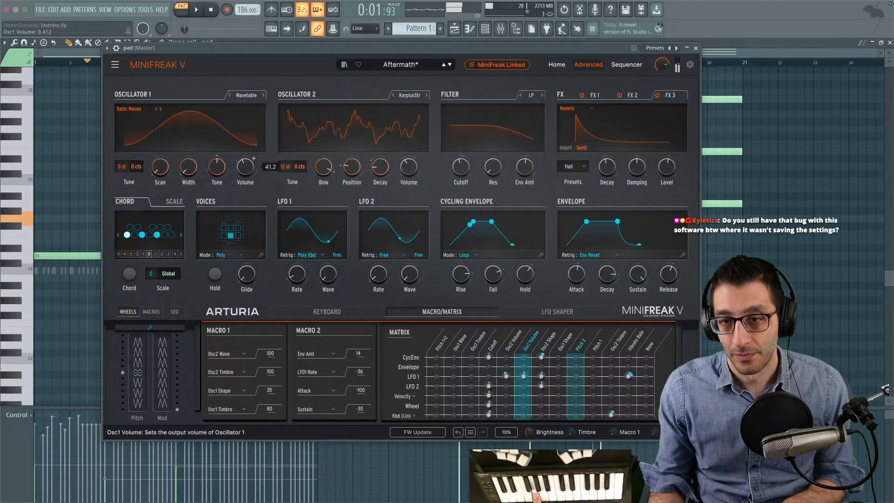
left_click_drag(329, 172, 329, 204)
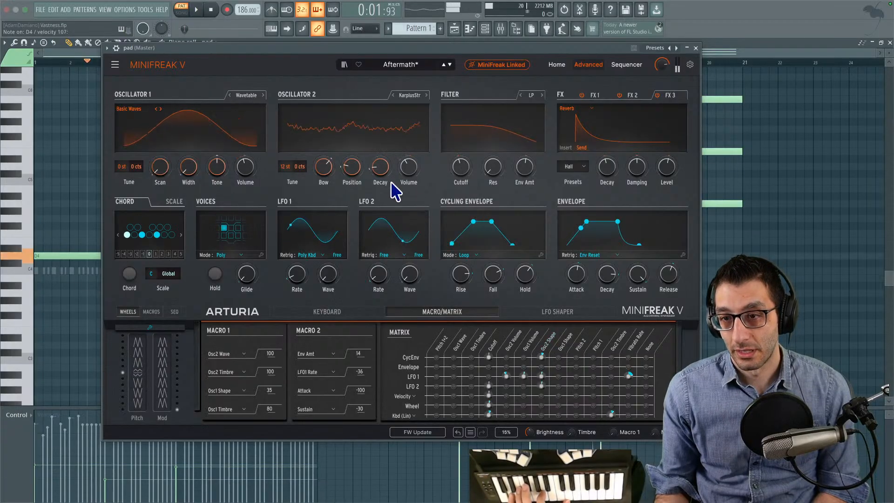
- Clear the cycling envelope's Osc2 Shape modulation in the matrix and adjust LFO 1's modulation of Osc2 Volume
mouse_move(540, 359)
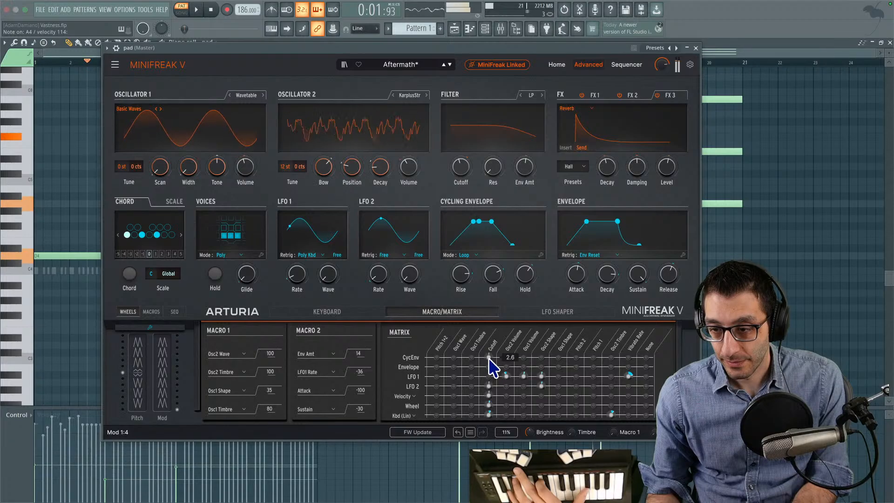
left_click_drag(508, 377, 507, 375)
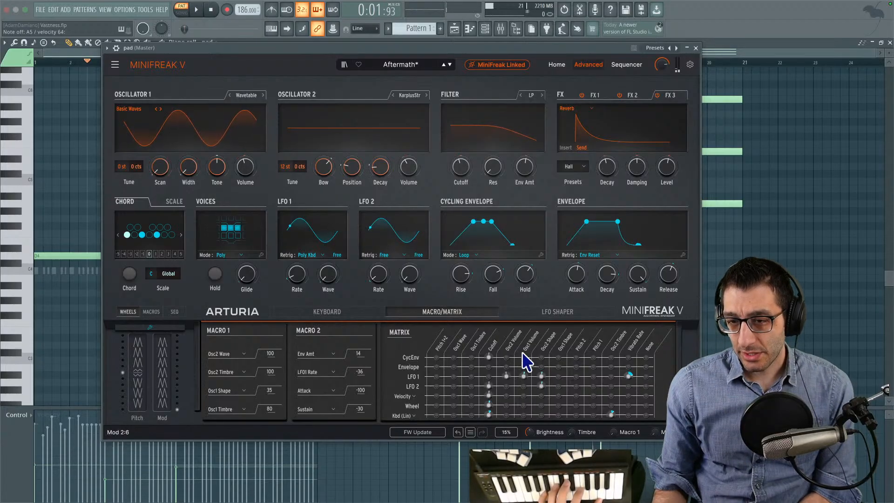
left_click_drag(451, 50, 372, 26)
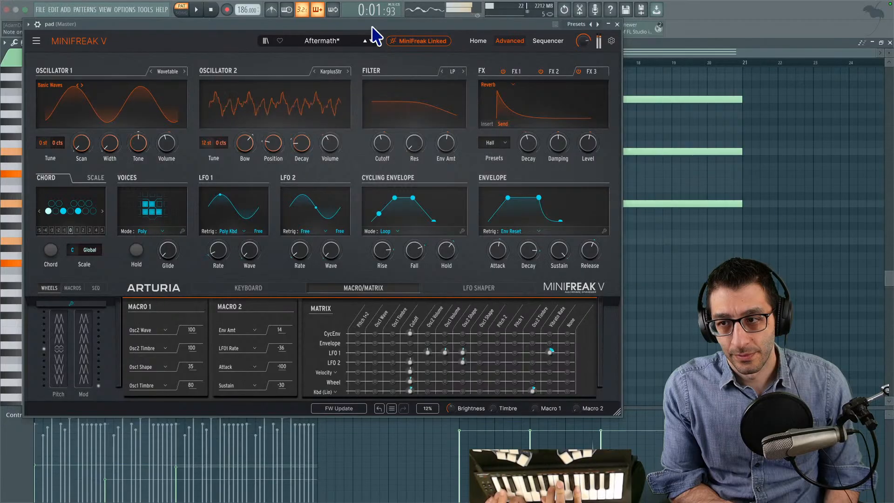
mouse_move(329, 148)
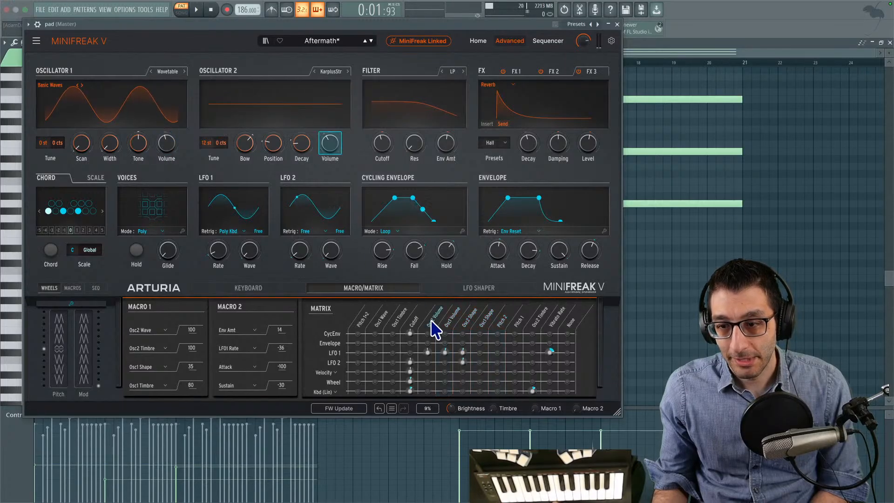
mouse_move(427, 352)
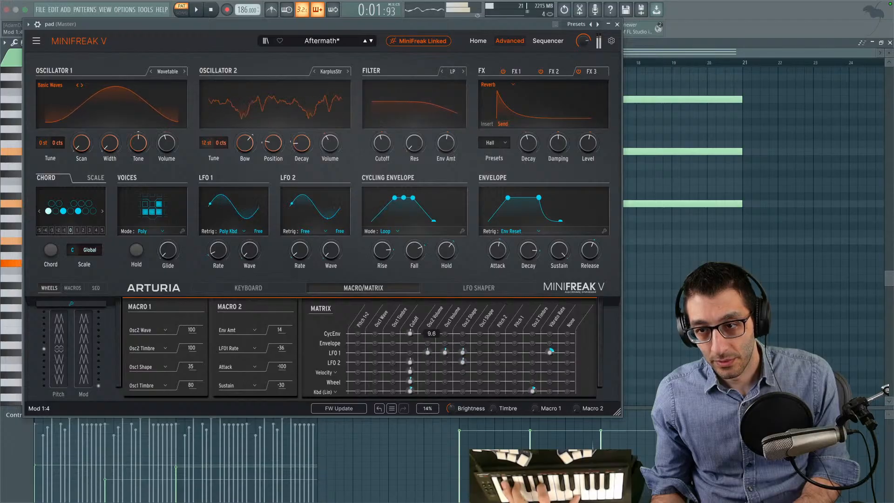
- Set the cycling envelope's modulation of Cutoff to about -5.2 and fine-tune the filter cutoff
left_click_drag(410, 334, 411, 338)
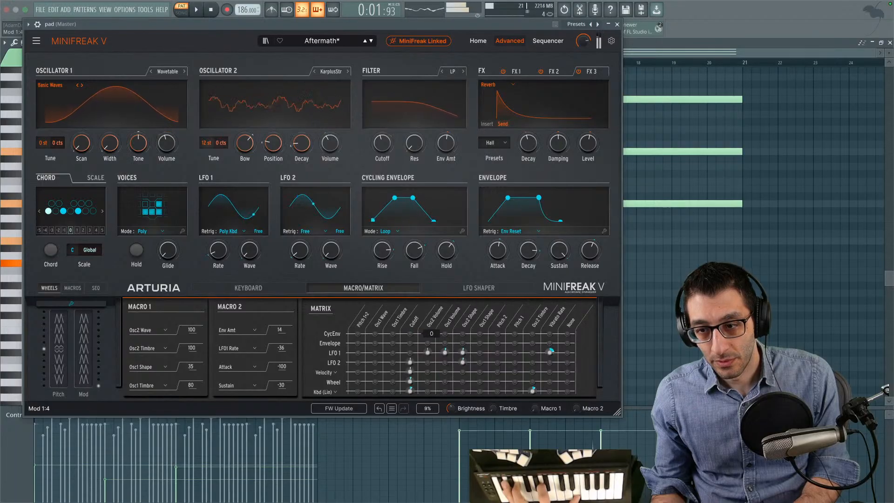
left_click_drag(411, 339, 410, 334)
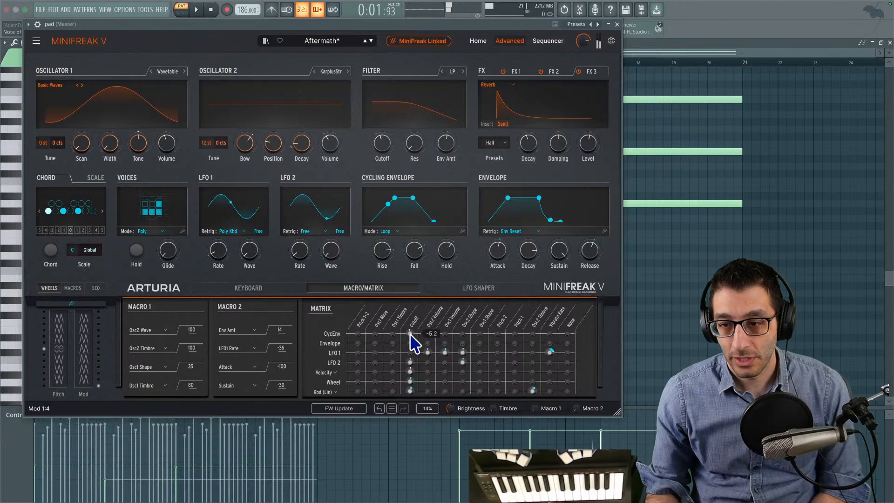
mouse_move(385, 147)
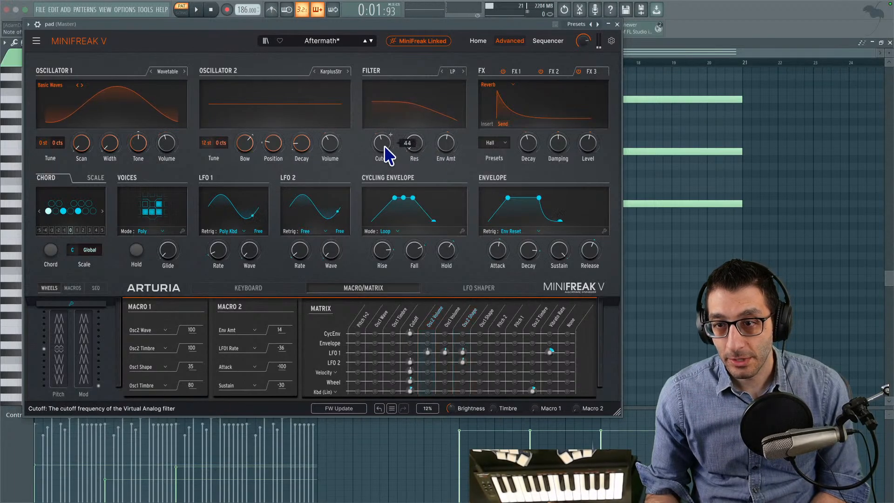
left_click_drag(385, 150, 385, 147)
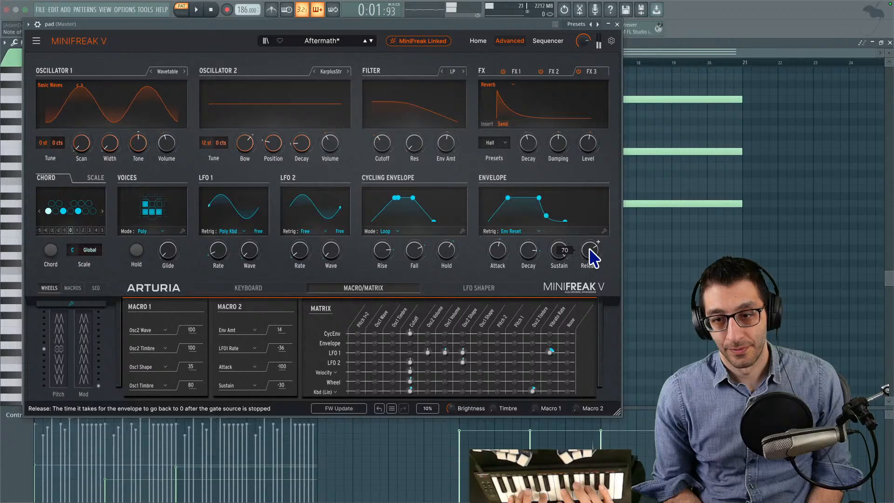
- Put the MiniFreak V window away to uncover the pad's piano roll, and save the project
left_click_drag(298, 24, 633, 52)
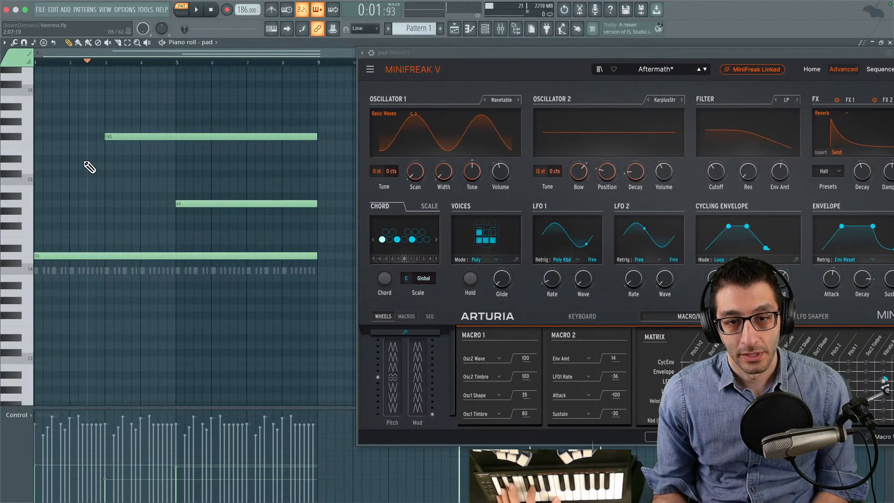
left_click_drag(244, 160, 183, 175)
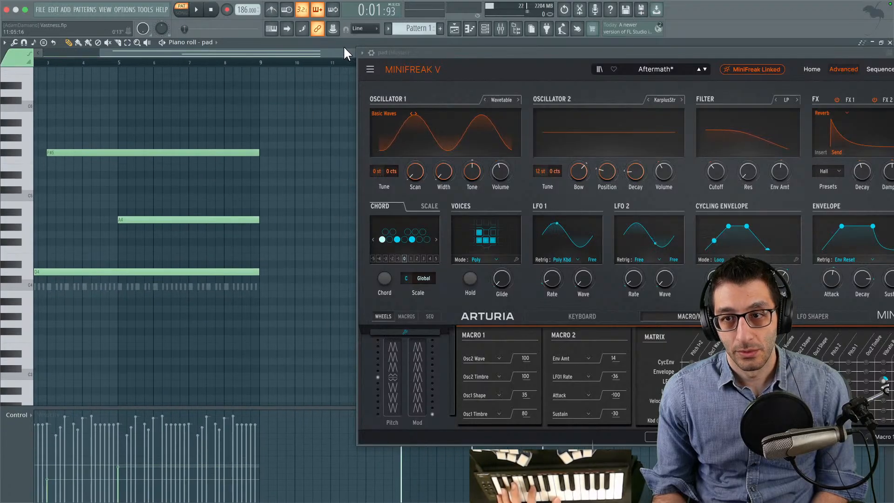
left_click_drag(438, 54, 239, 89)
left_click_drag(657, 88, 0, 63)
key("ctrl+s")
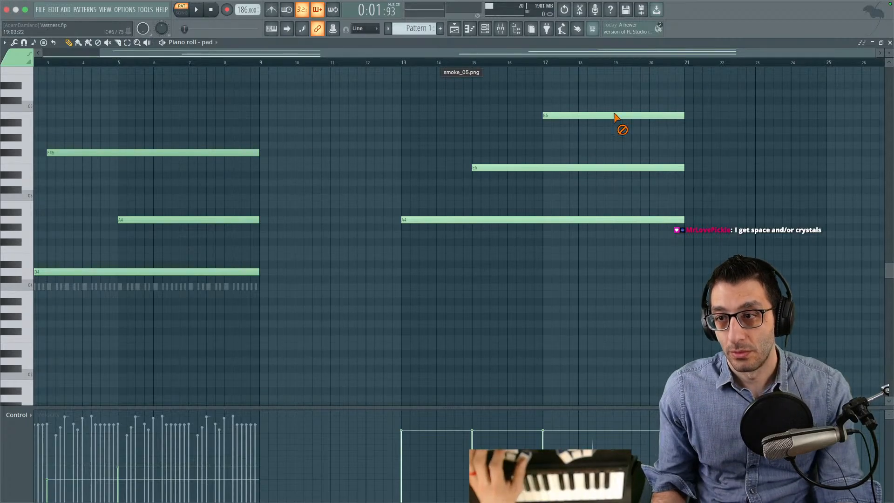
- Delete the second chord group in bars 13 to 21 and add a C#5 pad note starting at bar 7
left_click_drag(623, 88, 559, 228)
mouse_move(337, 204)
left_mouse_down()
mouse_move(390, 198)
mouse_move(243, 175)
left_mouse_up()
key("space")
- Extend the pad notes by four bars and slice off the part of C#5 that runs past bar 13
left_click_drag(348, 129, 275, 306)
left_click_drag(312, 214, 451, 214)
left_click(467, 180, "ctrl")
key("c")
left_click_drag(462, 180, 464, 191)
key("Delete")
key("p")
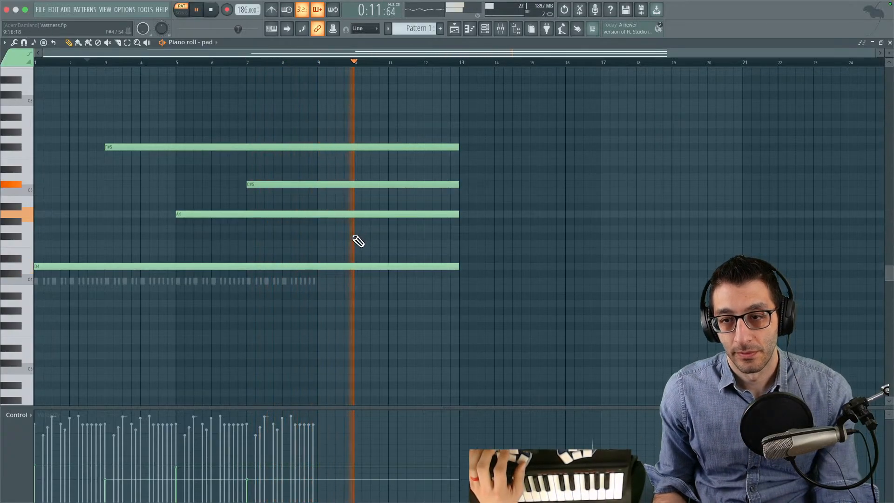
- Shorten the pad's A4 note to end at bar 10 and play back the pattern
key("space")
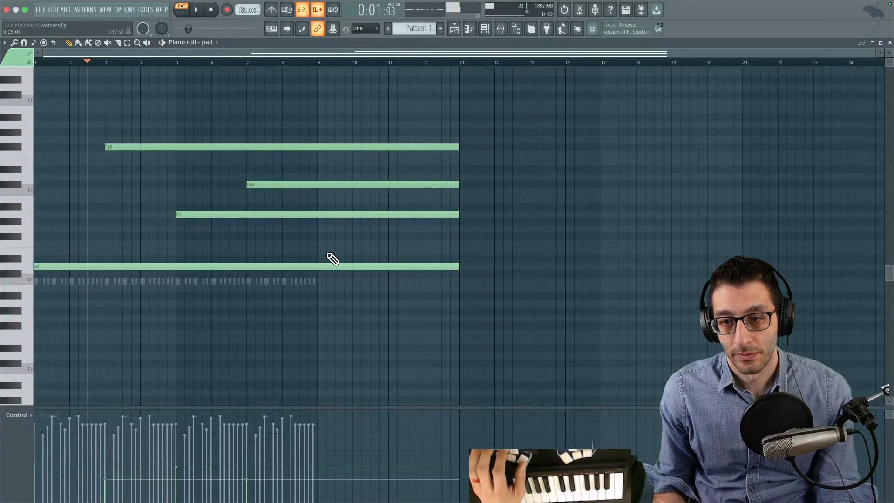
left_click_drag(353, 224, 352, 226)
key("p")
right_click(362, 213)
key("space")
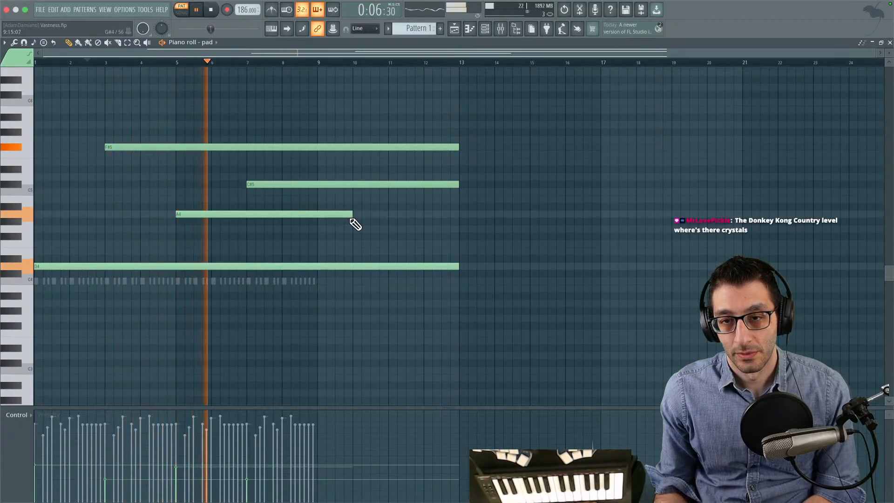
- Shorten the F#5 note to end at bar 11 and the C#5 note to end at bar 12
left_click_drag(392, 142, 425, 194)
right_click(412, 148)
right_click(440, 184)
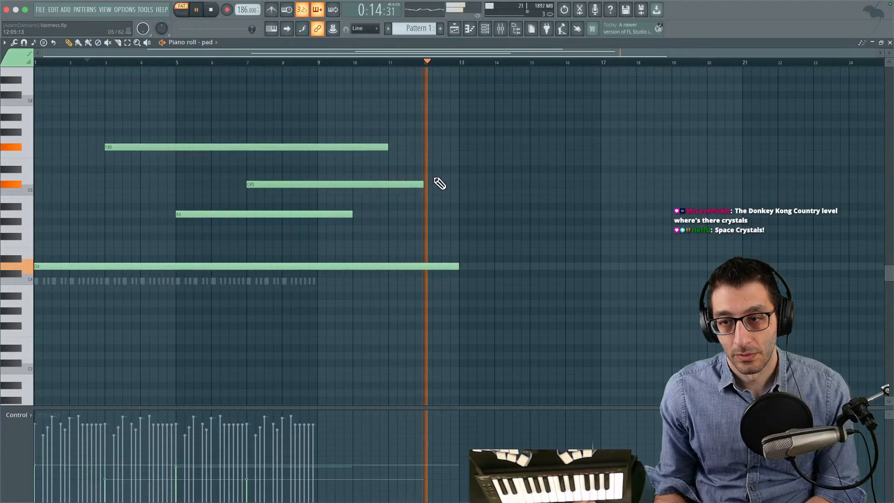
- Place the playhead at bar 13 and play back the pattern to hear the staggered note endings
key("space")
left_click(462, 63)
key("space")
key("space")
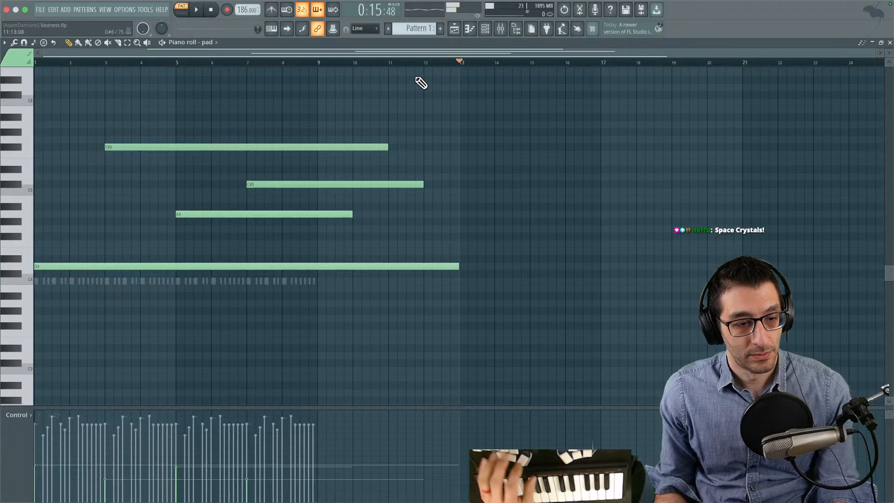
key("space")
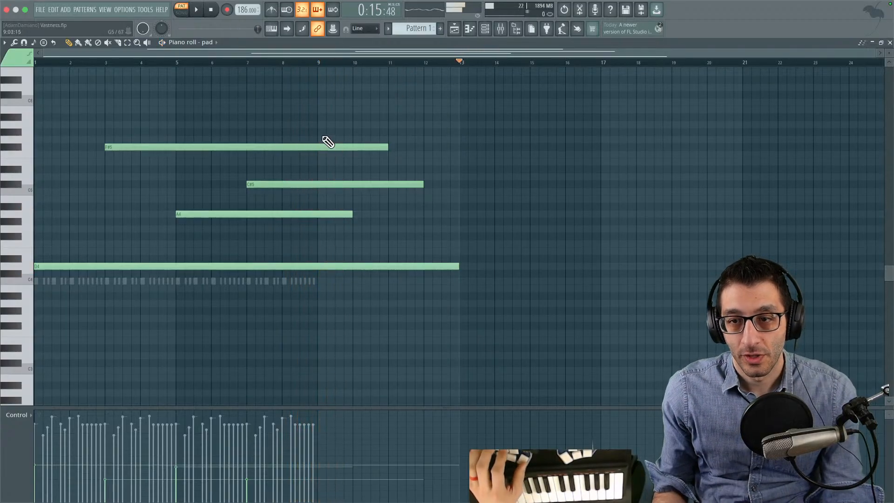
- Cut the F#5 note so that it ends at bar 8, removing the remainder, and stop playback
key("c")
left_click_drag(320, 139, 280, 182)
key("Delete")
key("p")
key("Delete")
key("space")
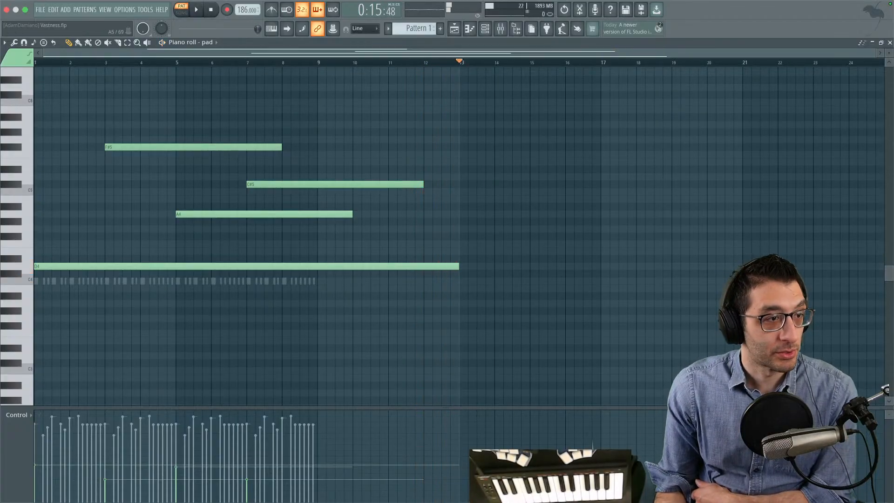
- Reopen MiniFreak V, set the envelope's Release to about 72 and its retrigger mode to Env Continue
left_click(163, 40)
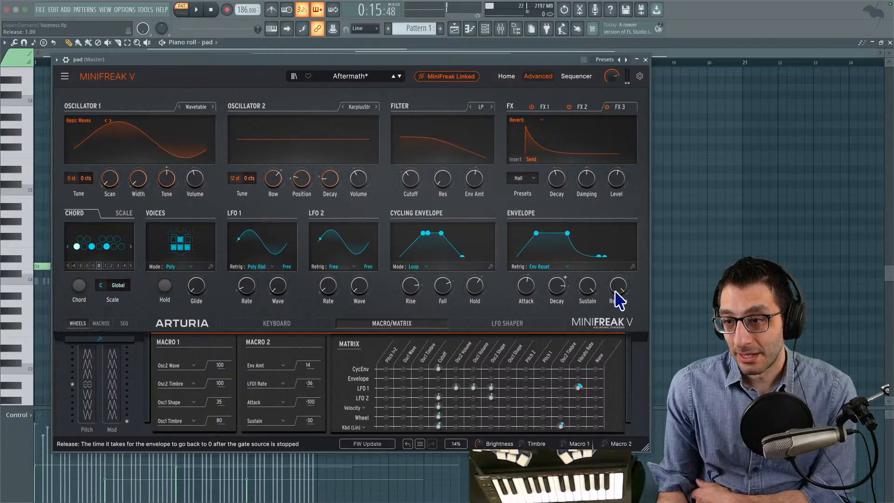
mouse_move(421, 180)
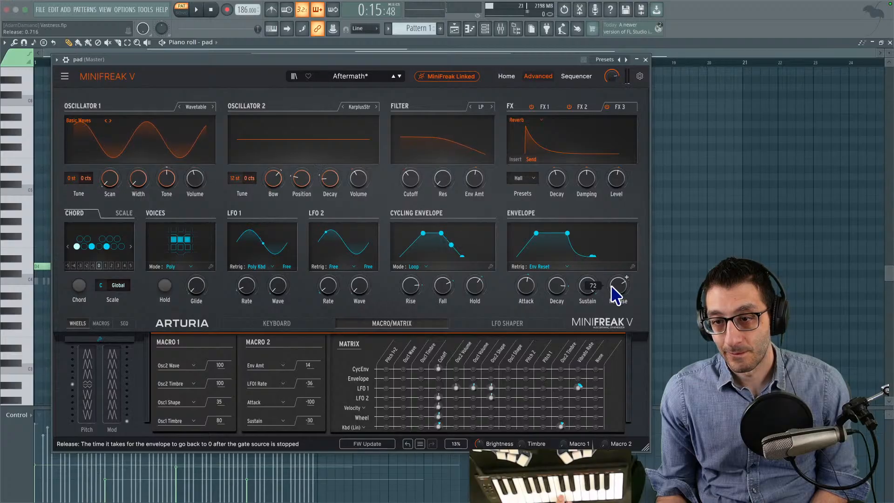
left_click(566, 267)
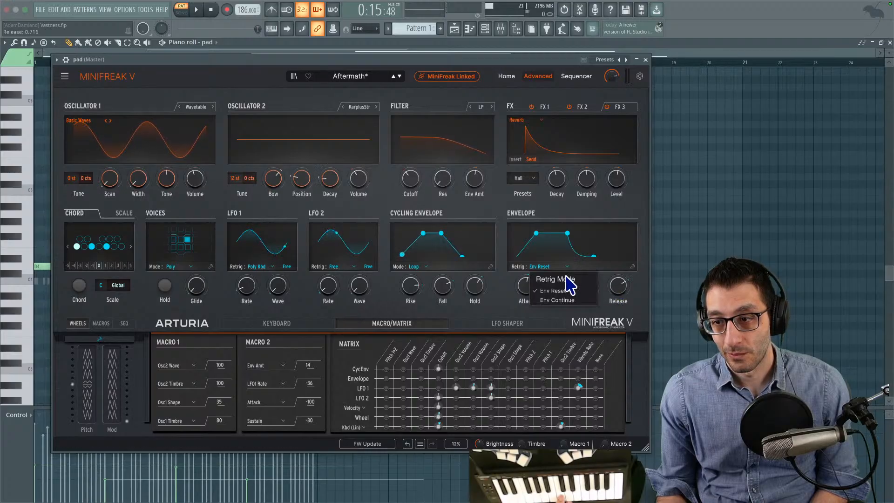
left_click(562, 301)
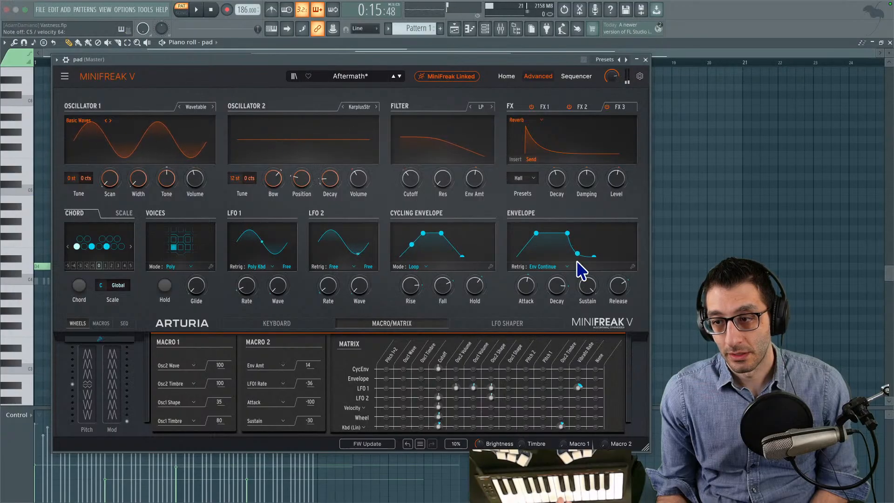
- Fine-tune the envelope's Sustain and check the envelope's curve and velocity settings
left_click_drag(591, 284, 588, 282)
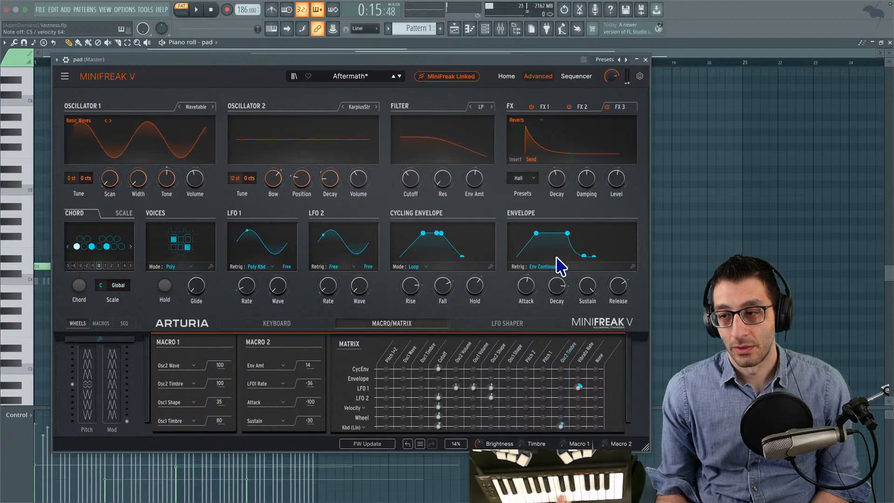
left_click(633, 267)
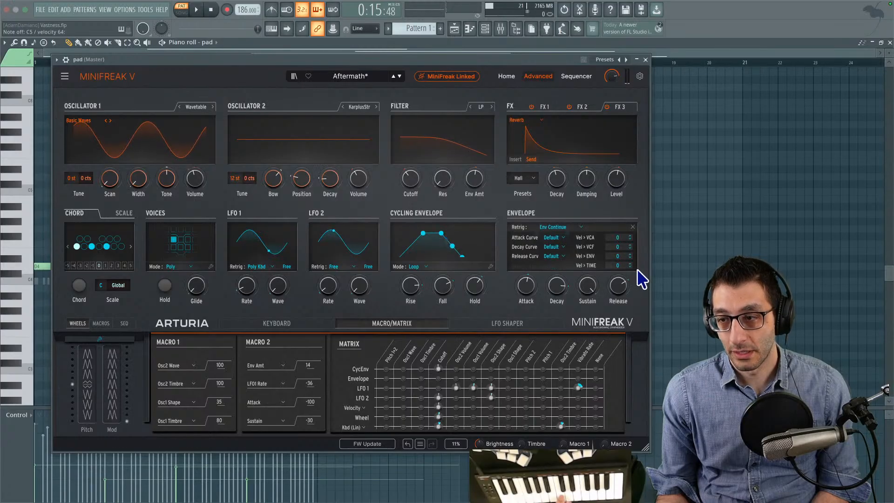
left_click(633, 227)
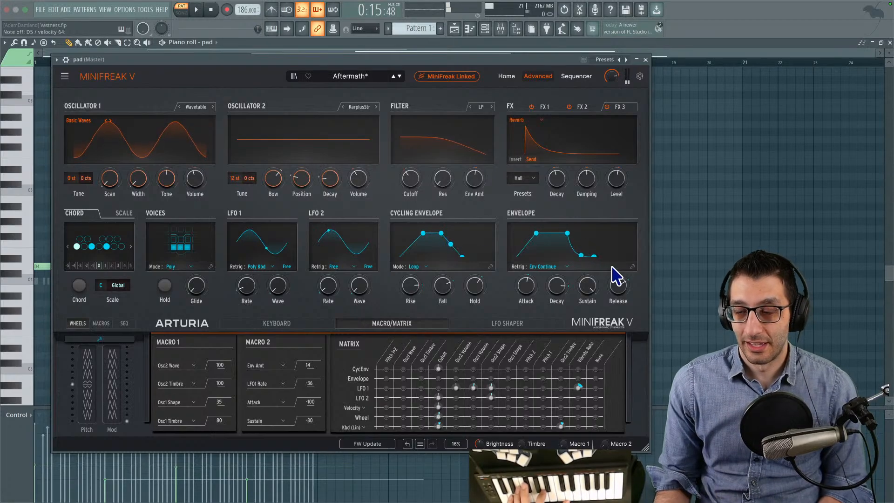
- Move the MiniFreak V window off the pad's notes, close it and return to the piano roll
left_click_drag(494, 60, 689, 158)
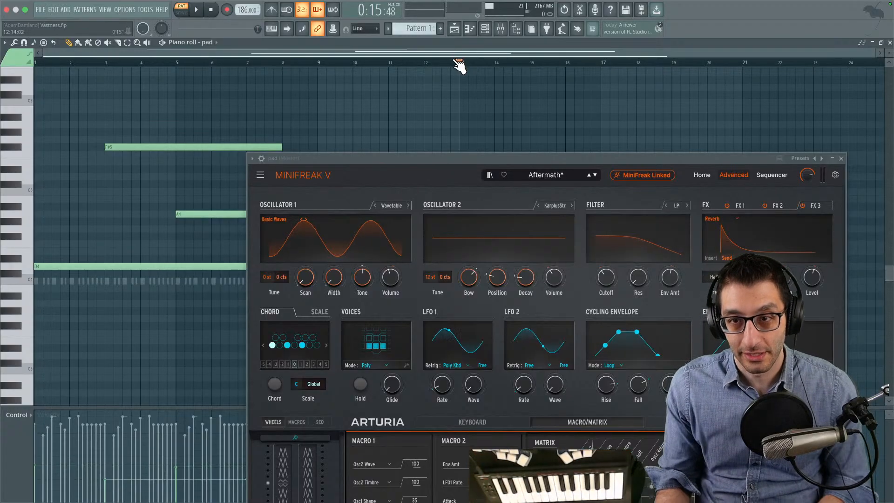
key("space")
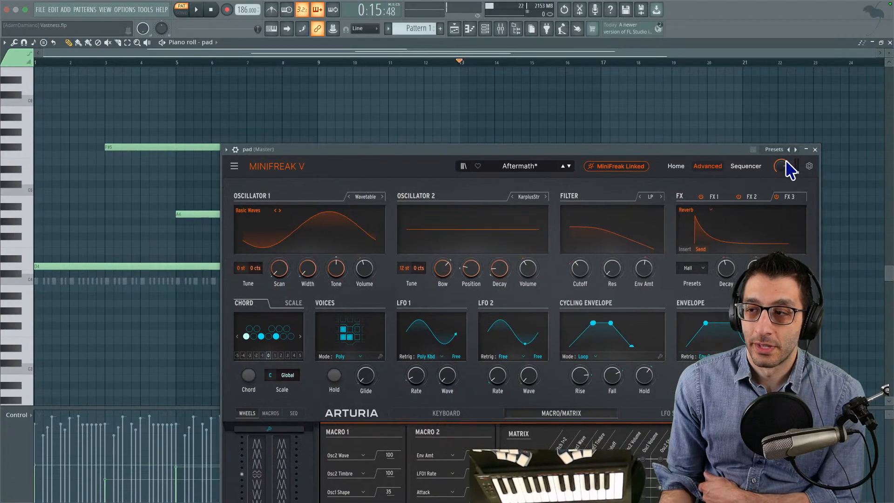
left_click(816, 150)
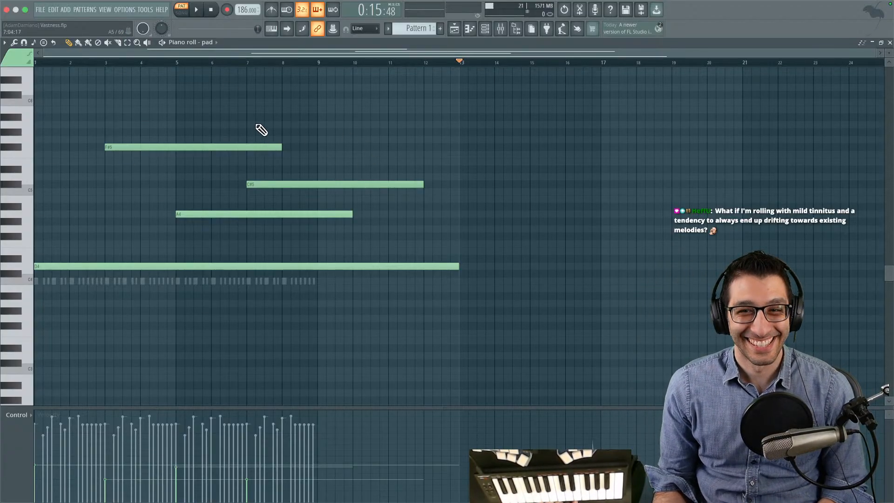
scroll(337, 107, "up", 3)
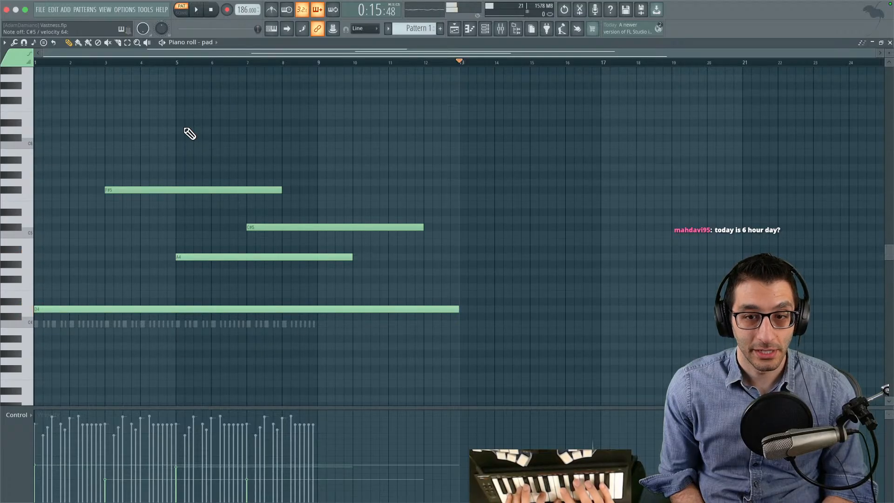
- Switch to the text editor and write a new note: "Monday / Wednesday / Friday: 6 hours" and "Tuesday / Thursday: ~3 hours"
key("super+Tab")
key("super+n")
type("Monday / Wed")
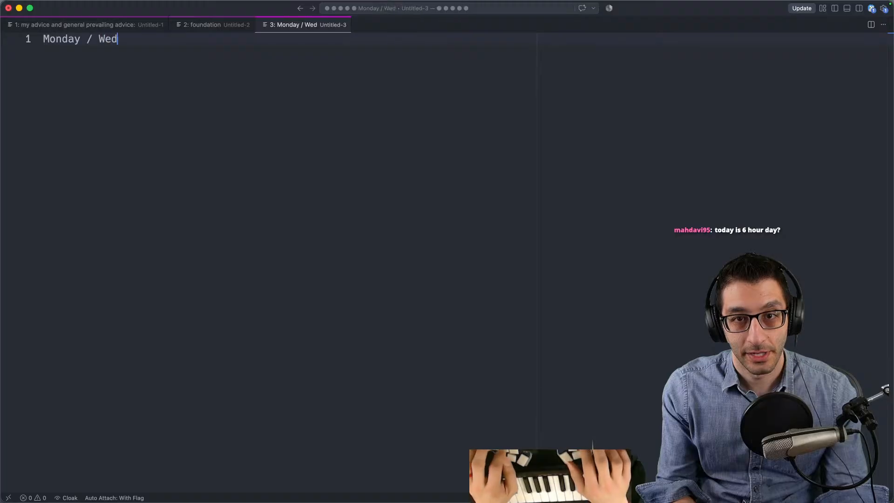
type("nesday / Friday: 6 hours")
key("Return")
type("Thhu")
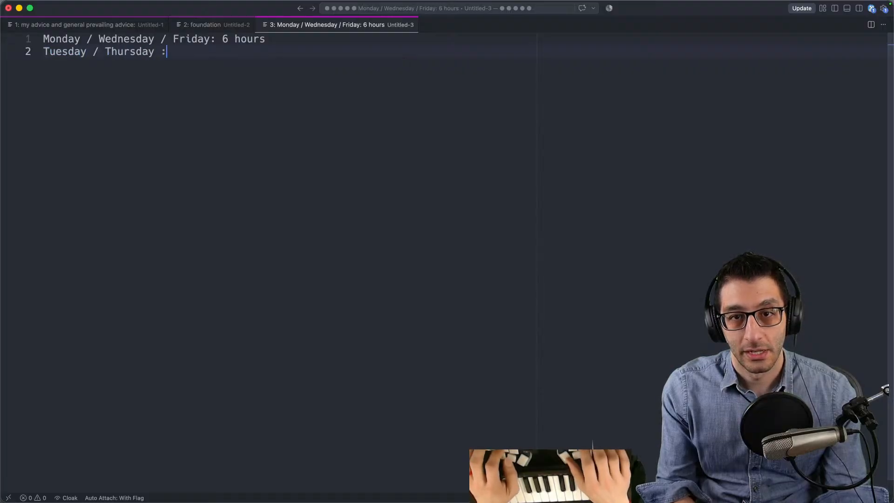
type("hours")
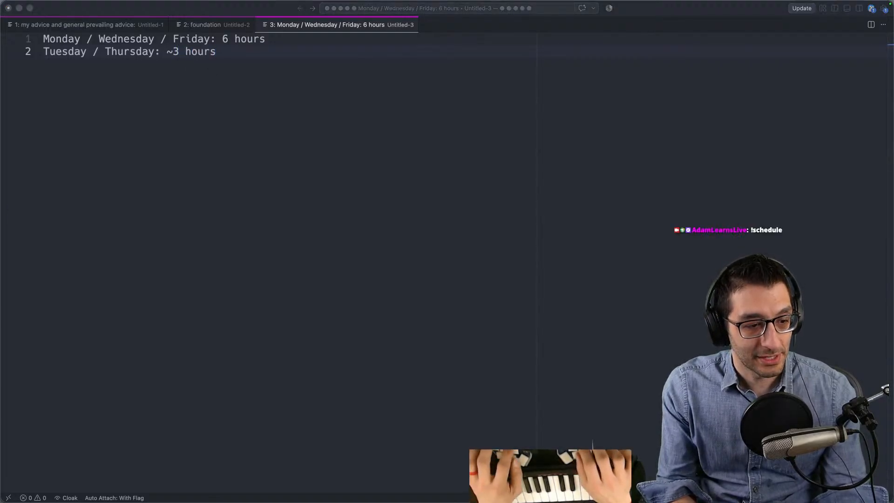
- Open the streamer's own Twitch channel page in the browser, read through its About panels and close the page
key("super+Tab")
key("super+t")
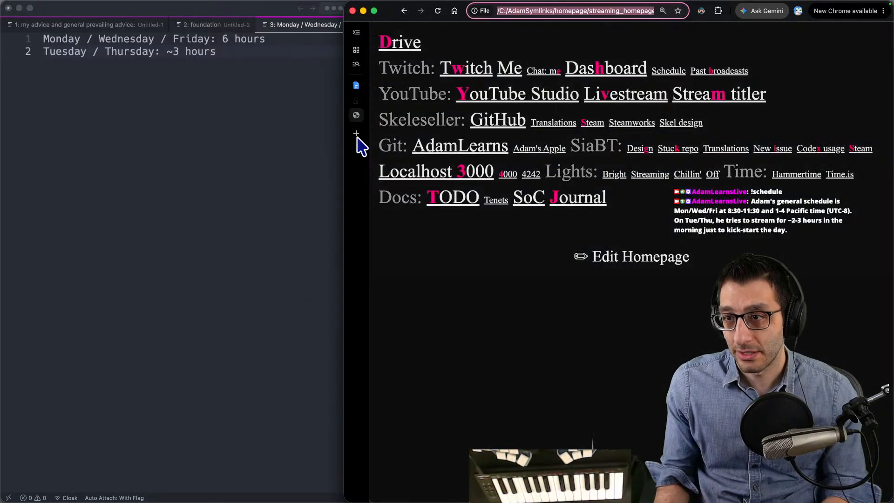
left_click(512, 69)
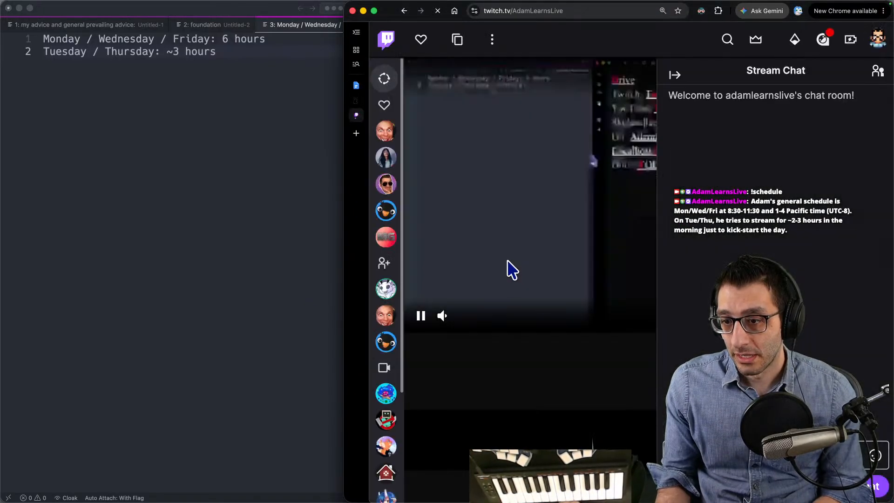
scroll(499, 279, "down", 5)
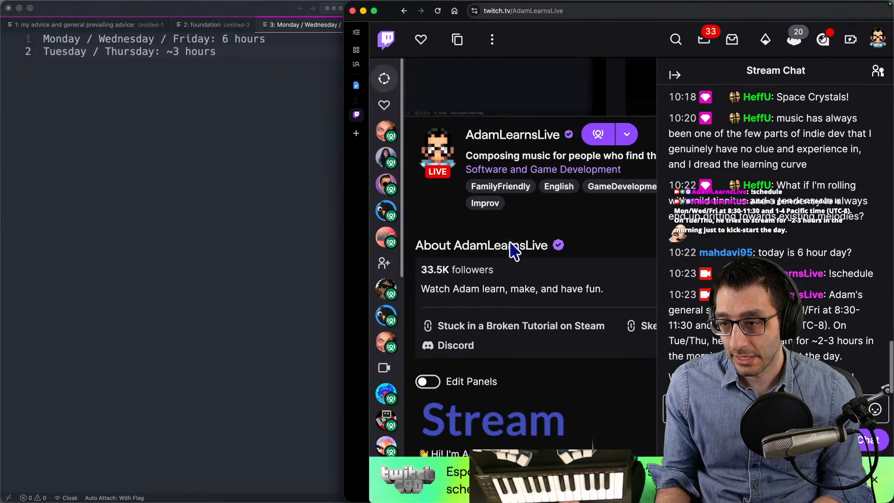
key("ctrl+alt+Return")
scroll(494, 279, "down", 4)
left_click_drag(416, 294, 506, 311)
left_click(506, 311)
key("super+w")
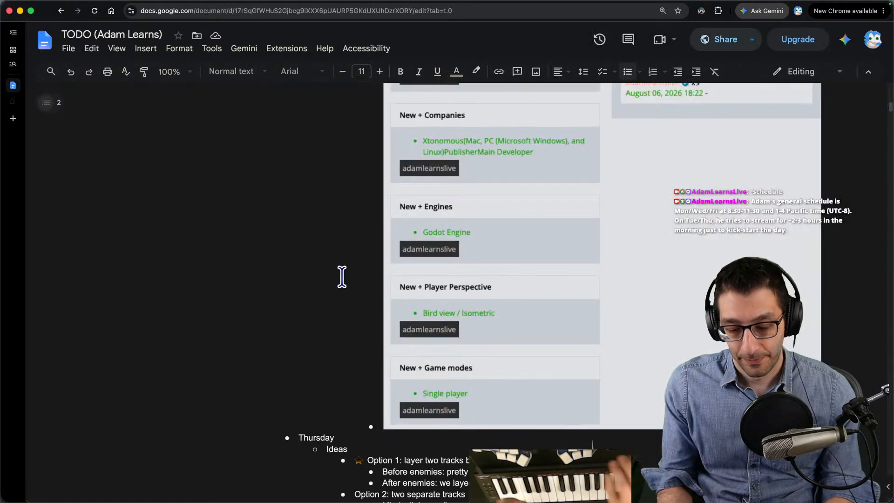
- Search the Abbott Commands page for "schedule", examine the schedule command's response and close the page
key("super+Tab")
key("super+Tab")
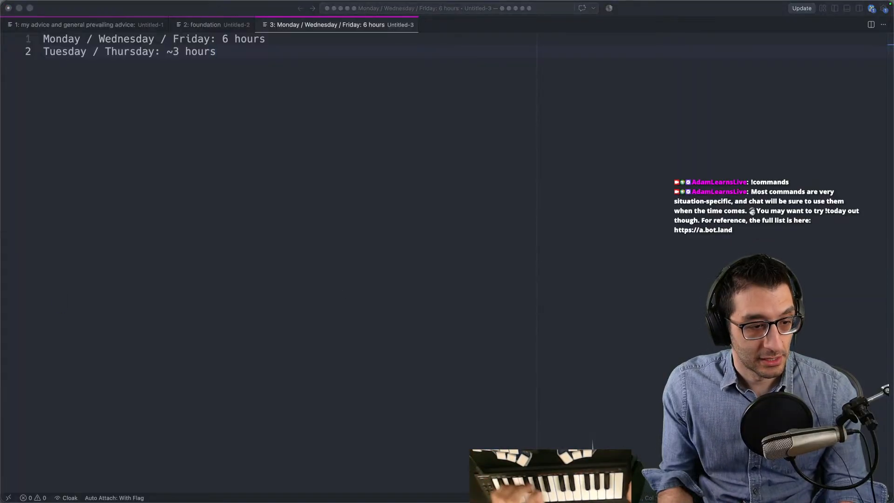
key("super+Tab")
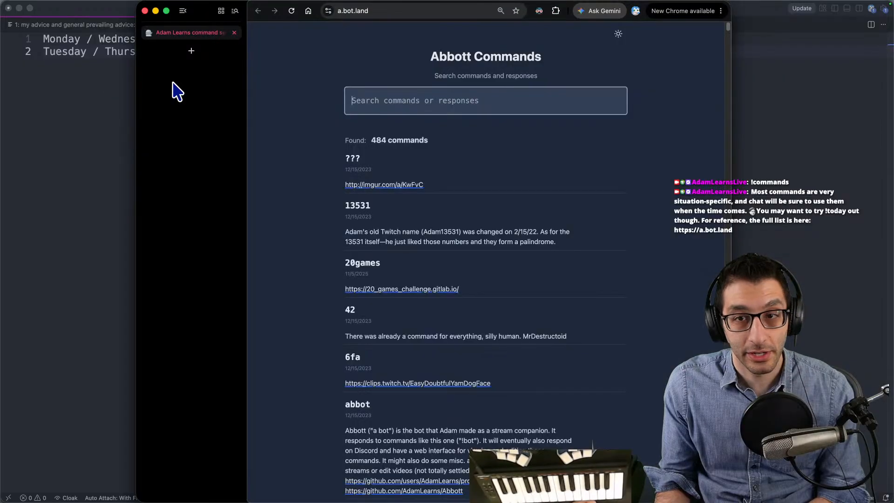
type("schedule")
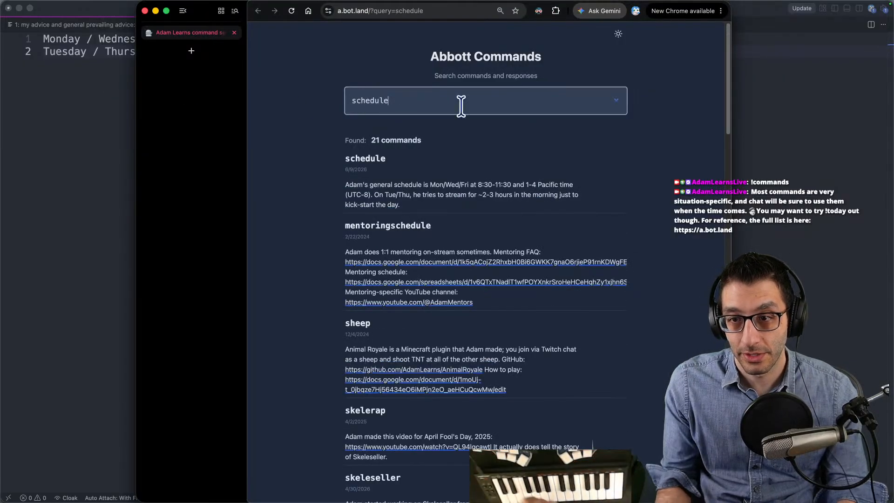
left_click_drag(329, 186, 516, 203)
left_click(319, 145)
key("super+w")
key("super+Tab")
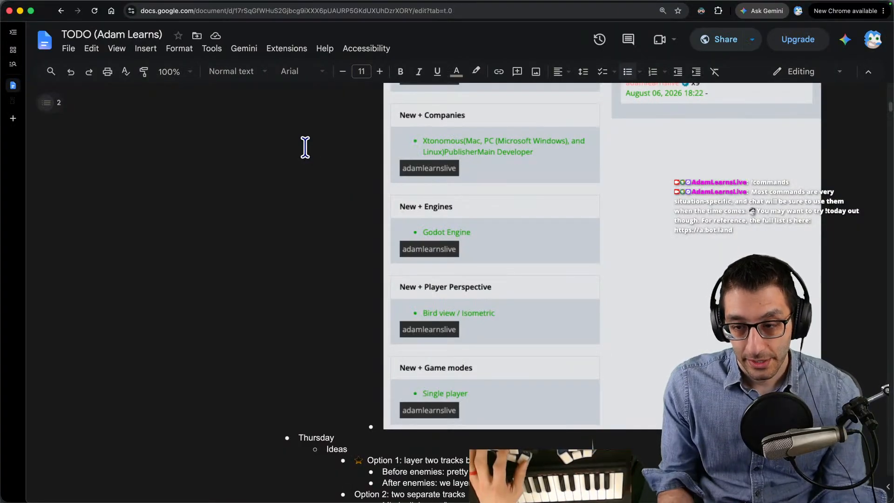
- Switch back to FL Studio, add an E5 pad note from bar 9 to bar 14, and play back the pattern
left_click(512, 486)
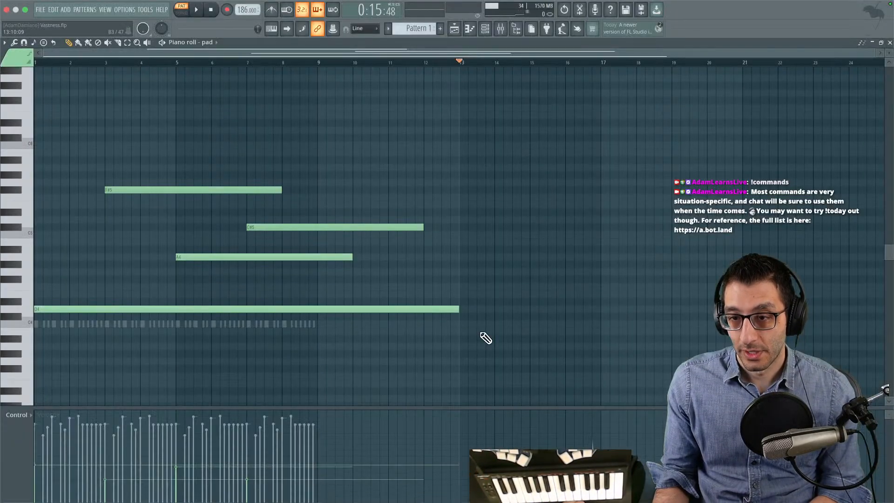
scroll(281, 142, "down", 1)
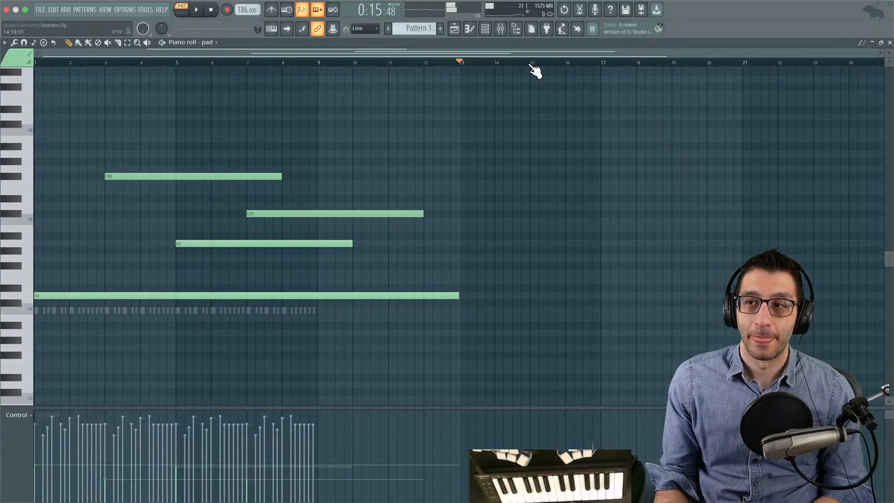
key("space")
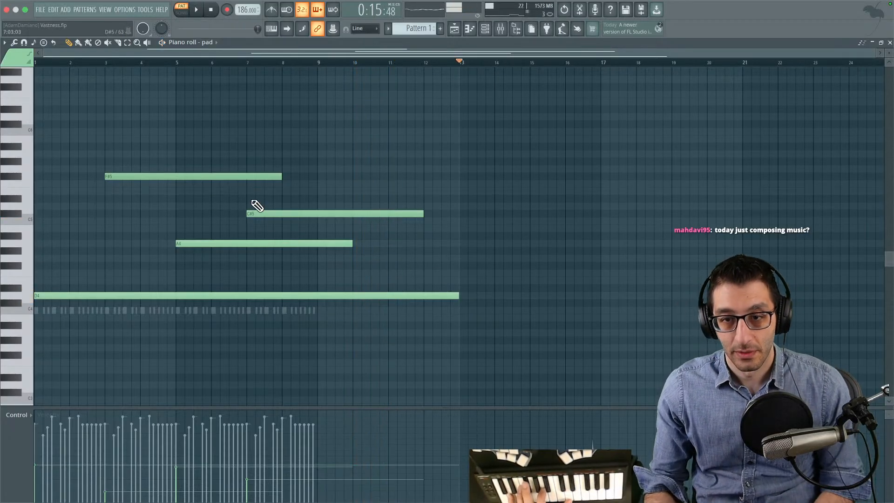
left_click(301, 190)
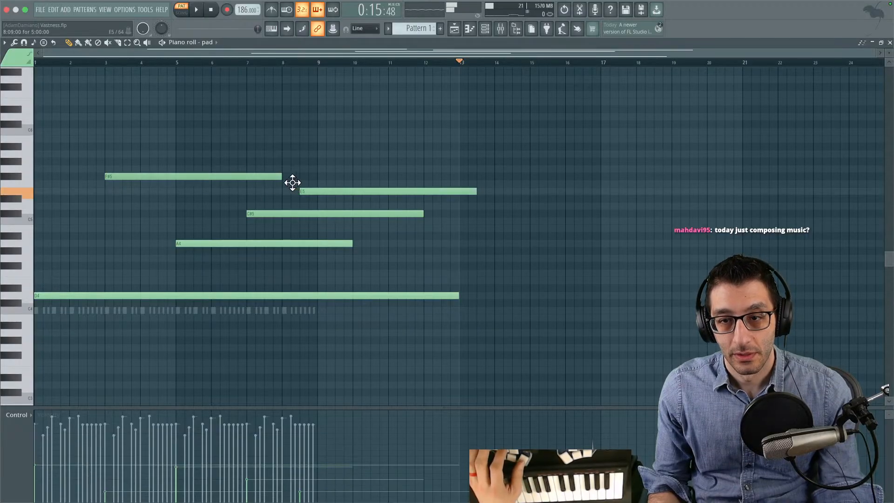
left_click_drag(281, 184, 320, 181)
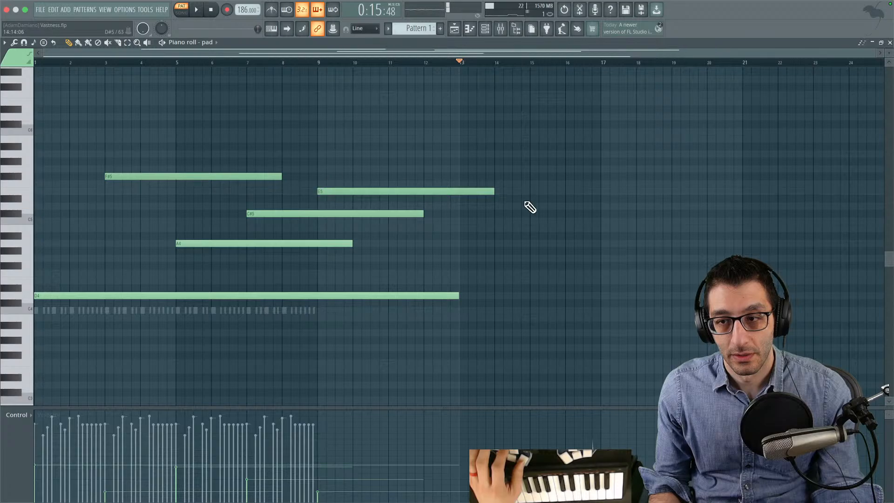
left_click(350, 190)
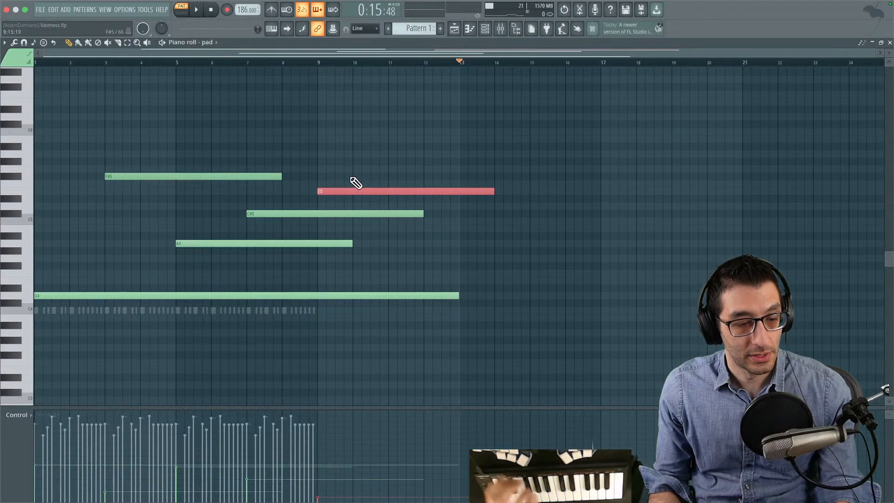
left_click(348, 178)
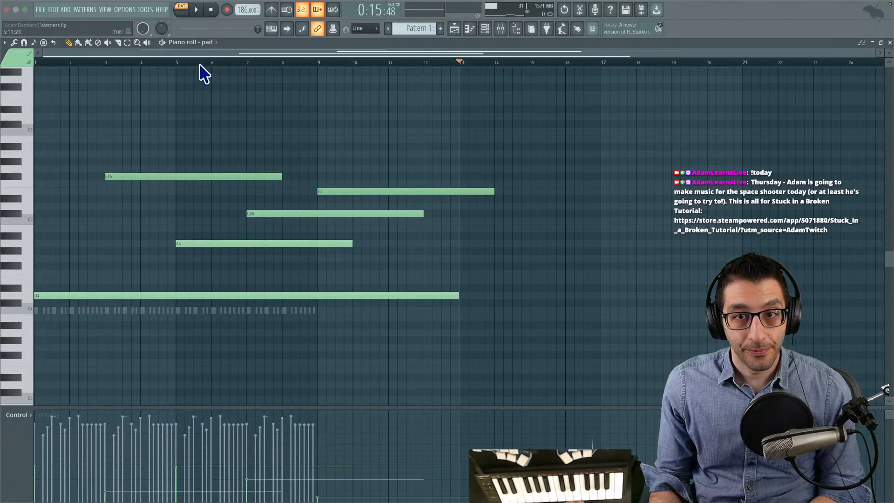
key("space")
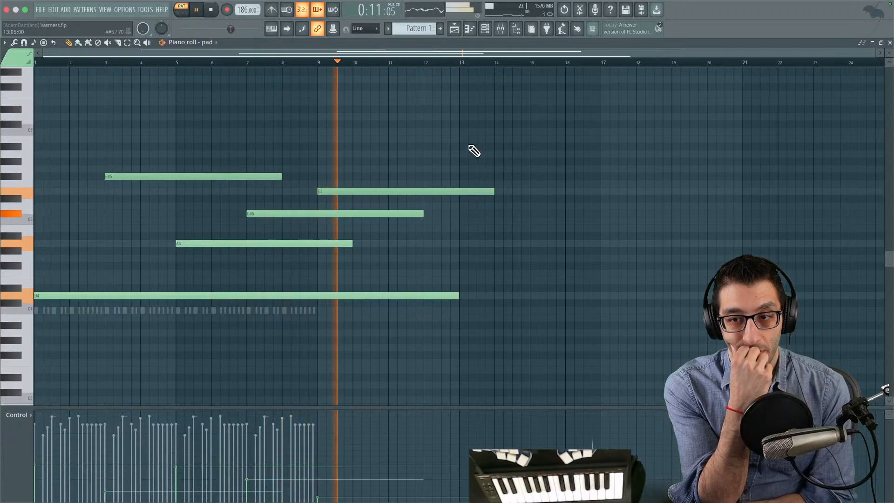
key("space")
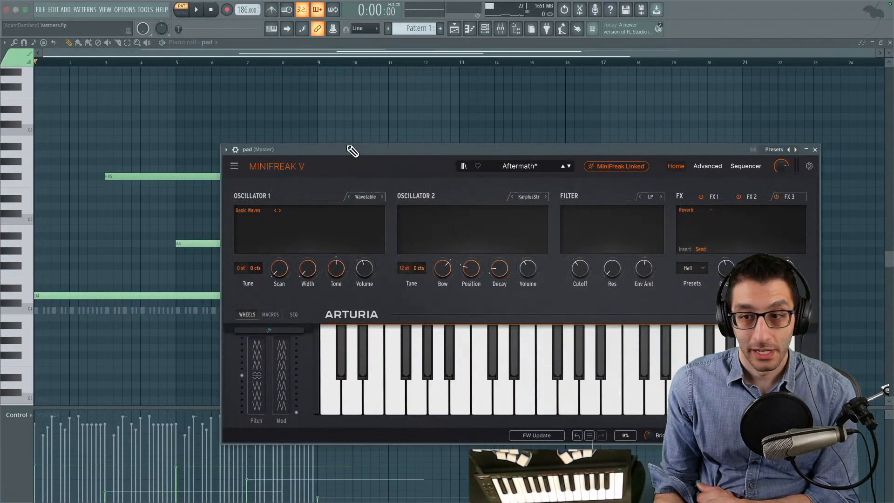
- Reopen MiniFreak V in its Advanced view and set the envelope's Vel > VCA to 71
left_click_drag(415, 147, 220, 42)
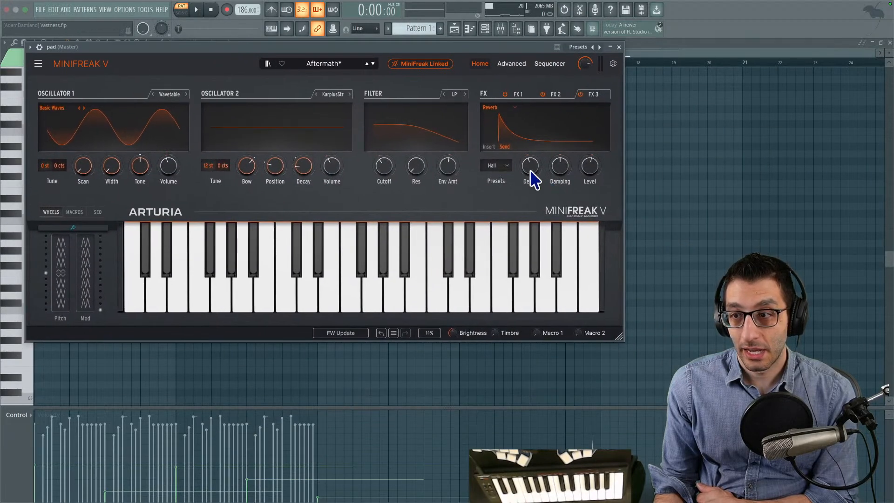
left_click(512, 63)
left_click(606, 254)
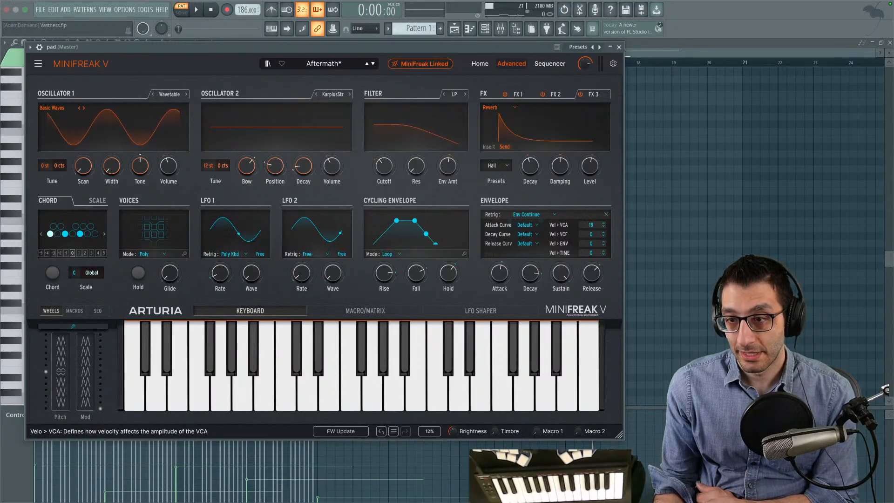
left_click_drag(585, 225, 586, 222)
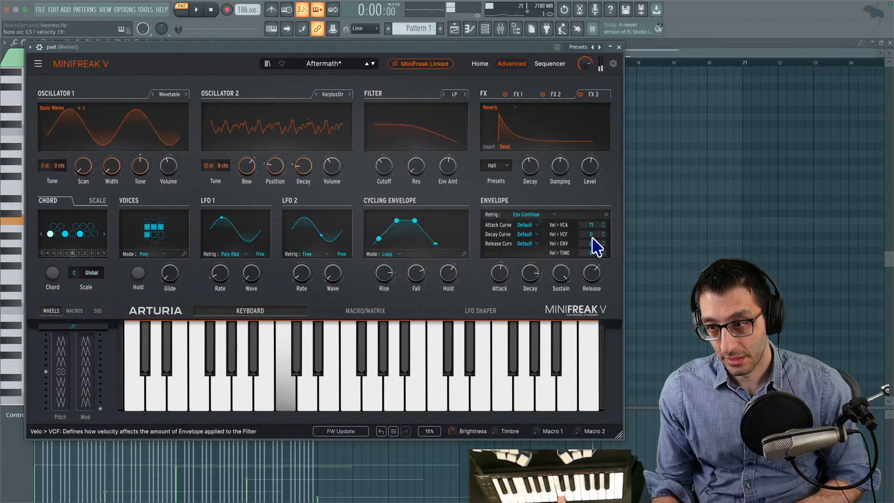
- Switch to the notes app, look for a "minifreak" note and search the FL Studio note for "mini" and "vca"
key("super+Tab")
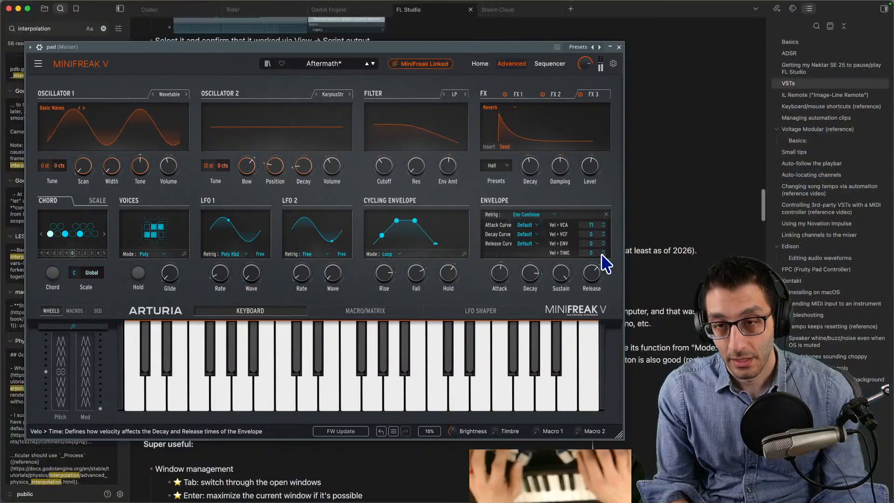
key("super+o")
type("minifreak")
key("alt+BackSpace")
key("Escape")
key("super+f")
type("mini")
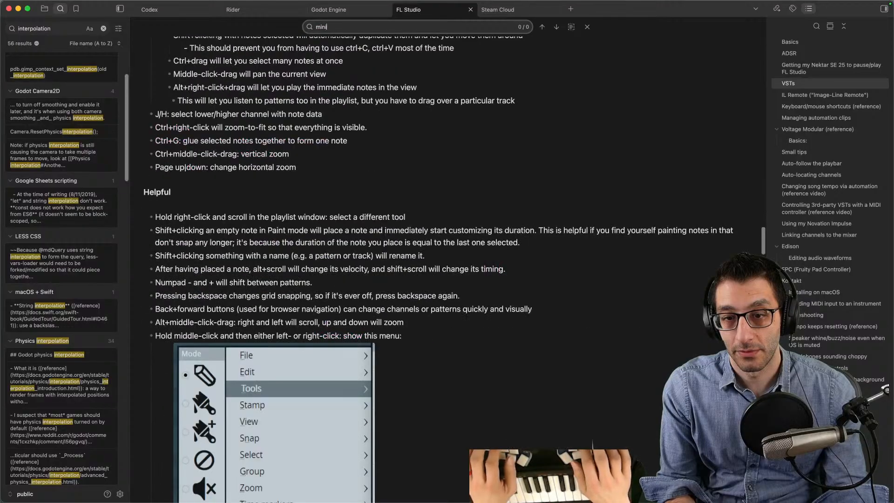
type("vca")
key("Escape")
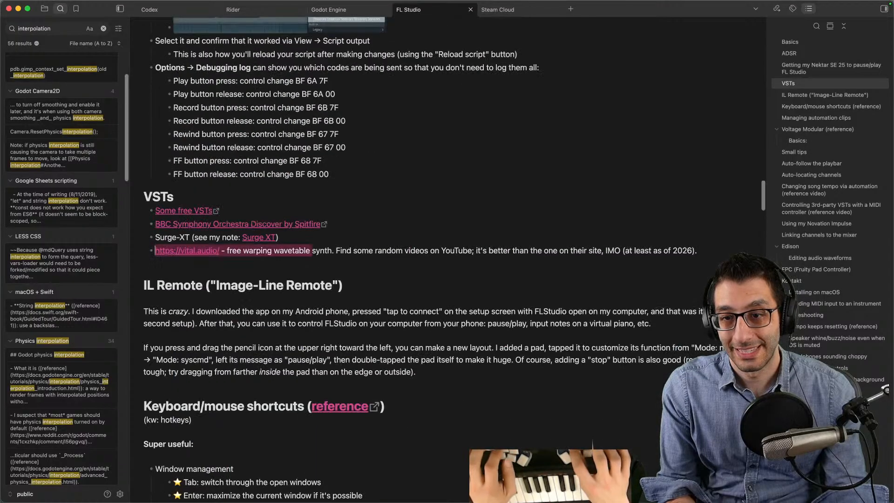
- Search all notes for "vca" and "envelope", and open the envelope match in the FL Studio note
key("super+shift+f")
type("vca")
key("alt+BackSpace")
type("envelope")
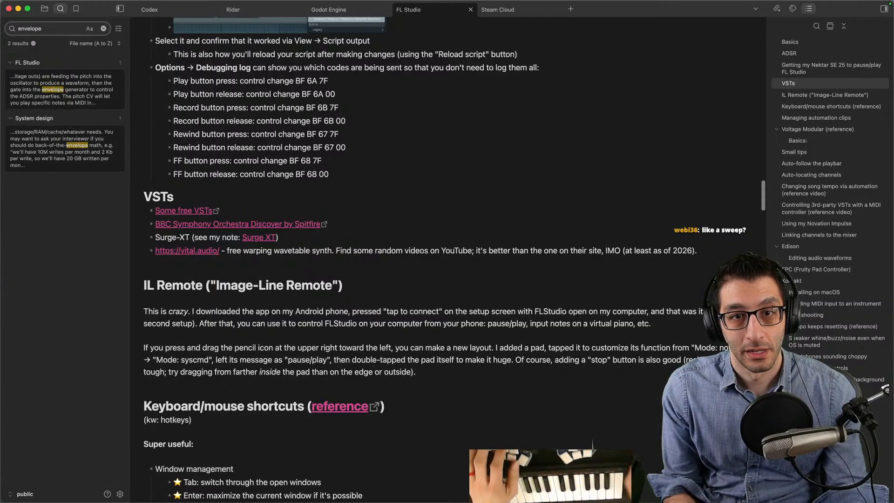
left_click(50, 83)
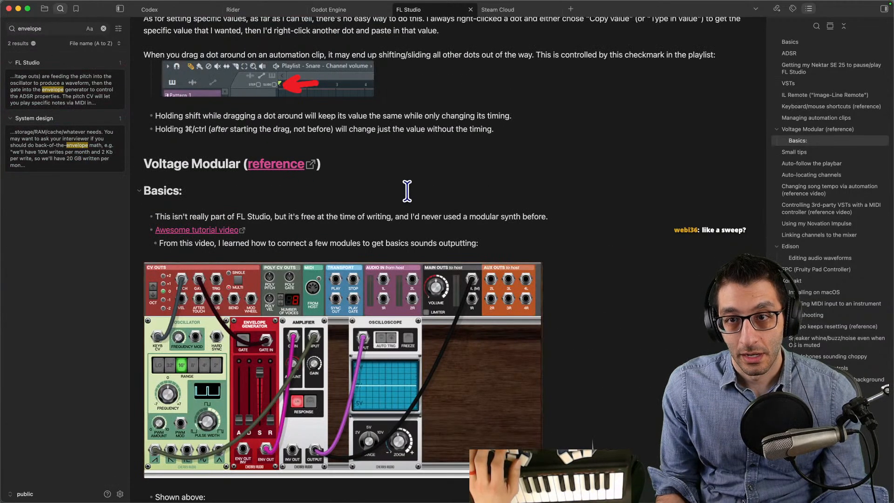
- Search the FL Studio note for "envelope" and "velocity", stepping through the velocity matches
scroll(407, 191, "up", 4)
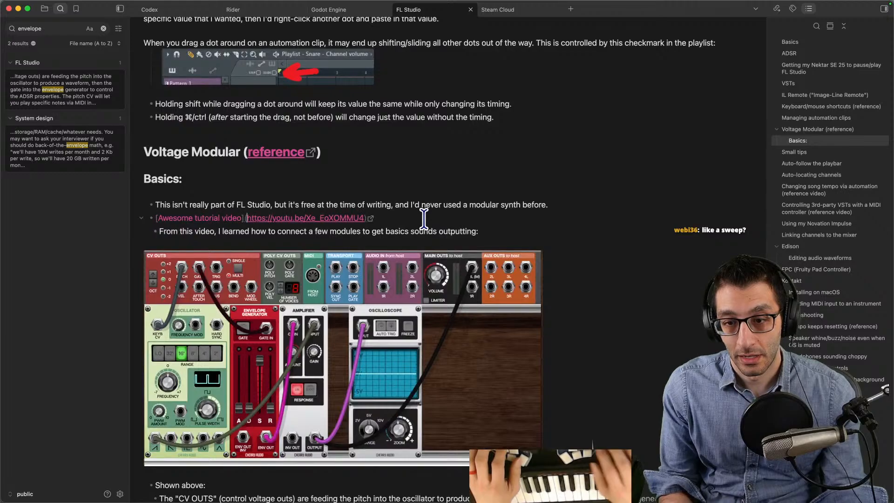
key("super+f")
type("envelope")
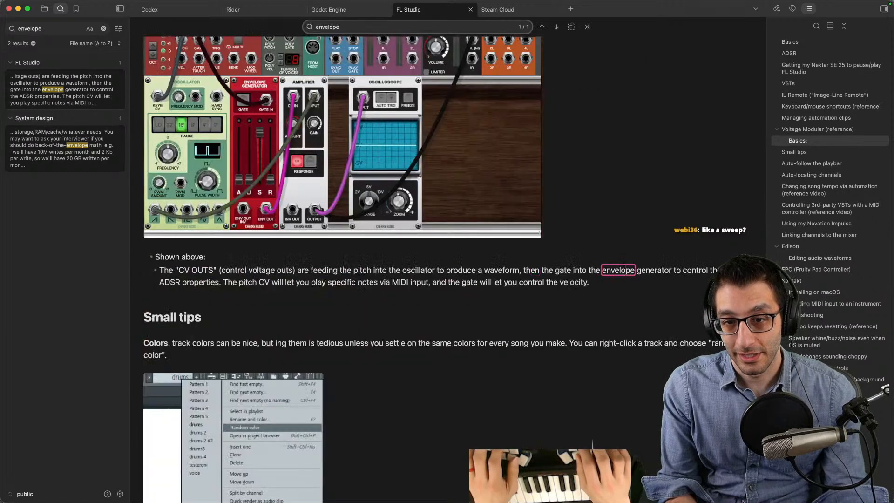
type("velocity")
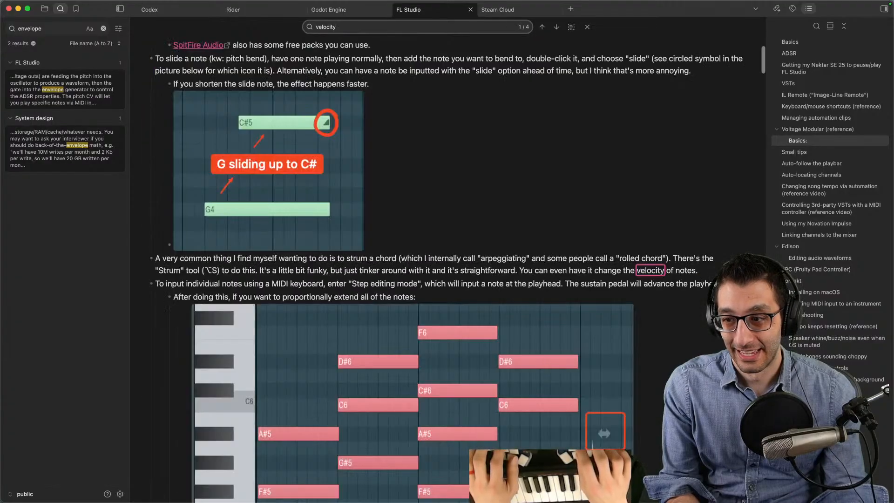
key("Return")
key("Return")
key("Return")
key("Escape")
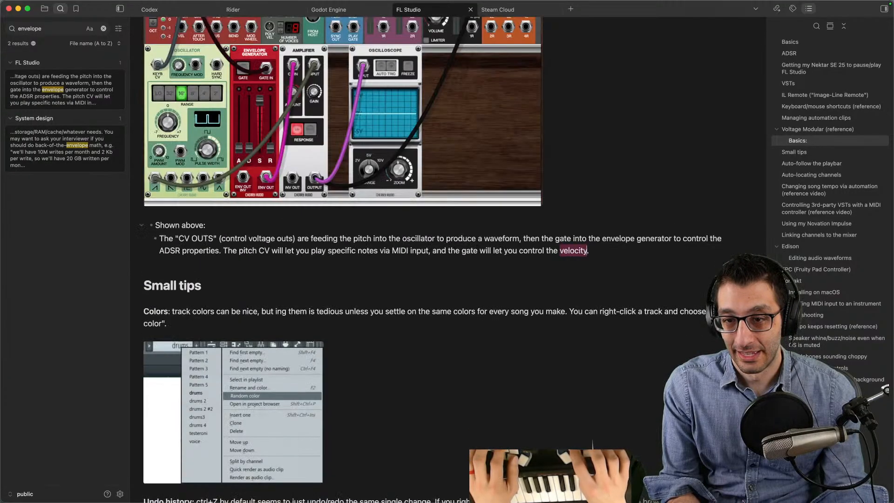
- Search all notes for "velocity" and open each of the matches in the FL Studio note
key("super+shift+f")
type("velocity")
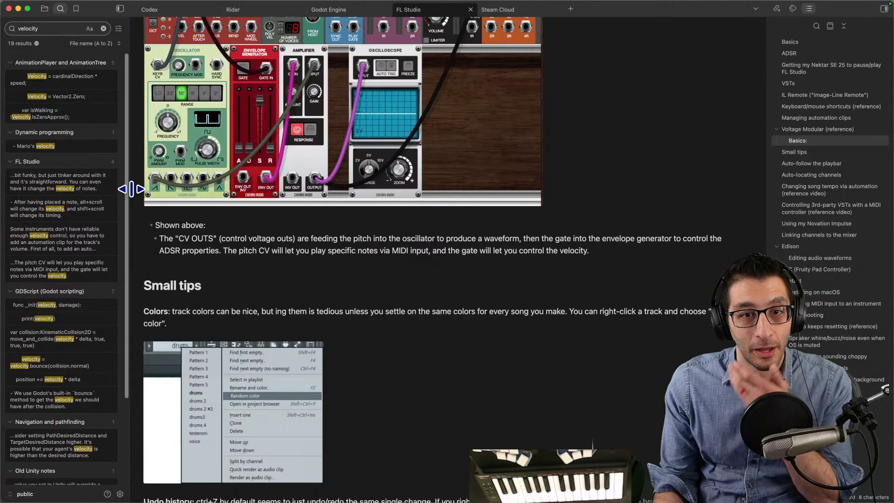
scroll(90, 174, "down", 3)
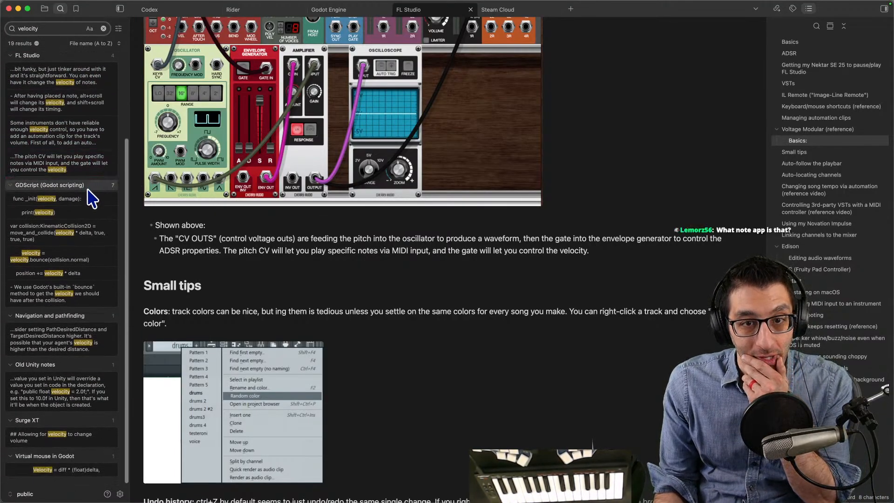
scroll(88, 189, "up", 3)
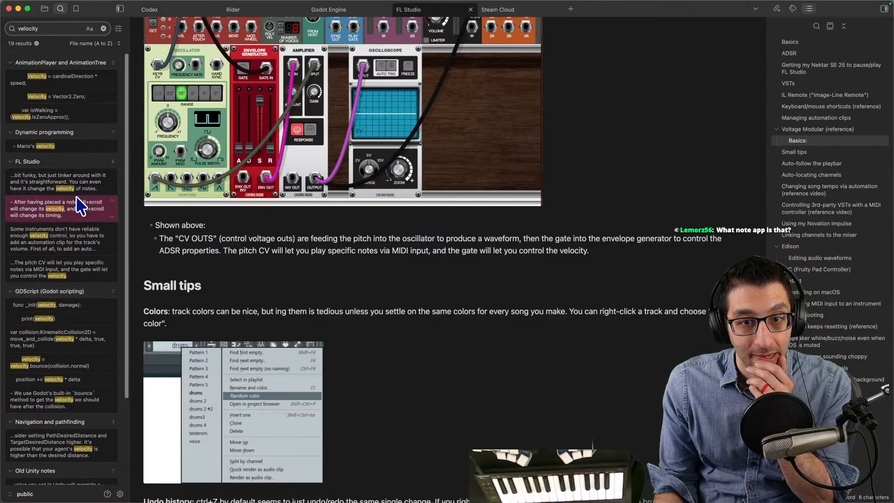
left_click(80, 189)
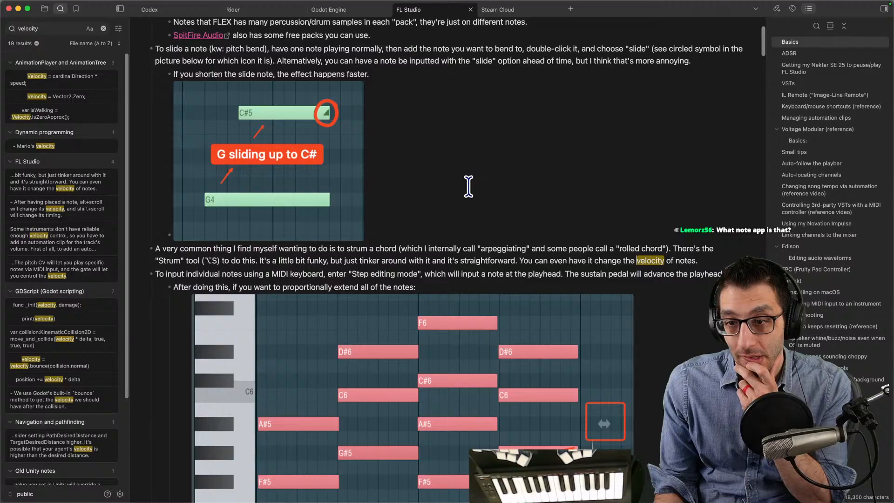
left_click(42, 212)
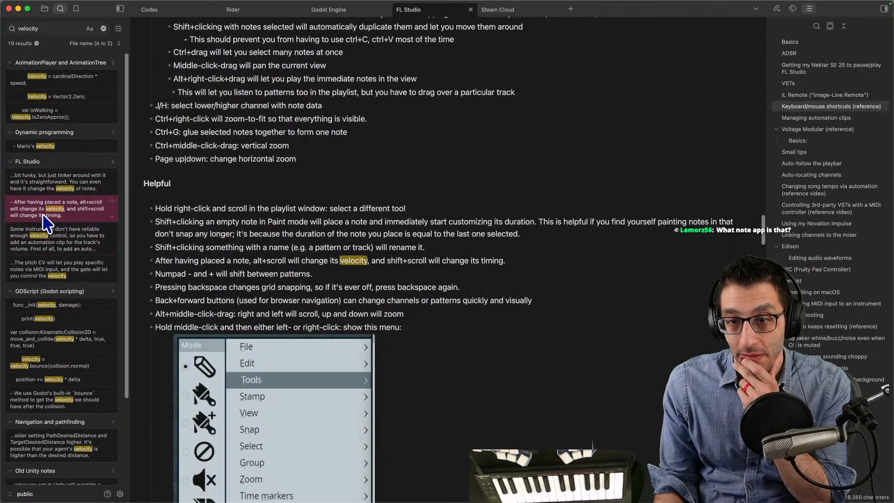
left_click(48, 235)
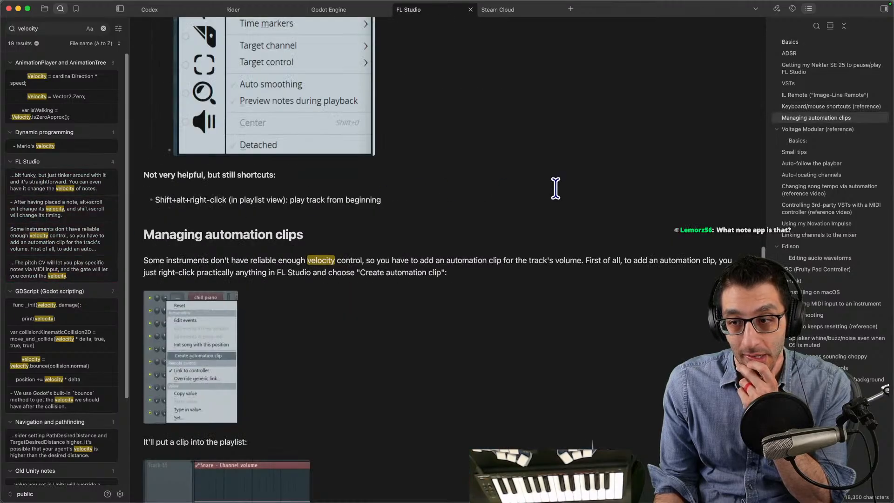
left_click(45, 275)
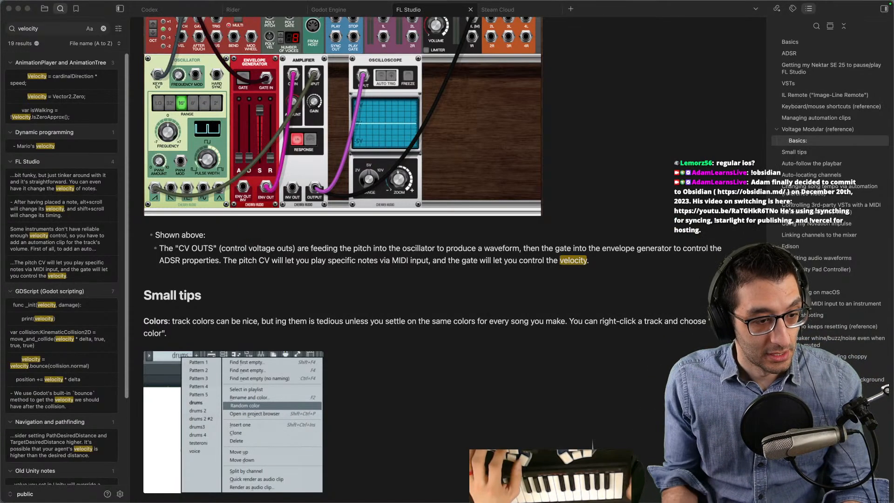
- Switch back to FL Studio, set the MiniFreak V envelope's Vel > VCA to 65, and audition the pad on its on-screen keyboard
key("super+Tab")
key("super+Tab")
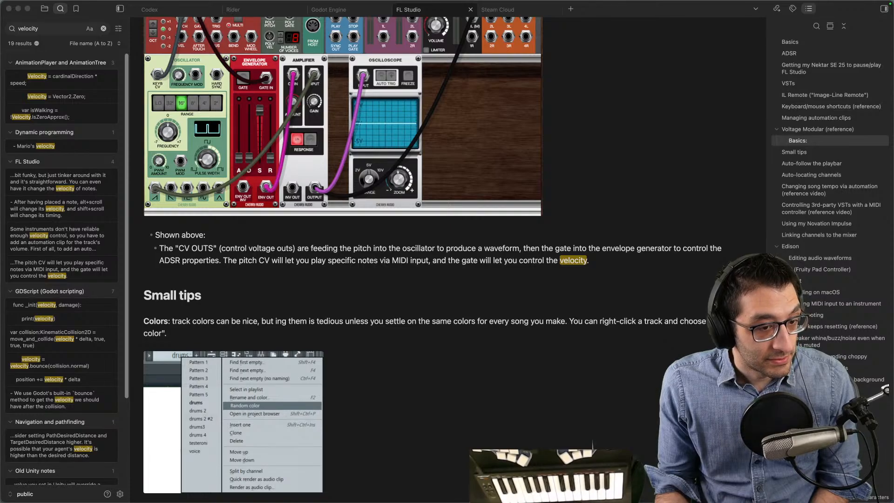
left_click(615, 483)
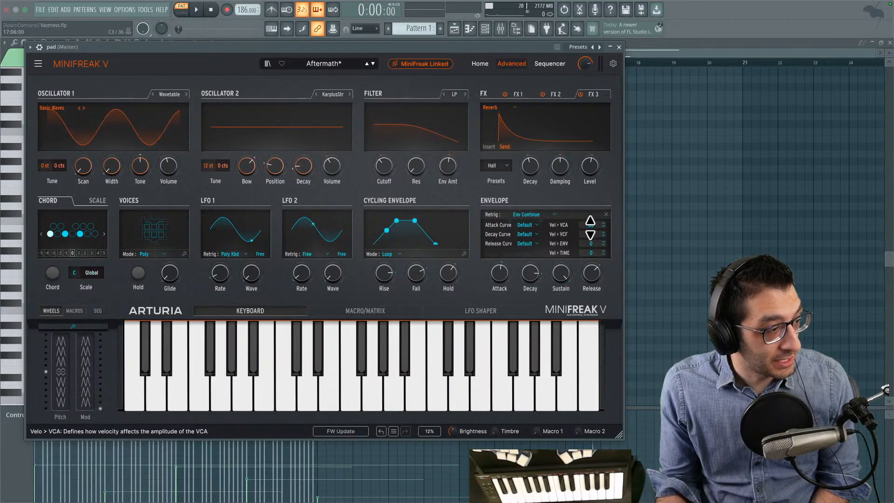
left_click(351, 412)
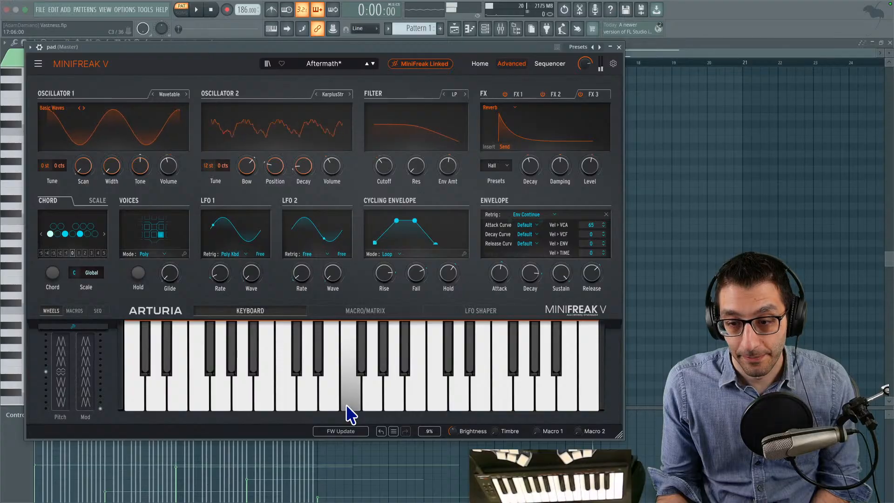
left_click(352, 332)
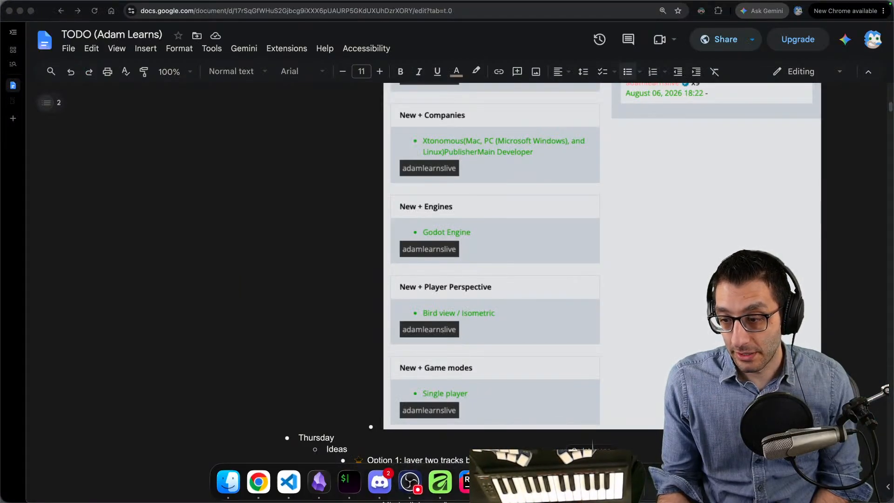
- Switch to the running Godot game and view its space scene
left_click(501, 483)
key("ctrl+Up")
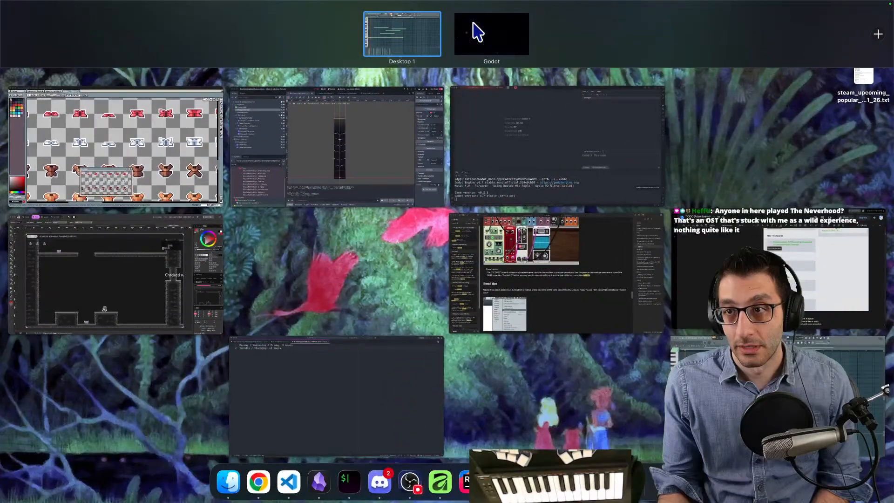
left_click(474, 23)
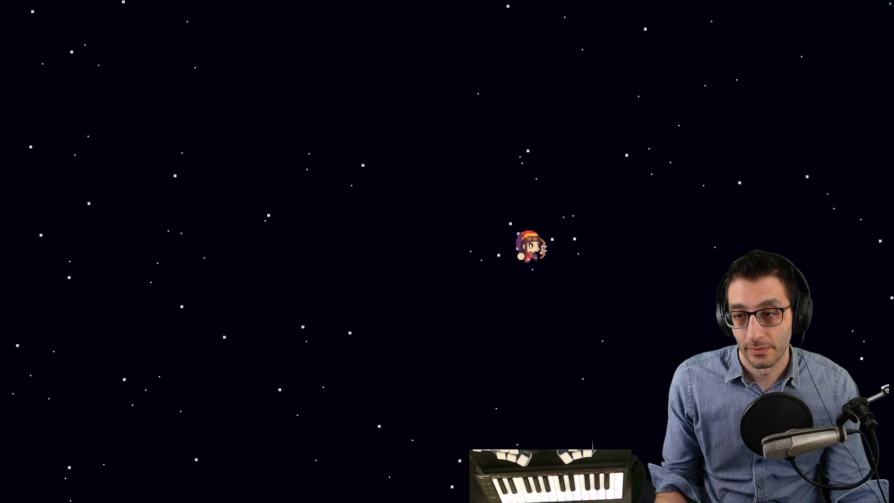
- Return to FL Studio and close the MiniFreak V window to get back to the pad's piano roll
key("ctrl+Up")
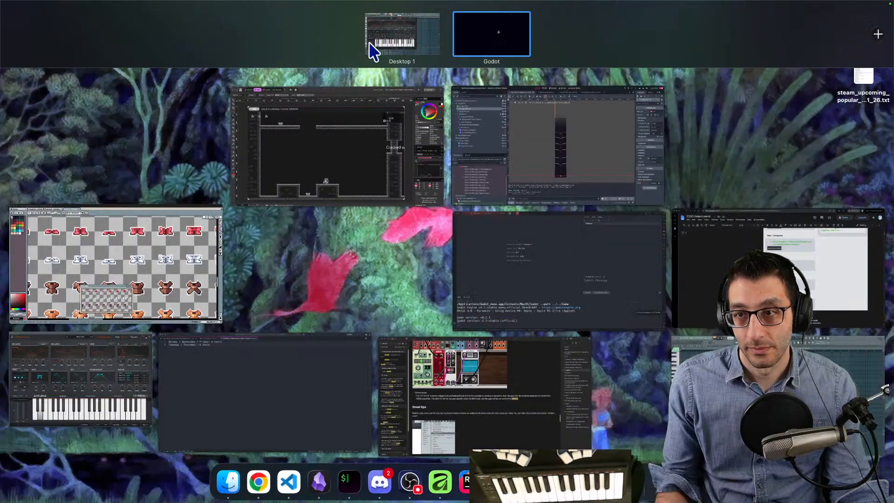
left_click(370, 39)
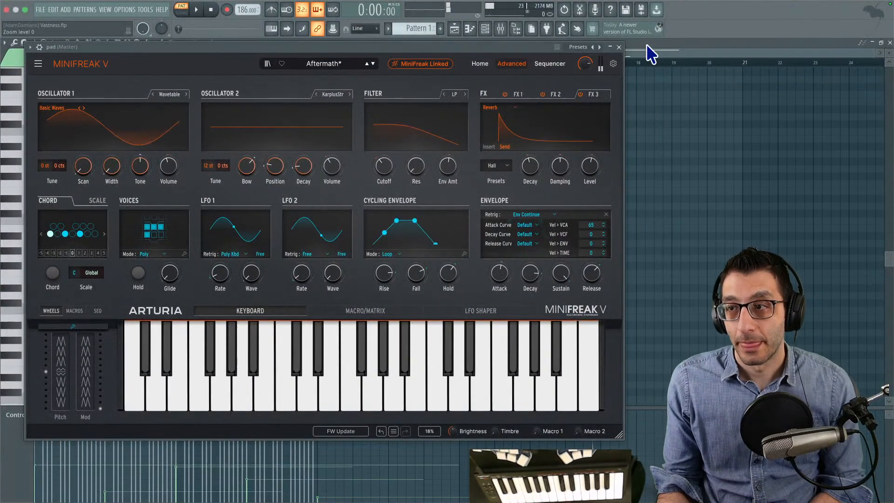
left_click_drag(416, 50, 470, 82)
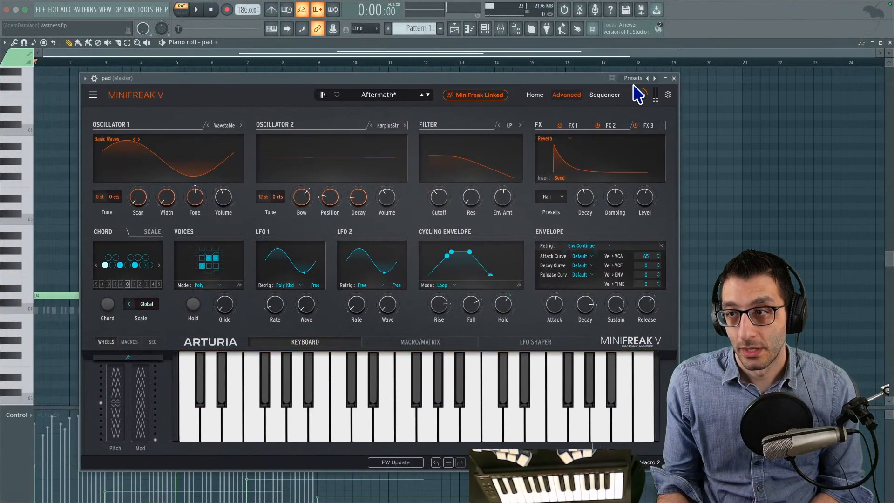
left_click(674, 78)
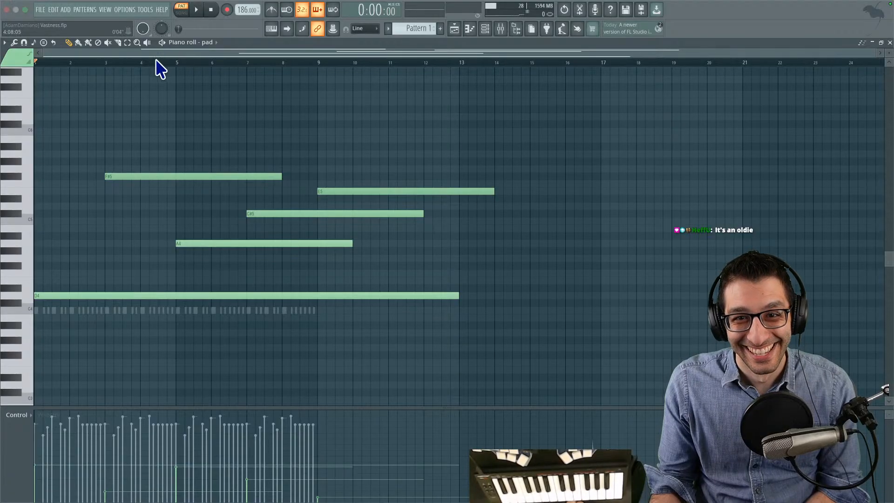
- Play back the pattern and move the E5 pad note to start at bar 11, keeping its length
key("space")
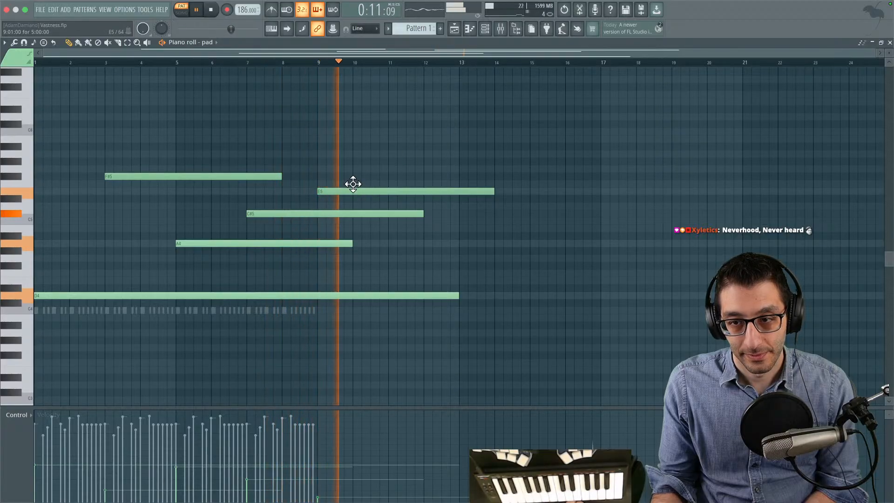
left_click_drag(353, 185, 423, 183)
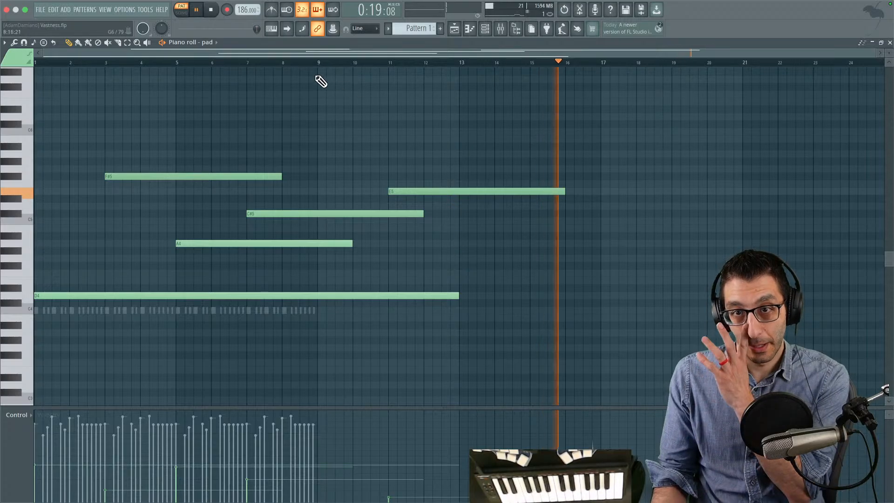
key("space")
key("space")
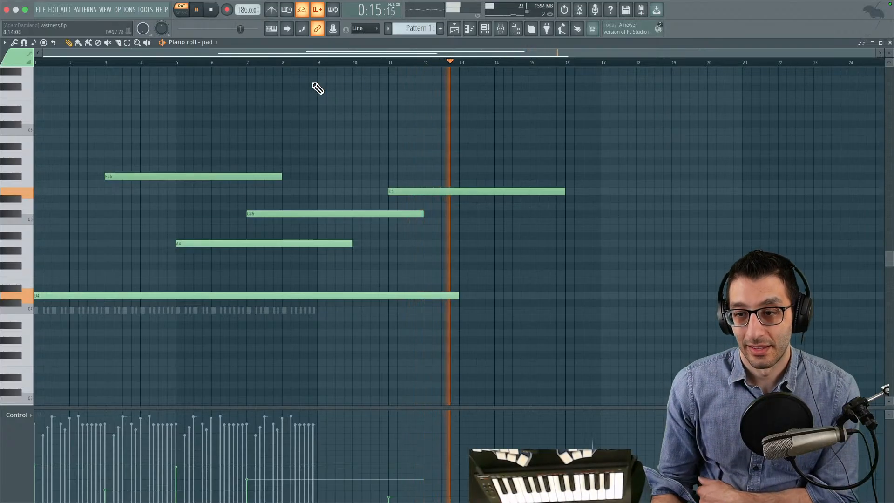
- Stop playback and shorten the E5 pad note so that it ends at bar 14
left_click_drag(599, 224, 250, 233)
key("space")
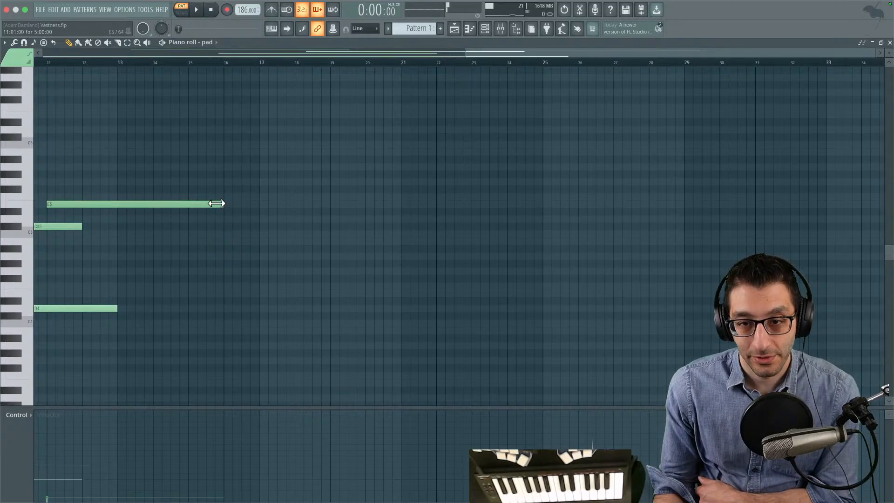
left_click_drag(222, 204, 140, 203)
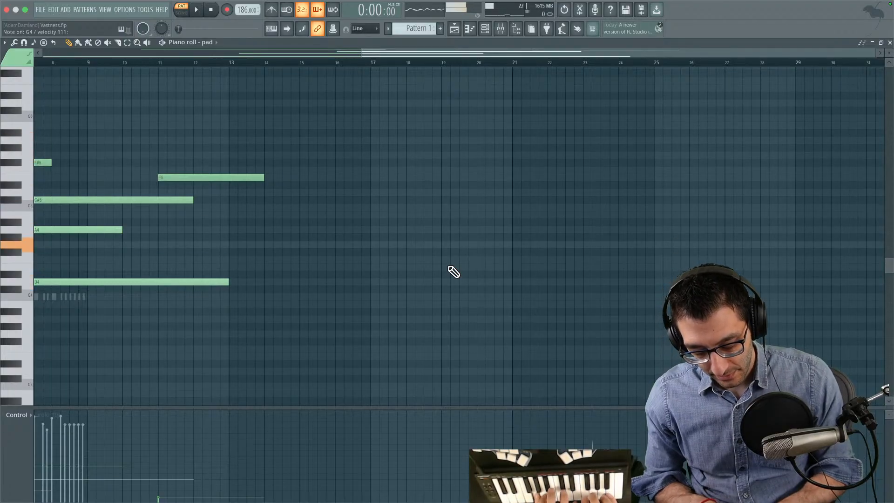
- Add a G4 pad note from bar 17 to bar 29 and play the pattern from bar 10
left_click(167, 288)
right_click(171, 288)
mouse_move(309, 201)
left_mouse_down()
mouse_move(277, 241)
mouse_move(363, 242)
left_mouse_up()
scroll(413, 210, "left", 2)
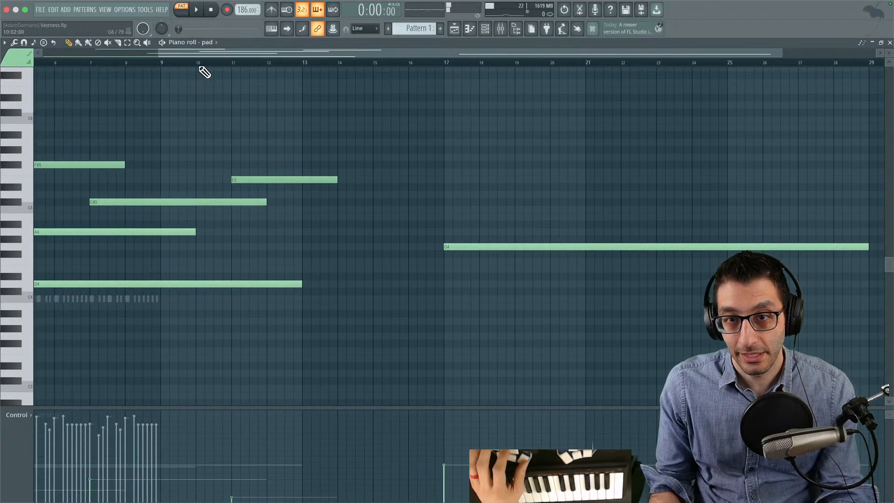
left_click(205, 63)
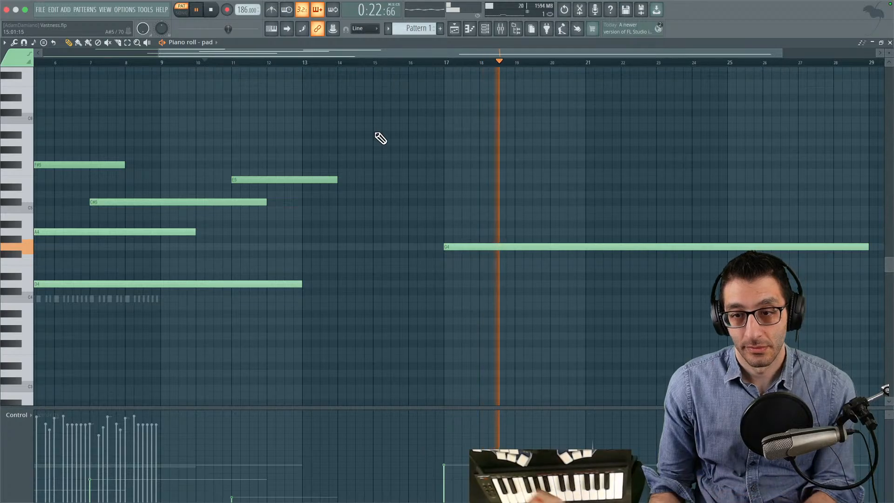
key("space")
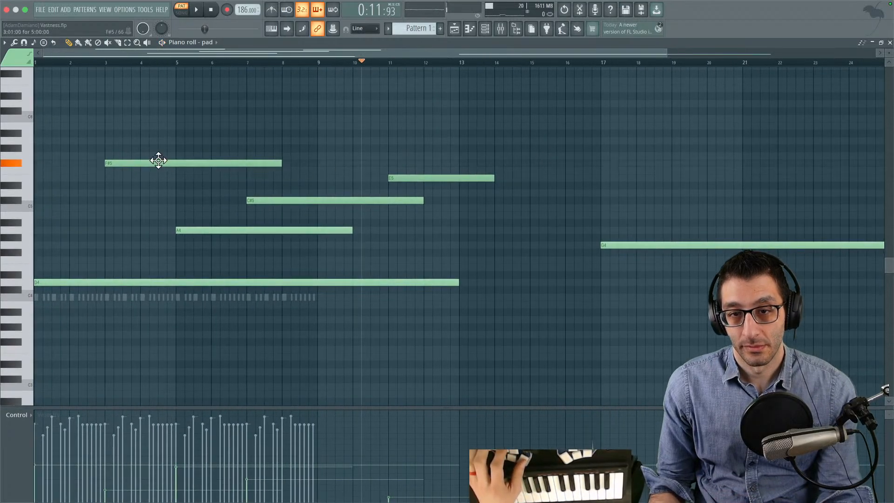
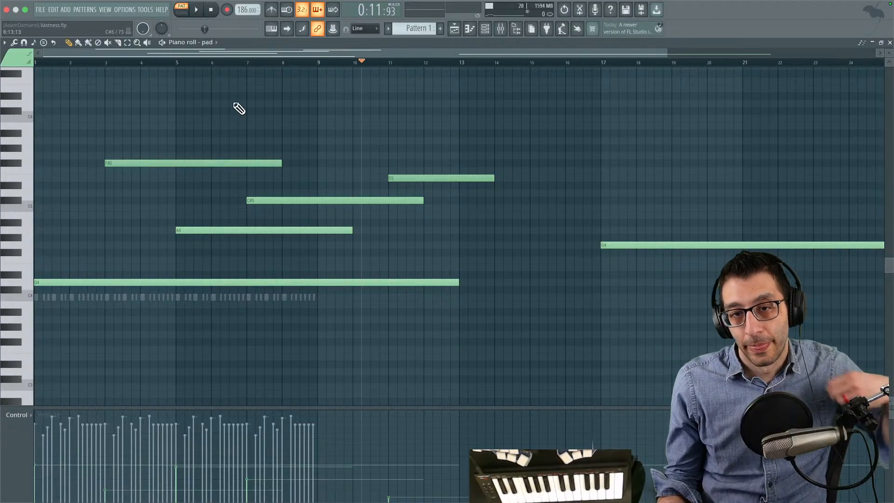
- Add staggered five-bar pad notes above the G4: A5 at bar 19, D5 at 21, F#5 at 23 and C#6 at 25, adjusting their velocities
left_click_drag(568, 161, 167, 192)
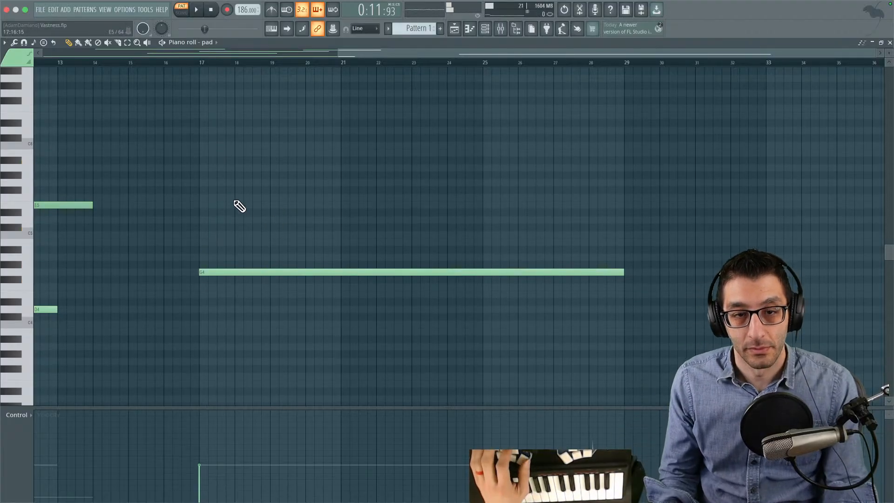
mouse_move(284, 165)
left_mouse_down()
mouse_move(555, 204)
mouse_move(709, 204)
mouse_move(419, 235)
mouse_move(448, 237)
mouse_move(436, 183)
mouse_move(432, 238)
left_mouse_up()
key("y")
left_click_drag(333, 264, 503, 280)
key("p")
key("y")
left_click_drag(368, 289, 218, 266)
mouse_move(286, 246)
left_mouse_down()
mouse_move(226, 236)
mouse_move(305, 183)
mouse_move(606, 193)
left_mouse_up()
mouse_move(389, 390)
left_mouse_down()
mouse_move(547, 369)
mouse_move(751, 369)
mouse_move(401, 361)
mouse_move(347, 462)
left_mouse_up()
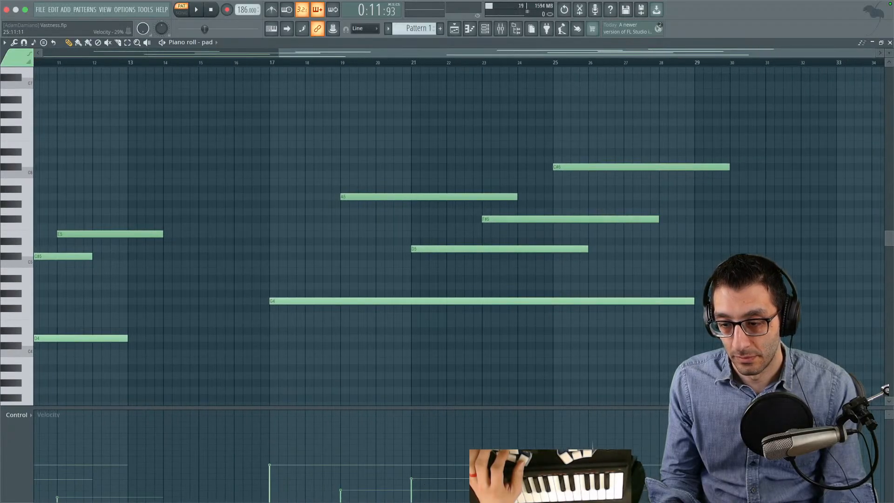
- Play back the new phrase, stop, and add a five-bar E5 pad note starting at bar 27
key("space")
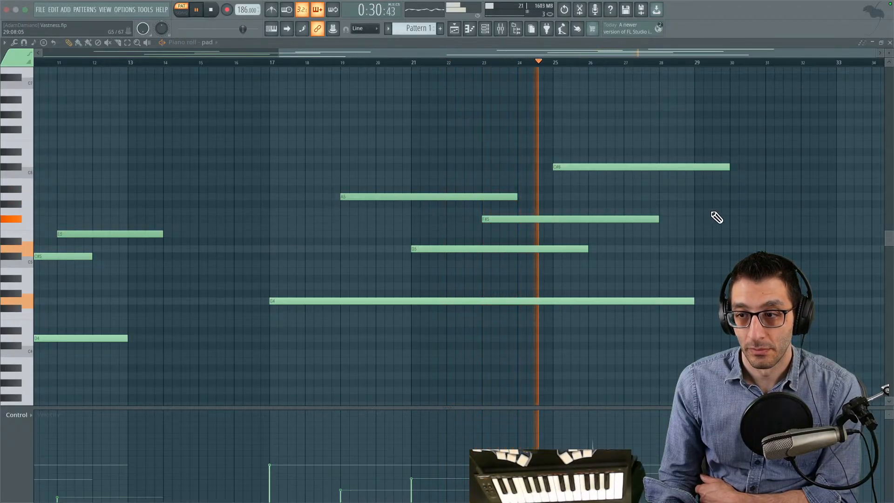
left_click_drag(650, 205, 305, 199)
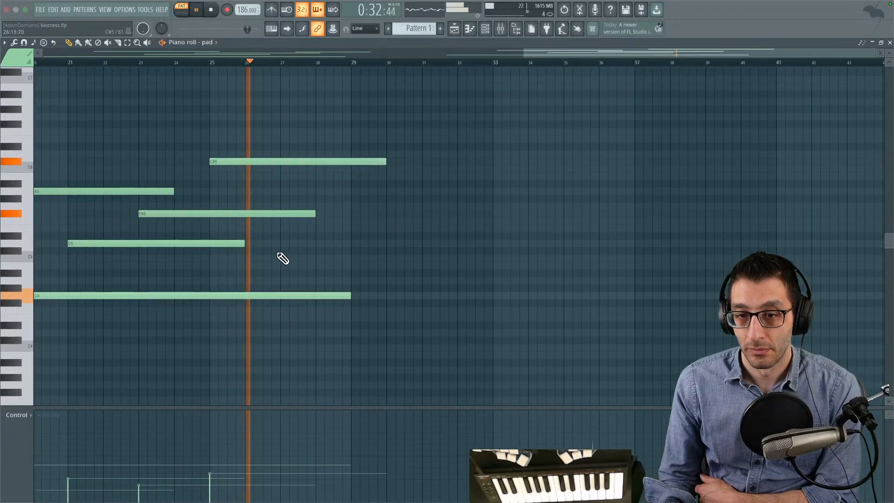
key("space")
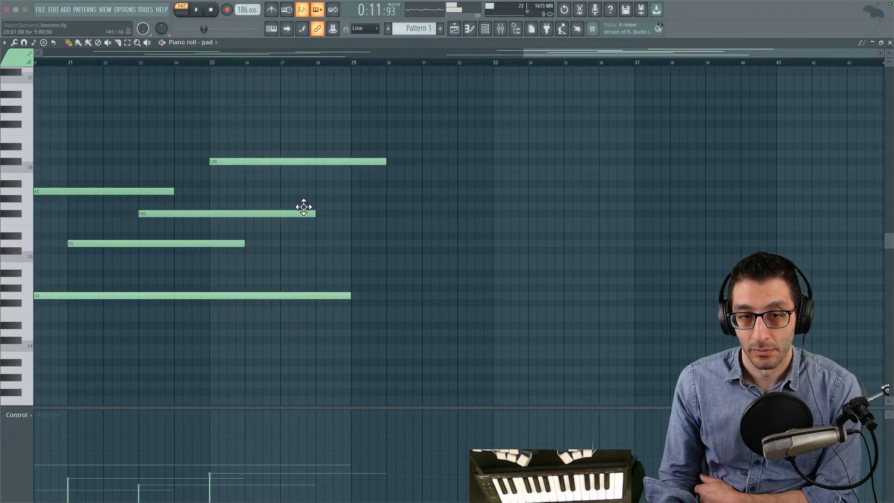
left_click(137, 189)
mouse_move(269, 239)
left_mouse_down()
mouse_move(250, 221)
mouse_move(272, 217)
left_mouse_up()
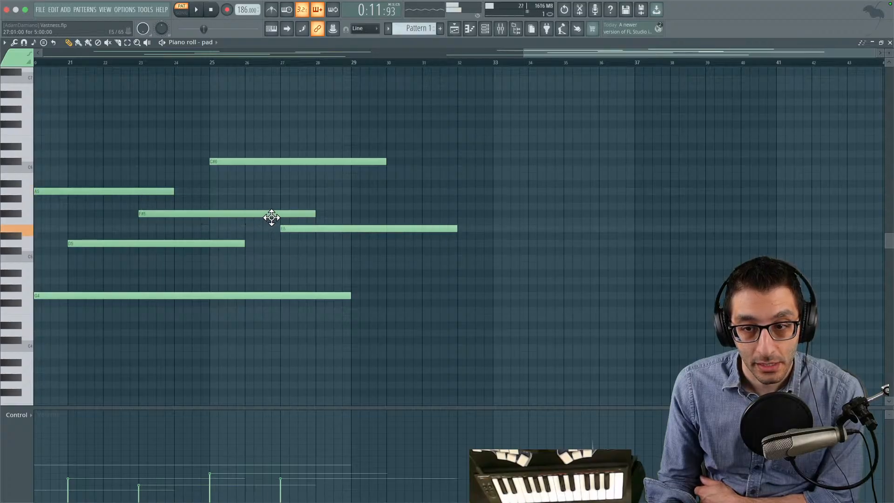
- Play the pattern and move the E5 pad note to start at bar 26, keeping its length
key("space")
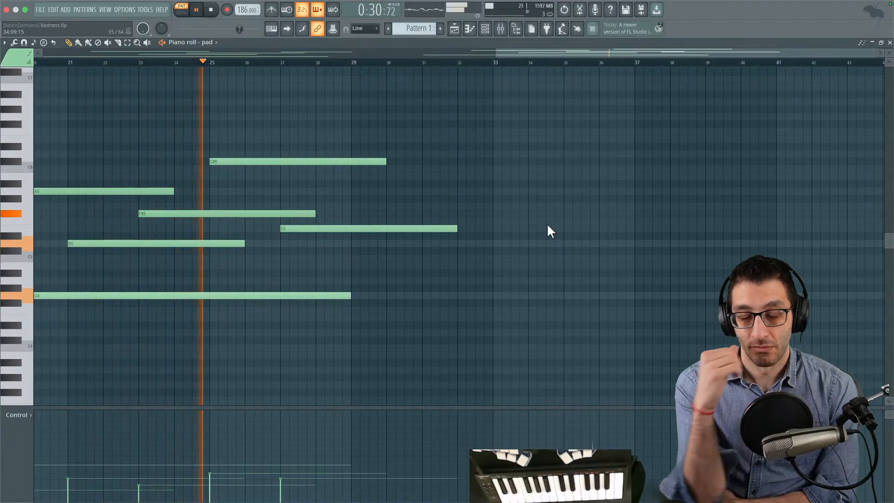
left_click_drag(299, 228, 268, 228)
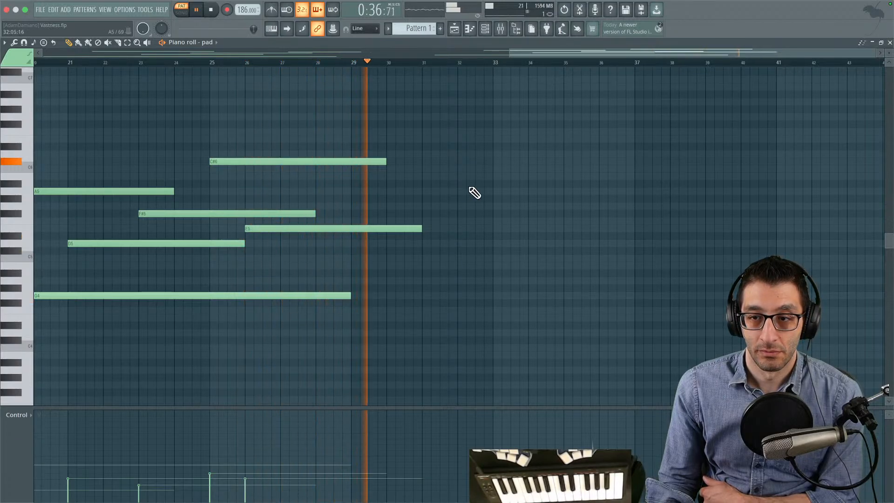
key("space")
- Add a B4 pad note from bar 33 to bar 45 and return the playback position to the start
left_click_drag(375, 174, 581, 199)
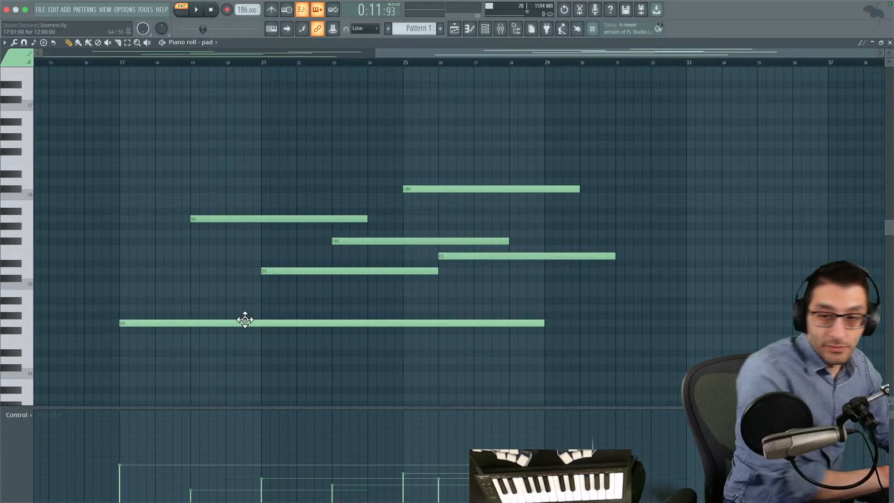
scroll(368, 307, "right", 6)
scroll(371, 305, "down", 1)
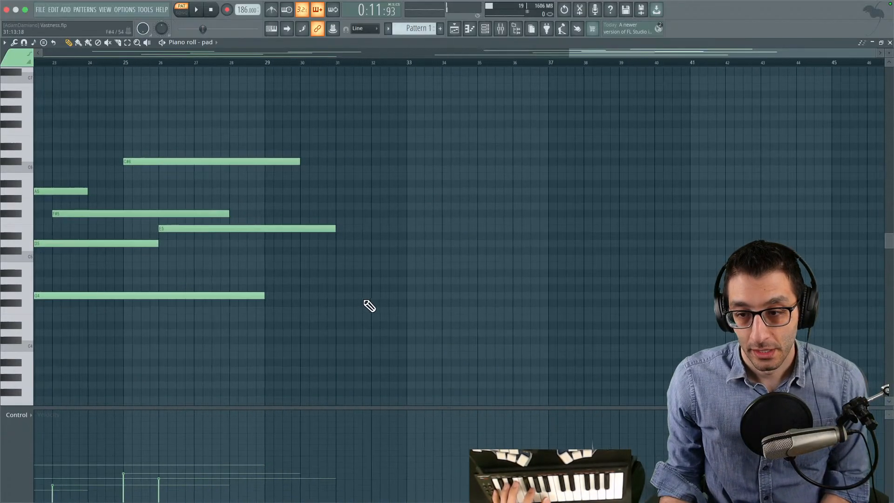
left_click_drag(386, 262, 233, 265)
left_click_drag(287, 234, 260, 237)
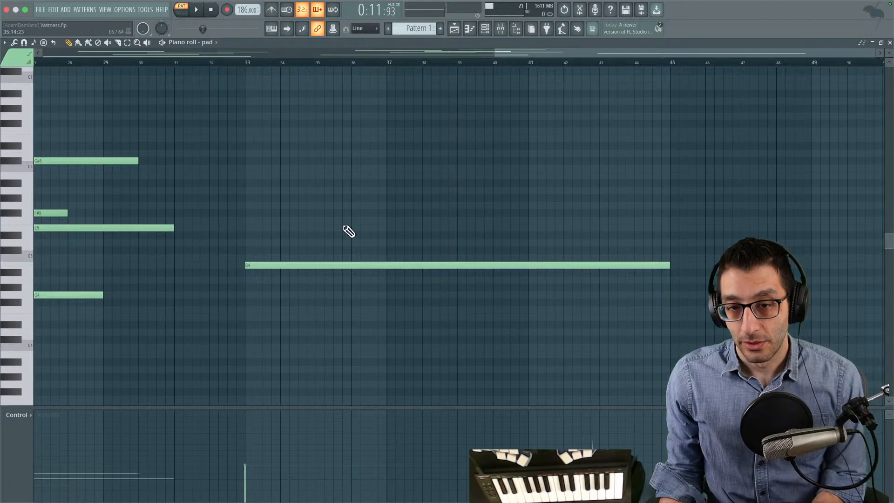
key("space")
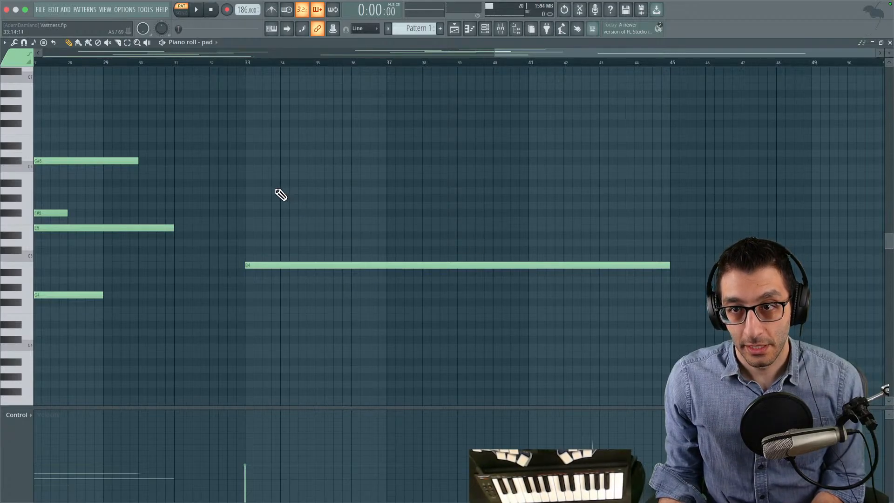
- Switch to the Godot game and go from the starfield scene into the brick-walled dungeon area
key("ctrl+Up")
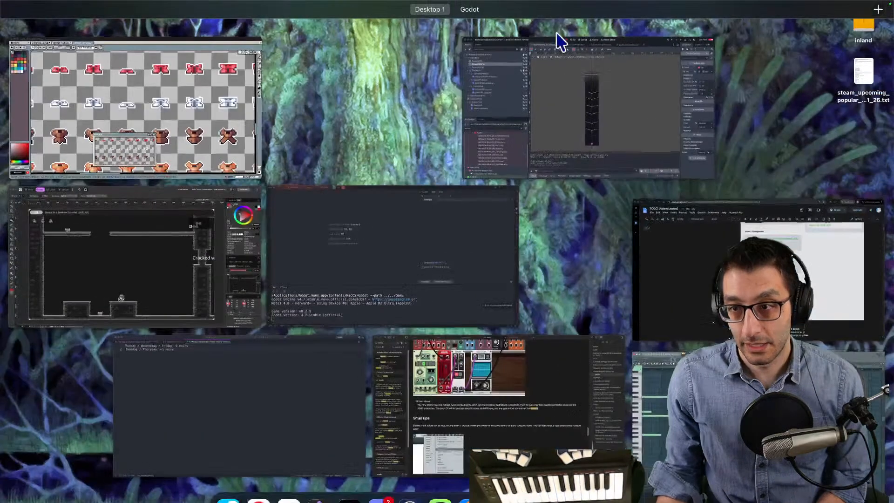
left_click(485, 34)
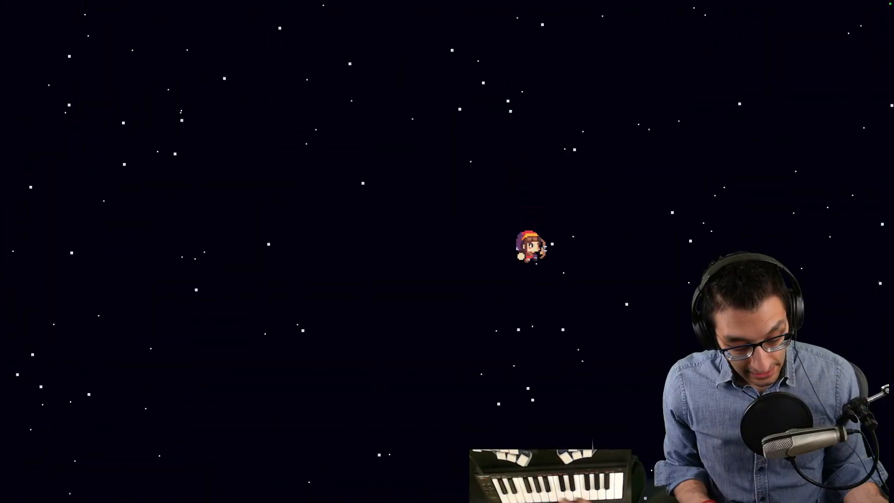
key("grave")
key("Return")
key("Down")
key("Right")
key("Right")
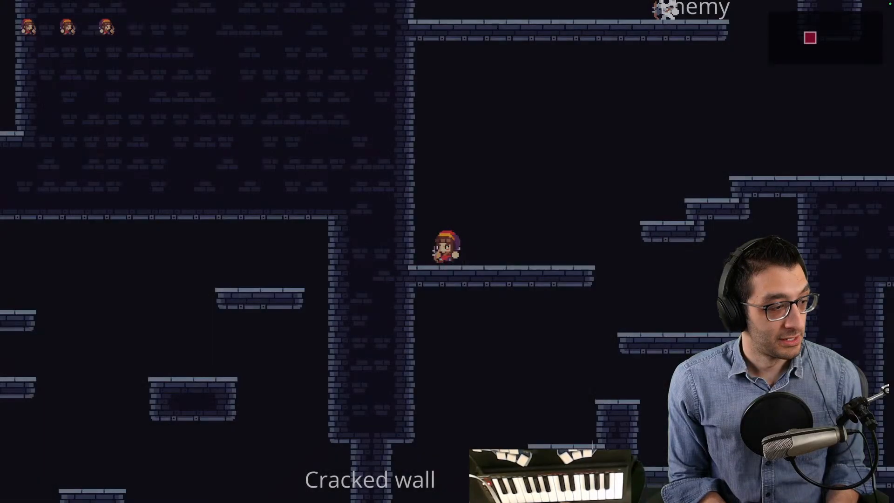
key("Right")
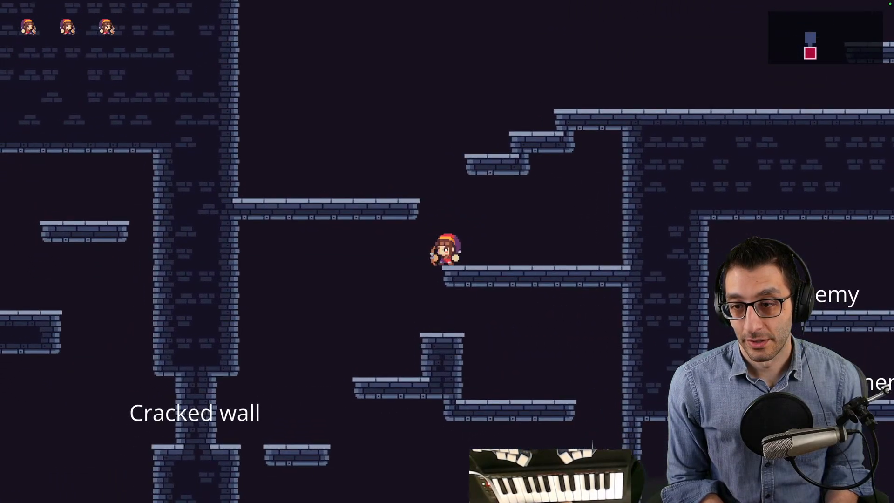
- Guide the character through the cracked wall into the gauntlet room
key("grave")
key("Return")
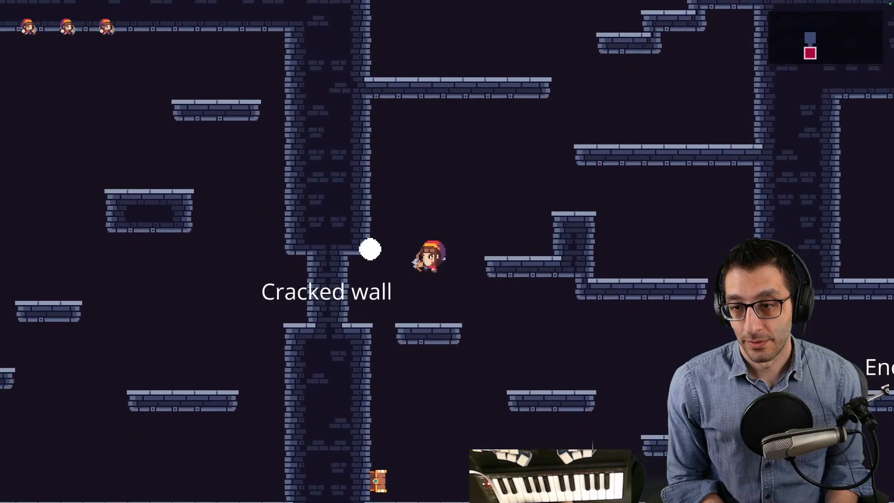
key("Left")
key("space")
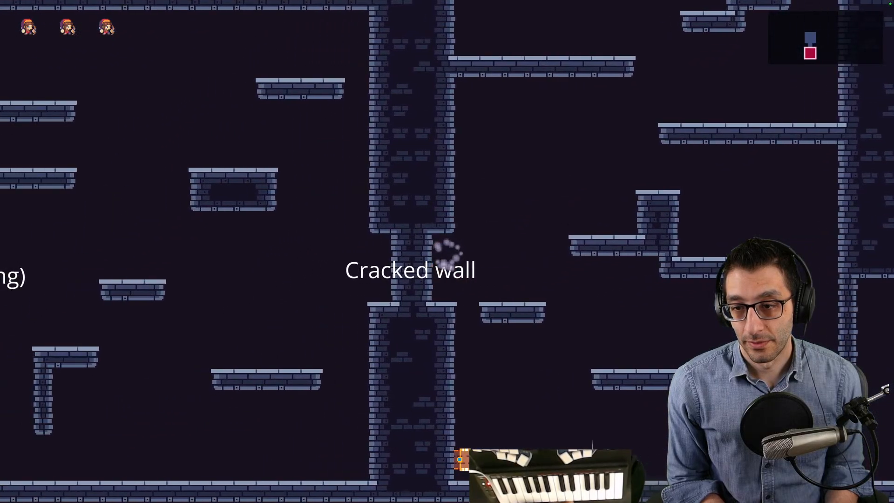
key("space")
key("Right")
key("Left")
key("space")
key("Right")
key("space")
key("Left")
key("space")
key("Left")
key("space")
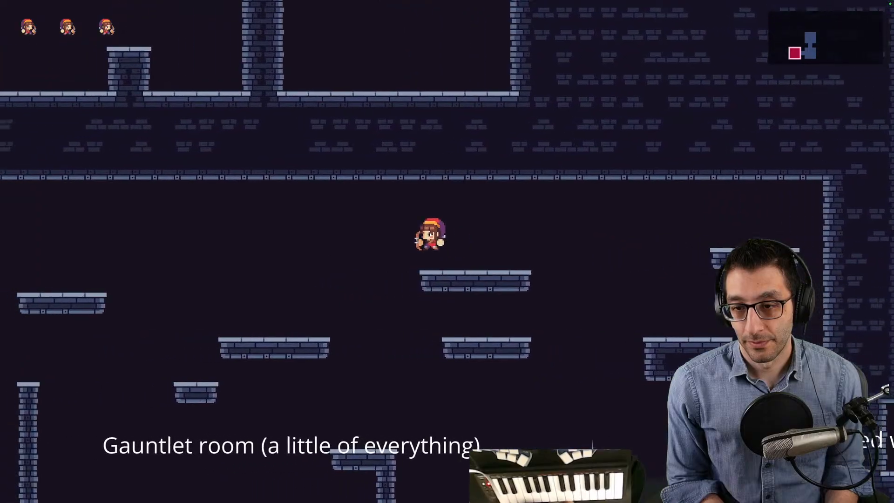
- Cross the gauntlet room's platforms and pass its far cracked wall into the treasure chest room
key("space")
key("Left")
key("space")
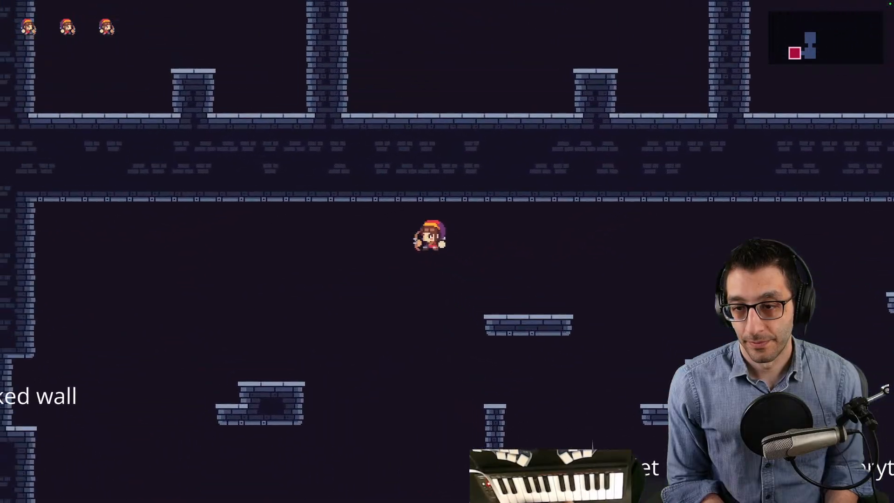
key("space")
key("Left")
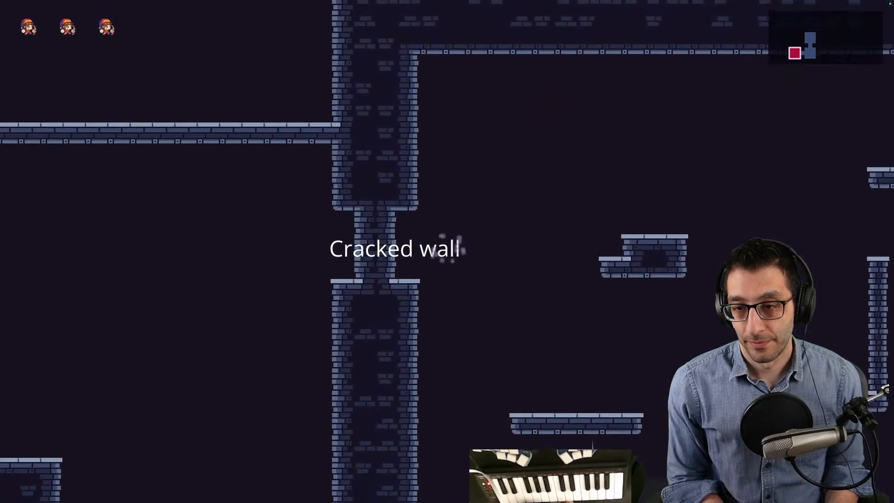
key("Left")
key("space")
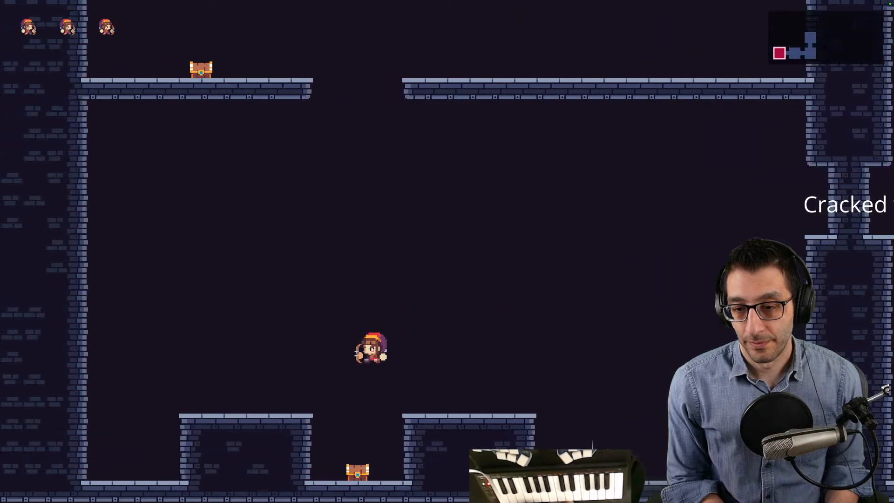
- Collect the High-Jump Boots from the lower chest and close the item message
key("space")
key("Right")
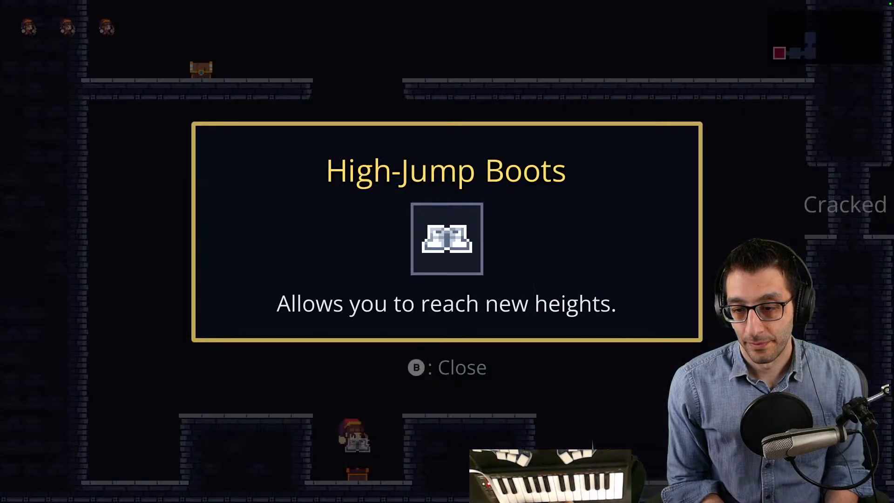
key("b")
key("space")
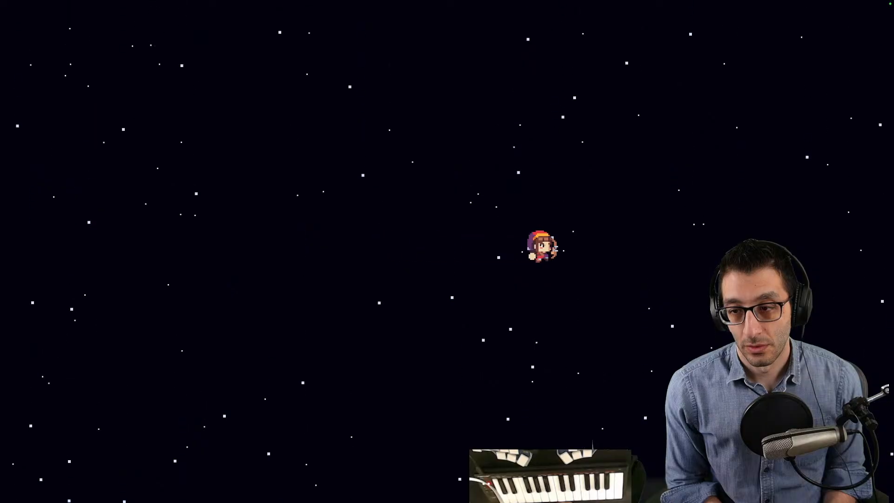
- Fly the character across the starfield scene and pause the game
key("Left")
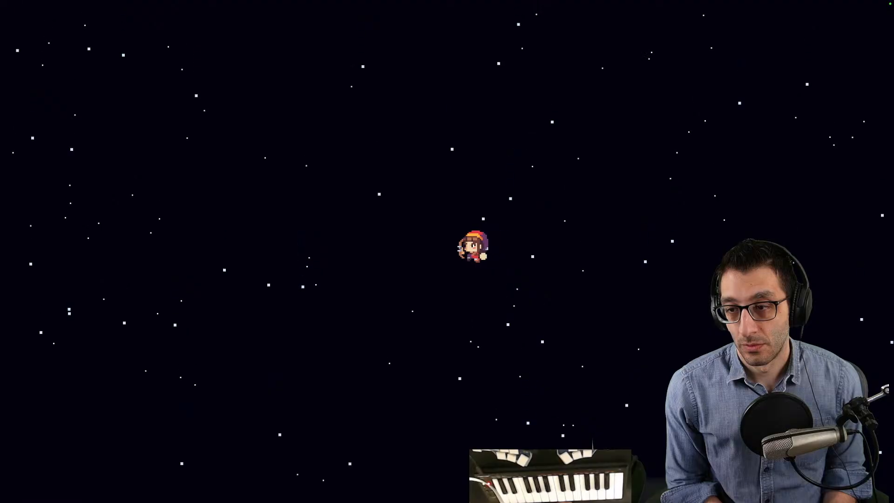
key("Escape")
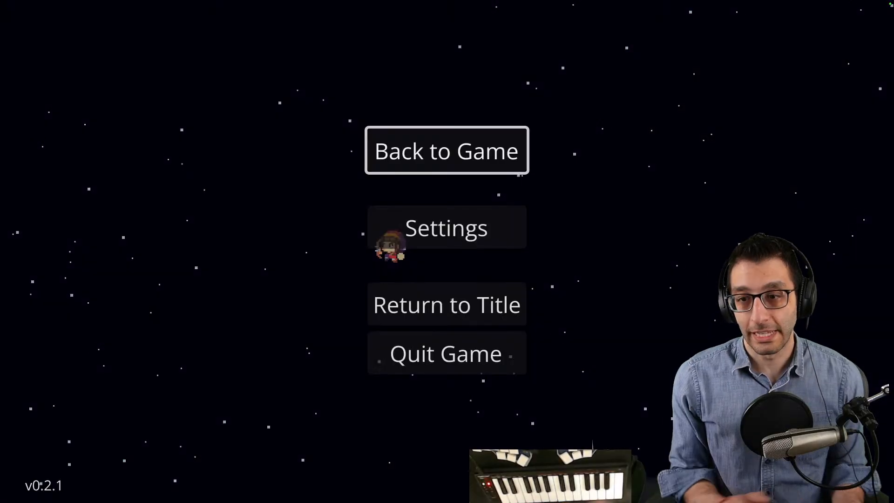
- Return to FL Studio's pad piano roll and play the pattern from bar 17
key("ctrl+Up")
key("space")
left_click_drag(328, 109, 589, 172)
left_click_drag(146, 216, 359, 91)
right_click(392, 154)
left_click_drag(374, 175, 7, 244)
left_click_drag(382, 103, 427, 105)
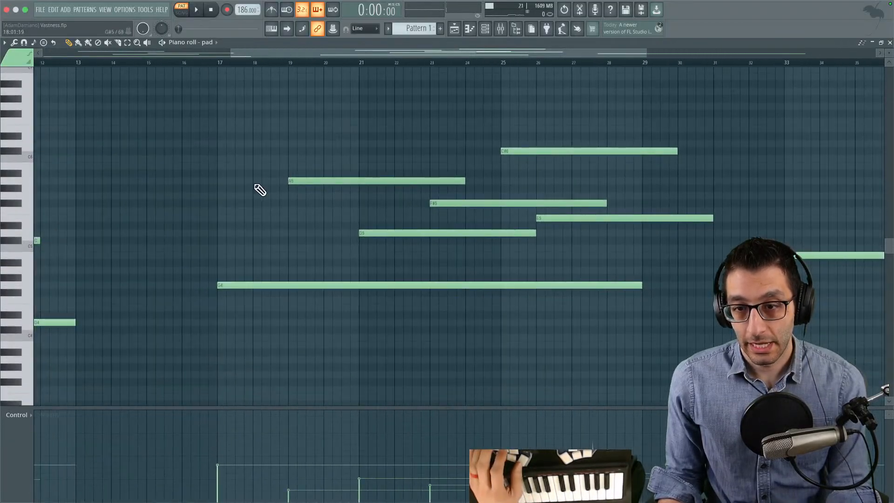
left_click(220, 61)
key("space")
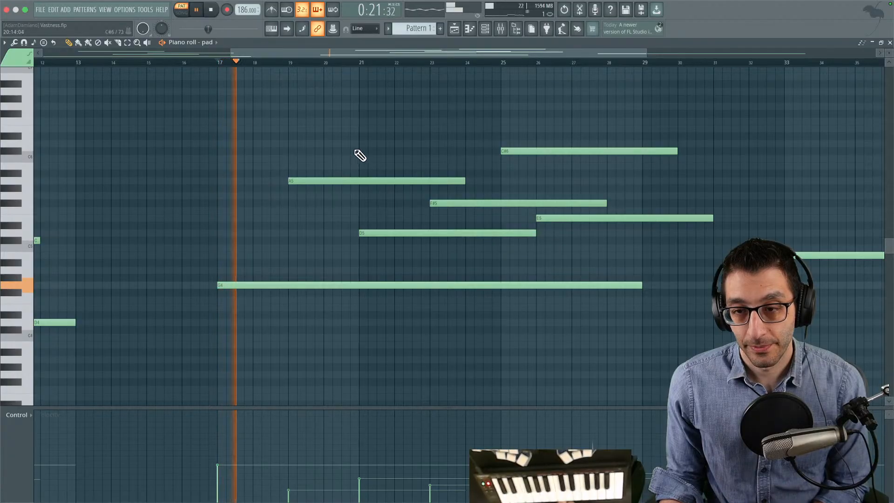
- Delete the F#5 pad note at bar 23, lower the E5 note's velocity to about 10%, and replay from just before bar 25
left_click_drag(379, 147, 265, 172)
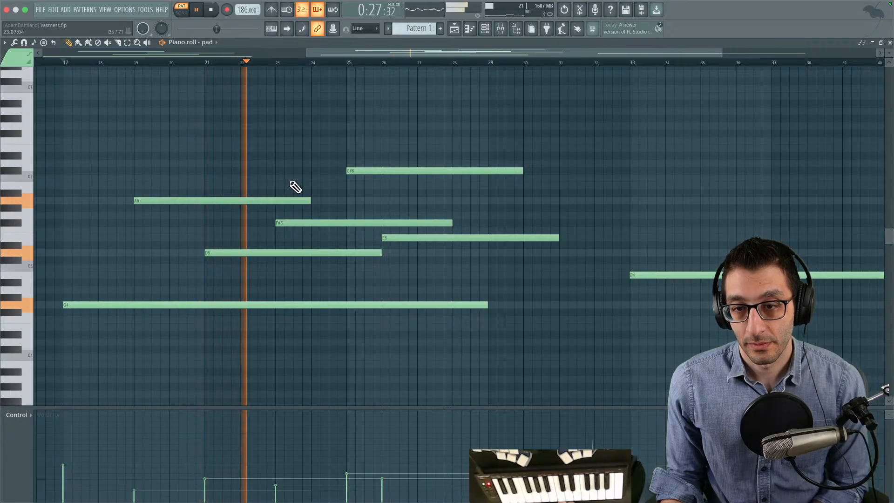
right_click(347, 223)
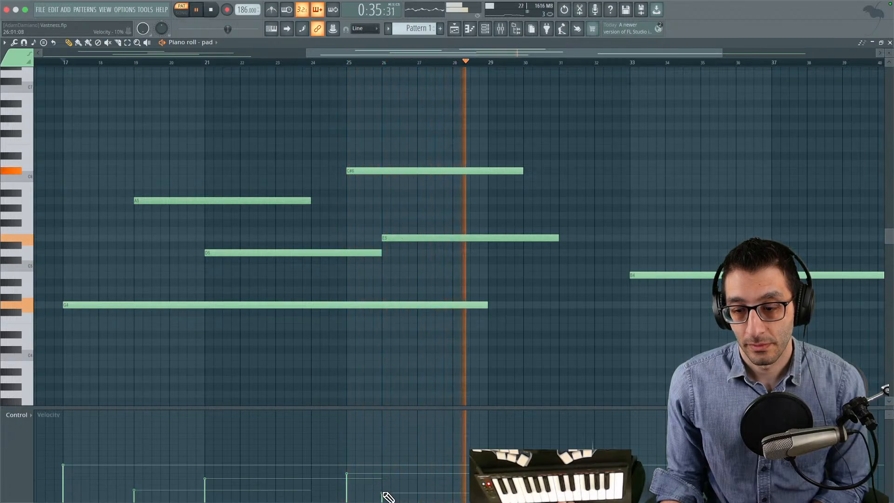
left_click(344, 63)
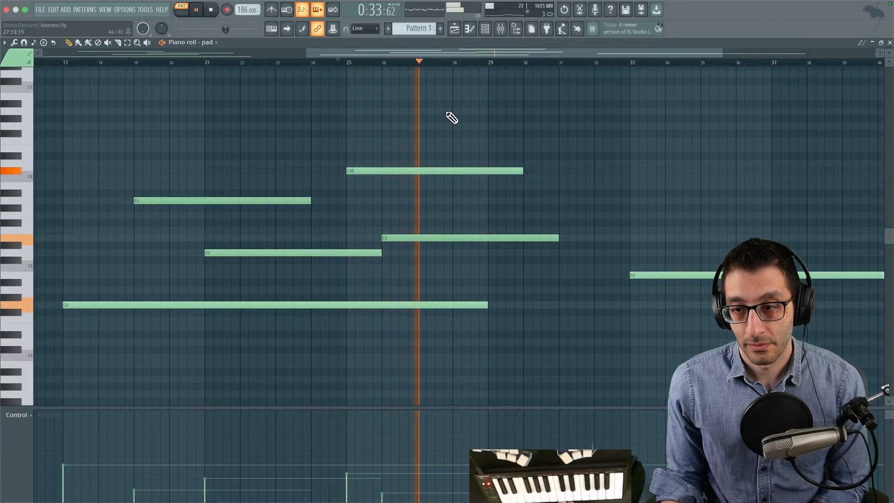
- Stop playback, shorten the C#6 pad note to end at bar 28, and play the passage again
left_click_drag(632, 148, 465, 142)
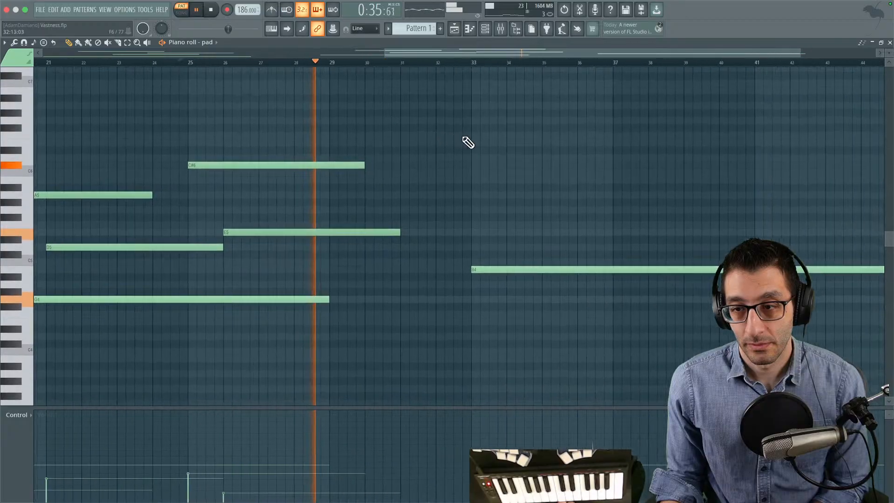
key("space")
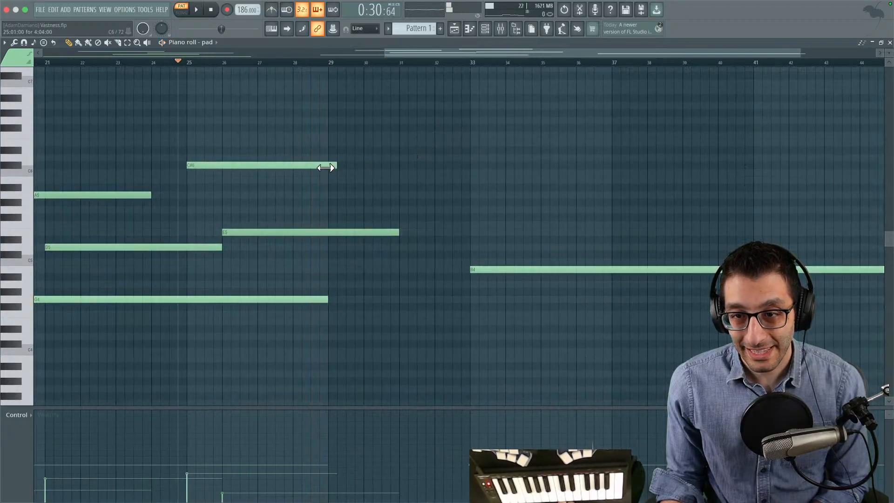
left_click_drag(293, 170, 287, 169)
left_click_drag(332, 297, 454, 305)
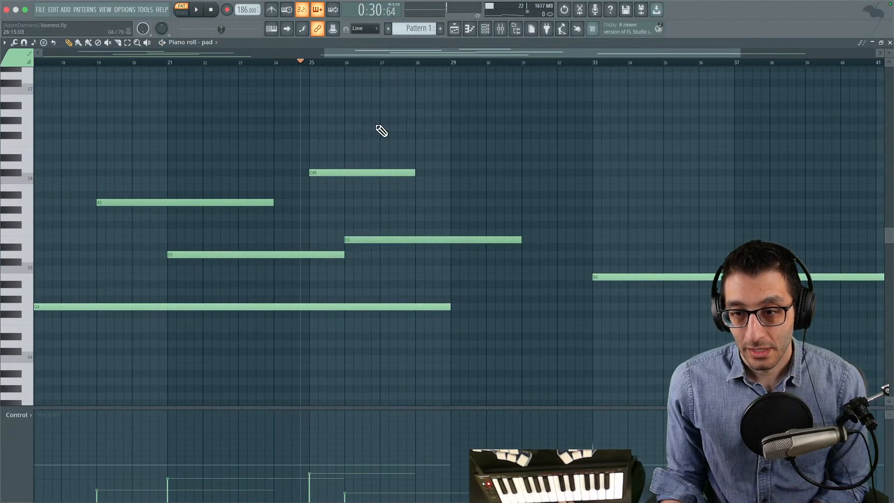
key("space")
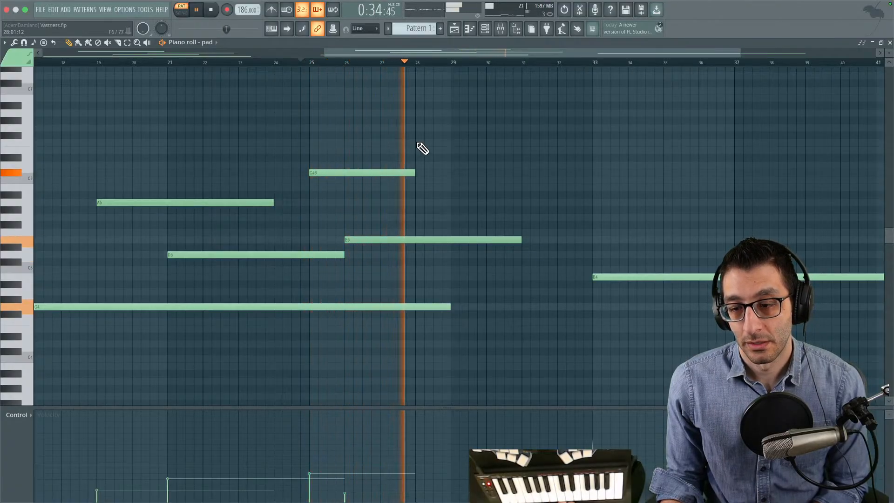
- Extend the C#6 pad note to end at bar 29 and shorten the G4 note to end at bar 27
left_click_drag(413, 170, 443, 169)
left_click_drag(450, 307, 380, 306)
key("space")
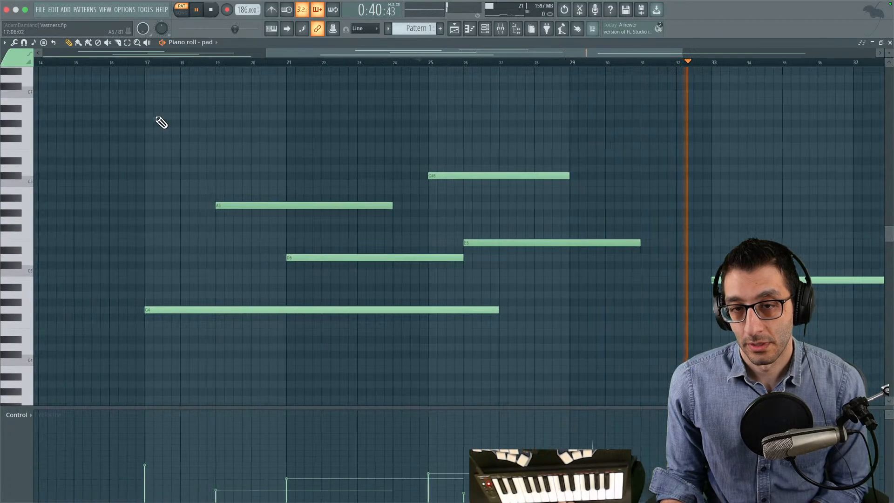
- Add an A5 pad note from bar 35 to bar 47 above the B4 note and lower its velocity slightly
left_click_drag(454, 140, 276, 176)
left_click(342, 290)
left_click_drag(365, 255, 582, 258)
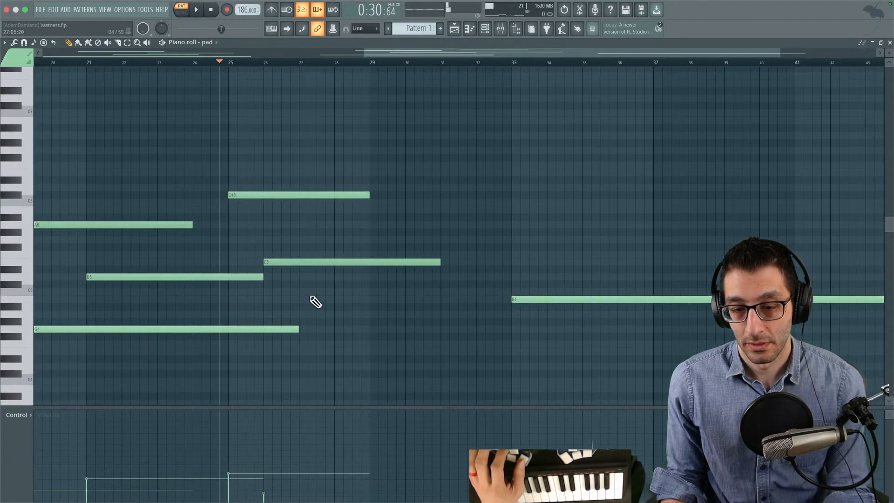
left_click(317, 268)
right_click(320, 270)
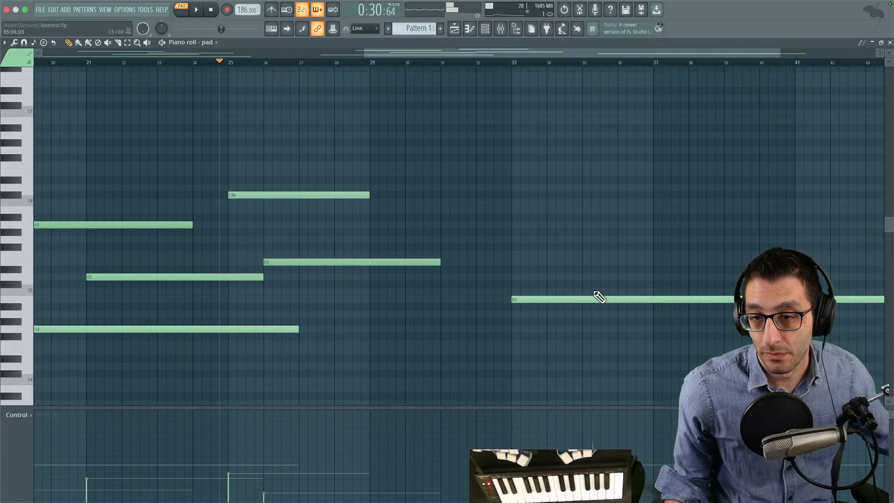
mouse_move(578, 218)
left_mouse_down()
mouse_move(574, 228)
mouse_move(411, 236)
left_mouse_up()
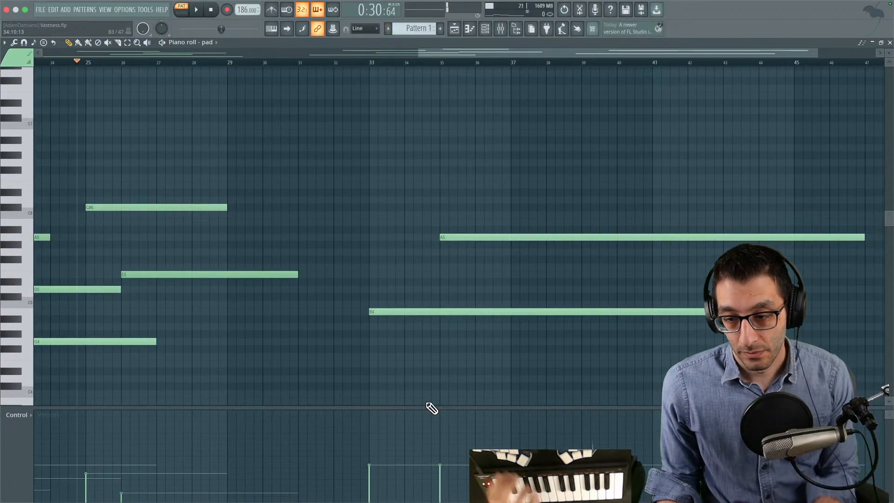
left_click(440, 476)
- Look over the pitches and staggered timing of the pad chords starting at bars 1 and 17
left_click_drag(347, 252, 434, 246)
left_click_drag(411, 188, 689, 173)
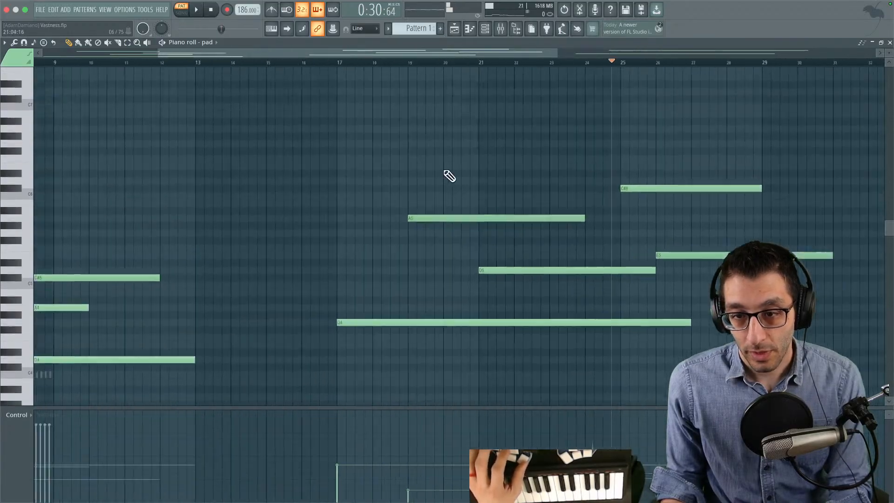
left_click_drag(274, 166, 128, 170)
left_click_drag(303, 182, 556, 163)
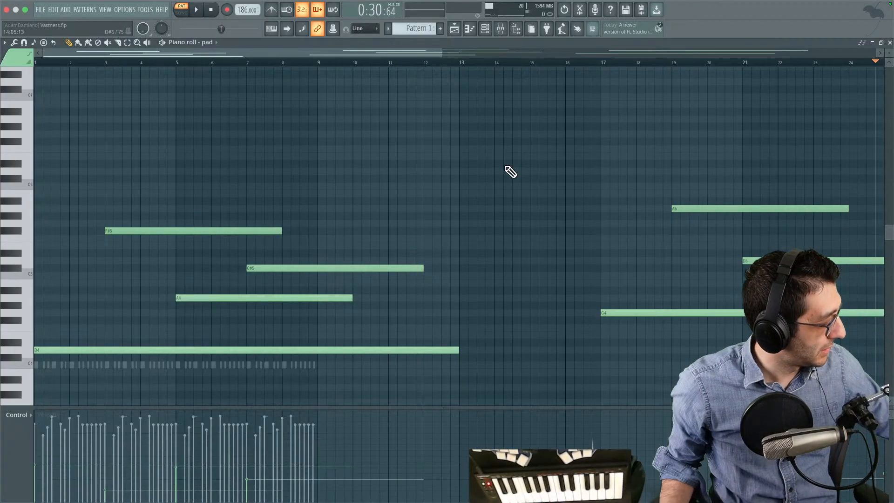
left_click_drag(680, 240, 415, 239)
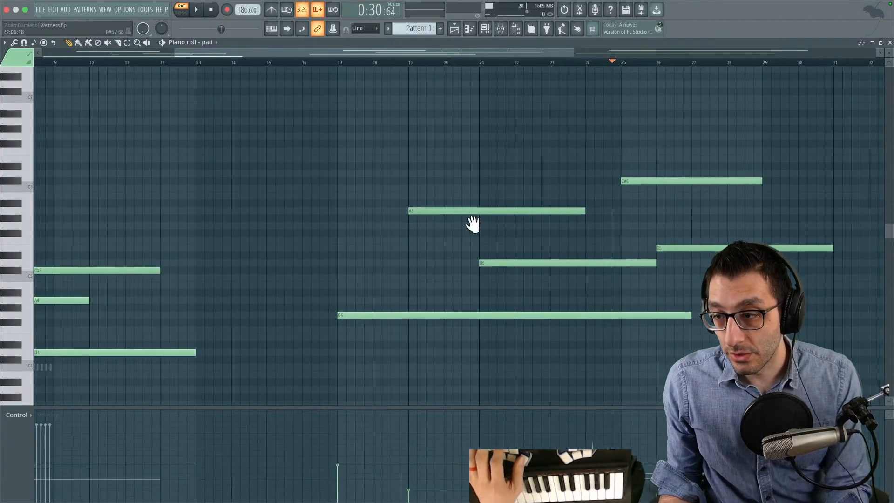
left_click_drag(505, 225, 188, 228)
left_click_drag(646, 208, 281, 195)
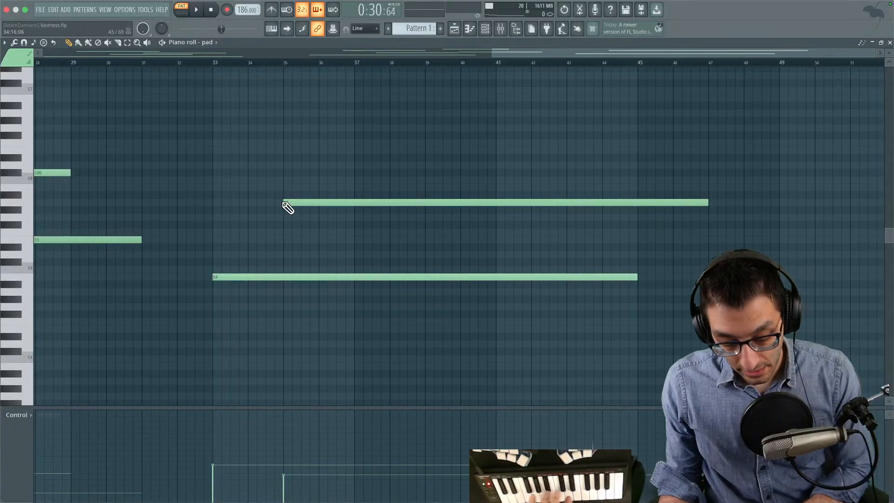
- Add a 12-bar pad note starting at bar 38 between the A5 and B4 notes, and settle it on D5
left_click_drag(318, 233, 318, 219)
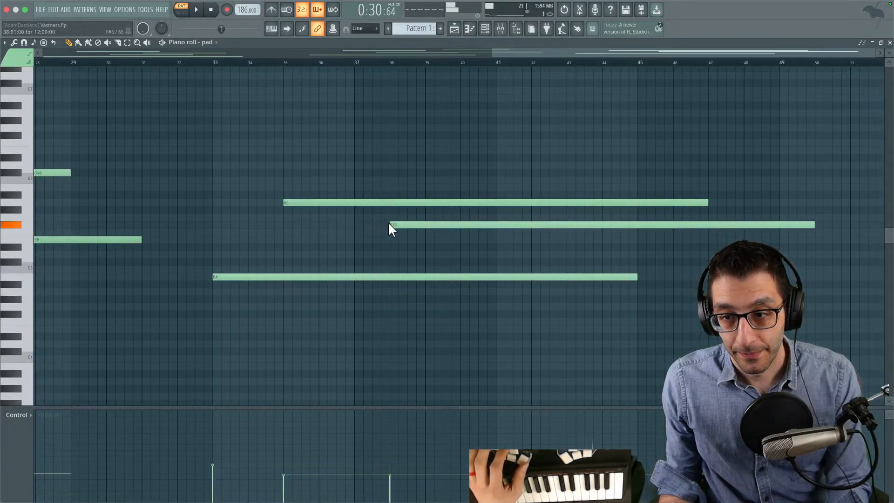
key("y")
left_click_drag(189, 231, 444, 249)
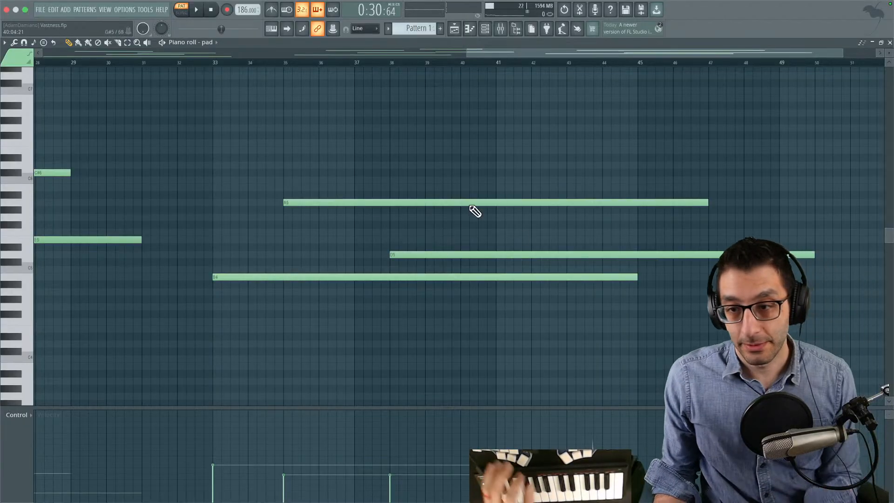
left_click_drag(258, 232, 614, 228)
left_click_drag(666, 229, 694, 229)
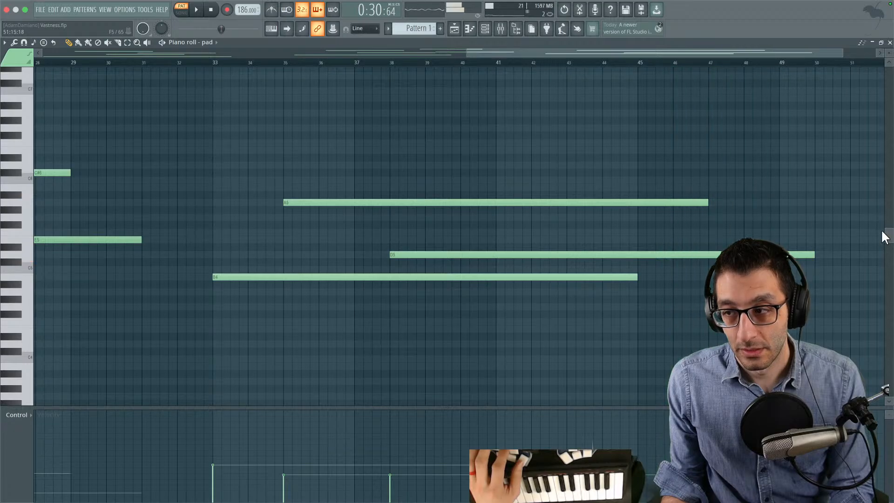
- Add 12-bar pad notes on C#5 from bar 53 and on B5 from bar 55
left_click_drag(675, 198, 363, 205)
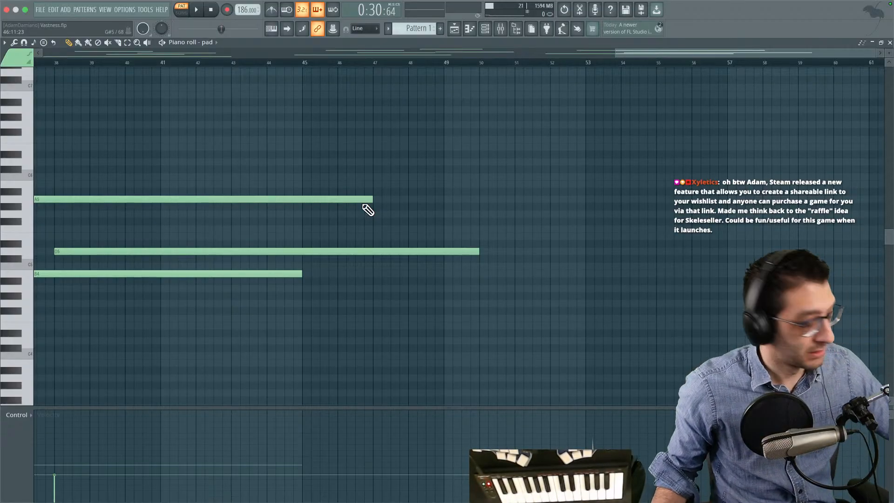
scroll(457, 258, "right", 5)
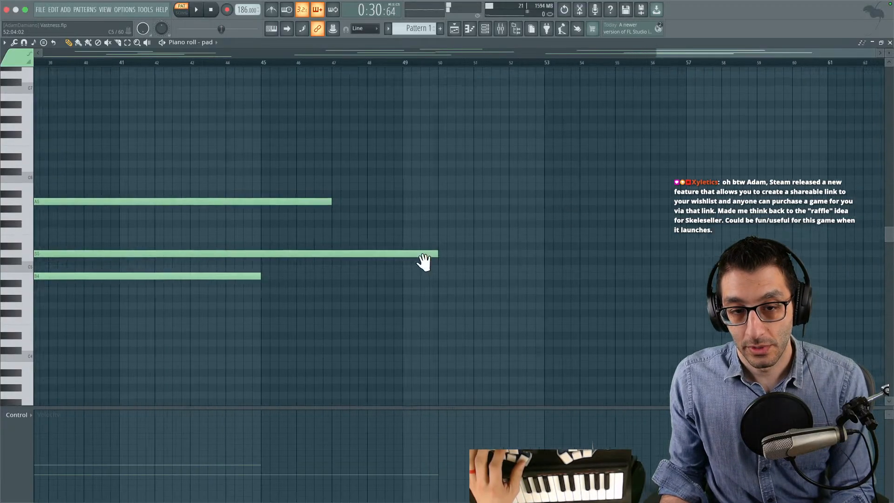
left_click(360, 268)
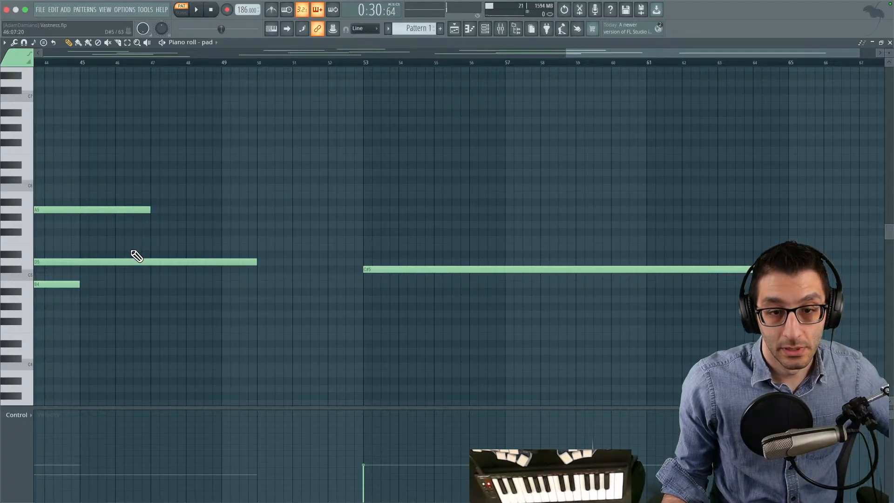
left_click(400, 195)
left_click_drag(402, 182, 415, 191)
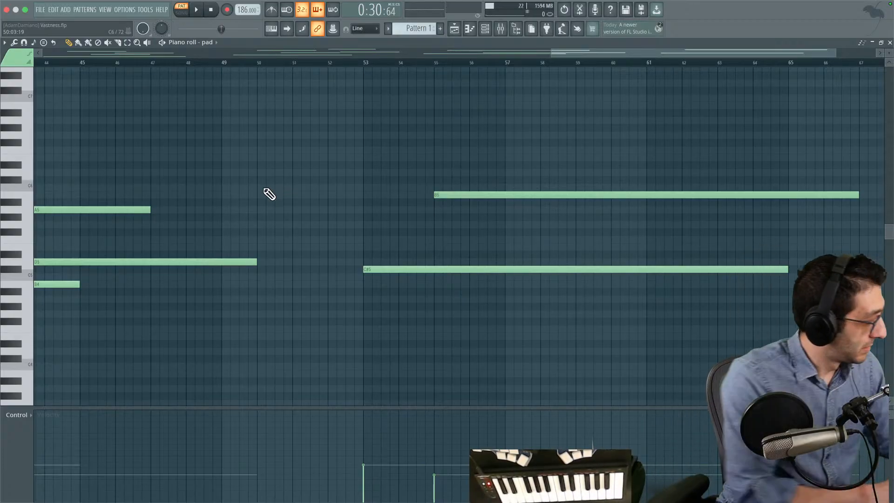
- Add 12-bar E6 and A6 pad notes at bar 57 and set the A6 velocity slightly above the E6 velocity
left_click_drag(515, 171, 392, 233)
left_click_drag(396, 178, 395, 197)
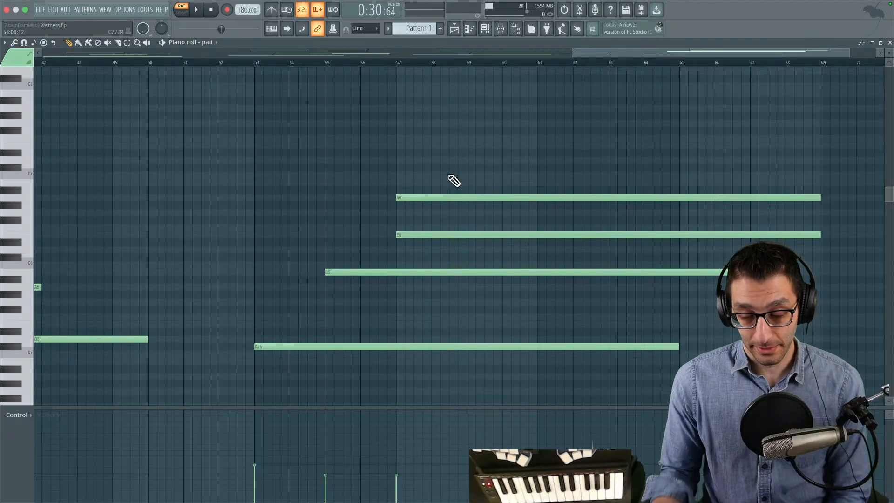
left_click_drag(424, 218, 416, 240)
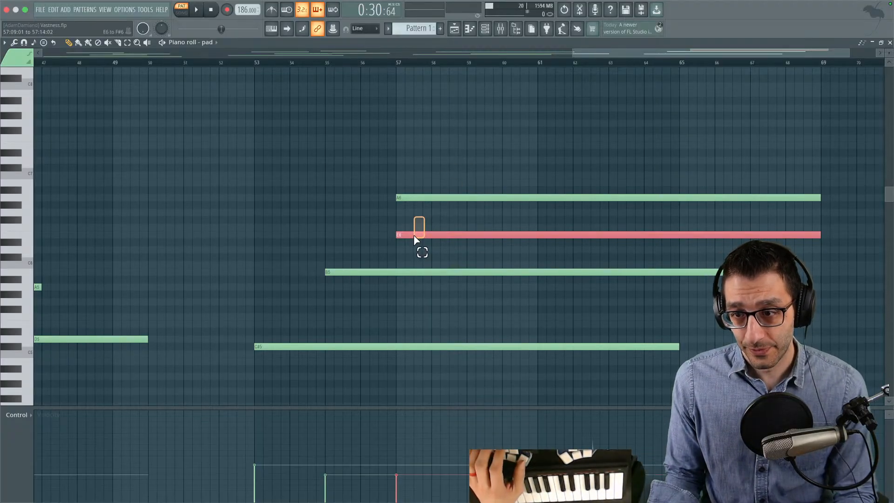
left_click(428, 198)
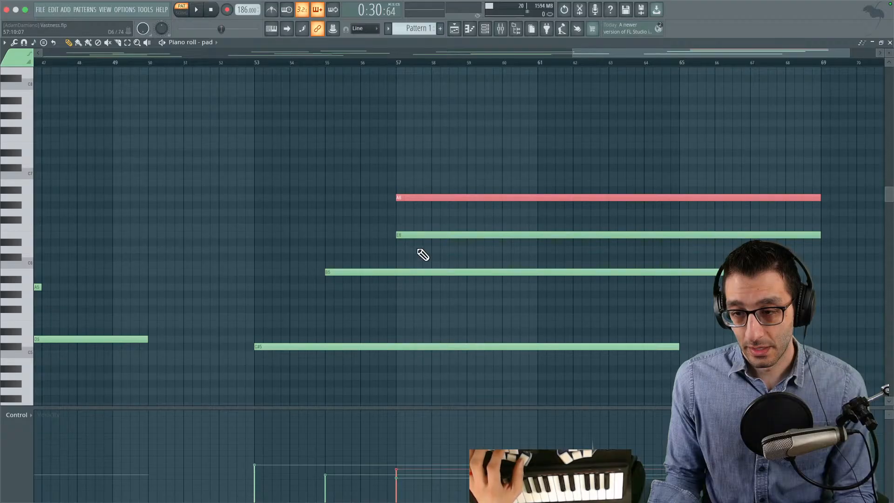
- Go back to the start of the pad pattern and switch to the running Godot game
mouse_move(303, 156)
left_mouse_down()
mouse_move(363, 136)
mouse_move(248, 108)
left_mouse_up()
left_click_drag(638, 64, 408, 70)
mouse_move(303, 107)
left_mouse_down()
mouse_move(542, 112)
mouse_move(478, 92)
mouse_move(441, 105)
left_mouse_up()
scroll(345, 93, "up", 1)
scroll(261, 74, "down", 4)
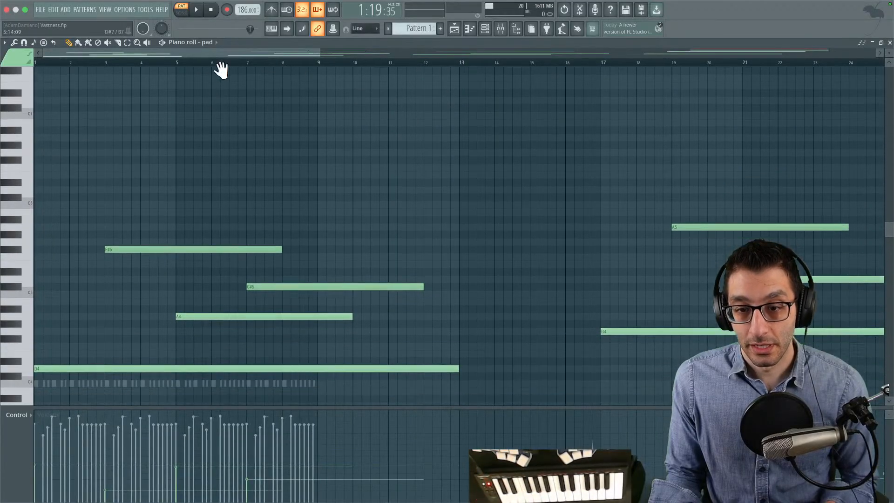
mouse_move(893, 502)
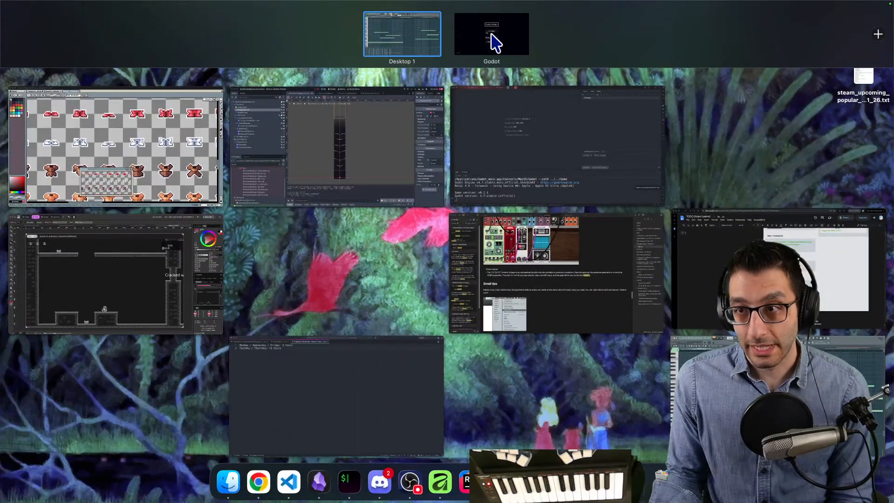
left_click(482, 33)
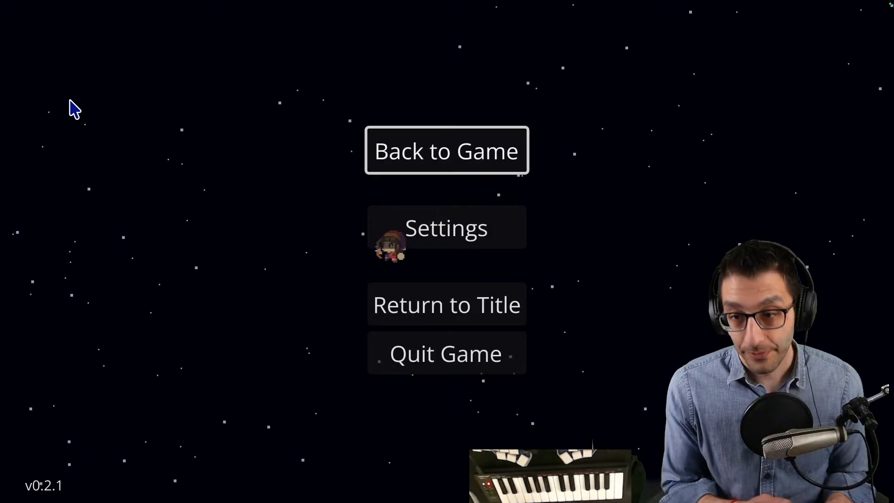
- Resume the game and use the Change games cheat to load the Backtracking Platformer
key("Escape")
key("grave")
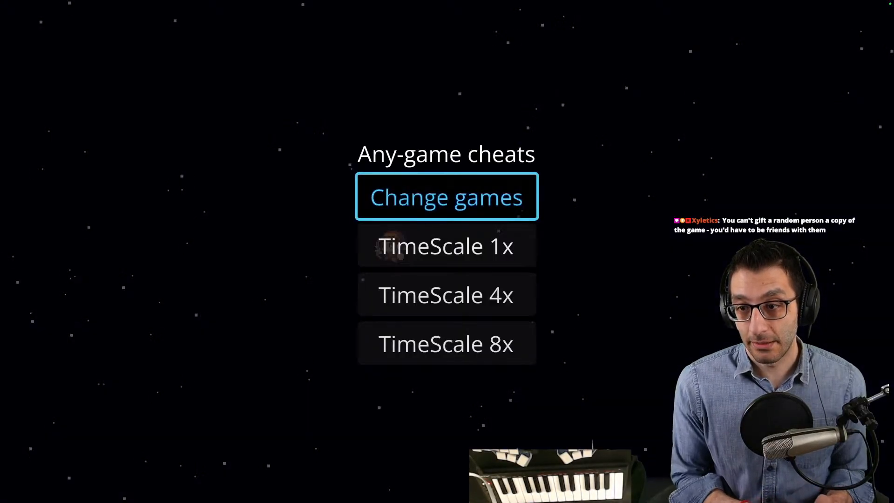
key("Return")
key("Down")
key("Right")
key("Right")
key("Return")
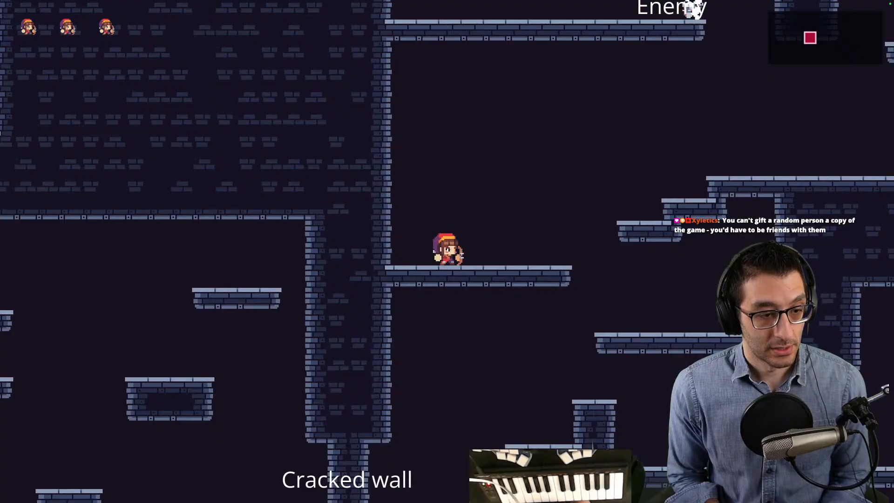
- Use the platformer cheat to go to the high-jump boots
key("Left")
key("Right")
key("grave")
key("Down")
key("Down")
key("Up")
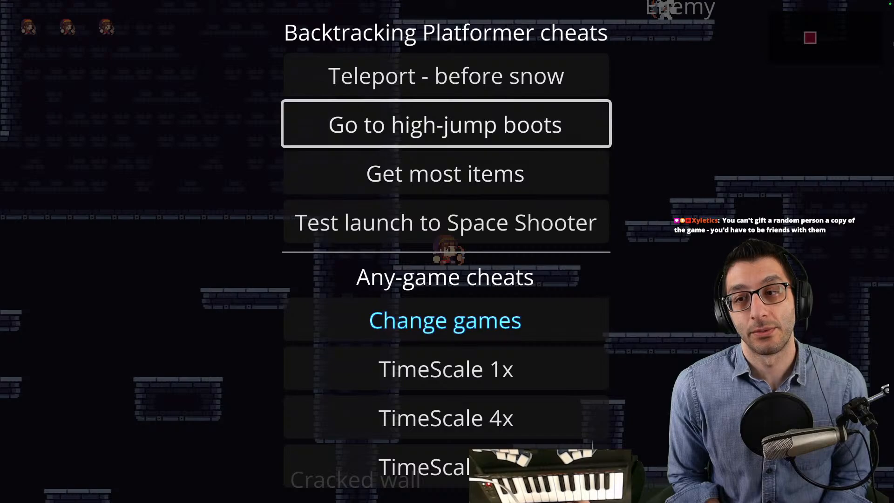
key("Down")
key("Up")
key("Return")
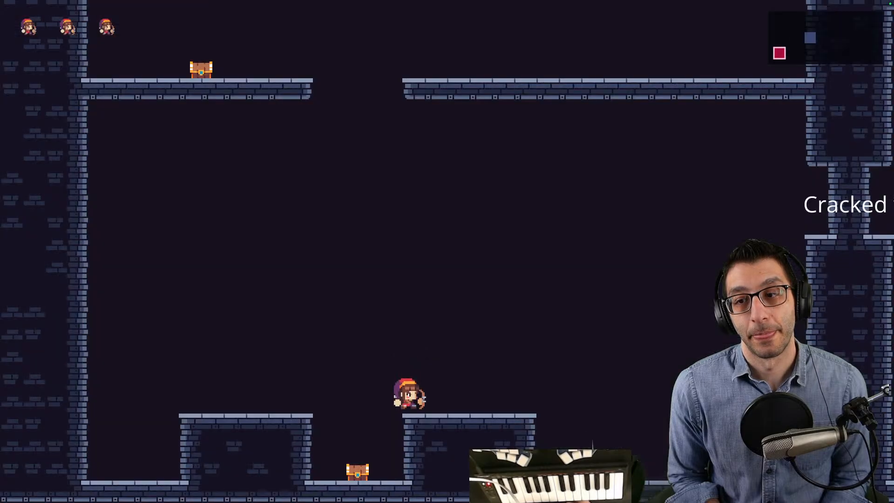
- Use the Get most items cheat to equip the character
key("Right")
key("grave")
key("Down")
key("Down")
key("Return")
- Shoot arrows across the room and jump the character toward the room's left wall
key("Left")
key("x")
key("x")
key("Left")
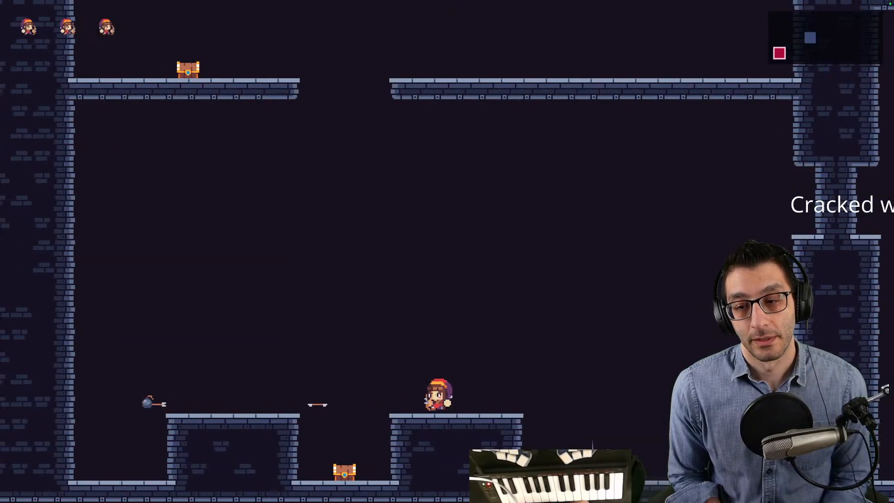
key("z")
key("x")
key("x")
key("z")
key("Right")
key("x")
key("Left")
key("z")
key("z")
key("z")
- Bring the character down to the chest between the two lower blocks, shoot arrows, and open the chest
key("z")
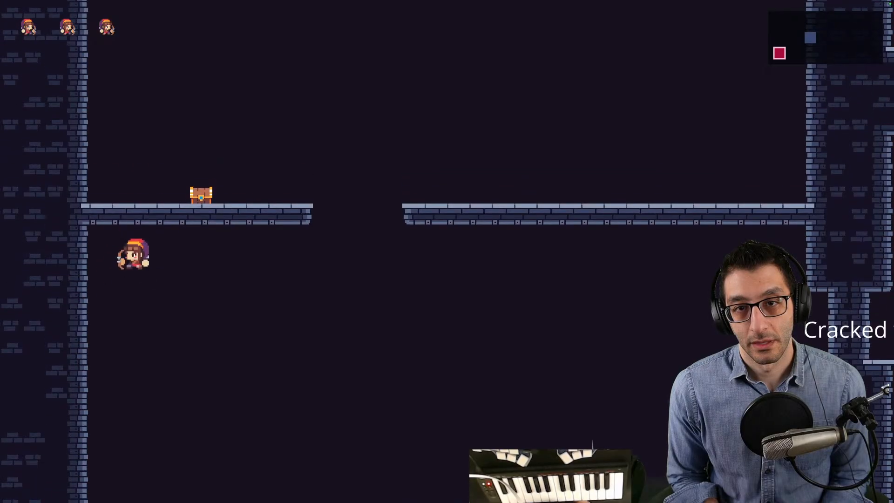
key("Right")
key("Right")
key("z")
key("x")
key("x")
key("x")
key("x")
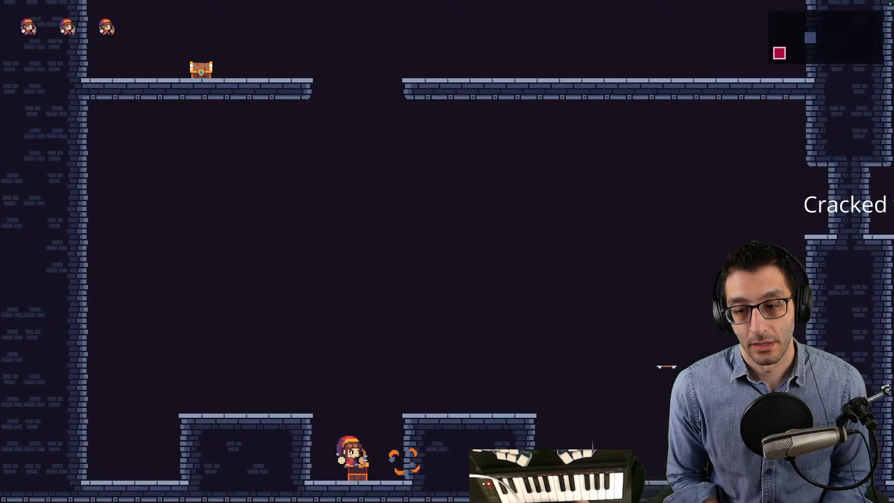
key("z")
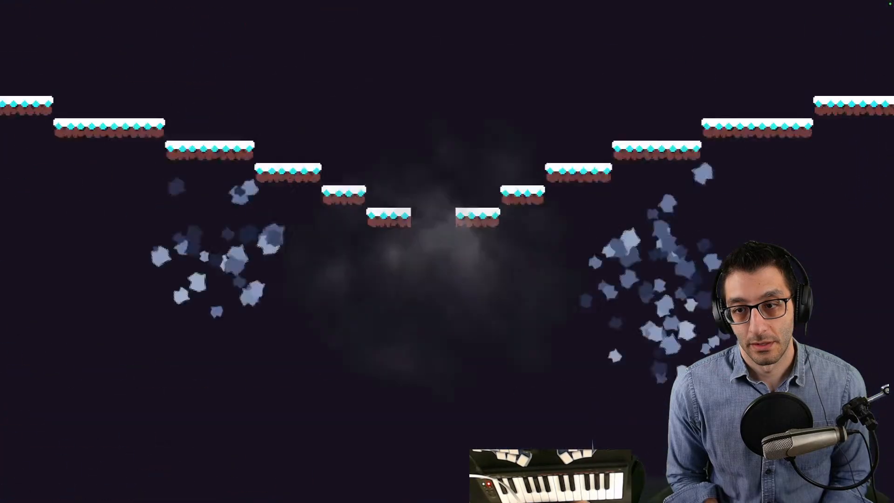
key("z")
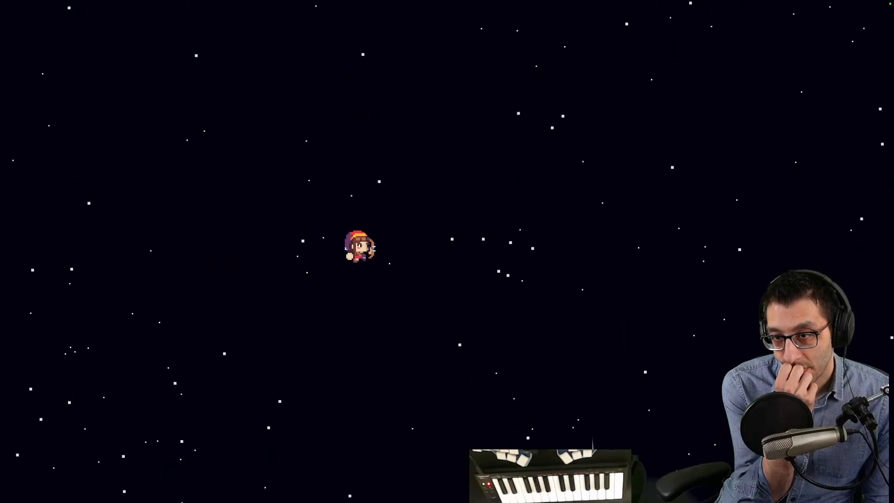
- Fly the character back and forth in the starfield scene and return to FL Studio's pad piano roll
key("a")
key("d")
key("a")
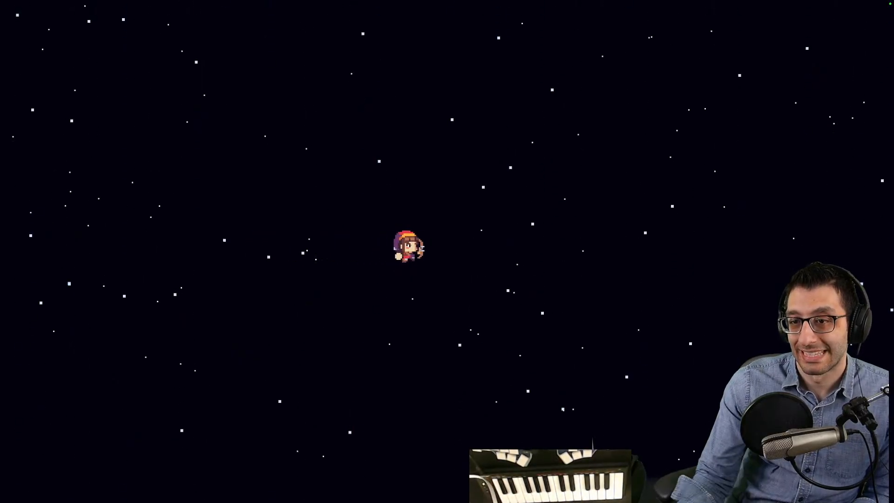
key("ctrl+Up")
left_click(432, 24)
- Move the D5 pad note in the bar 17 chord to start at bar 23
left_click_drag(661, 213, 216, 158)
left_click_drag(437, 143, 417, 215)
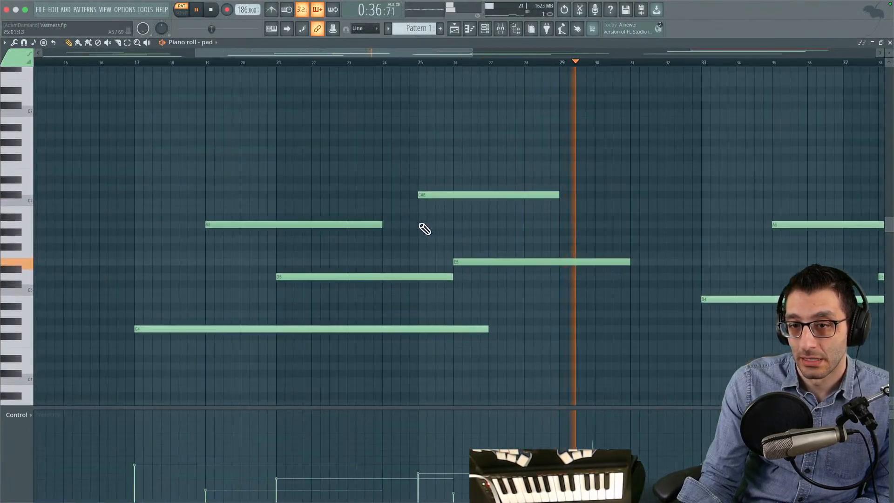
left_click_drag(343, 270, 421, 271)
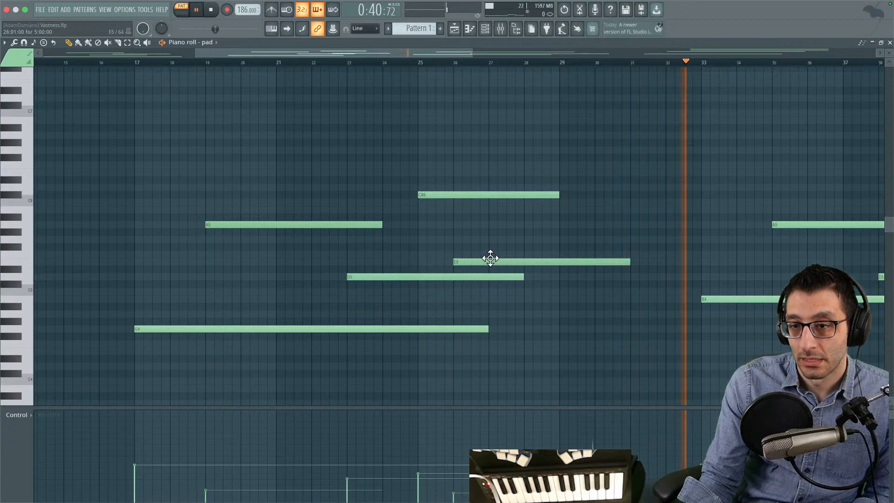
- In the bar 33 chord, shorten the A5 pad note to end at bar 44 and the D5 note to end at bar 43
left_click_drag(523, 251, 326, 266)
right_click(331, 200)
left_click_drag(448, 151, 108, 133)
left_click_drag(367, 151, 252, 147)
left_click_drag(446, 145, 534, 172)
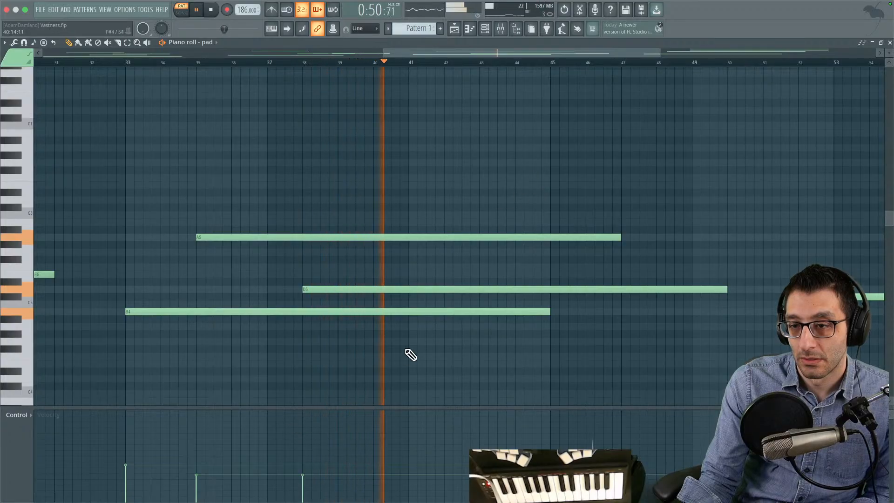
left_click_drag(614, 235, 515, 237)
left_click_drag(721, 283, 468, 284)
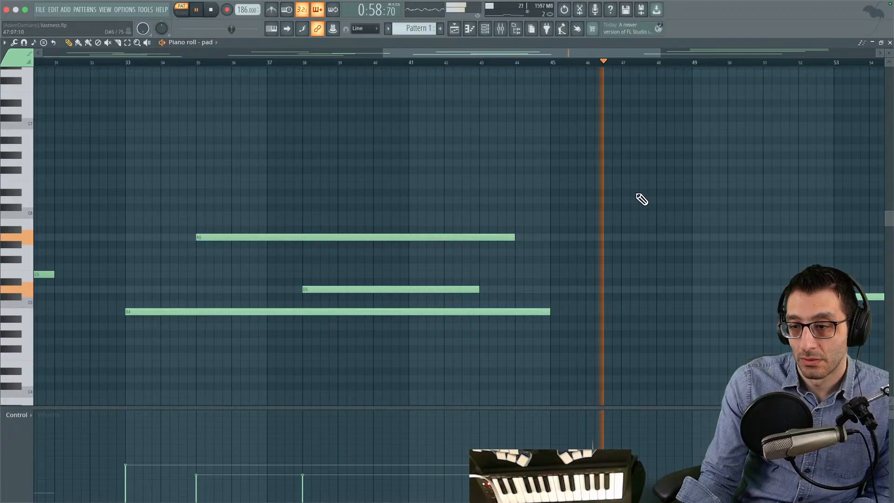
- Listen to the pad part through its last chord and replay it from just before bar 53
left_click_drag(631, 193, 163, 171)
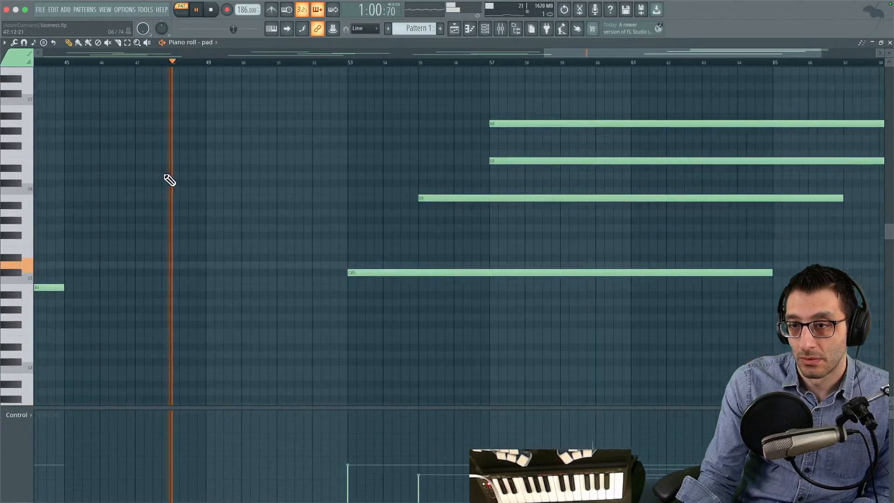
left_click_drag(328, 202, 474, 143)
scroll(473, 144, "down", 6)
mouse_move(371, 153)
left_mouse_down()
mouse_move(449, 171)
mouse_move(459, 189)
mouse_move(400, 199)
mouse_move(340, 187)
mouse_move(364, 190)
mouse_move(352, 187)
left_mouse_up()
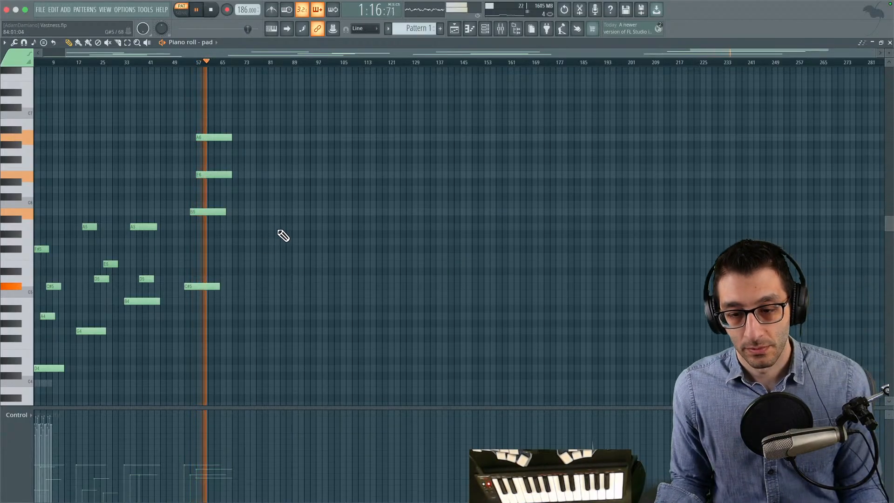
key("space")
left_click_drag(347, 217, 352, 204)
scroll(216, 202, "up", 5)
left_click_drag(542, 166, 208, 198)
left_click_drag(614, 185, 275, 169)
left_click(223, 62)
key("space")
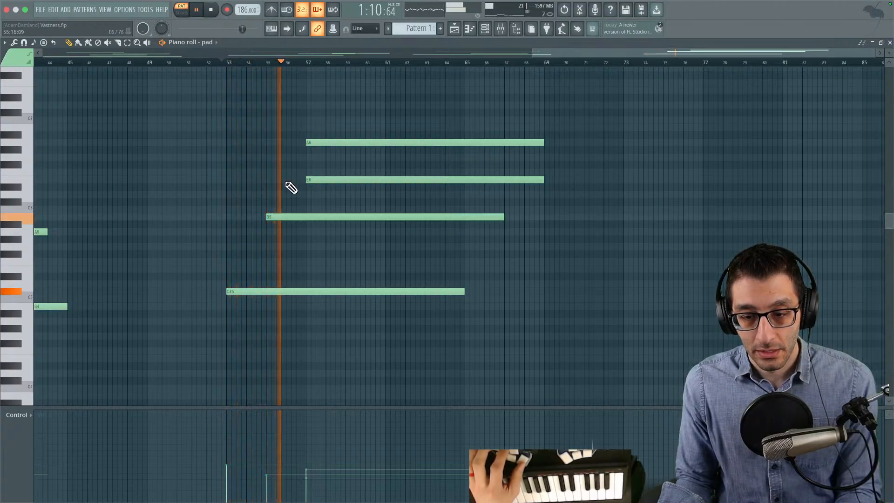
- Play through the entry of the E6 and A6 pad notes at bar 57, selecting both to audition them
key("space")
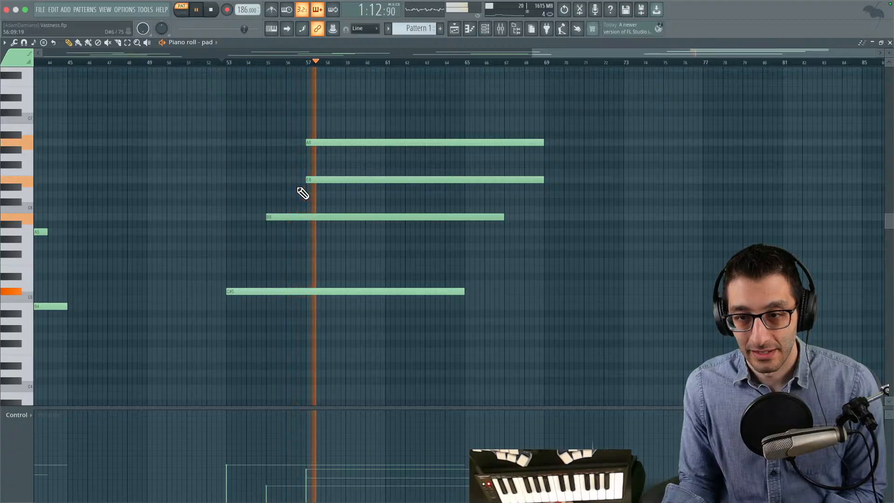
key("space")
left_click_drag(396, 88, 360, 189)
key("space")
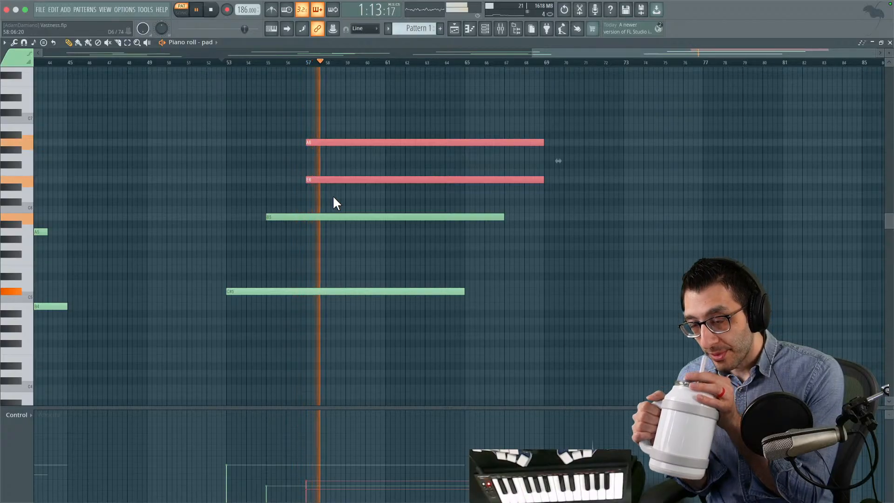
left_click(343, 178)
left_click(347, 143)
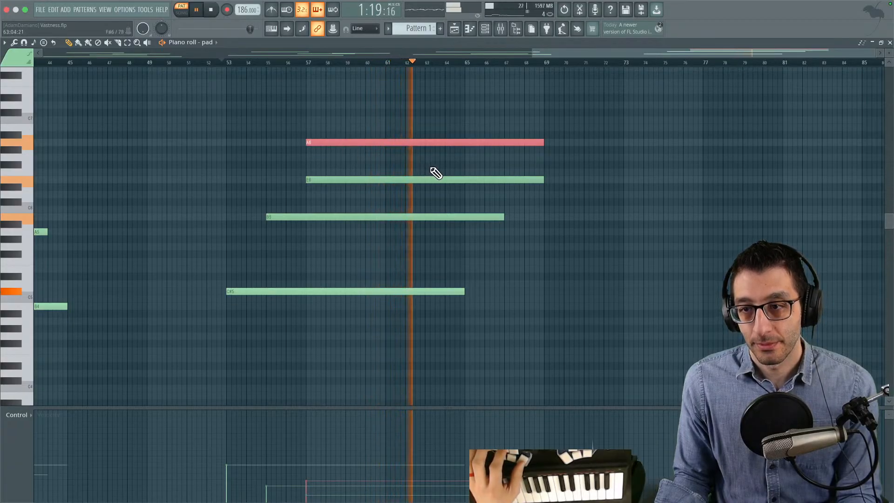
- Slice the bar 53 chord notes and delete their second halves, ending C#5 near bar 59, B5 at bar 61, and E6 and A6 at bar 63
key("space")
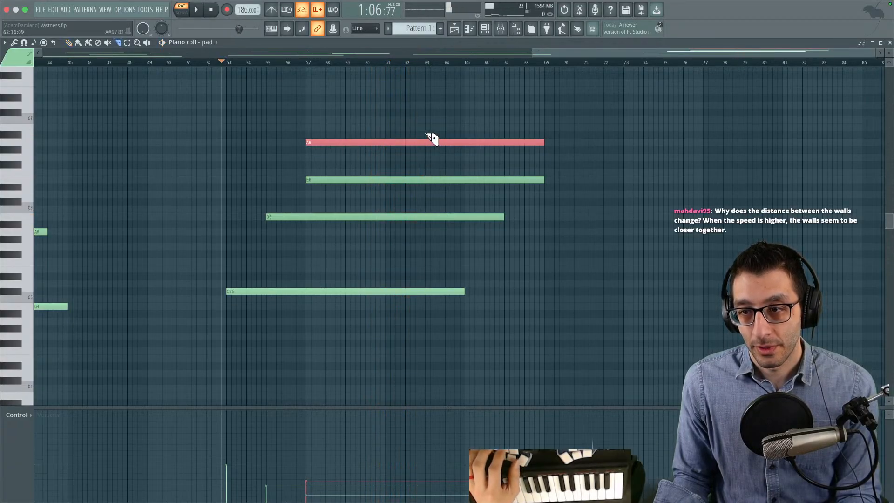
left_click_drag(385, 206, 385, 235)
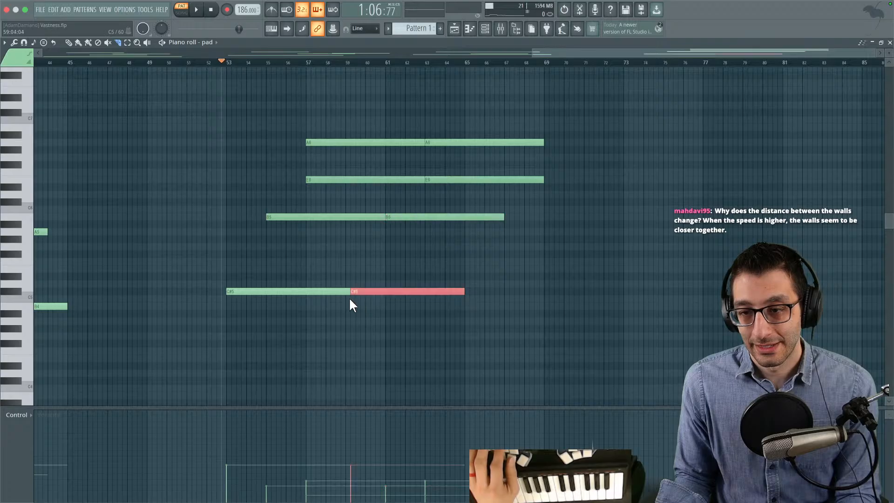
left_click_drag(371, 315, 632, 1)
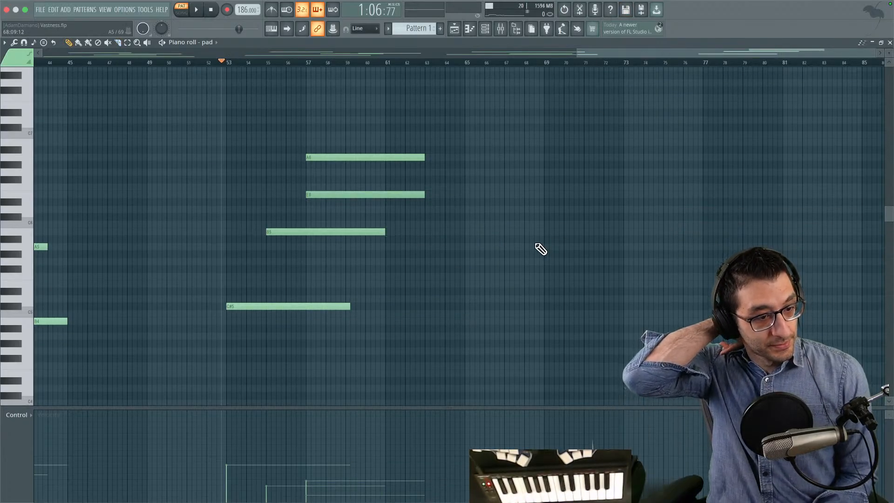
- Switch to Godot and examine the spacing of the V-shaped platform rows in the BacktrackingSpaceLaunch dungeon terrain
mouse_move(531, 493)
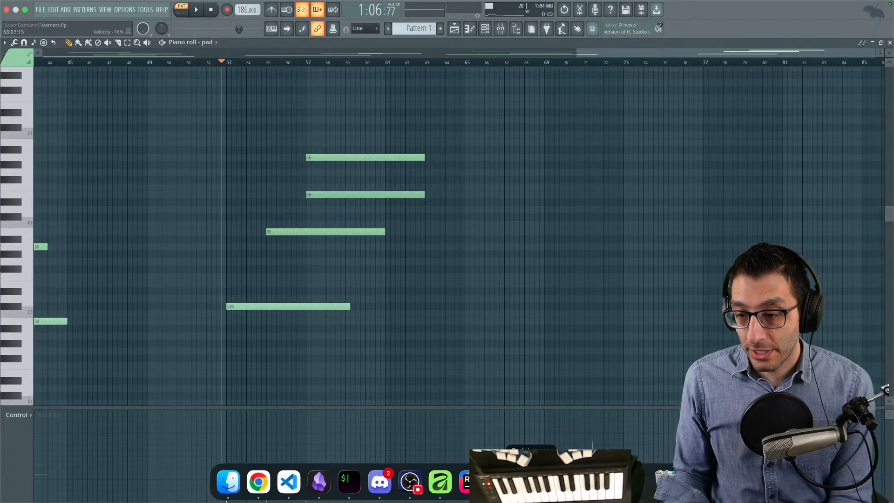
left_click(592, 482)
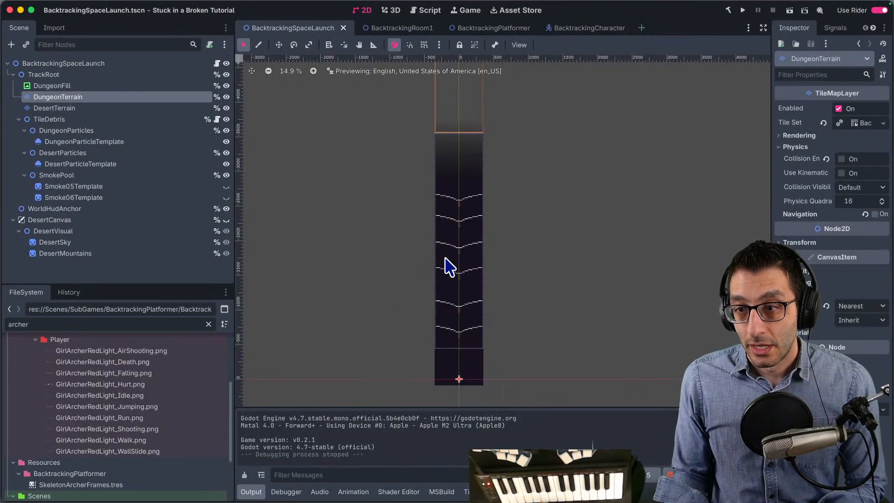
left_click_drag(451, 251, 320, 200)
scroll(325, 208, "up", 5)
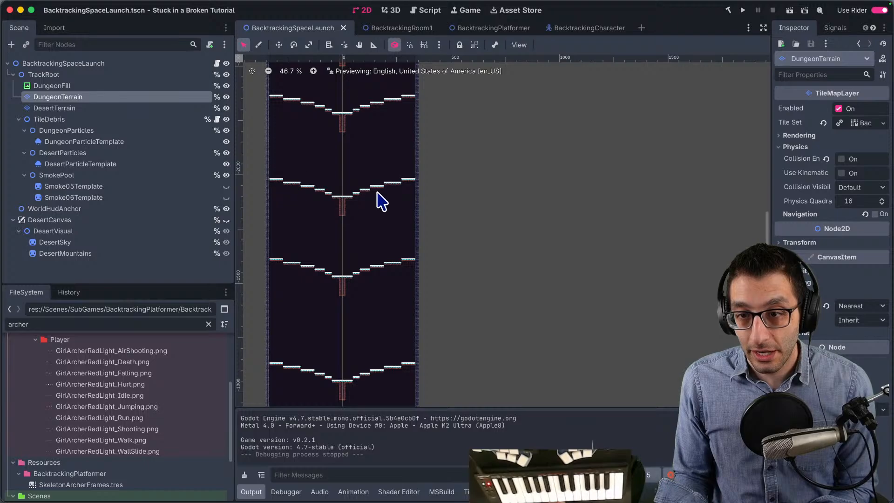
scroll(358, 205, "up", 5)
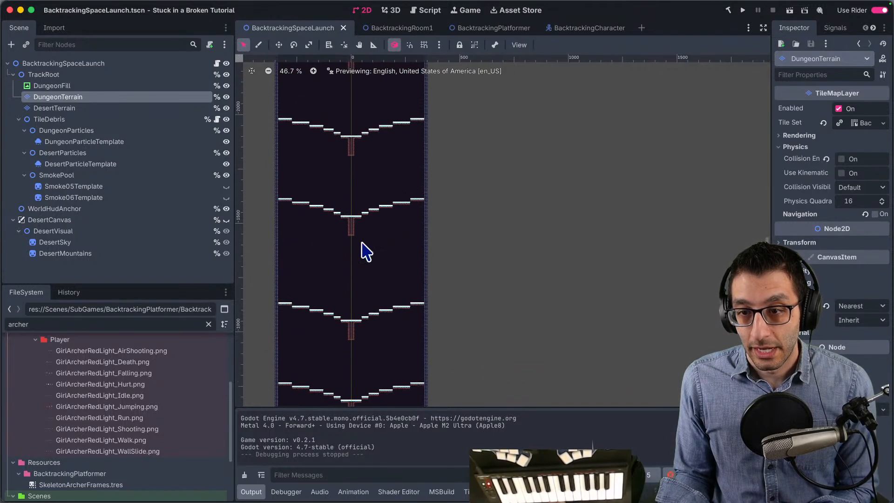
left_click_drag(376, 135, 379, 335)
left_click_drag(383, 196, 401, 314)
left_click_drag(419, 203, 390, 96)
scroll(412, 371, "down", 5)
left_click_drag(389, 305, 378, 98)
left_click_drag(378, 268, 372, 192)
scroll(370, 191, "up", 5)
left_click_drag(335, 246, 422, 175)
scroll(386, 211, "up", 5)
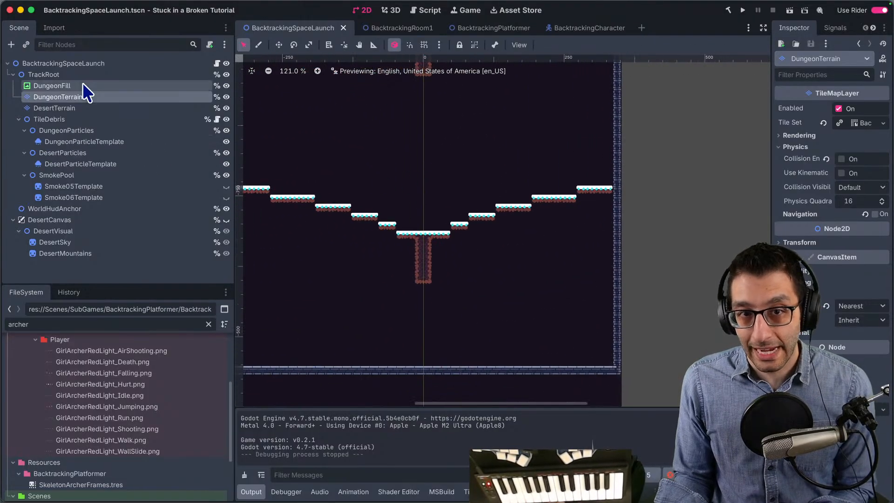
- On DungeonTerrain, paint a dungeon_tiles block on the floor beneath the lowest V-shaped platform row, with a ledge on its left side
left_click(82, 96)
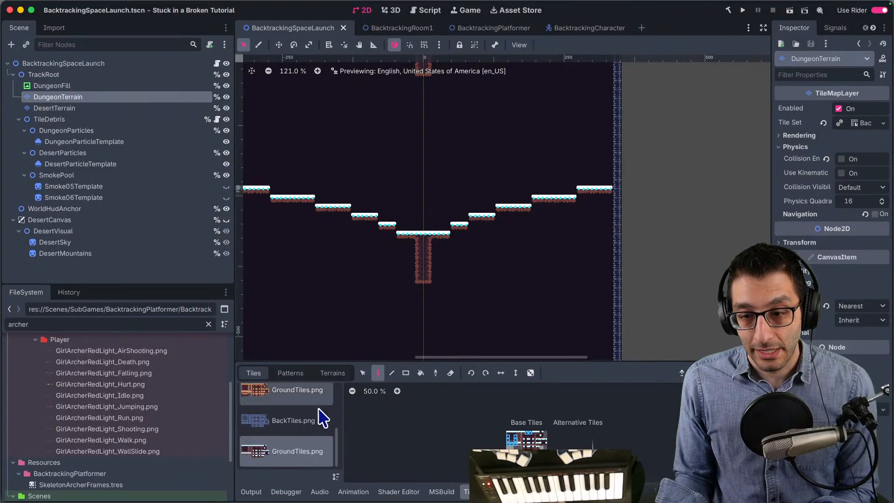
left_click(332, 373)
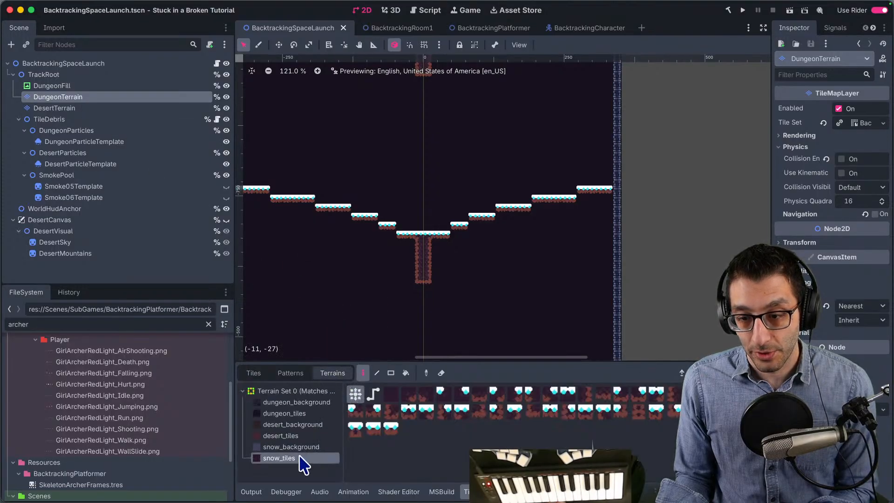
left_click(306, 413)
scroll(428, 270, "up", 1)
left_click_drag(429, 269, 457, 166)
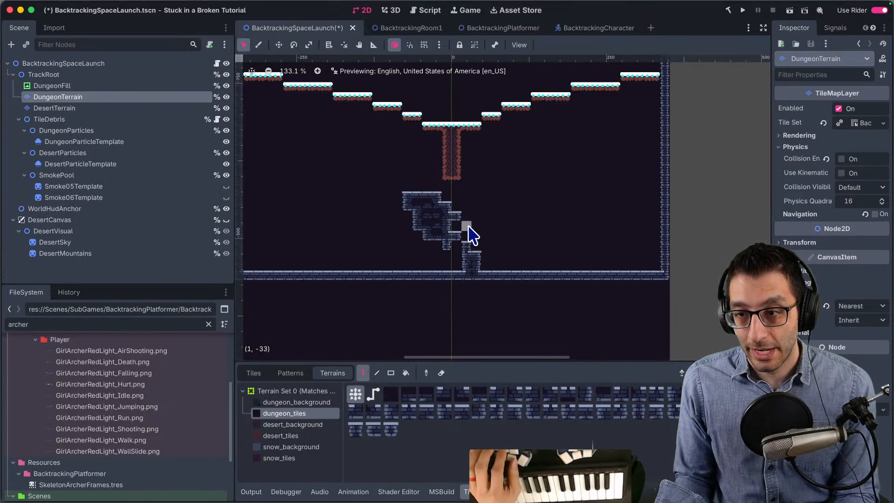
key("r")
left_click_drag(471, 214, 425, 274)
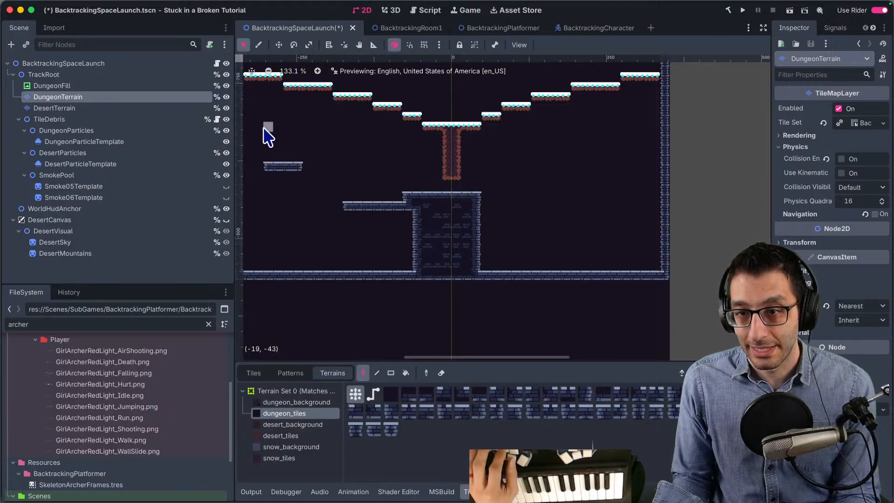
- Paint scattered dungeon_tiles platforms and small stair pieces around the two lowest V-shaped platform rows
scroll(341, 149, "up", 3)
scroll(341, 149, "left", 2)
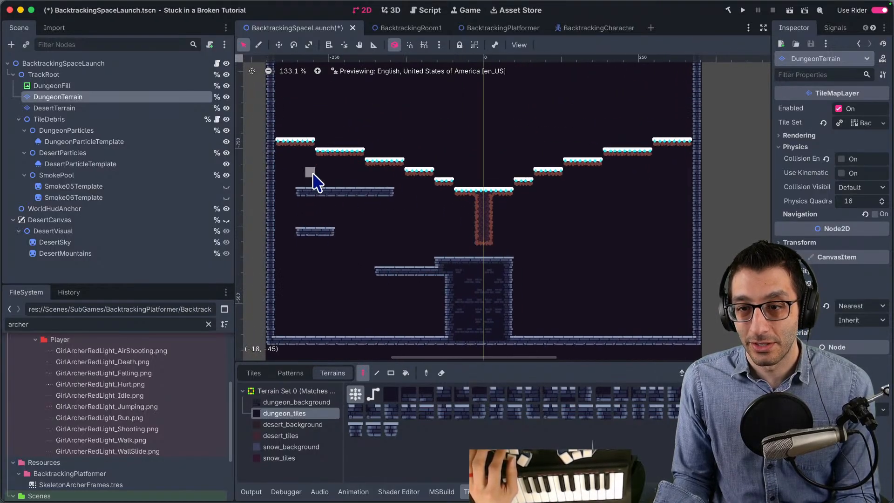
scroll(311, 184, "up", 3)
scroll(311, 184, "right", 4)
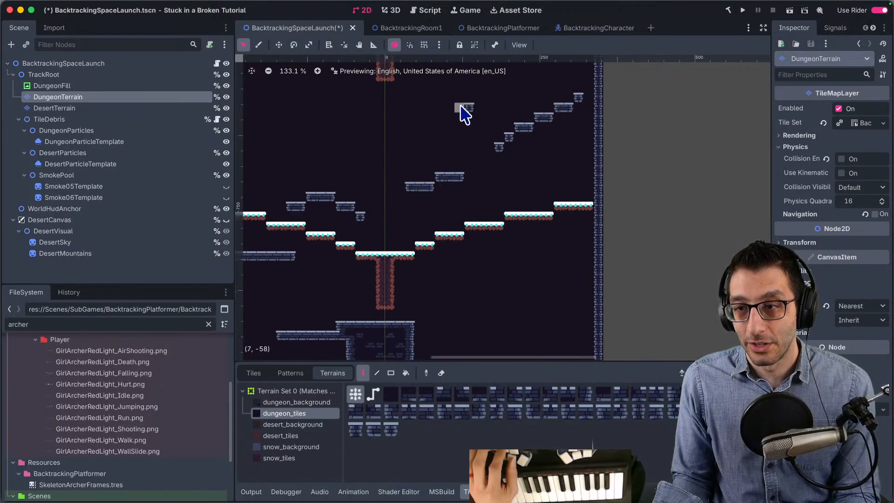
scroll(538, 237, "left", 4)
scroll(538, 237, "down", 1)
scroll(503, 268, "right", 4)
scroll(503, 268, "up", 1)
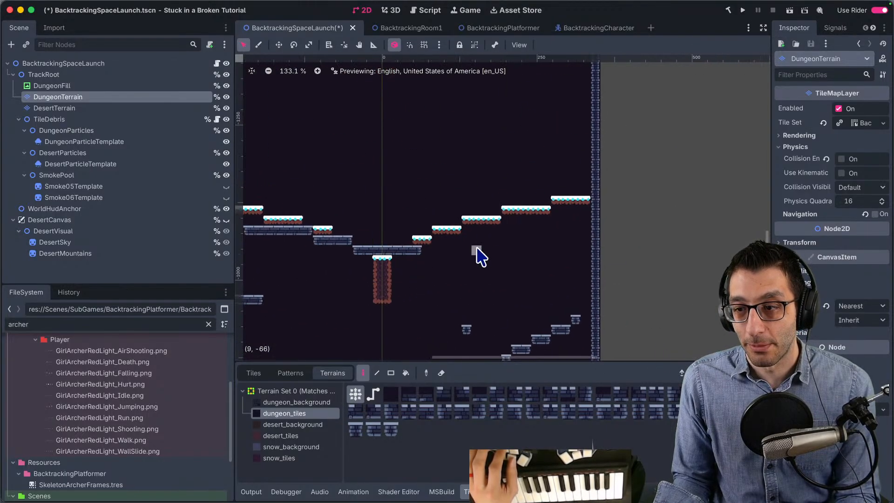
scroll(569, 254, "up", 3)
scroll(569, 254, "left", 4)
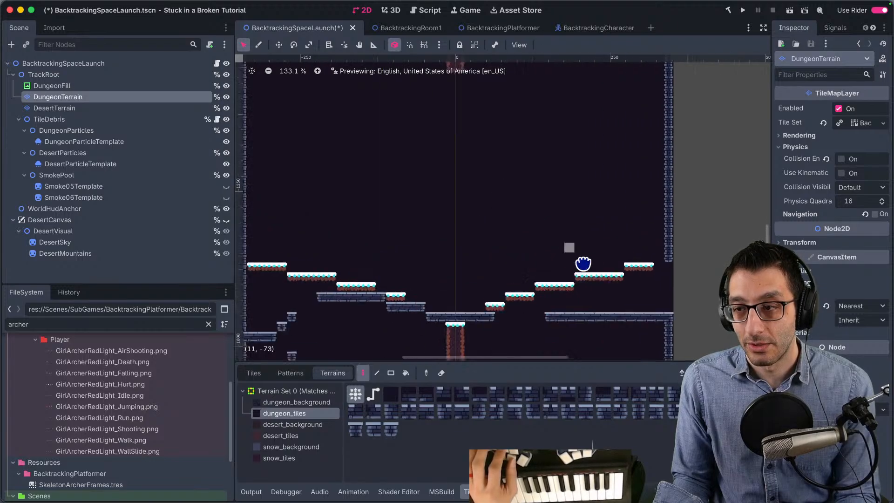
- Paint more dungeon_tiles platforms and blocks up the rest of the shaft to above the highest V-shaped row, and save the scene
scroll(532, 187, "up", 3)
scroll(532, 186, "left", 1)
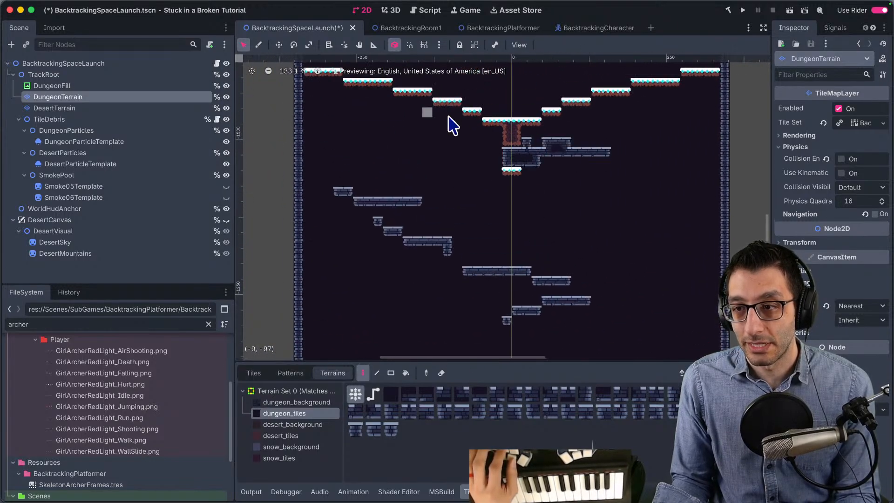
scroll(489, 214, "right", 3)
scroll(454, 186, "up", 8)
scroll(494, 139, "up", 5)
scroll(466, 141, "left", 1)
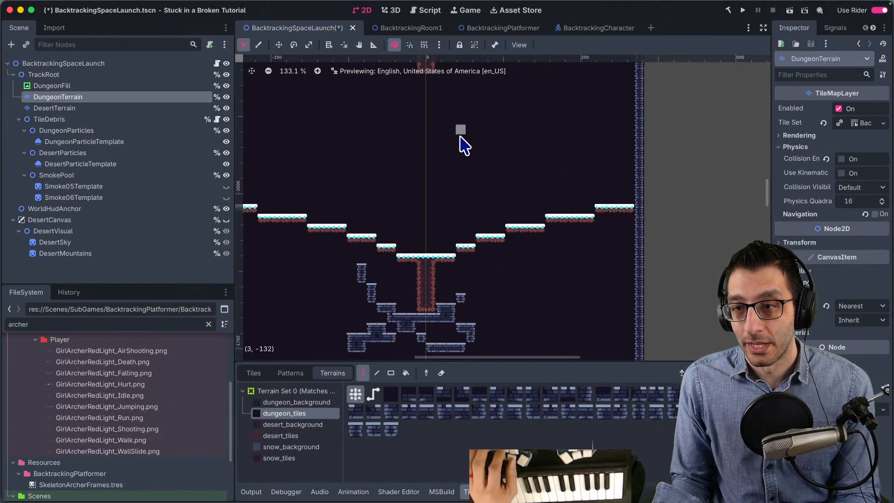
scroll(498, 150, "up", 9)
scroll(485, 182, "up", 10)
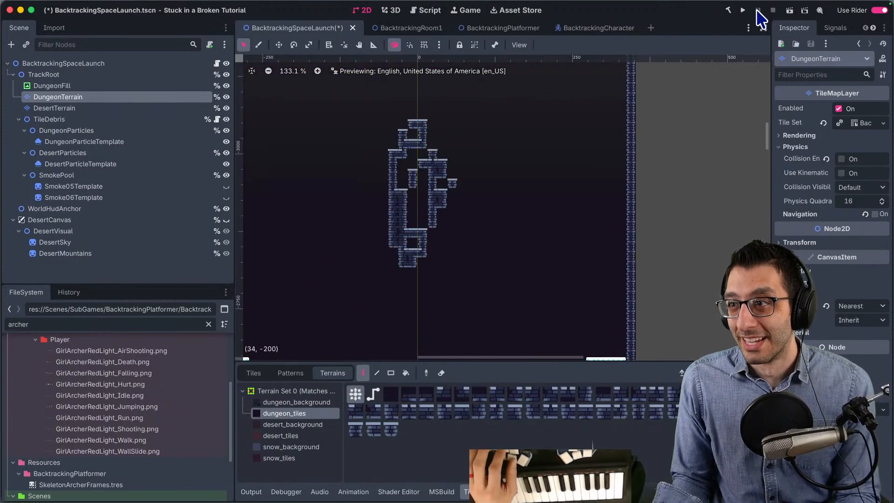
key("super+s")
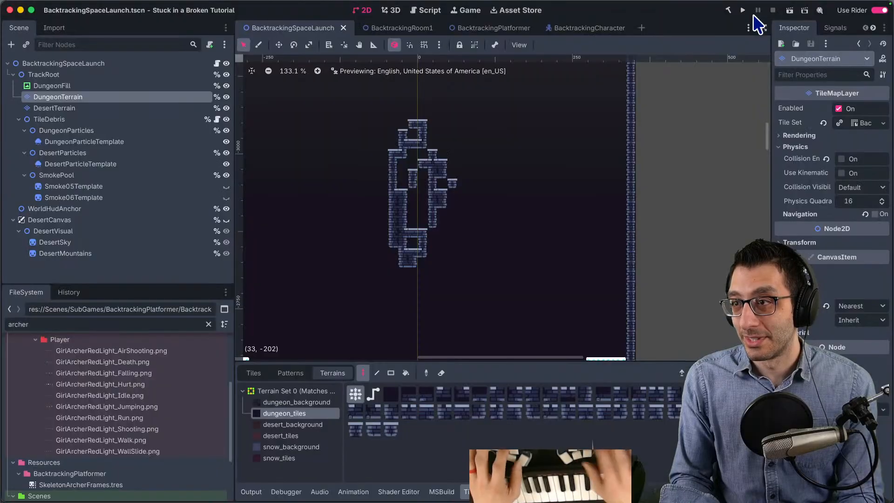
- Run the project and quit the game session paused in the starfield scene
left_click(743, 11)
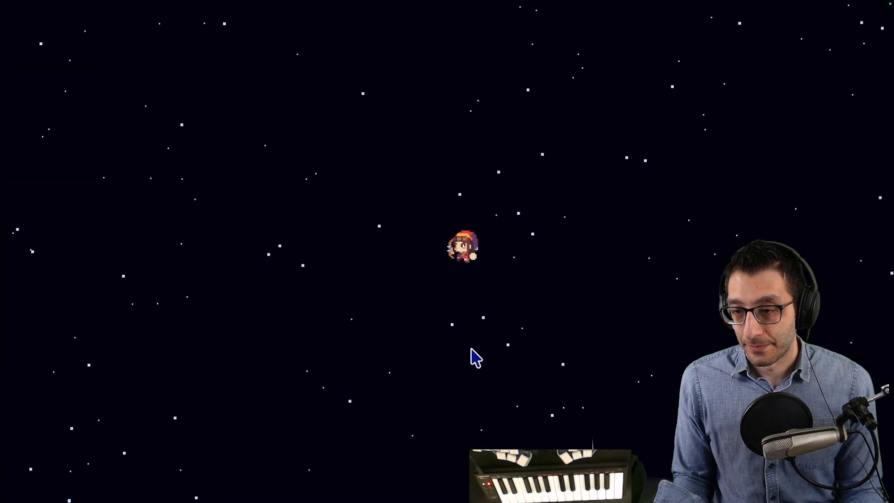
key("Escape")
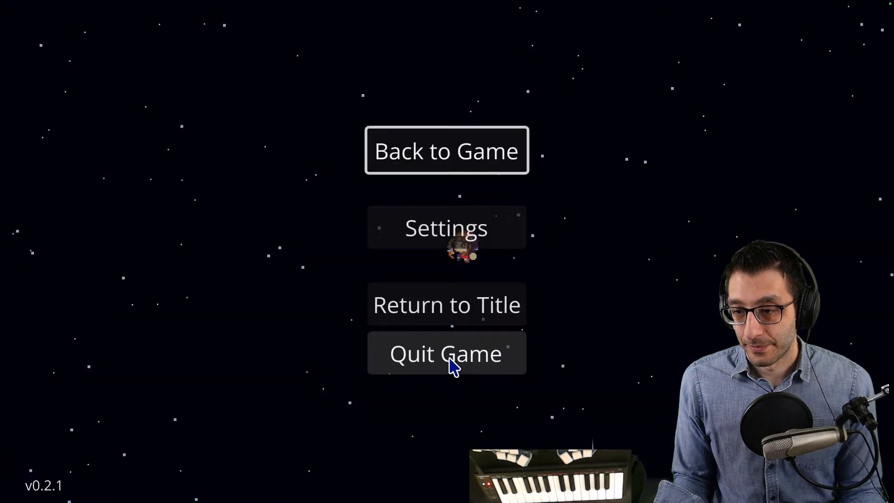
left_click(443, 363)
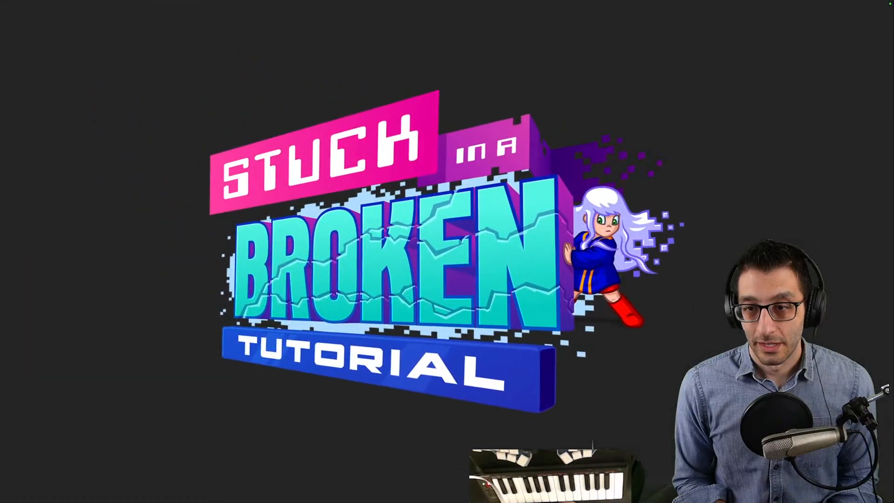
- Change the game to Backtracking Player through the cheats
key("grave")
key("Return")
key("Right")
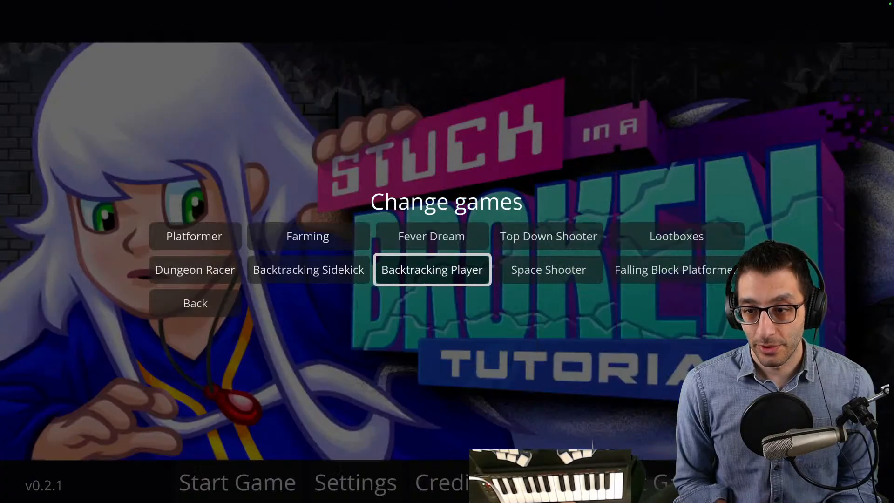
key("Return")
- Run the Test launch to Space Shooter cheat and watch the launch into the starfield
key("grave")
key("Down")
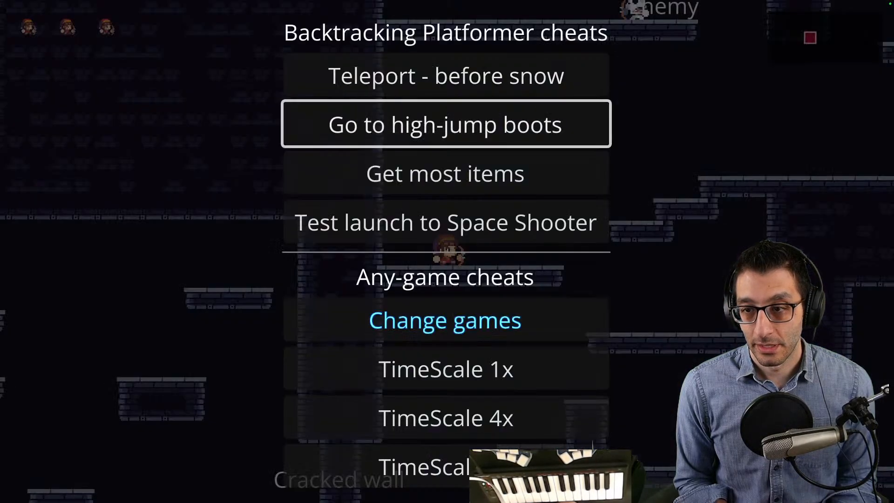
key("Down")
key("Down")
key("Return")
key("Return")
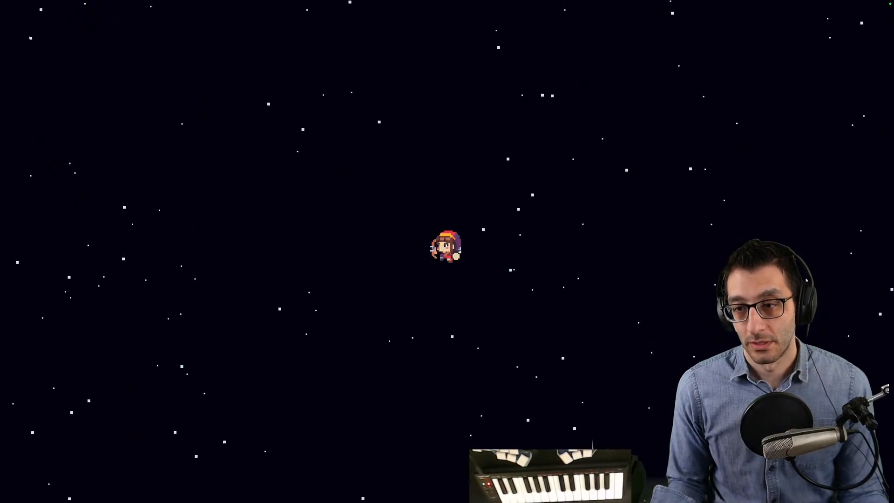
- Return to FL Studio's pad piano roll and select the E6 and A6 notes starting at bar 57
key("ctrl+Up")
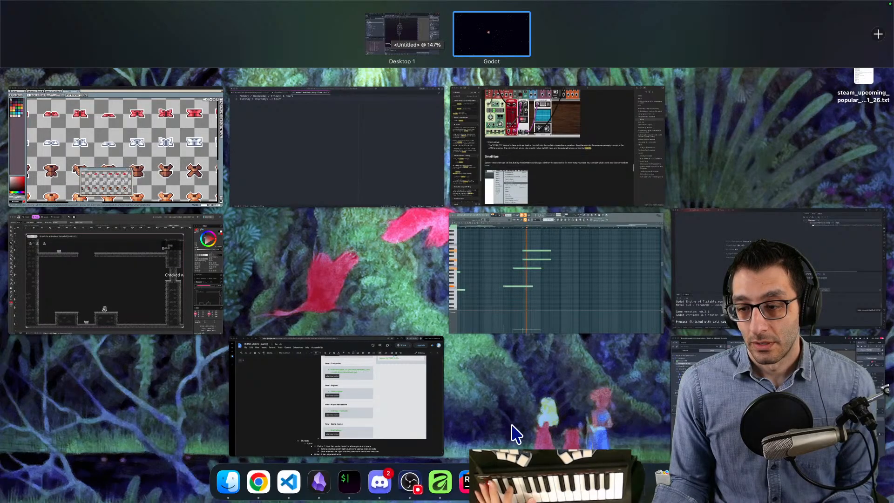
left_click(536, 270)
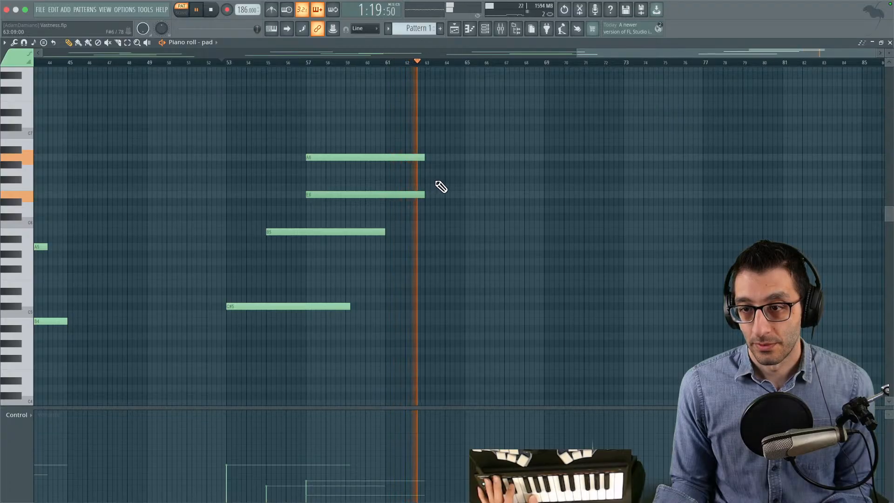
left_click_drag(490, 105, 257, 226)
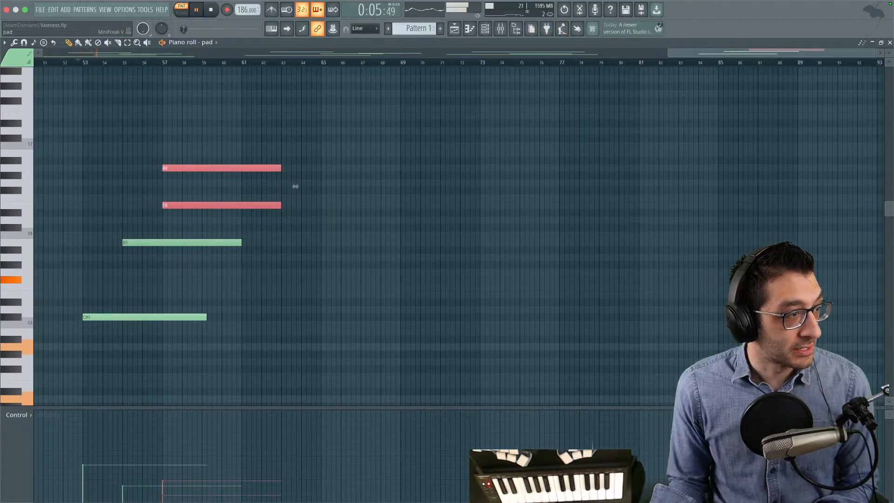
- In MiniFreak V's advanced view, set the pad's envelope Attack to about 0.593 and save the project
key("Return")
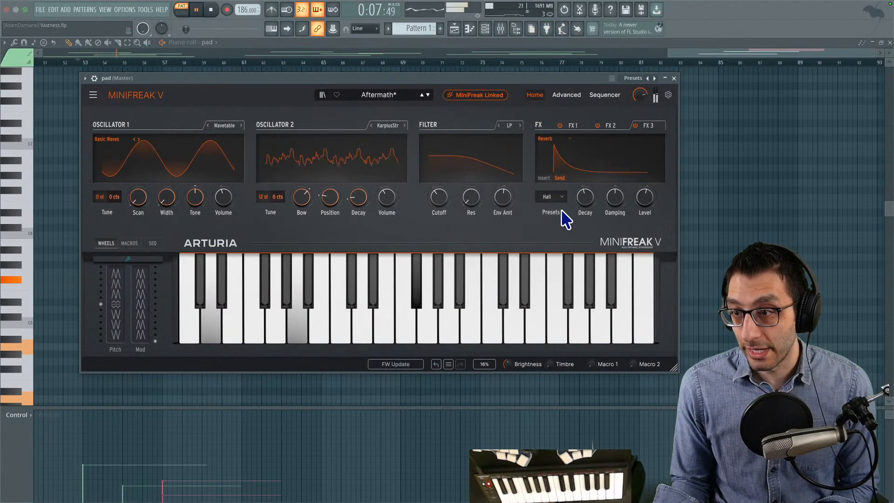
left_click(566, 95)
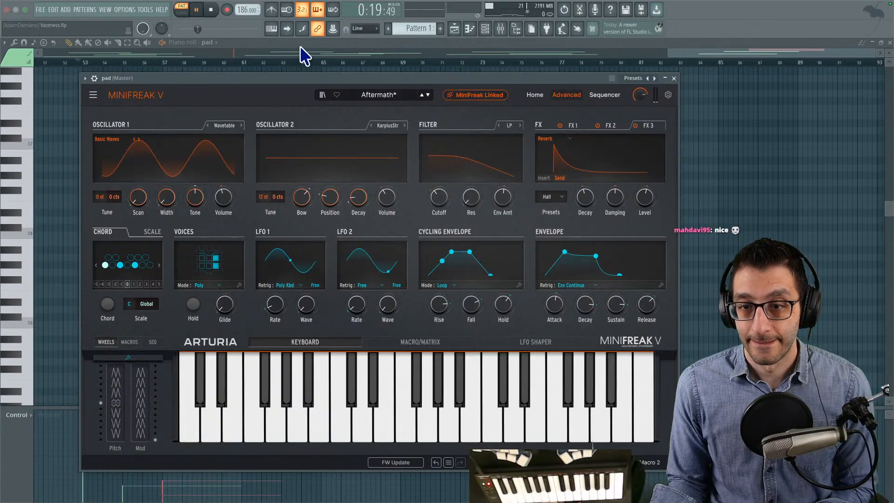
left_click_drag(295, 79, 588, 75)
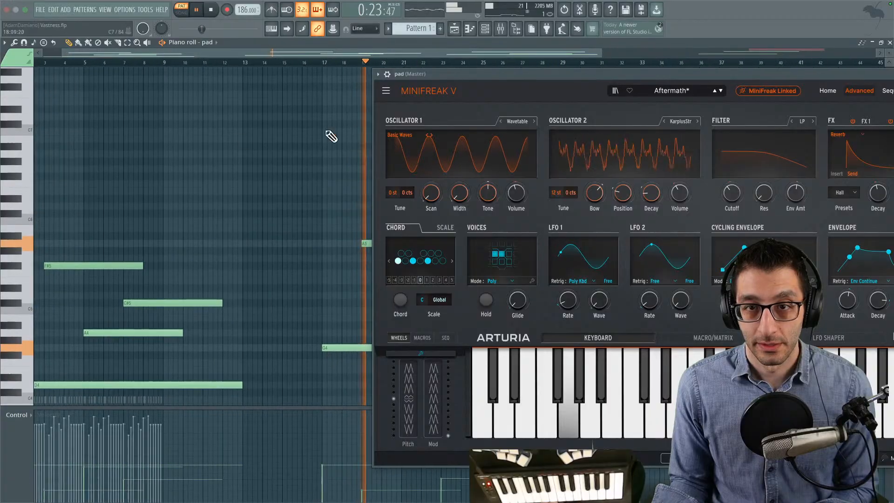
left_click_drag(159, 148, 53, 128)
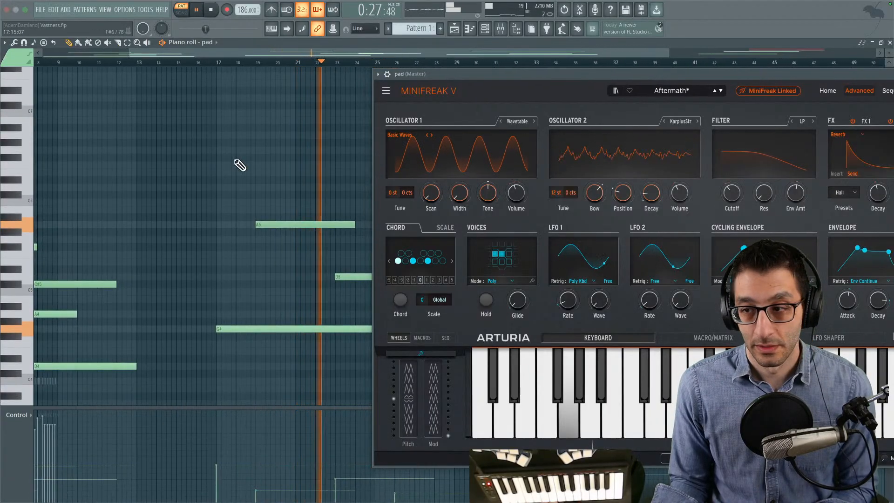
left_click_drag(716, 77, 586, 78)
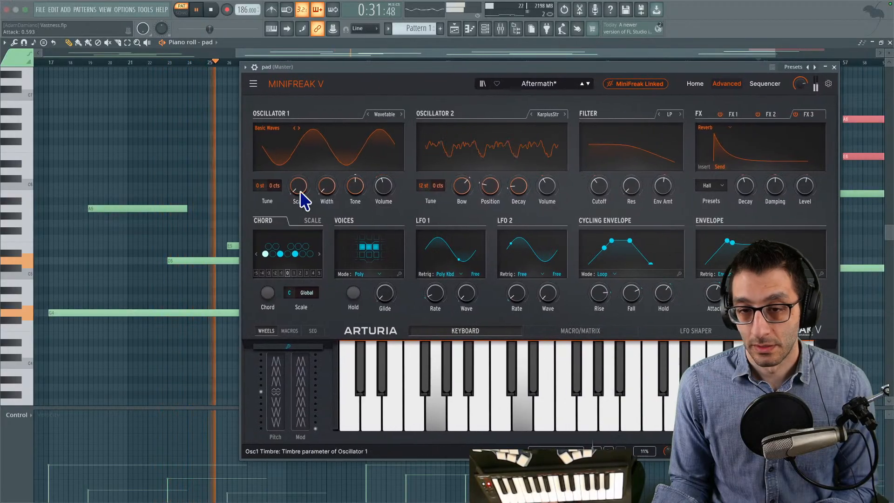
key("ctrl+s")
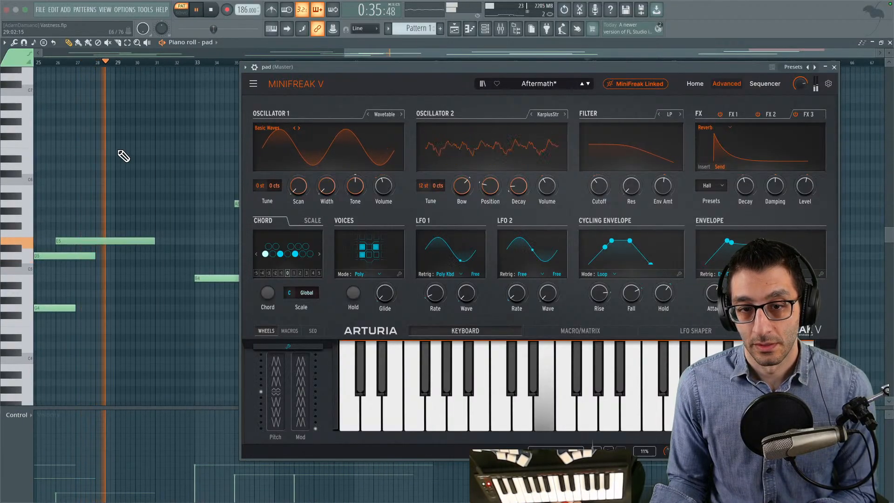
- Uncover the pad notes and trim the end of the E5 note starting at bar 26 by about half a bar
left_click_drag(344, 68, 604, 116)
left_click_drag(398, 117, 372, 119)
scroll(327, 149, "left", 5)
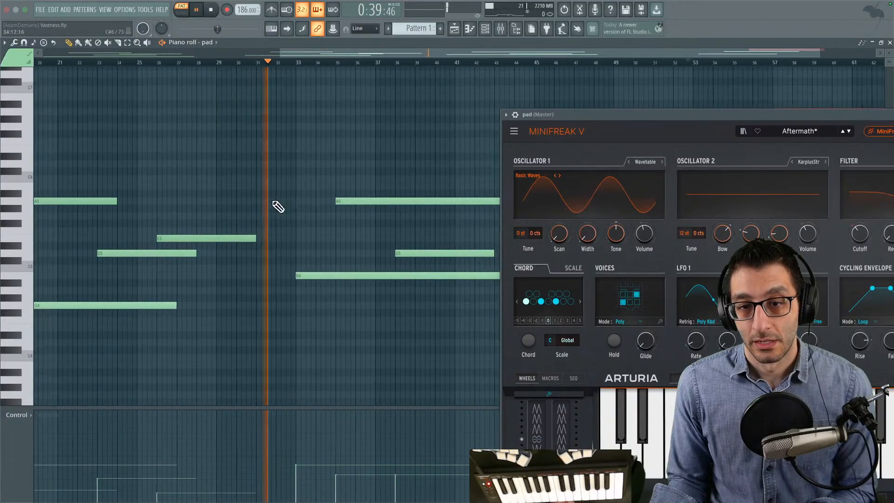
left_click_drag(249, 232, 247, 242)
right_click(250, 232)
key("c")
key("p")
right_click(253, 239)
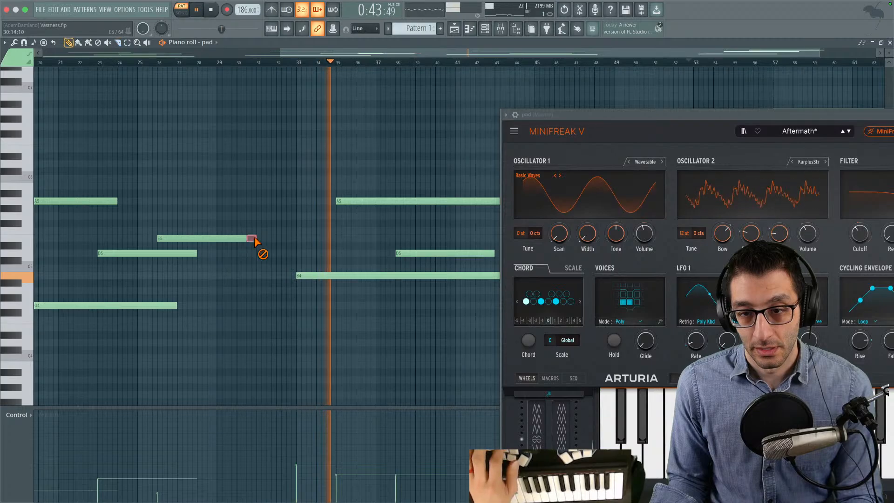
- Slice the A5 note starting at bar 35 at bar 42 and delete its tail
left_click_drag(308, 116, 45, 98)
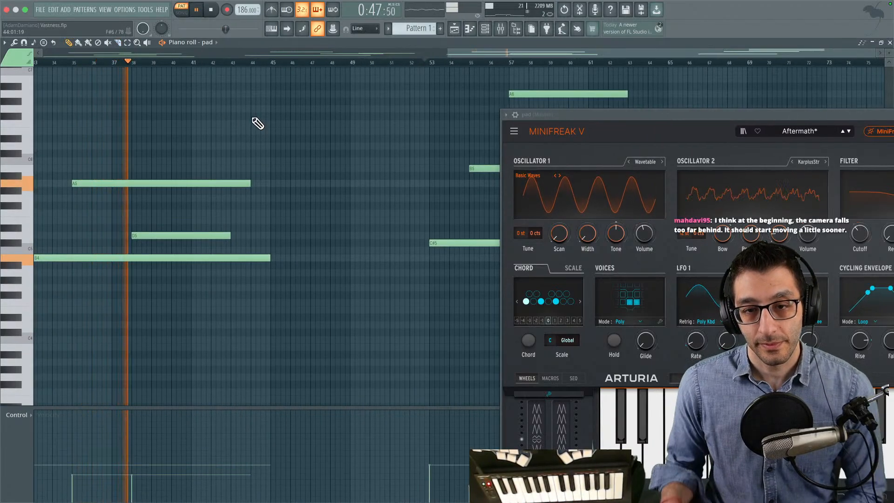
left_click_drag(203, 121, 302, 122)
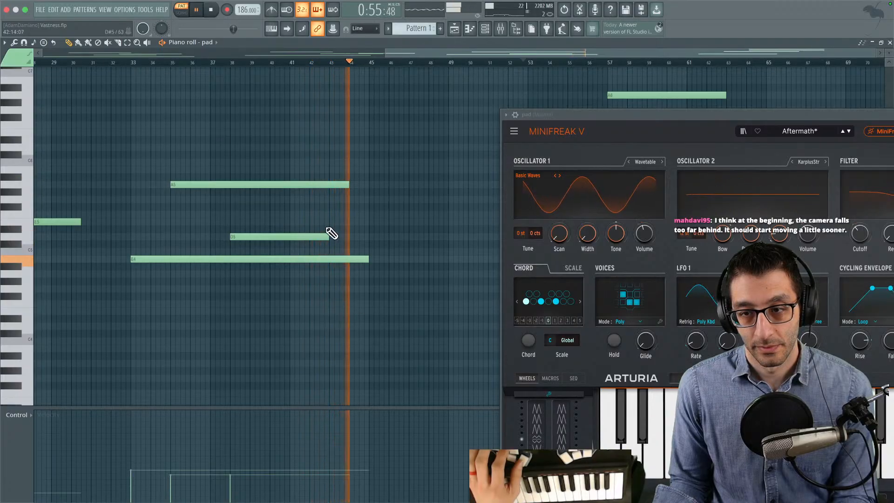
left_click_drag(311, 177, 309, 193)
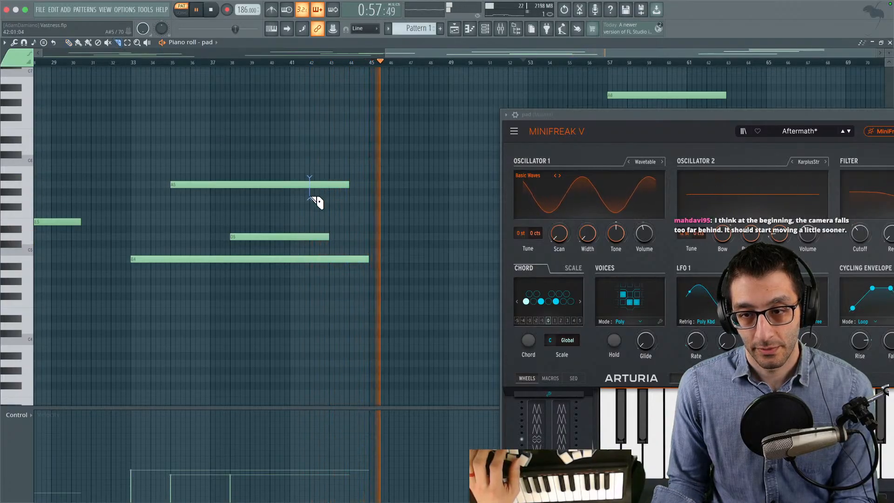
key("p")
right_click(326, 185)
- Open the playlist, move the Pattern 1 clip to bar 1, and set song playback to the start
left_click_drag(350, 161, 91, 151)
left_click_drag(294, 152, 171, 150)
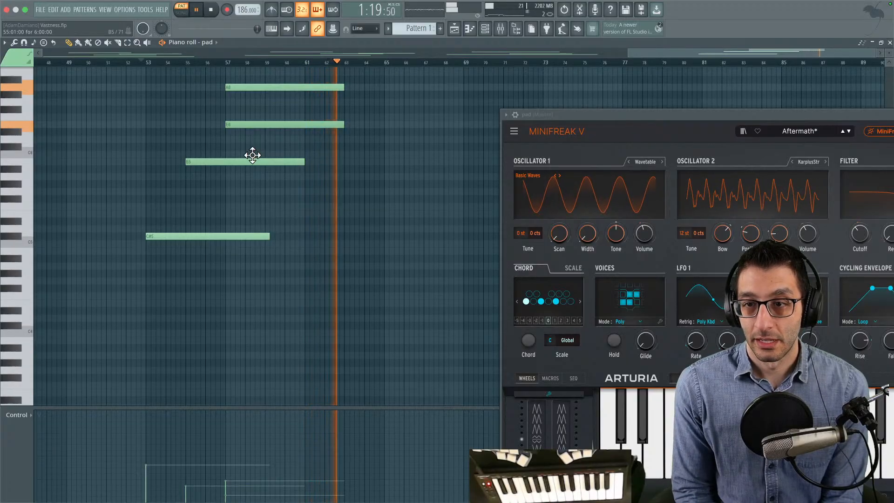
scroll(254, 154, "right", 5)
scroll(305, 150, "up", 1)
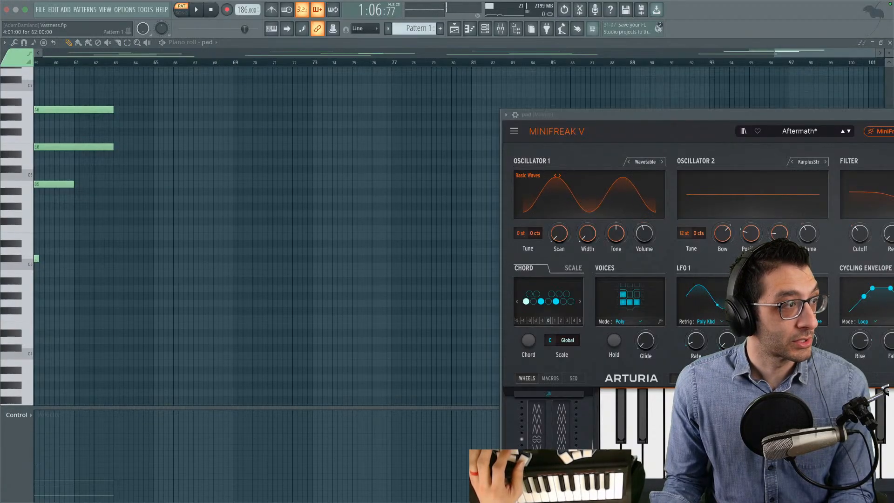
key("F5")
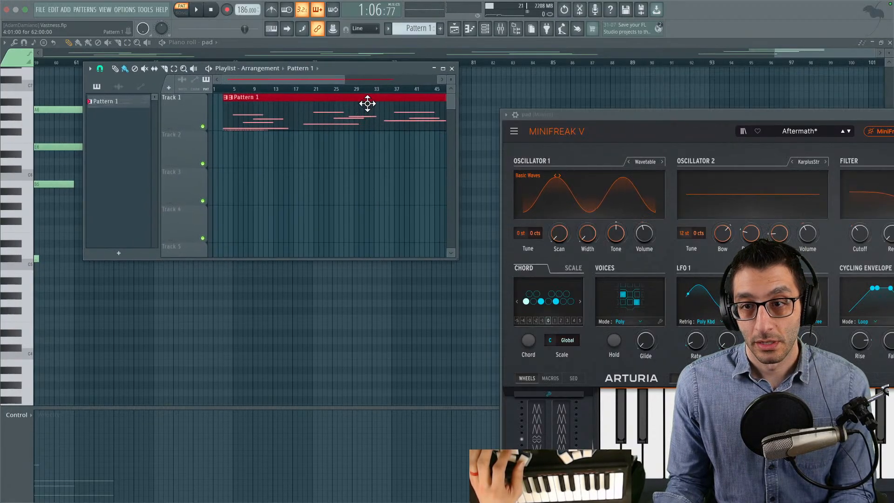
scroll(285, 135, "right", 6)
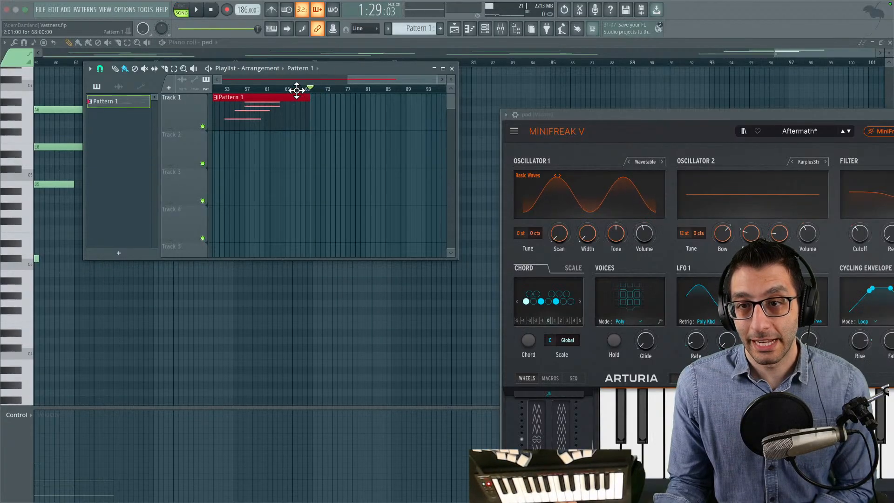
scroll(383, 158, "left", 6)
left_click_drag(329, 90, 190, 95)
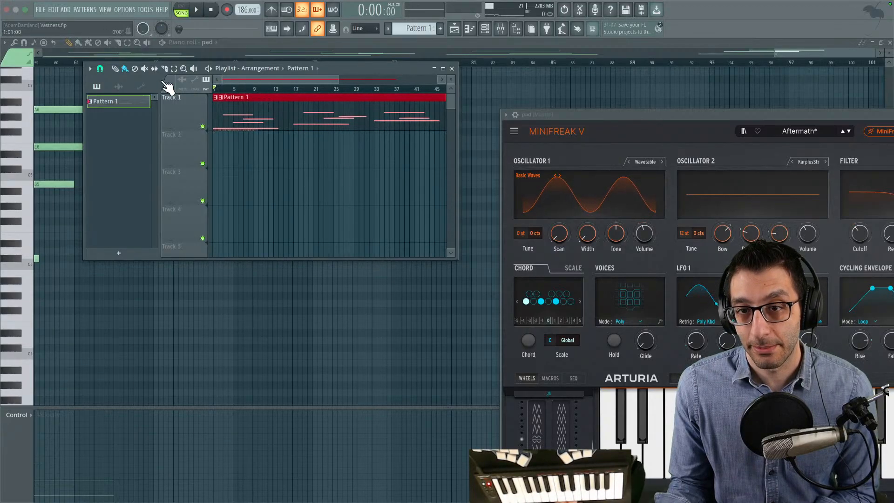
- Switch to the running game and fly the character left and right through the starfield while the song plays
key("ctrl+Up")
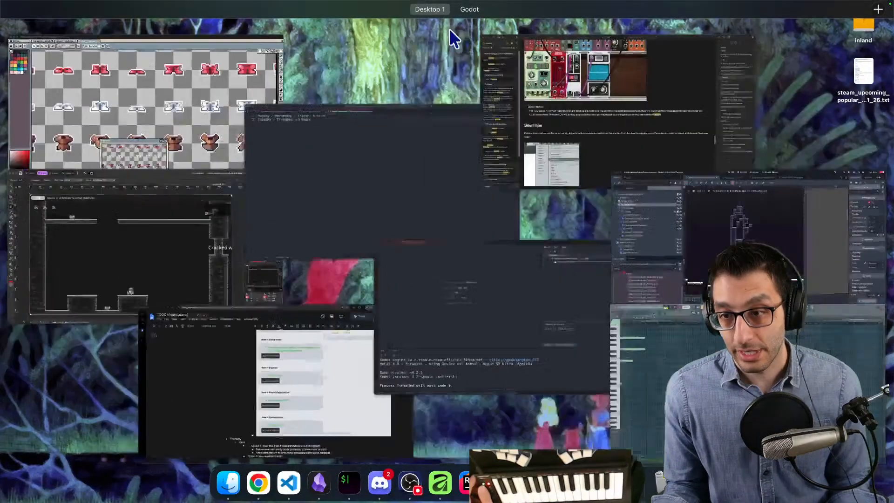
mouse_move(480, 26)
left_click(522, 33)
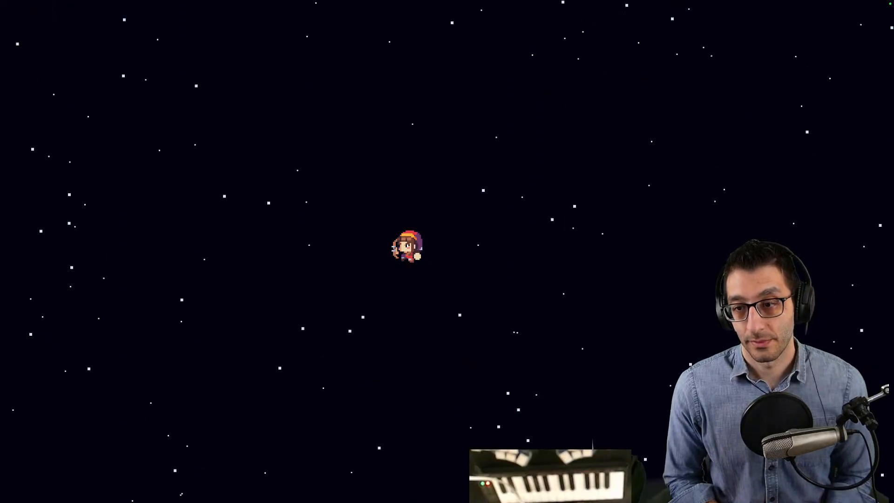
key("Left")
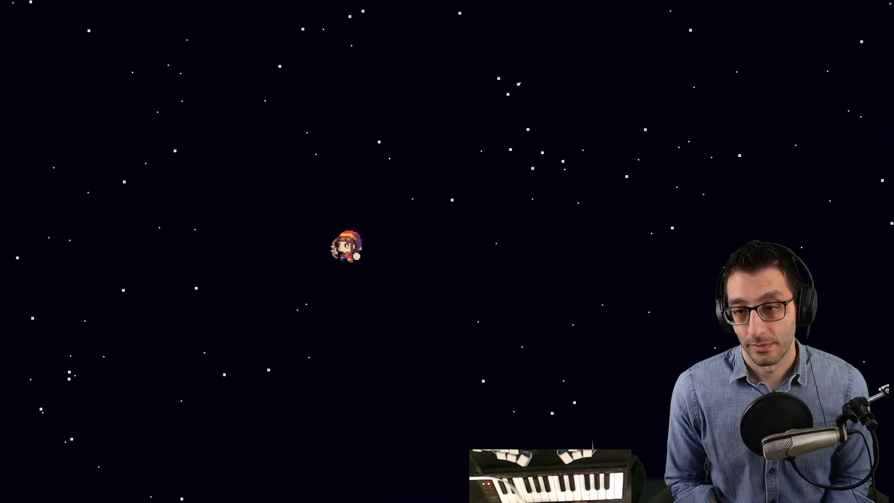
key("Right")
key("Left")
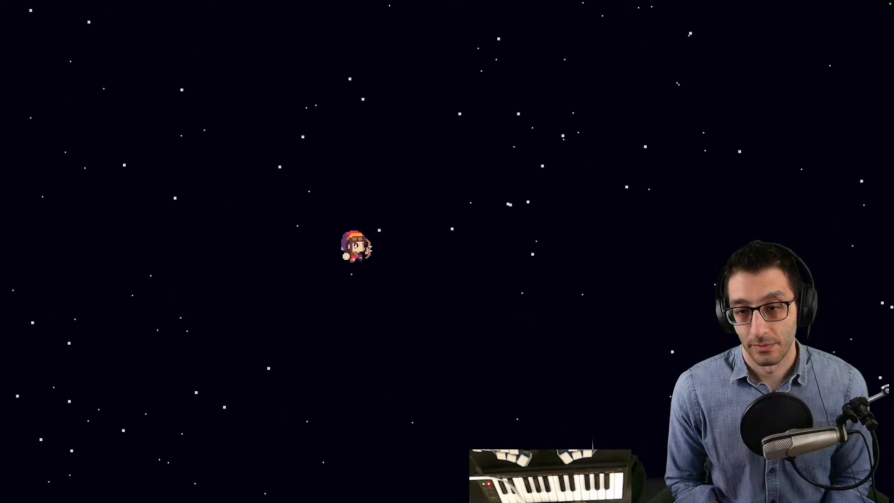
key("Right")
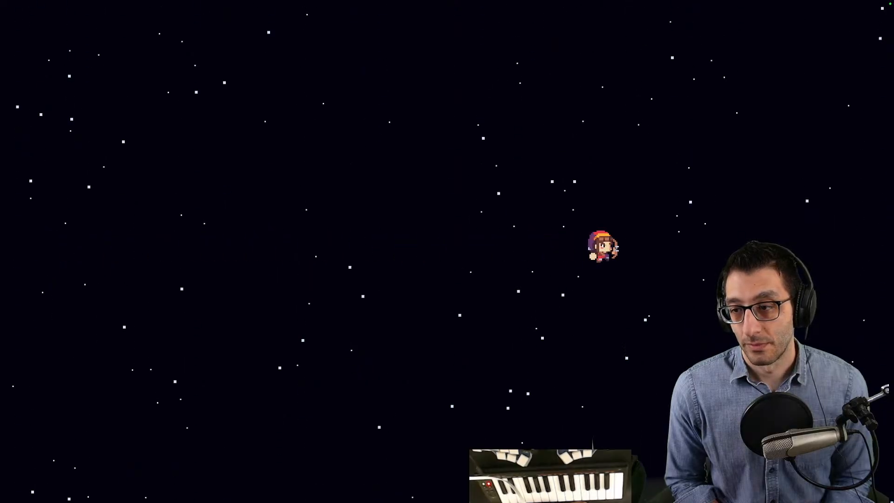
key("Left")
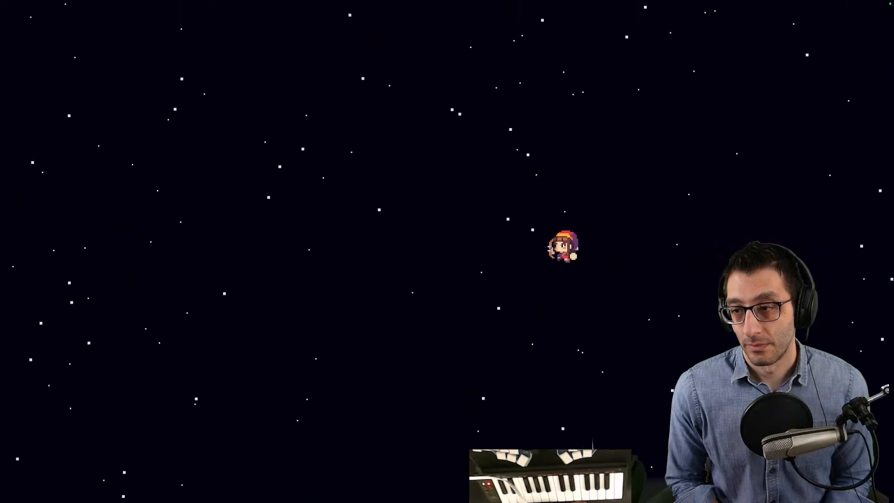
key("Left")
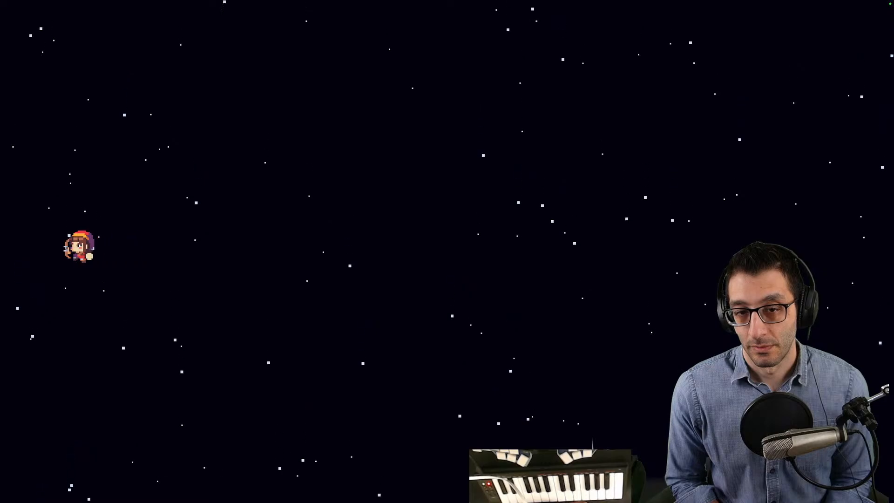
key("Right")
key("Left")
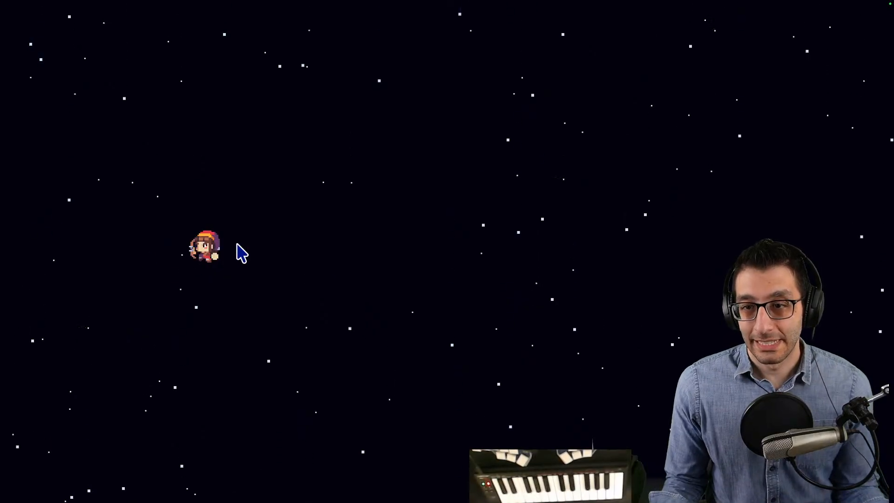
- Return to FL Studio, move the playlist clear of the pad notes, and delete the E5 note starting at bar 26
key("ctrl+Up")
left_click(367, 29)
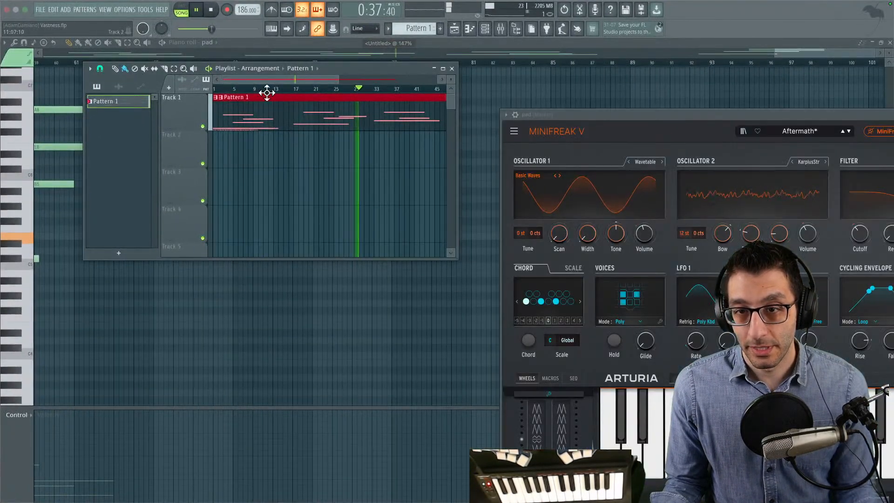
left_click_drag(330, 67, 524, 281)
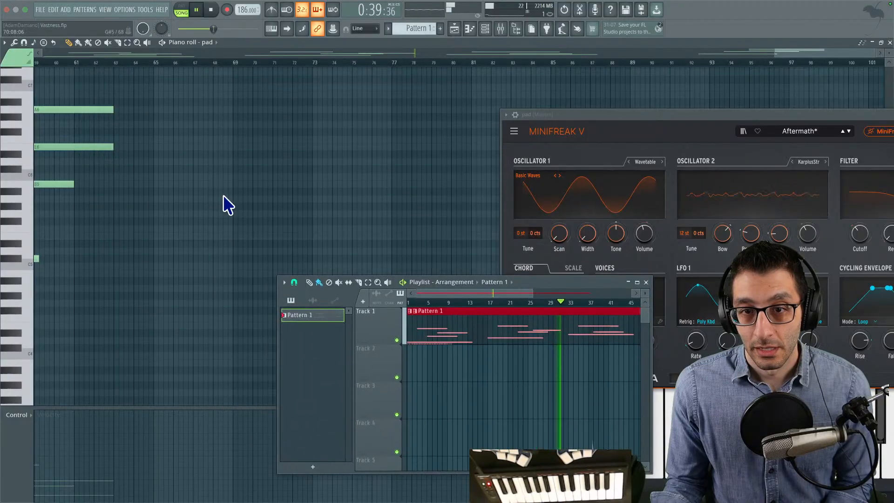
left_click_drag(224, 196, 520, 227)
left_click_drag(205, 154, 485, 109)
left_click_drag(367, 138, 161, 167)
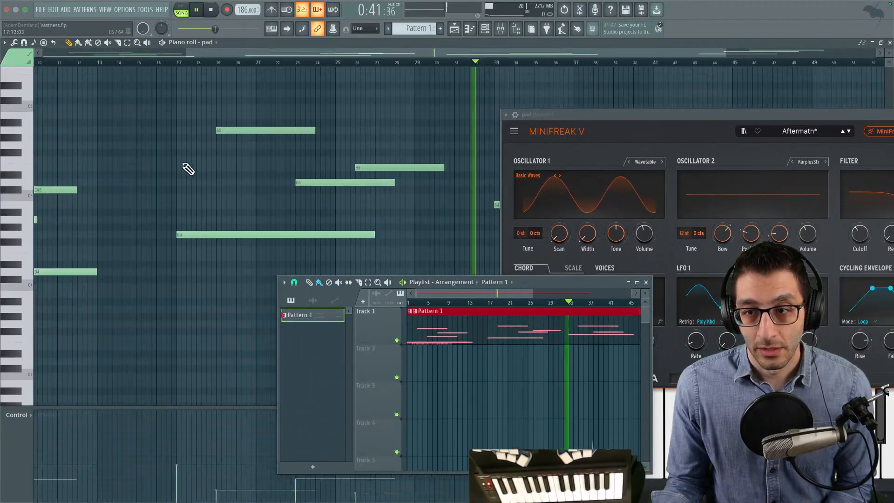
right_click(309, 180)
- Move the D5 note of the third chord to start at bar 39 and lengthen its A5 note by about half a bar
left_click_drag(353, 158, 149, 183)
left_click_drag(242, 185, 201, 194)
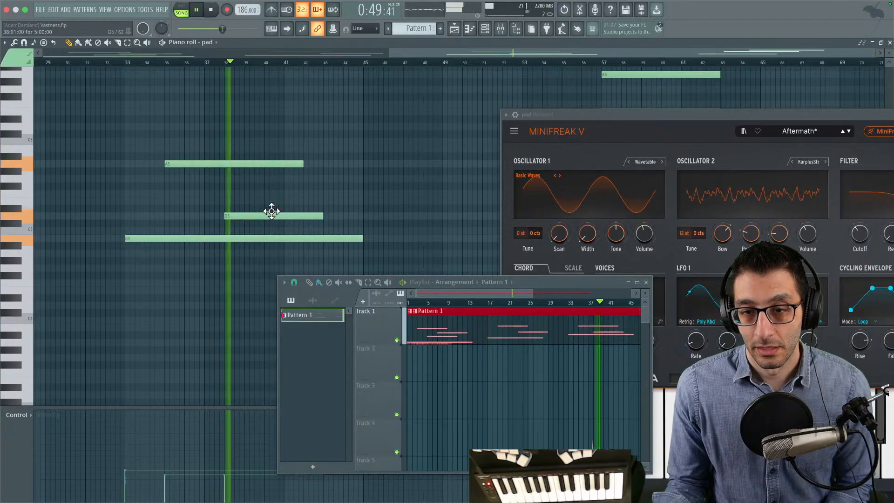
left_click_drag(269, 212, 289, 212)
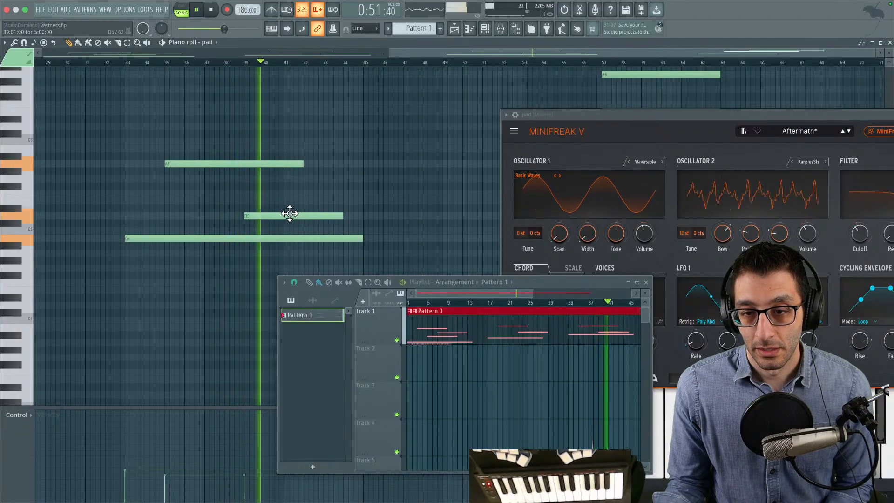
scroll(370, 177, "right", 10)
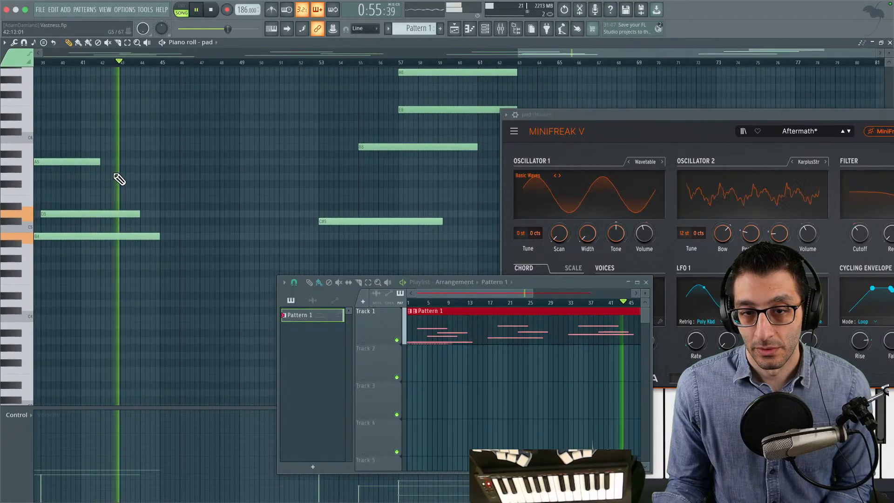
left_click_drag(93, 160, 110, 161)
left_click_drag(224, 169, 329, 174)
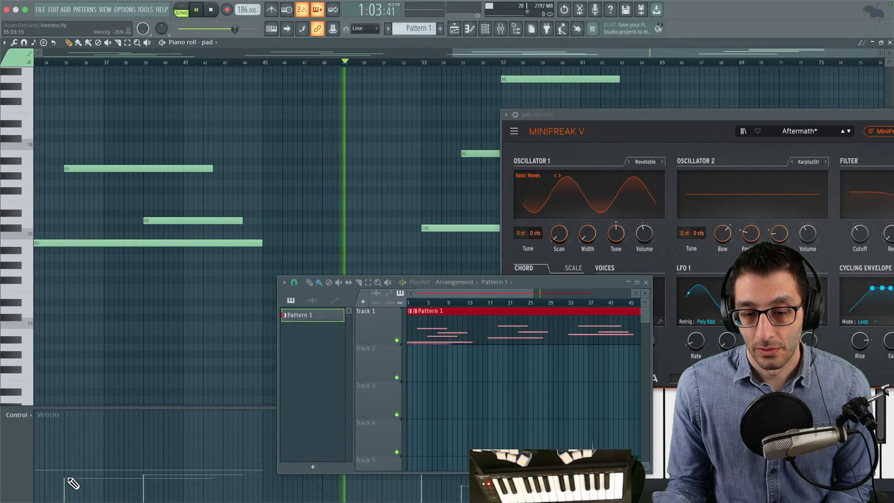
- Close the MiniFreak V window and shift the last chord's four notes two bars earlier, starting at bar 51
left_click_drag(364, 154, 276, 215)
scroll(271, 211, "left", 10)
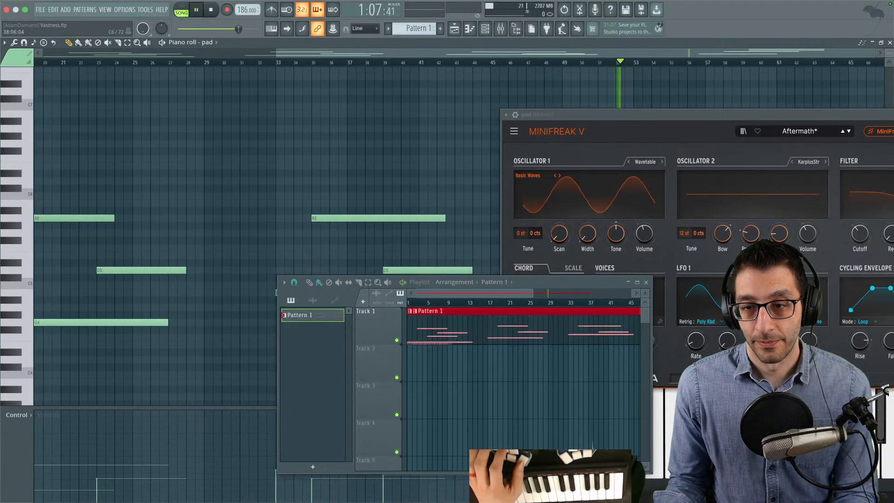
scroll(466, 190, "up", 5)
left_click_drag(449, 180, 428, 176)
scroll(427, 175, "down", 5)
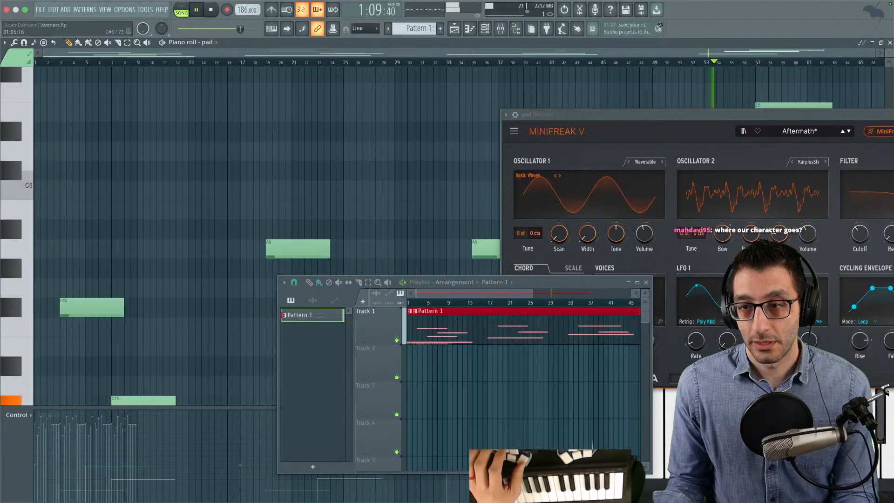
scroll(425, 175, "down", 3)
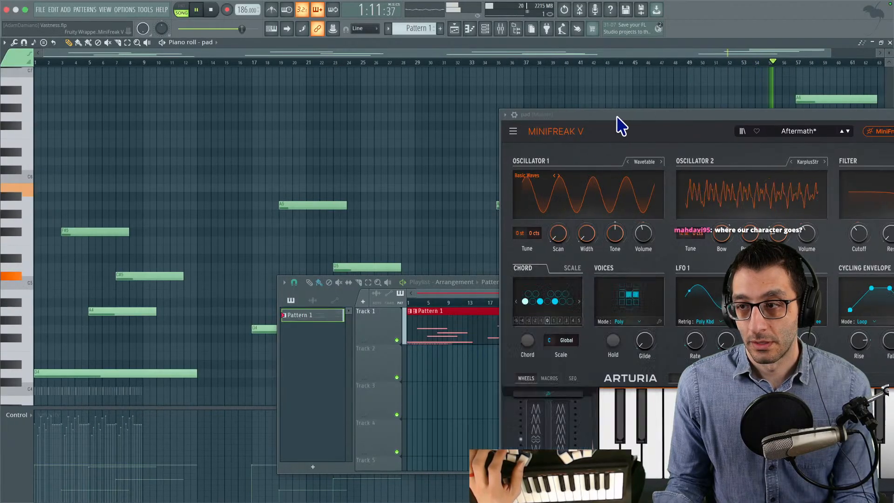
left_click_drag(620, 115, 231, 110)
left_click(707, 109)
left_click_drag(528, 76, 360, 260)
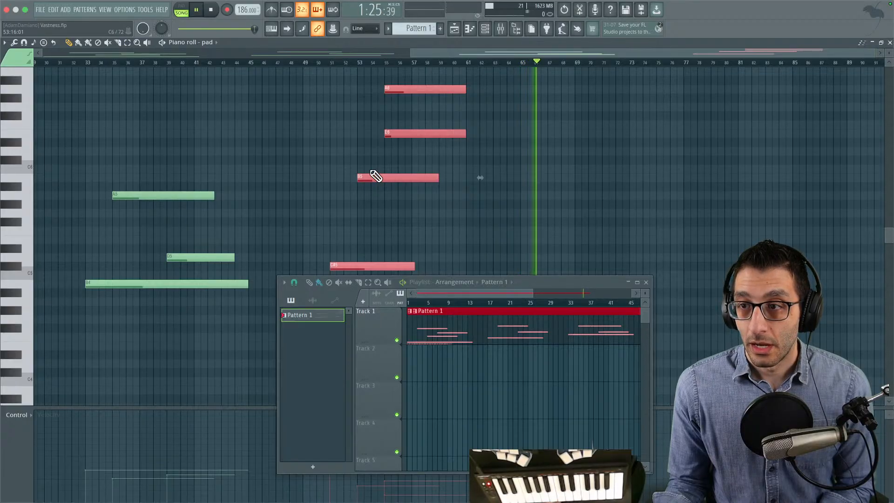
- Stop the song and move the playlist window up over the middle of the pad's piano roll
key("space")
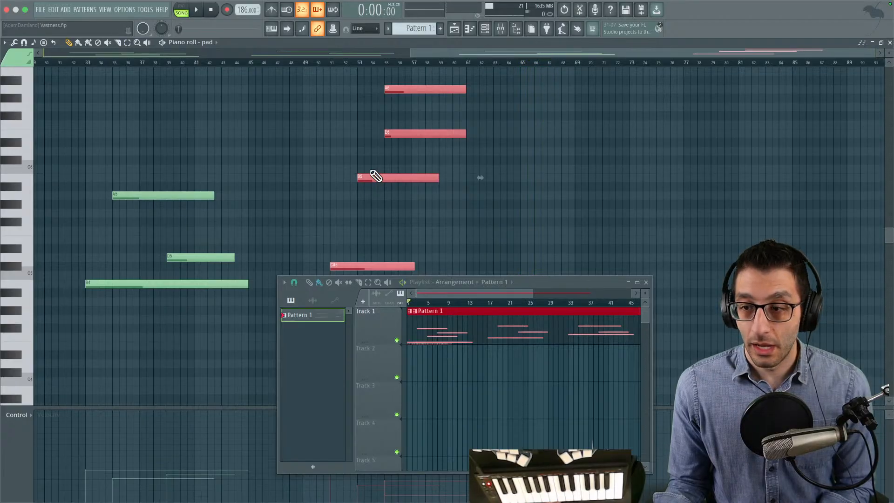
left_click_drag(522, 281, 475, 144)
- Switch to Chrome and open livingtheindie.itch.io in a new tab
mouse_move(410, 501)
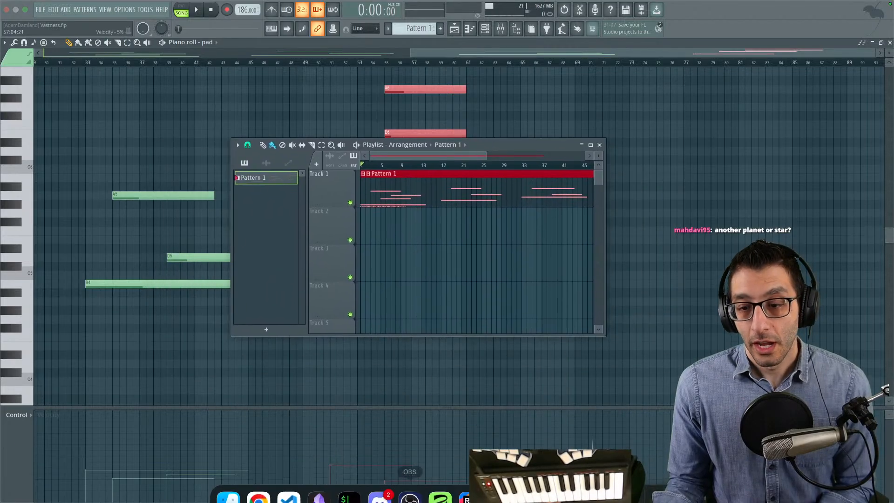
left_click(261, 492)
key("super+t")
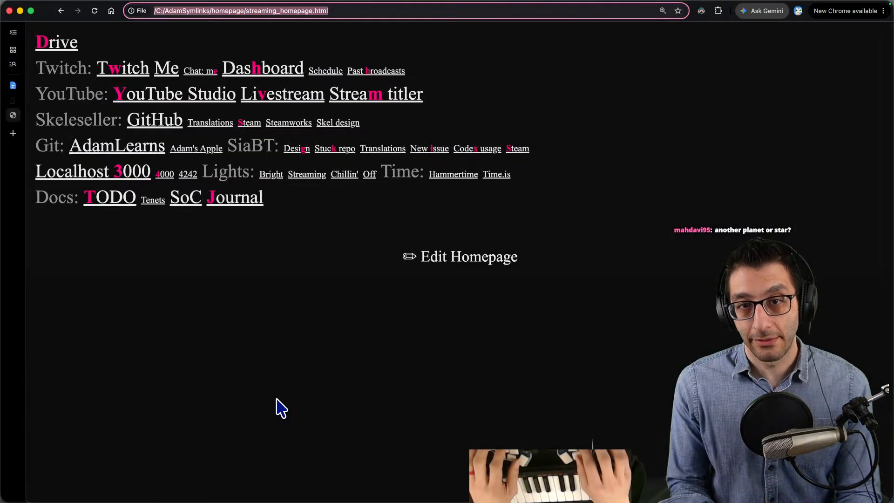
type("living")
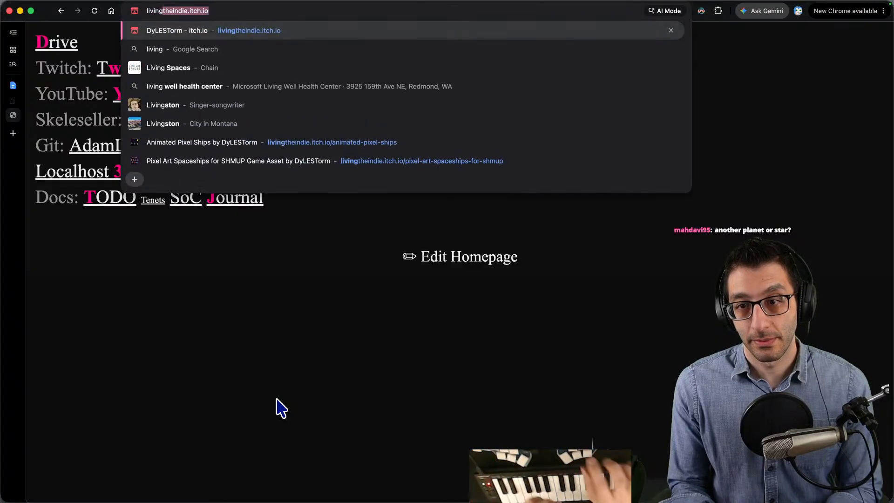
key("Return")
- Open the Pixel Art Spaceships for SHMUP asset page and enlarge its ship preview image
scroll(279, 407, "down", 6)
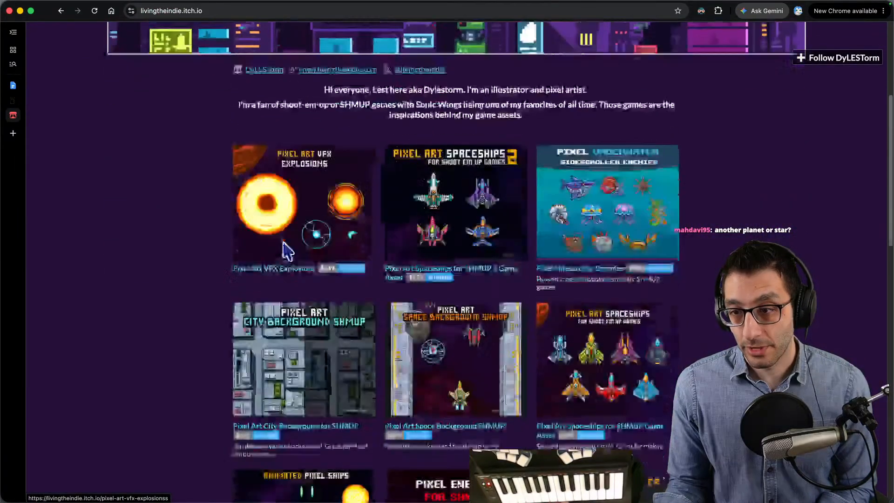
scroll(354, 224, "down", 2)
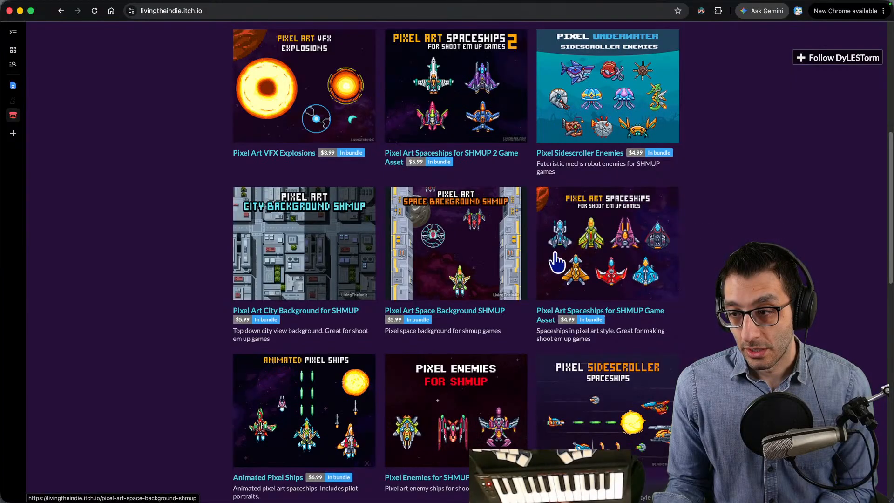
left_click(576, 260)
scroll(535, 260, "down", 6)
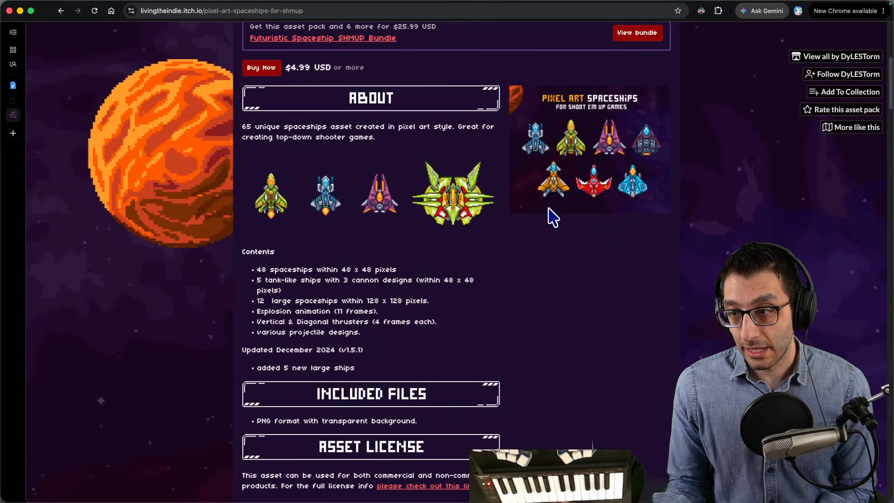
left_click(581, 182)
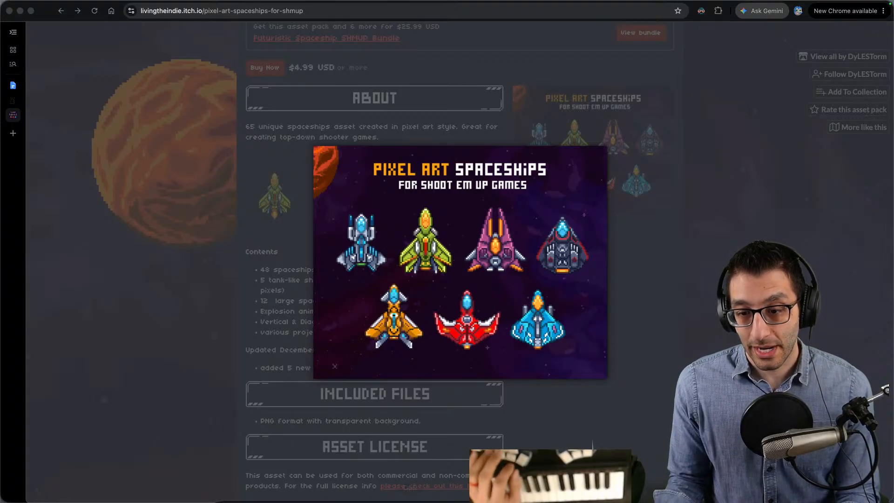
left_click(228, 483)
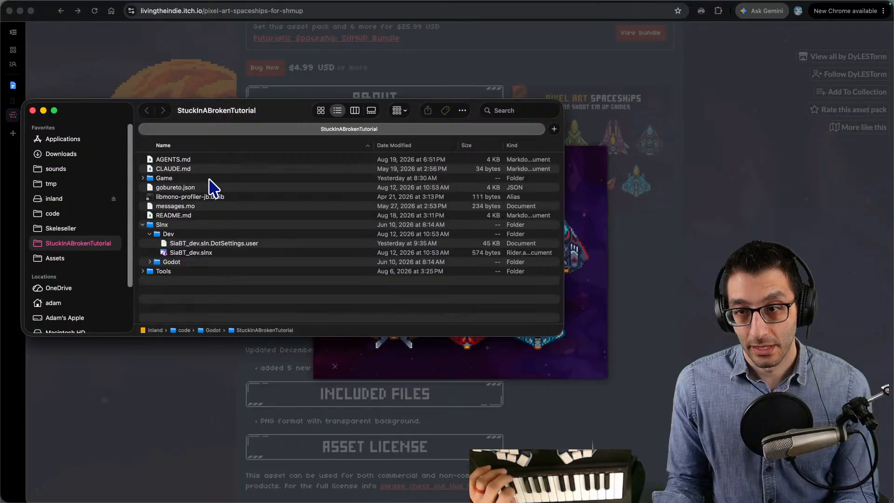
left_click(691, 236)
- Switch to the running game and use the cheat option Change games to start Platformer
mouse_move(592, 484)
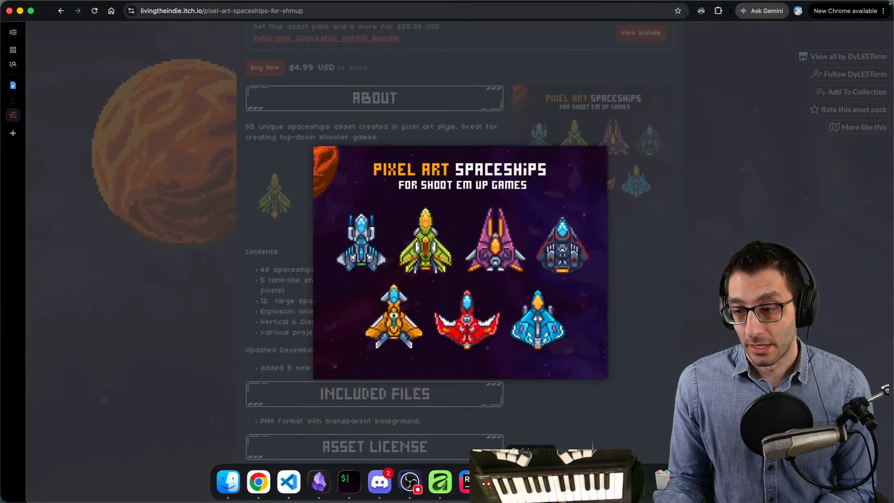
left_click(531, 482)
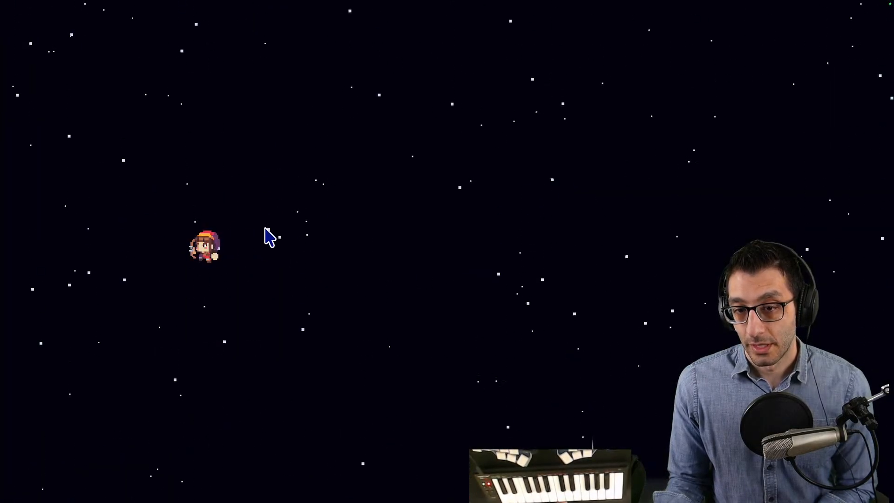
key("grave")
key("Return")
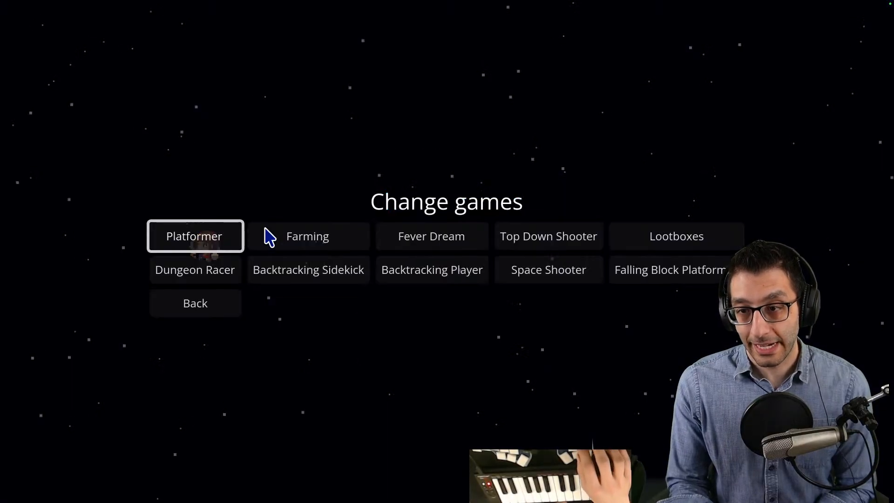
key("Return")
key("Down")
key("Down")
key("Down")
key("Up")
key("Return")
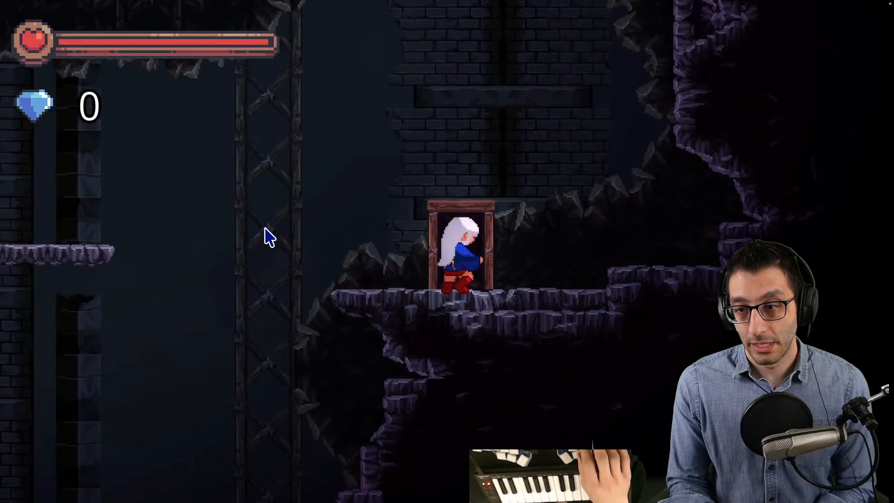
- Use a Platformer teleport cheat to move the character to the dark area
key("grave")
key("Down")
key("Up")
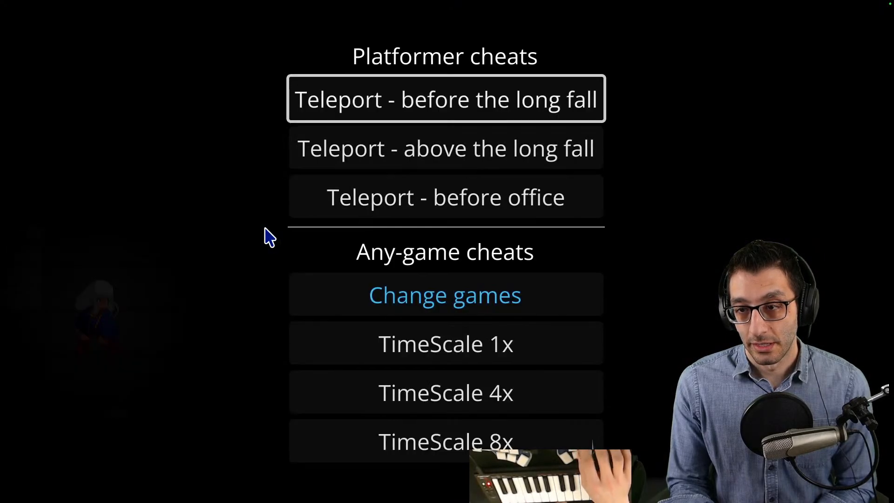
key("Return")
- Change the running game to Farming and use its cheat to enter the Architect Realm
key("grave")
key("Down")
key("Down")
key("Down")
key("Down")
key("Down")
key("Up")
key("Up")
key("Return")
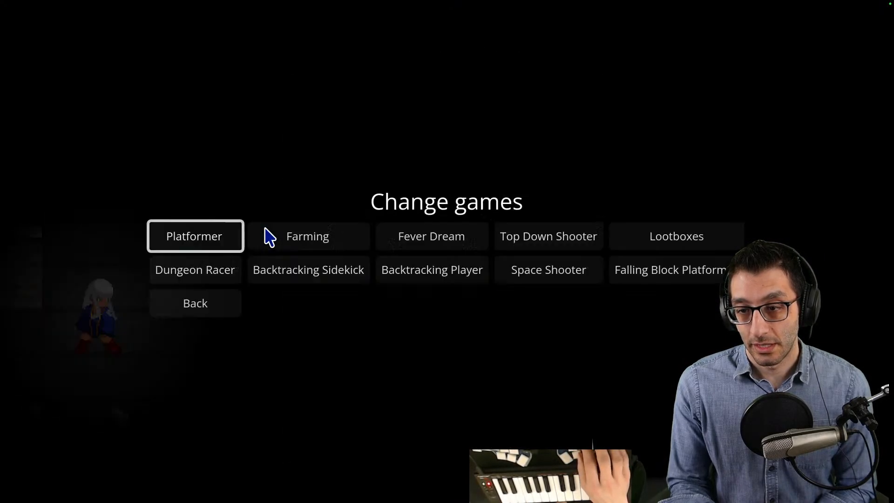
key("Return")
key("grave")
key("Down")
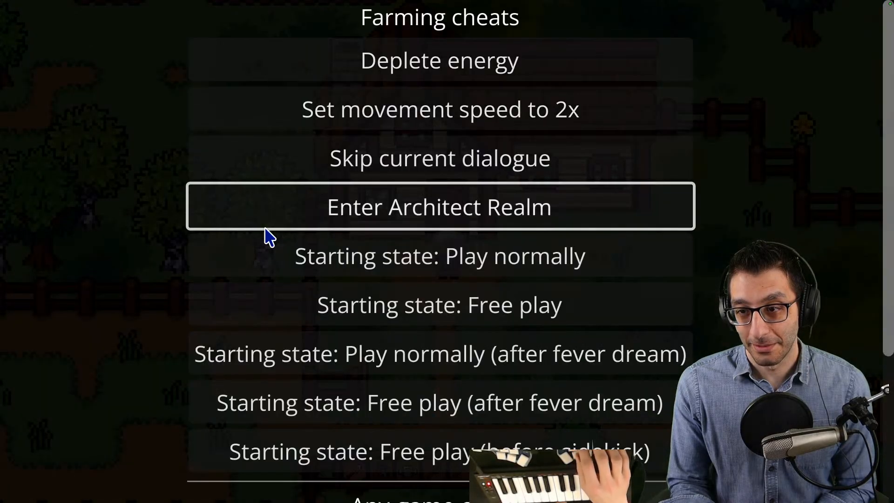
key("Return")
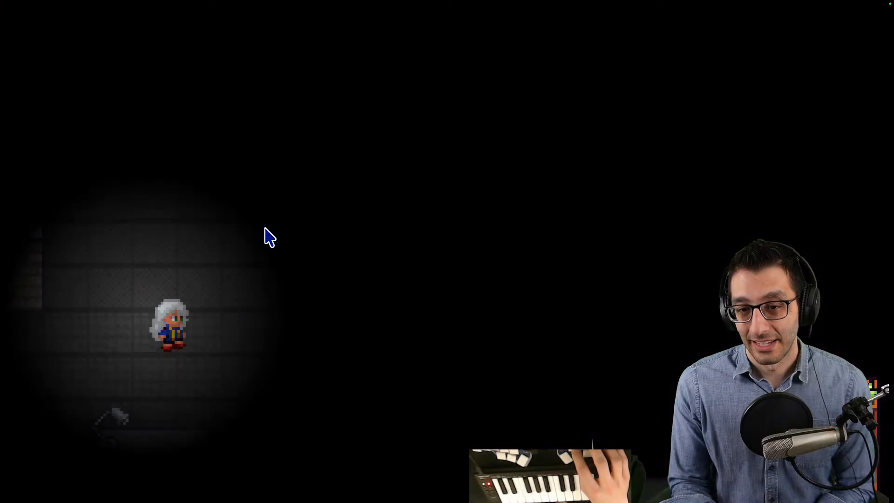
- Change the running game to the Backtracking platformer and move the archer character left
key("grave")
key("Up")
key("Up")
key("Up")
key("Up")
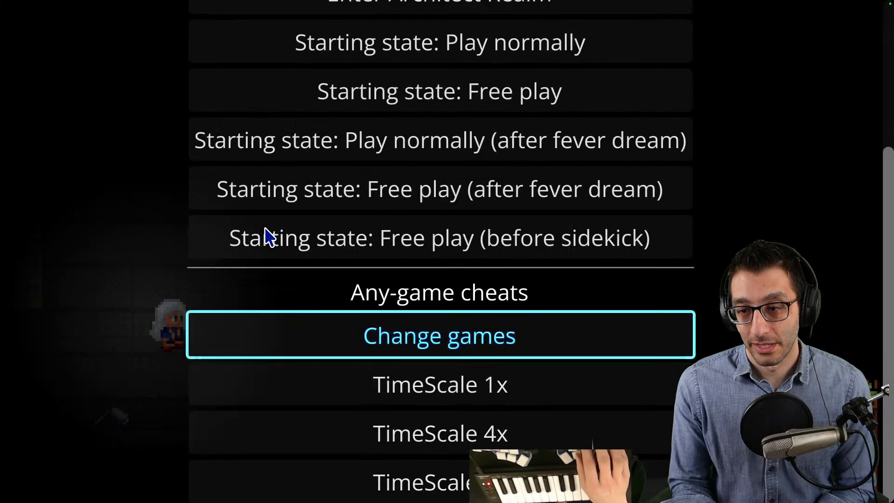
key("Return")
key("Down")
key("Right")
key("Return")
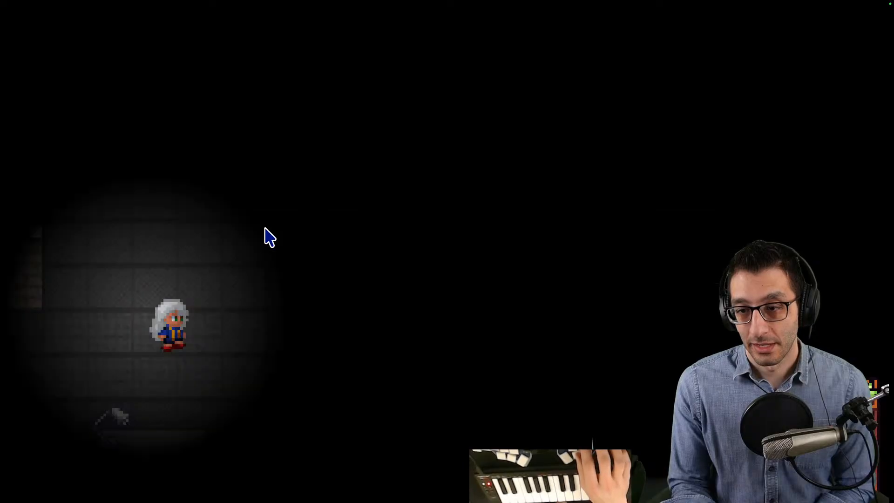
key("Left")
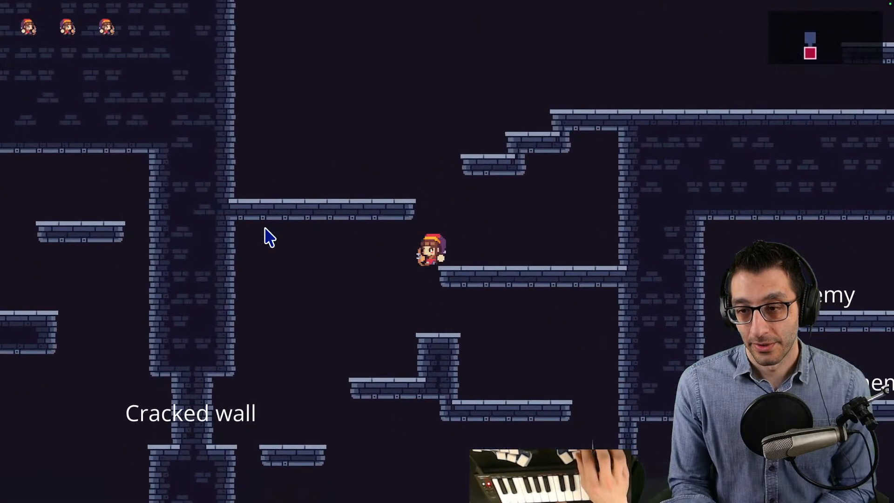
- Return to the spaceship asset preview in Chrome and switch from there to FL Studio
key("ctrl+Up")
left_click(402, 35)
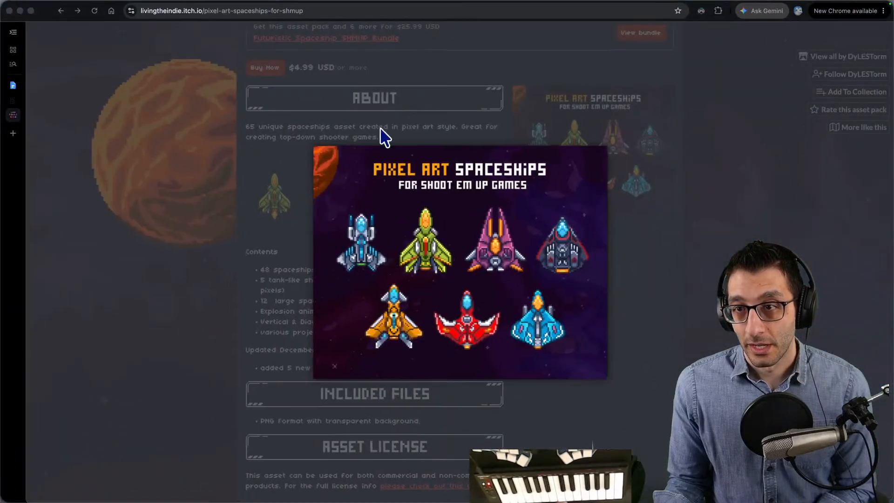
mouse_move(500, 486)
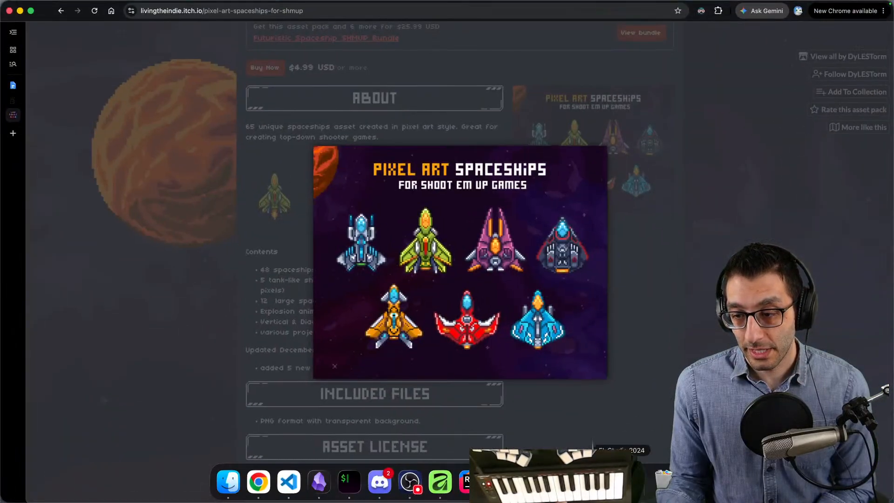
left_click(622, 482)
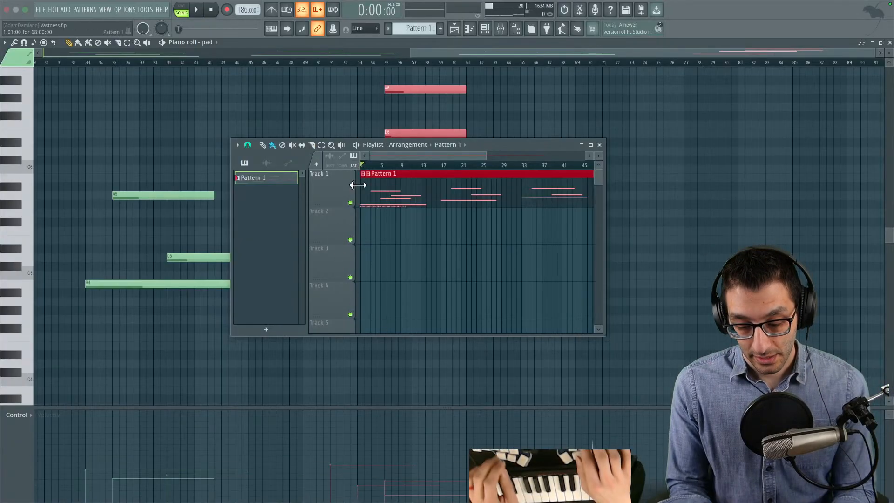
- Switch back to the running game and change it to Space Shooter
key("ctrl+Up")
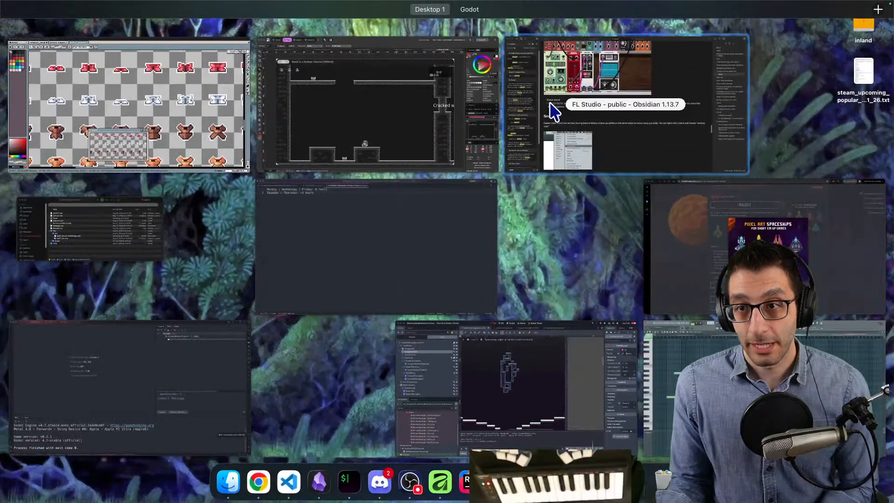
left_click(493, 18)
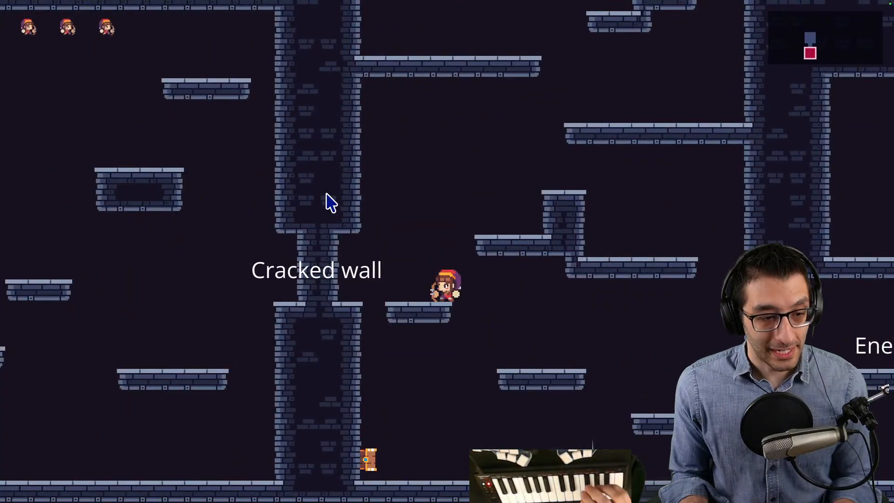
key("grave")
key("Down")
key("Down")
key("Down")
key("Return")
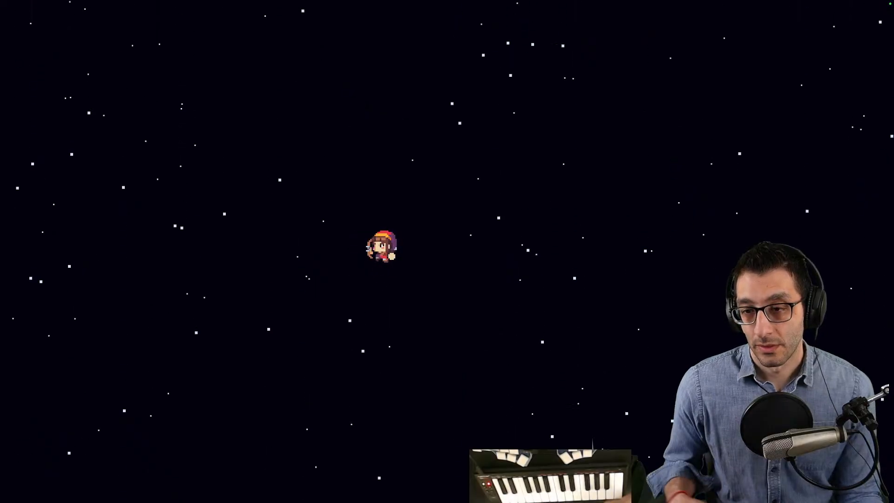
- Return to FL Studio, move the playlist clear of the first chord, and lengthen its C#5 note to six bars
key("ctrl+Up")
left_click(395, 38)
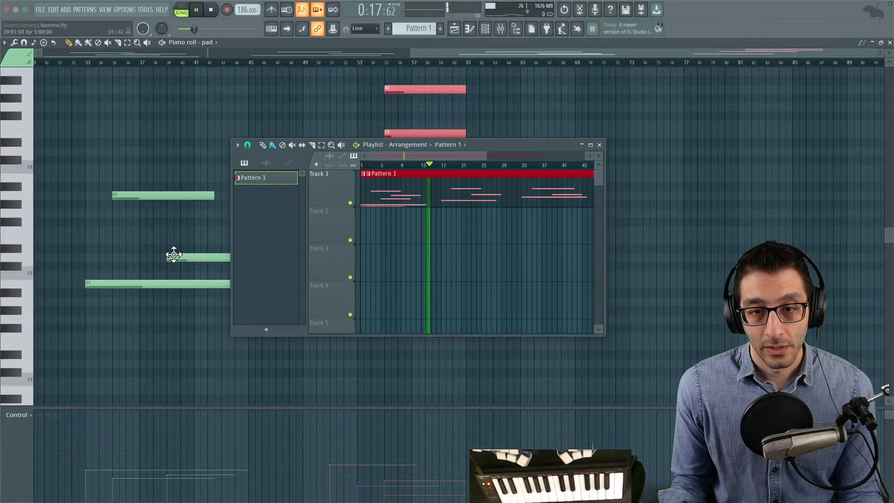
left_click_drag(463, 148, 692, 136)
left_click_drag(177, 195, 329, 143)
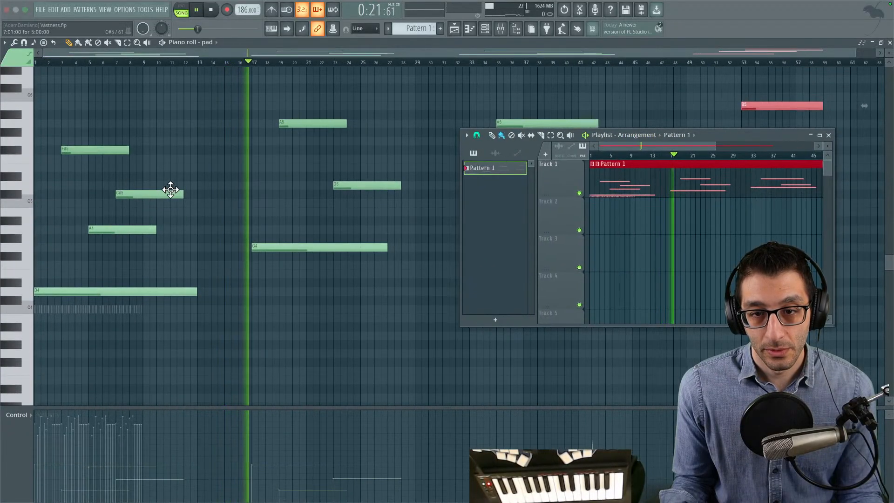
left_click_drag(184, 195, 190, 195)
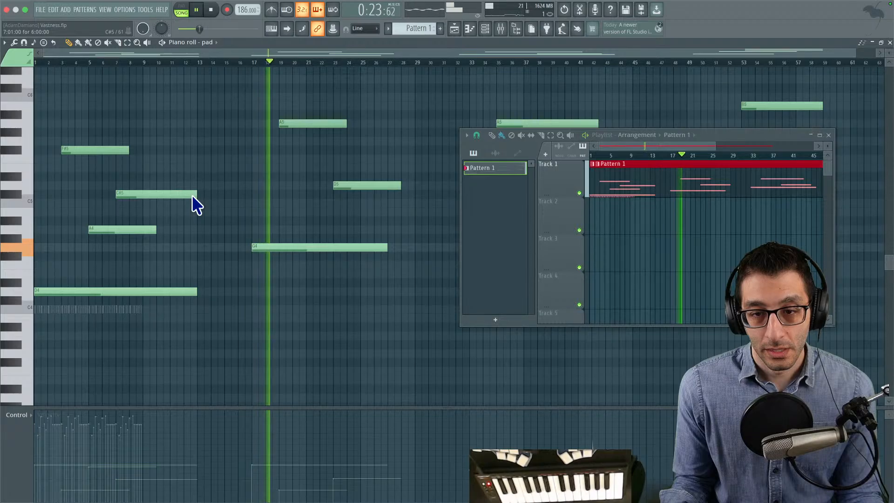
- Look over the second and third chords, and switch to the starfield game while the song plays
scroll(182, 200, "right", 5)
scroll(310, 159, "right", 2)
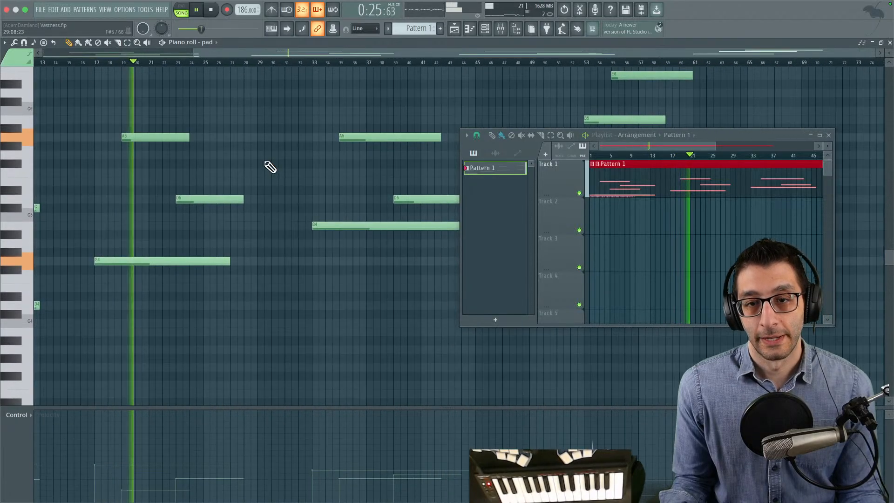
key("ctrl+Up")
key("ctrl+Up")
key("ctrl+Up")
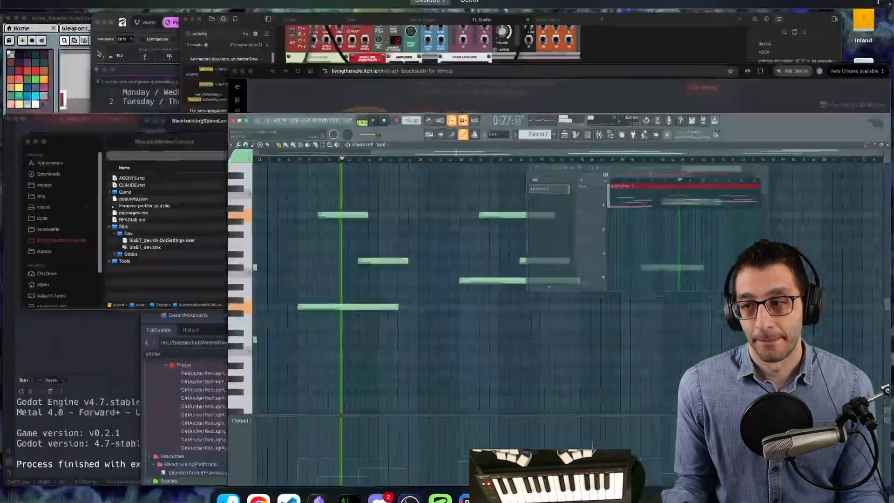
left_click(526, 25)
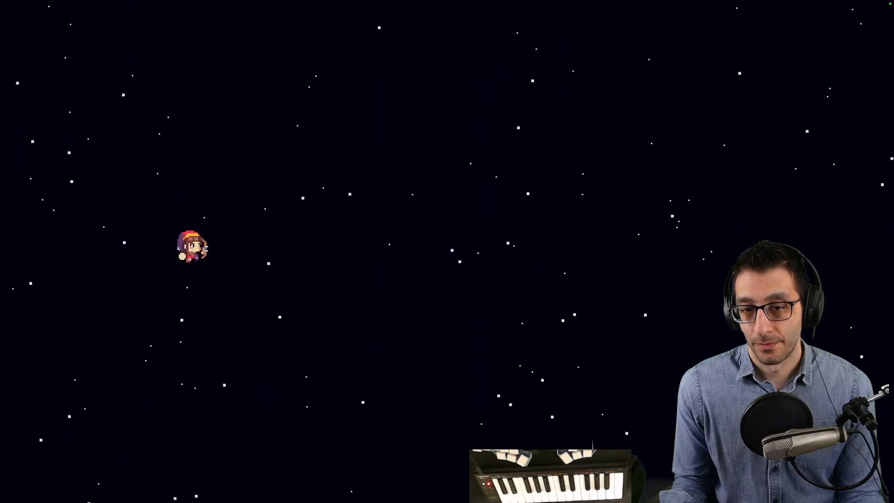
- Return to FL Studio, lengthen the third chord's D5 note to end at bar 45, and shorten its B4 note by one bar
key("ctrl+Up")
left_click(416, 36)
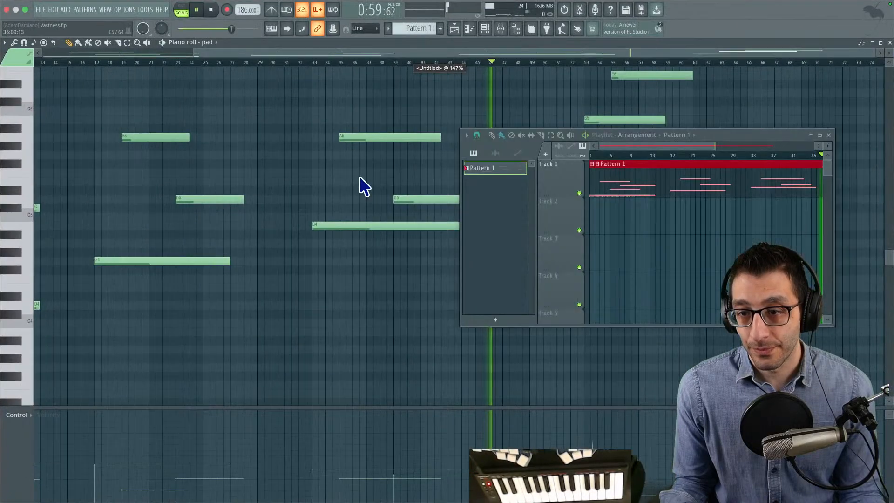
left_click_drag(327, 208, 321, 231)
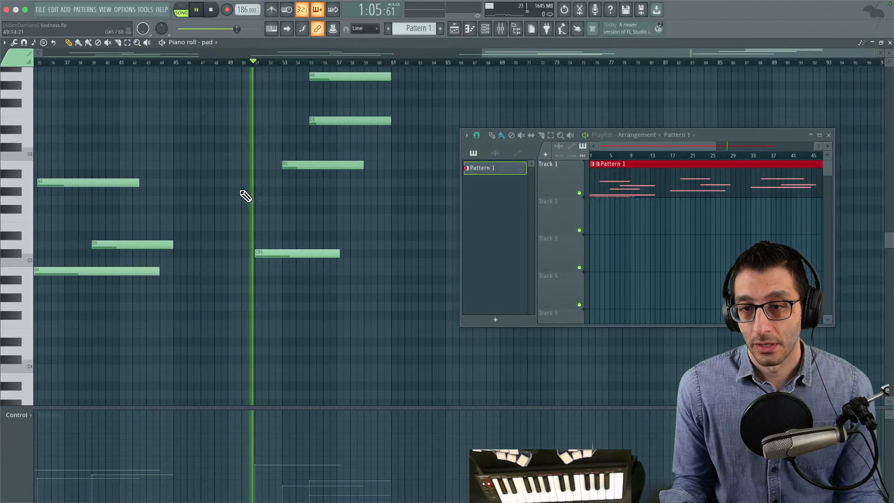
- Switch to the starfield game again to check the edited third chord and the last chord against the scene
key("ctrl+Up")
left_click(502, 20)
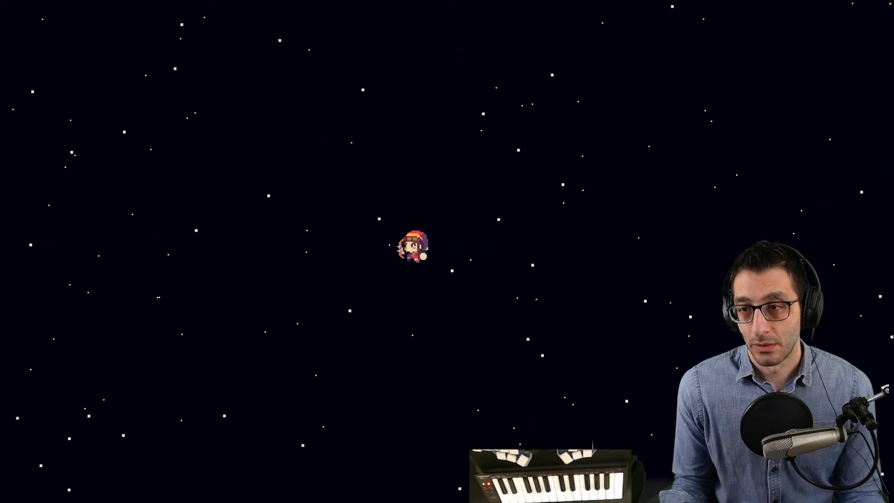
- Return to FL Studio, lengthen the last chord's B5 note to end at bar 61, and replay the chord while viewing the starfield game
key("ctrl+Up")
left_click(427, 38)
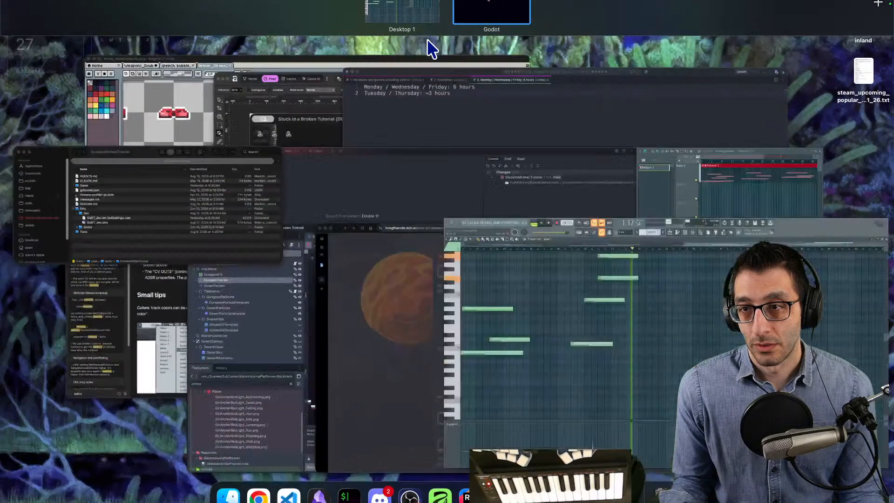
left_click_drag(344, 191, 365, 189)
left_click(254, 63)
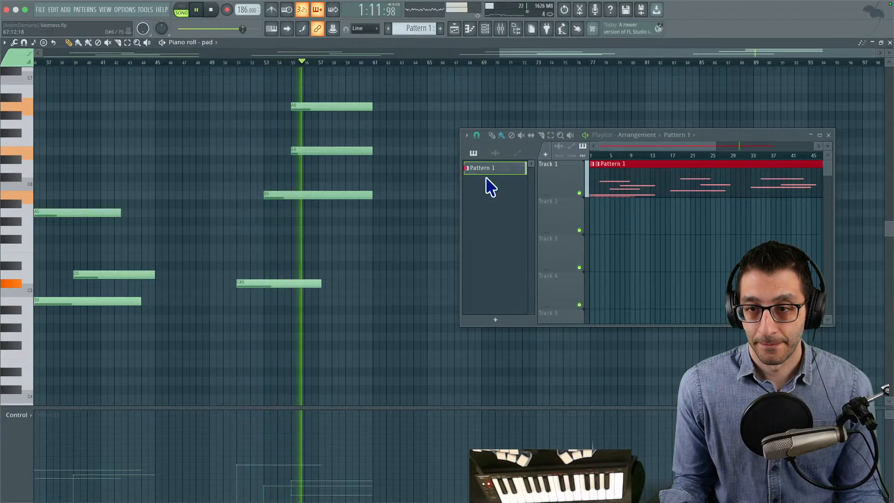
key("ctrl+Up")
left_click(498, 35)
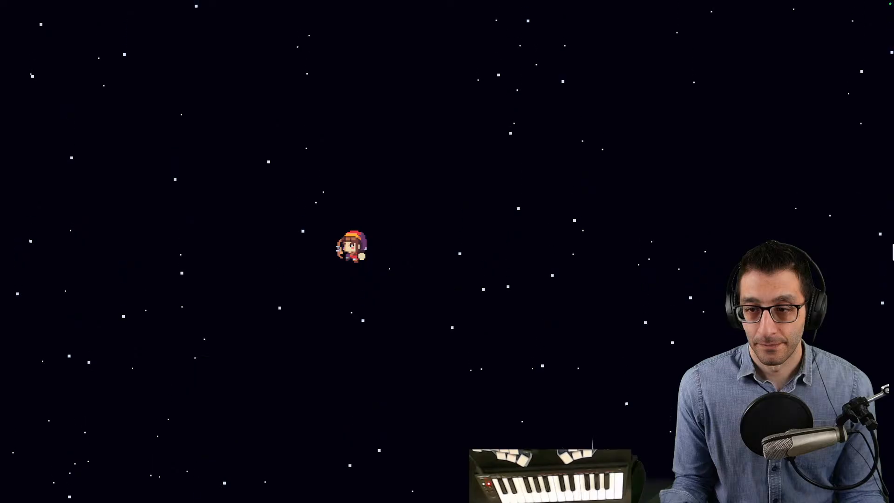
- Return to FL Studio, slice the last chord's A6, E6 and B5 notes at bar 60, delete their tails, and replay the chord
key("ctrl+Up")
left_click(371, 39)
key("c")
mouse_move(360, 96)
left_mouse_down()
mouse_move(373, 196)
mouse_move(359, 215)
left_mouse_up()
key("p")
left_click_drag(366, 200, 360, 22)
key("d")
left_click(241, 64)
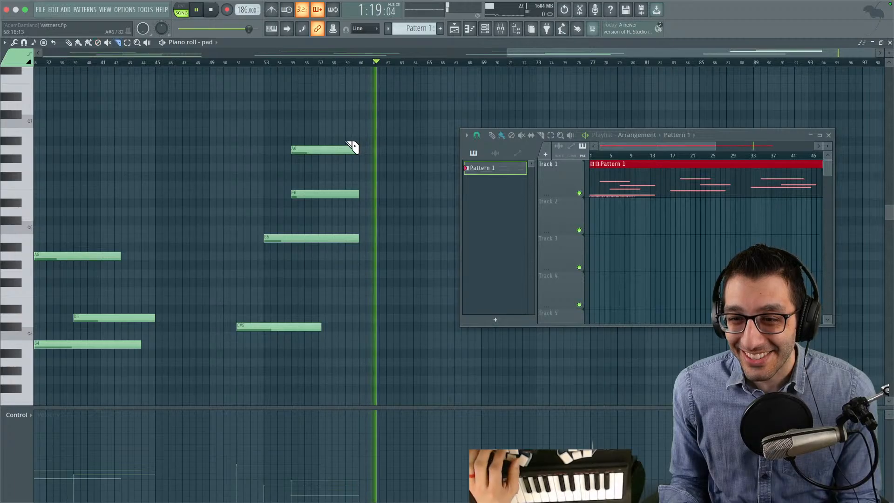
- Slice another half bar off the ends of the last chord's three upper notes and delete the cut pieces
left_click_drag(358, 194, 357, 255)
key("p")
right_click(356, 240)
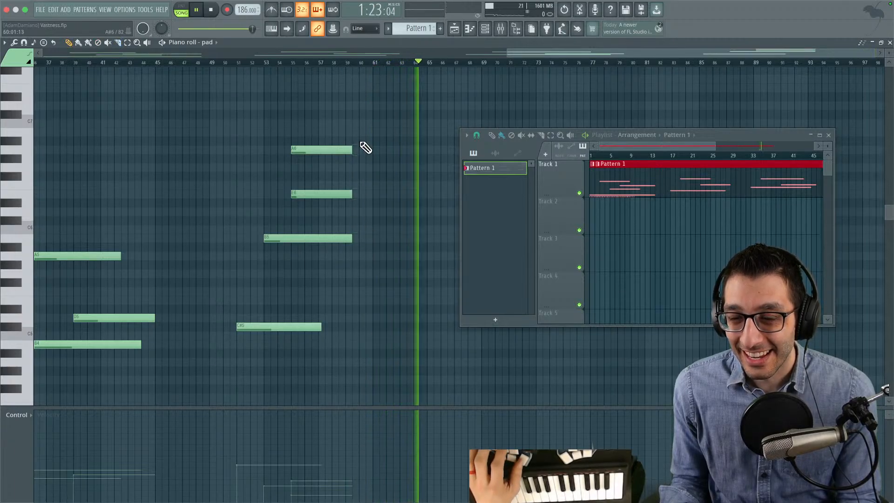
- Switch to the starfield game and move the character back and forth while listening to how the music fits the scene
key("ctrl+Up")
left_click(460, 27)
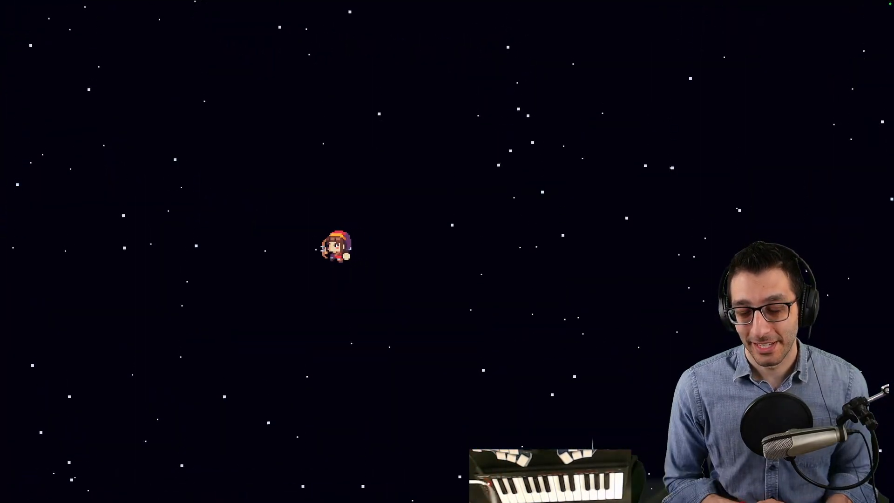
key("Left")
key("Right")
key("Left")
key("Left")
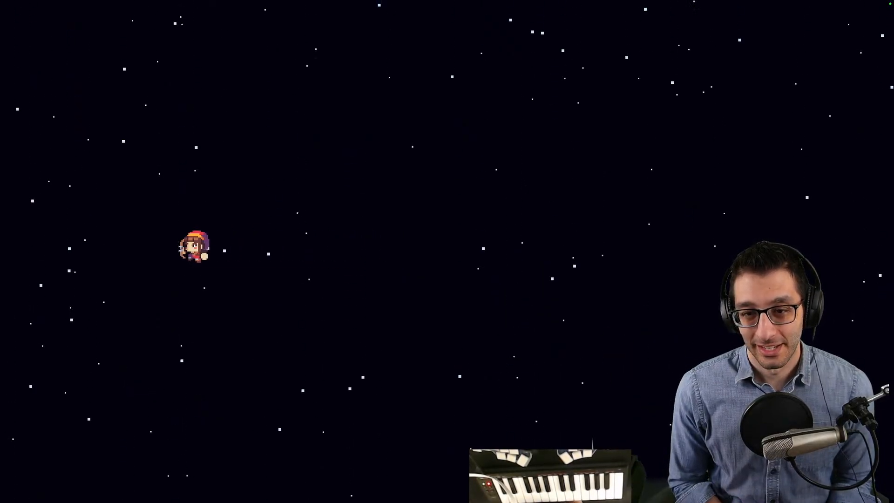
key("Right")
key("Right")
key("Right")
key("Right")
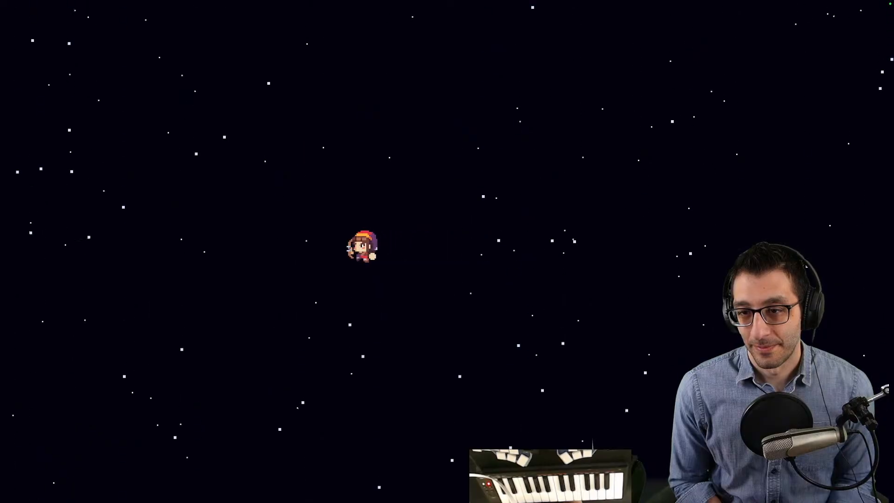
key("Left")
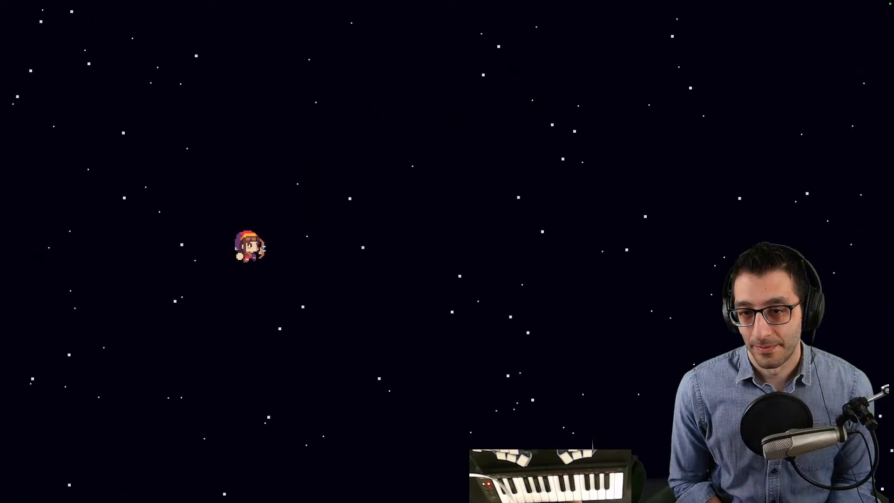
key("Right")
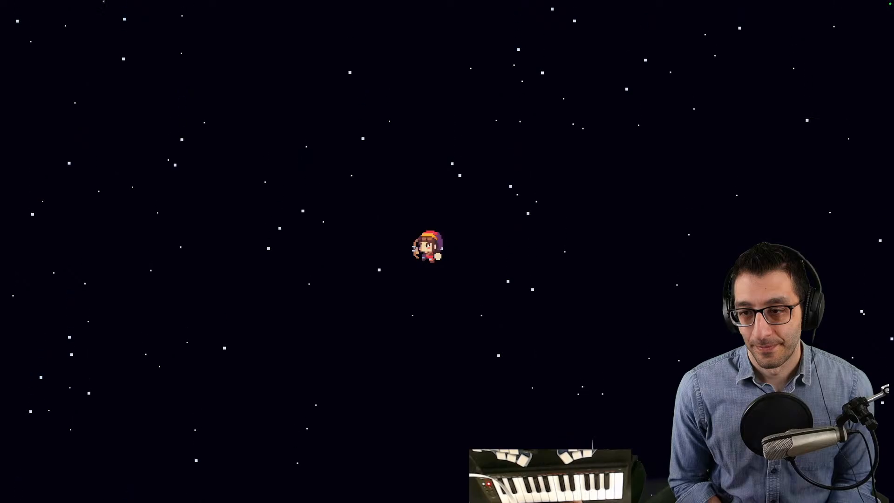
key("Right")
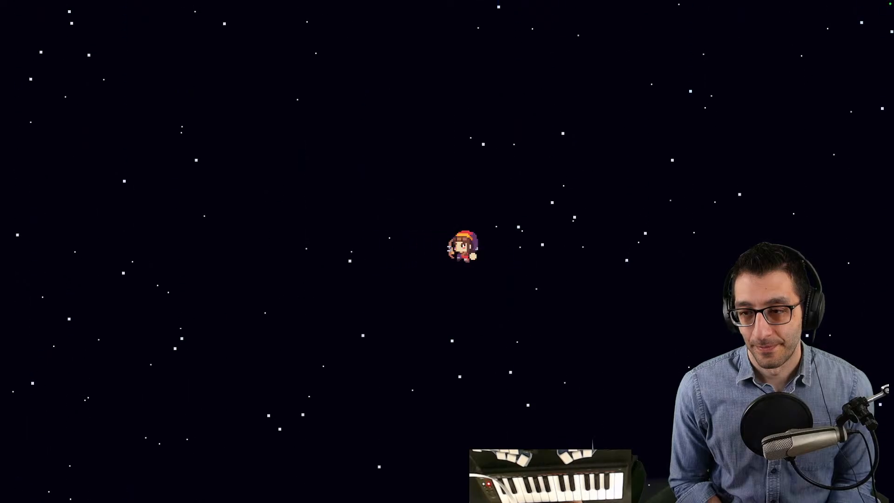
key("Left")
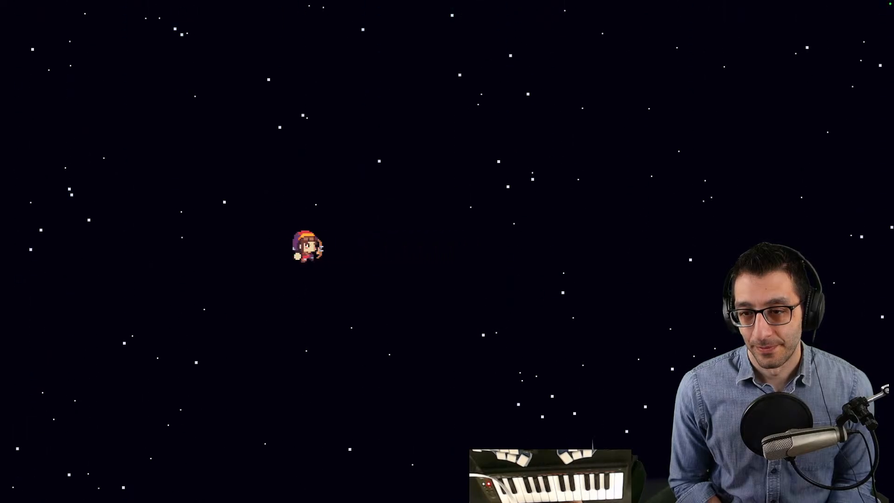
key("Right")
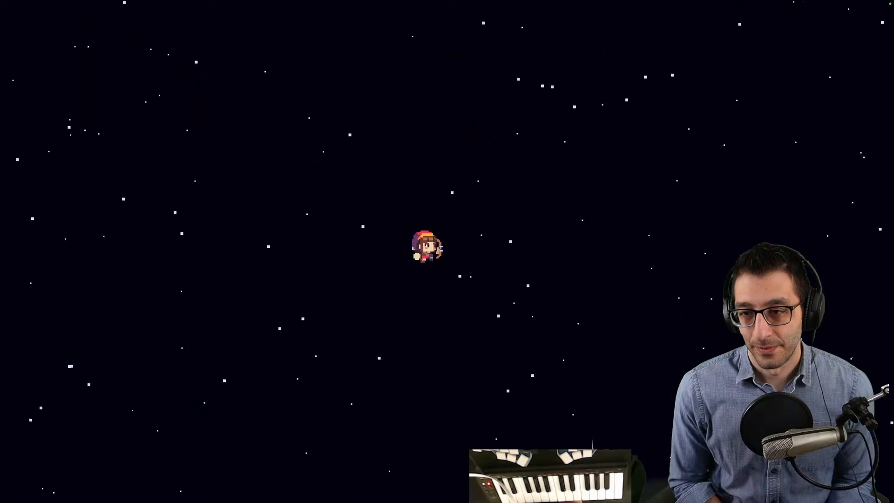
key("Right")
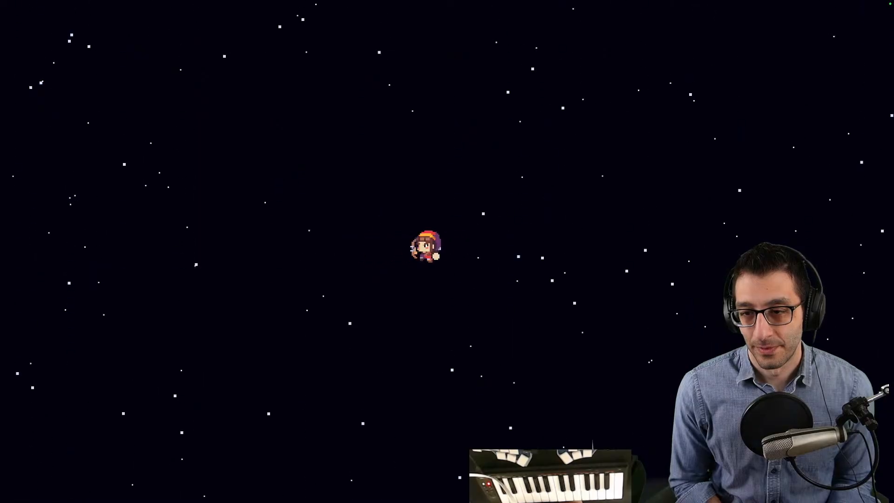
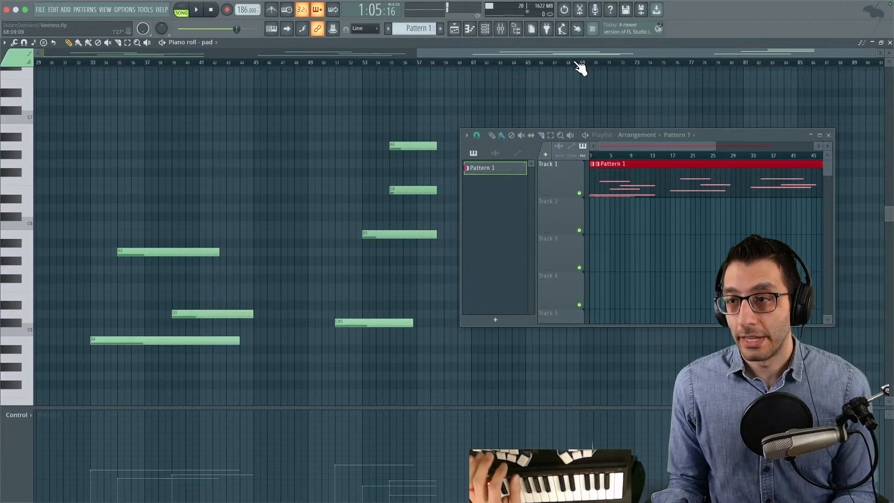
- Trim the end of the Pattern 1 clip in the playlist to bar 65 and play the song back
scroll(592, 251, "right", 8)
scroll(593, 254, "right", 3)
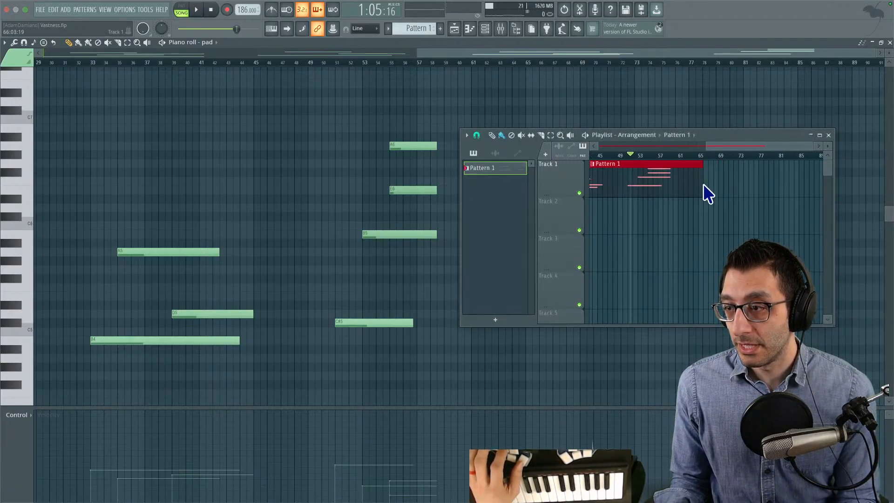
left_click_drag(701, 184, 696, 185)
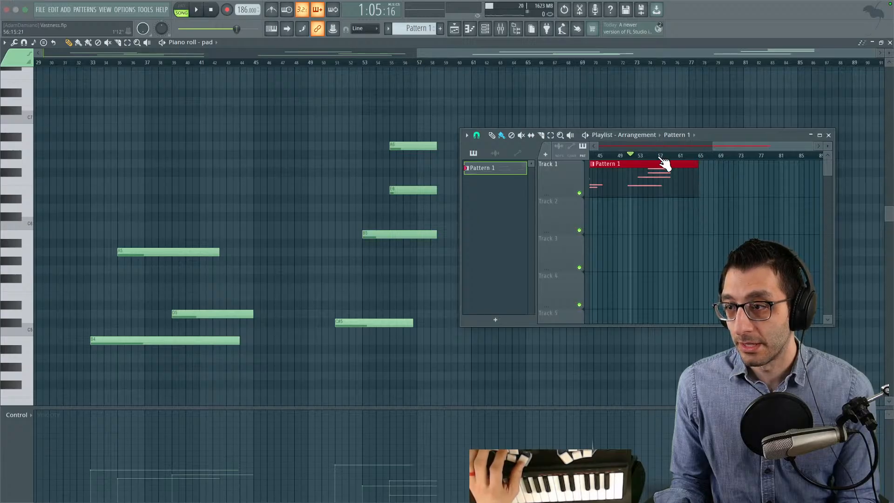
key("space")
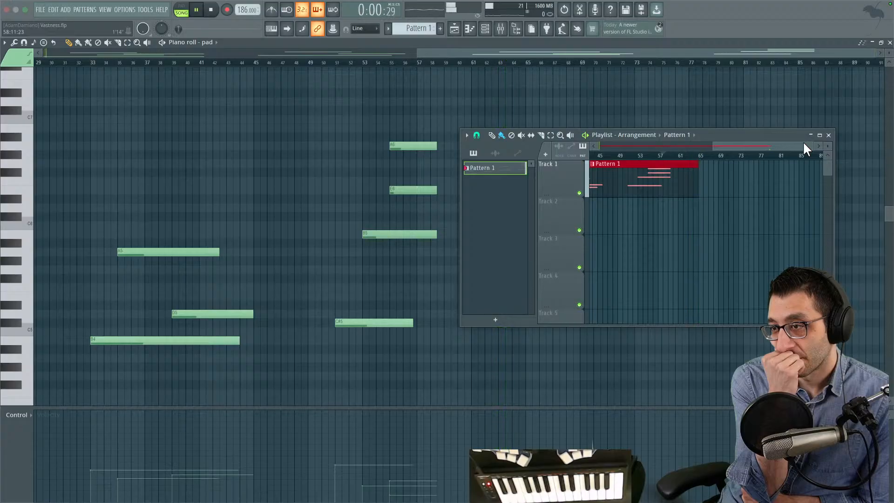
scroll(654, 262, "left", 3)
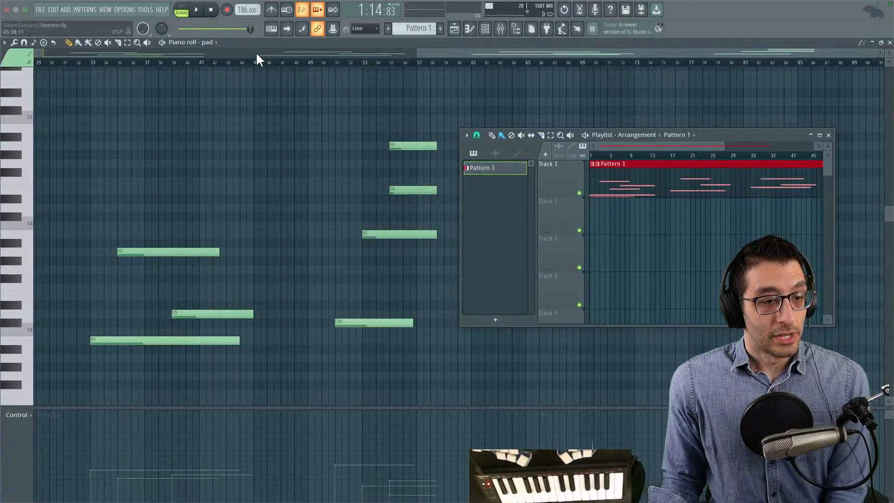
- Switch to the running Godot game and move the character to the right in its starry space scene
key("ctrl+Up")
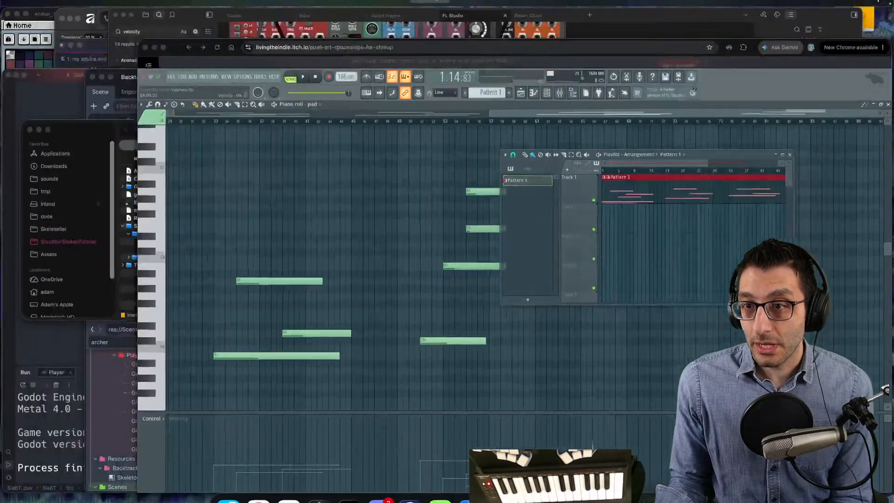
mouse_move(462, 16)
left_click(554, 44)
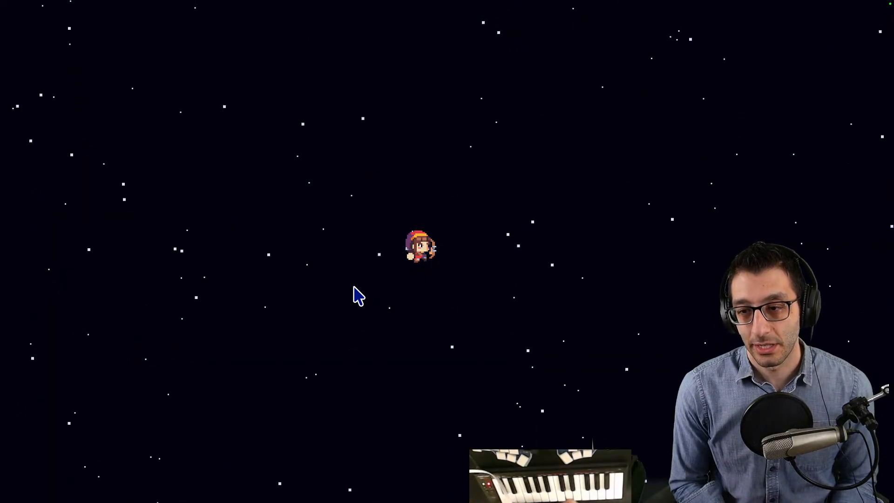
key("Right")
- Go back to the main desktop with FL Studio and return to the Godot game
key("ctrl+Up")
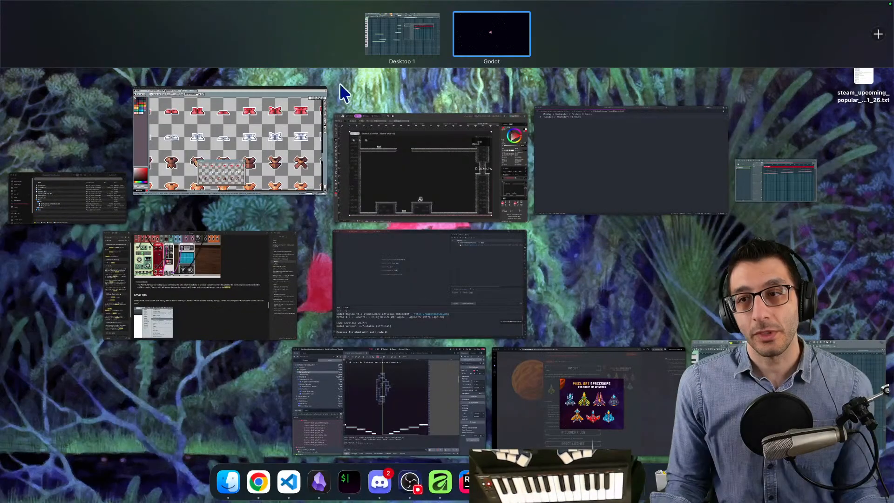
left_click(382, 19)
key("ctrl+Up")
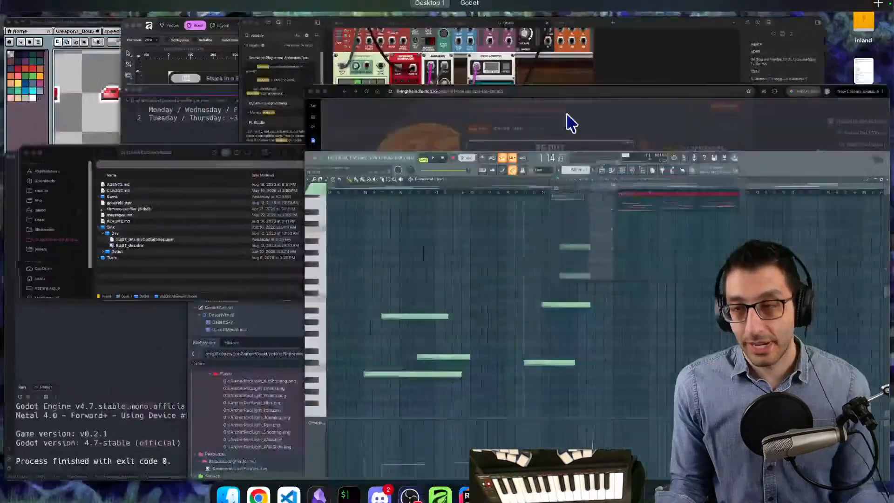
left_click(496, 32)
- Change the running game to the Backtracking Platformer through the cheats menu
key("grave")
key("Return")
key("Down")
key("Right")
key("Right")
key("Return")
- Use the platformer's teleport cheat to reach the room before the snow area
key("grave")
key("Down")
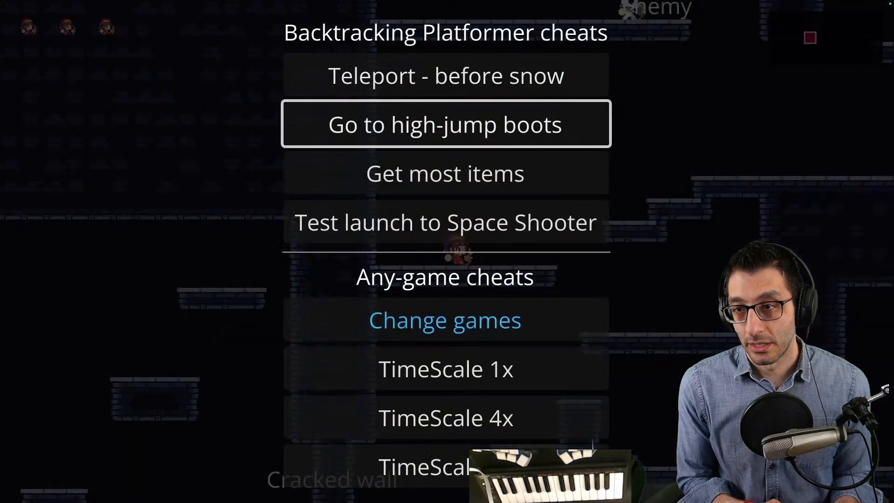
key("Return")
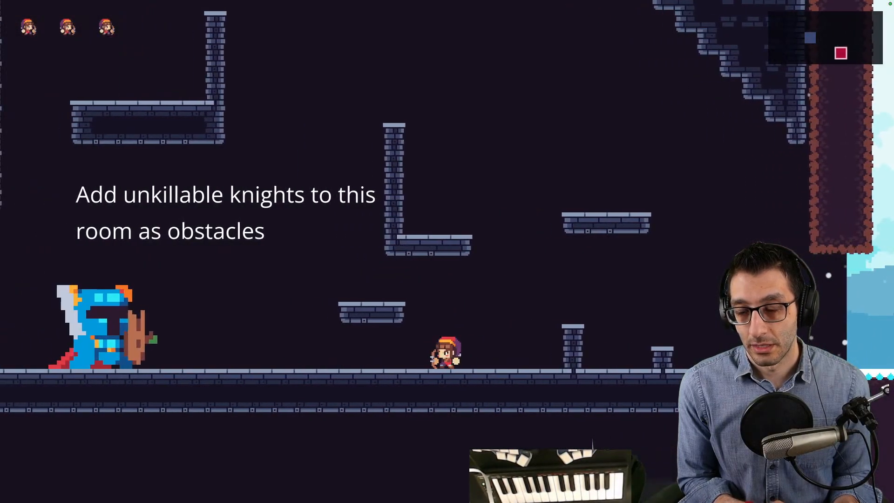
key("grave")
key("Down")
key("Return")
- Walk the character out of the dark room into the snow area up to the Sidekick
key("Right")
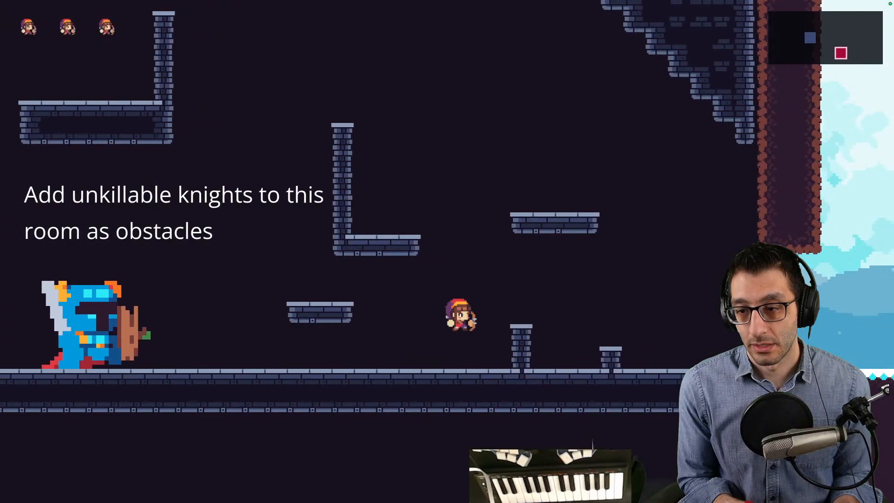
key("Right")
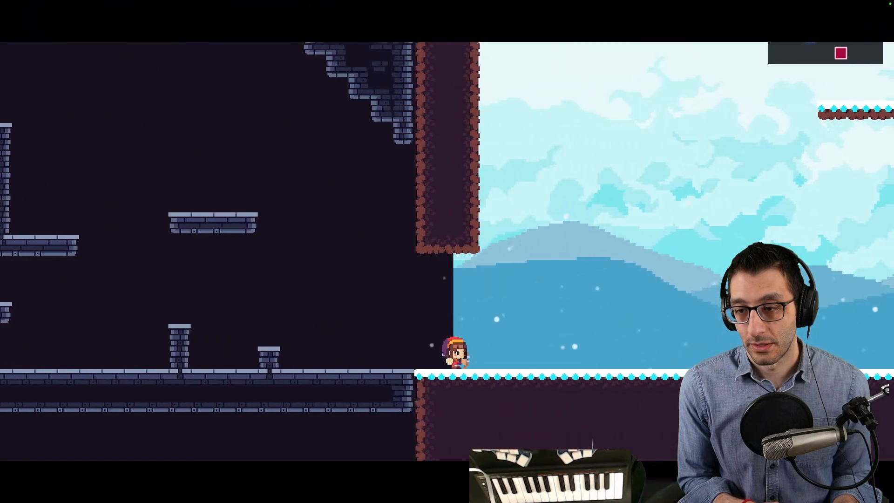
key("Right")
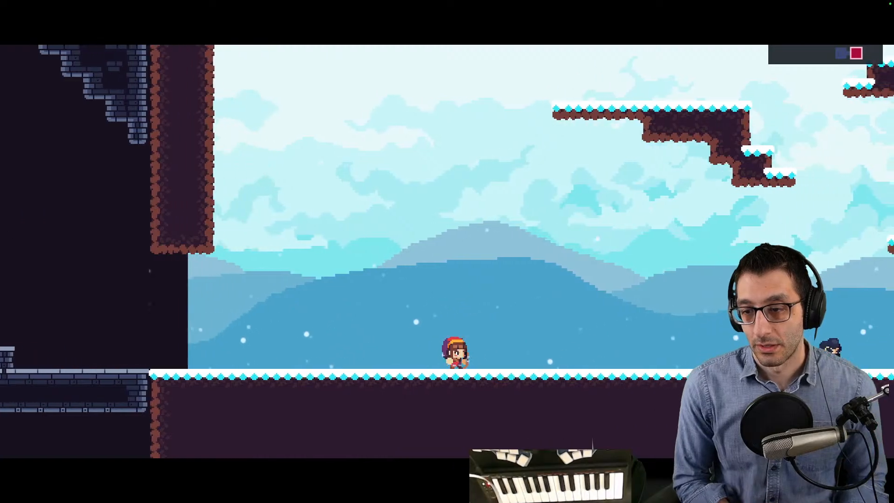
key("Right")
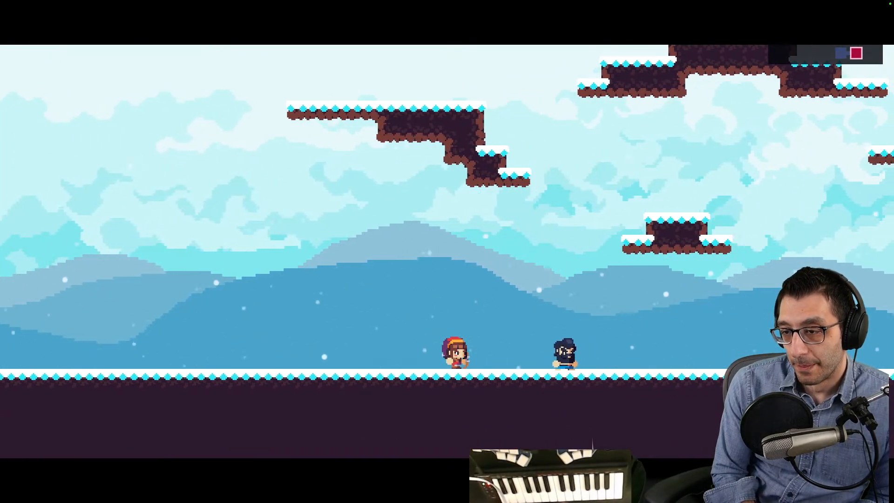
- Advance through the whole dialogue with the Sidekick and close the item notice
key("space")
key("space")
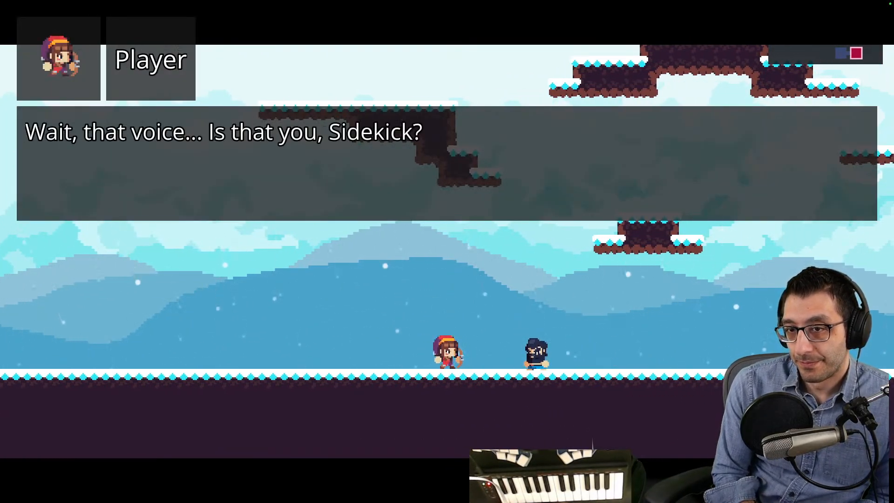
key("space")
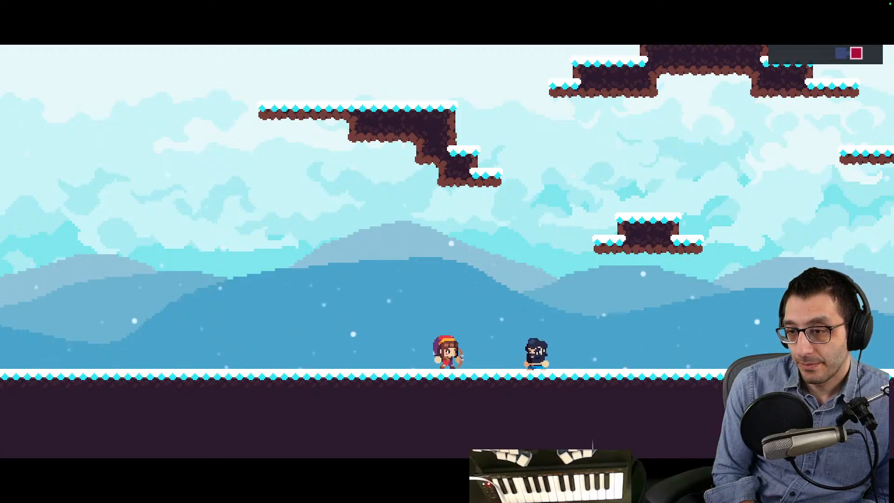
key("space")
key("space")
key("space")
key("space")
key("space")
key("space")
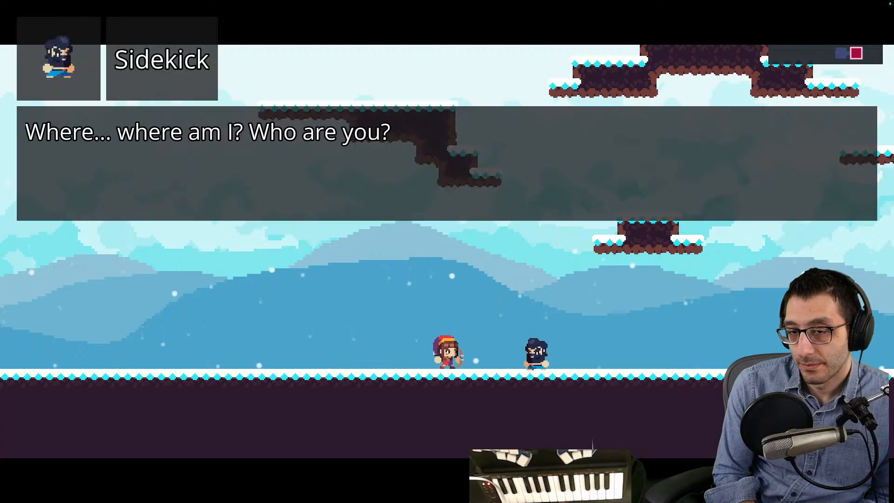
key("space")
key("space")
key("space")
key("space")
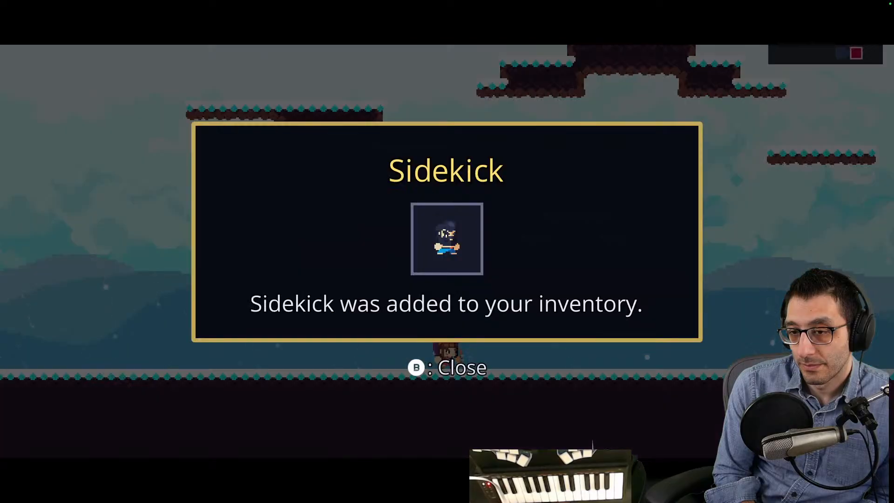
key("b")
- Run and jump the character through the snow area into the next room and up onto its high platform
key("Right")
key("space")
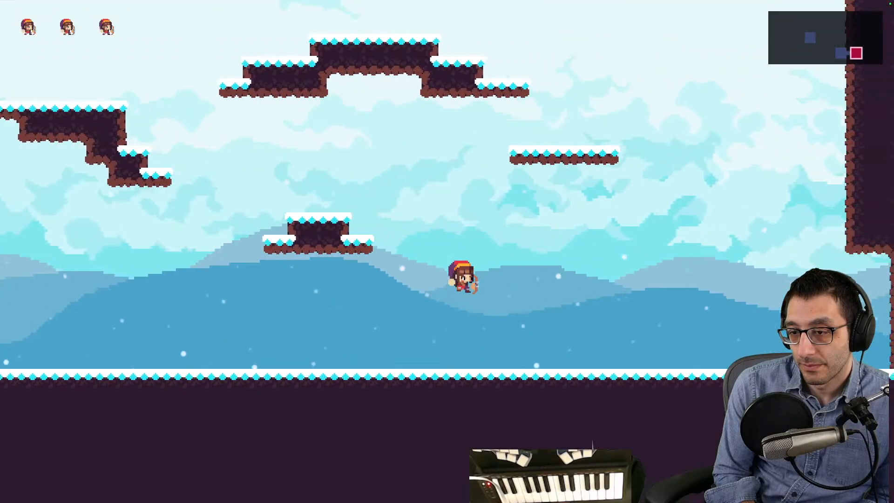
key("space")
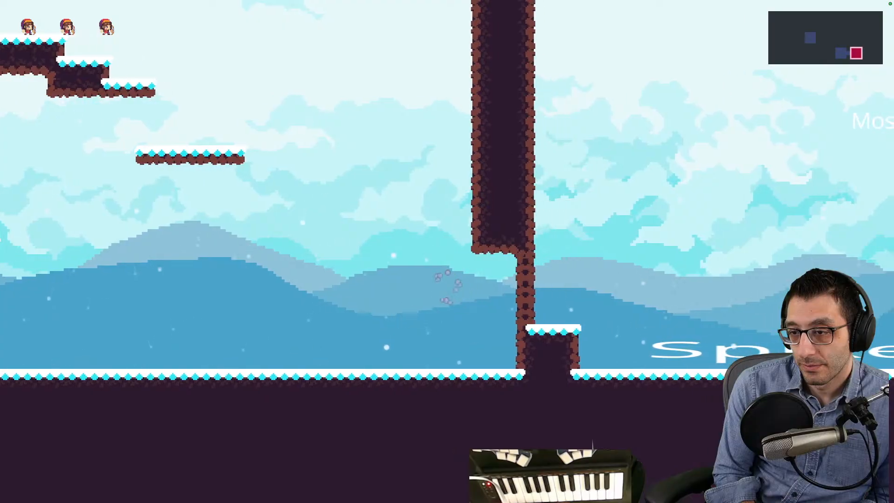
key("space")
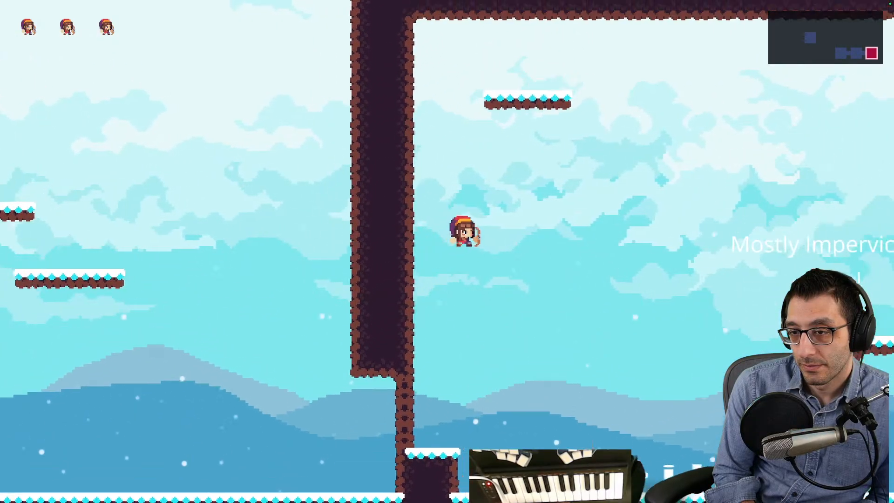
key("space")
key("Right")
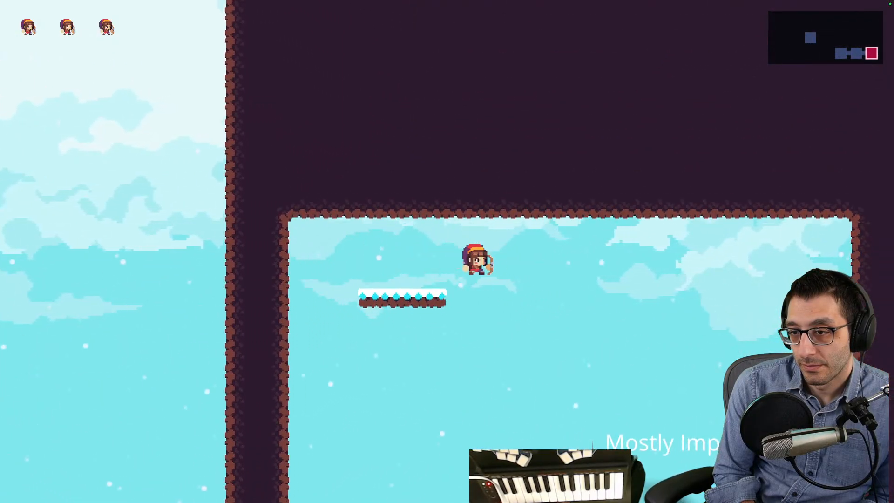
- Use the high-jump boots cheat, collect the boots from the lower chest, close the item notice and jump
key("grave")
key("Down")
key("Return")
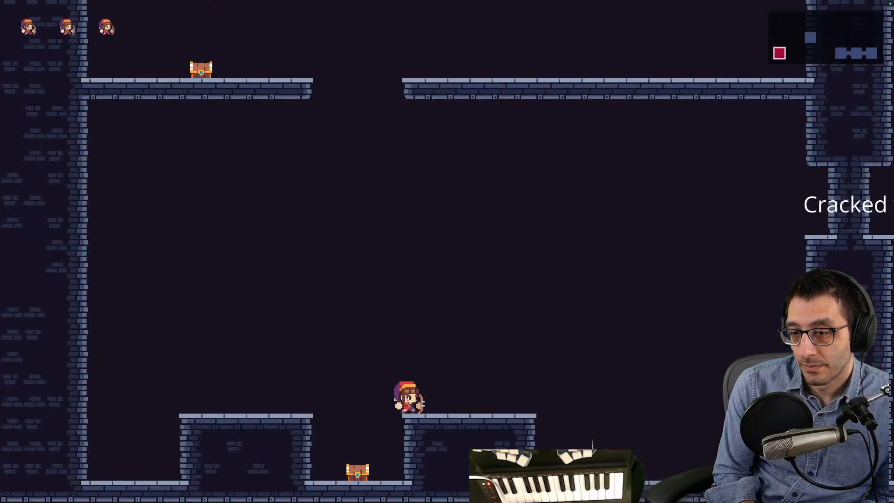
key("space")
key("Left")
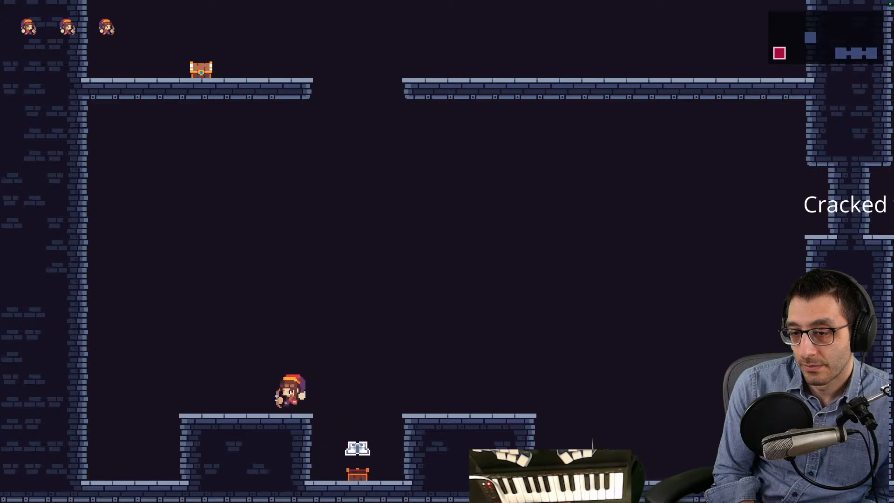
key("space")
key("Right")
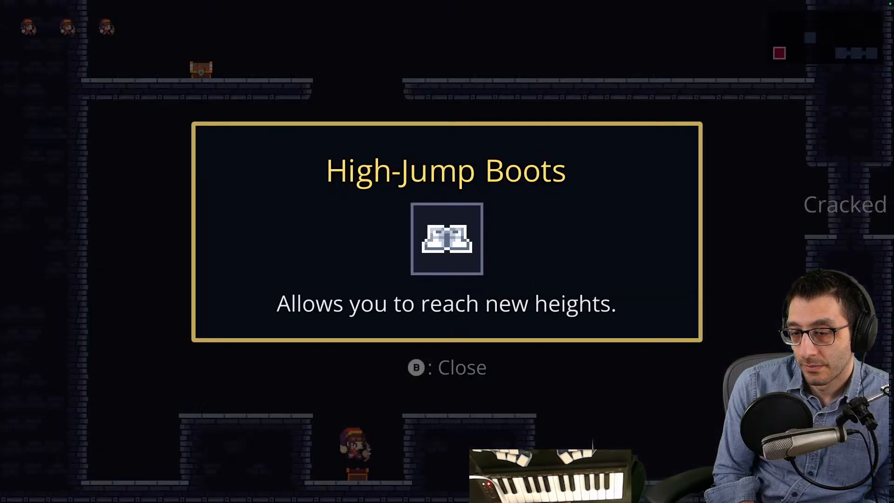
key("b")
key("space")
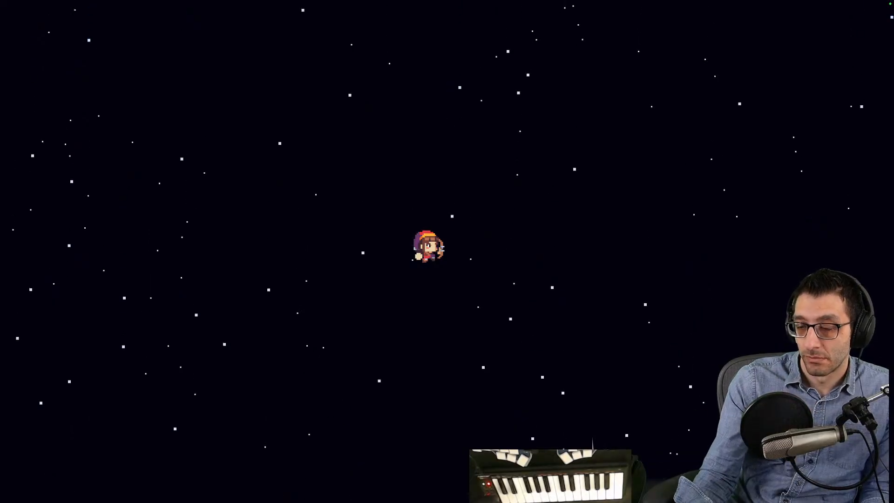
- Switch back to FL Studio, follow the Pattern 1 notes in the piano roll to the end and stop playback
key("ctrl+Up")
left_click(426, 32)
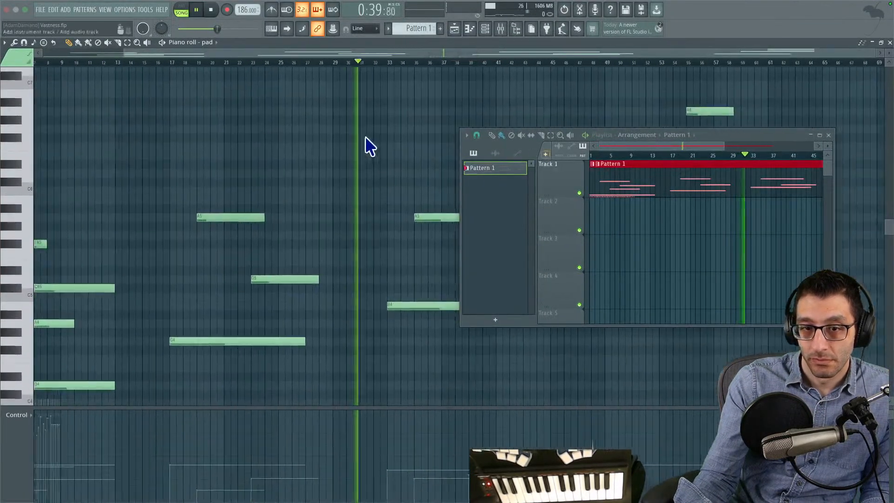
left_click_drag(293, 261, 284, 263)
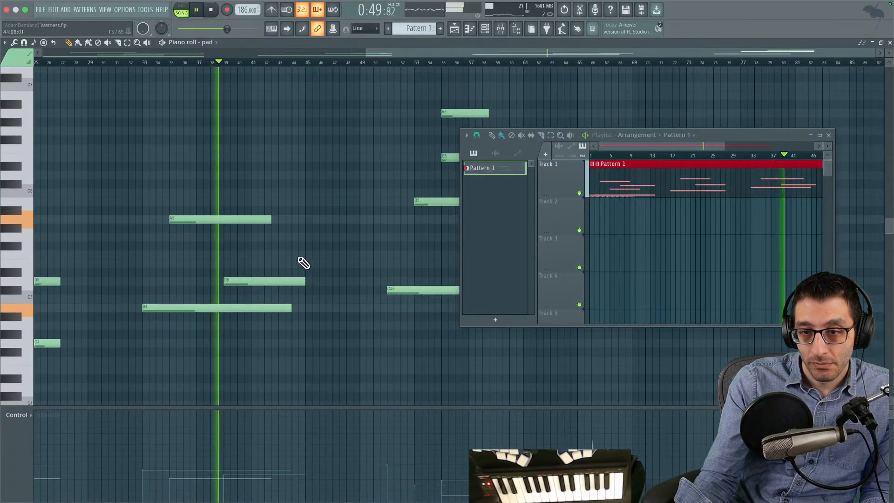
mouse_move(275, 264)
left_mouse_down()
mouse_move(240, 255)
mouse_move(530, 251)
mouse_move(256, 244)
left_mouse_up()
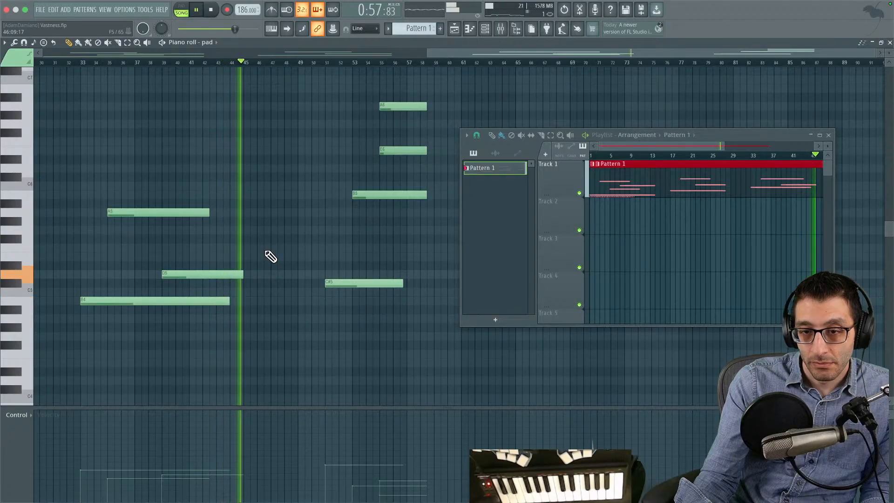
mouse_move(335, 243)
left_mouse_down()
mouse_move(256, 256)
mouse_move(299, 264)
mouse_move(286, 267)
left_mouse_up()
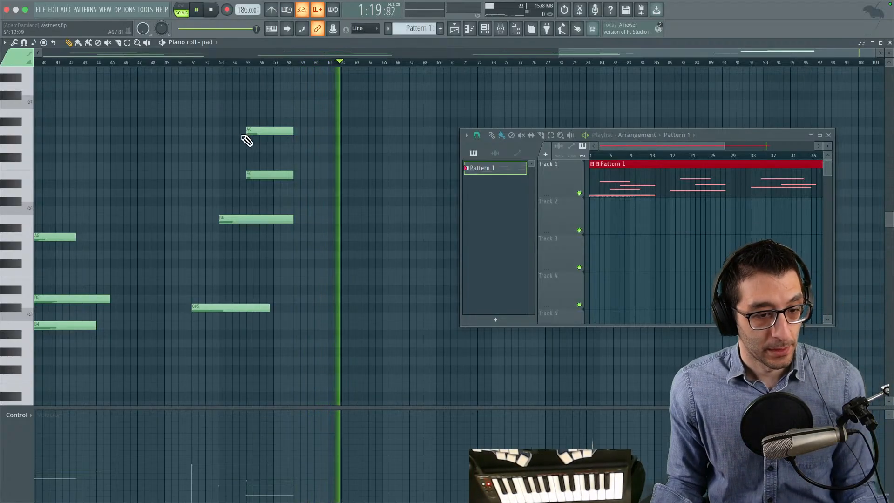
key("space")
key("F5")
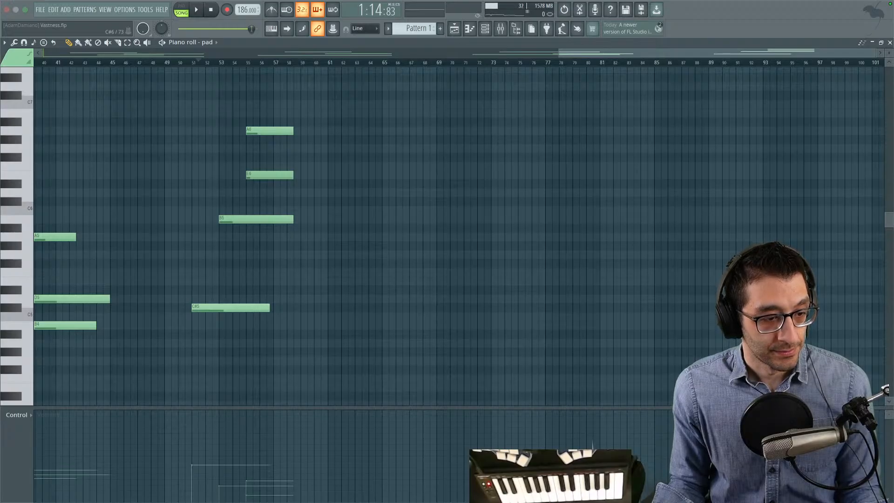
key("ctrl+Up")
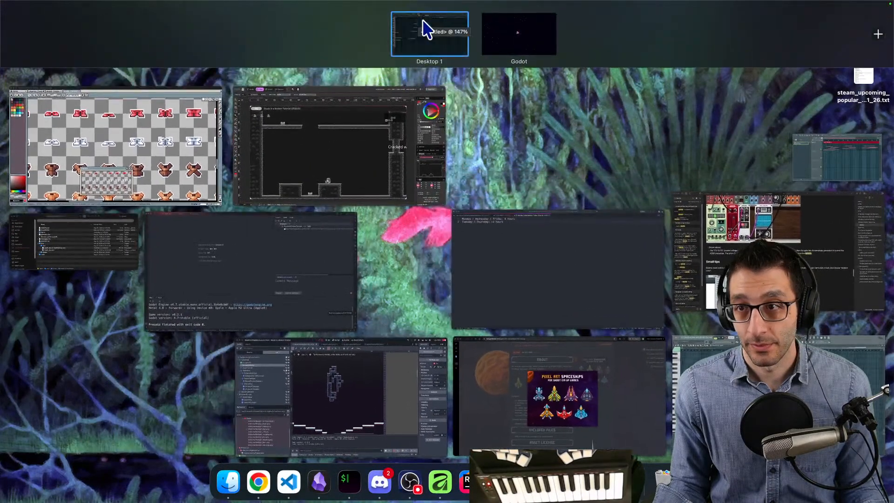
left_click(422, 25)
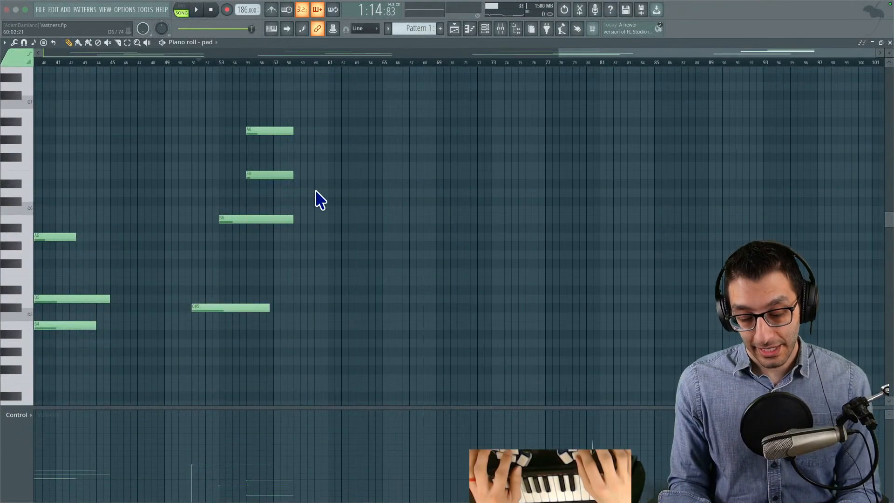
- Export the full song as Vastness.mp3 to the Vastness folder and start rendering
left_click(40, 9)
mouse_move(93, 111)
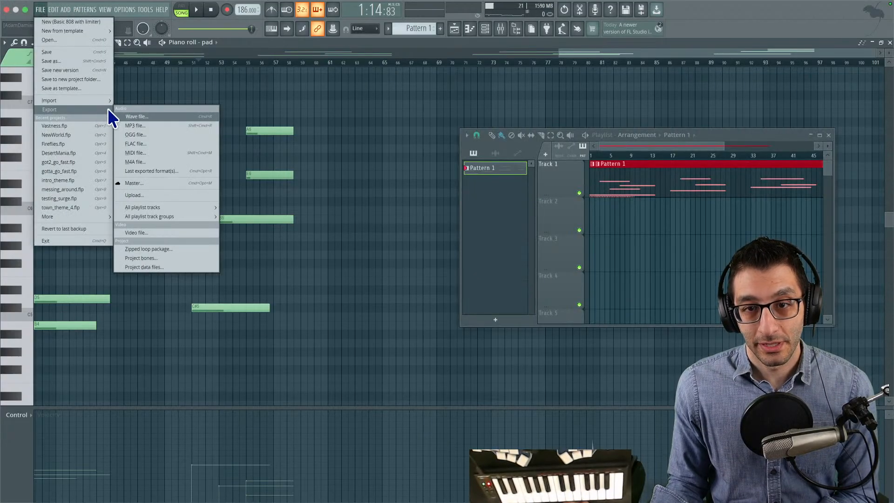
left_click(139, 124)
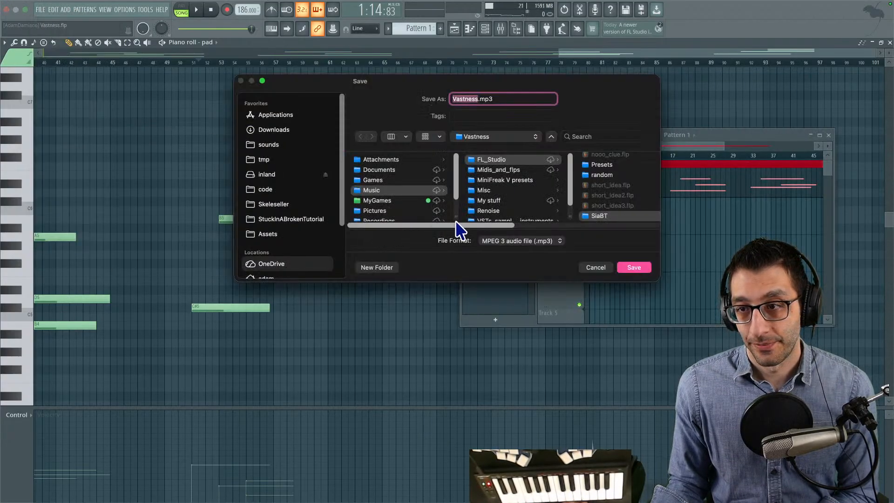
left_click(648, 267)
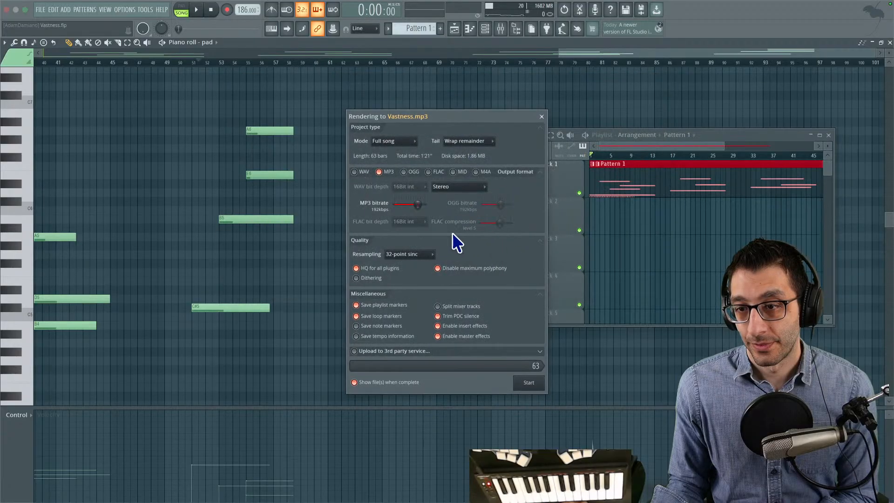
left_click(529, 383)
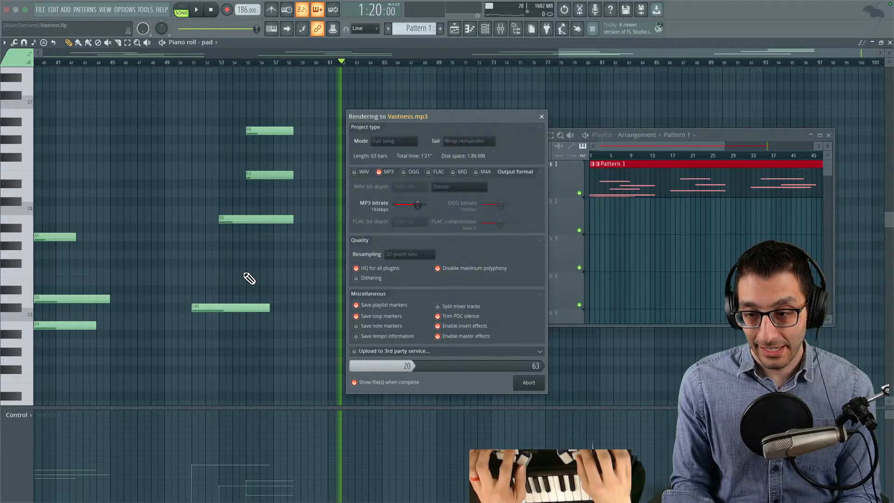
- Copy the rendered Vastness.mp3 from the Vastness folder into the tmp folder in Finder
mouse_move(347, 498)
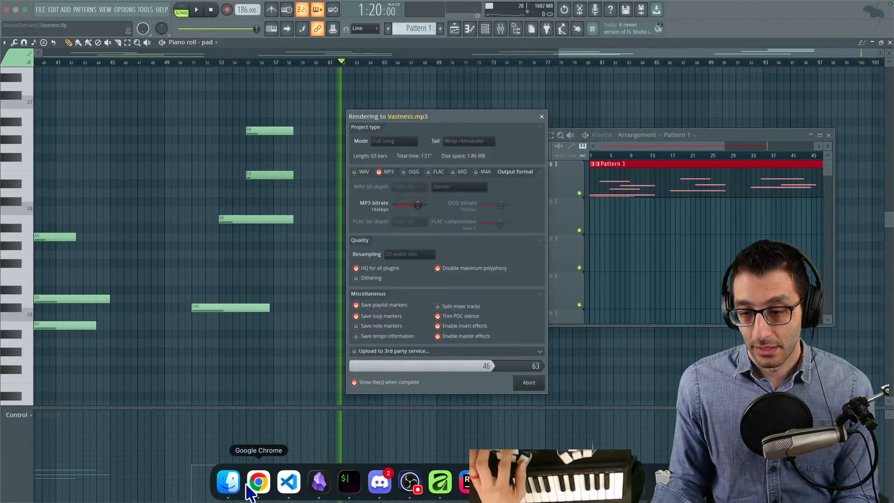
left_click(228, 484)
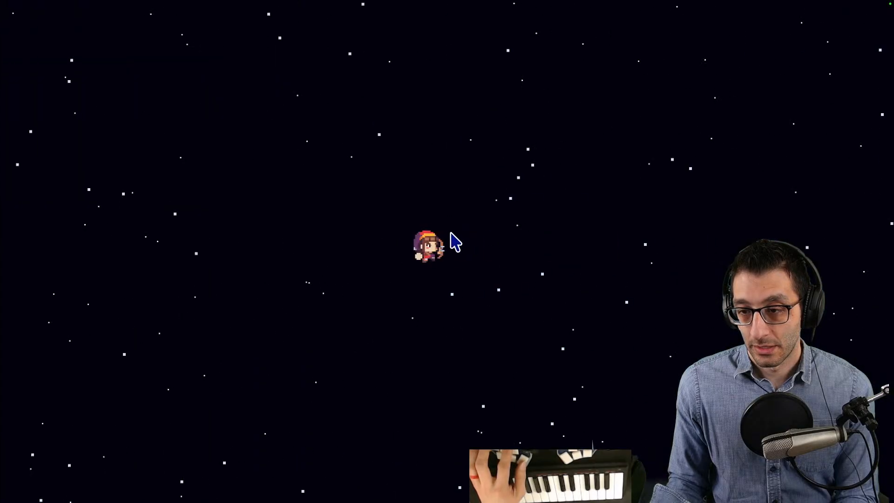
key("Escape")
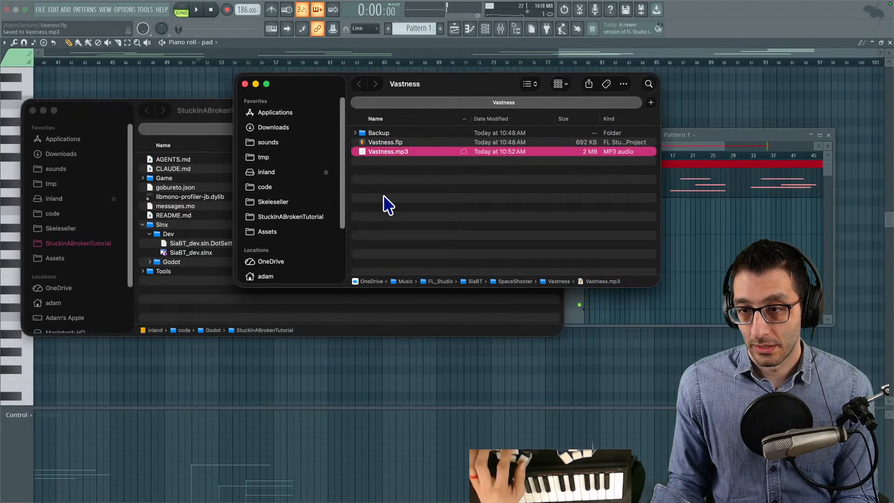
left_click_drag(271, 158, 410, 193)
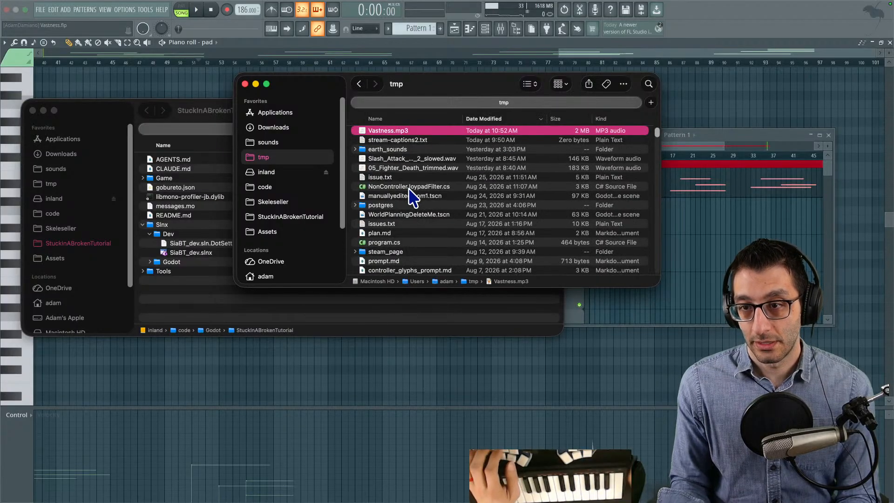
- Attach Vastness.mp3 to a new Codex chat and write "When you make it space in the BacktrackingPlatformer, fade in the attached music."
mouse_move(438, 502)
left_click(440, 482)
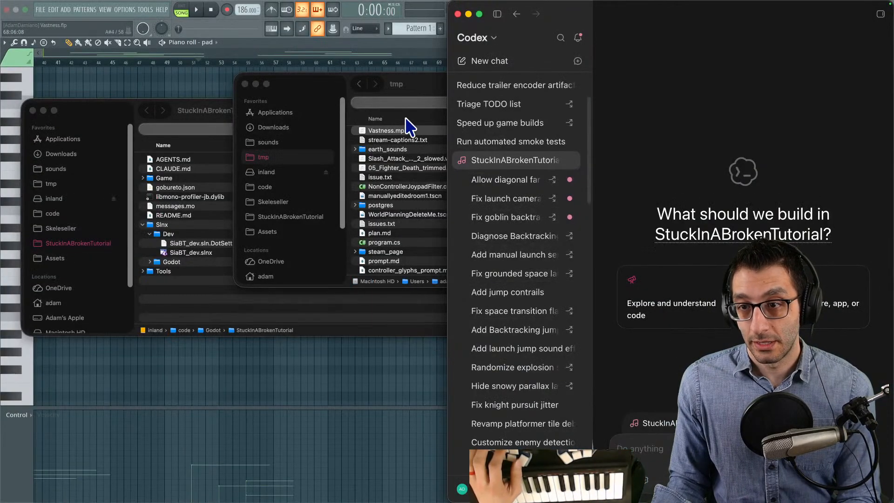
left_click_drag(409, 126, 772, 199)
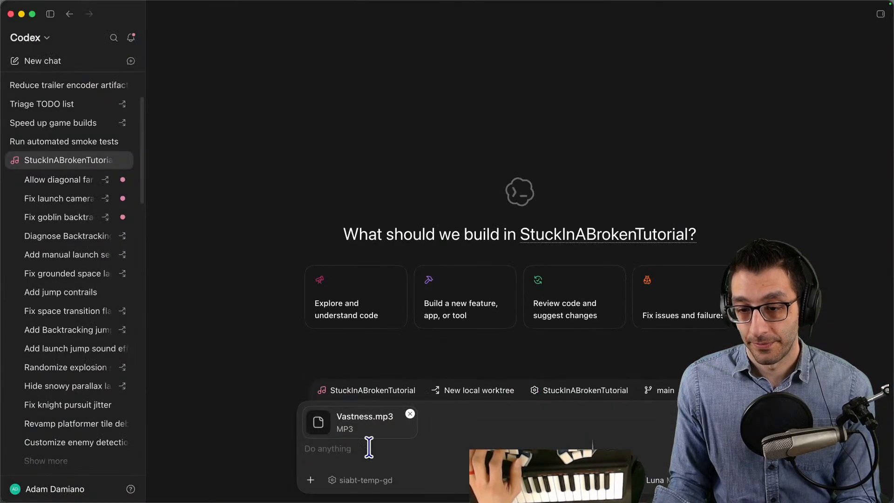
type("When you make it space in the BacktrackingPlatformer, fade in the attached music")
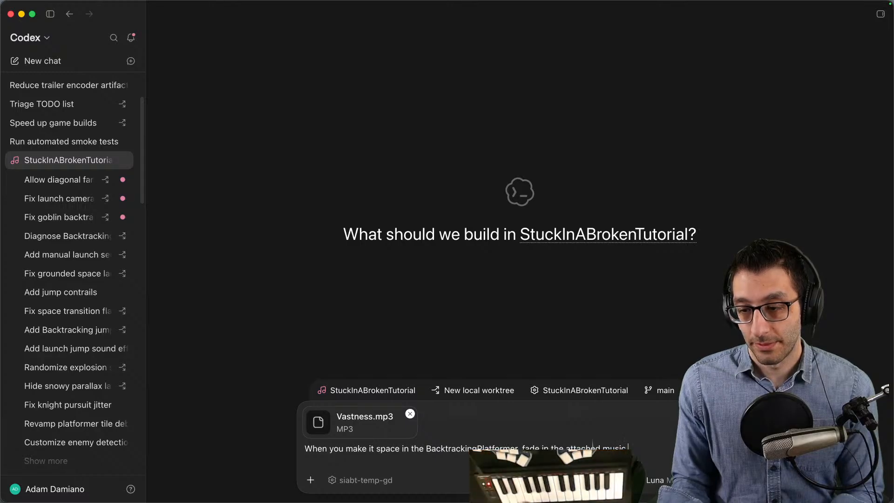
- Set the chat to work in the Local environment and raise the Luna model's effort to High
left_click(485, 391)
left_click(502, 298)
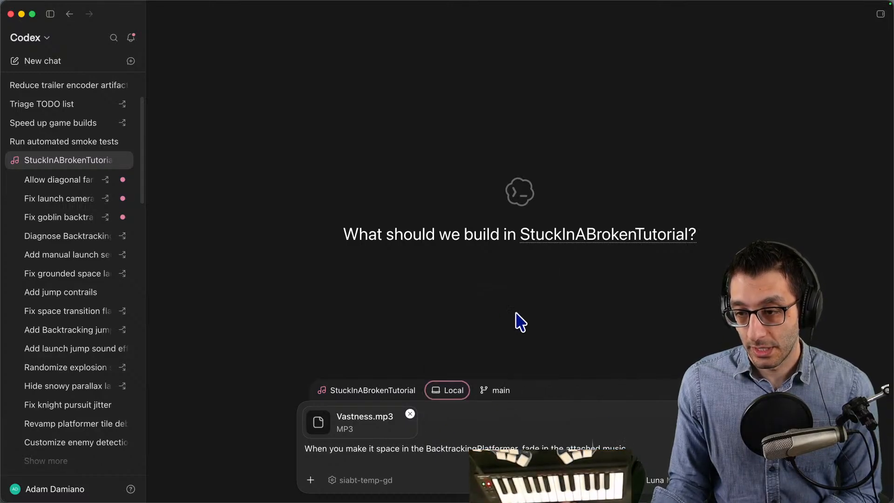
left_click(671, 480)
mouse_move(669, 416)
left_click(717, 420)
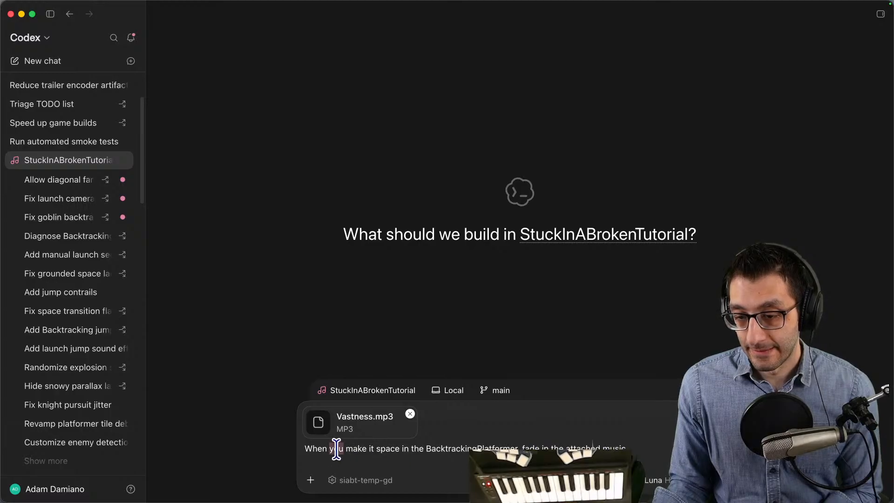
- Reword the prompt to start with "When the player makes it", end it with "over 2s" and submit it
type("the player")
key("alt+Right")
type("s")
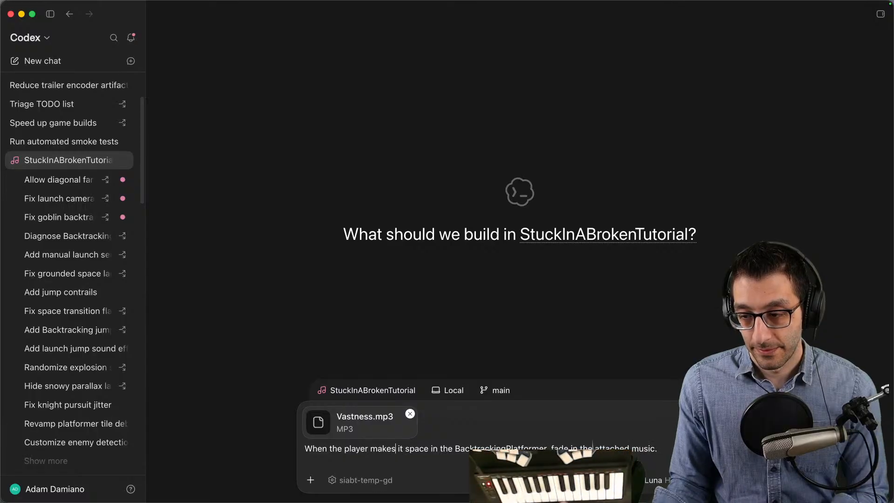
key("Right")
type("over")
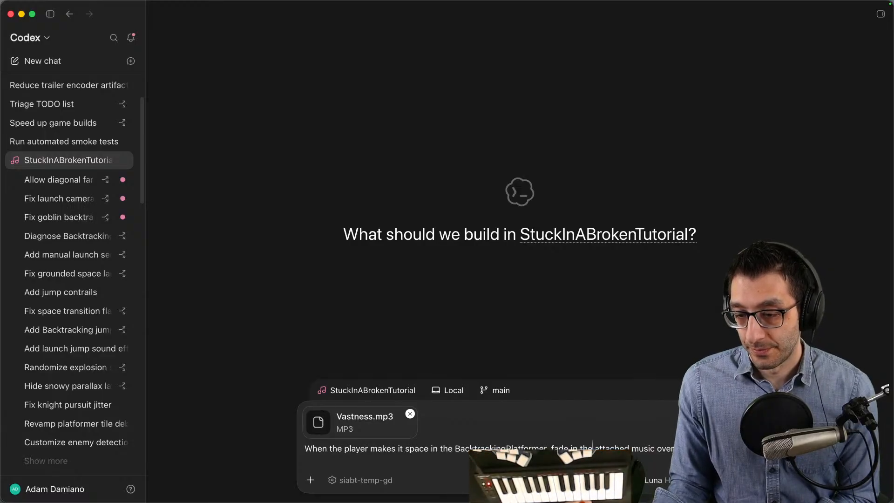
key("Return")
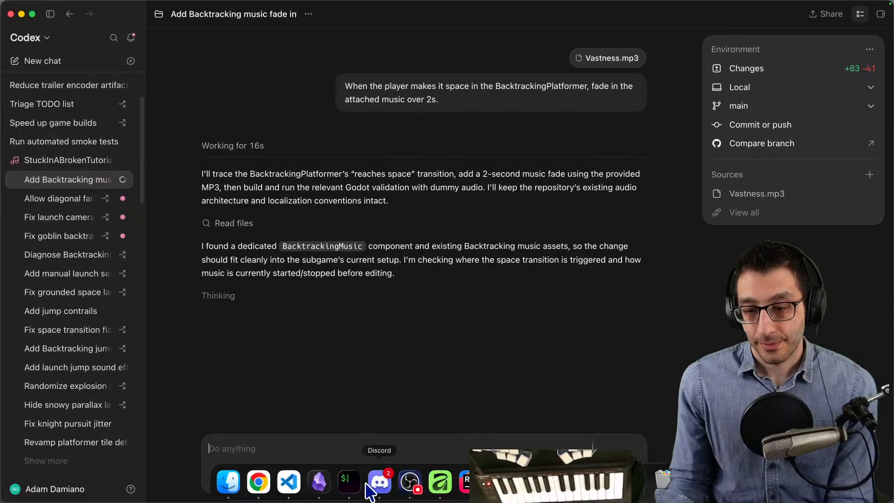
- Switch to Chrome, examine the 5 hour and weekly limits on the Codex usage page, and return to the TODO document
left_click(261, 484)
key("super+t")
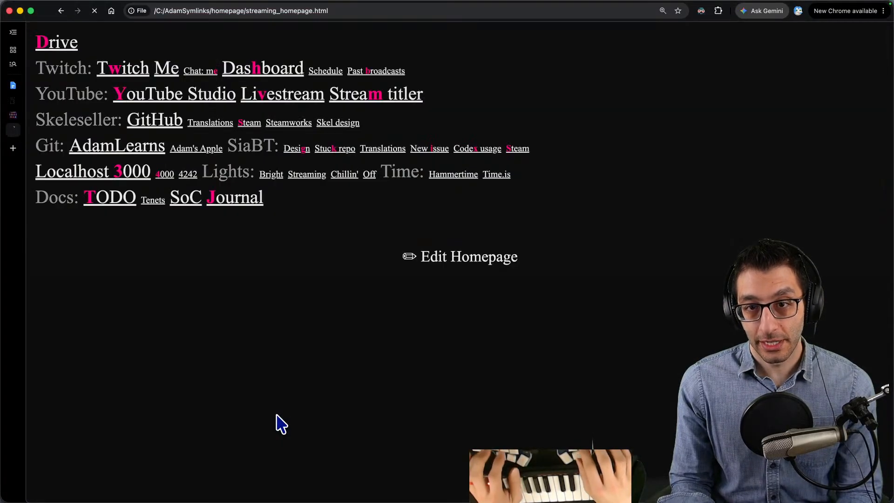
key("x")
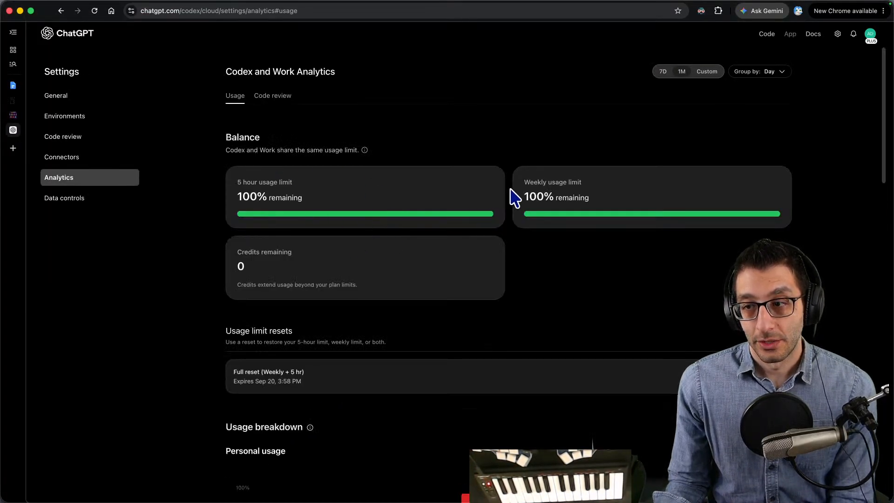
left_click_drag(523, 197, 682, 196)
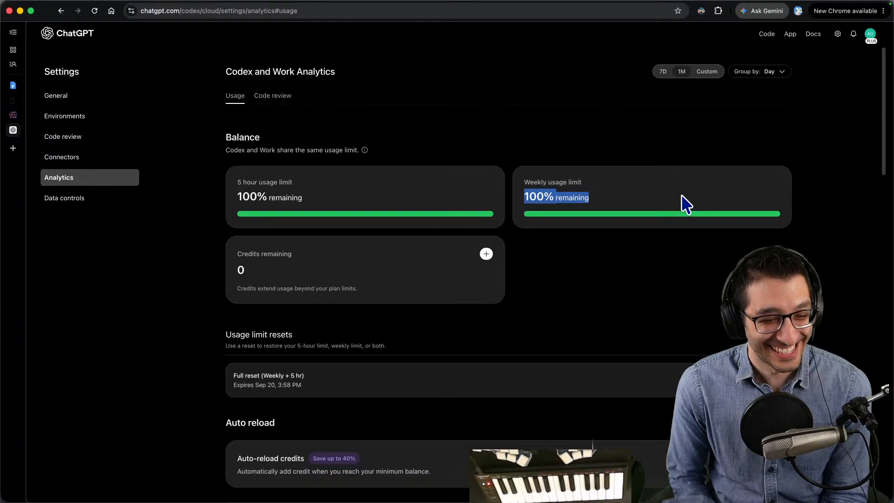
left_click(16, 86)
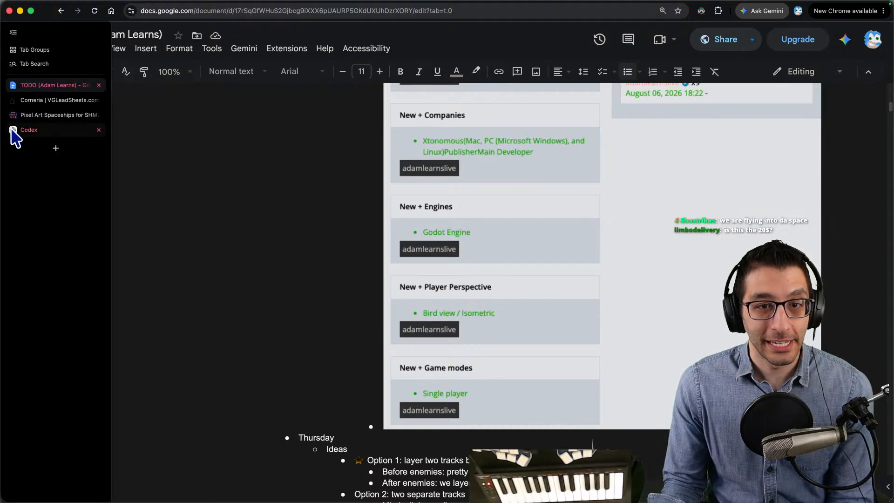
left_click(14, 131)
left_click_drag(237, 204, 292, 205)
left_click(24, 87)
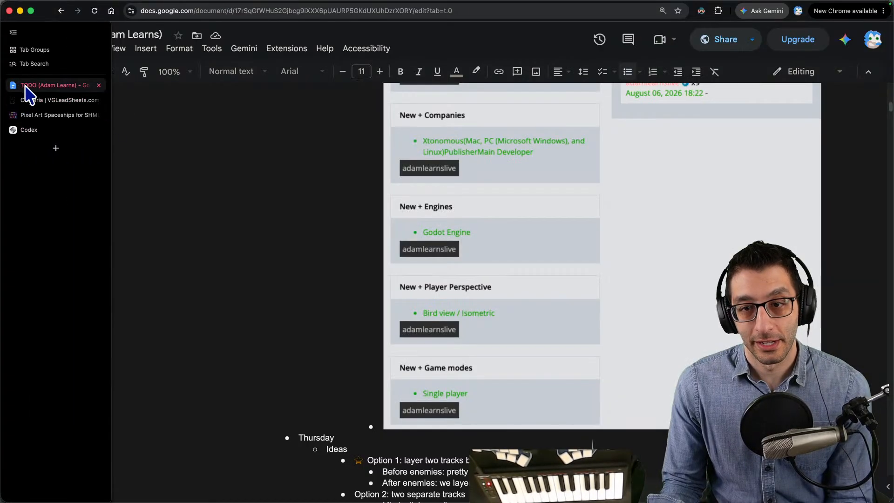
- Close the tmp and StuckInABrokenTutorial Finder windows and switch to Codex
key("ctrl+Up")
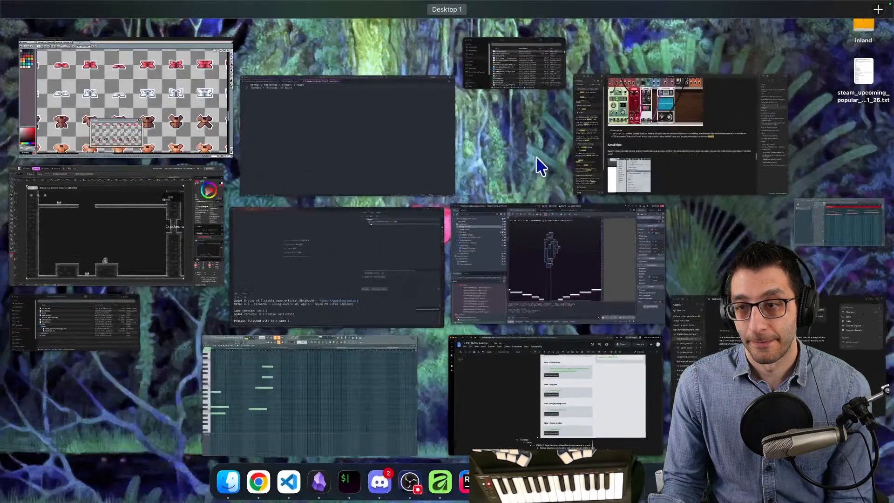
left_click(522, 78)
key("super+w")
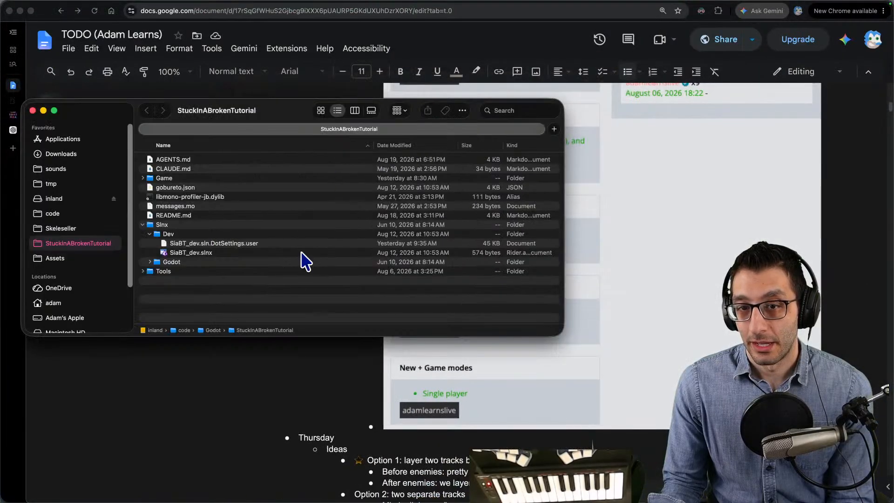
key("super+w")
left_click(507, 483)
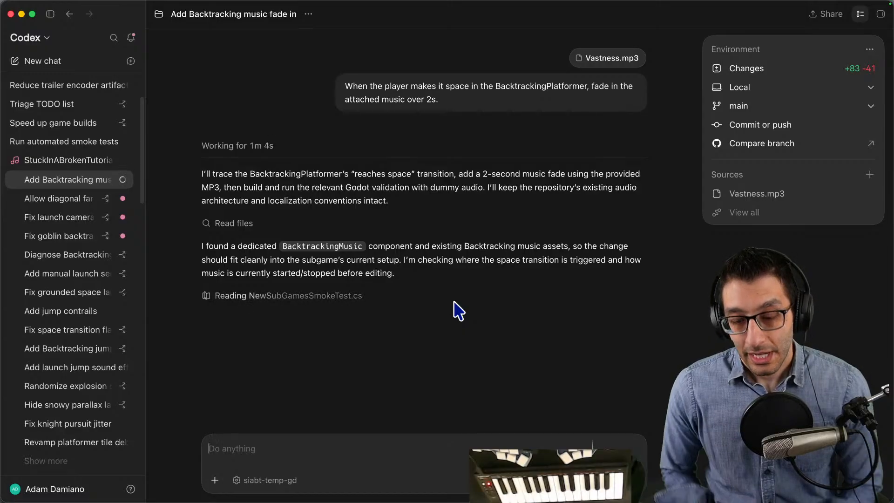
- Open the Journal spreadsheet in a new Chrome tab, expand the tab list and add a row dated 8/27/2026
key("super+Tab")
key("super+t")
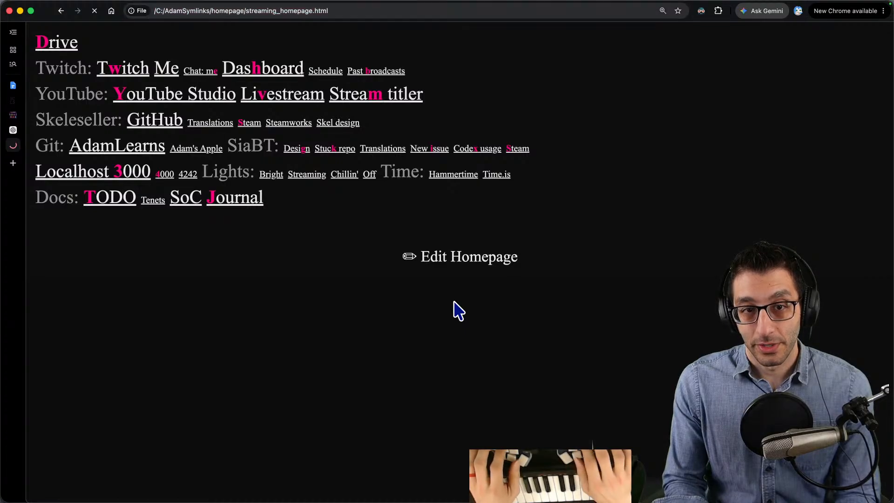
key("j")
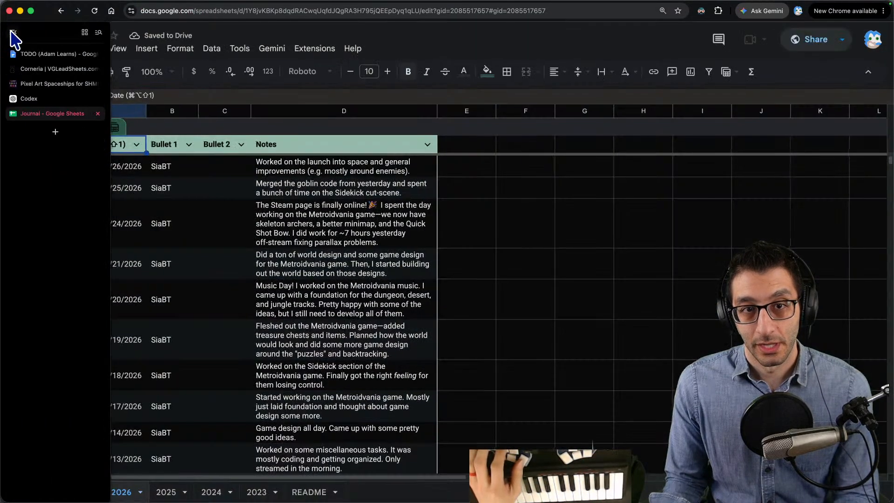
left_click(13, 33)
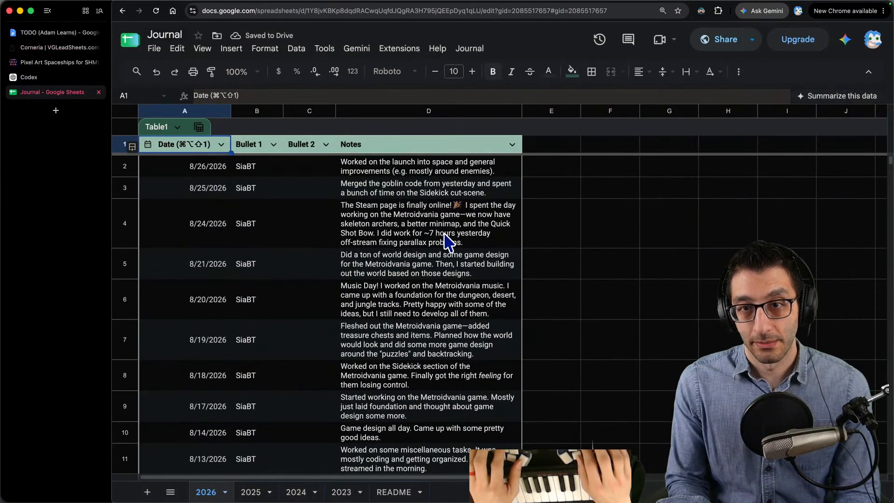
key("super+alt+shift+1")
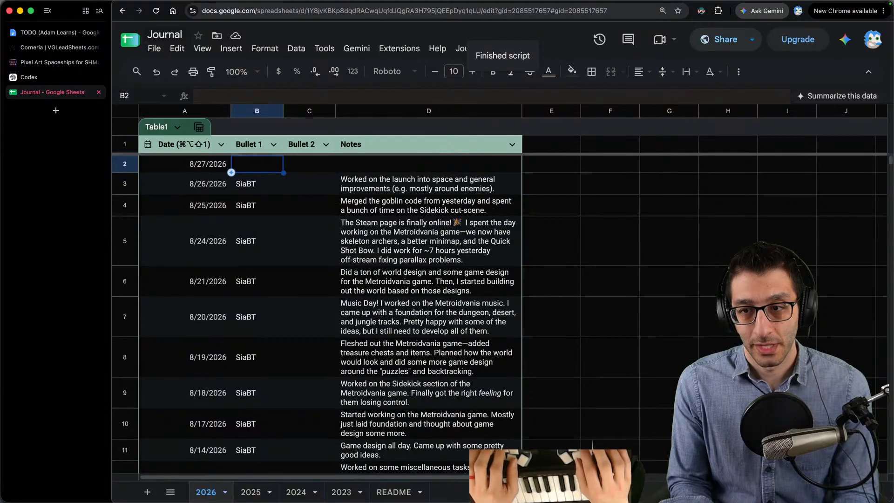
- Fill the 8/27/2026 row with SiaBT and the note "Music day! Made the calm space track. It took quite a while to settle on a general direction."
key("Tab")
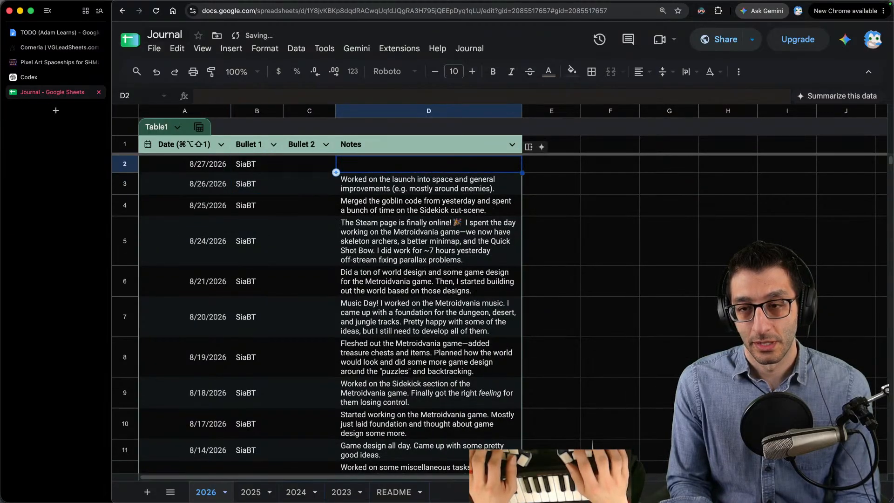
type("Music")
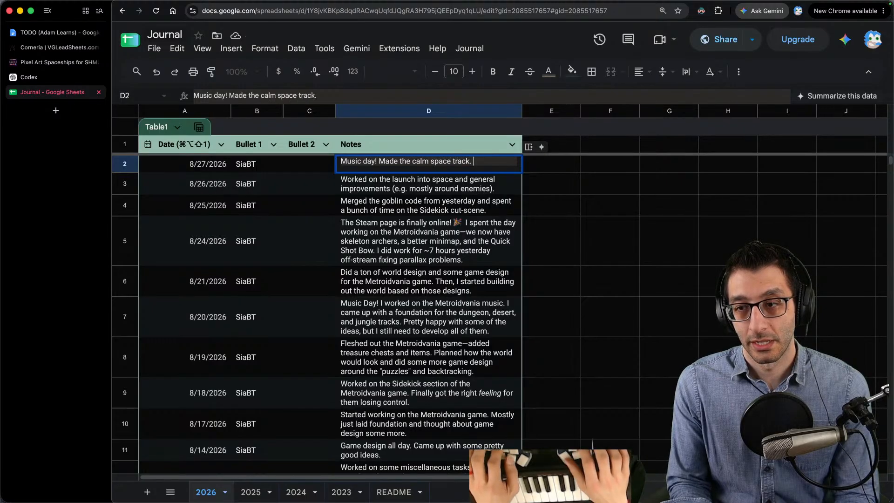
type("day! Made the calm space track. It took quite a while to settle")
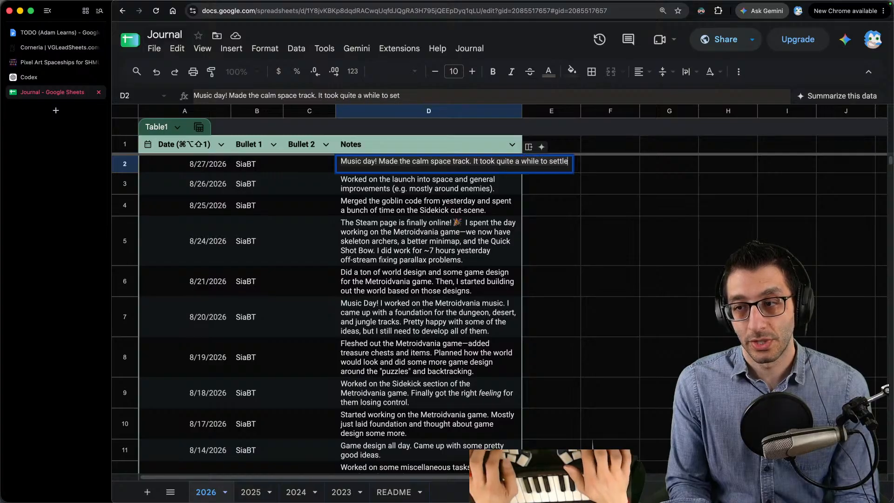
type(" on a general direction.")
key("Return")
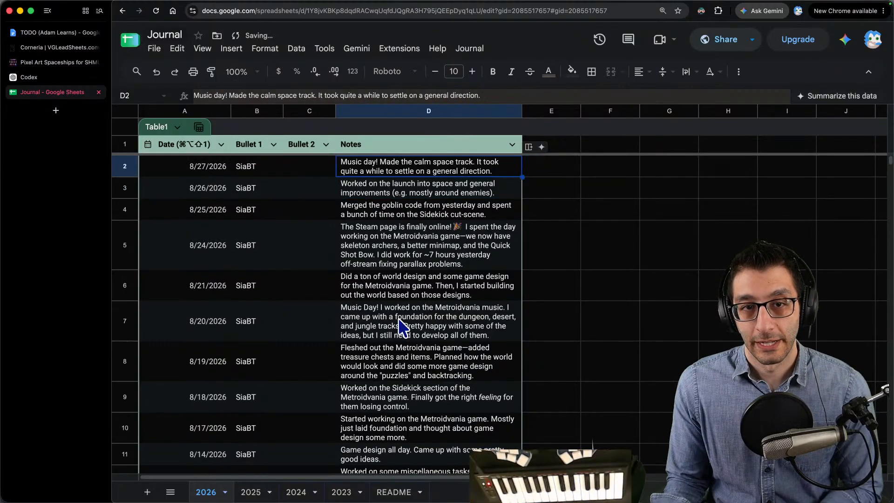
- Check Codex's progress on the music fade-in task and return to the TODO document in Chrome
left_click(381, 486)
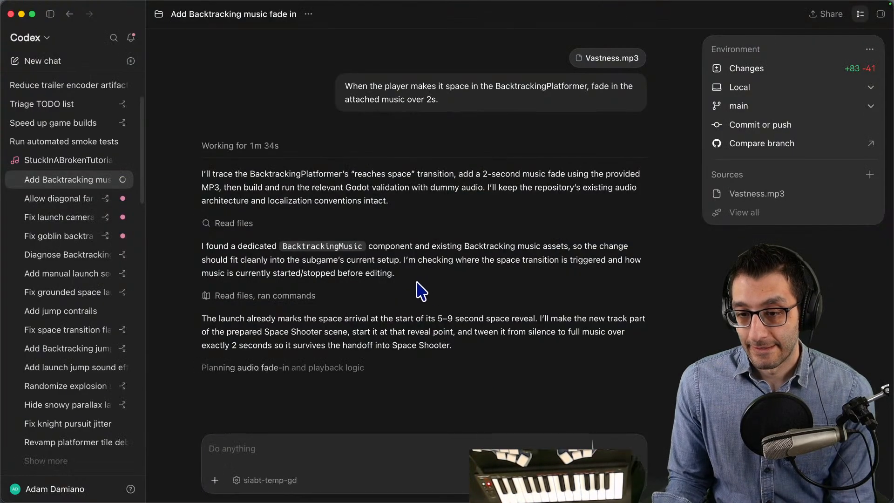
mouse_move(319, 501)
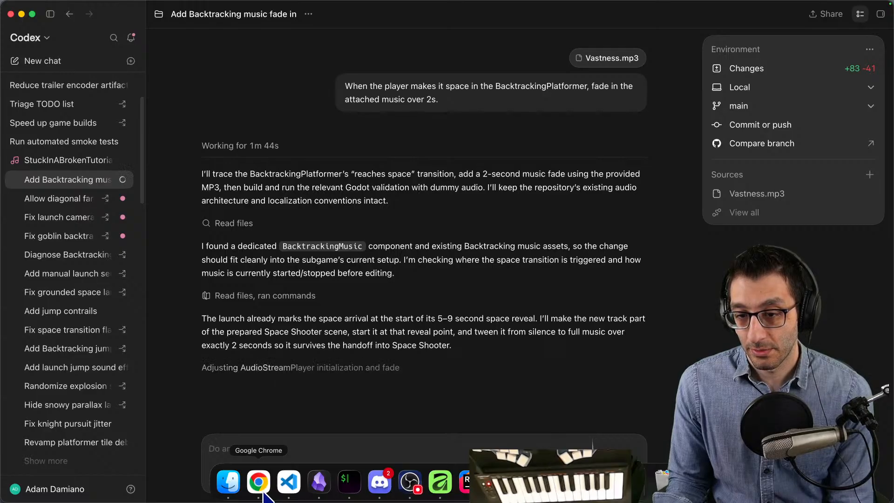
left_click(259, 484)
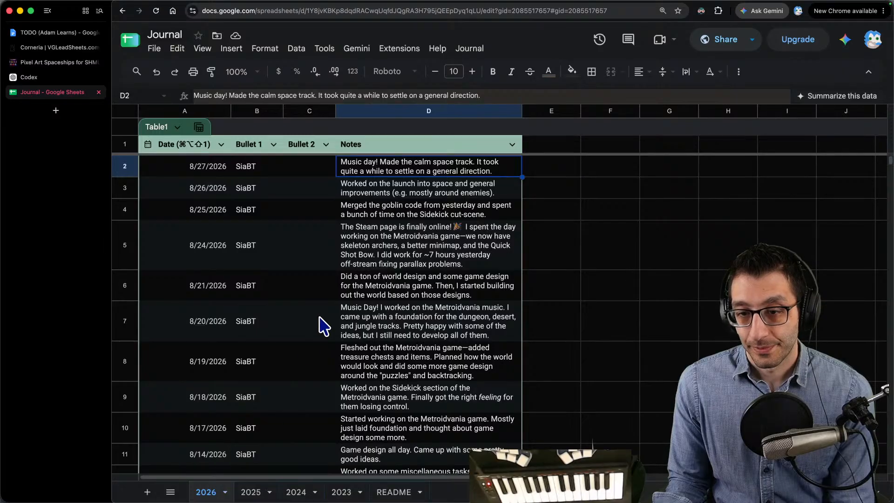
left_click(61, 36)
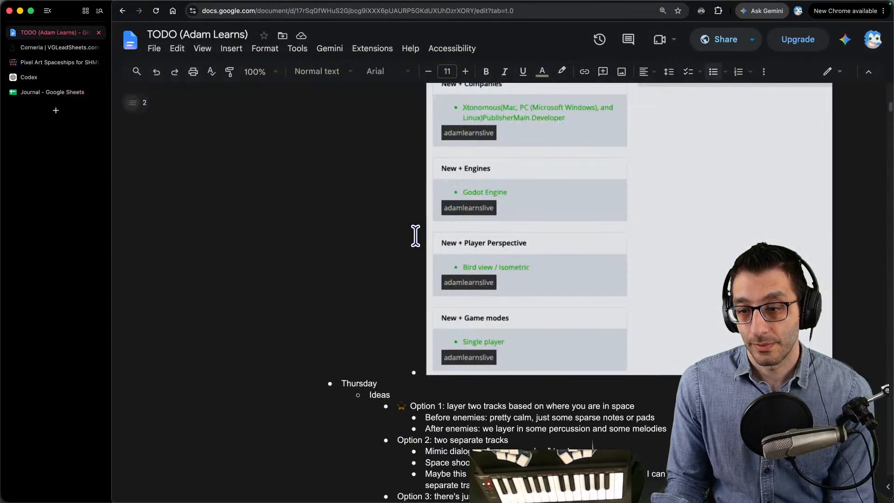
- Refresh the Codex usage analytics page in Chrome and switch to the Codex app to check the music fade-in task
left_click(52, 77)
left_click(416, 165)
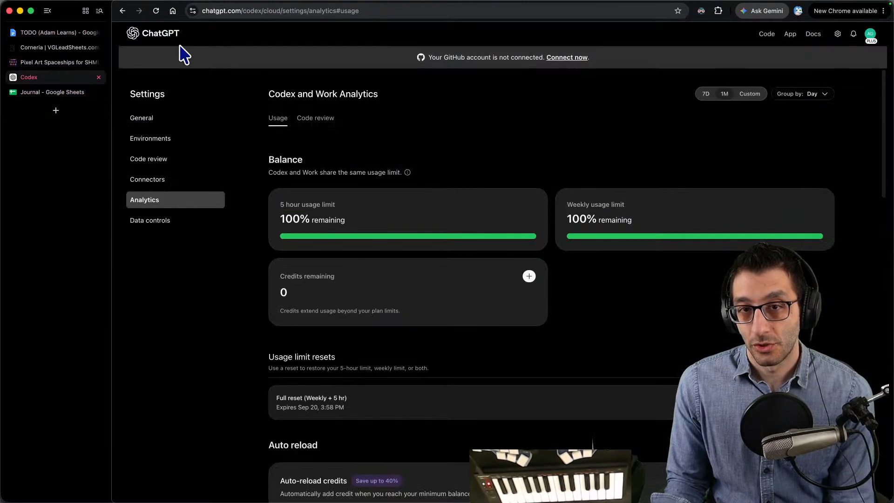
left_click(156, 11)
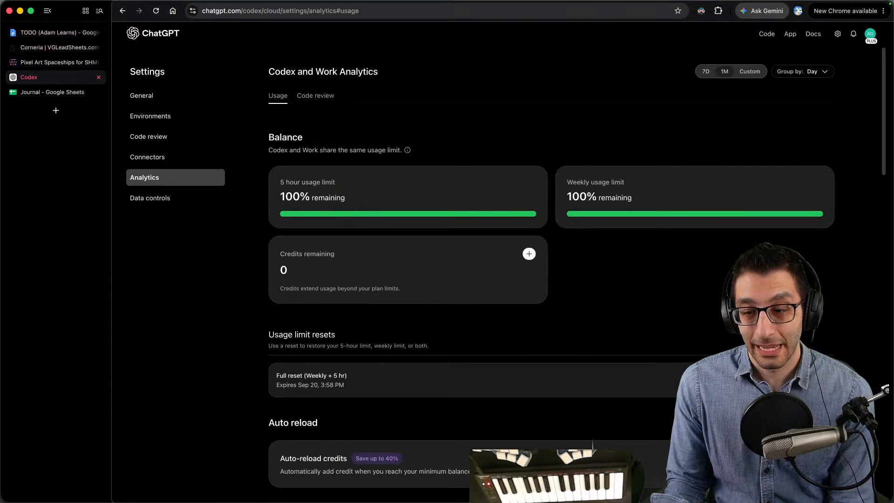
left_click(499, 481)
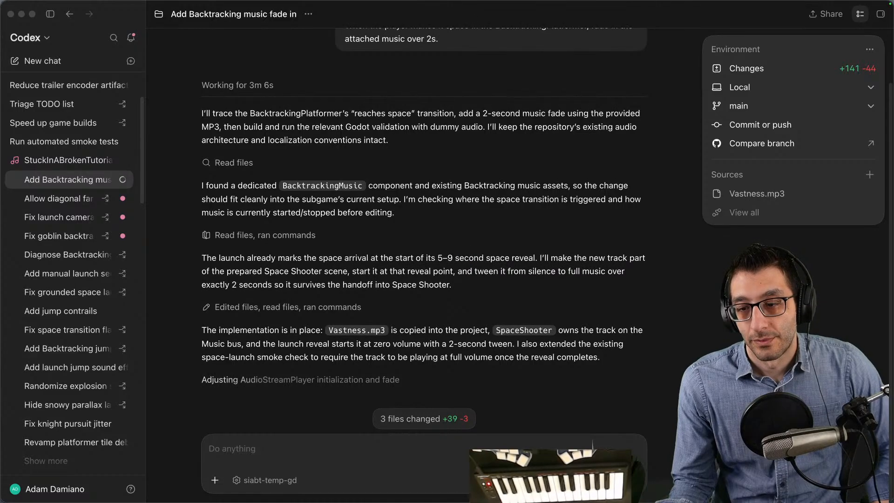
- Reload the Codex usage analytics in Chrome, inspect the 5-hour usage limit, and return to the TODO document
mouse_move(429, 494)
left_click(256, 478)
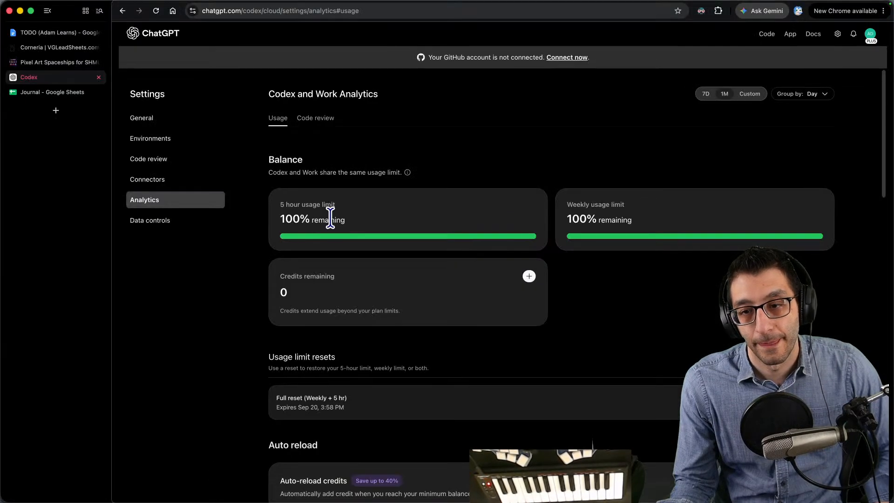
left_click(155, 13)
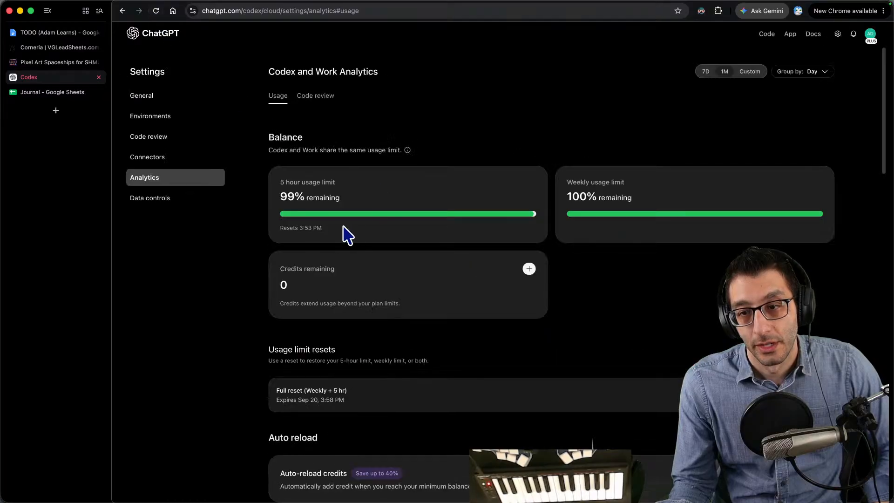
left_click_drag(282, 197, 379, 237)
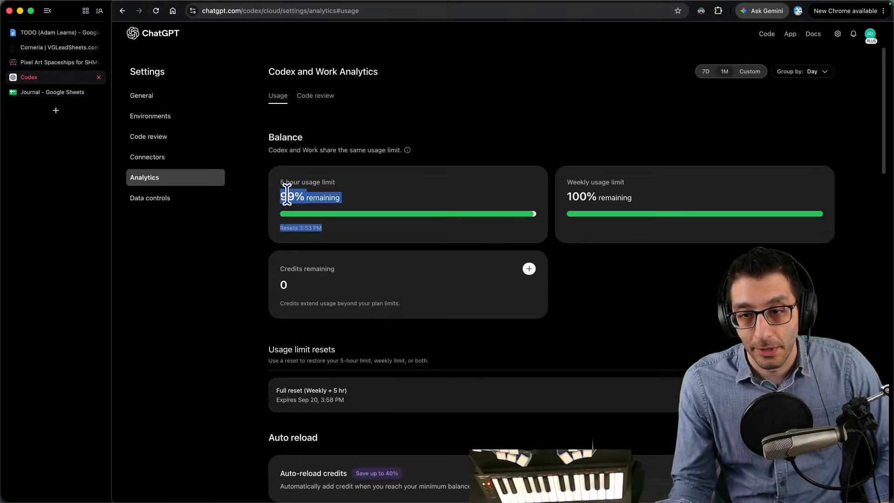
left_click(331, 222)
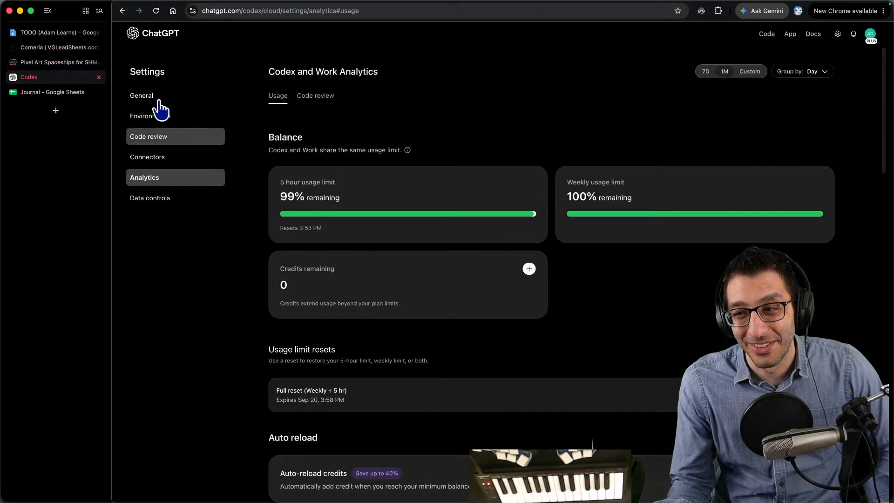
left_click(56, 33)
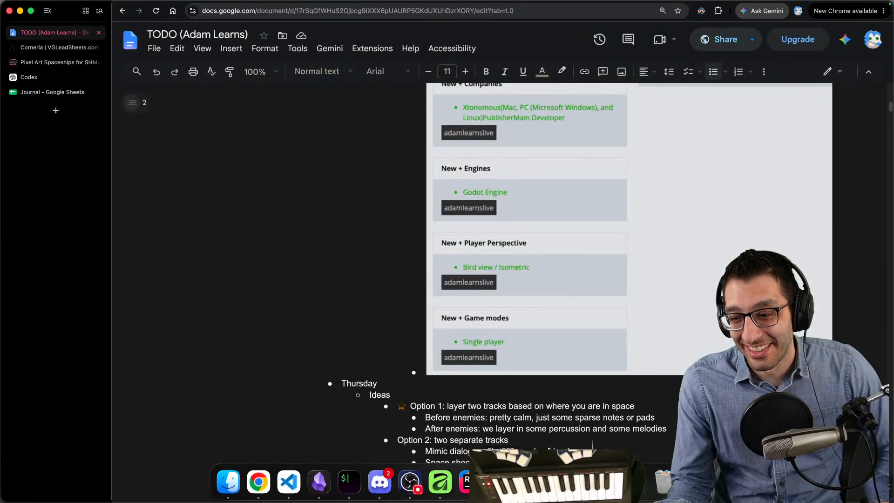
- Check Codex's progress on the fade-in task and open the diff of SpaceShooter.cs from the pending changes in Rider
left_click(501, 483)
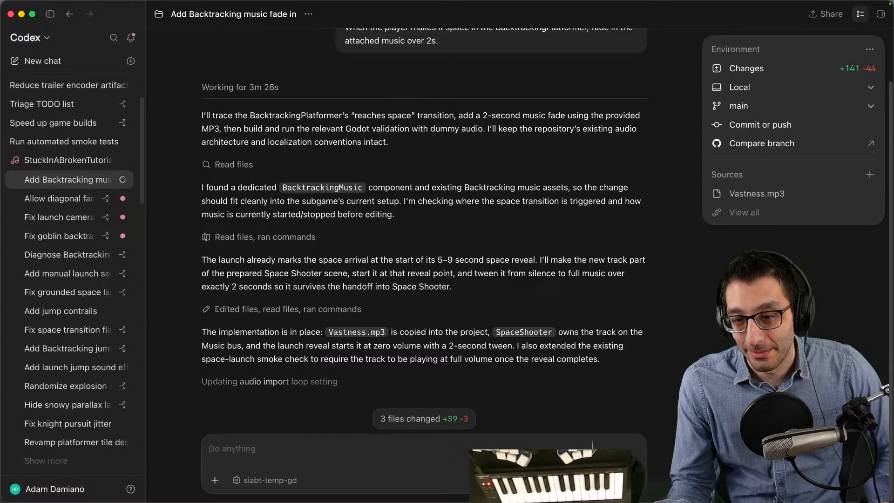
mouse_move(444, 502)
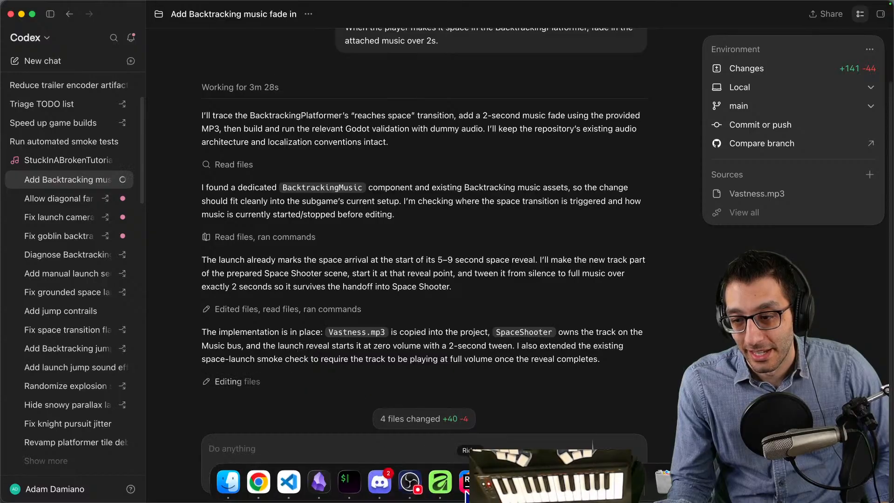
left_click(466, 482)
left_click(551, 111)
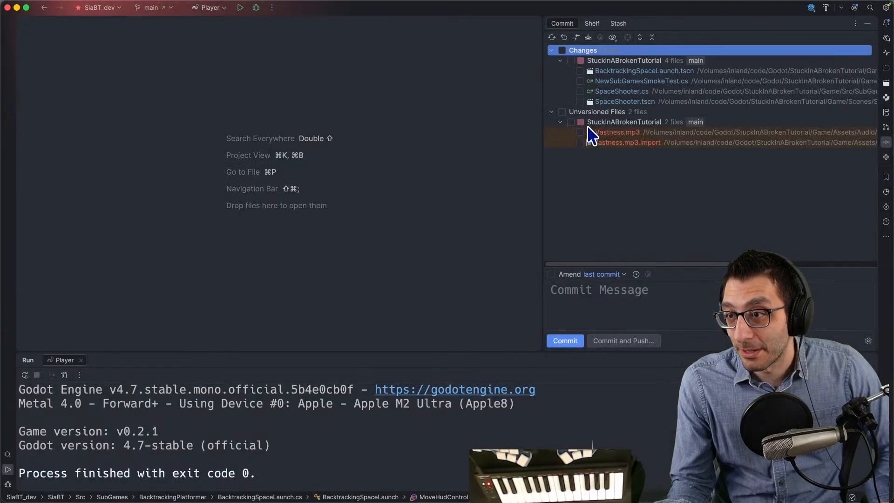
double_click(621, 91)
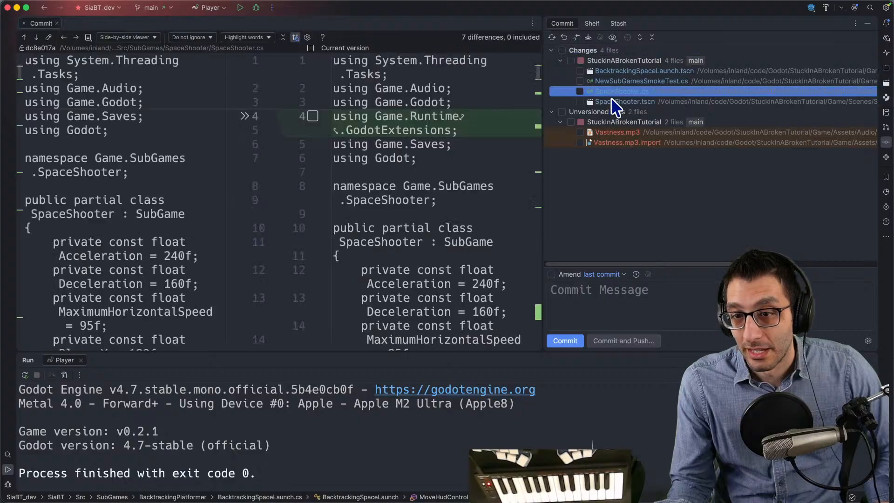
- Review the added StartMusic code in the SpaceShooter.cs diff, focusing on the fadeDurationSeconds condition and the volume tween
left_click(539, 310)
scroll(542, 312, "down", 5)
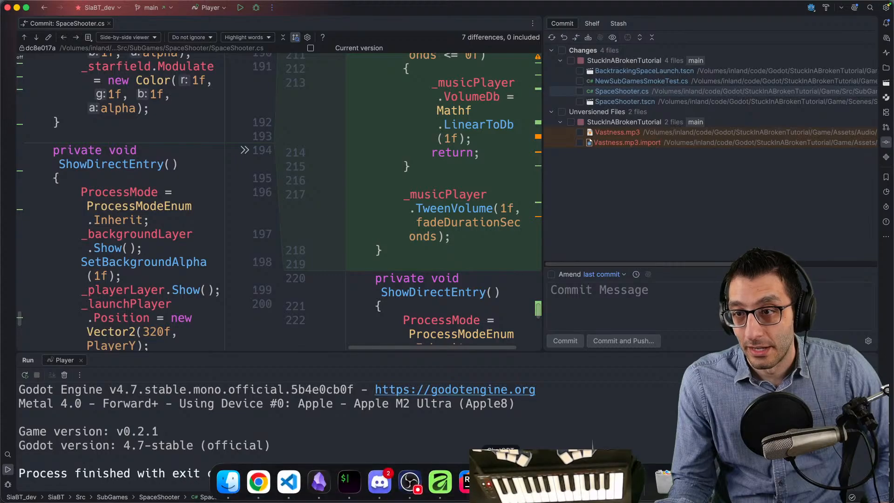
scroll(463, 231, "up", 3)
left_click(448, 124)
scroll(456, 122, "up", 3)
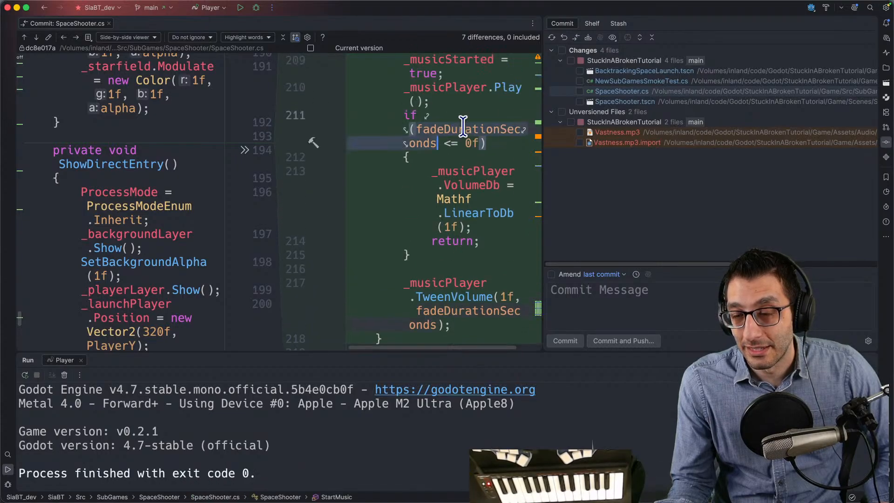
scroll(463, 125, "down", 1)
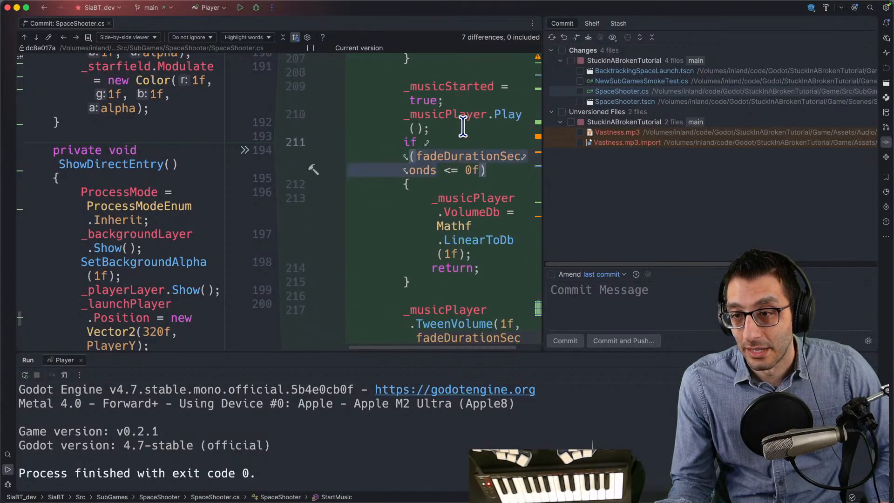
- Go to the declaration of fadeDurationSeconds in SpaceShooter.cs and read through the StartMusic method
key("super+b")
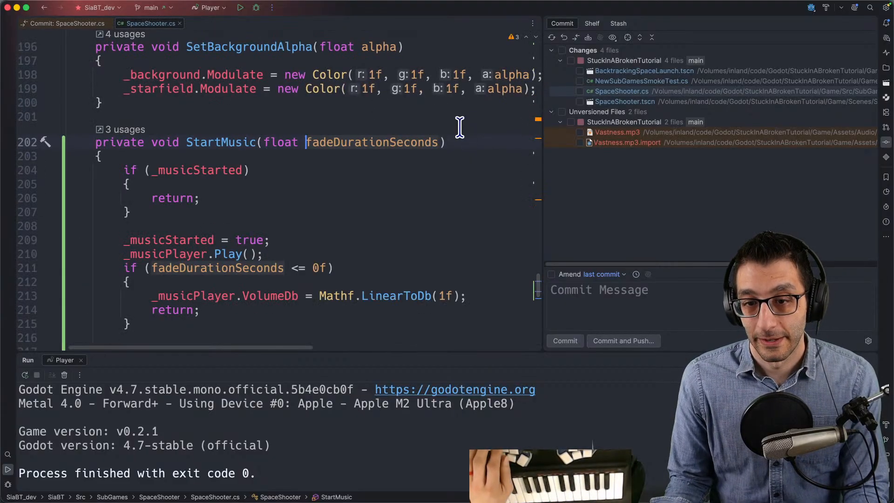
scroll(460, 127, "down", 5)
scroll(449, 136, "up", 5)
scroll(449, 136, "down", 1)
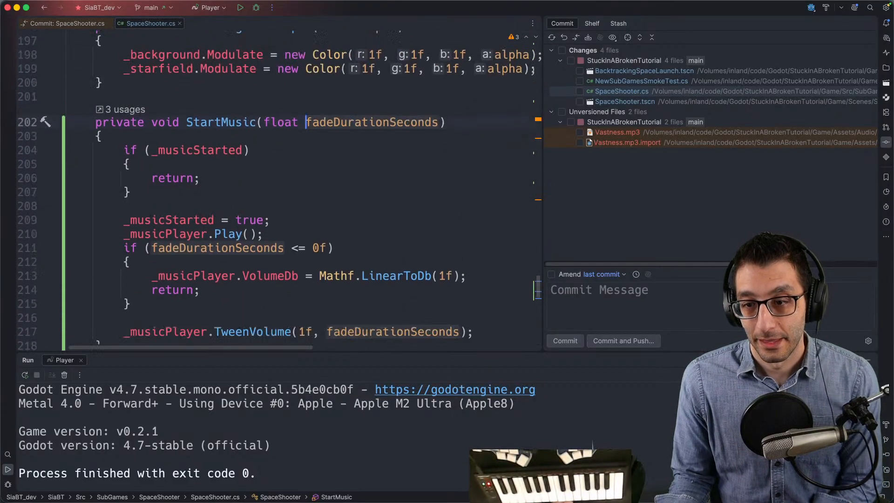
- Check Codex's progress on the music fade-in task and start a debug run of the Player configuration from Rider
mouse_move(500, 485)
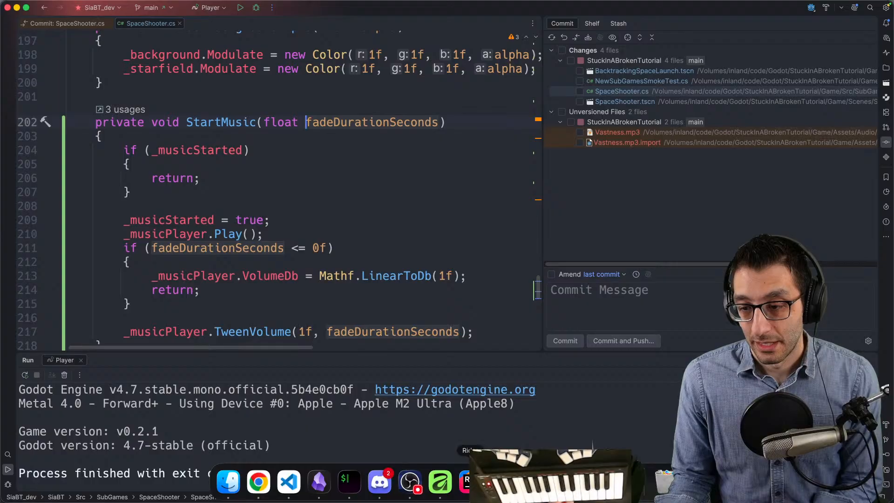
left_click(501, 482)
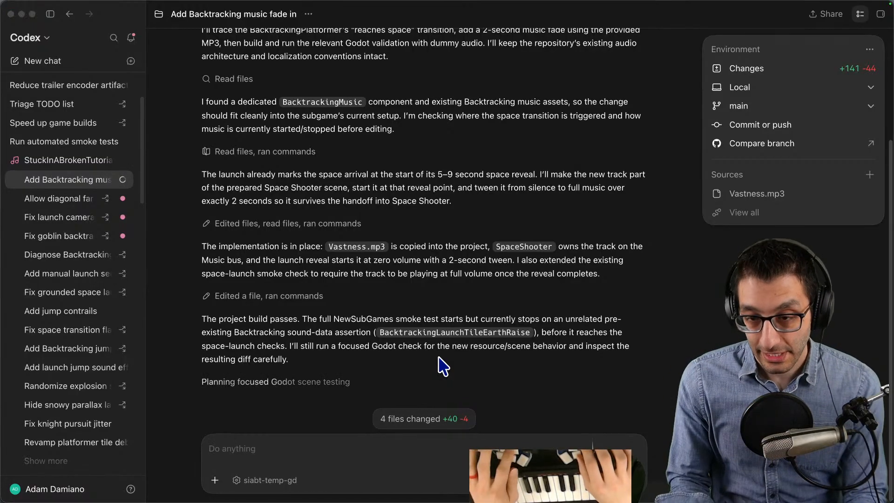
key("super+Tab")
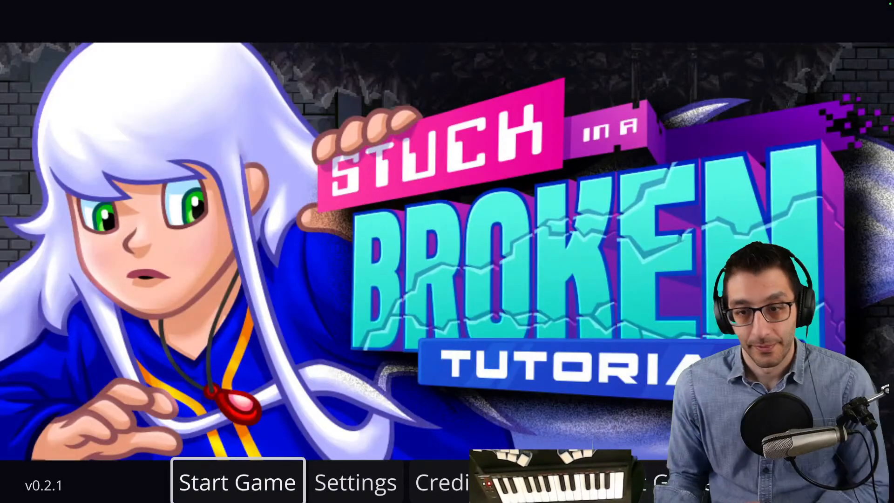
- Load the backtracking platformer level directly from the game's title screen through the debug menu
key("grave")
key("Return")
key("Down")
key("Right")
key("Right")
key("Return")
key("grave")
key("Escape")
key("Escape")
key("grave")
key("Down")
key("Down")
key("Return")
- Move the character through the first cracked wall and across the gauntlet room
key("Right")
key("Left")
key("space")
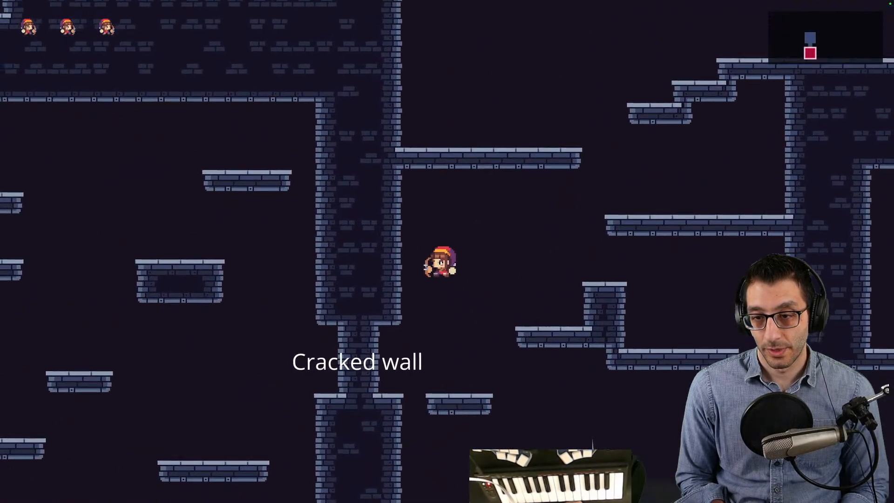
key("x")
key("Left")
key("space")
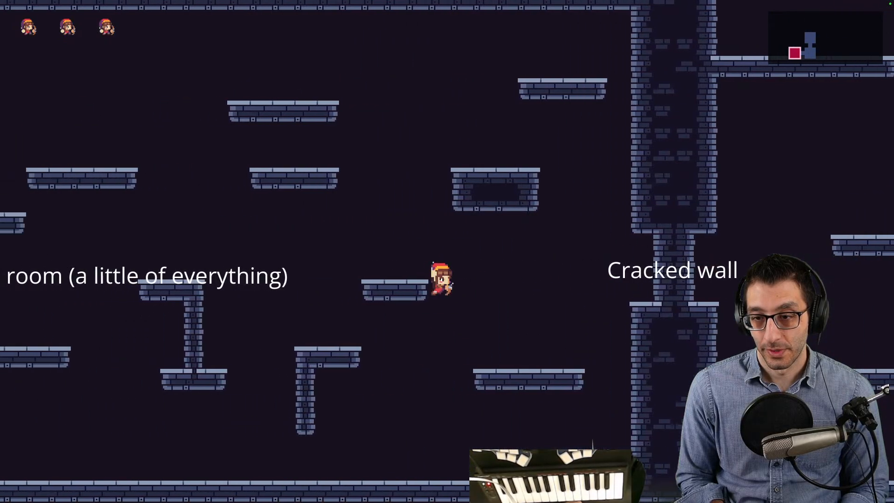
key("space")
key("Left")
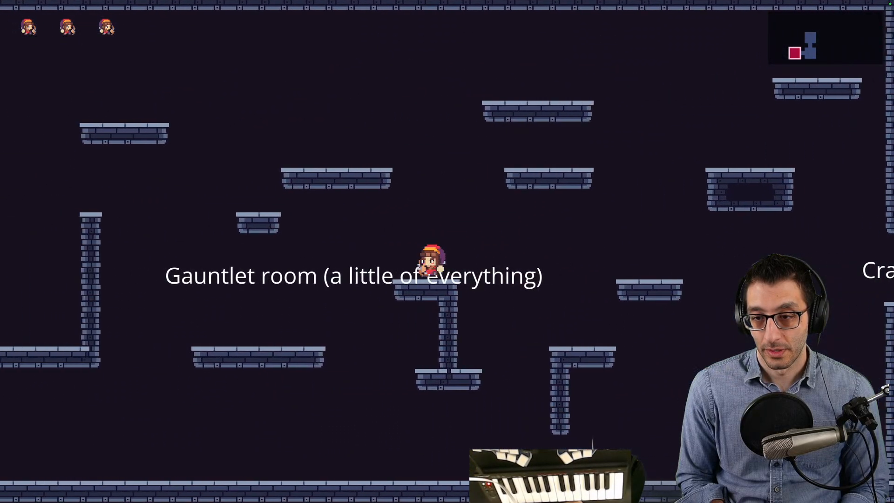
key("Left")
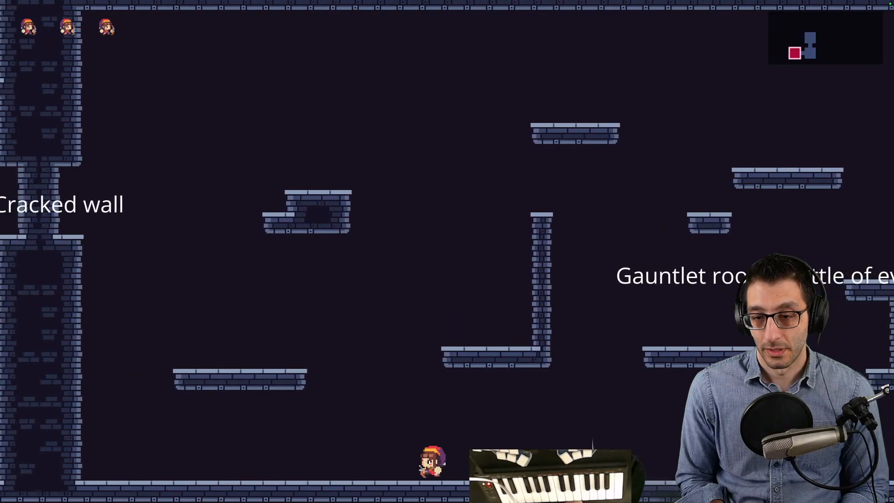
- Jump up to the far cracked wall of the gauntlet room and pass through into the treasure chest room
key("Left")
key("space")
key("space")
key("space")
key("space")
key("Left")
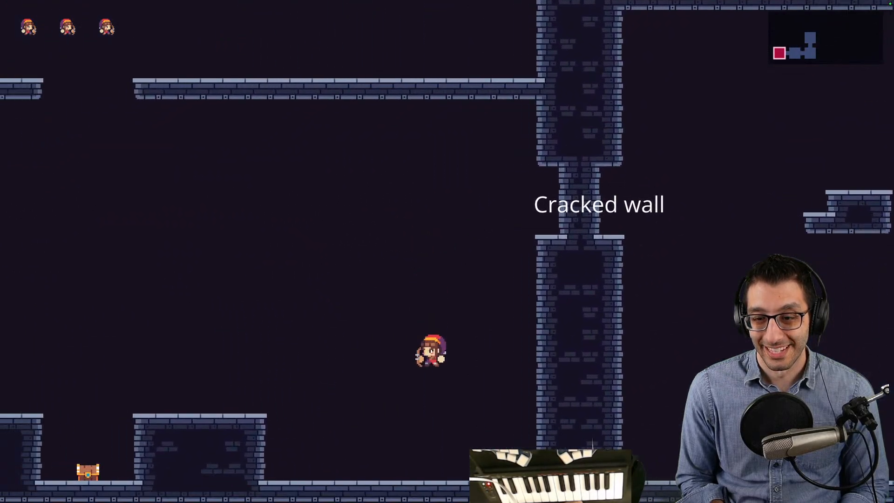
- Collect the High-Jump Boots from the chest between the stone blocks and close the item message
key("Left")
key("Left")
key("space")
key("Right")
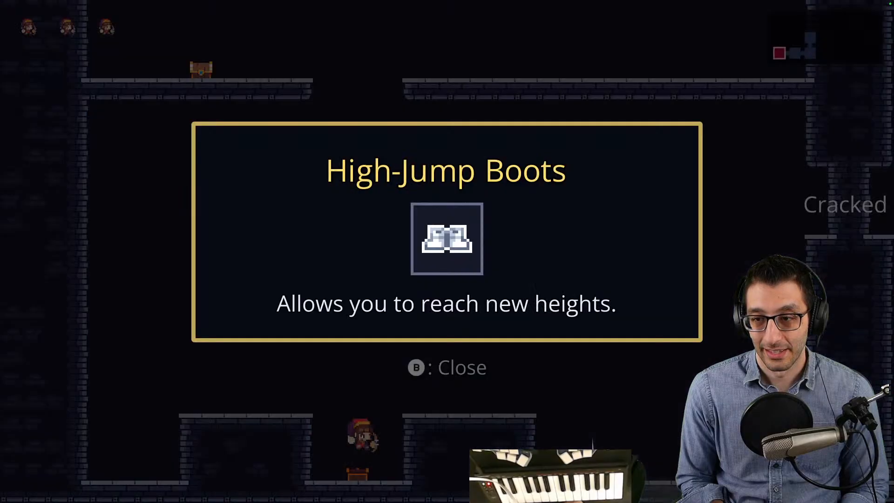
key("b")
- Launch the character into space with a high jump to test the music fade-in, and quit the game
key("space")
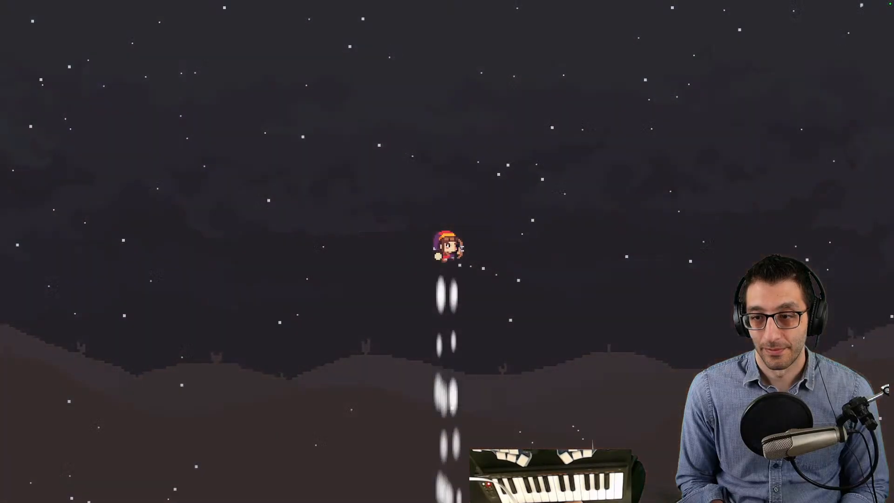
key("Left")
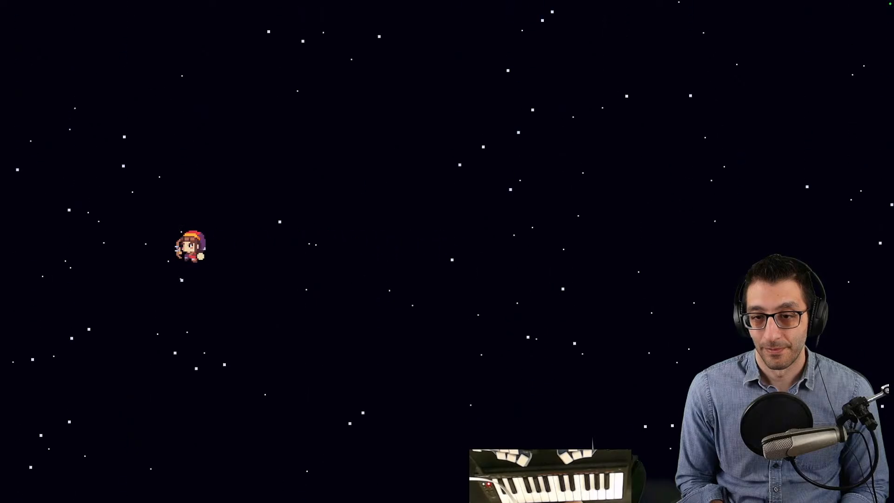
key("Escape")
key("Up")
key("Return")
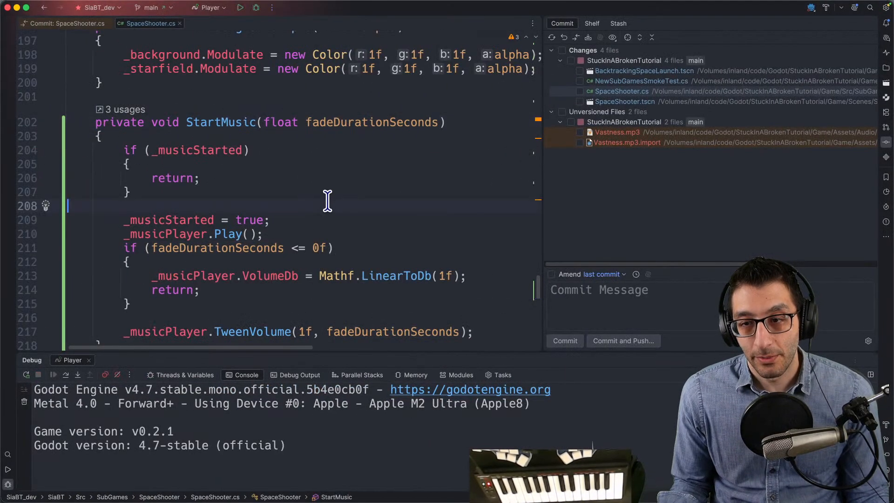
- Find the usages of StartMusic and examine its call with a 0f fade duration inside CompleteArrival
double_click(244, 124)
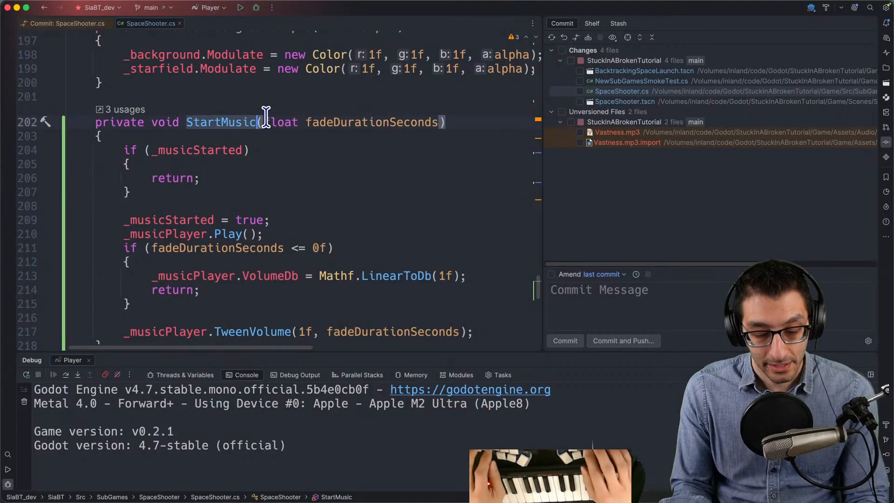
key("super+b")
key("Return")
scroll(266, 115, "up", 4)
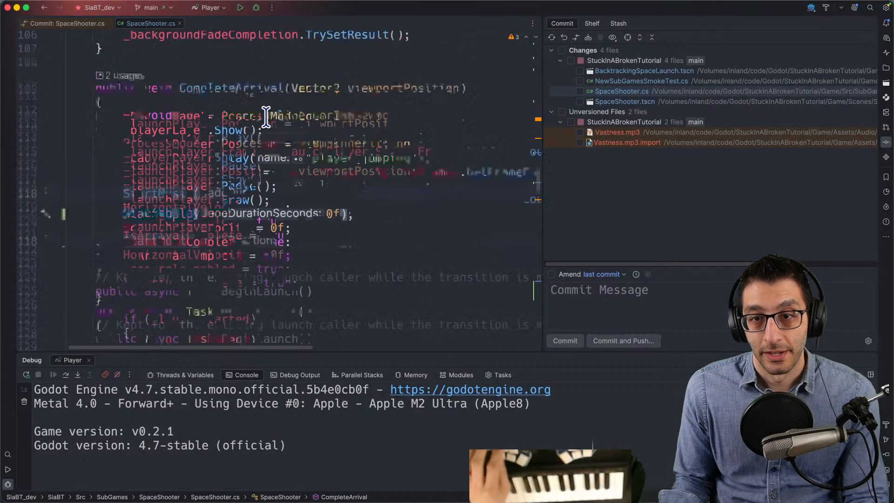
scroll(266, 115, "up", 6)
scroll(266, 115, "down", 8)
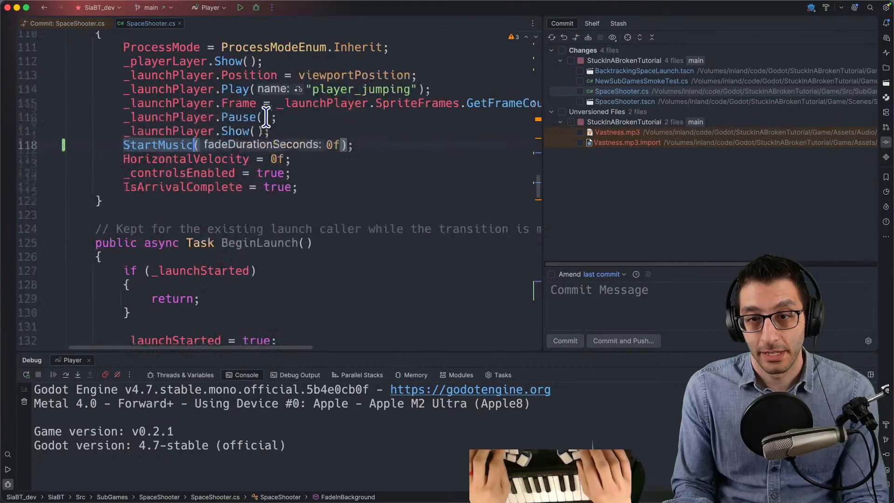
scroll(273, 120, "up", 4)
- Inspect the CompleteArrival method name and its StartMusic call, and go back to the StartMusic declaration
double_click(267, 122)
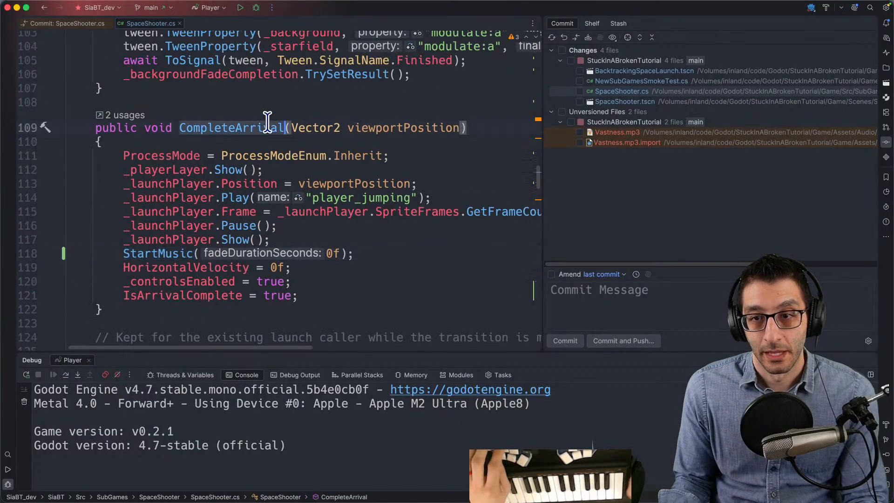
key("super+g")
key("super+g")
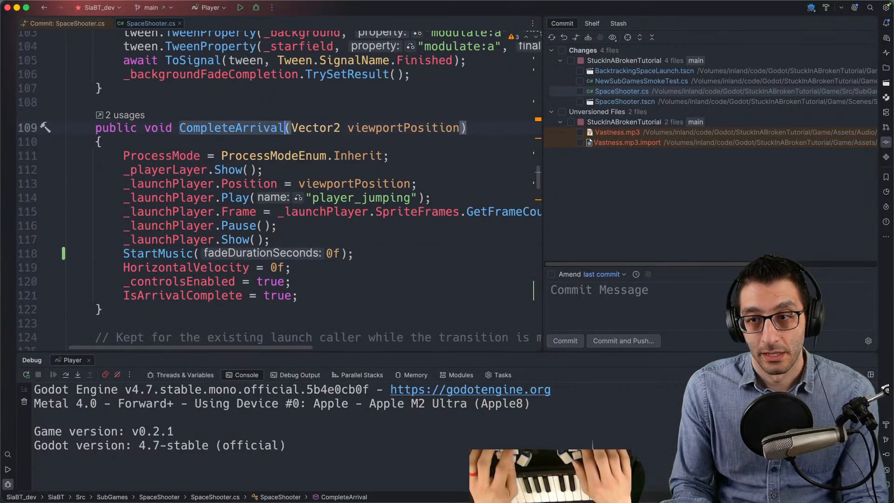
key("Down")
key("Down")
key("Down")
key("Down")
key("Down")
key("Down")
key("Down")
key("Down")
key("Down")
key("alt+Left")
key("alt+Left")
key("alt+Left")
key("alt+Left")
key("super+b")
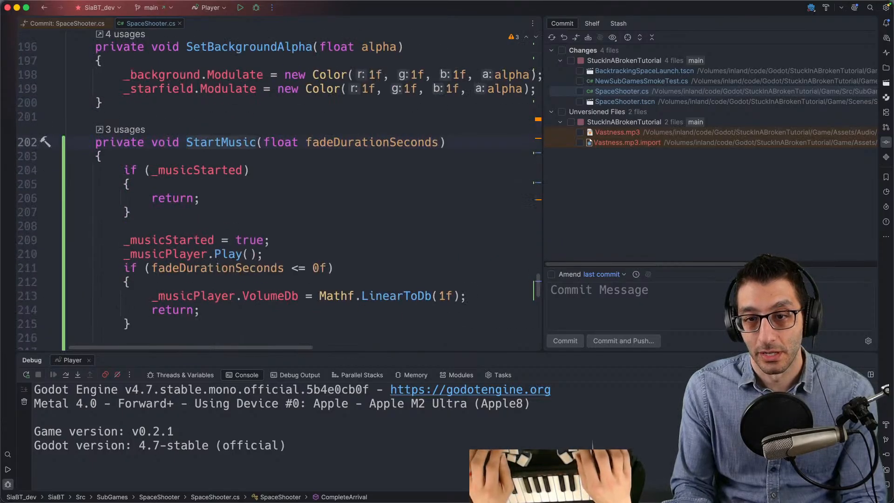
- Revisit the StartMusic call in CompleteArrival, reopen the StartMusic declaration and read through its body
key("super+bracketleft")
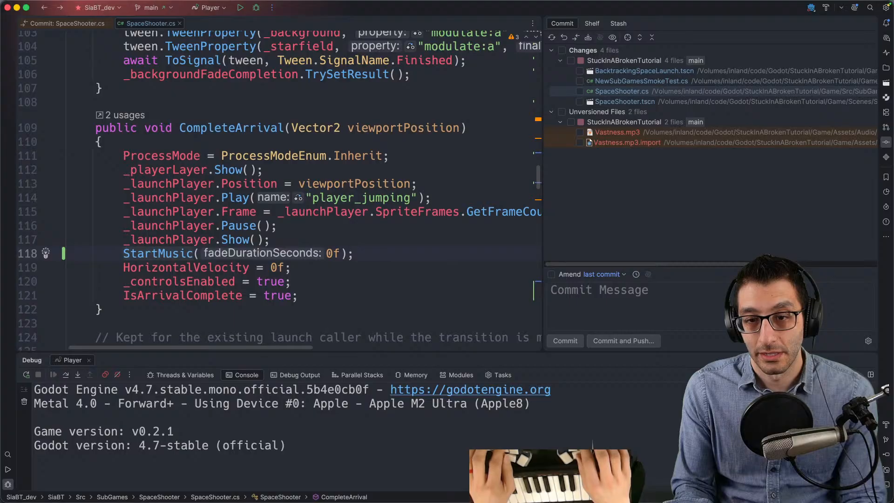
key("super+b")
key("Down")
key("Down")
key("Down")
key("Down")
key("Down")
key("Down")
key("Down")
key("Down")
key("Down")
key("Down")
key("Down")
key("Down")
key("Down")
key("Down")
key("Down")
key("Down")
key("Down")
key("Down")
key("Down")
key("Down")
key("Up")
key("Up")
key("Up")
key("Up")
key("Up")
key("Up")
key("Up")
key("Up")
key("Up")
key("Up")
key("Up")
key("Up")
key("Up")
key("Up")
key("Up")
key("Up")
key("Up")
key("Down")
key("Down")
key("Down")
key("Down")
key("Down")
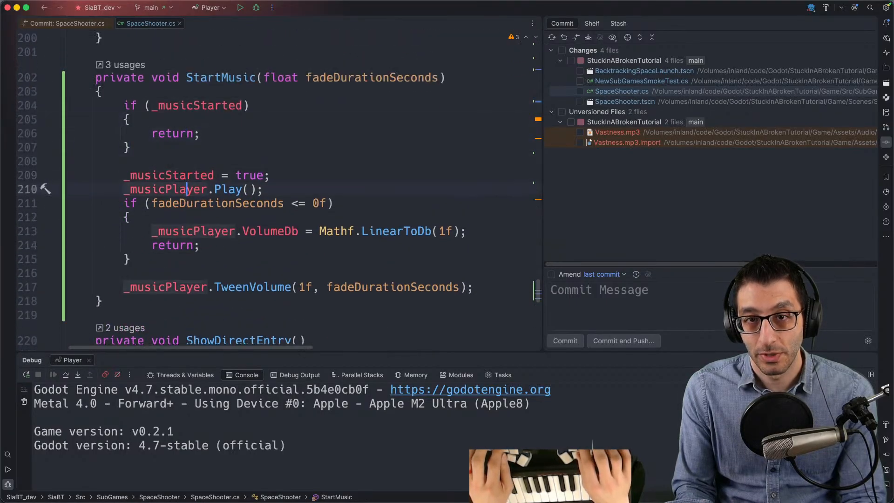
- Trace _musicPlayer to its assignment in _Ready and examine its node path and initial VolumeDb line
key("super+b")
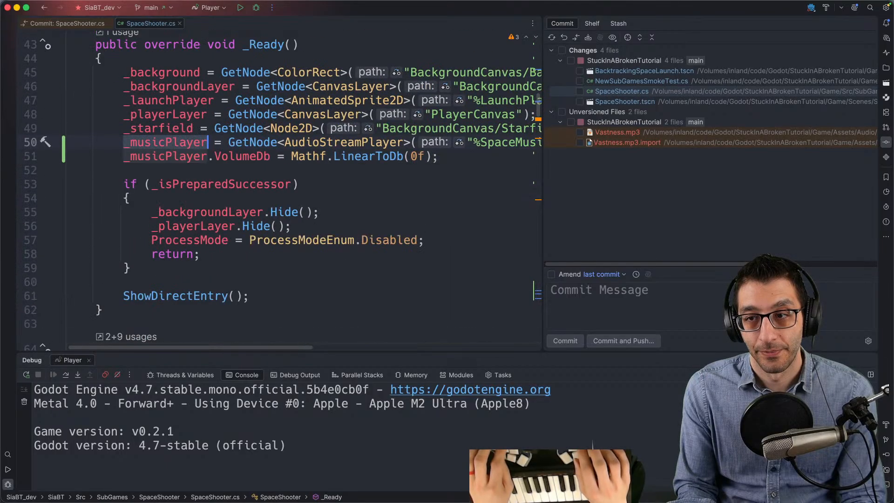
key("super+Right")
key("super+Left")
key("alt+Right")
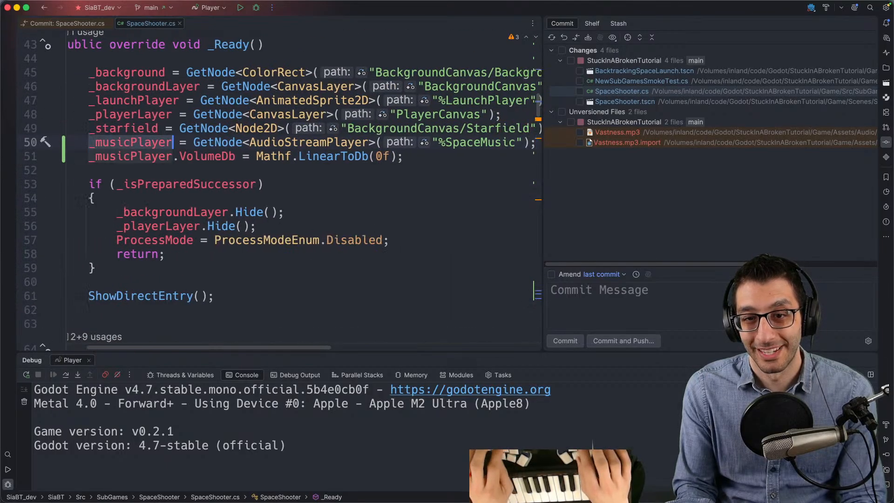
key("Down")
- Return to StartMusic, list its usages and examine the call with SpaceMusicFadeDurationSeconds inside FadeInBackground
key("super+bracketleft")
key("Down")
key("Down")
key("Up")
key("Up")
key("Up")
scroll(263, 121, "up", 3)
double_click(200, 72)
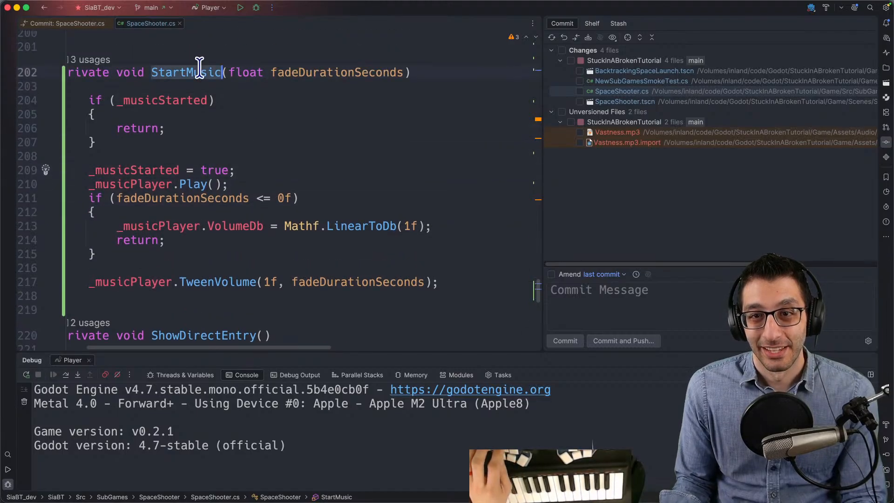
left_click(199, 70, "super")
key("Down")
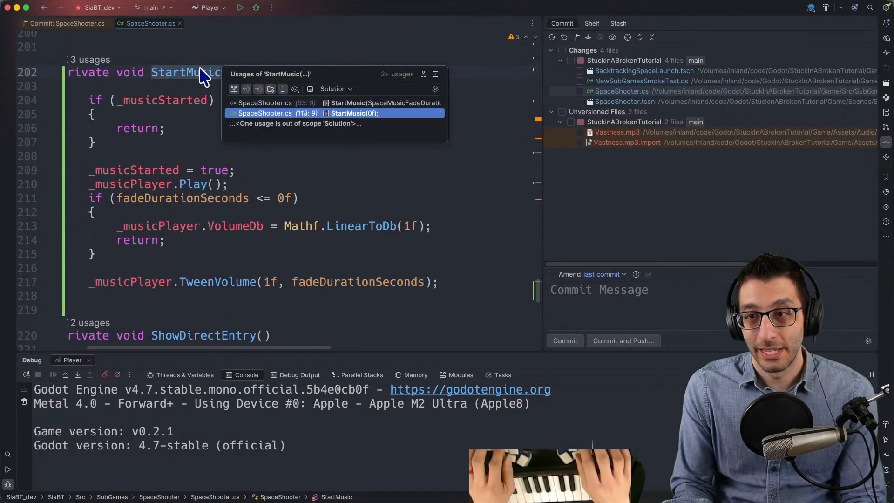
key("Return")
scroll(212, 149, "up", 7)
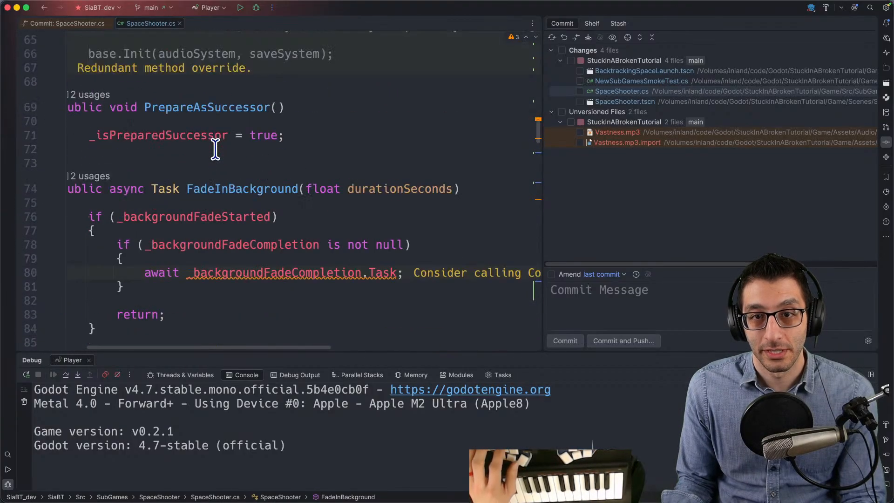
scroll(214, 148, "down", 4)
scroll(214, 148, "left", 2)
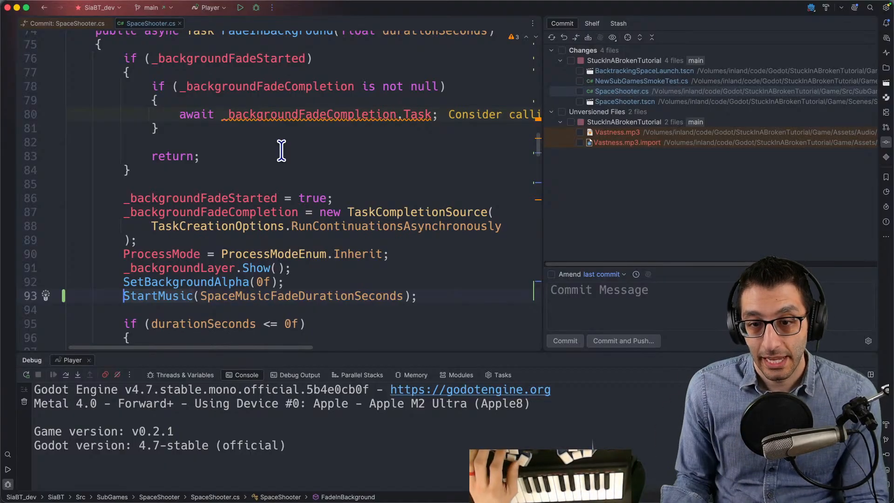
- Find the StartMusic occurrence in CompleteArrival and trace that method to its caller in BacktrackingSpaceLaunch.cs
key("super+shift+g")
key("super+shift+g")
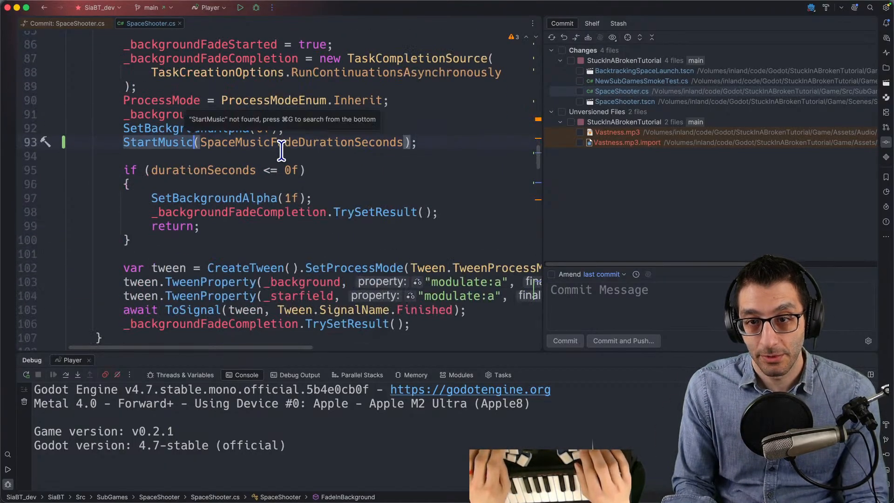
key("super+shift+g")
scroll(282, 152, "up", 3)
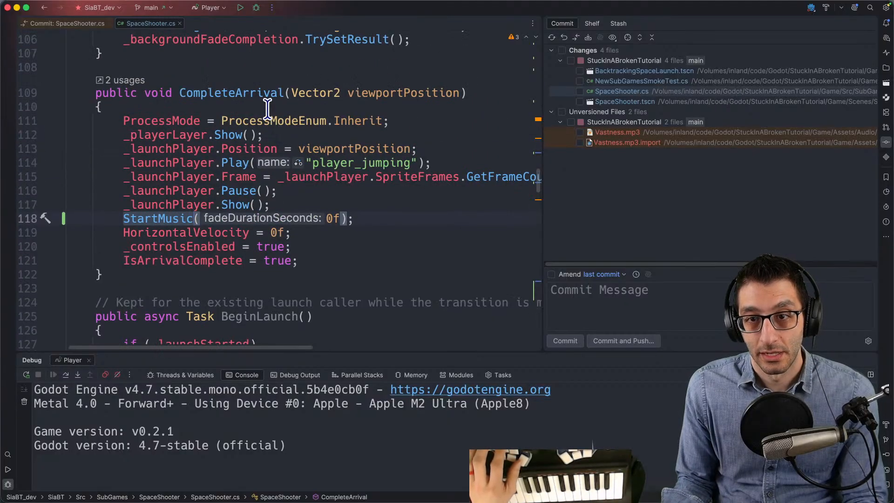
left_click(264, 94)
left_click(264, 93, "super")
key("Return")
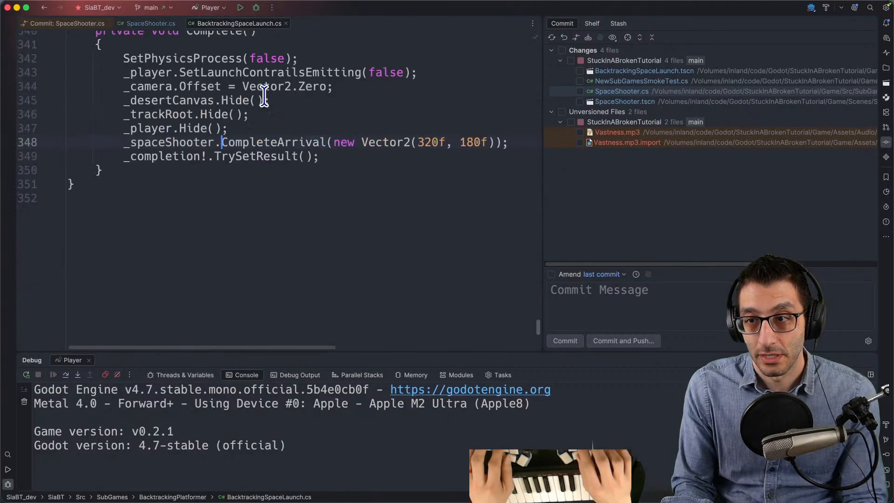
- Trace the Complete method to its call in _PhysicsProcess and read on through the Begin method
left_click(240, 108, "super")
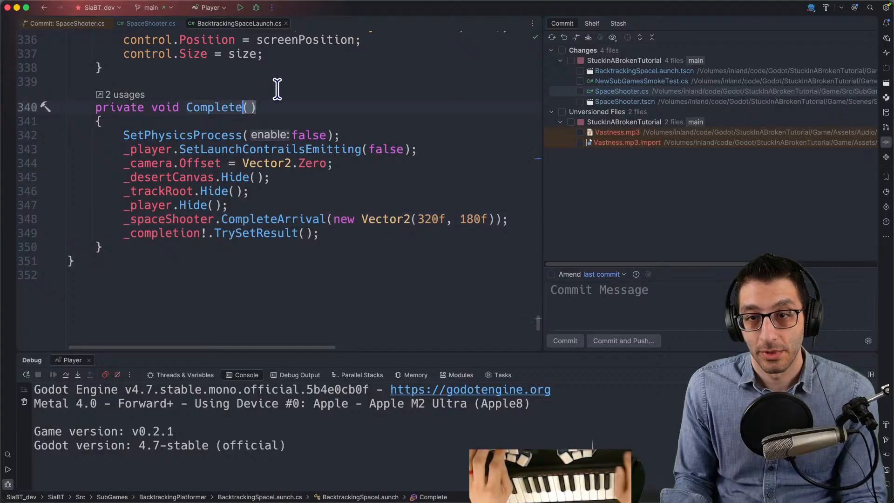
key("Return")
key("Up")
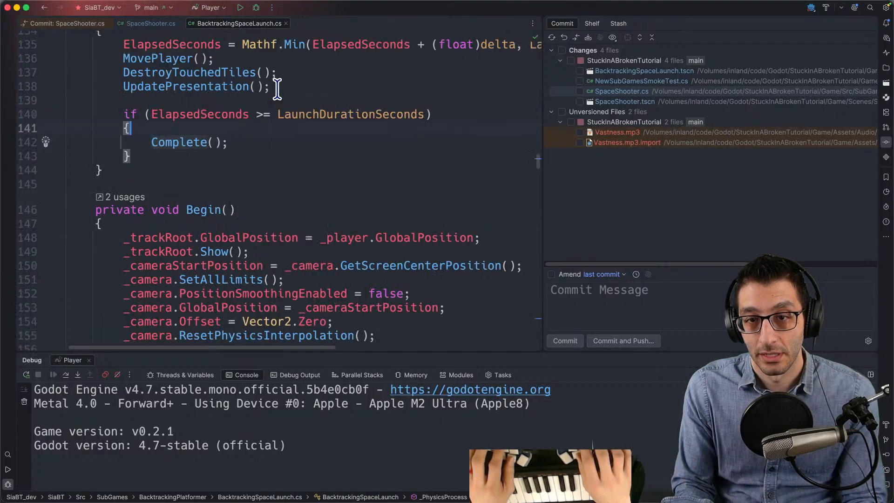
scroll(275, 93, "up", 5)
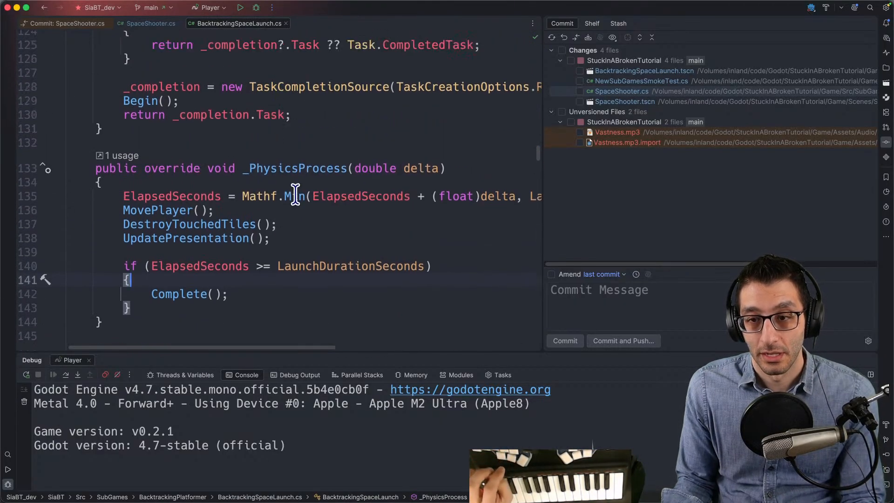
scroll(307, 240, "down", 6)
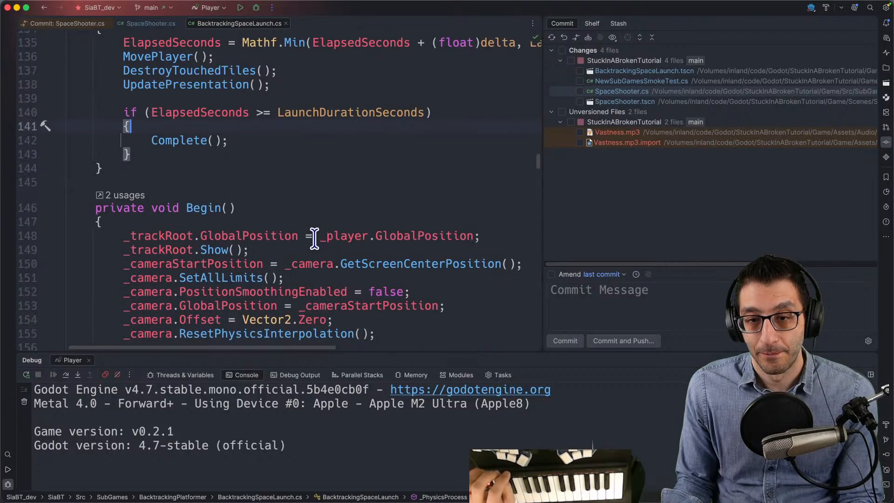
scroll(311, 241, "down", 2)
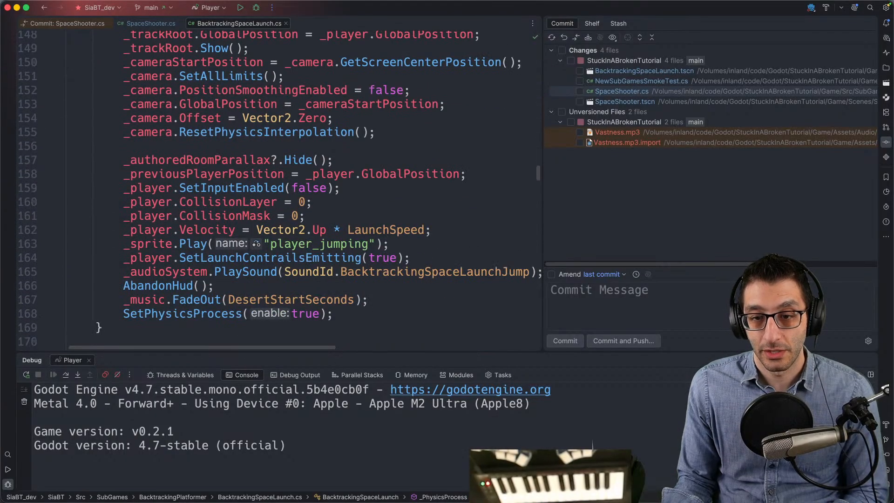
- Check Codex's progress on the music fade-in, and trace _music from its FadeOut call in Begin to its field declaration
left_click(497, 490)
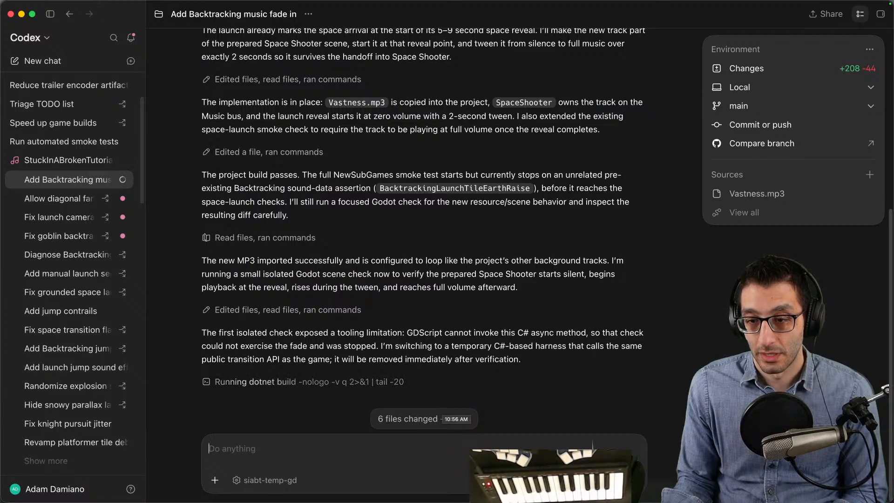
left_click(466, 495)
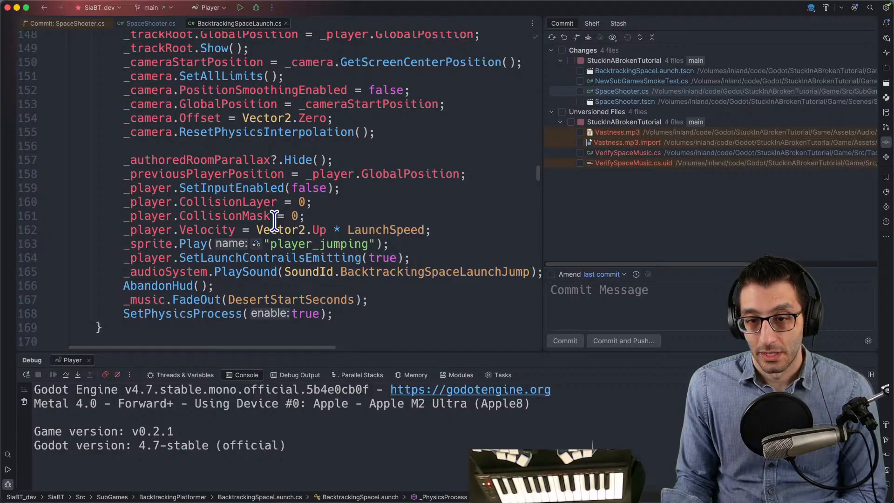
left_click_drag(124, 299, 385, 303)
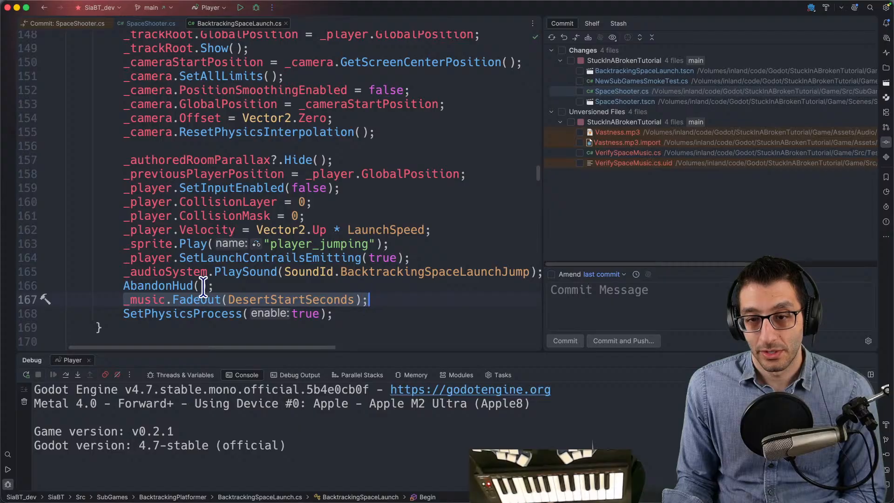
left_click(154, 298, "super")
key("ctrl+g")
key("ctrl+g")
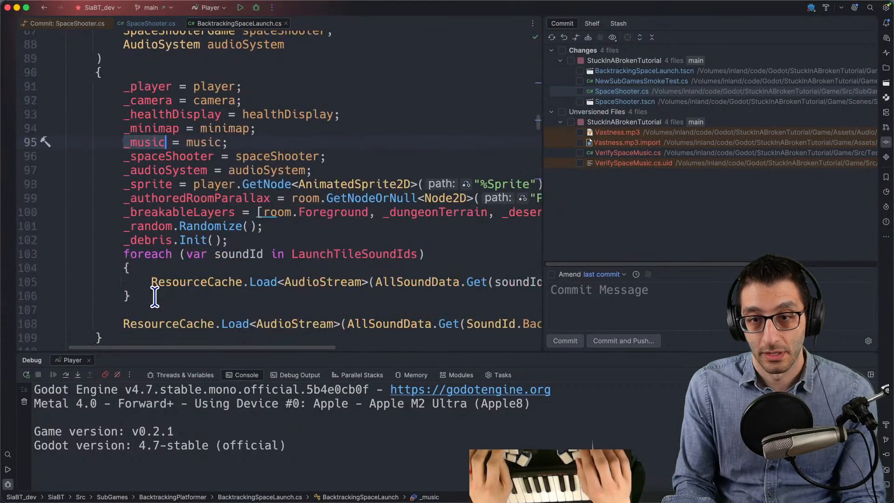
key("ctrl+g")
key("ctrl+shift+g")
key("ctrl+shift+g")
key("alt+Left")
key("alt+Left")
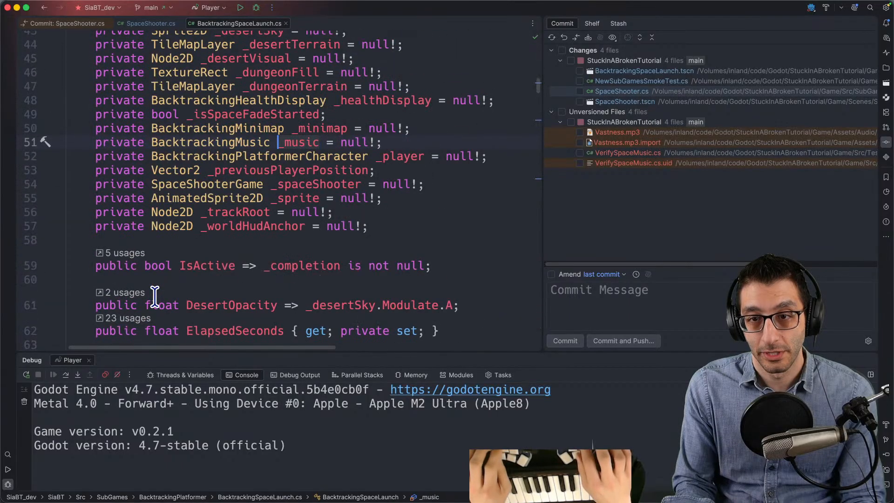
- Open the BacktrackingMusic class and search for "fadeout" to examine its FadeOut method
key("super+b")
key("Page_Down")
key("Page_Down")
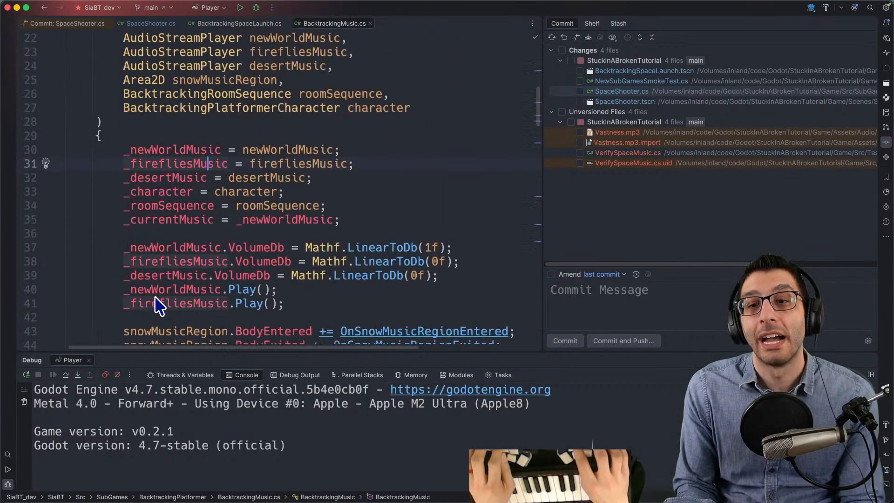
key("Page_Down")
key("Page_Down")
key("Page_Down")
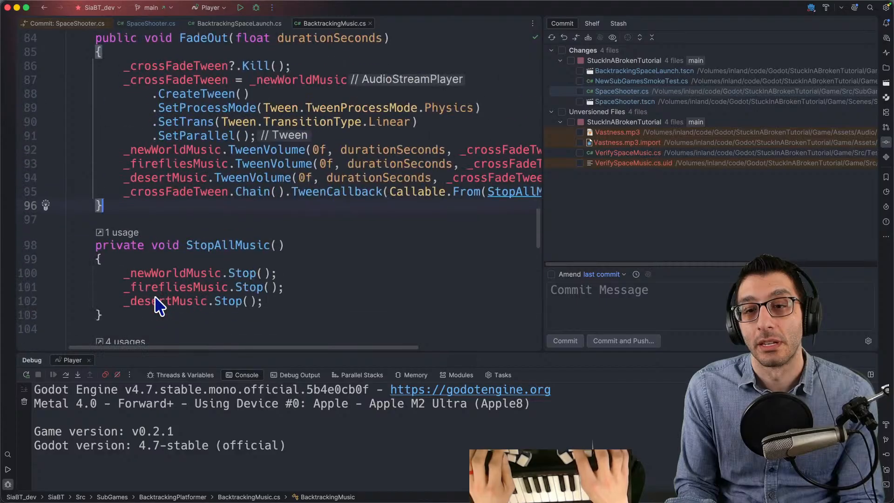
key("Page_Up")
key("Page_Down")
key("Page_Down")
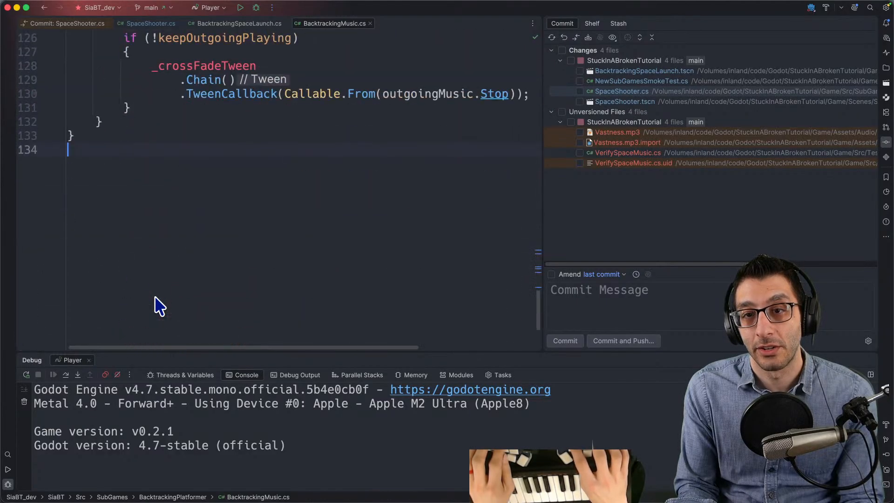
key("super+f")
type("fadeout")
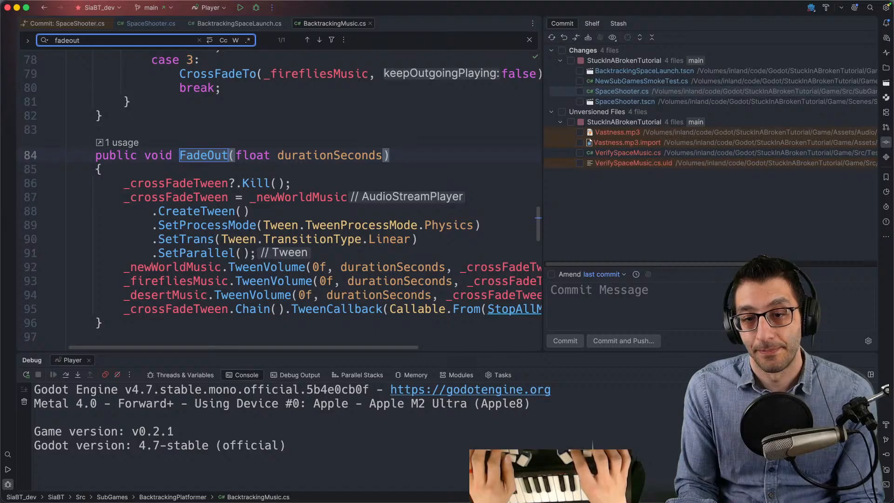
key("Escape")
- Return to BacktrackingSpaceLaunch.cs, ignore the Godot crash report, and hide the tool windows at the end of the file
key("super+bracketleft")
key("super+bracketleft")
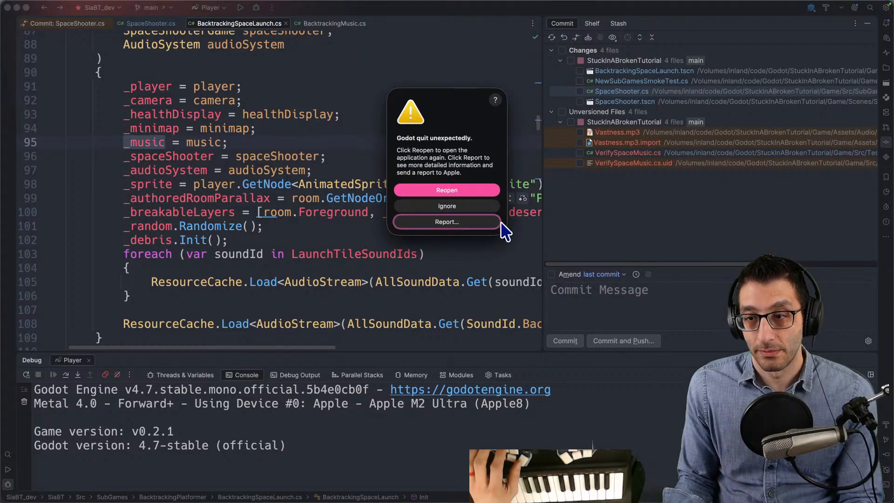
left_click(486, 206)
scroll(345, 258, "down", 8)
scroll(347, 262, "down", 14)
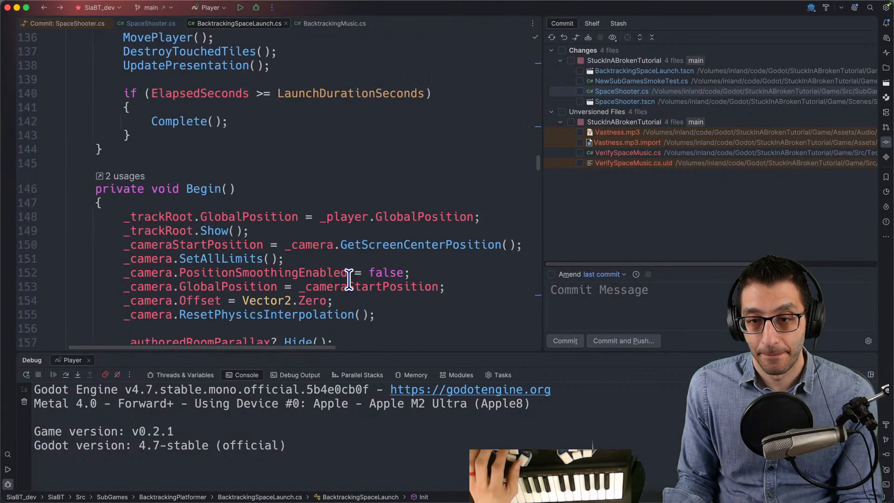
key("super+End")
key("Up")
key("super+shift+F12")
scroll(335, 271, "up", 8)
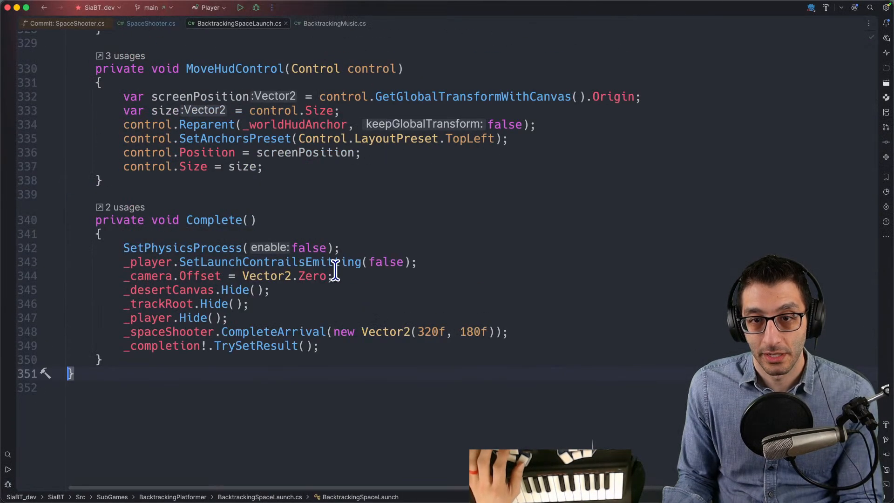
- Search the file structure for "complete" and go to the CompleteArrival call inside the Complete method
key("super+F12")
type("complete")
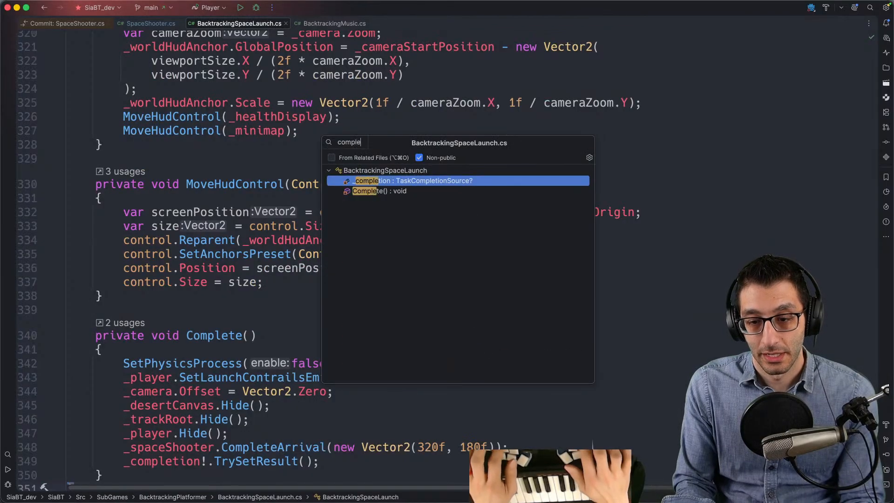
key("Return")
key("super+bracketleft")
key("Up")
key("Up")
key("Up")
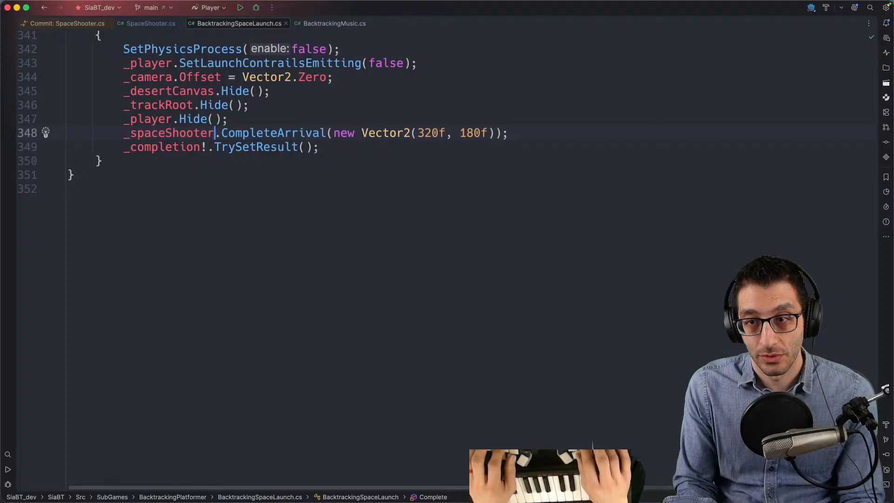
- Follow CompleteArrival into SpaceShooter.cs, inspect the StartMusic declaration it calls, and go back to the call
key("super+b")
left_click(165, 314)
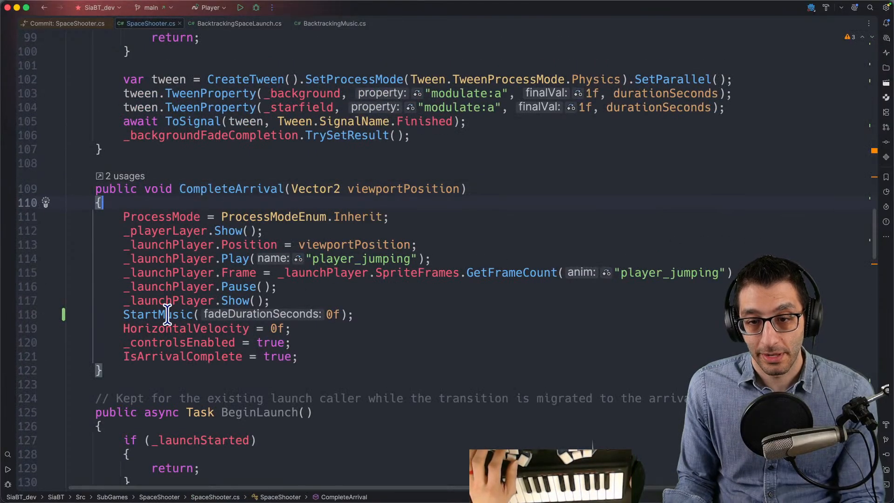
key("super+b")
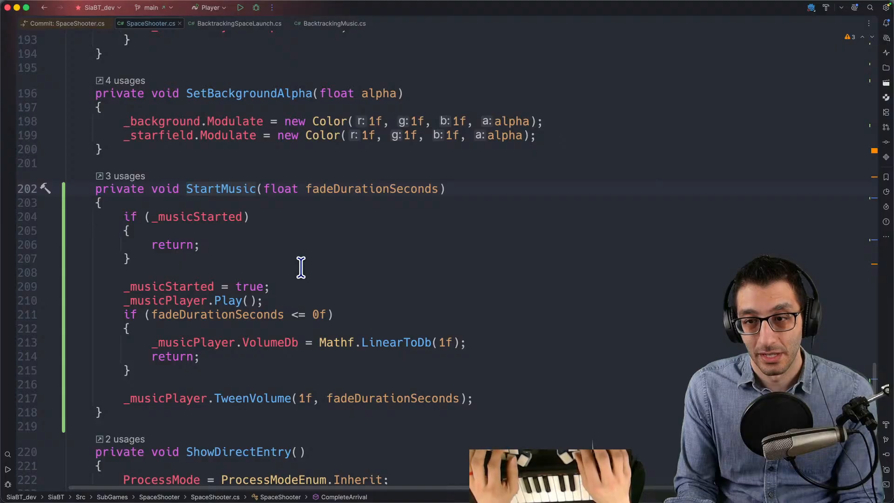
key("super+bracketleft")
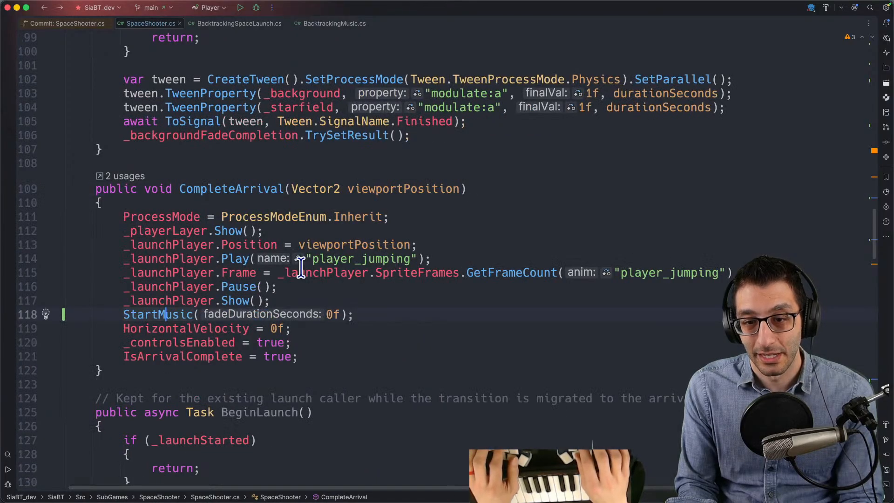
- Check Codex's verification progress again and return to SpaceShooter.cs to examine the FadeInBackground method
key("super+Tab")
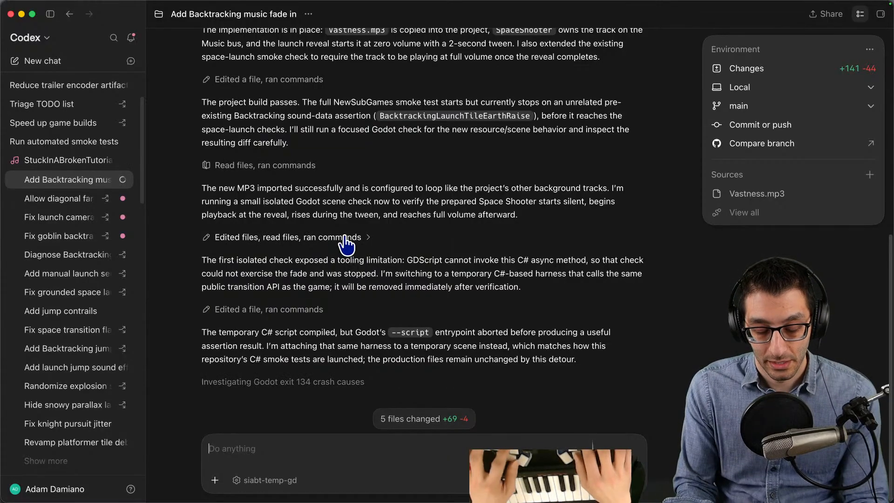
key("super+Tab")
scroll(342, 234, "up", 12)
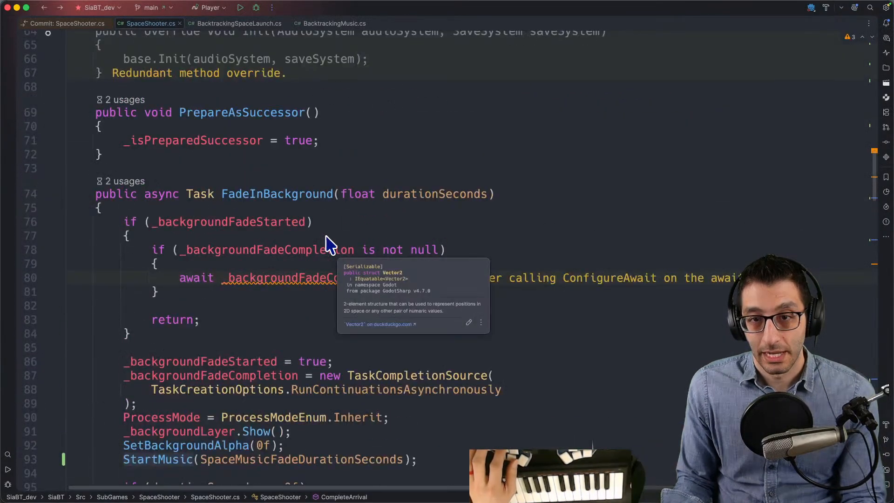
- Move between the StartMusic declaration and its calls in SpaceShooter.cs, ending at the call inside FadeInBackground
scroll(332, 244, "down", 6)
key("ctrl+alt+Down")
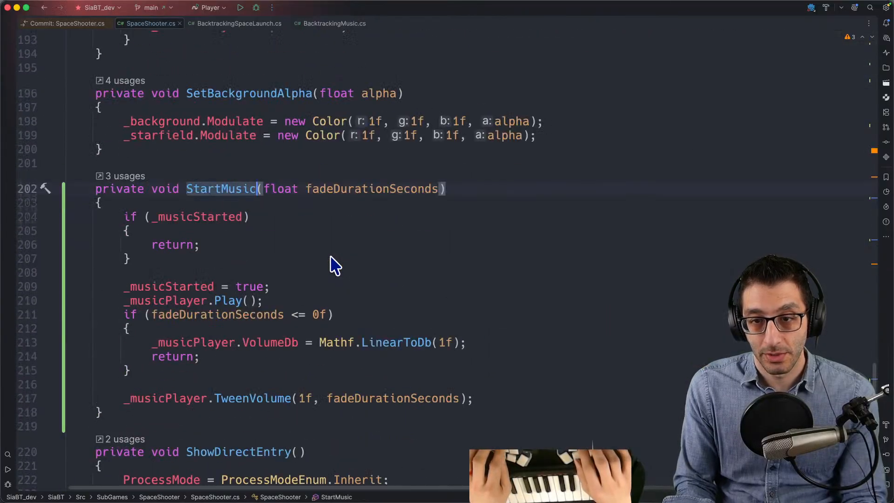
key("ctrl+alt+Up")
key("ctrl+alt+Up")
scroll(330, 257, "up", 5)
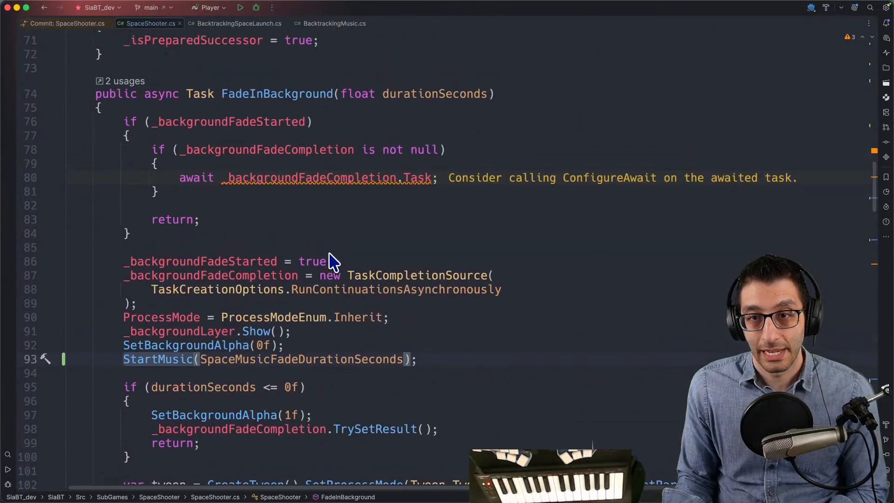
- Find the usages of FadeInBackground, open the one in BacktrackingSpaceLaunch.cs, and go to the SpaceFadeStartSeconds declaration
double_click(261, 92)
left_click(262, 90, "super")
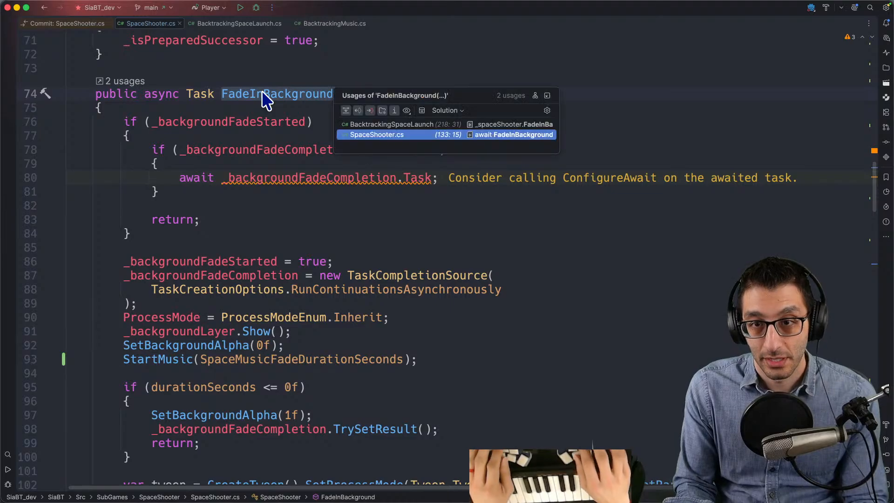
key("Up")
key("Return")
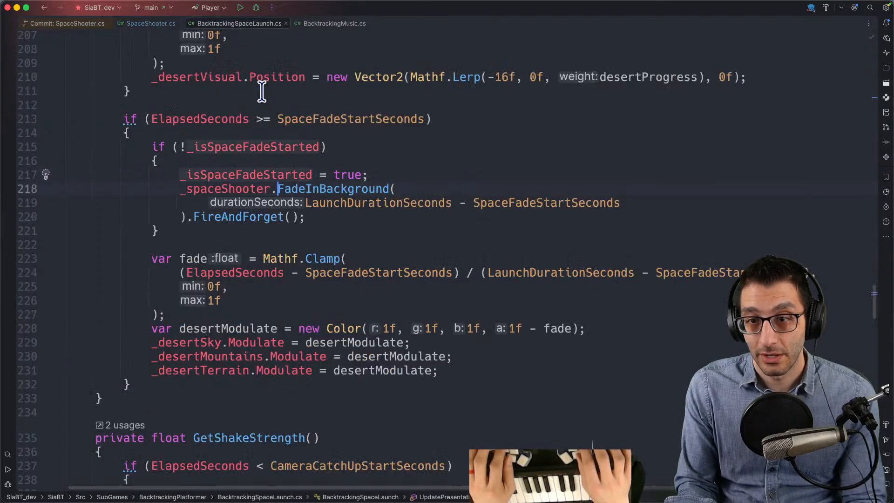
scroll(392, 156, "up", 2)
left_click(382, 162)
left_click(382, 162, "super")
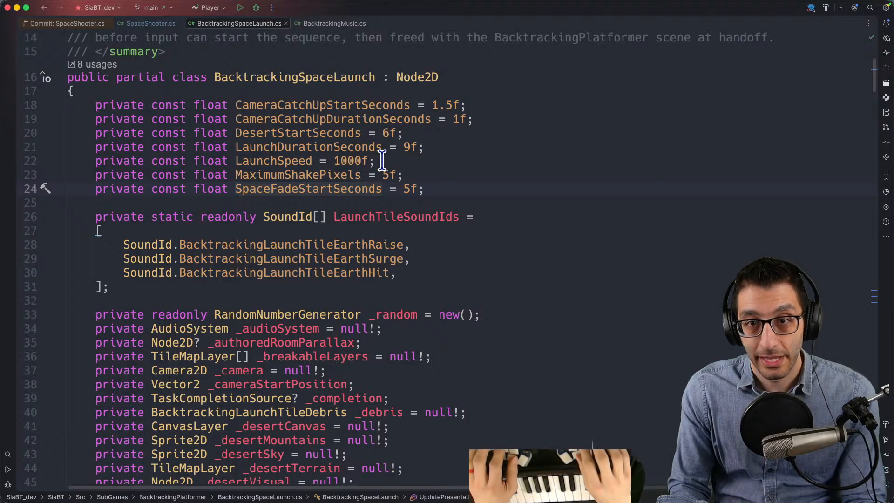
- Check on Codex, then follow the CompleteArrival call in the Complete method at the file's end into SpaceShooter.cs
key("shift+g")
key("super+Tab")
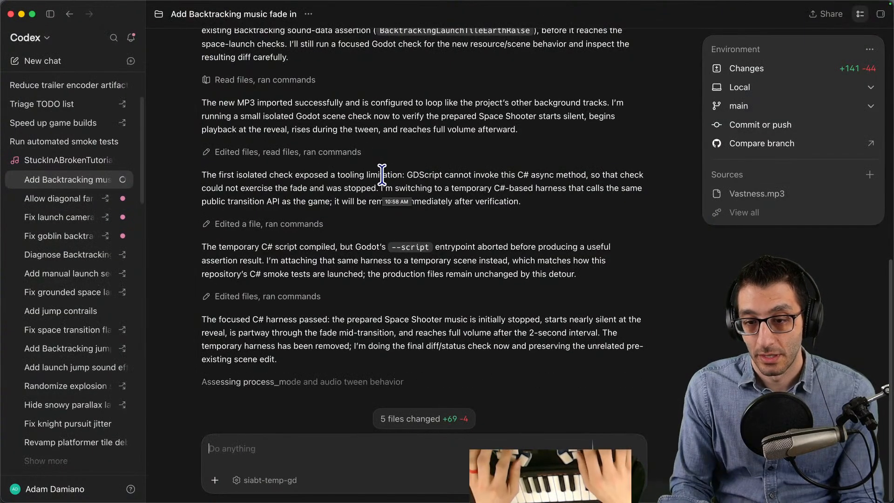
key("super+Tab")
scroll(382, 175, "up", 4)
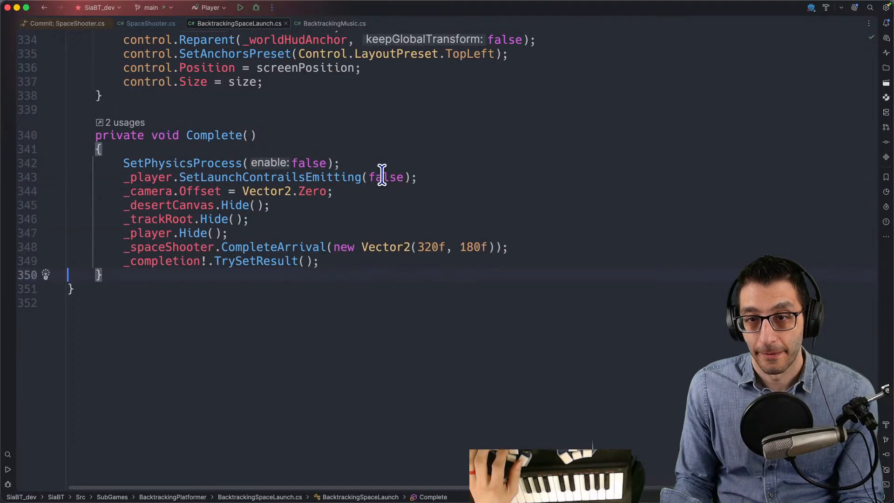
left_click(238, 327, "super")
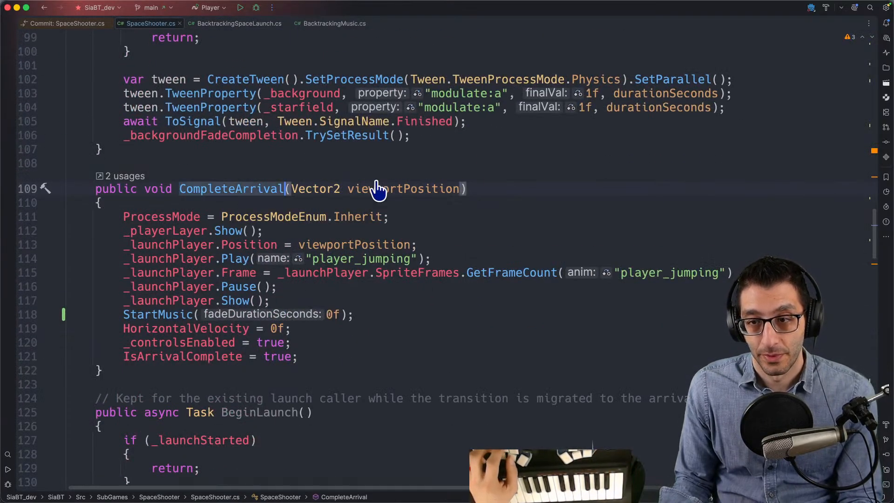
- Switch to Codex and begin a follow-up prompt reading "Why does `CompleteArrival` call"
key("super+Tab")
type("Why does `CompleteArrival~")
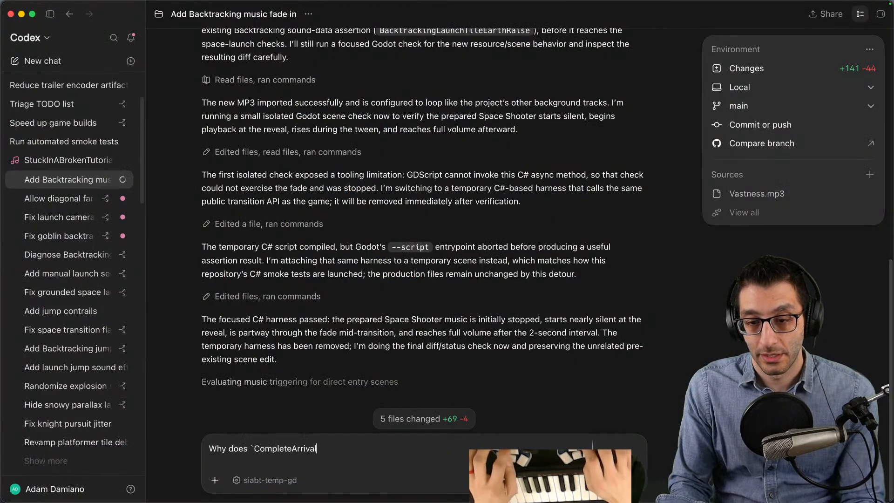
key("BackSpace")
type("`")
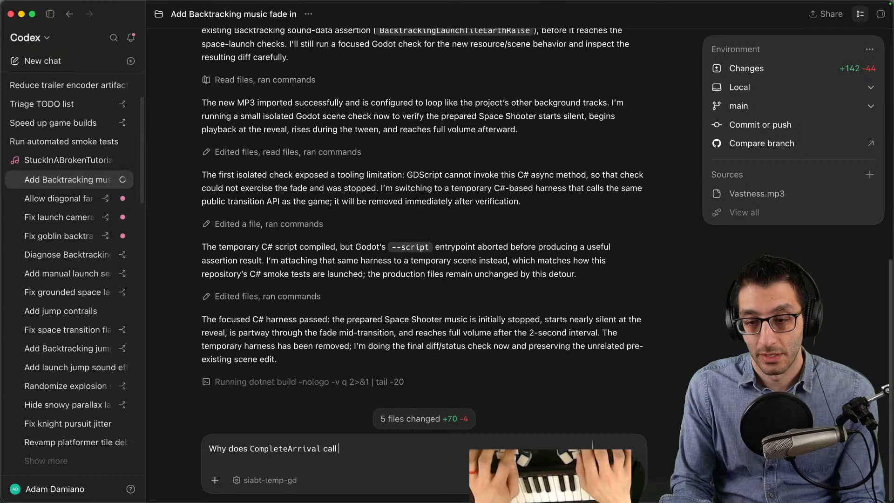
- Copy the StartMusic name from CompleteArrival and continue the Codex prompt with "`StartMusic` at all? Why don't we only rely on"
key("super+Tab")
key("Down")
key("Down")
key("Down")
key("Down")
key("Down")
key("Down")
key("Down")
key("Down")
key("Down")
key("Left")
key("Left")
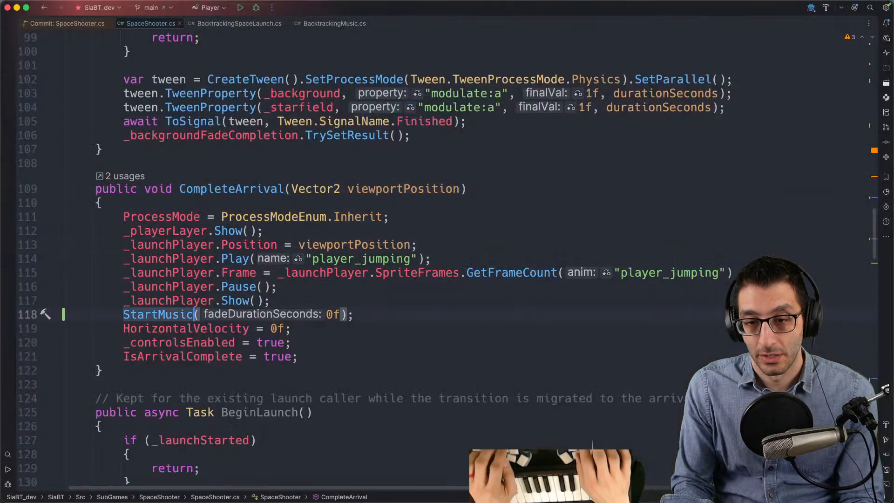
key("super+Tab")
type("`")
type("StartMusic")
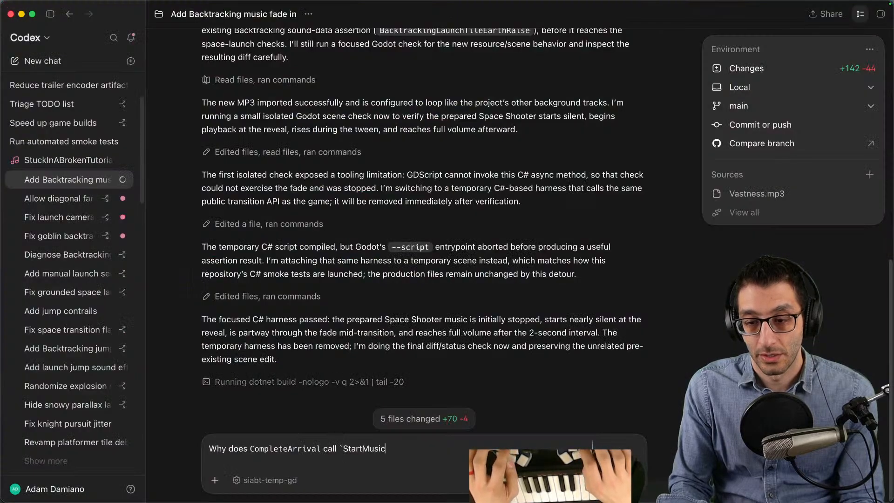
key("BackSpace")
type("` at all? Why don't we only rely")
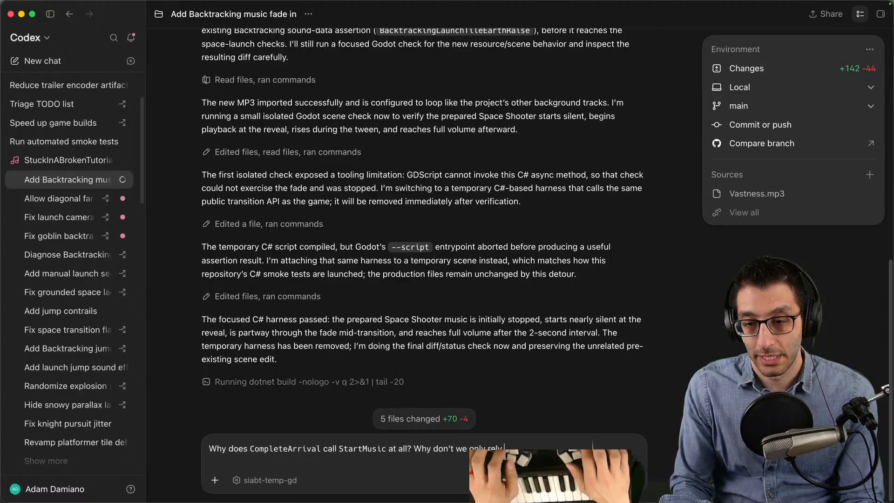
- Return to SpaceShooter.cs and compare the StartMusic calls in CompleteArrival, ShowDirectEntry and FadeInBackground
key("super+Tab")
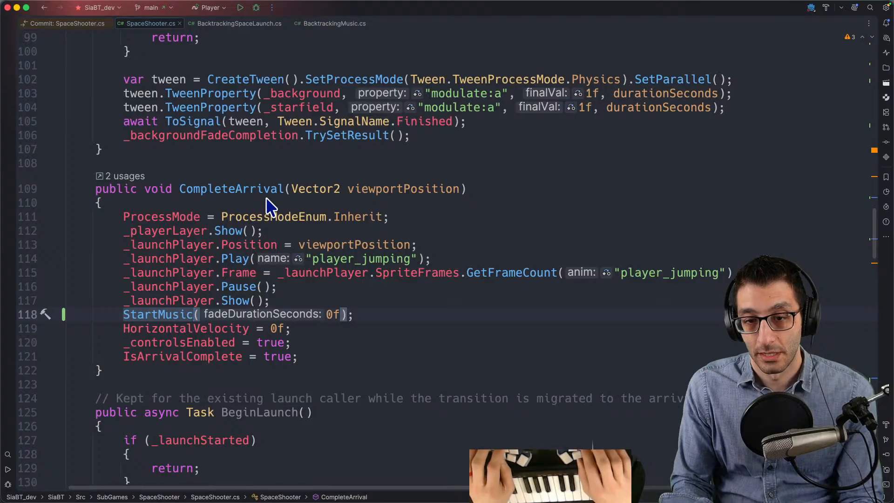
key("super+b")
key("super+bracketleft")
key("Up")
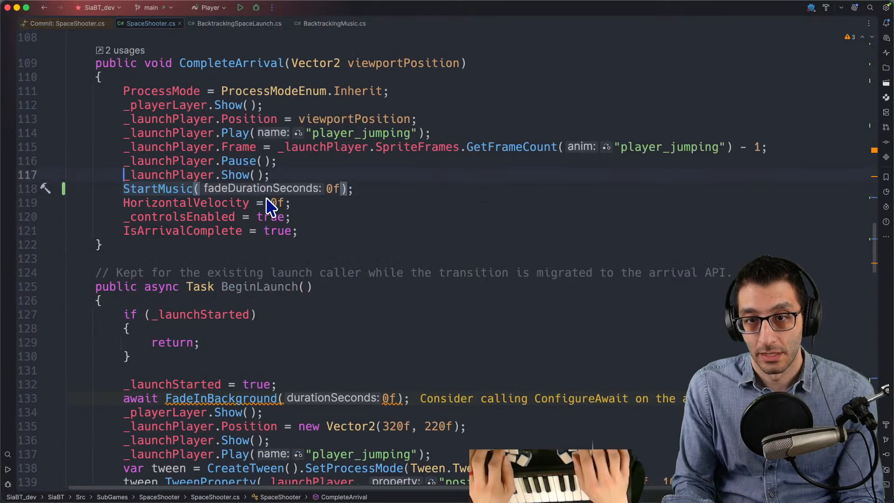
key("Down")
key("ctrl+alt+Down")
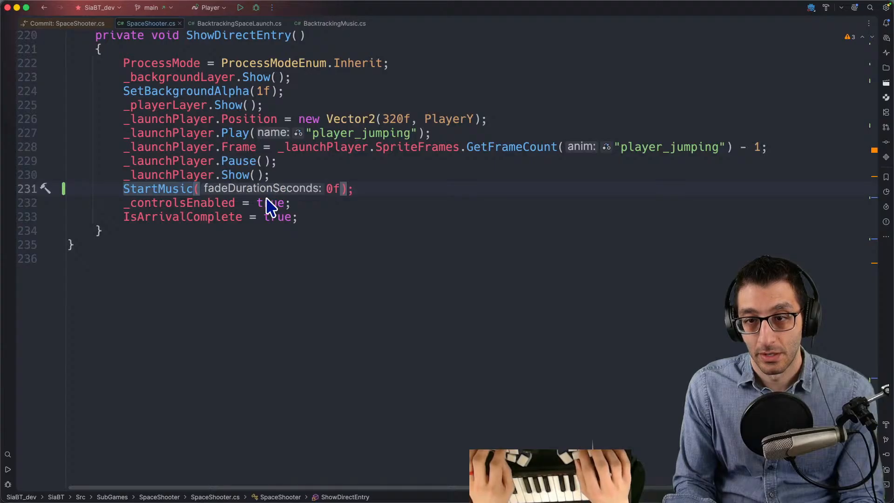
key("ctrl+alt+Up")
key("ctrl+alt+Up")
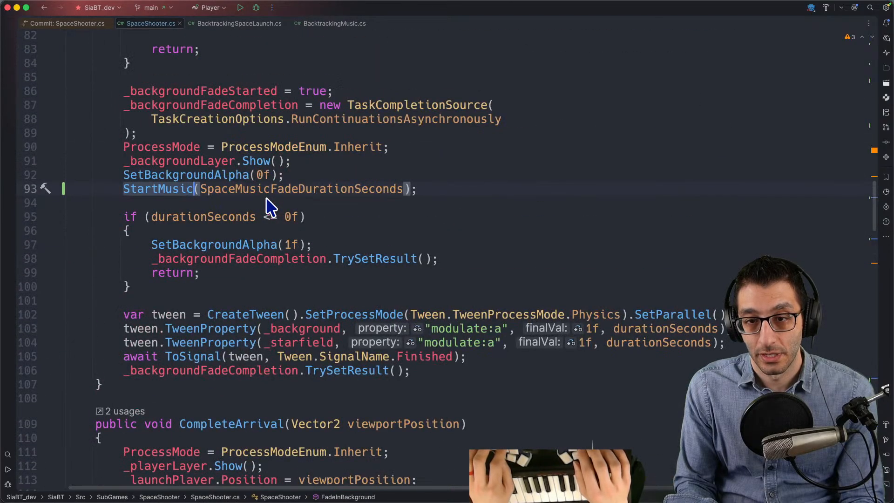
- Copy the FadeInBackground method name and continue the Codex prompt with "`FadeInBackground` to start the music?"
scroll(238, 172, "up", 5)
left_click(272, 116)
key("super+Tab")
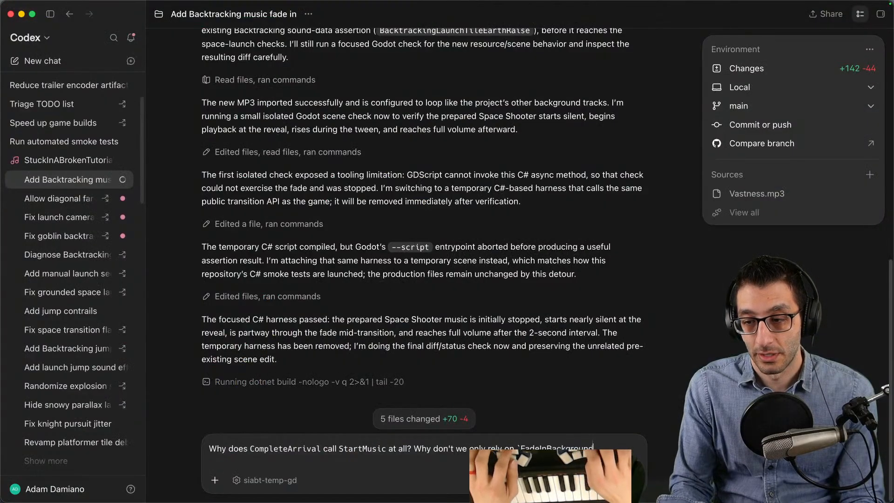
key("BackSpace")
type("` t")
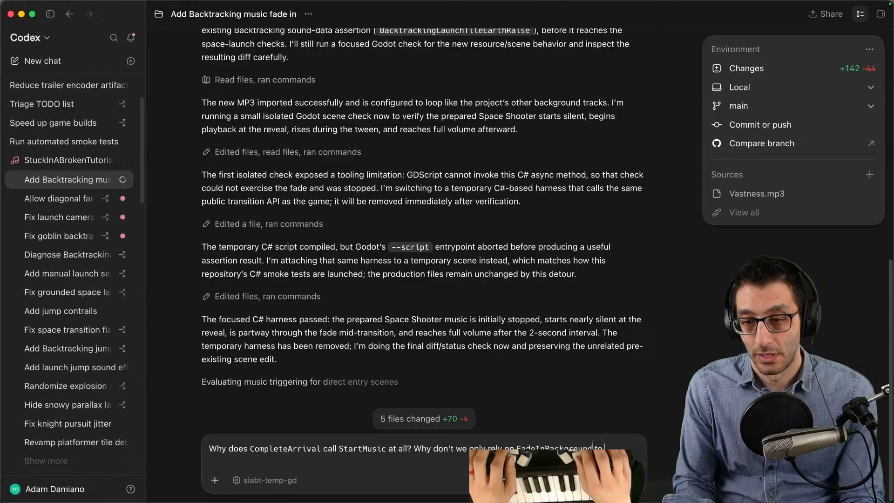
type("o start the music?")
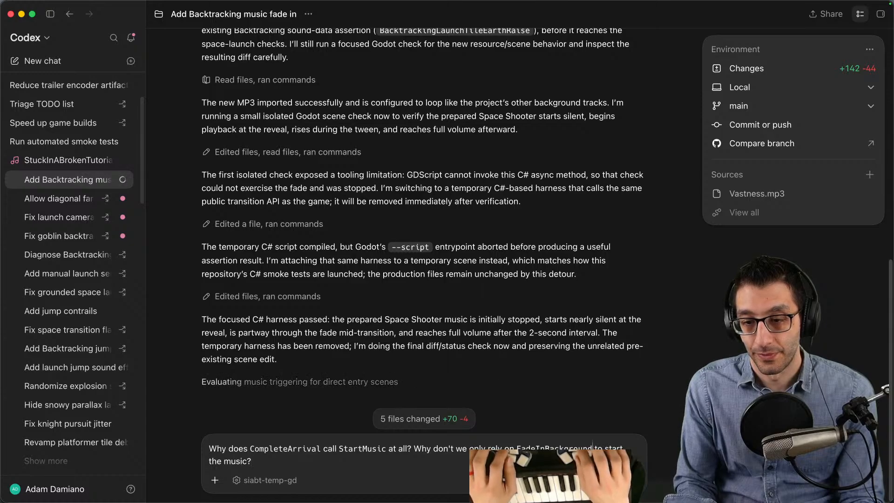
- Extend the end of the prompt so it reads "the music, especially since that has the fade that I want?"
key("BackSpace")
key("BackSpace")
type(", especially since that has the fade that I want?")
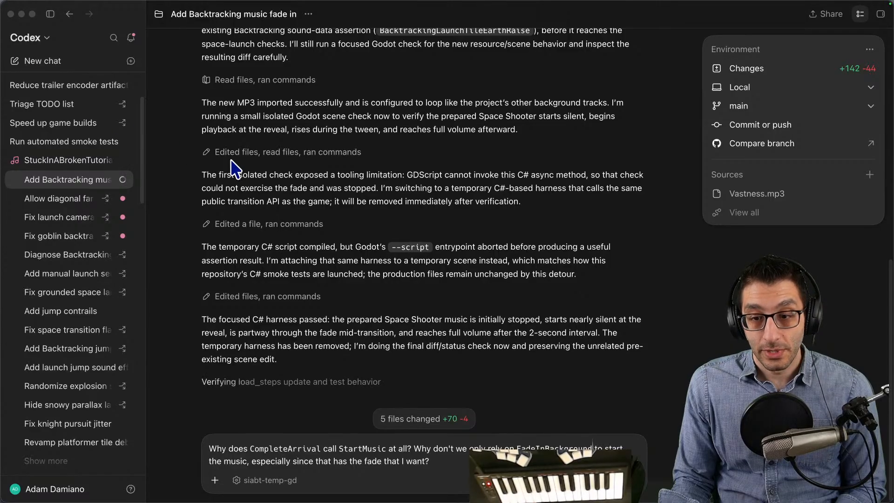
mouse_move(286, 499)
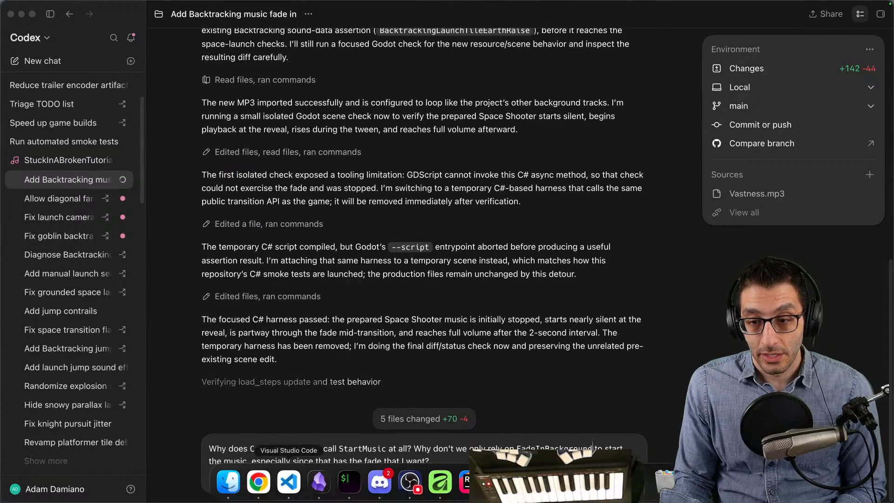
left_click(259, 482)
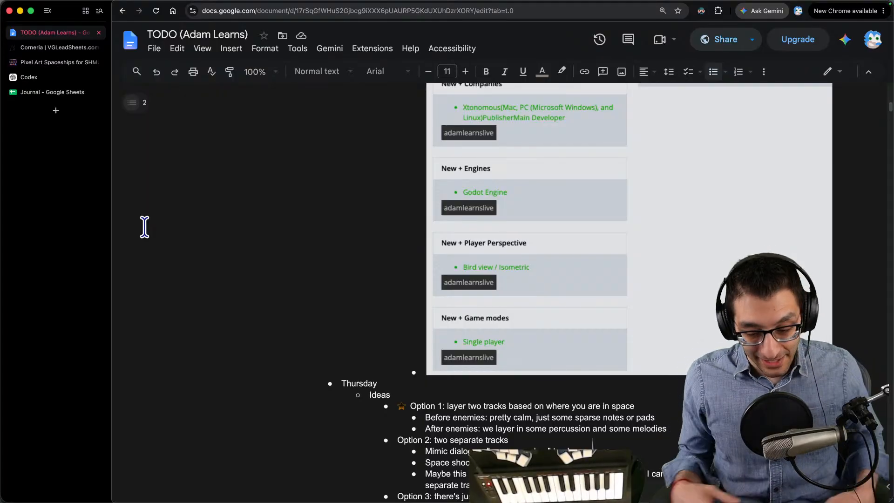
key("super+Tab")
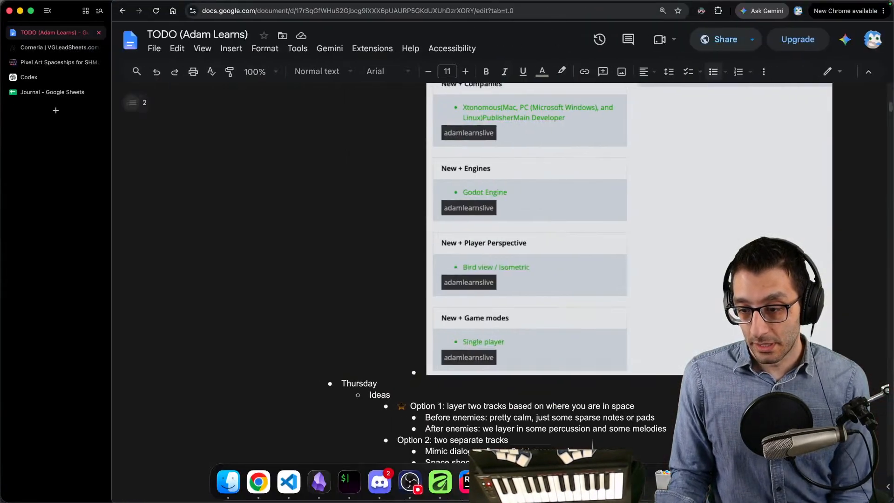
- Review Codex's finished summary of the music change and return to SpaceShooter.cs in the code editor
left_click(350, 482)
mouse_move(494, 354)
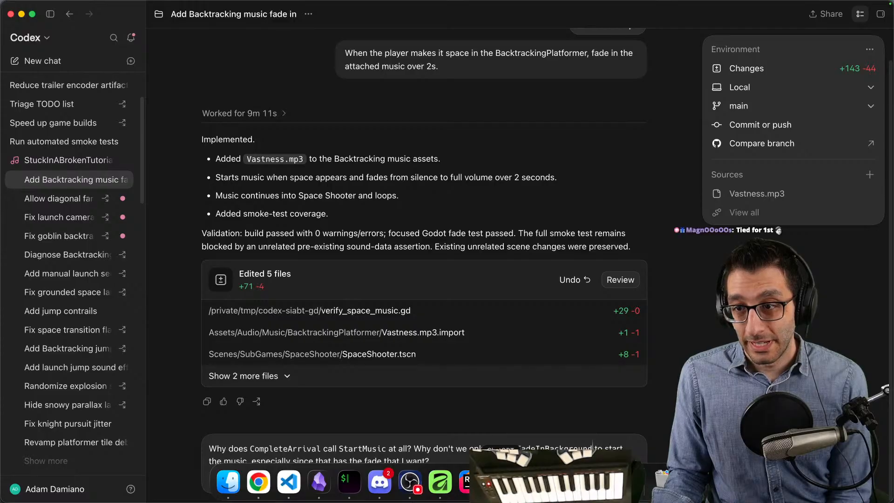
left_click(471, 482)
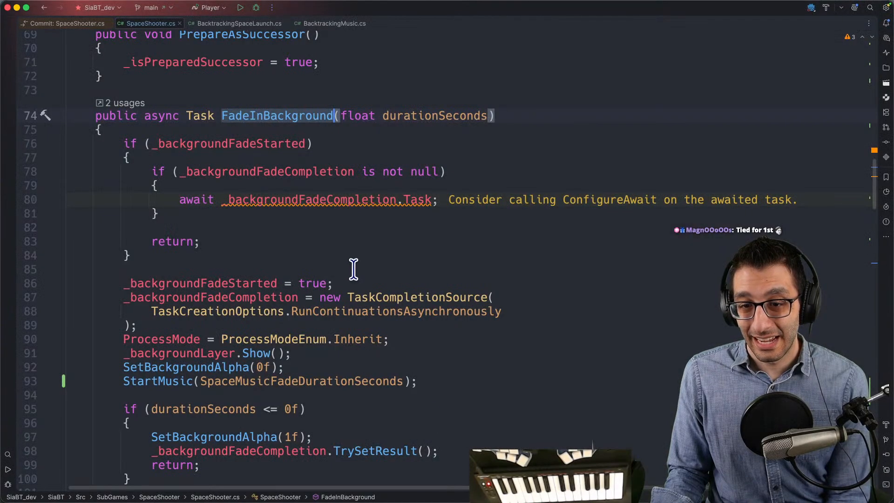
- Follow the StartMusic call in FadeInBackground to its declaration and read through the playback and zero-fade volume code
left_click(188, 381)
scroll(233, 336, "down", 3)
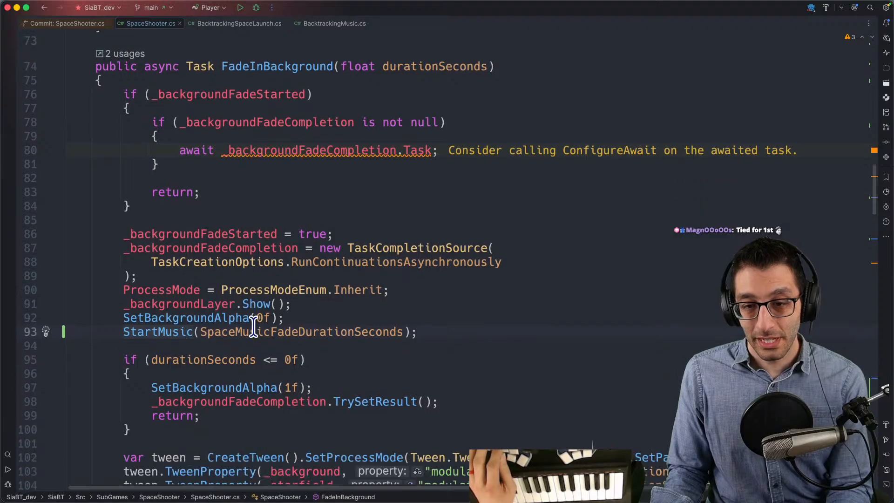
key("super+b")
key("Down")
key("Down")
key("Down")
key("Down")
key("Down")
key("Down")
key("Down")
key("Down")
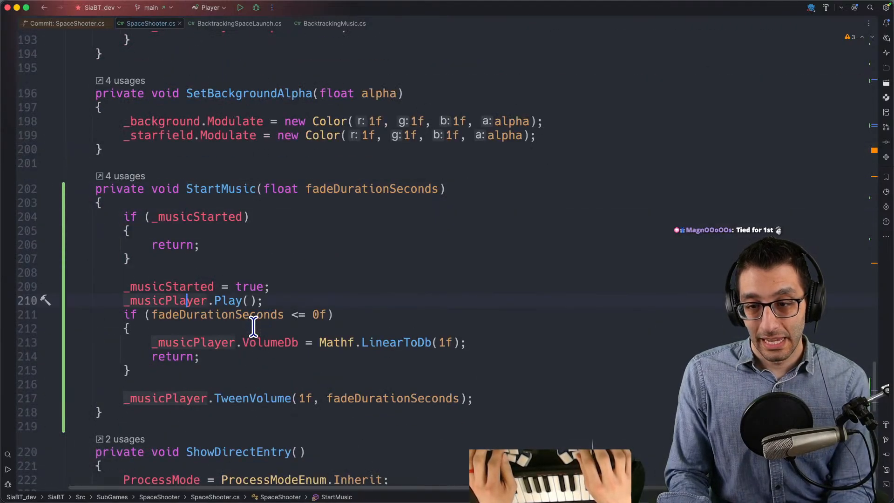
key("Down")
key("Down")
key("Down")
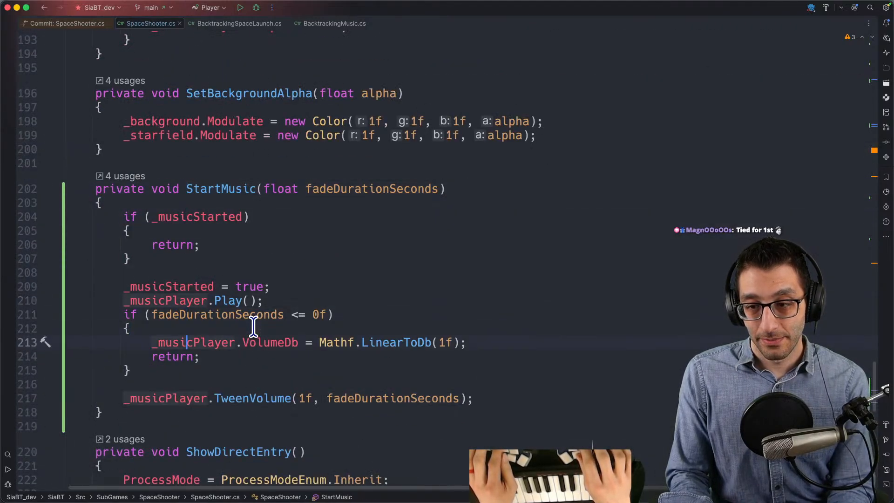
- Switch to Codex and send the drafted question about why CompleteArrival calls StartMusic
key("super+Tab")
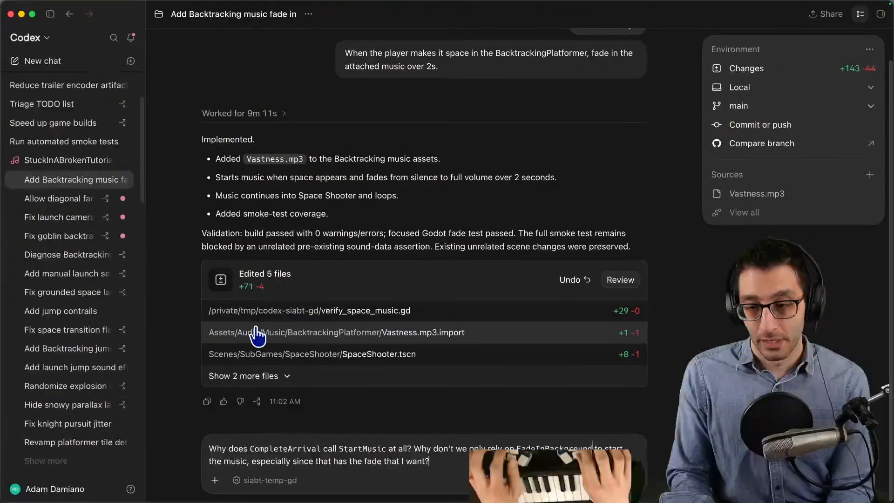
key("Return")
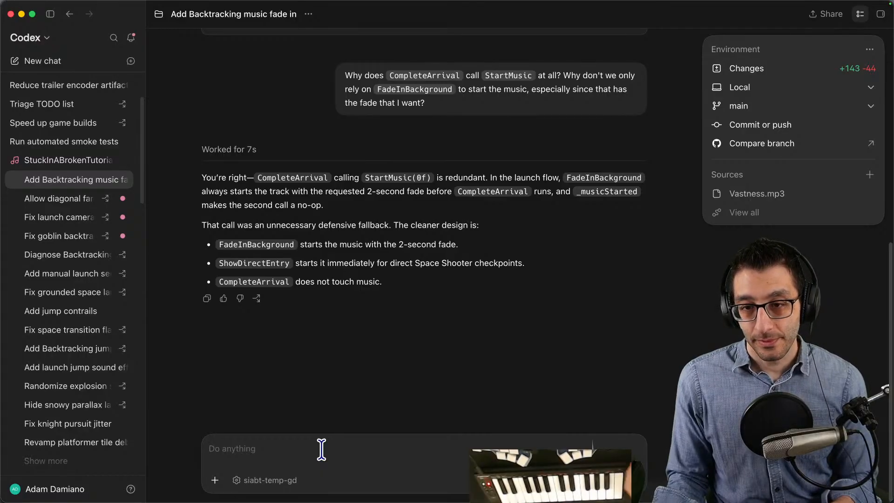
- Return to SpaceShooter.cs and look back through the code from StartMusic to the CompleteArrival method
key("super+Tab")
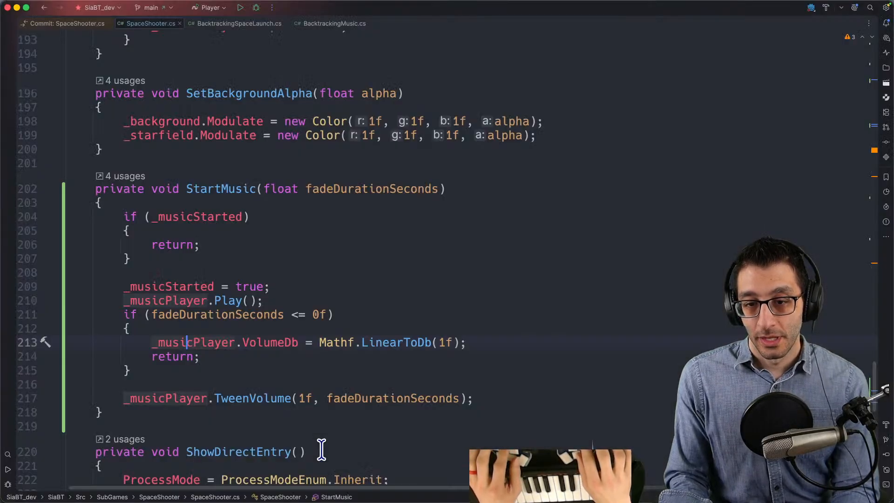
scroll(333, 438, "down", 4)
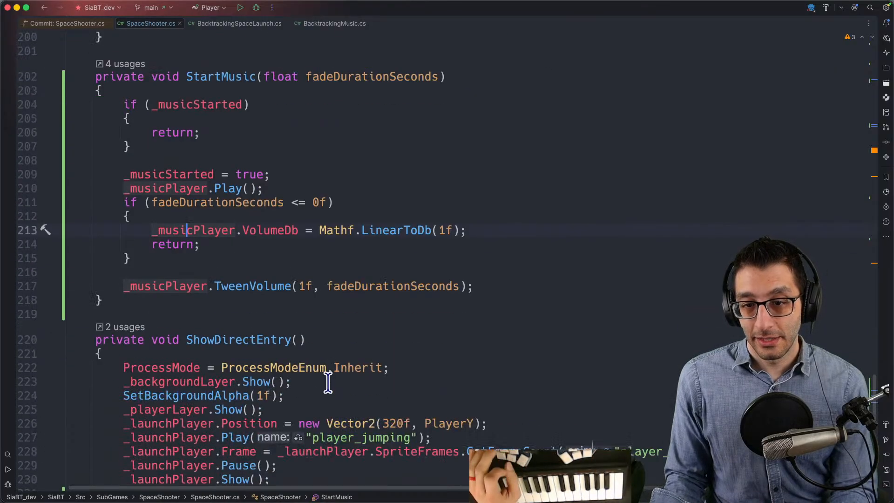
key("super+bracketleft")
key("super+bracketright")
key("Down")
key("Down")
key("Down")
key("Down")
key("Up")
key("Page_Down")
key("Page_Up")
key("Page_Up")
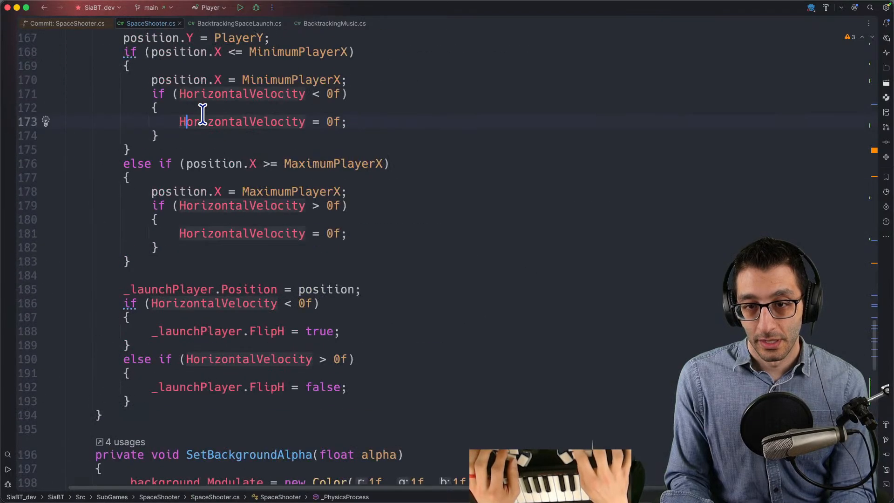
key("Page_Up")
key("Page_Up")
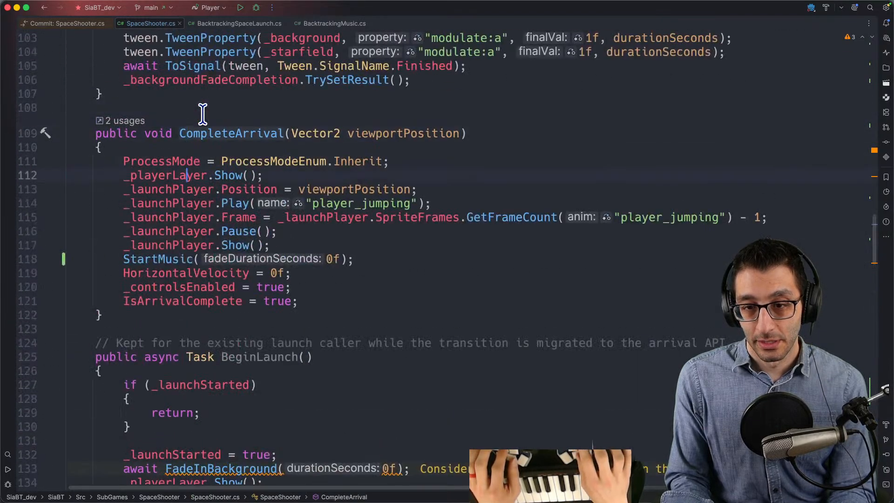
- Delete the StartMusic line from the CompleteArrival method and start a debug run of the Player configuration
key("super+BackSpace")
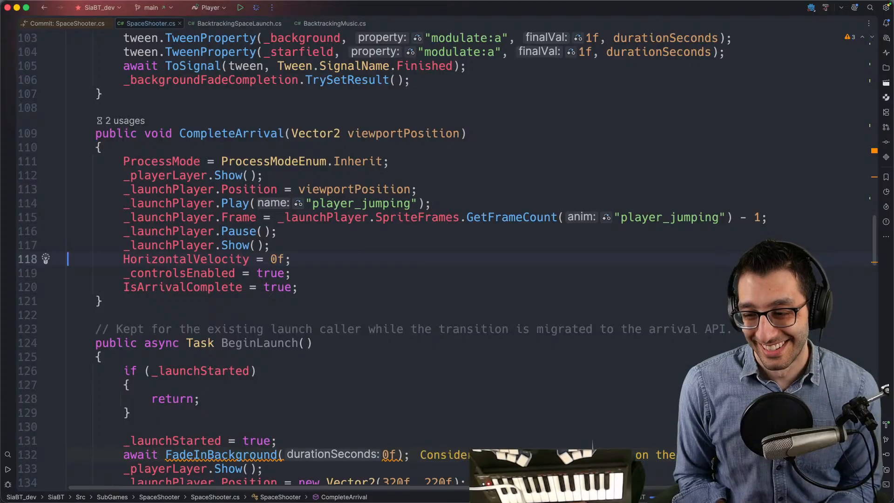
key("ctrl+d")
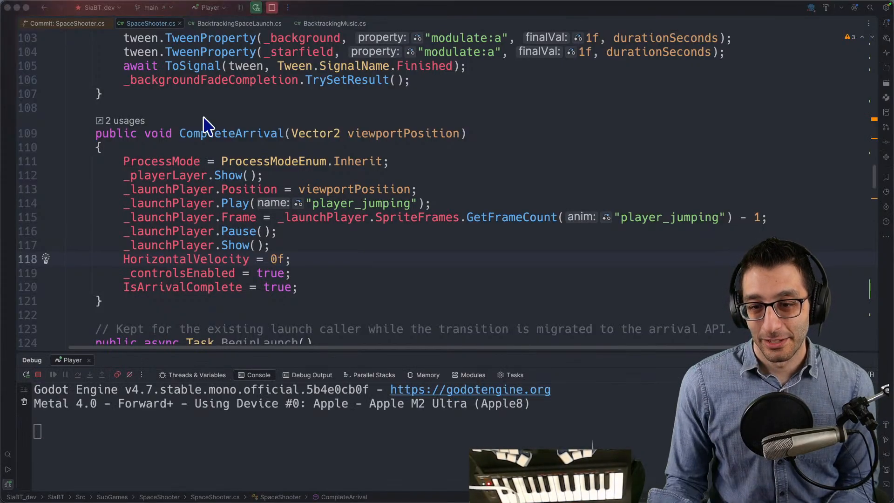
scroll(253, 269, "down", 1)
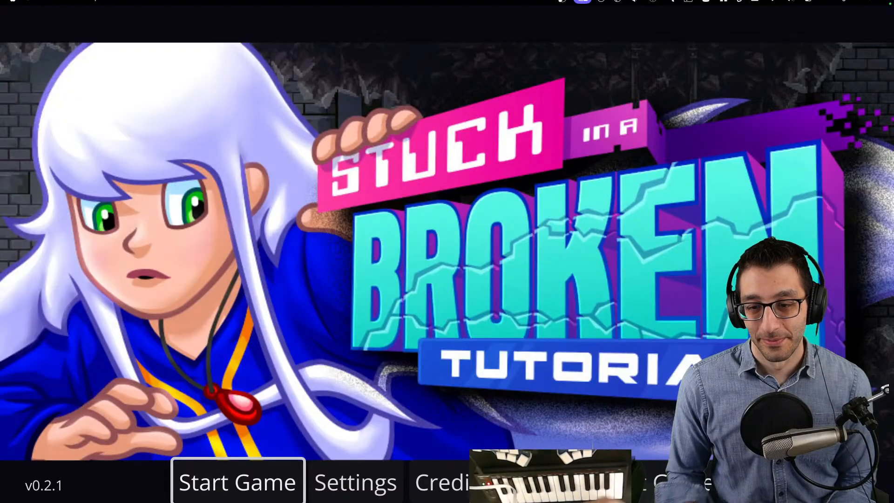
- Use the in-game cheats to change to Backtracking Player and go to the high-jump boots
key("grave")
key("Return")
key("Right")
key("Right")
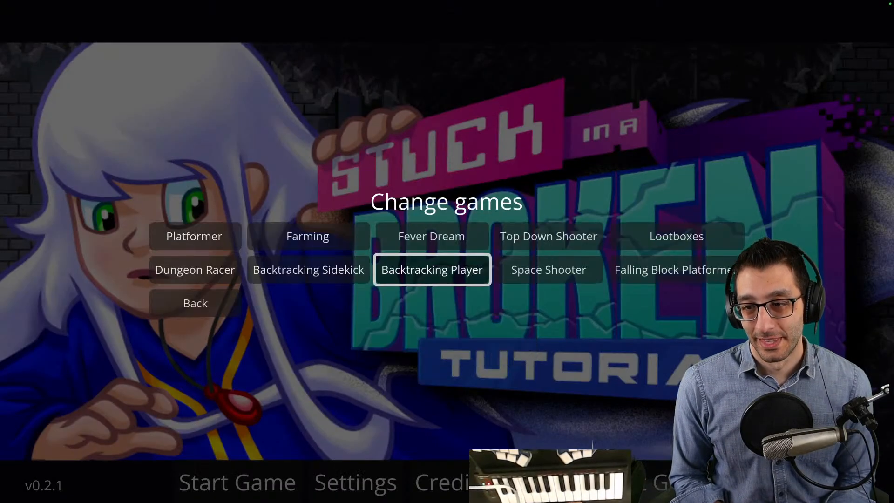
key("Return")
key("grave")
key("Down")
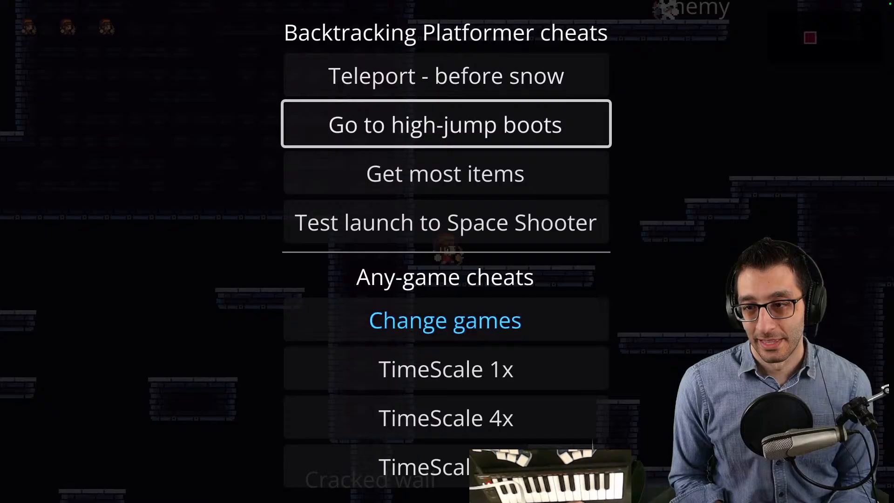
key("Return")
- Collect the High-Jump Boots, then launch the character into space and move it left to test the music transition
key("Left")
key("space")
key("Right")
key("Left")
key("space")
key("Right")
key("space")
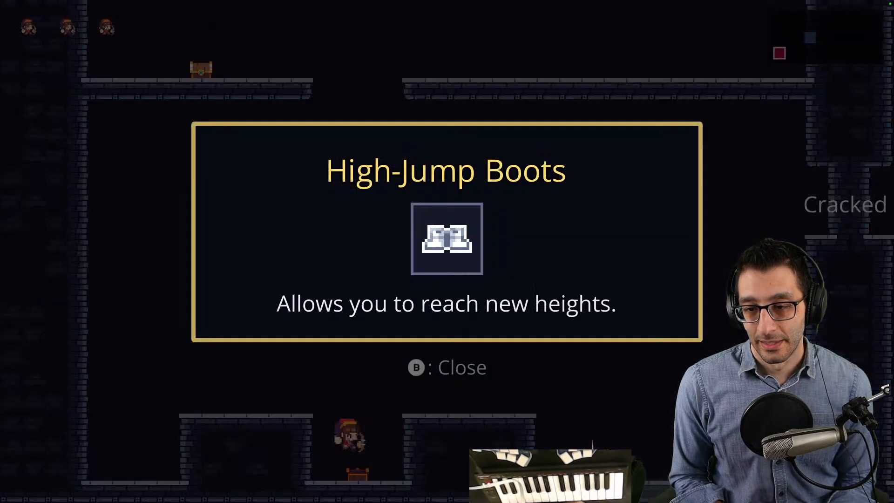
key("Escape")
key("space")
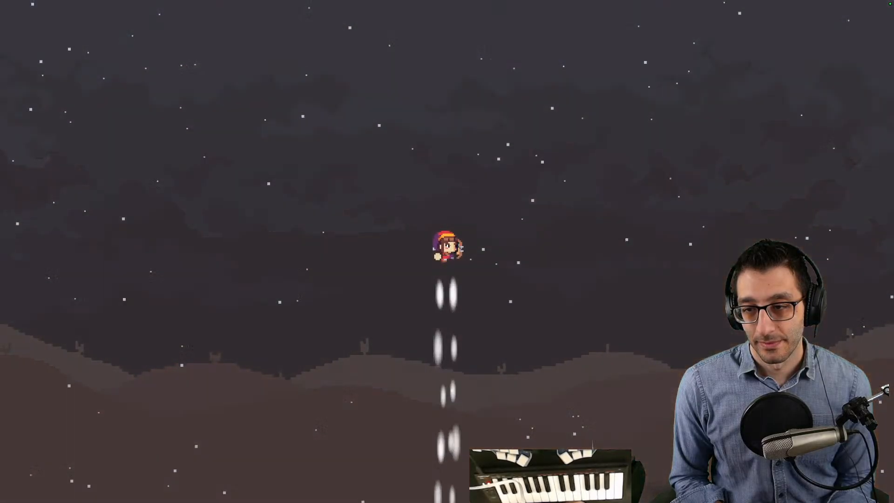
key("Left")
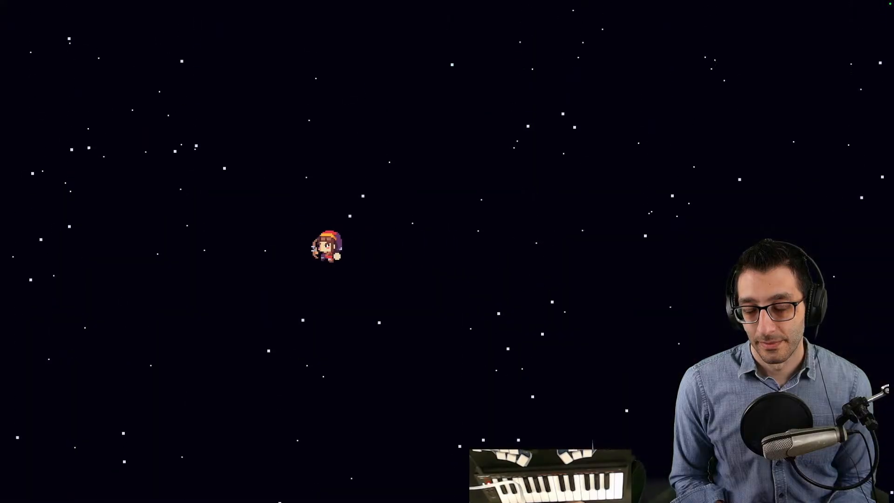
- Quit the game and trace the StartMusic declaration and its calls in SpaceShooter.cs back to FadeInBackground
key("Escape")
key("Up")
key("Return")
scroll(442, 243, "down", 6)
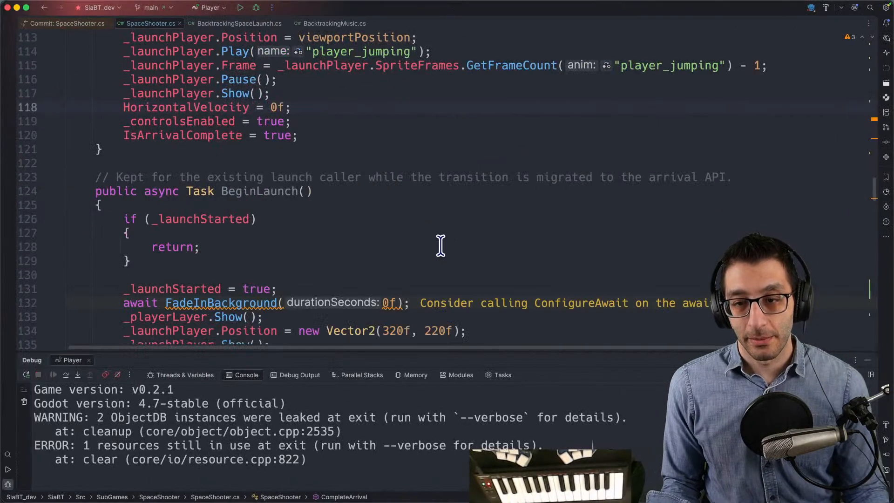
scroll(206, 159, "down", 20)
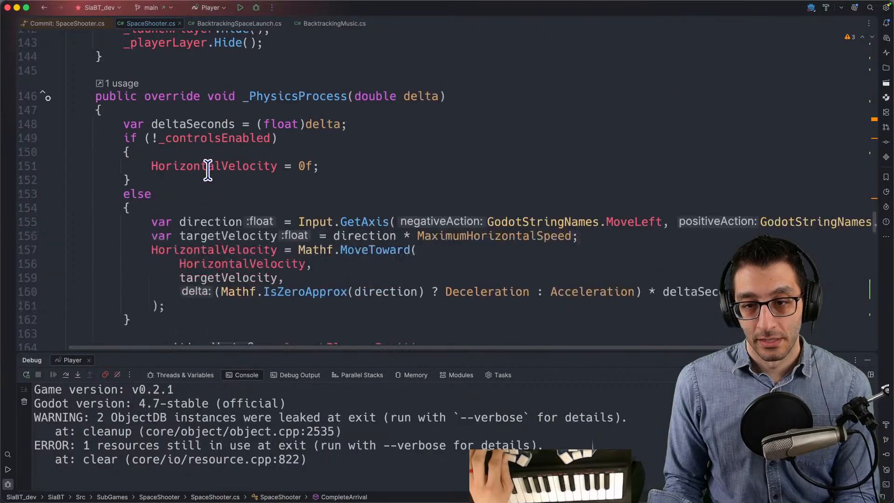
scroll(215, 182, "down", 4)
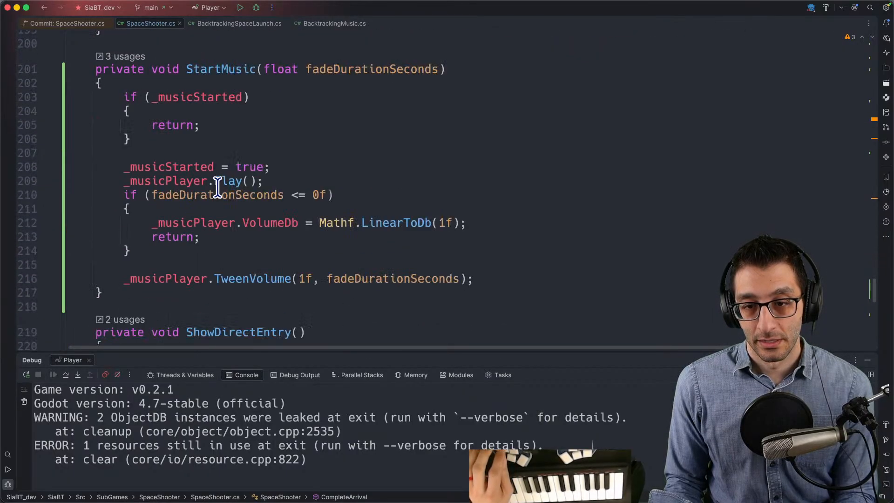
left_click(219, 70, "super")
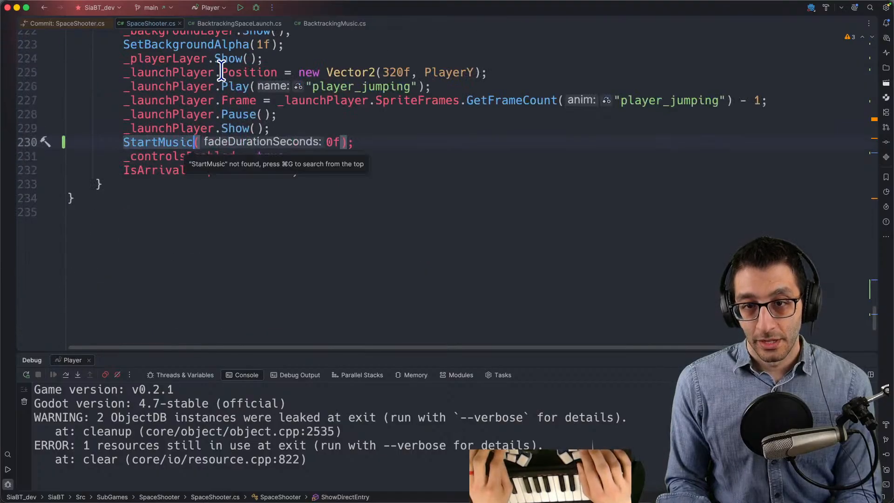
key("super+b")
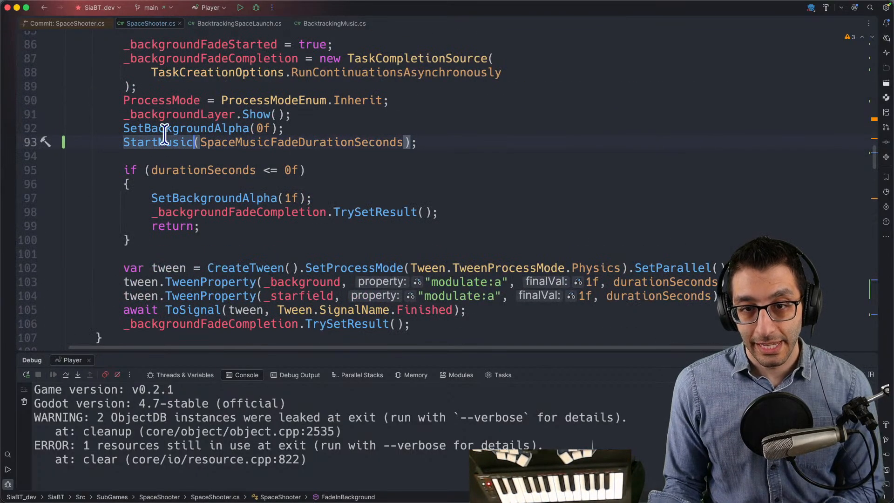
scroll(220, 142, "up", 5)
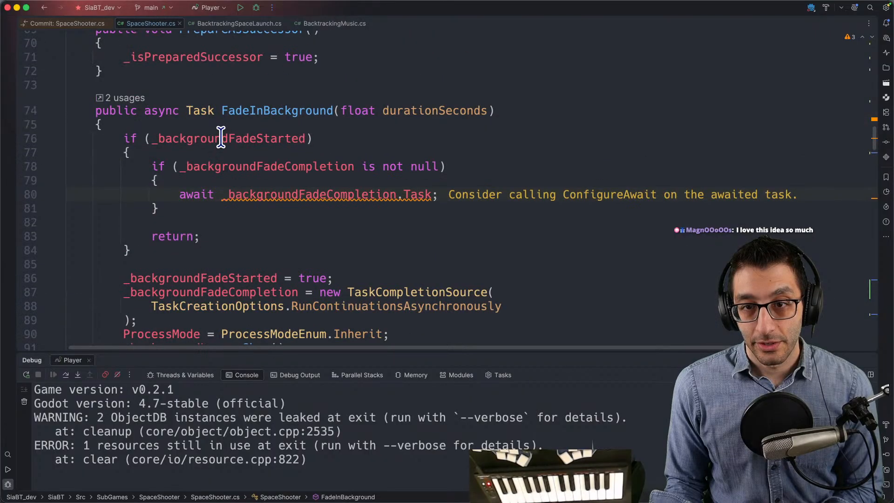
- Follow the SpaceMusicFadeDurationSeconds argument in FadeInBackground to its declaration and set the constant to 5f
double_click(294, 261)
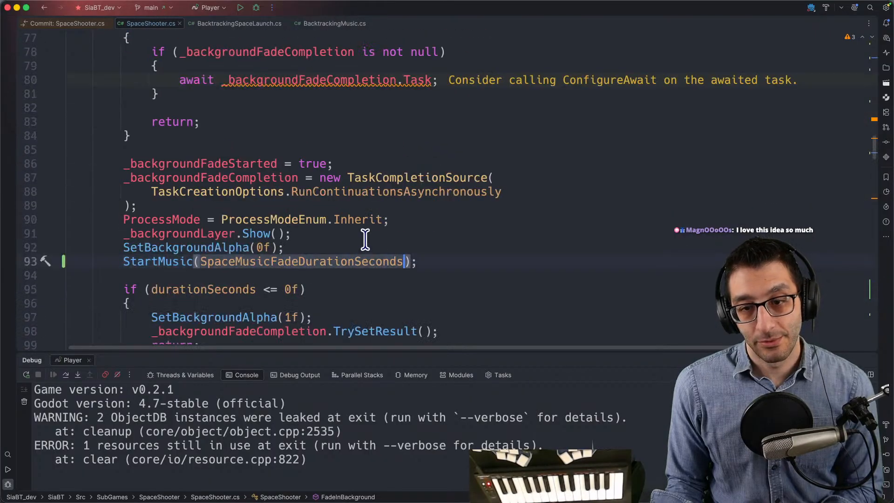
scroll(368, 239, "up", 2)
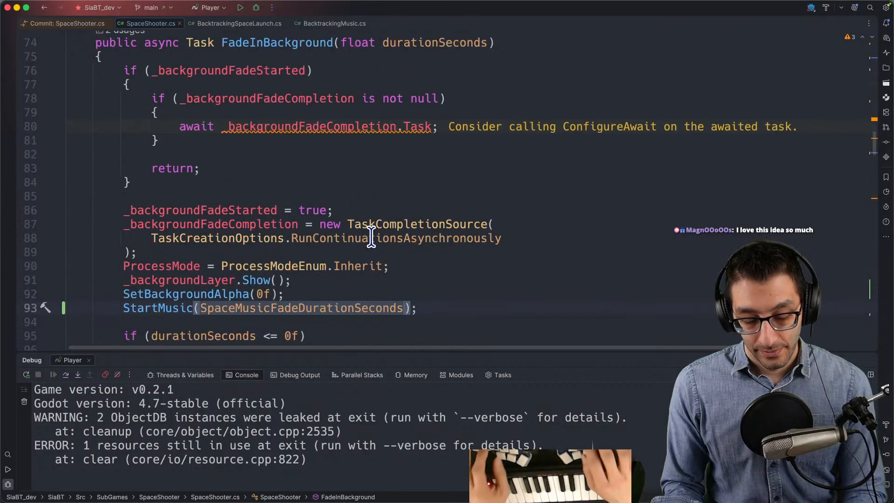
key("super+b")
key("End")
key("Left")
key("Left")
key("BackSpace")
type("5")
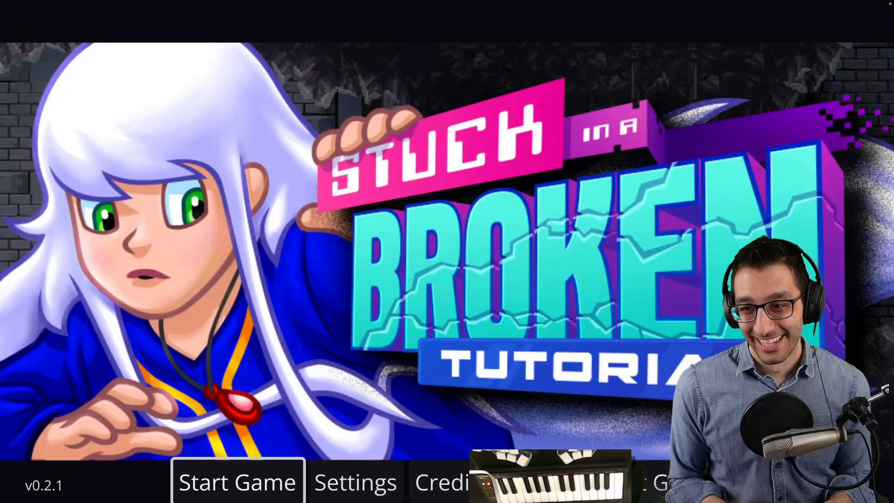
- In the relaunched game, change to Backtracking Player and teleport to the high-jump boots with the cheats
key("grave")
key("Return")
key("Down")
key("Right")
key("Right")
key("Return")
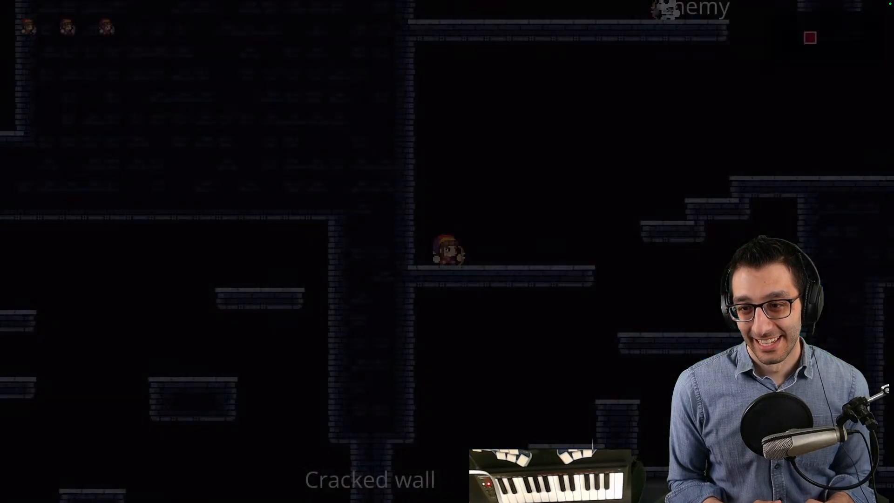
key("Escape")
key("grave")
key("Down")
key("Return")
- Pick up the High-Jump Boots and launch into space to hear the longer music fade-in
key("space")
key("Left")
key("space")
key("Right")
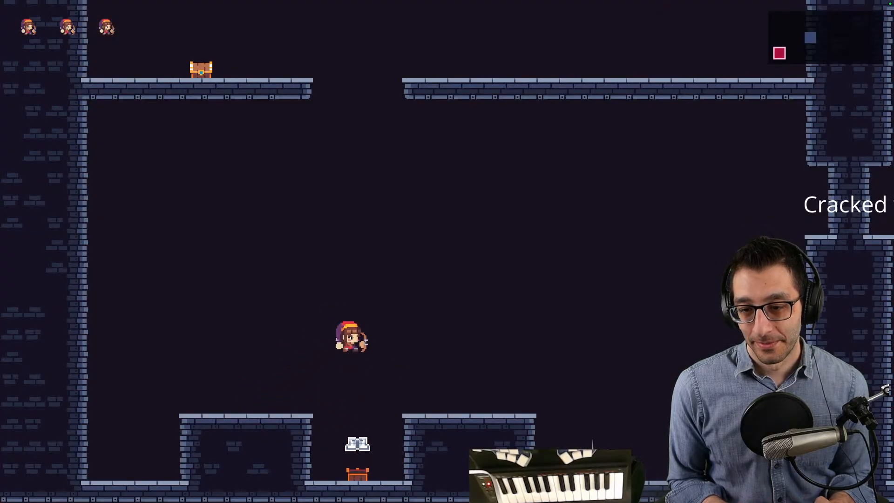
key("Escape")
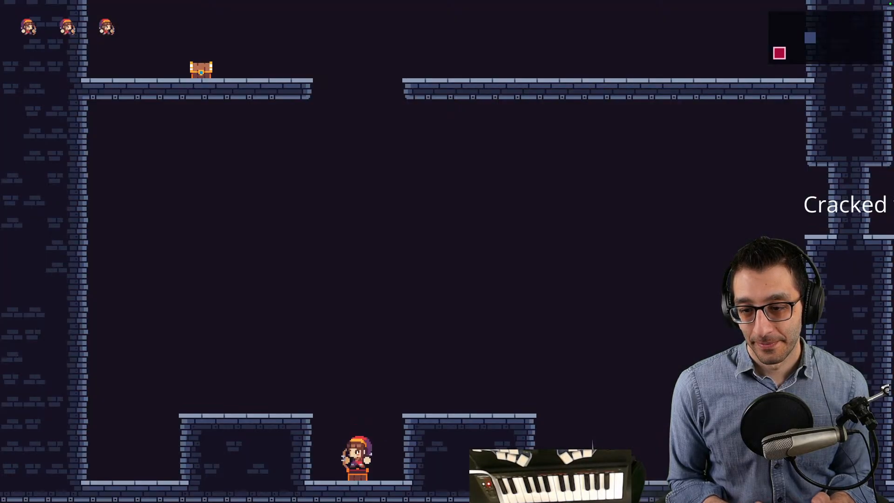
key("space")
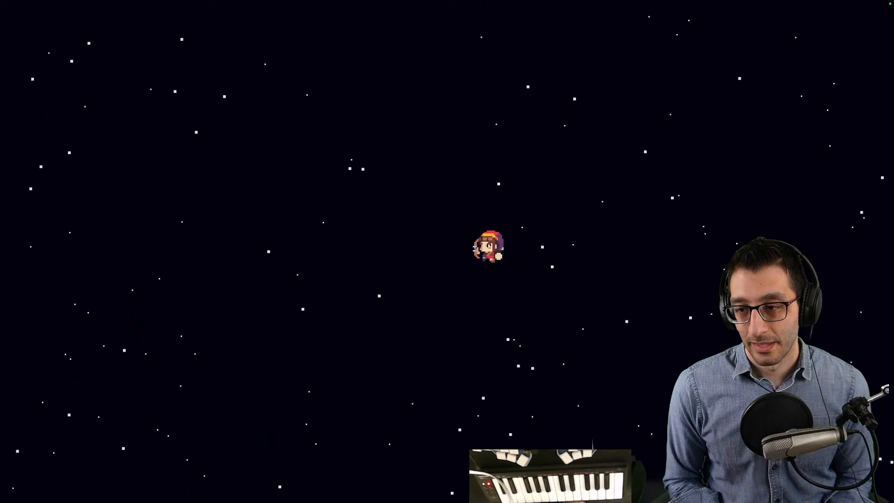
- Quit the game, return to SpaceShooter.cs and start another debug run of the Player configuration
key("Escape")
key("Up")
key("Return")
left_click(348, 203)
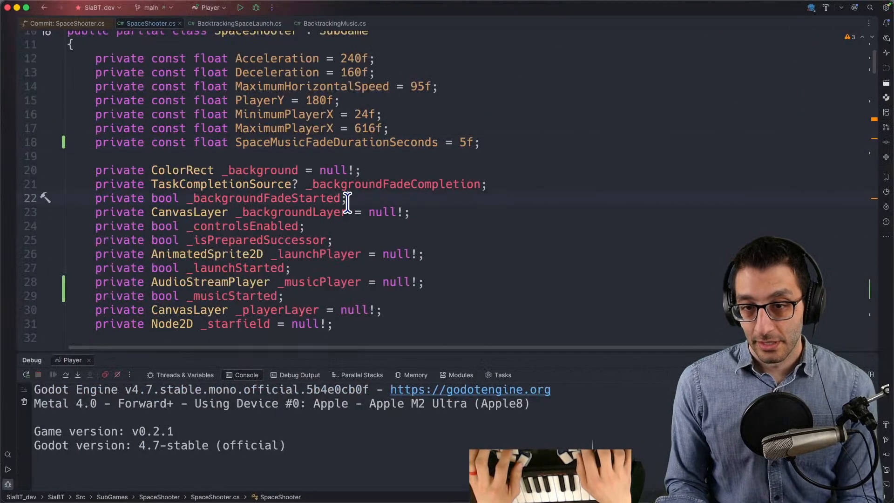
mouse_move(317, 500)
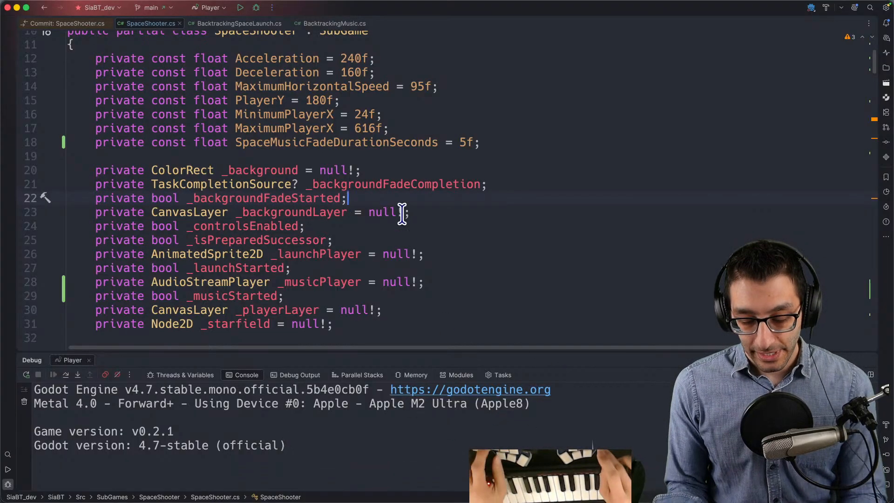
key("ctrl+d")
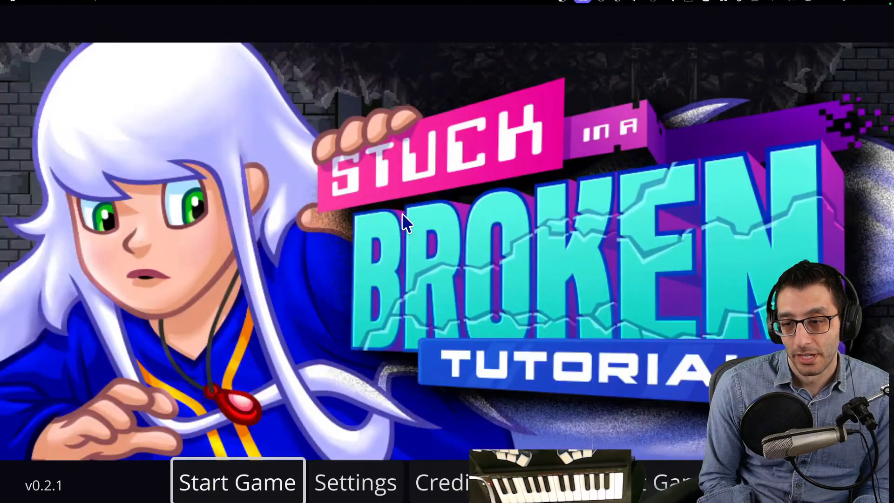
- Change to Backtracking Player through the cheats and apply the Get most items cheat
key("grave")
key("Return")
key("Down")
key("Right")
key("Right")
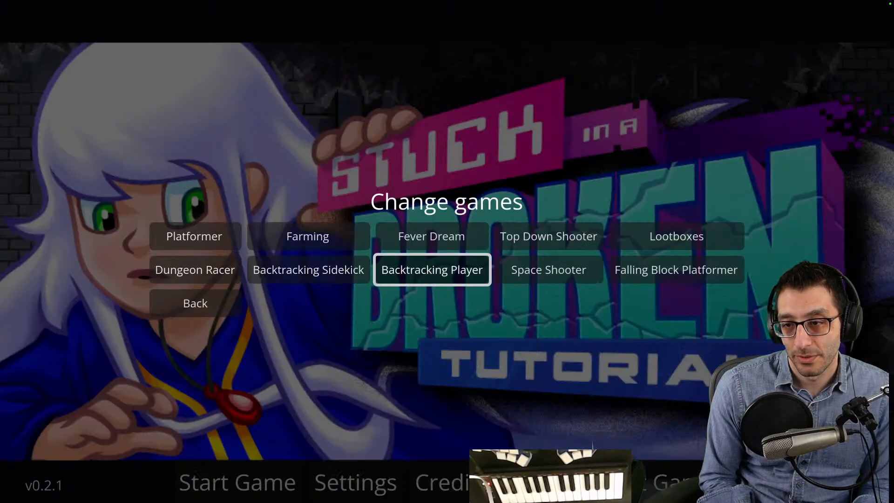
key("Return")
key("grave")
key("Down")
key("Down")
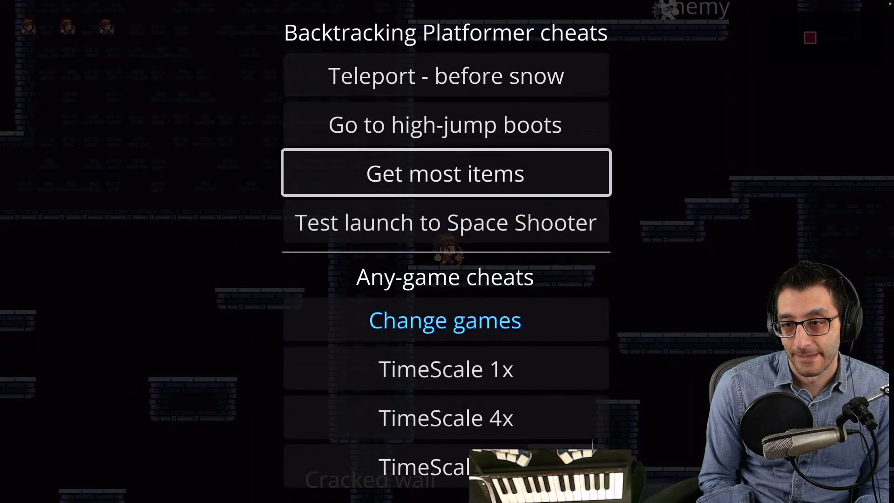
key("Return")
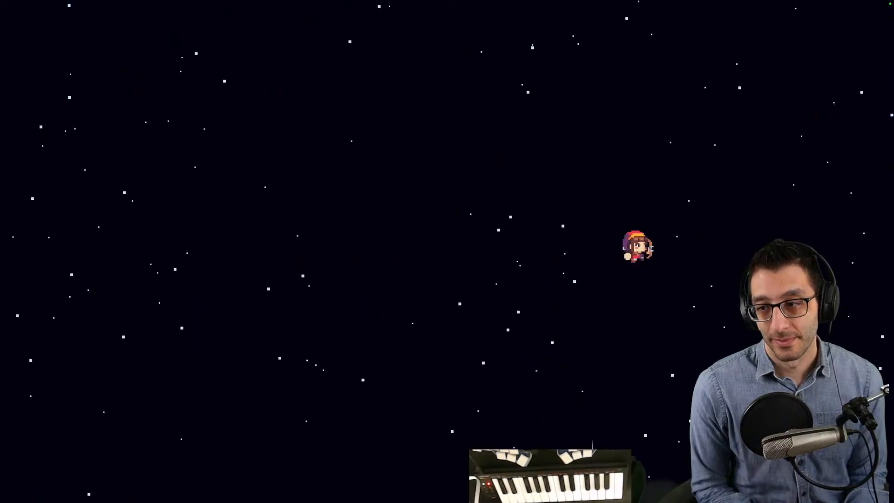
- End the space test by quitting the running game
key("Escape")
key("Up")
key("Return")
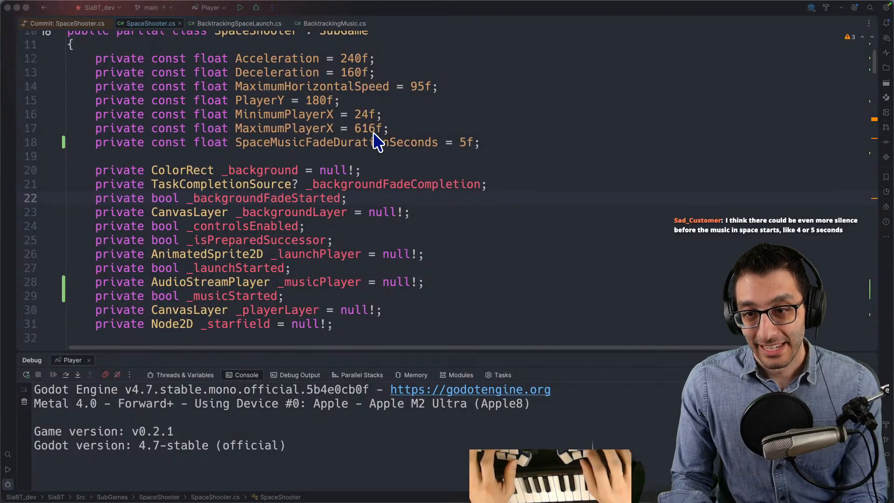
- Switch to the TODO document and, below the arrow-shooting note, add a bullet asking for space music to wait 2-4 seconds, then fade in over ~2-4
key("super+Tab")
scroll(391, 200, "down", 5)
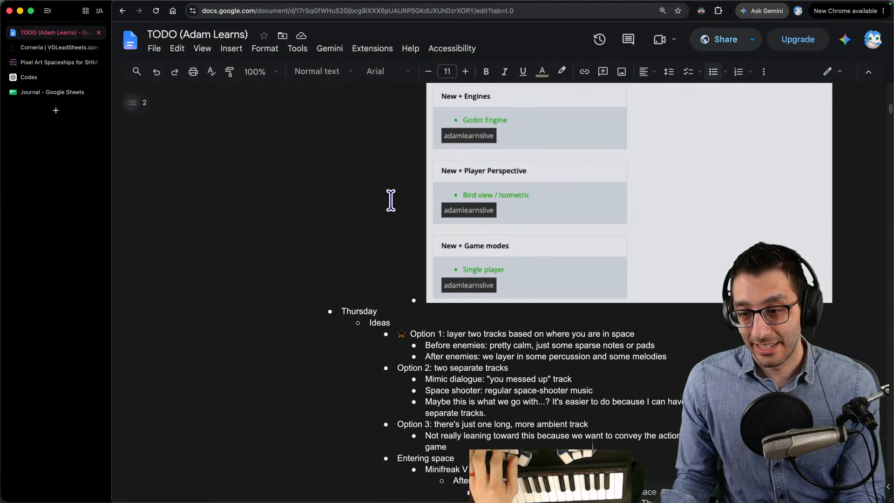
scroll(392, 205, "down", 20)
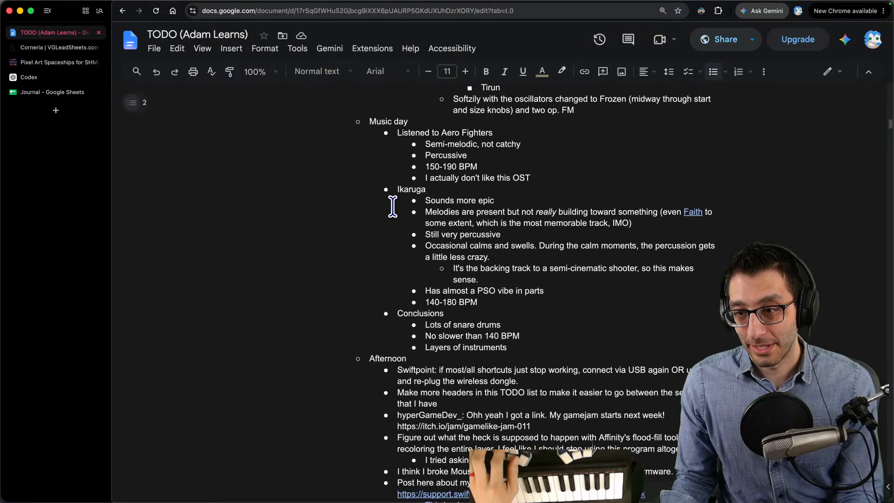
scroll(391, 214, "down", 20)
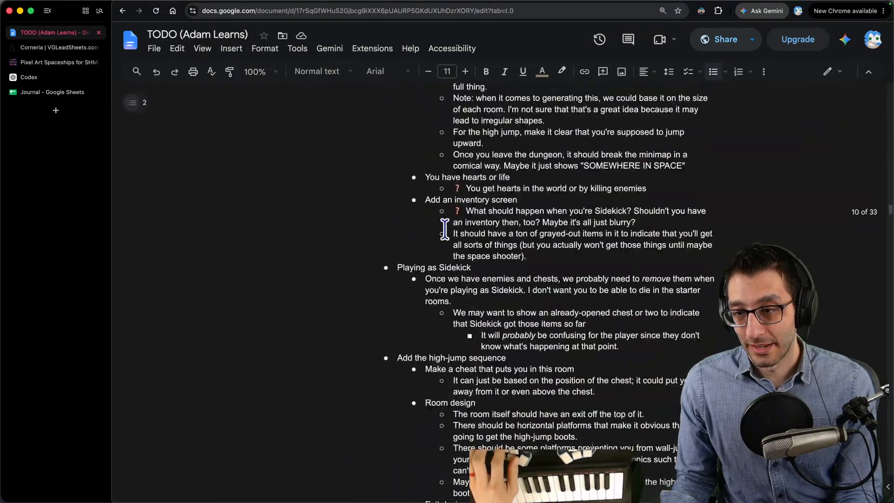
scroll(449, 234, "up", 6)
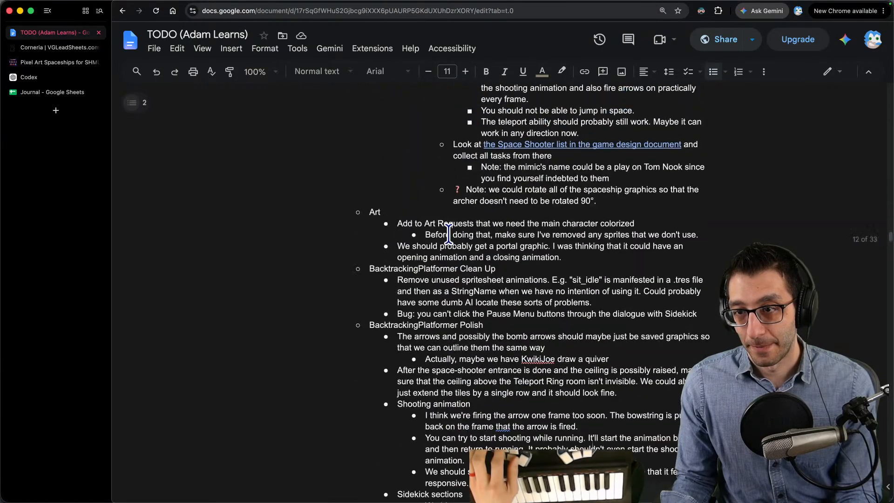
scroll(445, 240, "down", 12)
scroll(444, 242, "up", 1)
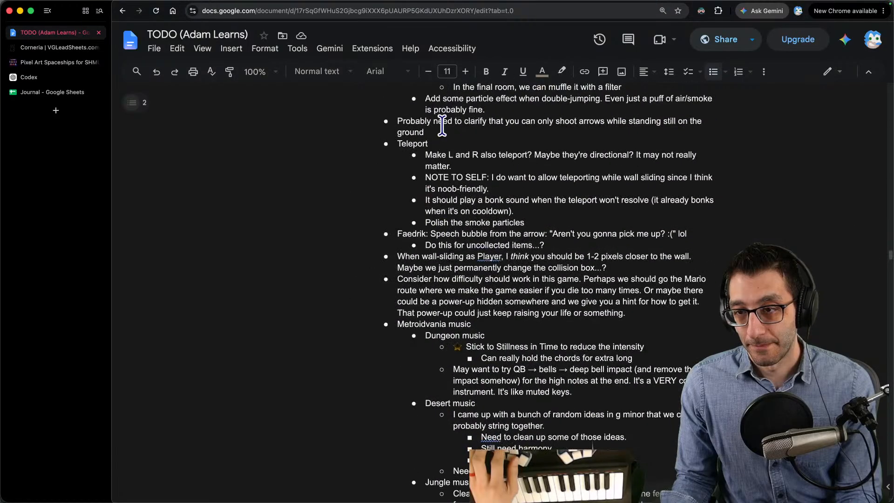
left_click(442, 132)
key("Return")
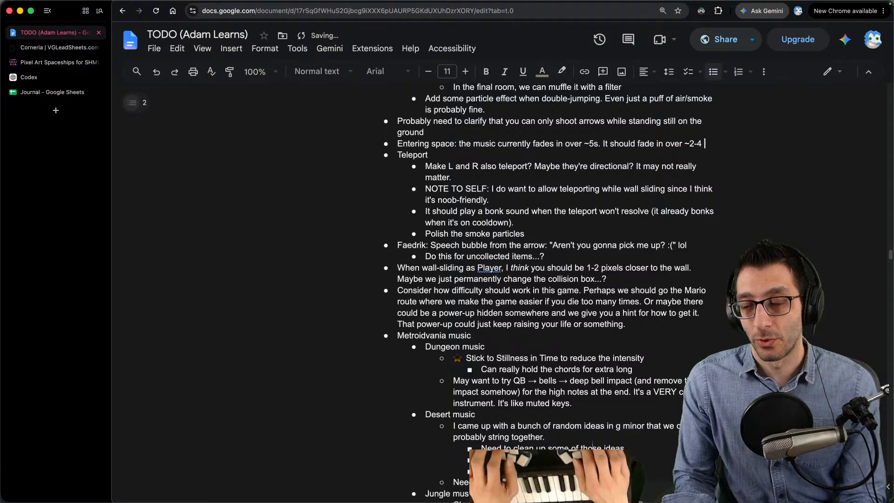
type("but")
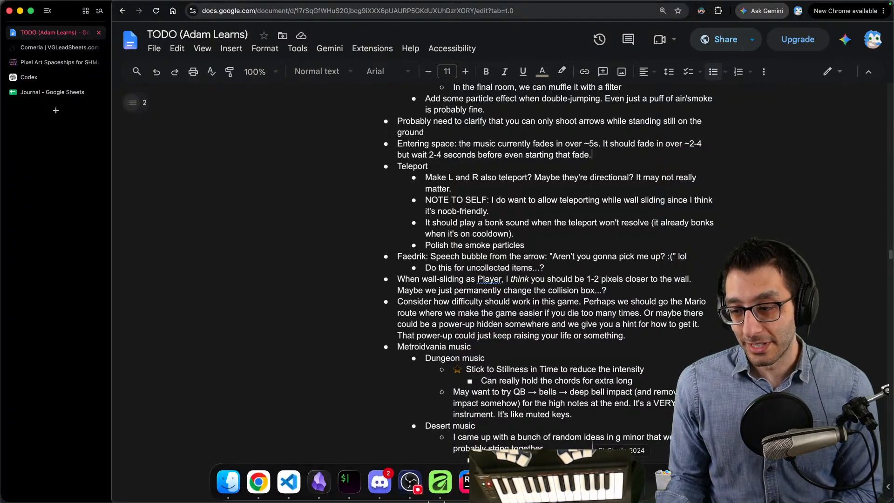
- Switch to FL Studio and maximize the Playlist to inspect the overlapping Pattern 1 clips on Track 1
left_click(618, 482)
left_click_drag(735, 139, 421, 109)
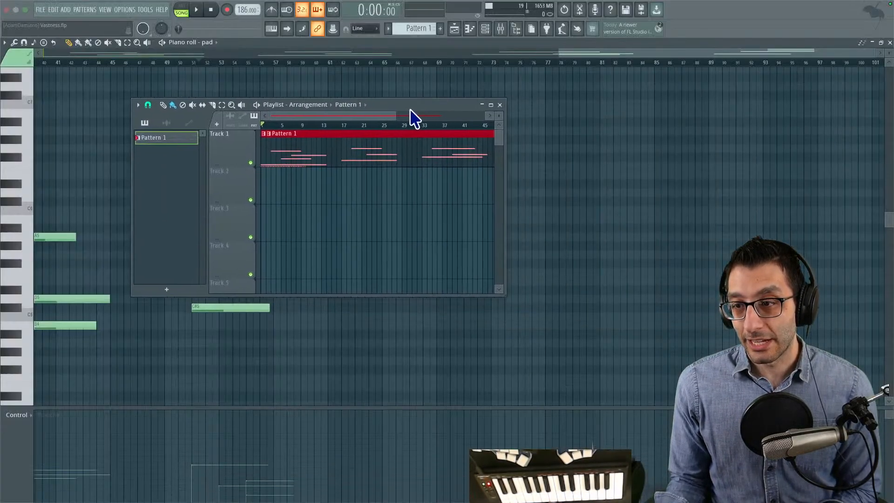
double_click(421, 109)
left_click_drag(501, 133, 362, 141)
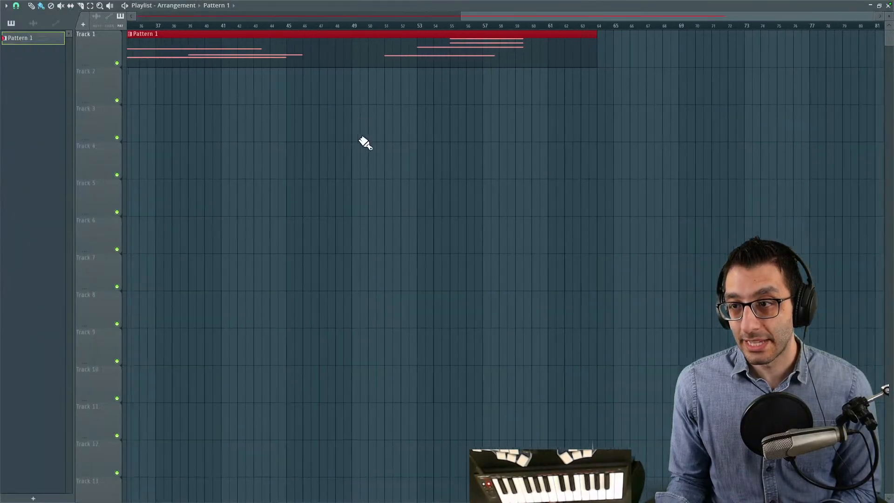
left_click_drag(450, 132, 495, 142)
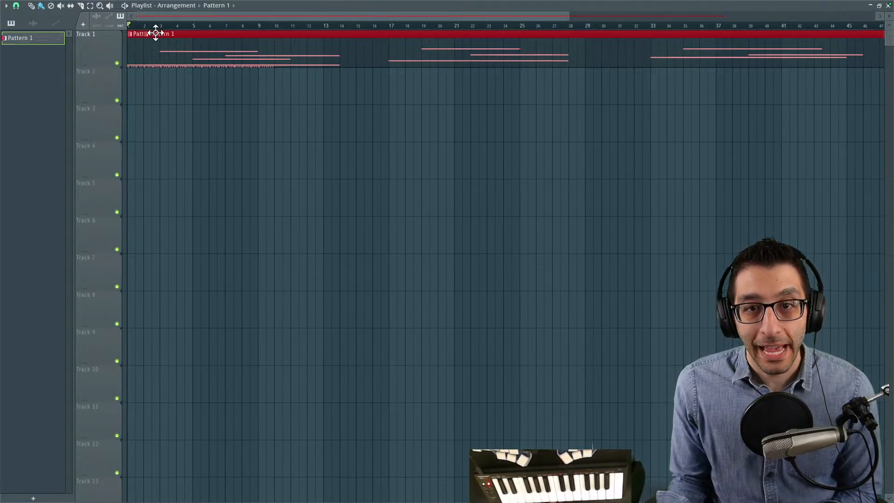
- Move the overlapping second Pattern 1 clip between Track 1 and Track 2, leaving it on Track 2 starting at bar 2
left_click_drag(169, 34, 197, 77)
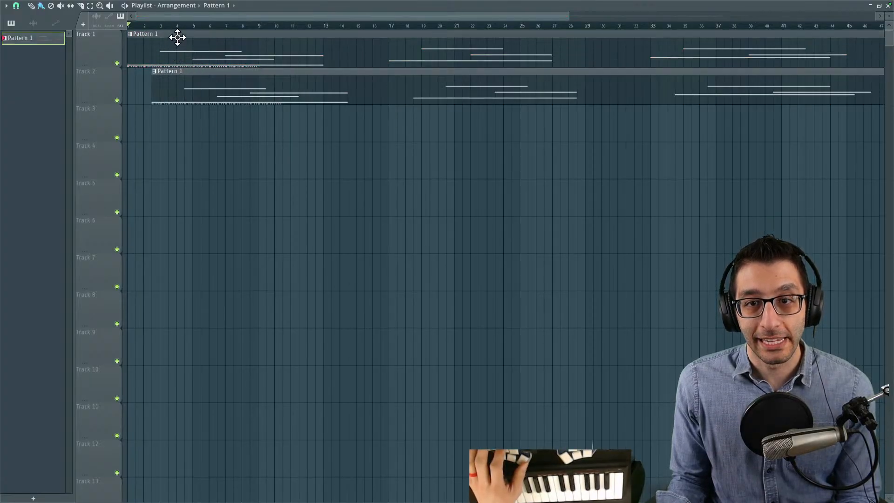
left_click_drag(177, 37, 177, 32)
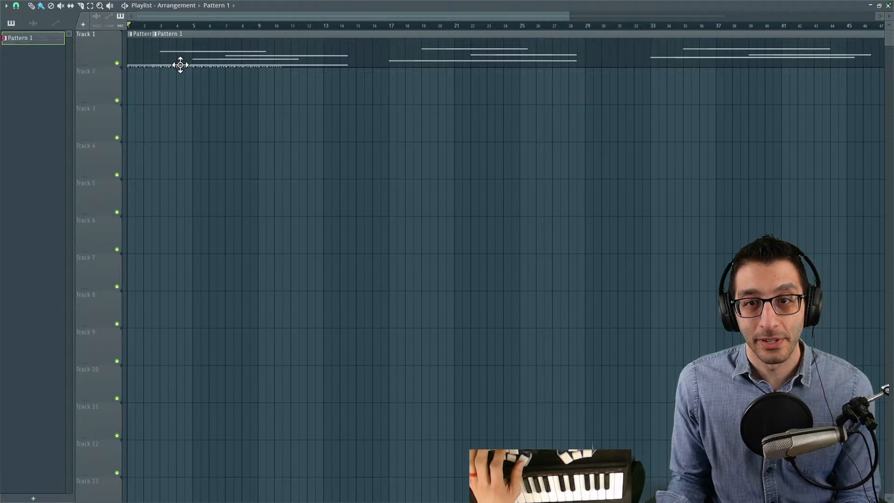
left_click_drag(164, 62, 163, 99)
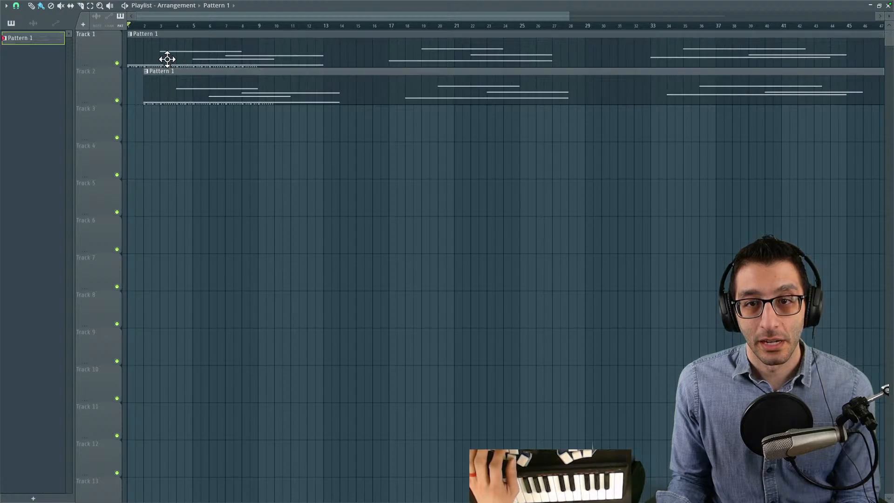
left_click_drag(167, 39, 167, 25)
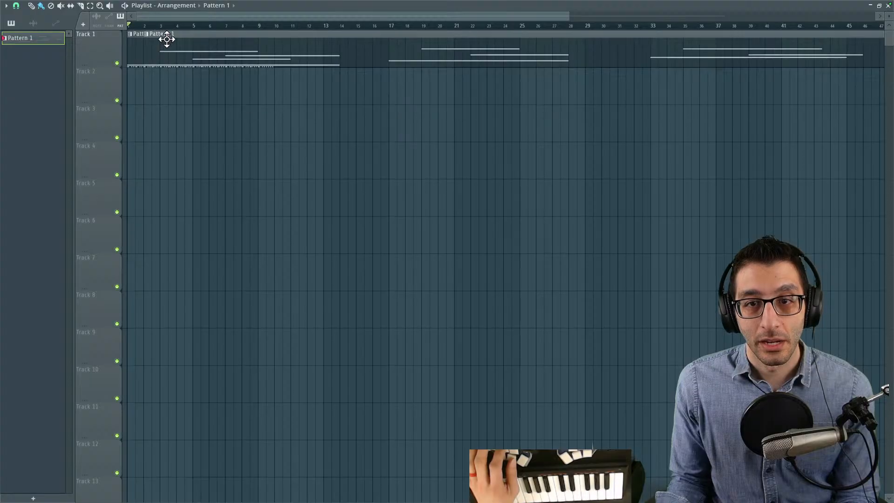
left_click_drag(168, 70, 165, 28)
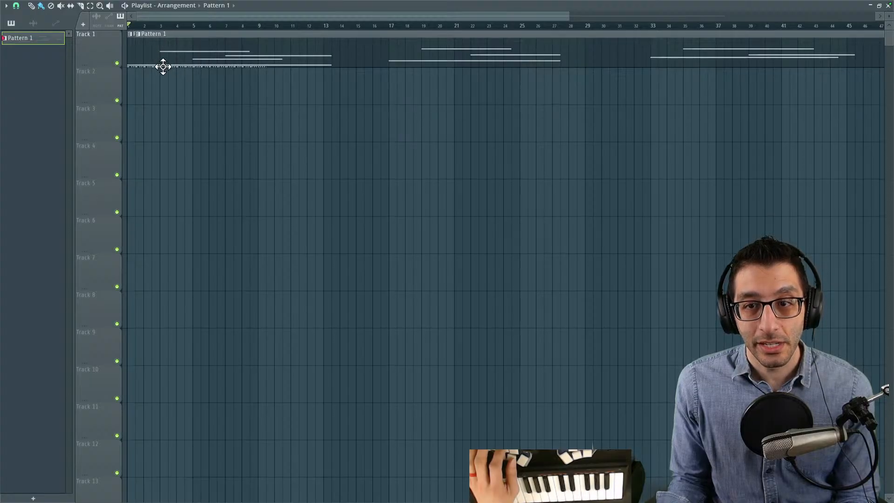
left_click_drag(168, 70, 167, 75)
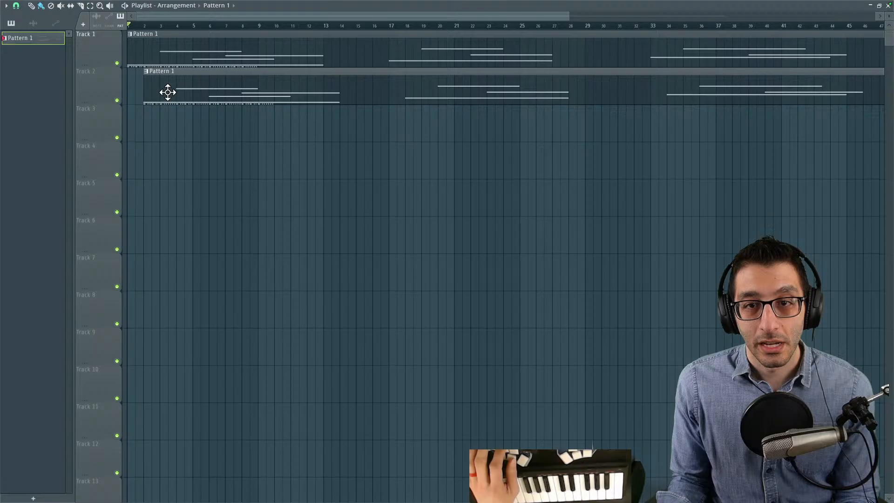
- Audition the arrangement with Track 2 muted, with both tracks enabled, and with the offset clip moved back onto Track 1
left_click(117, 100)
key("space")
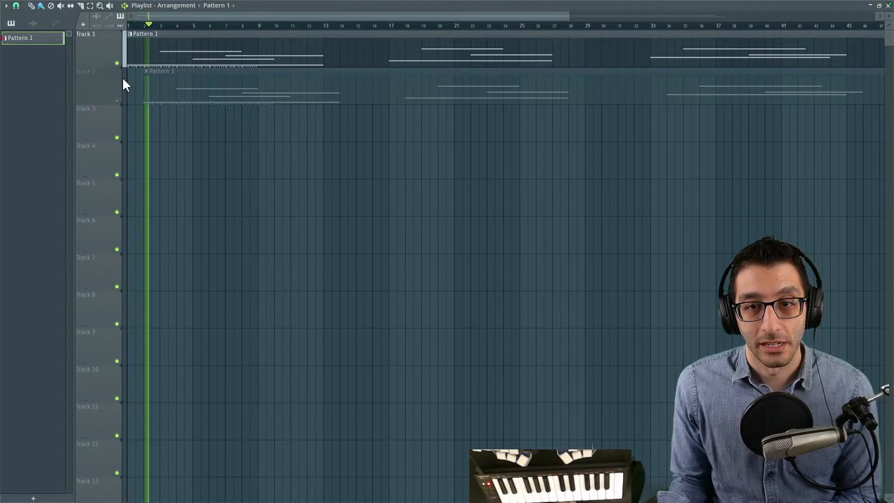
left_click(117, 100)
key("space")
key("space")
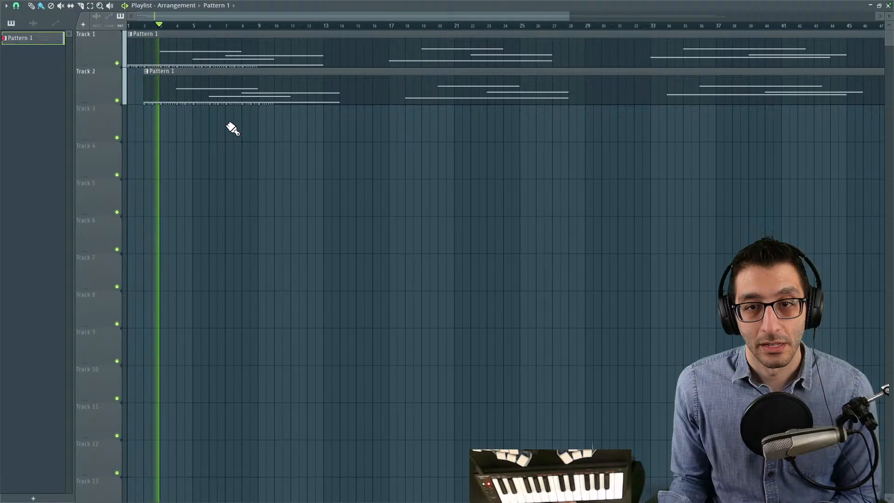
left_click_drag(194, 74, 193, 32)
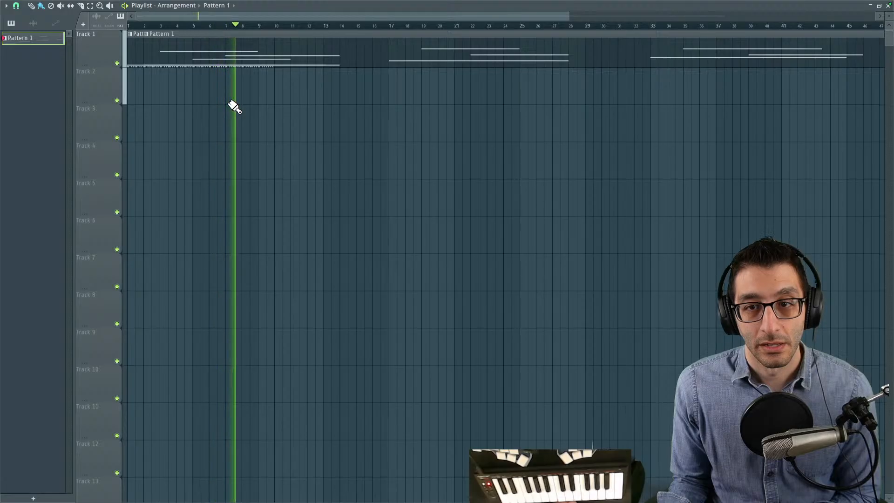
key("space")
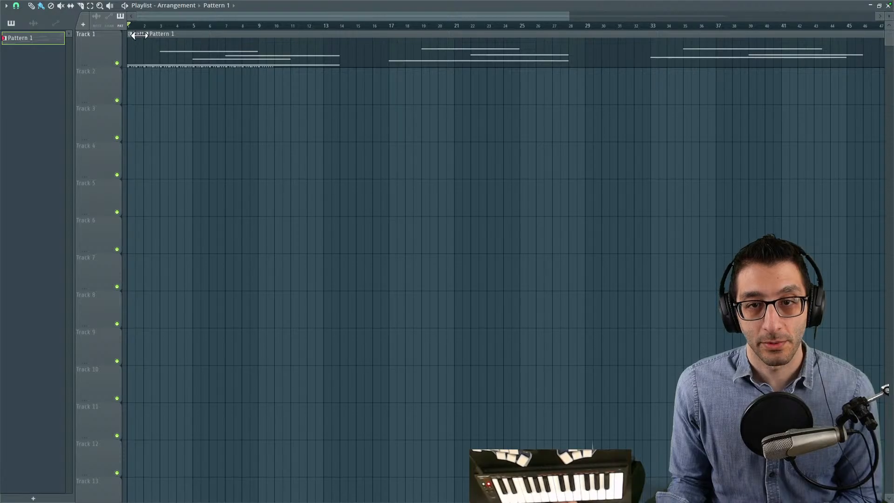
- Move the offset Pattern 1 clip to Track 2, delete it, and play the remaining Track 1 clip for comparison
left_click_drag(187, 58, 188, 80)
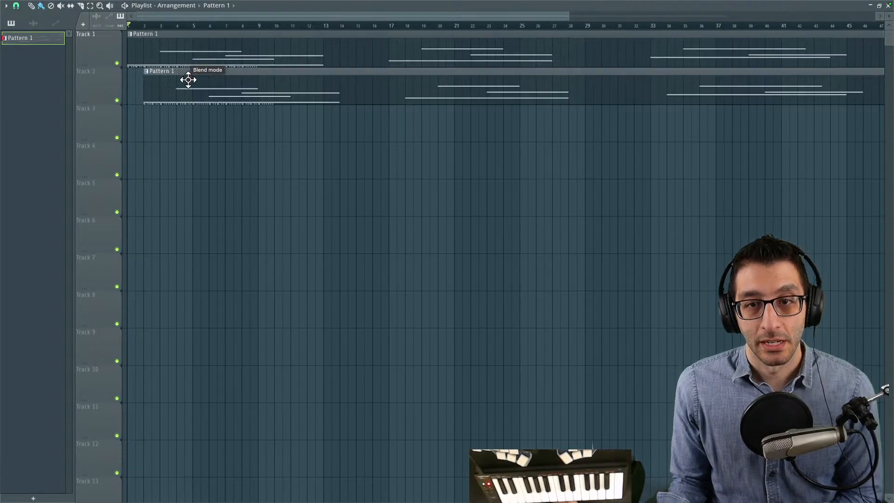
right_click(192, 85)
key("space")
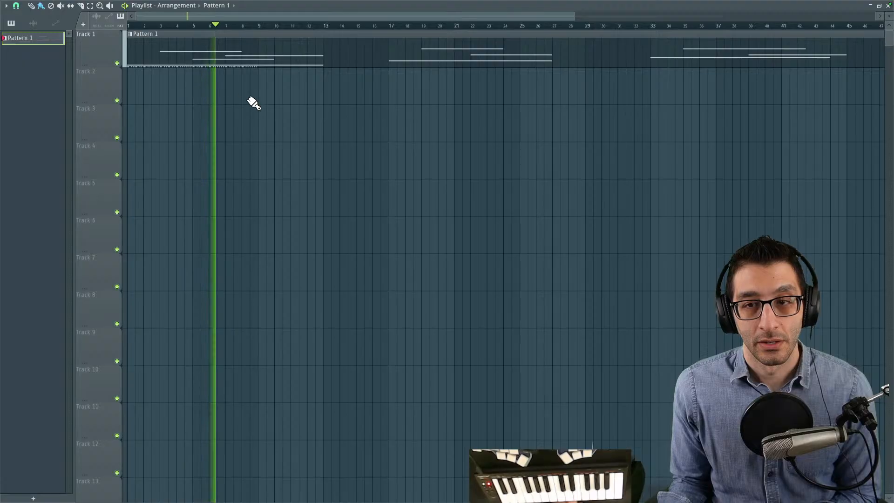
left_click_drag(565, 116, 440, 130)
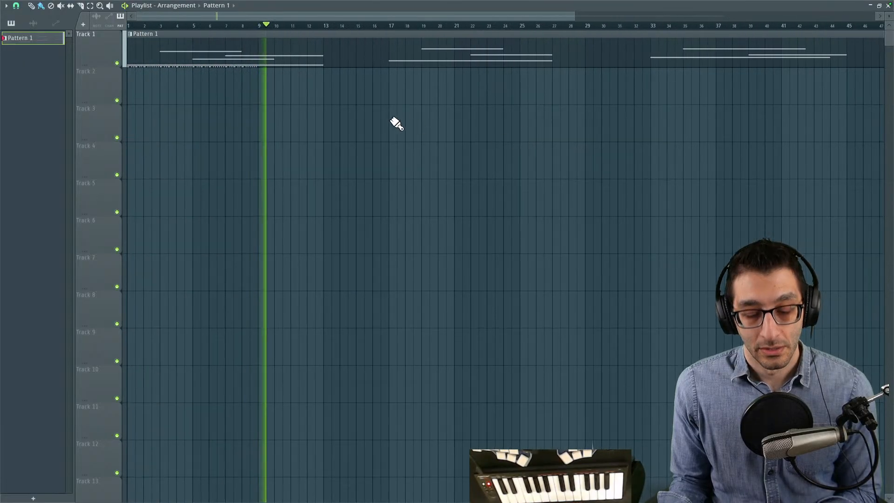
key("space")
- Undo the clip deletion and move, and audition the offset clip overlapped on Track 1 and alone on Track 2 with Track 1 muted
key("ctrl+z")
key("ctrl+z")
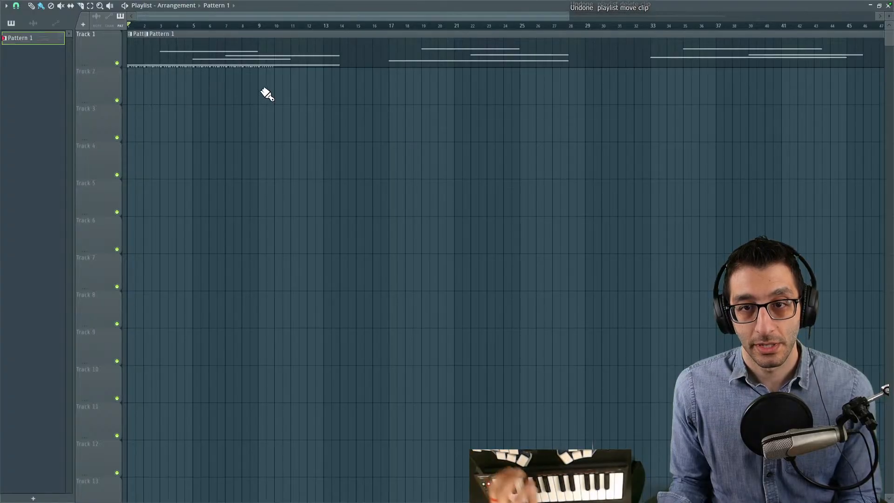
key("space")
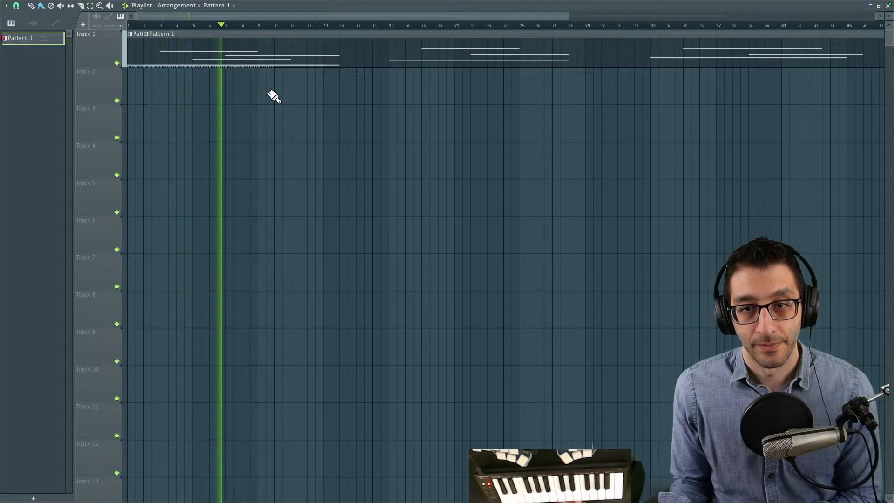
left_click_drag(268, 34, 270, 71)
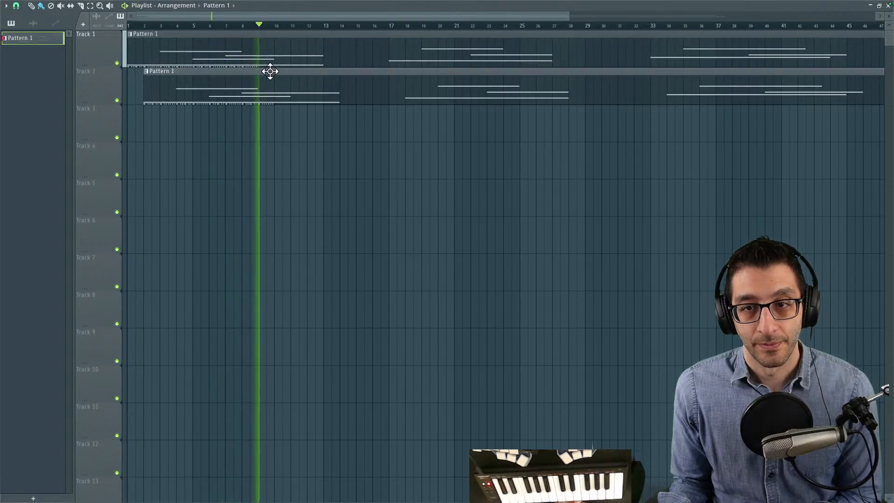
left_click(117, 63)
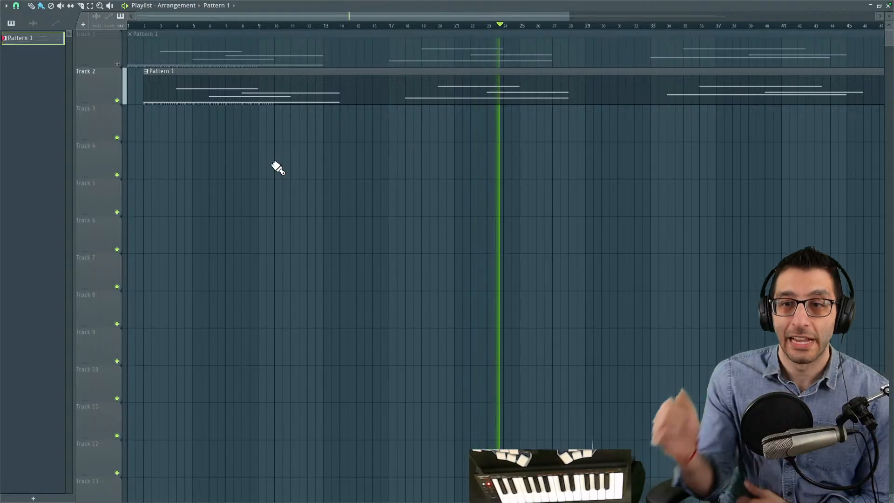
- Delete the offset Pattern 1 clip from Track 2, unmute Track 1, and stop playback
right_click(220, 90)
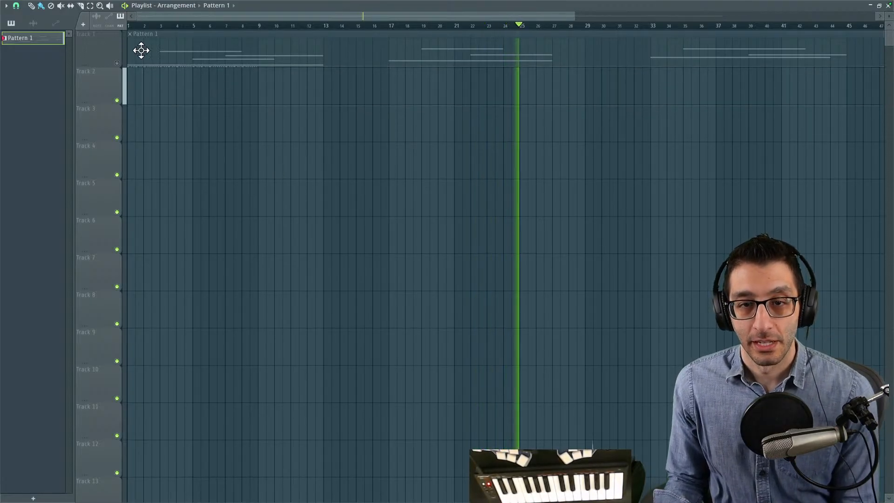
left_click(117, 63)
key("space")
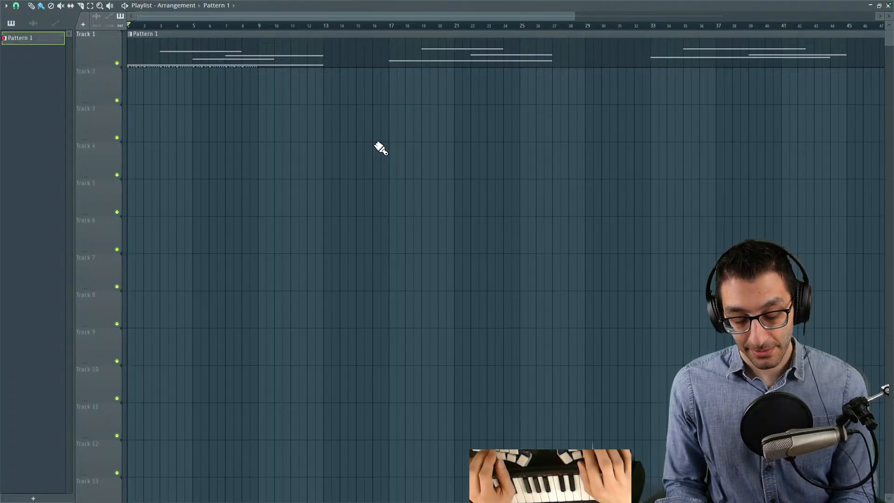
mouse_move(107, 8)
left_click(68, 4)
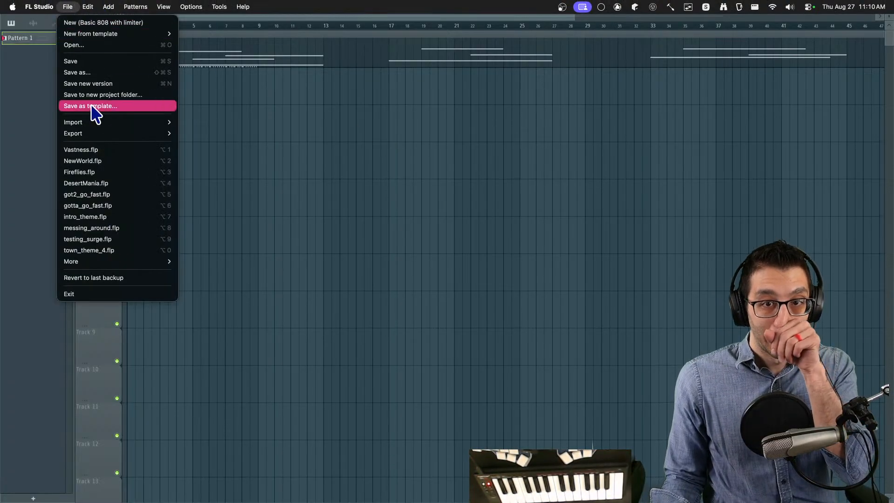
left_click(68, 7)
mouse_move(99, 135)
left_click(200, 134)
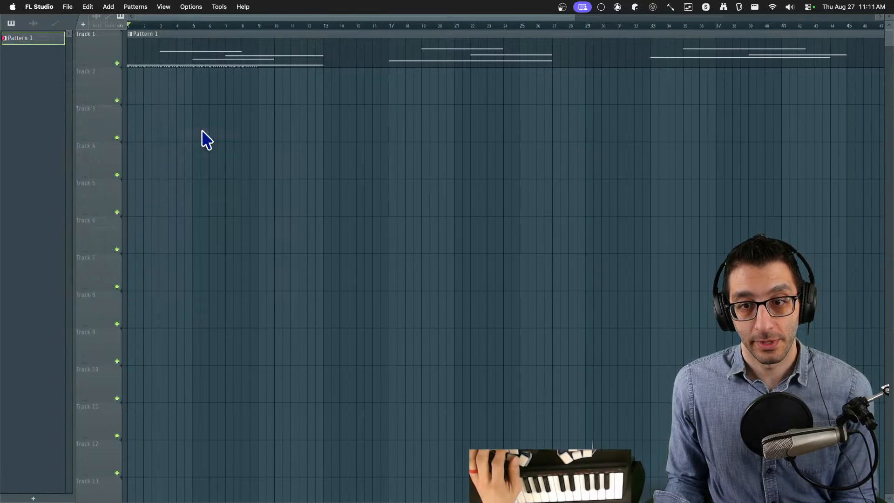
key("Escape")
- Export the full song in MP3 format as Vastness.mp3
left_click(68, 6)
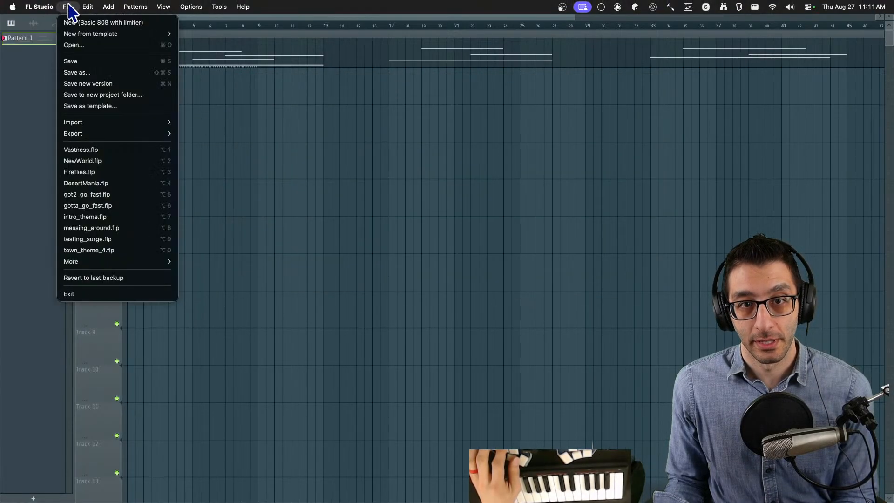
mouse_move(159, 133)
left_click(200, 145)
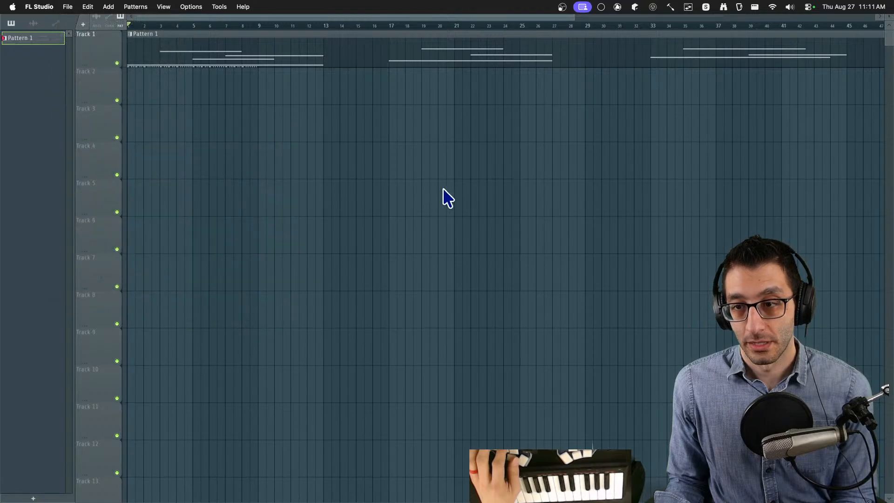
left_click(634, 268)
left_click(459, 222)
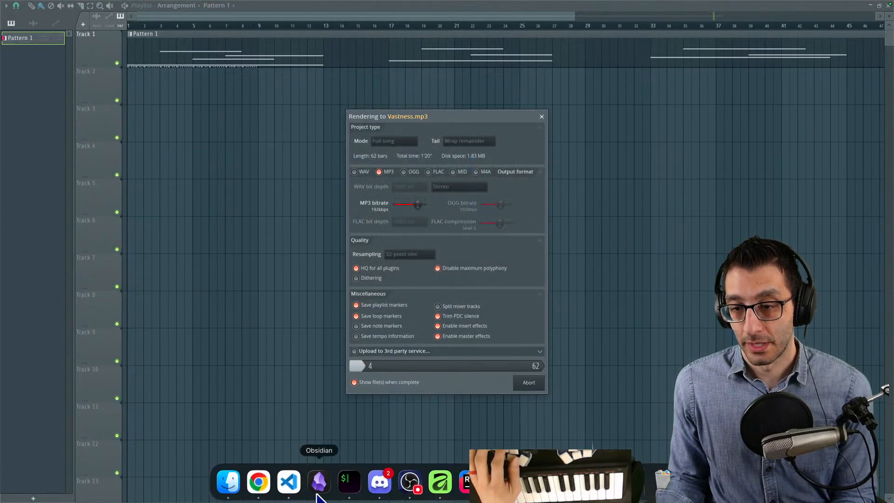
- Restore the maximized Playlist to its smaller size and bring the Finder window of the rendered Vastness.mp3 to the front
left_click(234, 484)
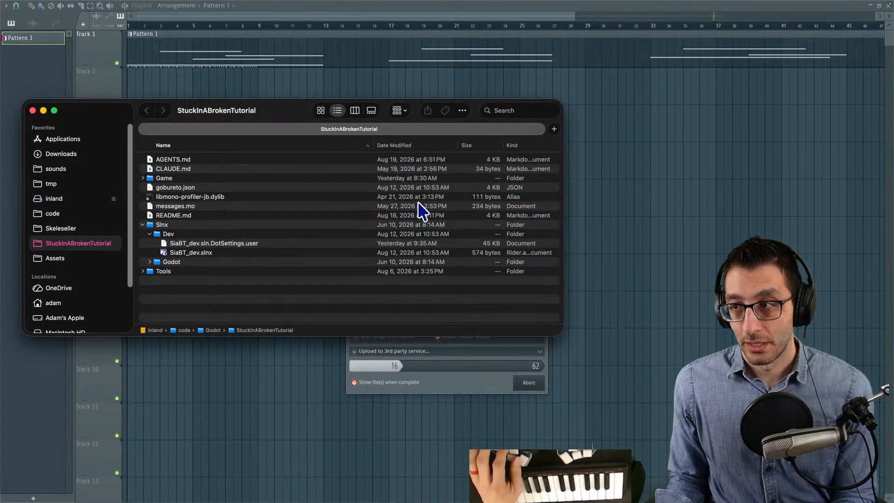
left_click(43, 71)
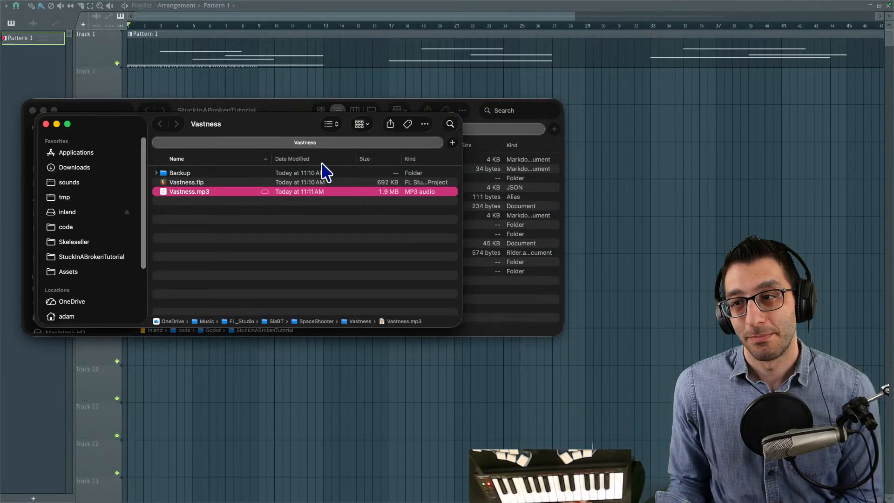
left_click(566, 22)
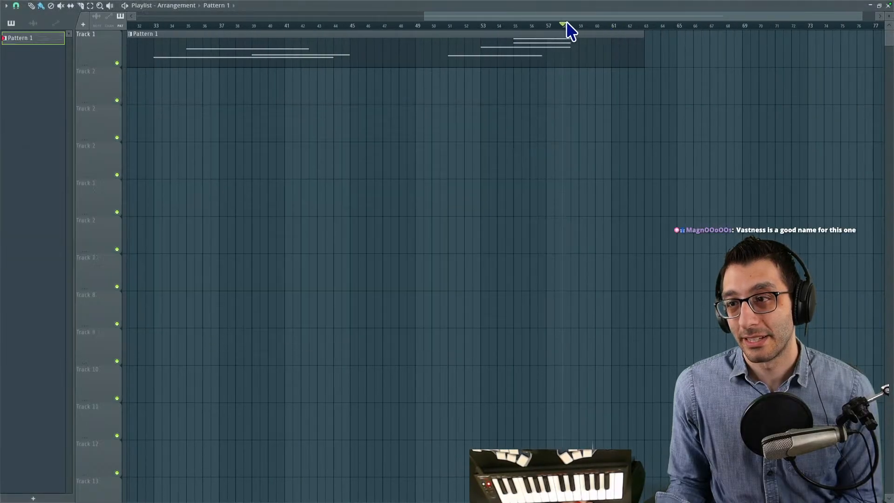
double_click(568, 7)
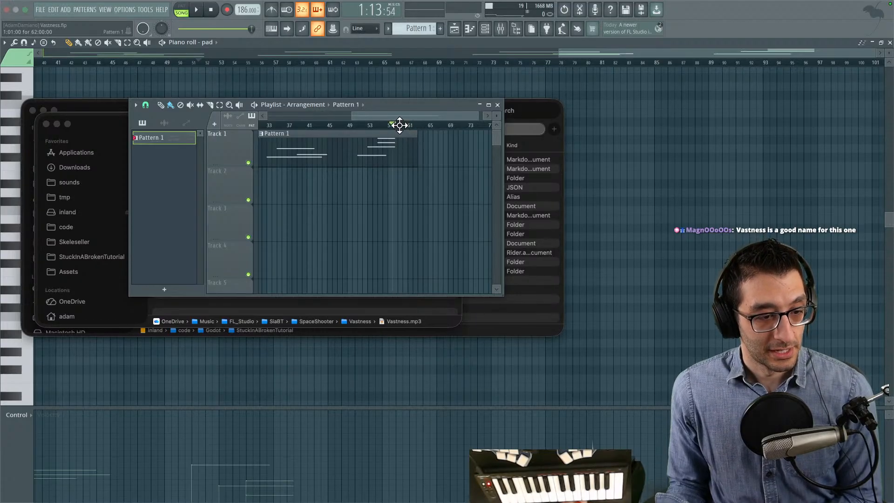
left_click(108, 124)
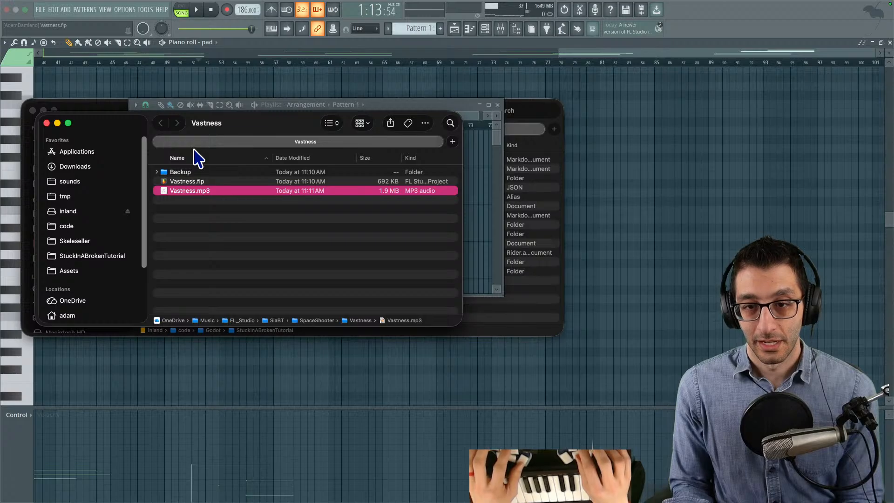
- Open another Finder window beside the Vastness folder and browse from Assets through Audio to the BacktrackingPlatformer music folder
key("super+n")
key("ctrl+alt+Right")
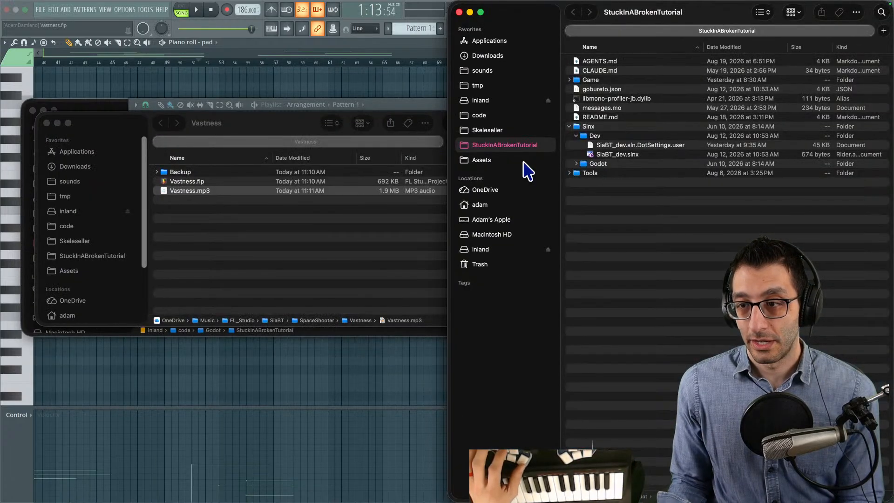
left_click(511, 161)
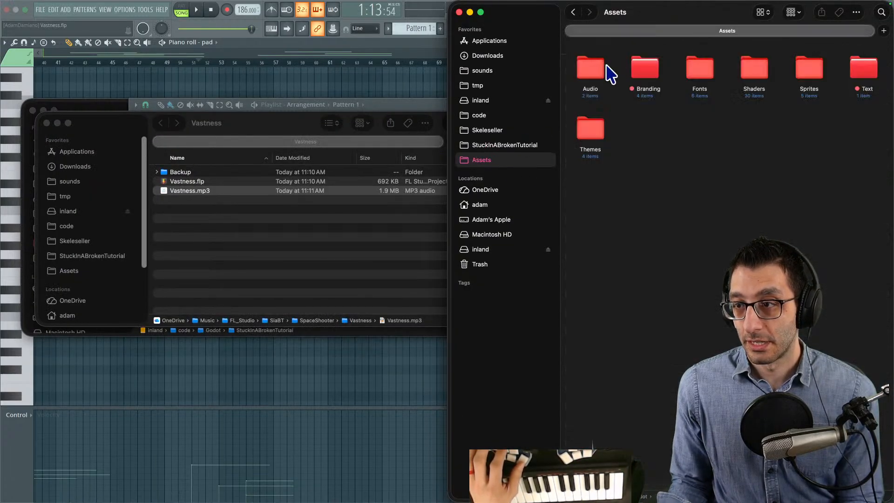
key("Up")
key("Up")
key("super+Down")
key("super+Down")
key("Right")
key("Left")
key("super+Down")
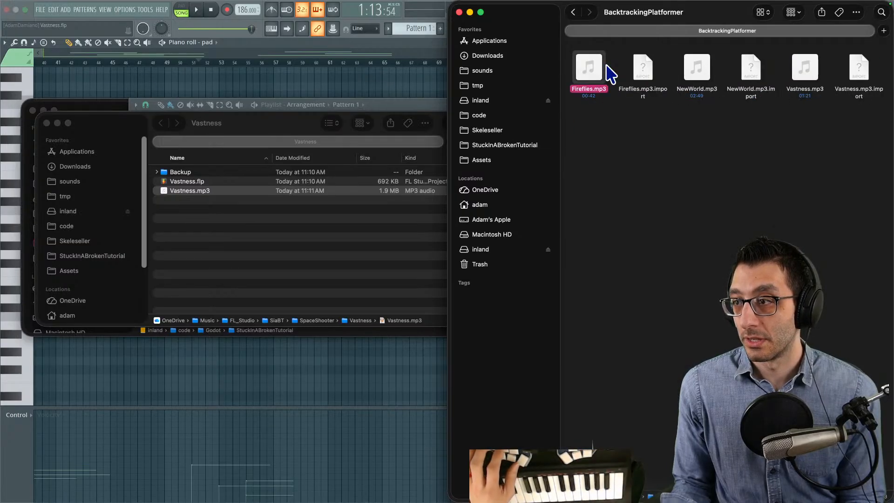
- Replace Vastness.mp3 in the BacktrackingPlatformer music folder with the newly rendered Vastness.mp3 and reload the folder
left_click(195, 191)
left_click_drag(194, 192, 665, 211)
left_click(360, 279)
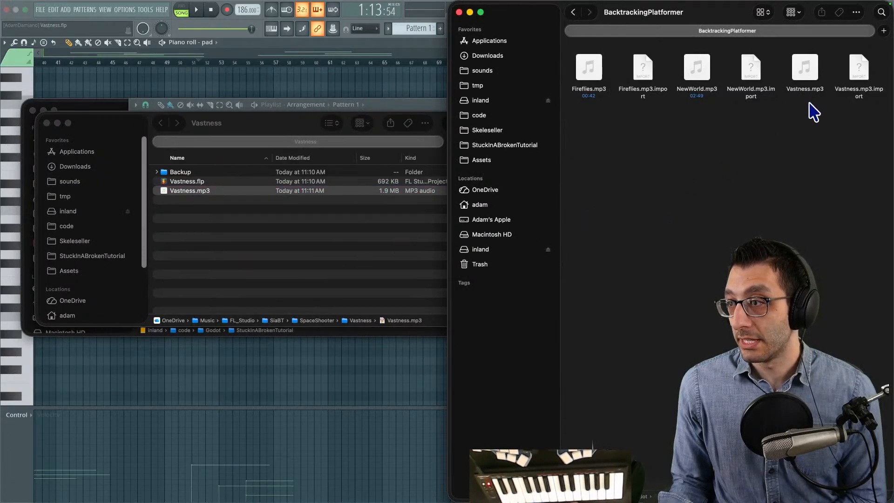
left_click(806, 86)
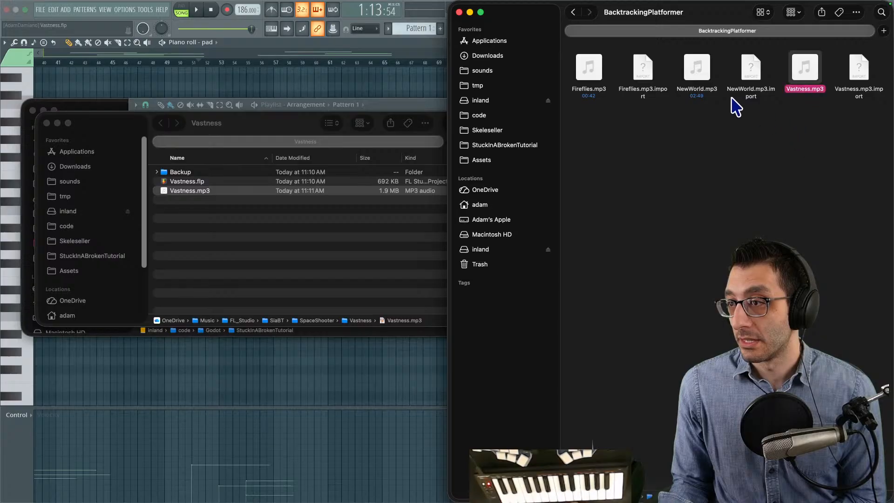
left_click(577, 15)
double_click(592, 63)
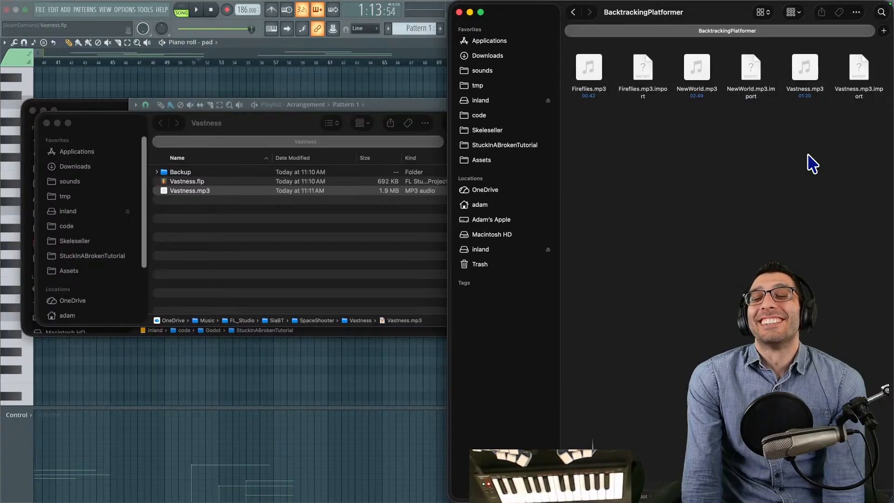
- Switch from the Finder windows through FL Studio and the code editor to the TODO document in Chrome
left_click(404, 44)
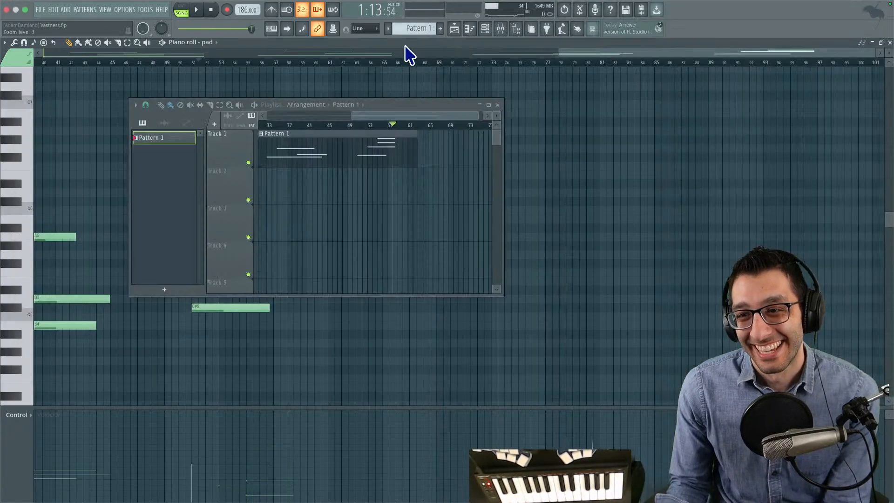
mouse_move(352, 501)
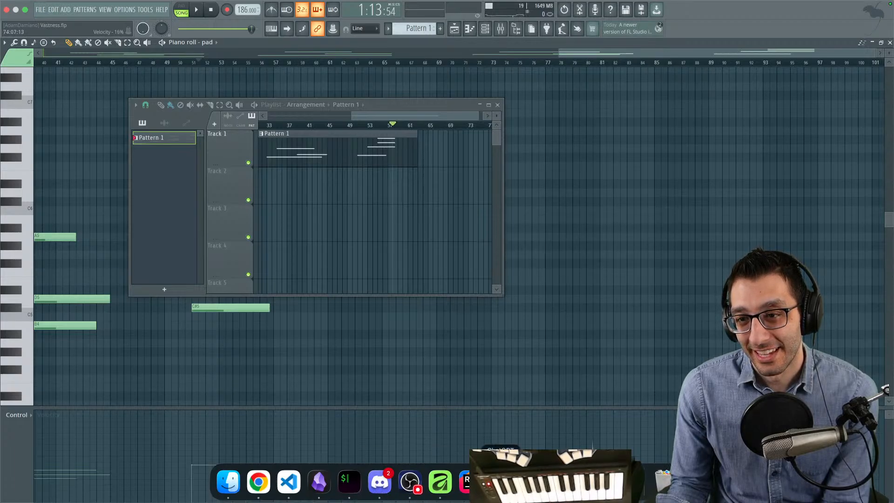
left_click(467, 482)
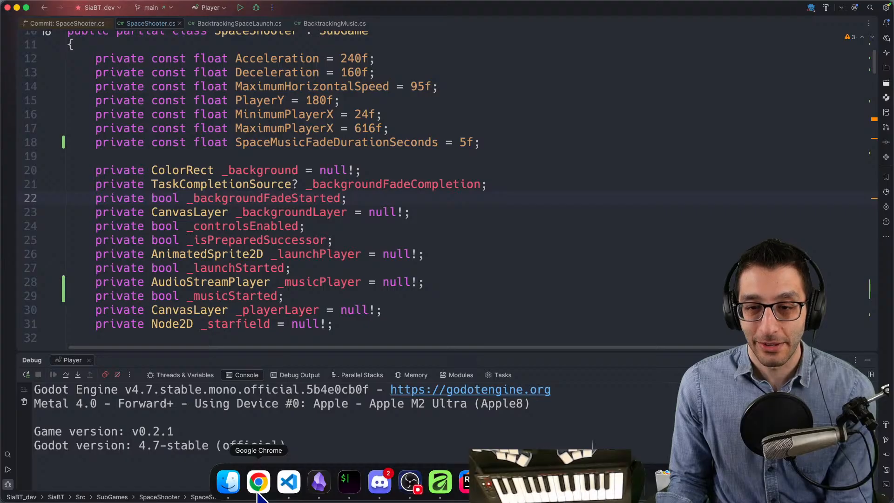
left_click(259, 482)
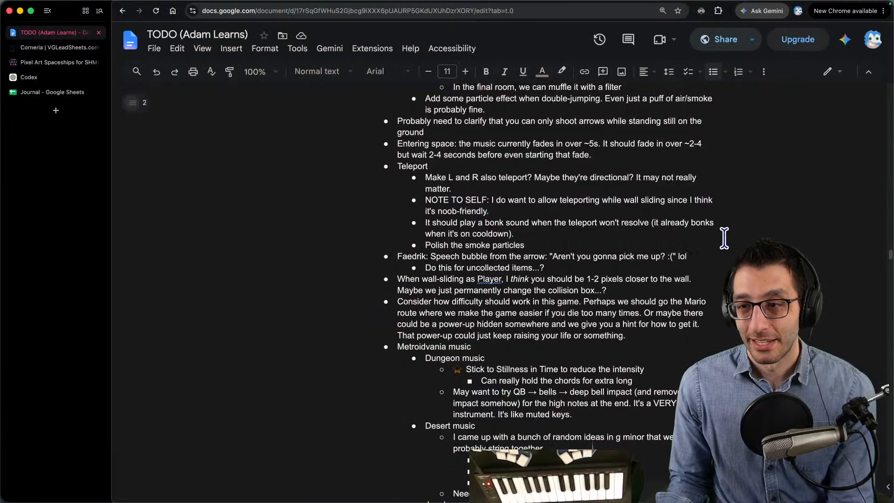
- Add a sub-bullet under "Entering space" about making sure the looping feels fine, since doubling the pattern in the playlist changed the ending delay before restarting
key("Return")
key("Tab")
type("Also")
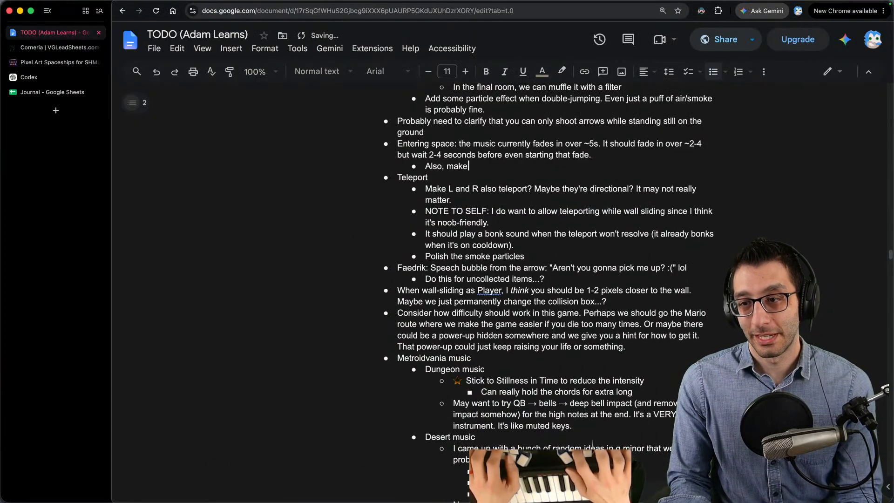
type(", make sure the looping feels")
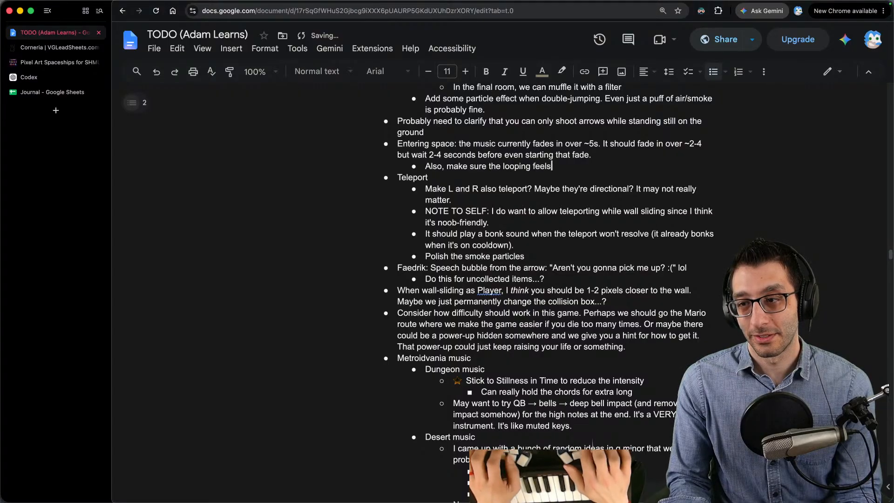
type(" fine. I had problems e")
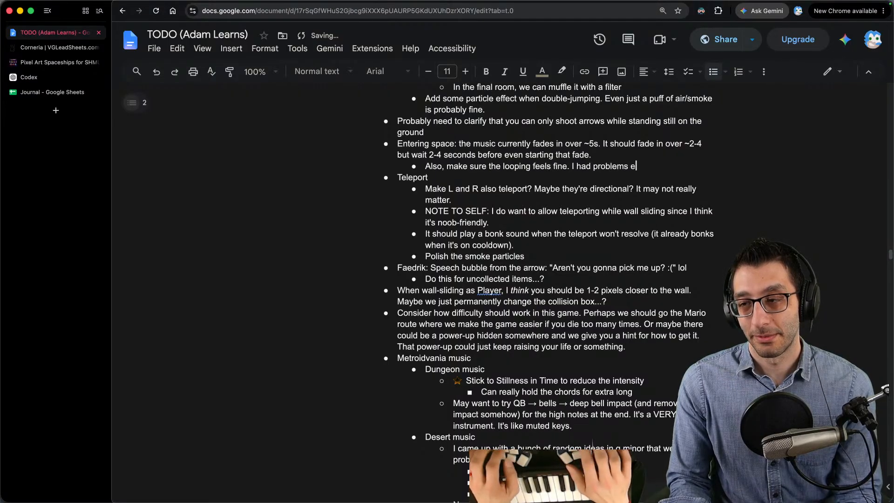
type("xporting at first where I")
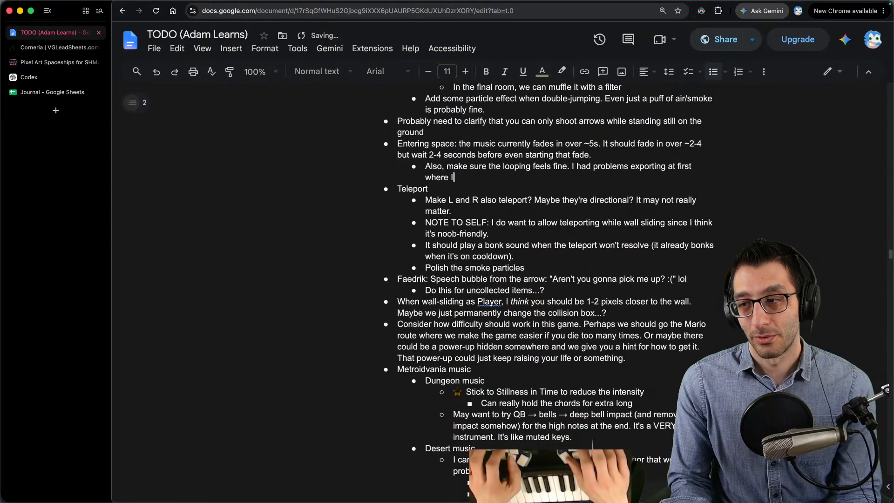
type(" had doubled the pattern in the playlist,")
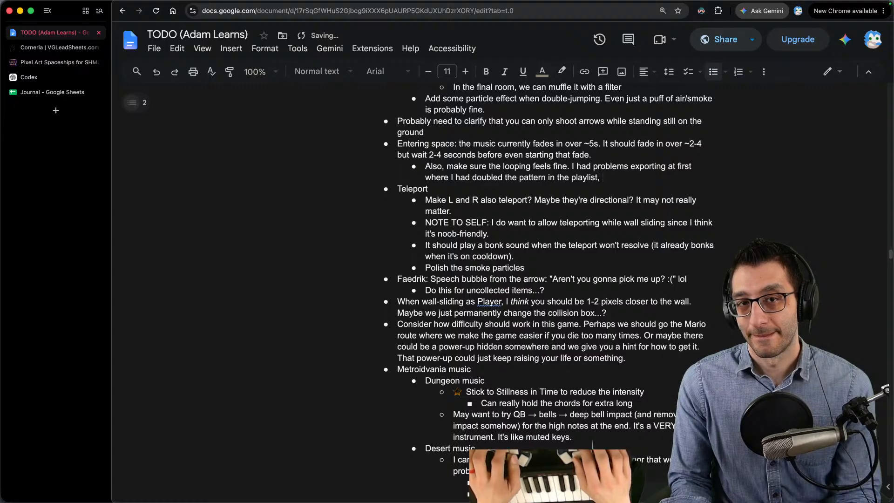
type(" which ch")
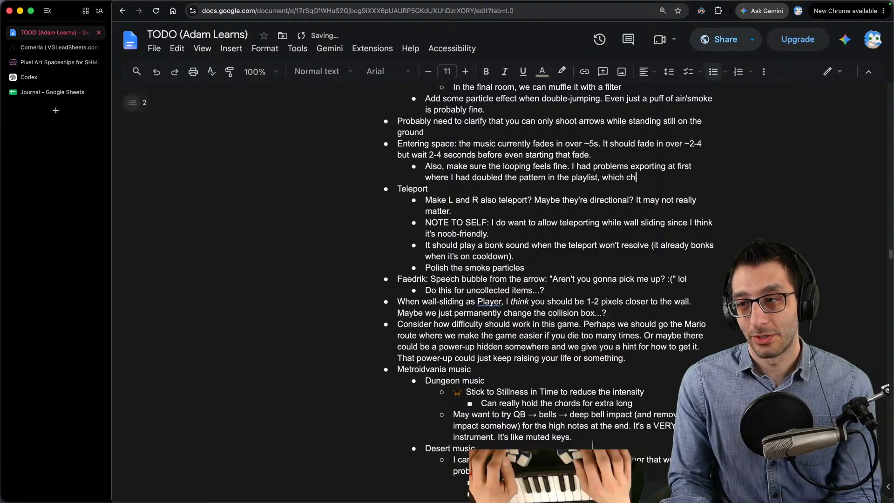
type("anged the ending delay bef")
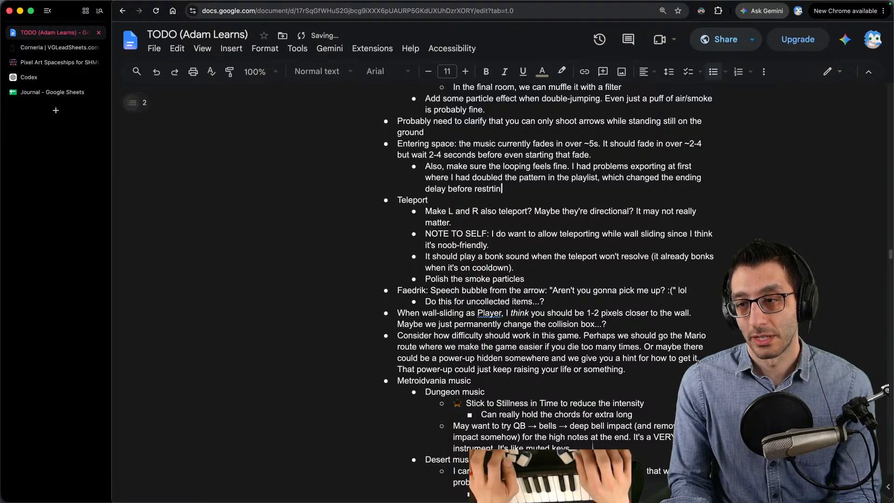
type("ore restarting.")
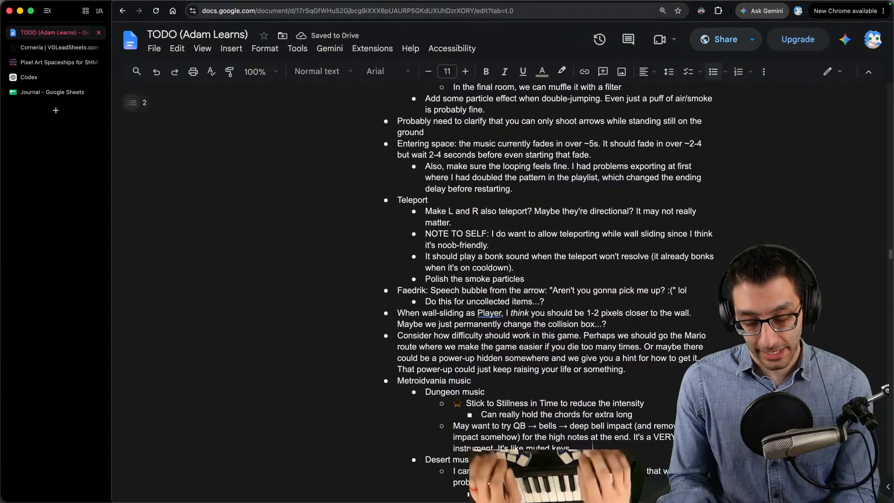
- Delete the looping sub-bullet under the "Entering space" item, including its empty bullet
key("shift+Up")
key("shift+Up")
key("super+shift+Left")
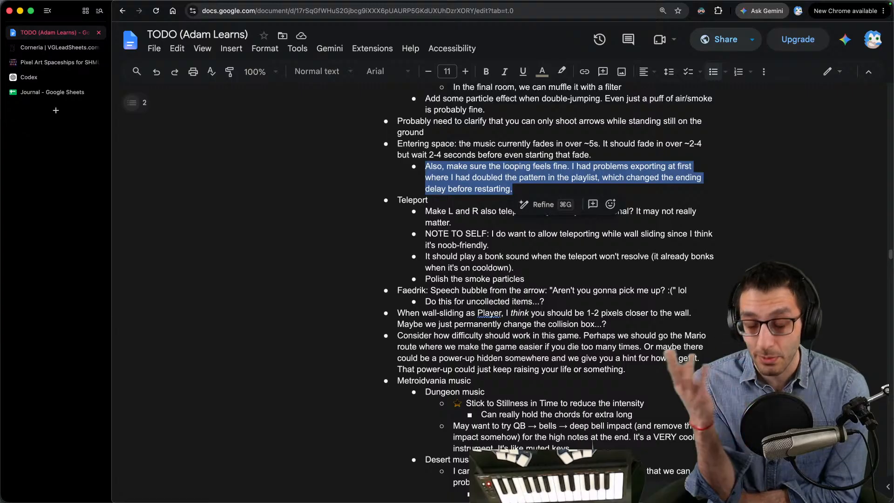
key("BackSpace")
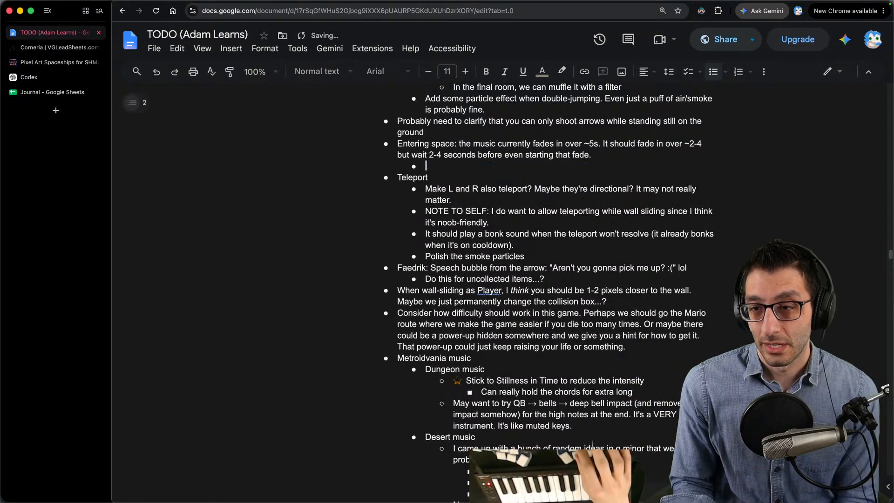
key("BackSpace")
key("BackSpace")
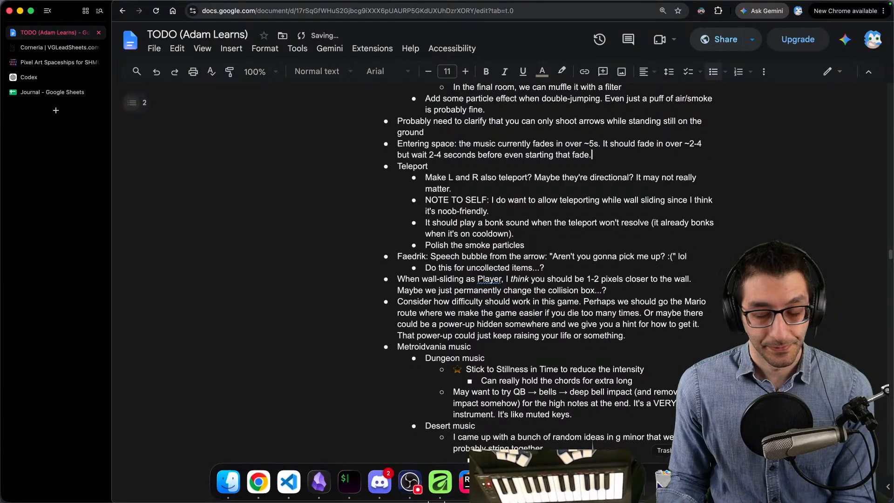
- Add the sub-bullet "I should organize this list a bit if I didn't do it yesterday." under Friday's "Do whatever, figure it out"
scroll(407, 167, "down", 10)
scroll(407, 167, "up", 20)
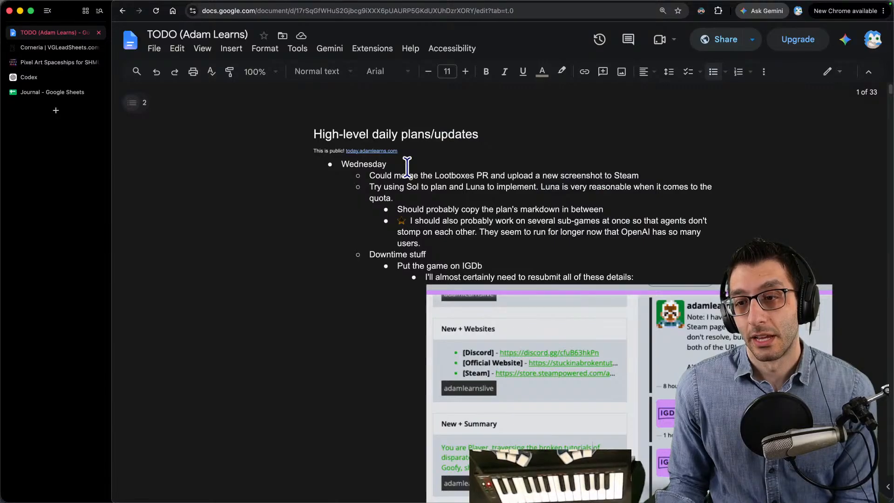
scroll(405, 174, "down", 10)
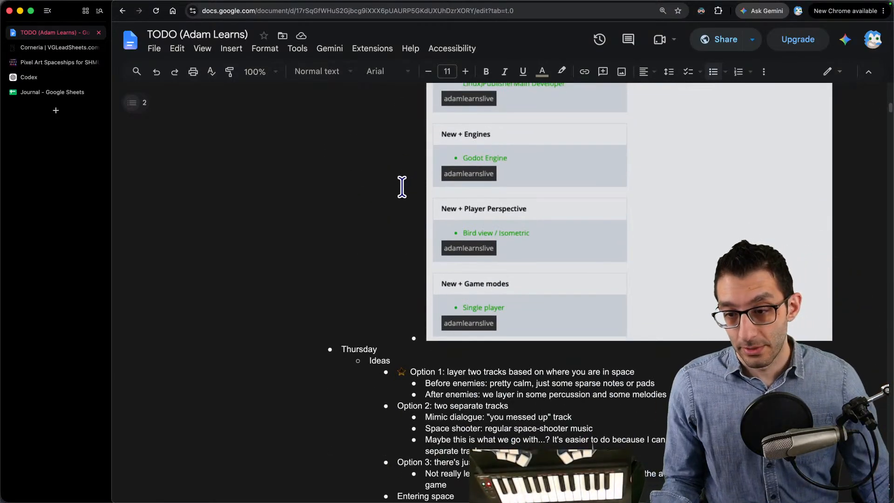
scroll(402, 184, "down", 15)
scroll(405, 212, "down", 15)
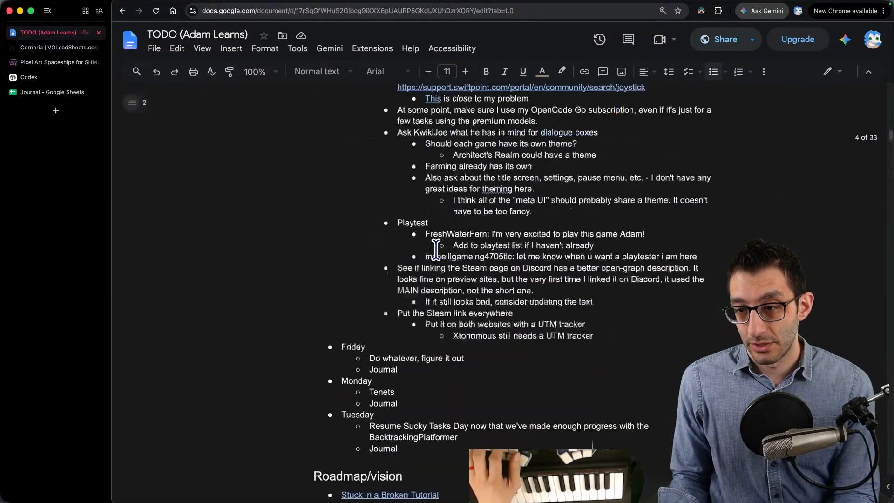
left_click(548, 248)
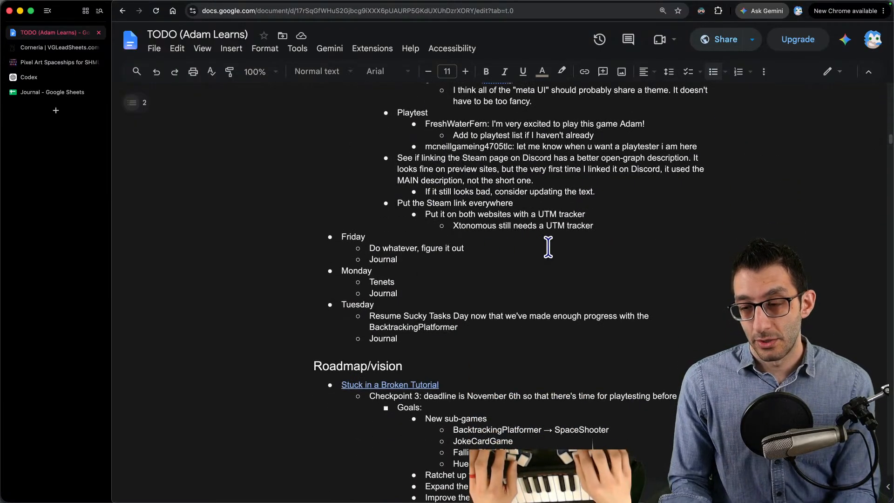
key("Return")
key("Tab")
type("I should organize this list a bit if")
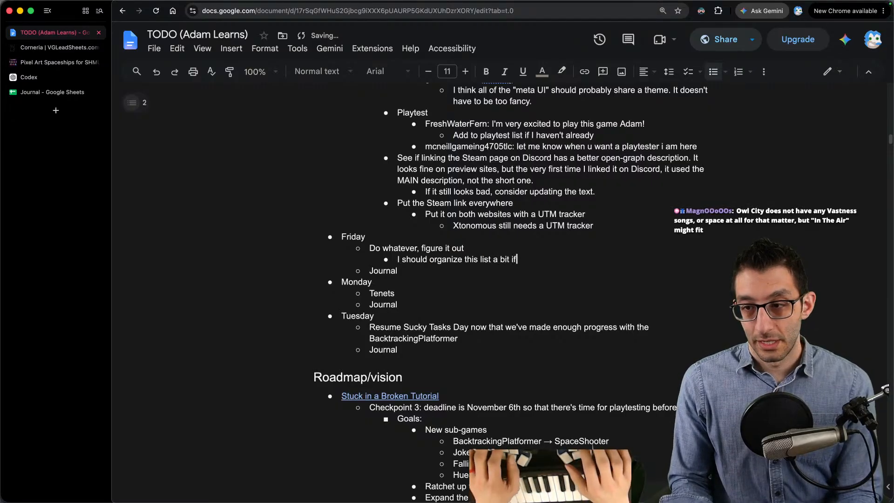
type(" I didn't do it yest")
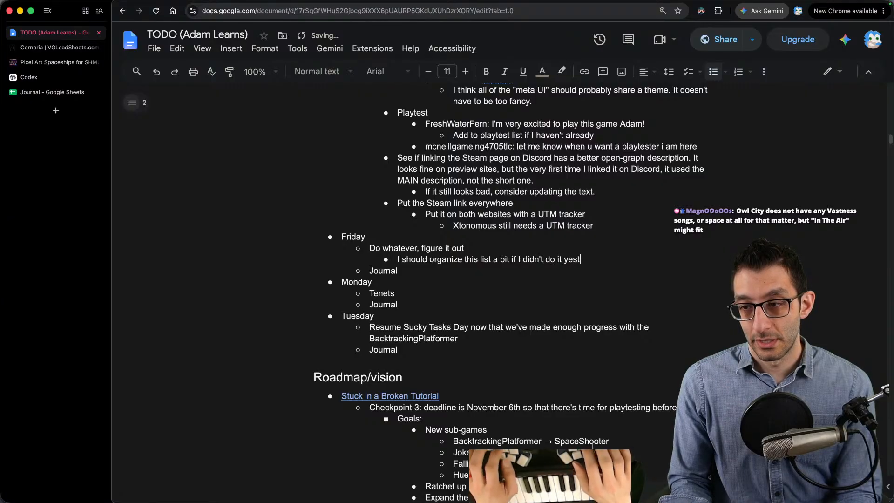
type("erday.")
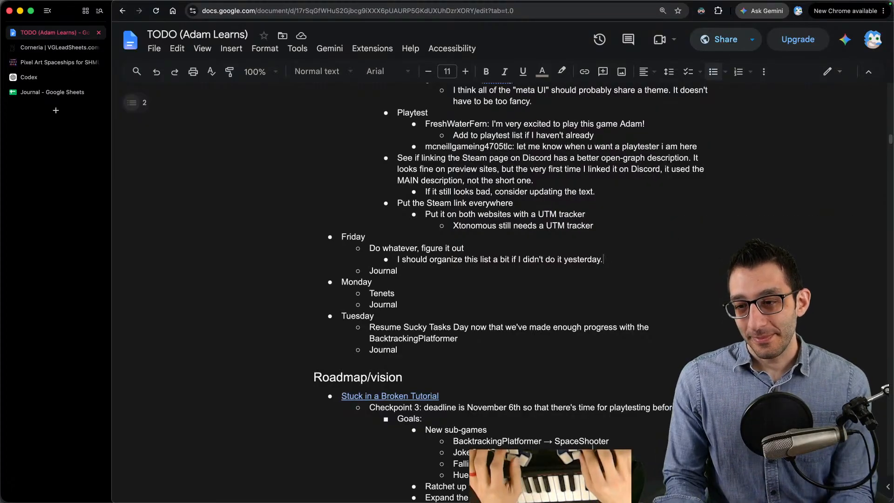
- Add the Friday item "Goals for today: work on the space shooter" above Journal, checking the backlog for the goal
key("Return")
key("shift+Tab")
type("Goals for today:")
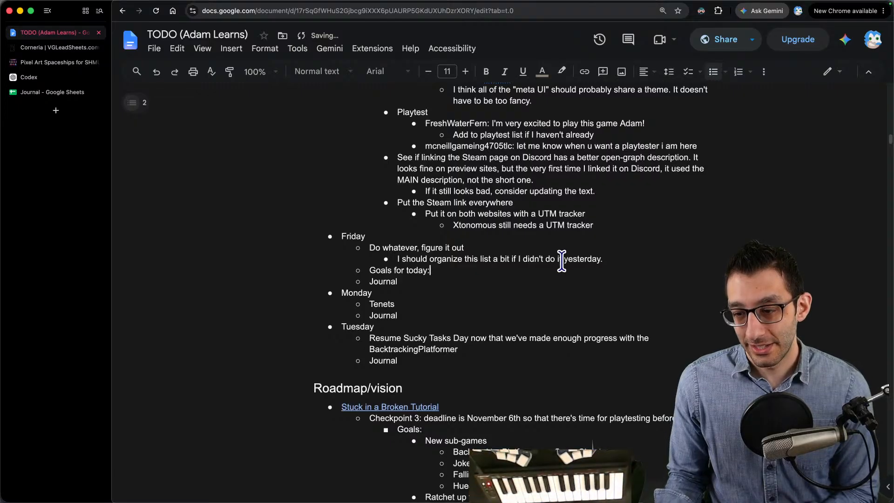
scroll(543, 216, "down", 15)
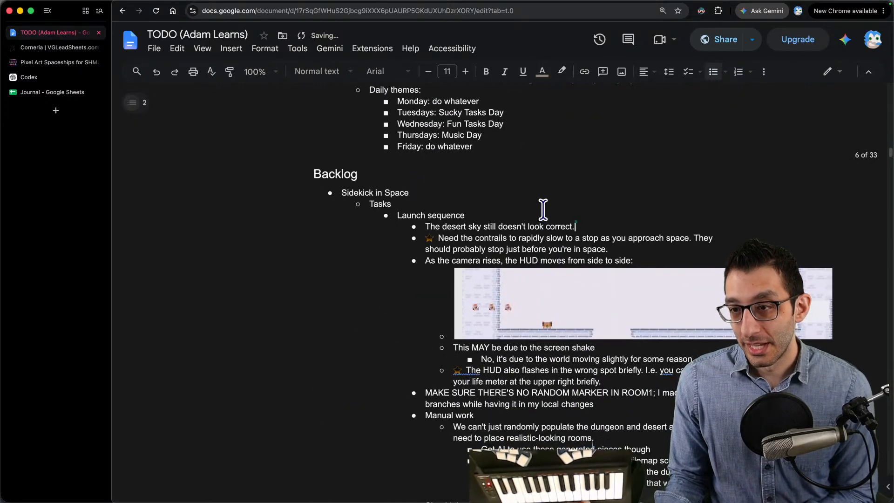
scroll(532, 211, "down", 4)
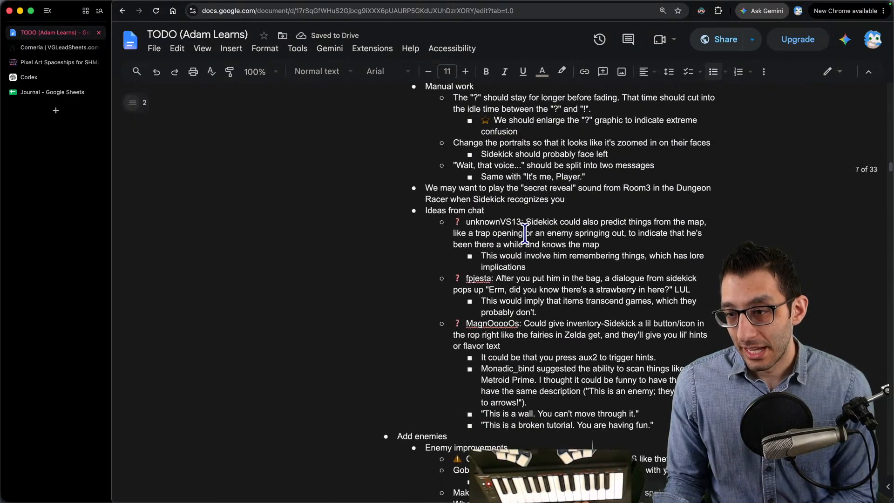
scroll(525, 233, "down", 7)
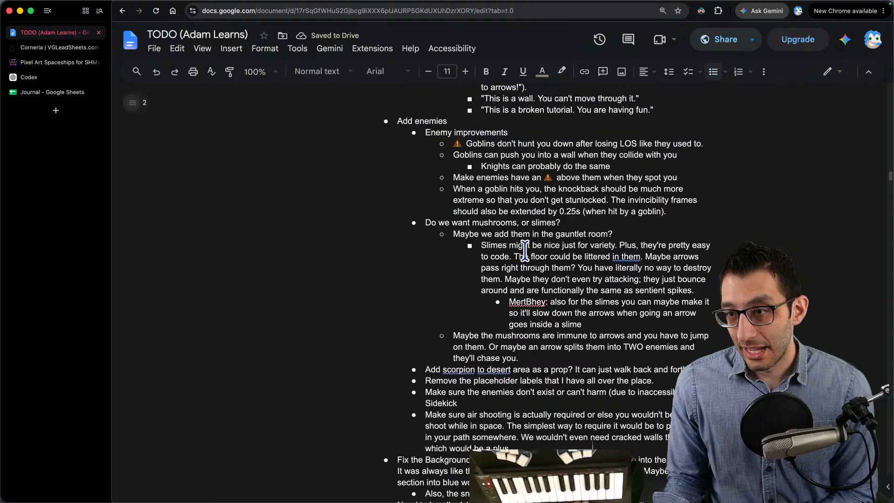
scroll(525, 252, "down", 6)
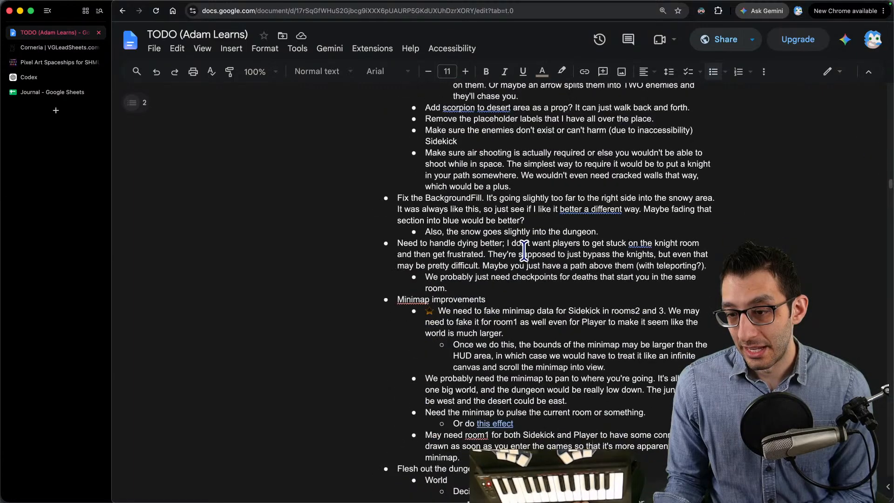
scroll(523, 244, "down", 4)
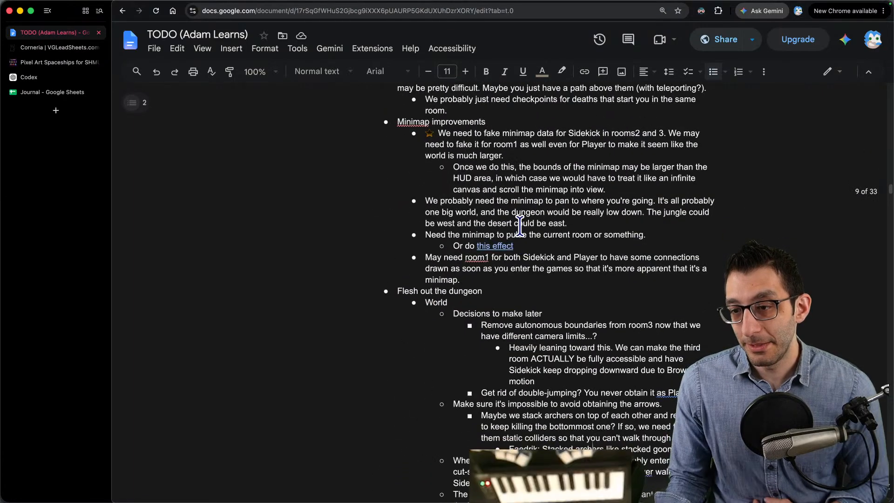
scroll(541, 259, "up", 8)
scroll(536, 244, "up", 15)
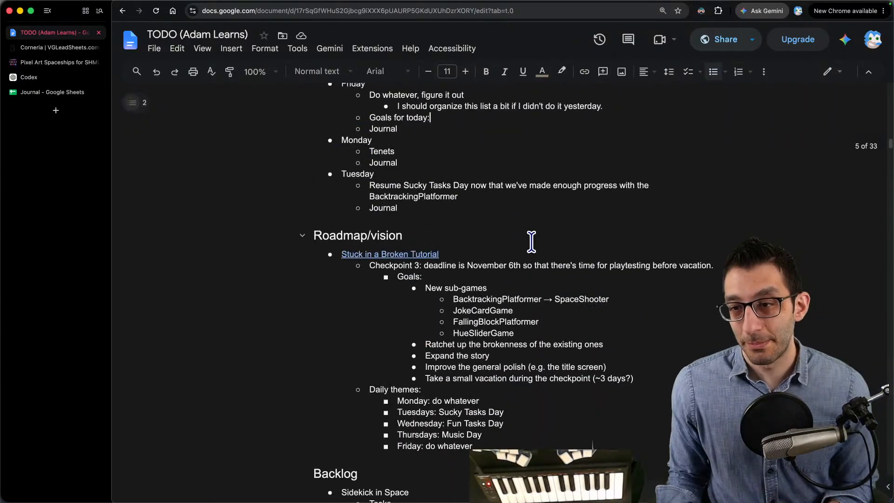
type("w")
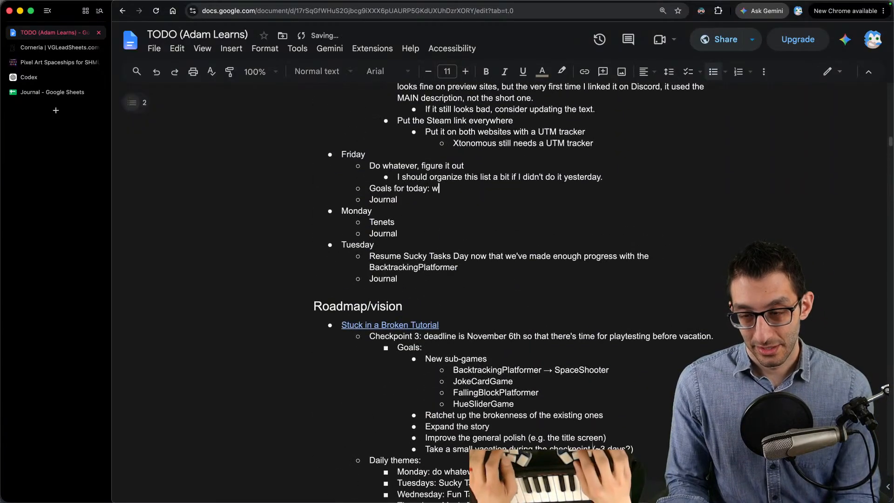
type("ork on the space shooter")
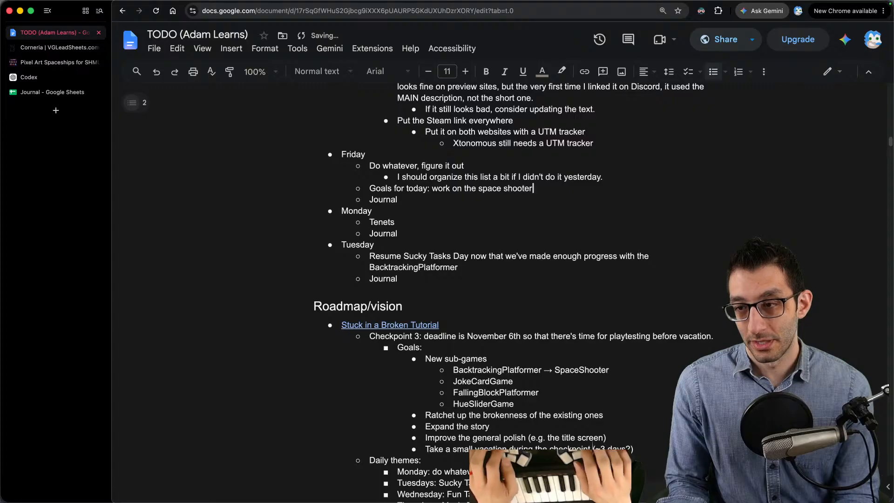
- Add the goal's sub-bullet "I want to keep laying foundation for new games so that I can spend Sucky Tasks Day doing the older games for MAXIMUM PIPELINING"
key("Return")
key("Tab")
type("I want to keep laying foundation for new games so that I can spend Sucky TAsk")
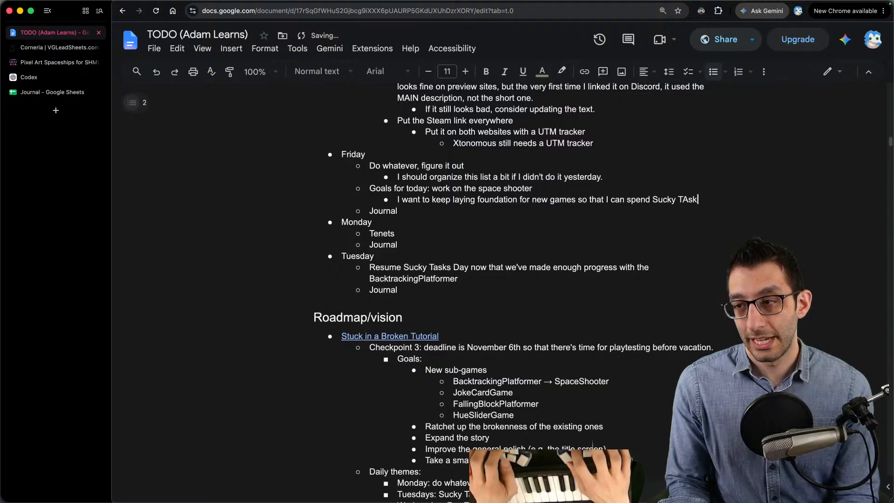
key("BackSpace")
key("BackSpace")
key("BackSpace")
key("BackSpace")
key("BackSpace")
type("asks Day d")
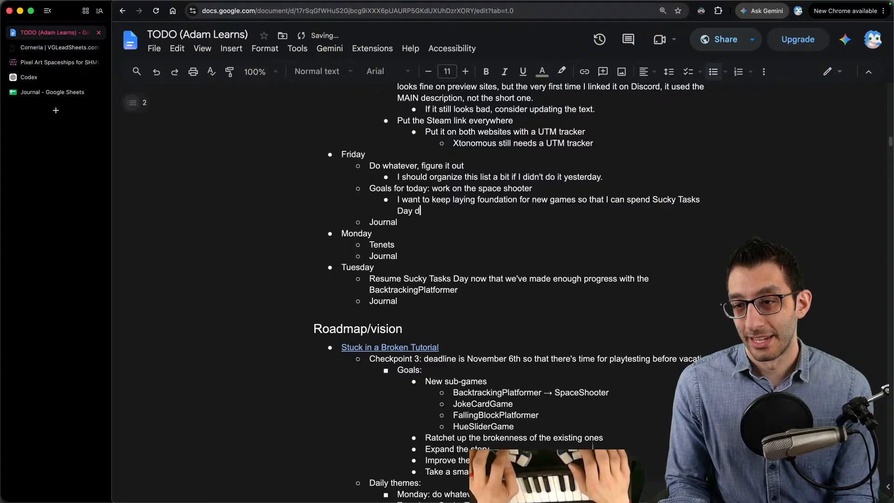
type("oing the older games")
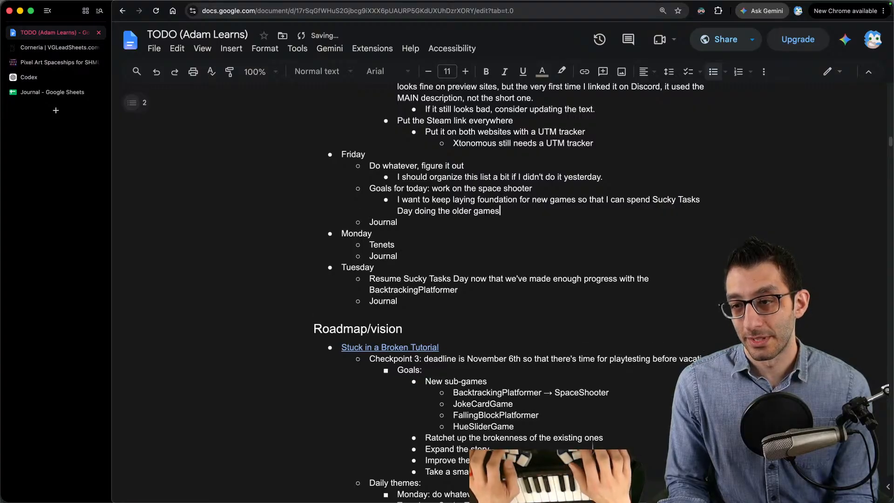
type(" and p")
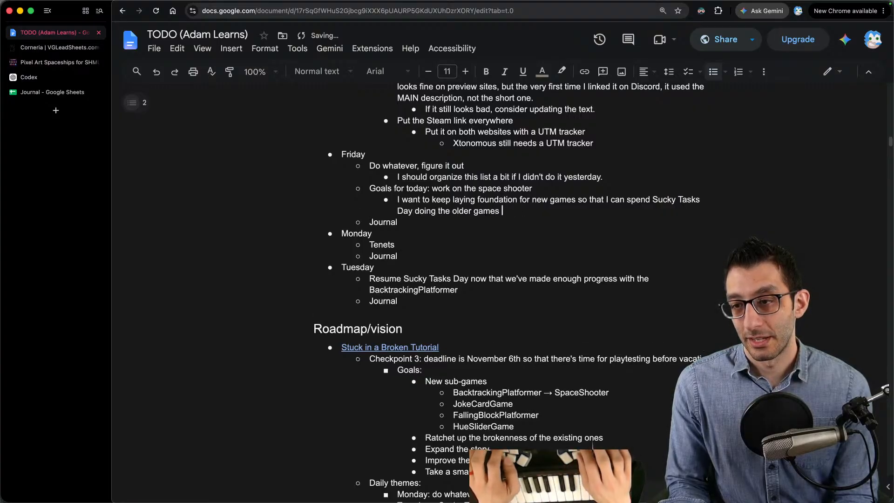
type("MUM PIPELINE")
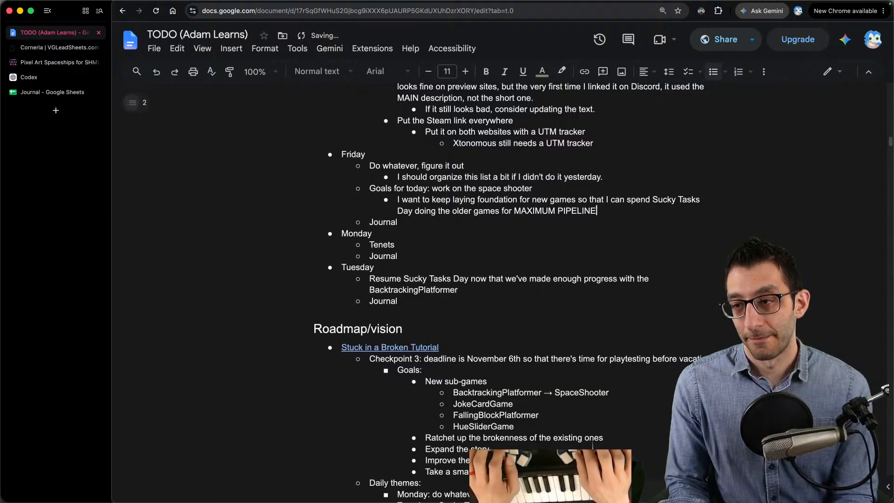
key("BackSpace")
type("ING")
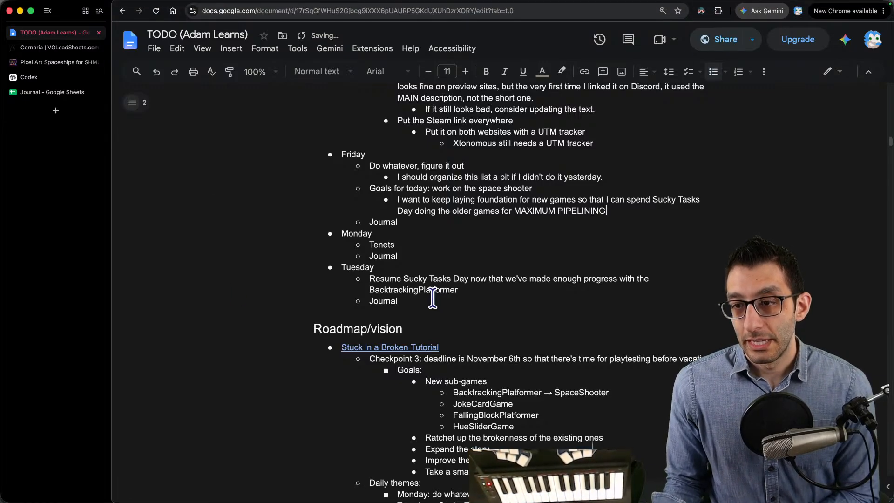
- Reword Friday's goal item to "Goal for today: develop the space shooter"
triple_click(394, 187)
left_click(395, 188)
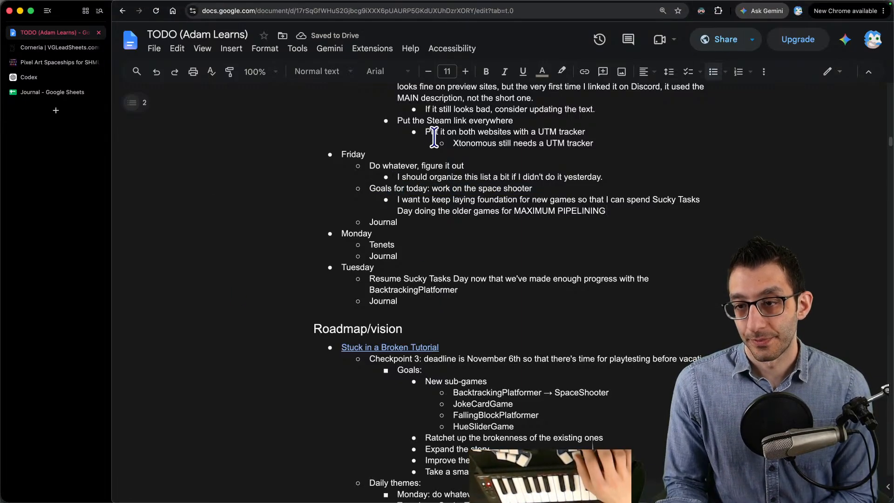
key("BackSpace")
key("BackSpace")
key("ctrl+shift+Right")
key("ctrl+shift+Right")
type("develop")
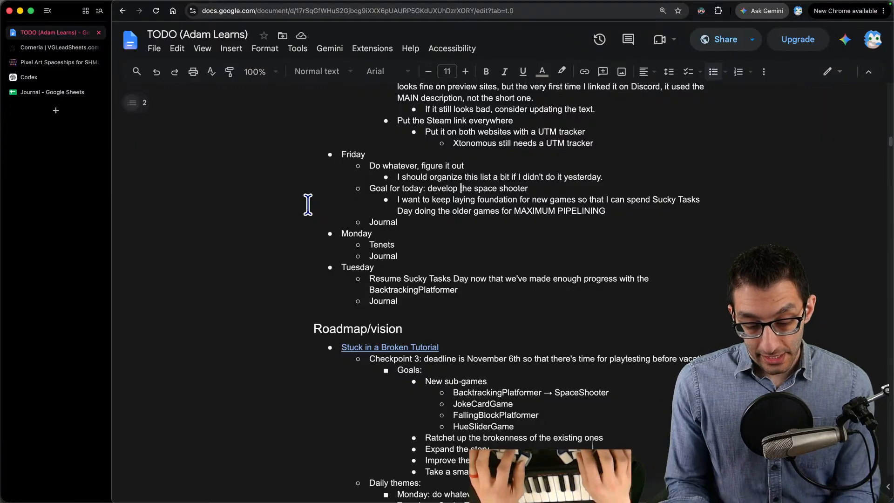
- Switch to the code editor, enter the time note "11:14 AM -" in the untitled scratch file and select that line
key("super+Tab")
type("11:14 AM -")
key("shift+Home")
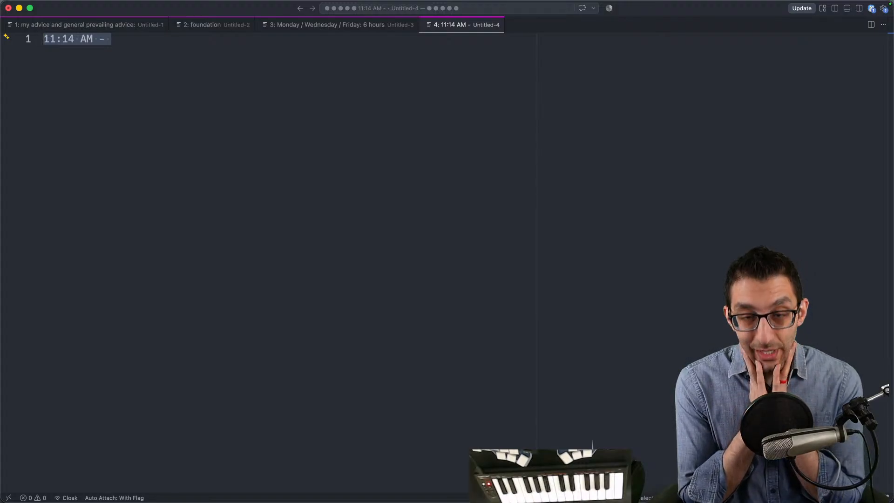
key("super+space")
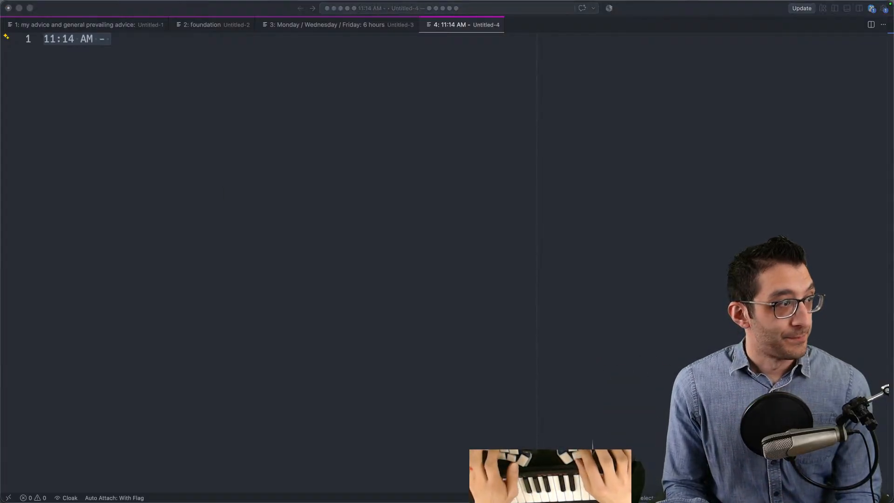